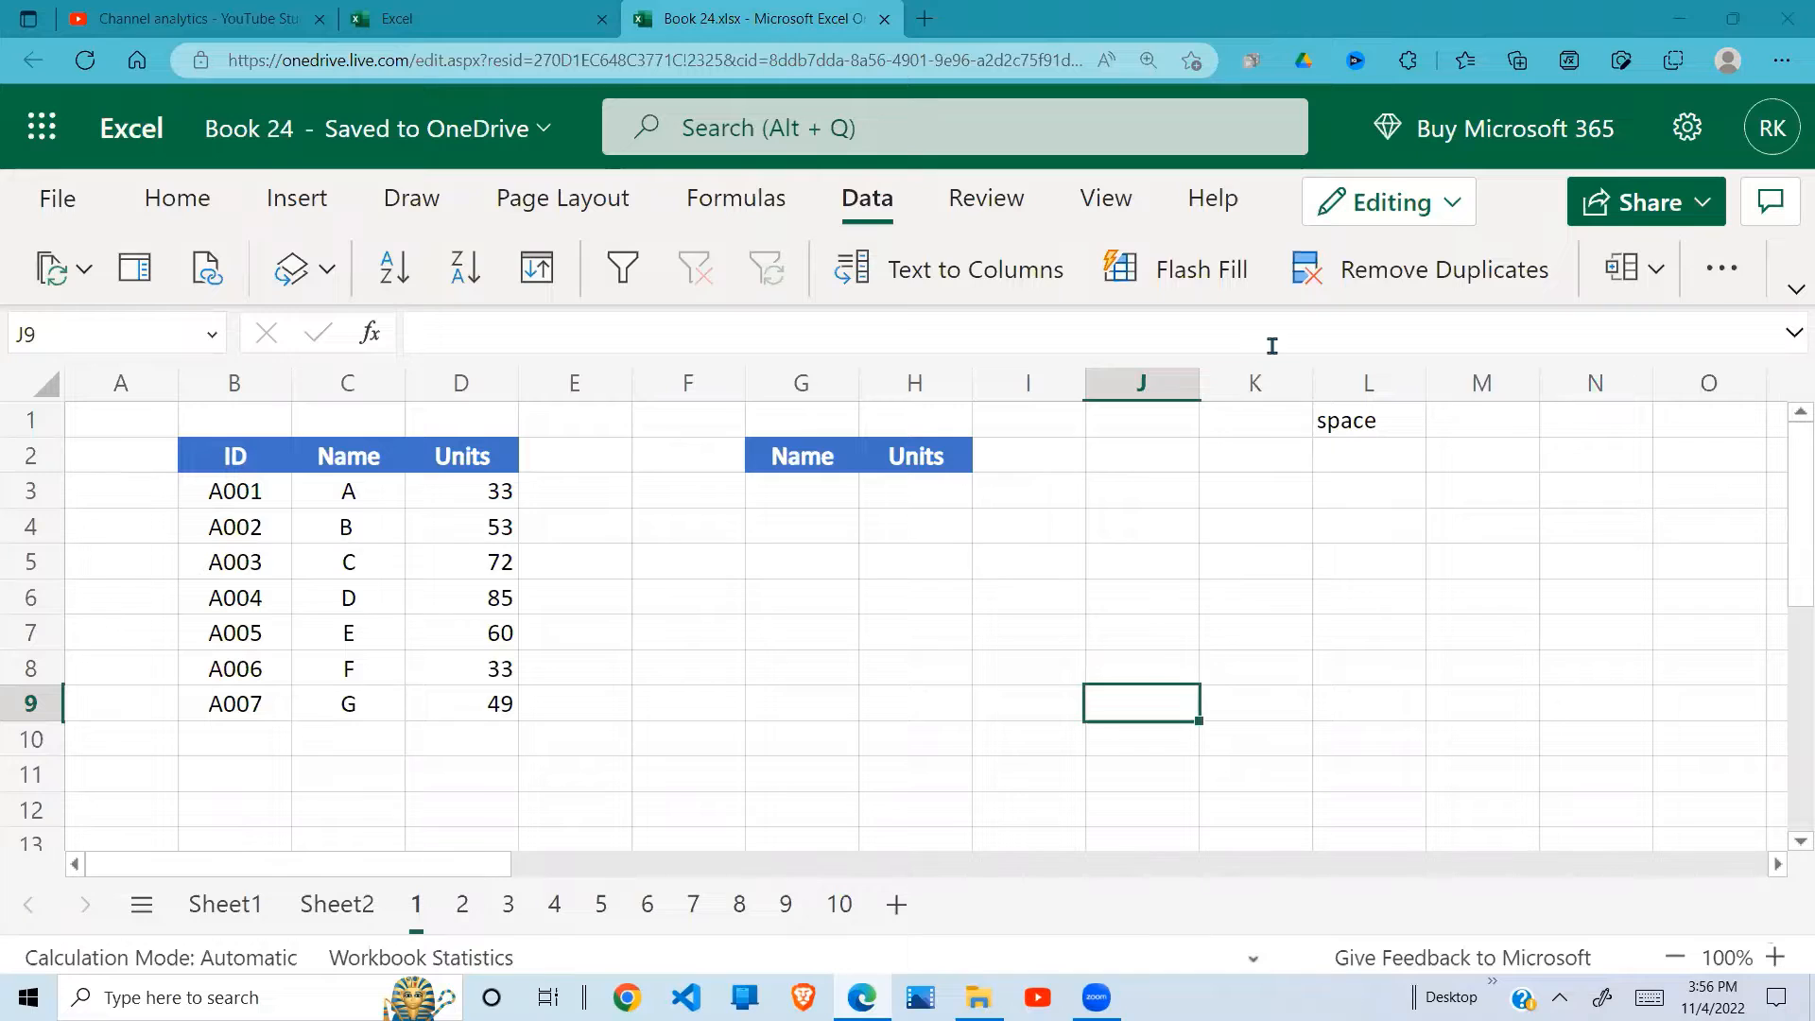
Step: Choose the name A from the list of allowed values for lookup cell G3
left_click(815, 506)
left_click(877, 490)
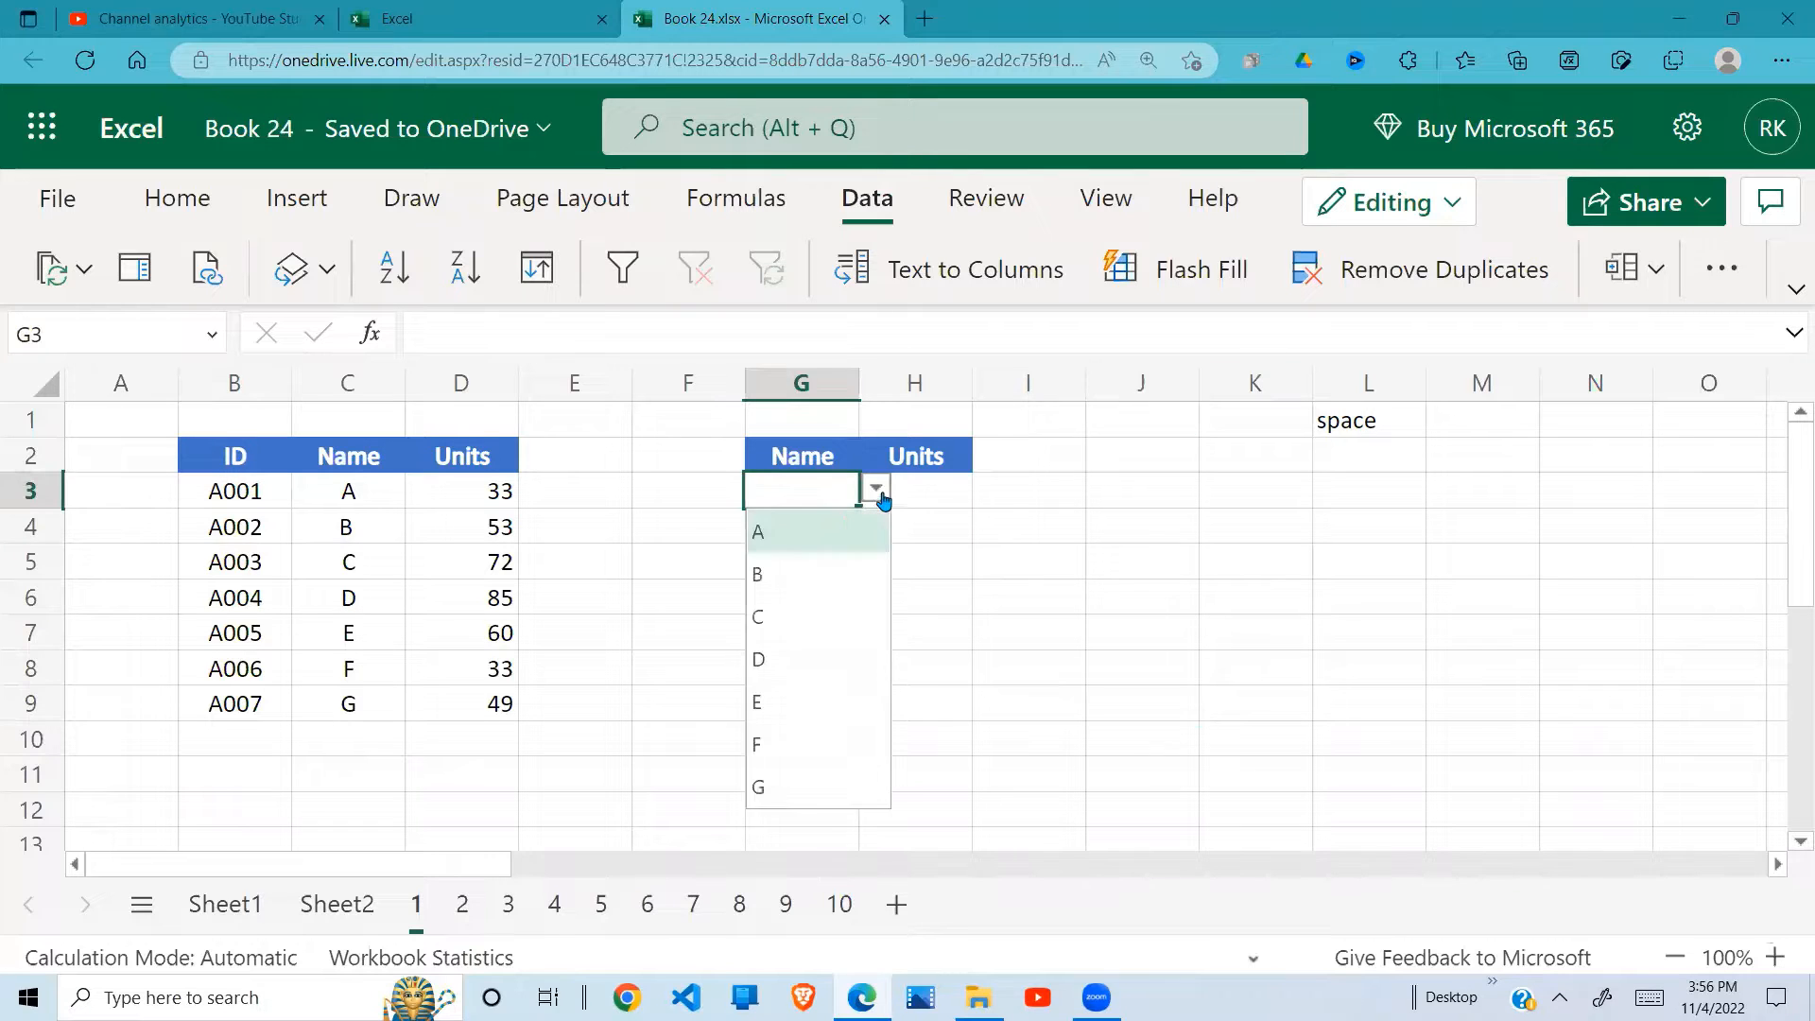
left_click(785, 534)
Step: Enter the formula =VLOOKUP(G3,C3:D9,2,0) in cell H3 to return the units for the chosen name
left_click(925, 496)
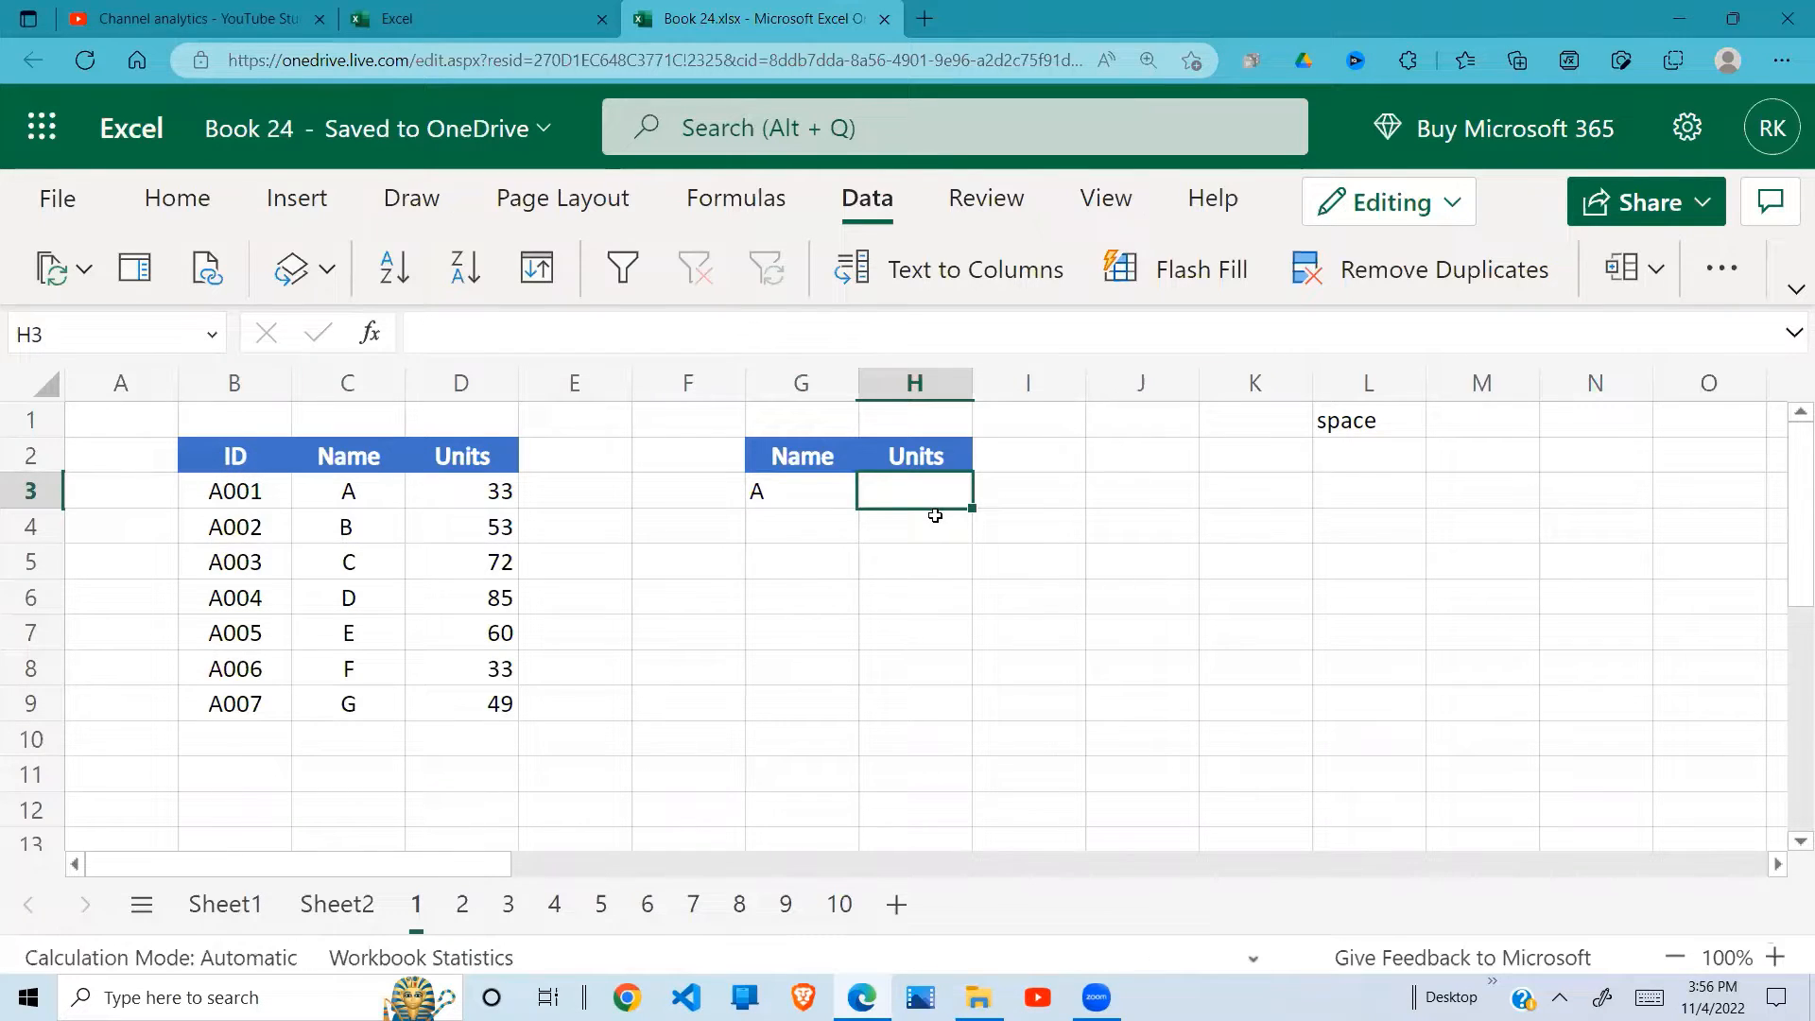
type("=VO")
key("BackSpace")
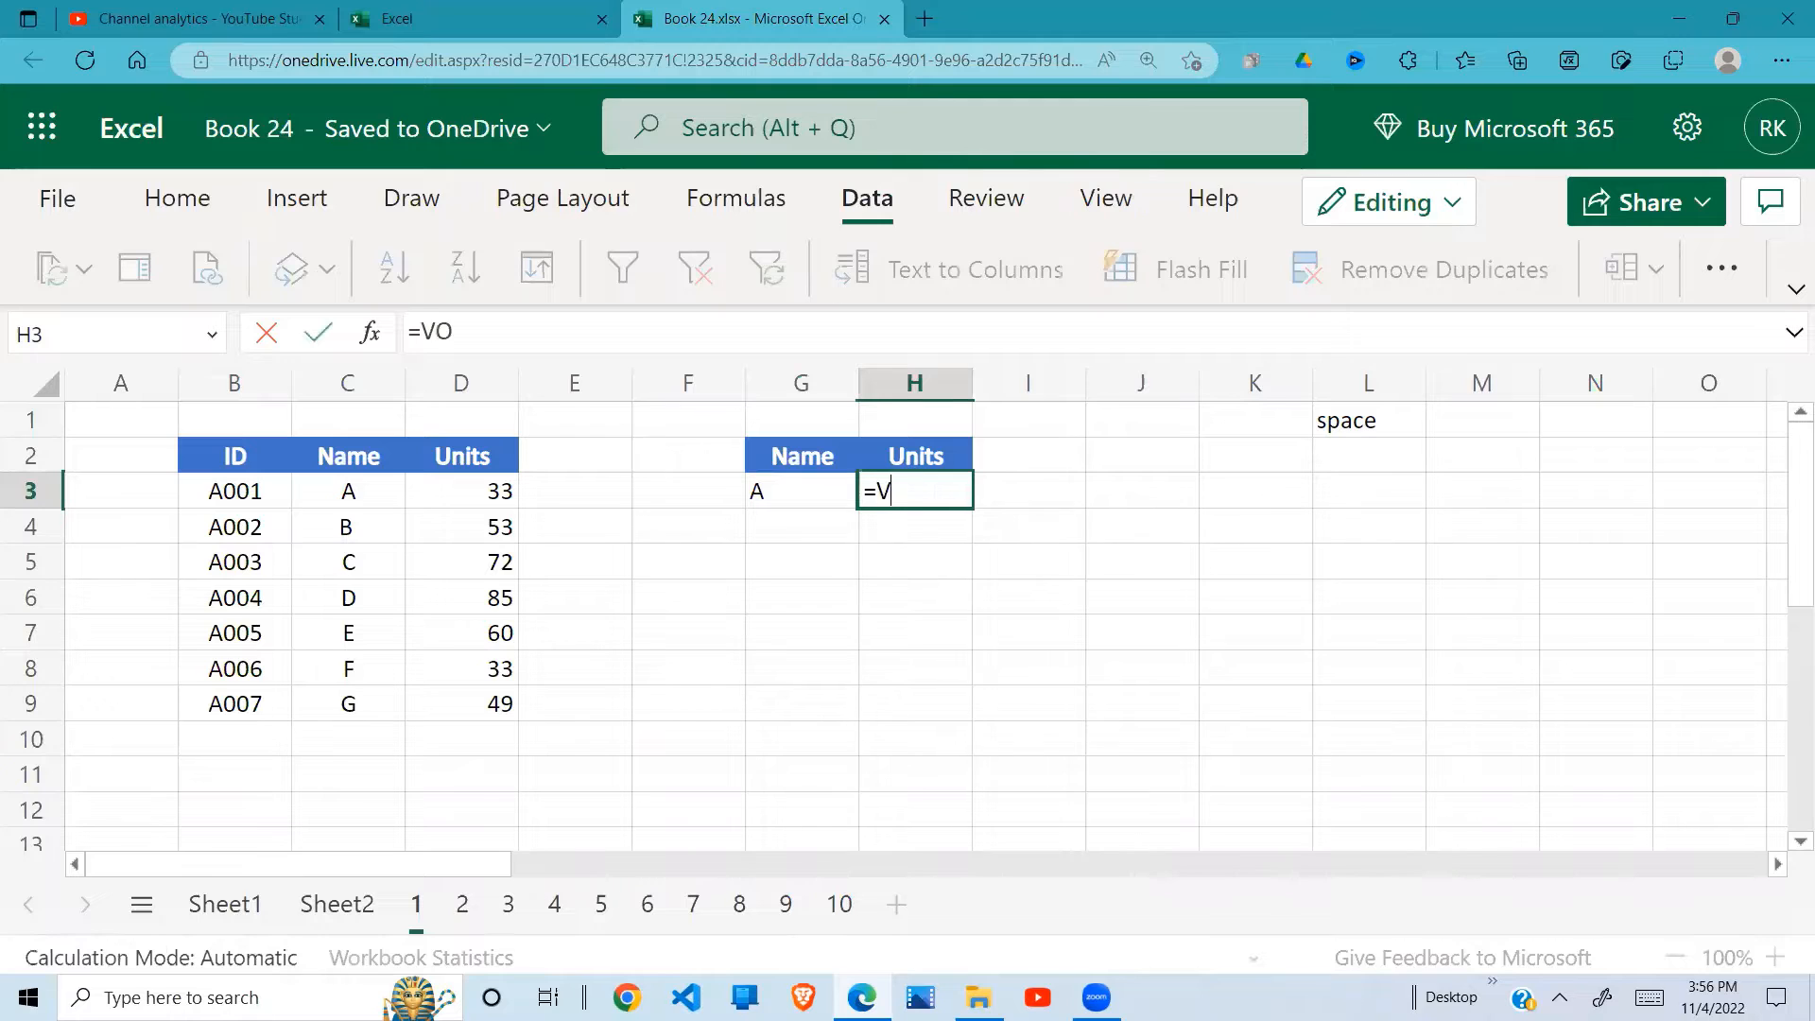
type("LOOKUP")
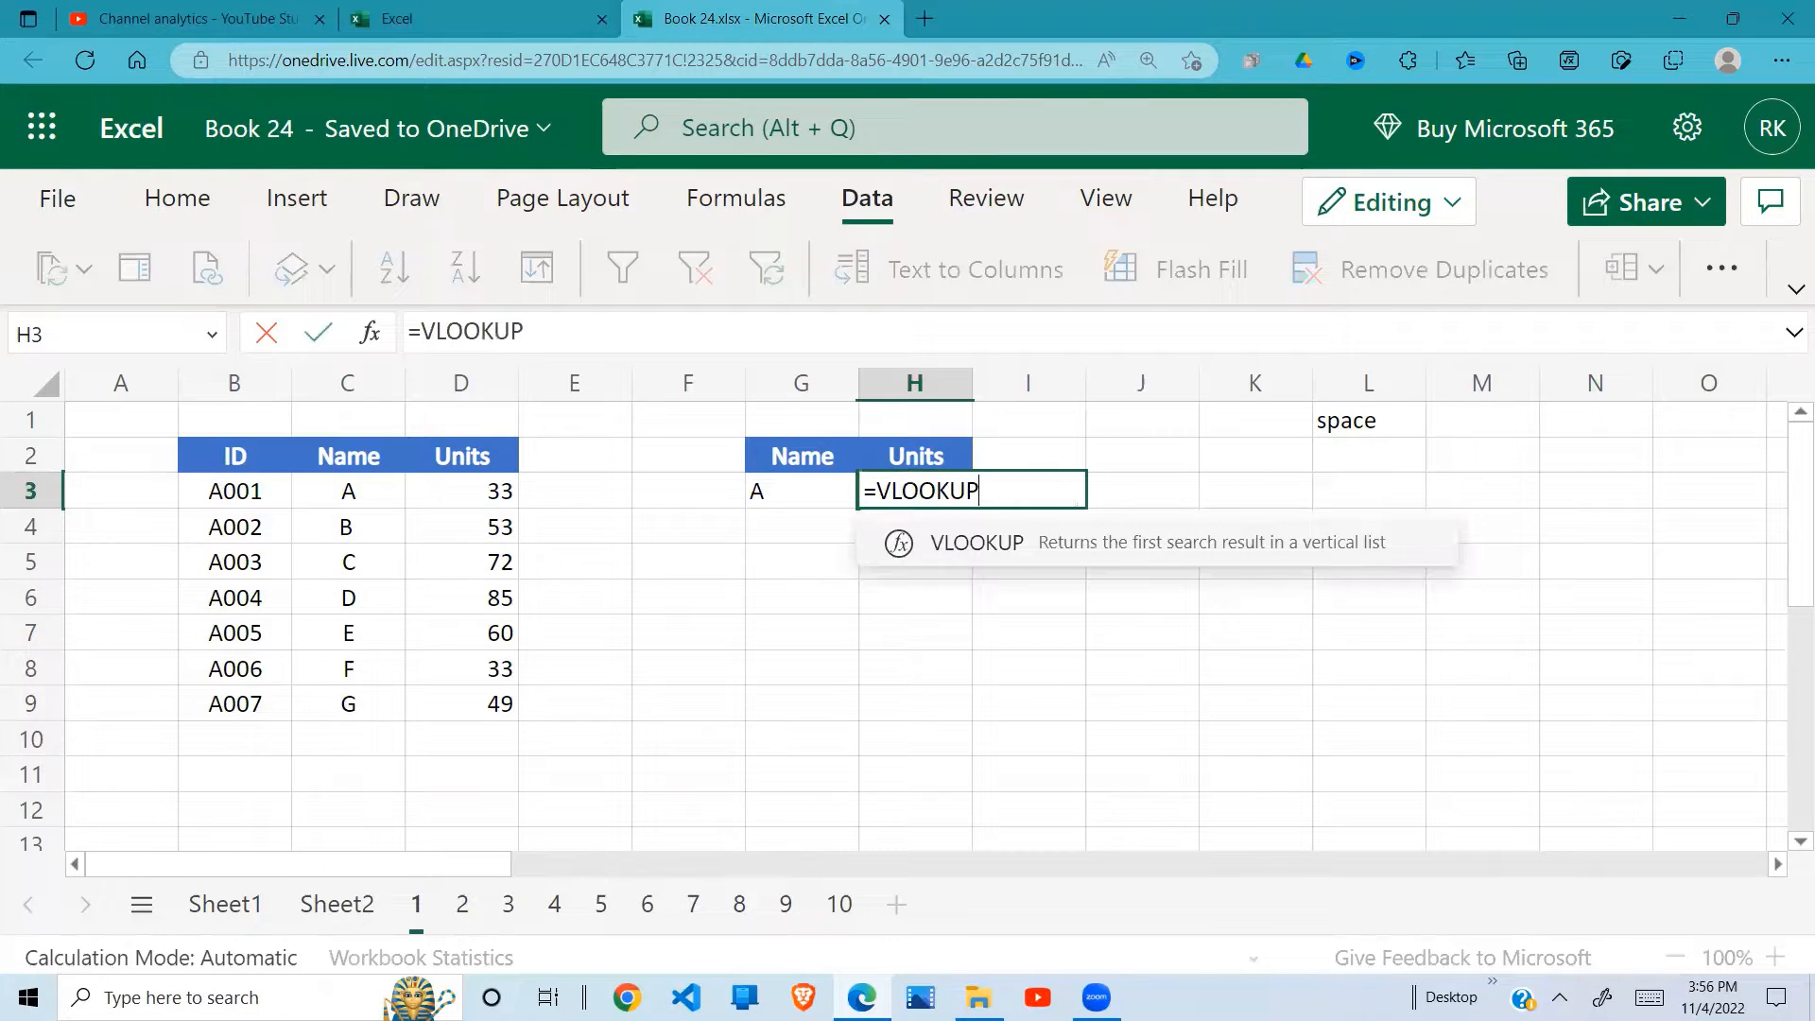
type("(")
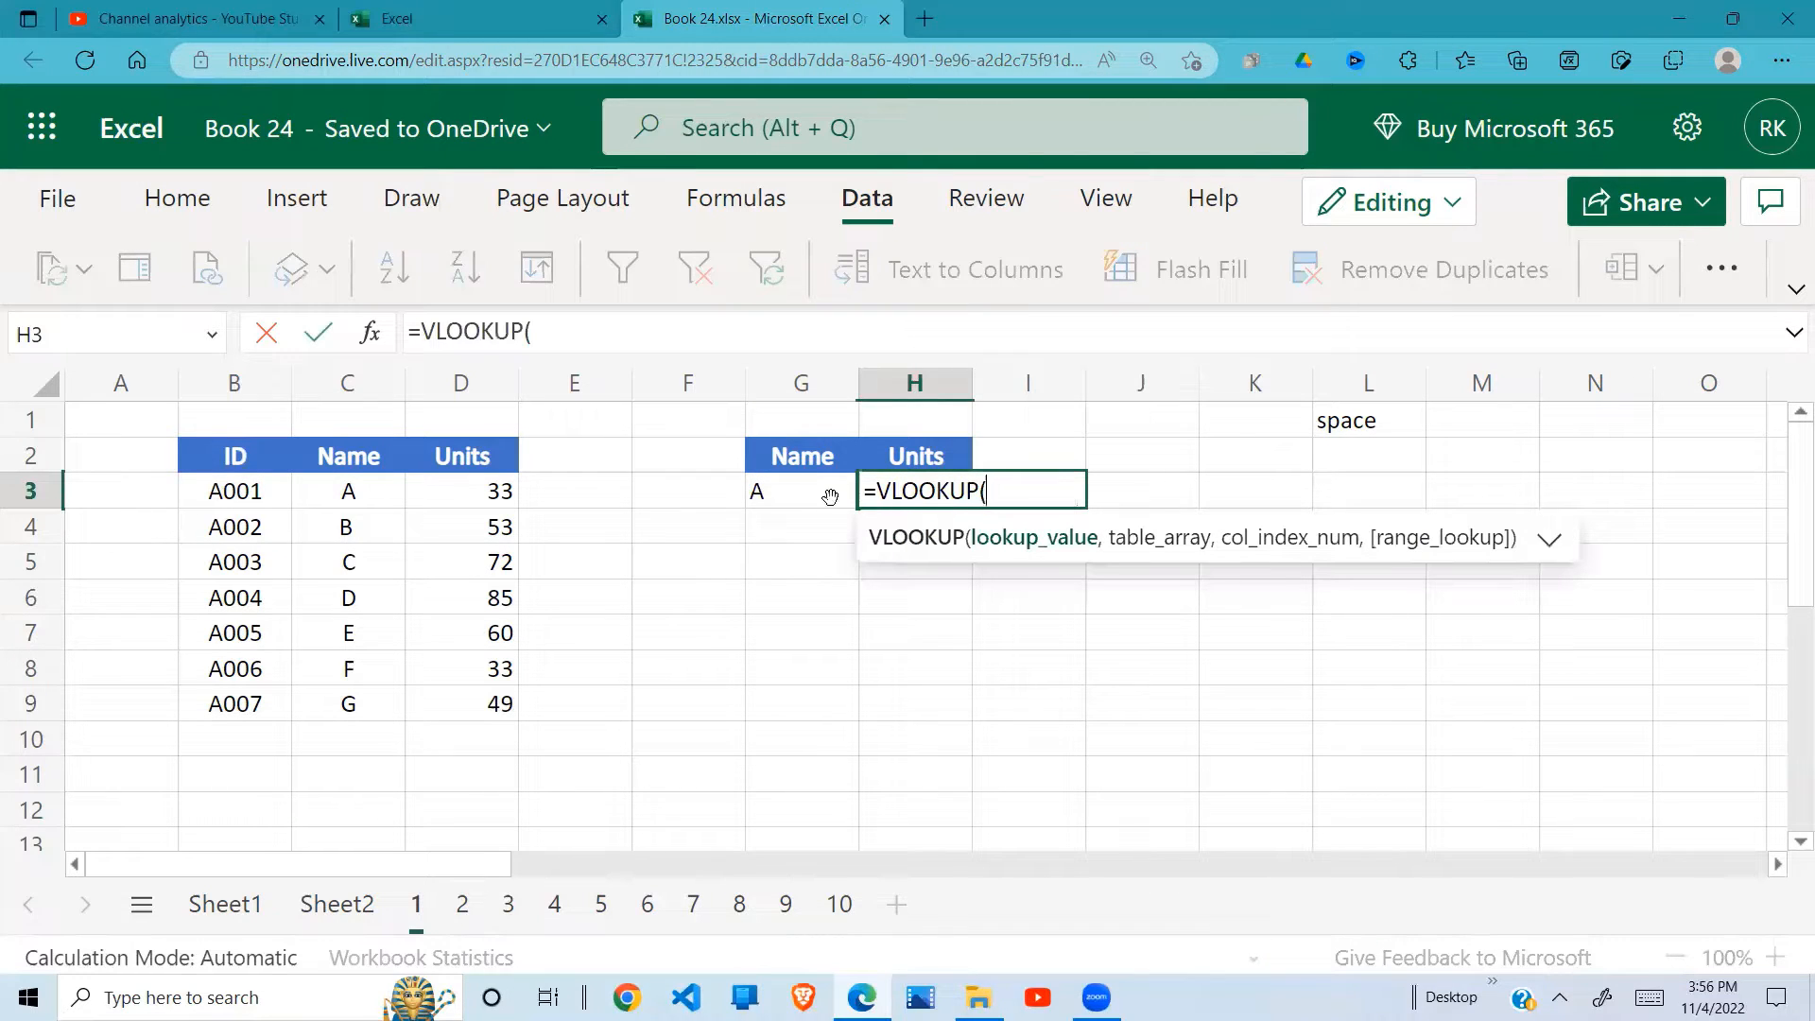
left_click(780, 485)
type(",")
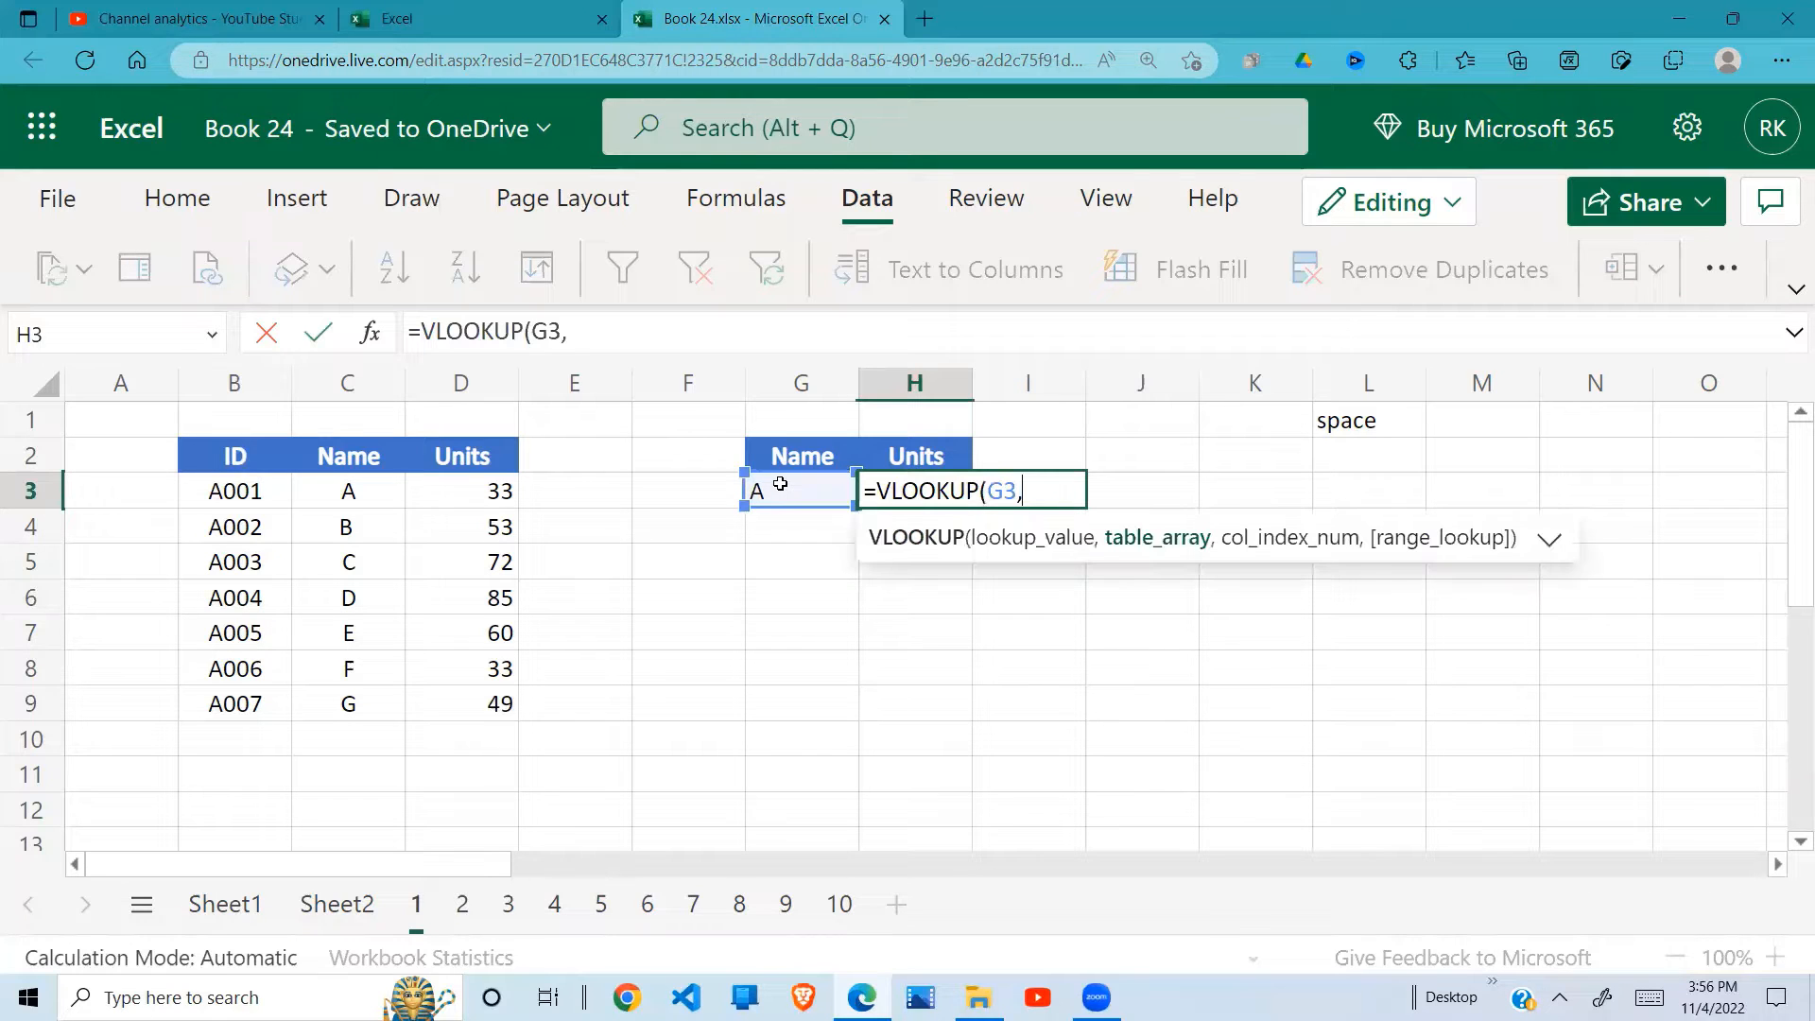
left_click_drag(364, 493, 459, 693)
type(",")
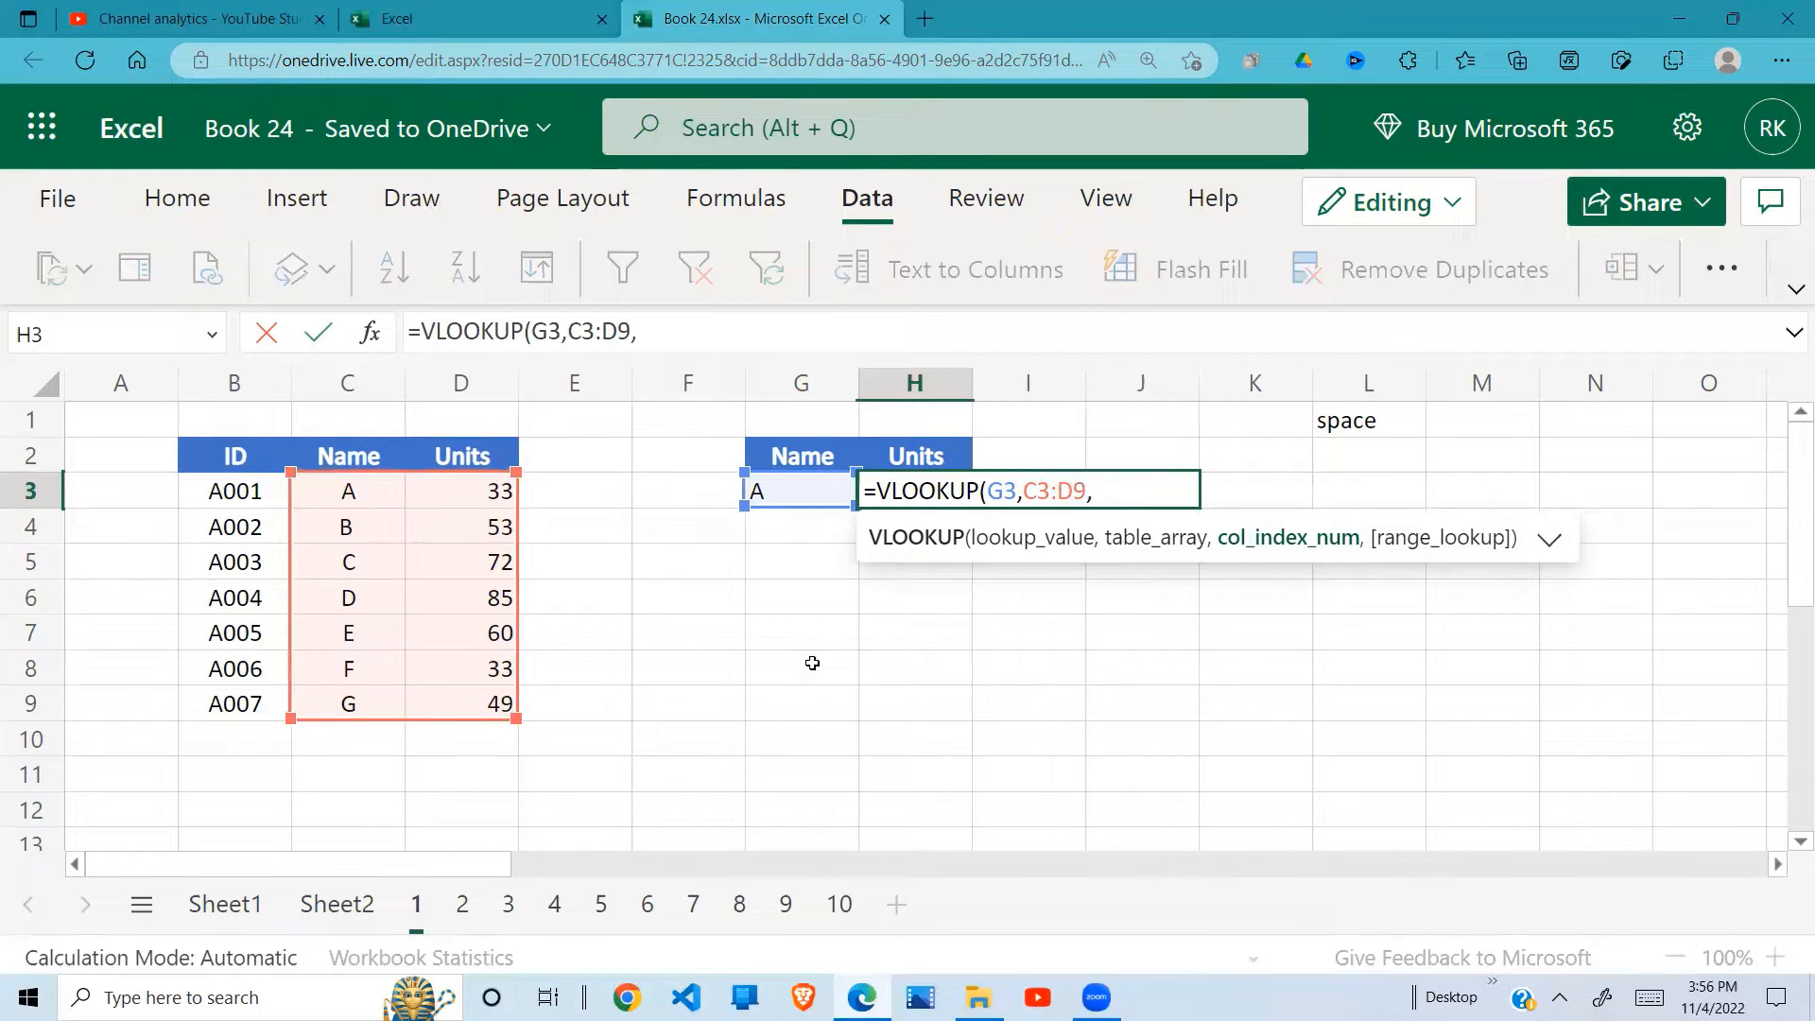
type("2,0")
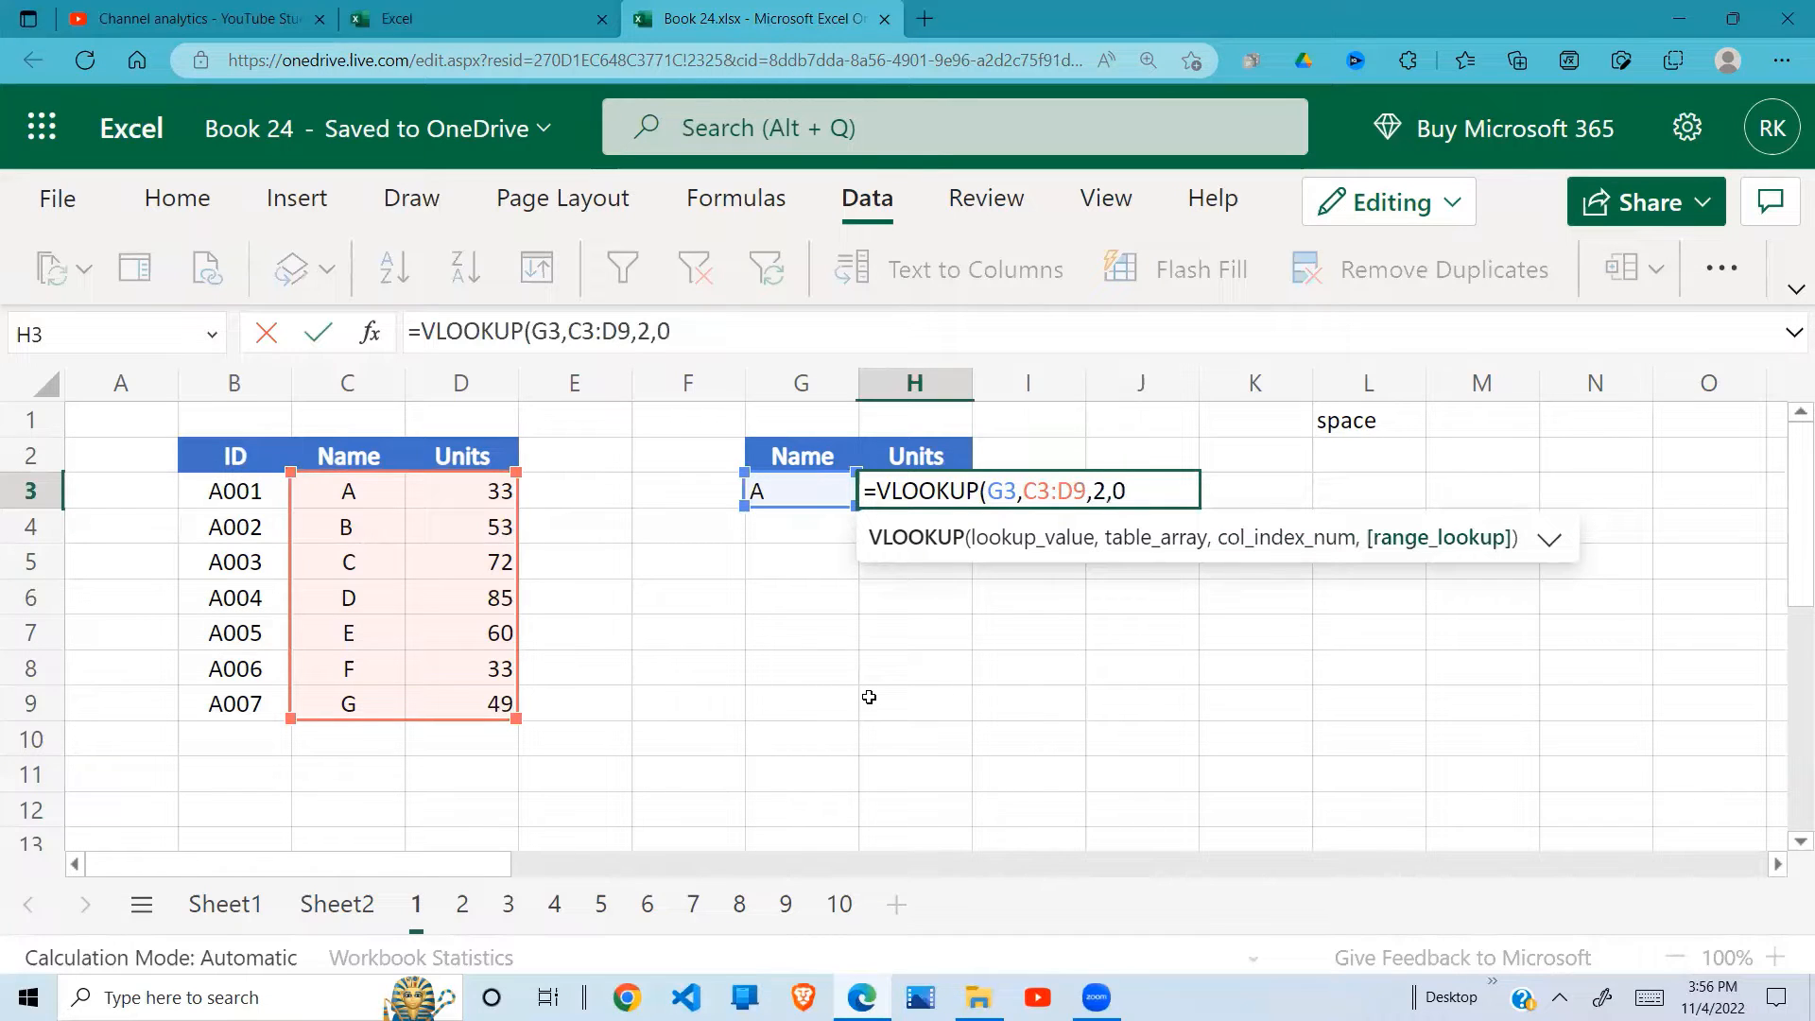
type(")")
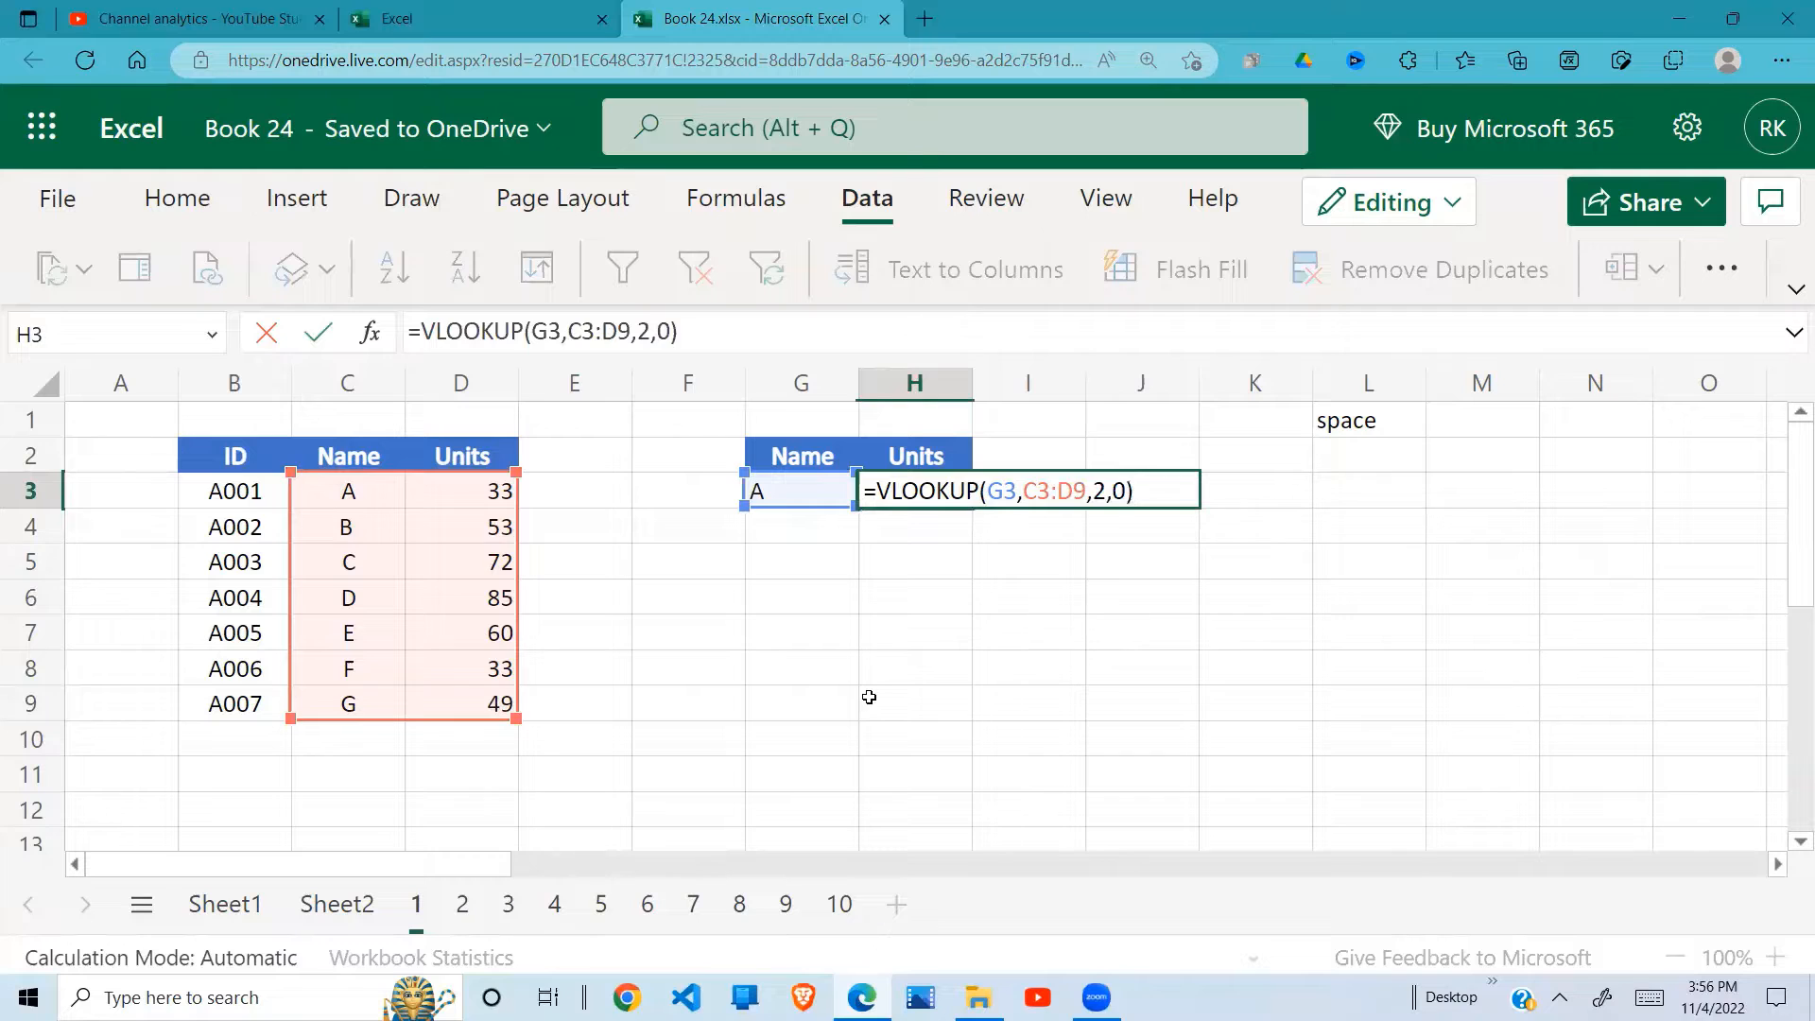
key("Return")
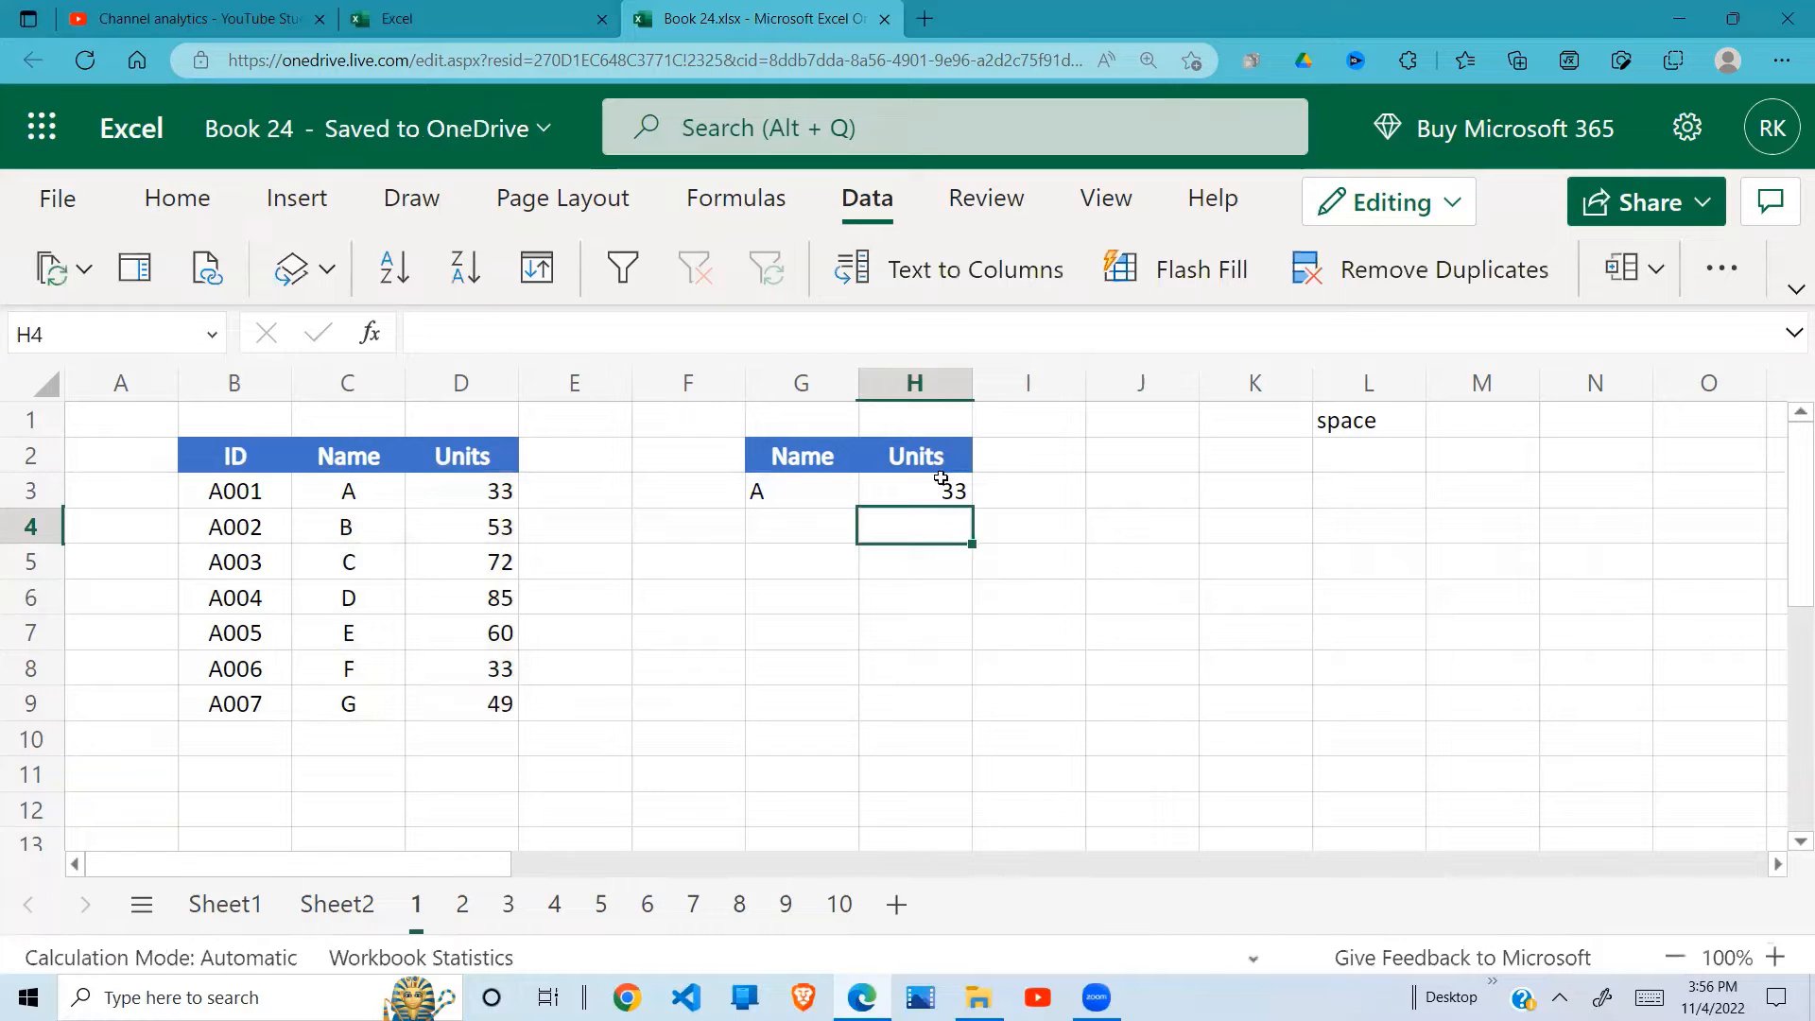
Step: Compare the units returned in H3 for name A with its row in the source table
left_click(942, 480)
left_click(759, 491)
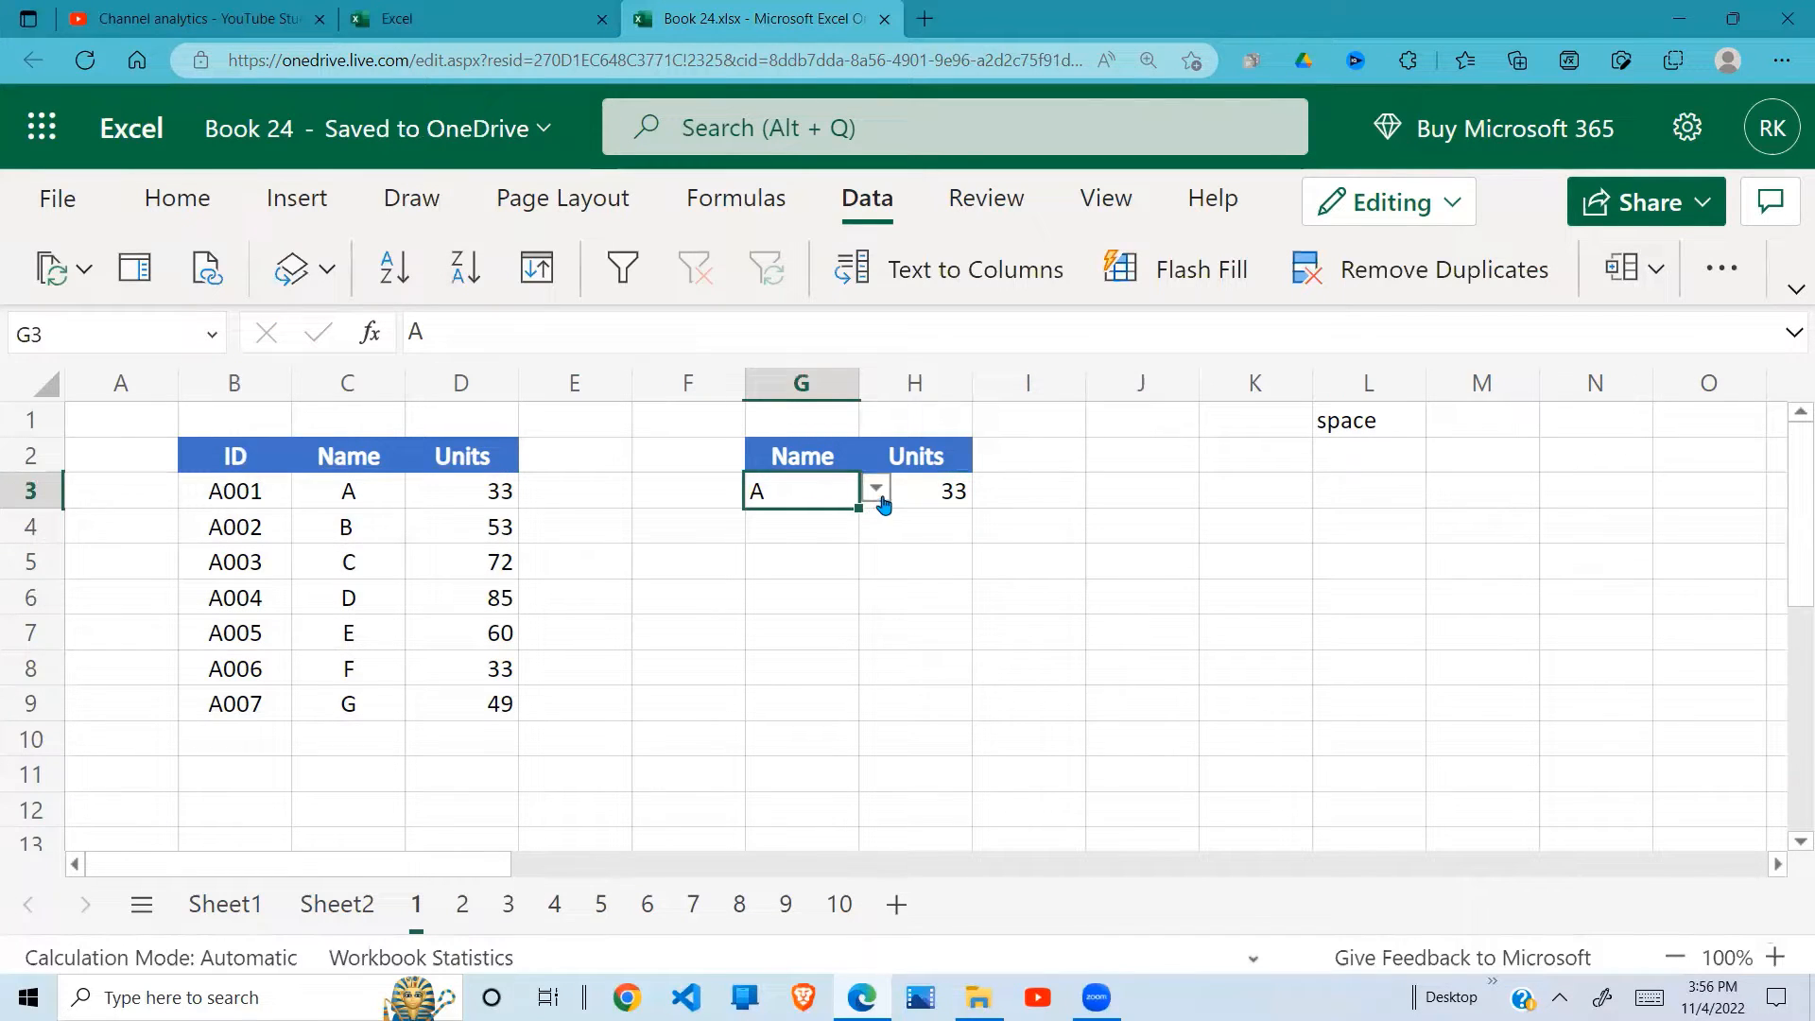
left_click_drag(368, 489, 484, 491)
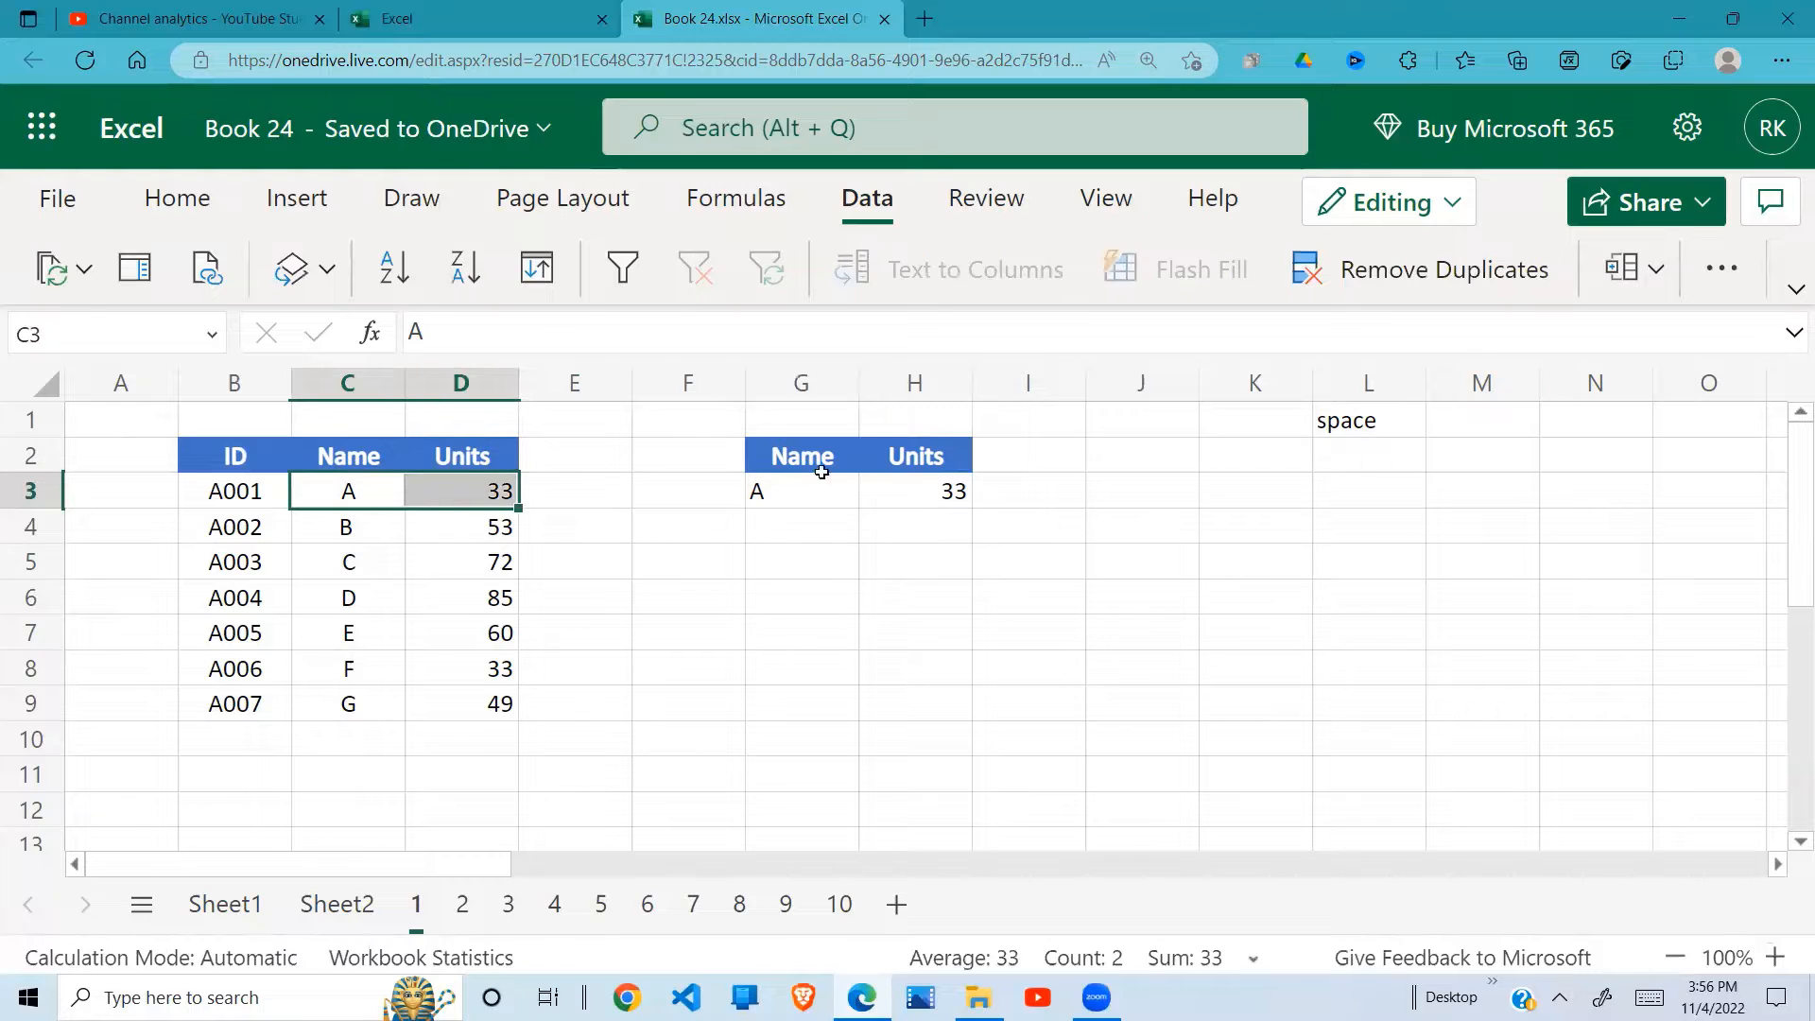
left_click(832, 492)
left_click(872, 491)
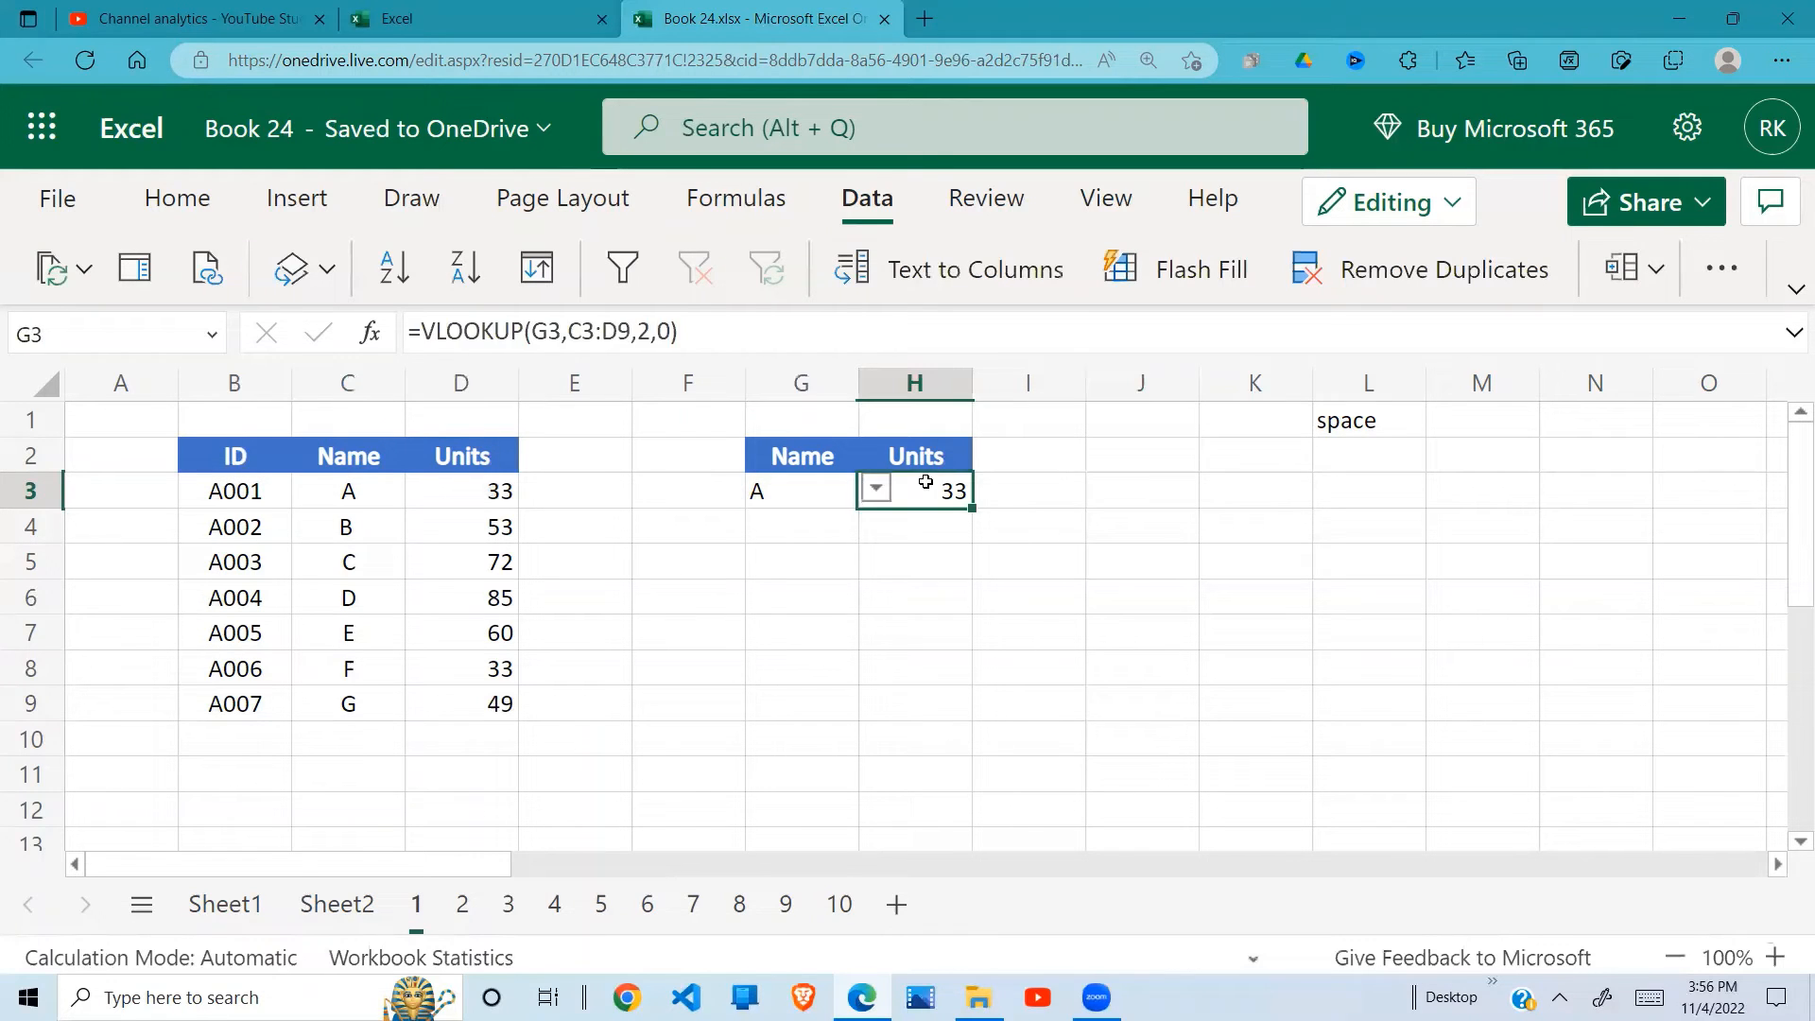
Step: Choose B from the list of names for G3 and check the returned units against row 4 of the source table
left_click(835, 491)
left_click(875, 488)
left_click(778, 577)
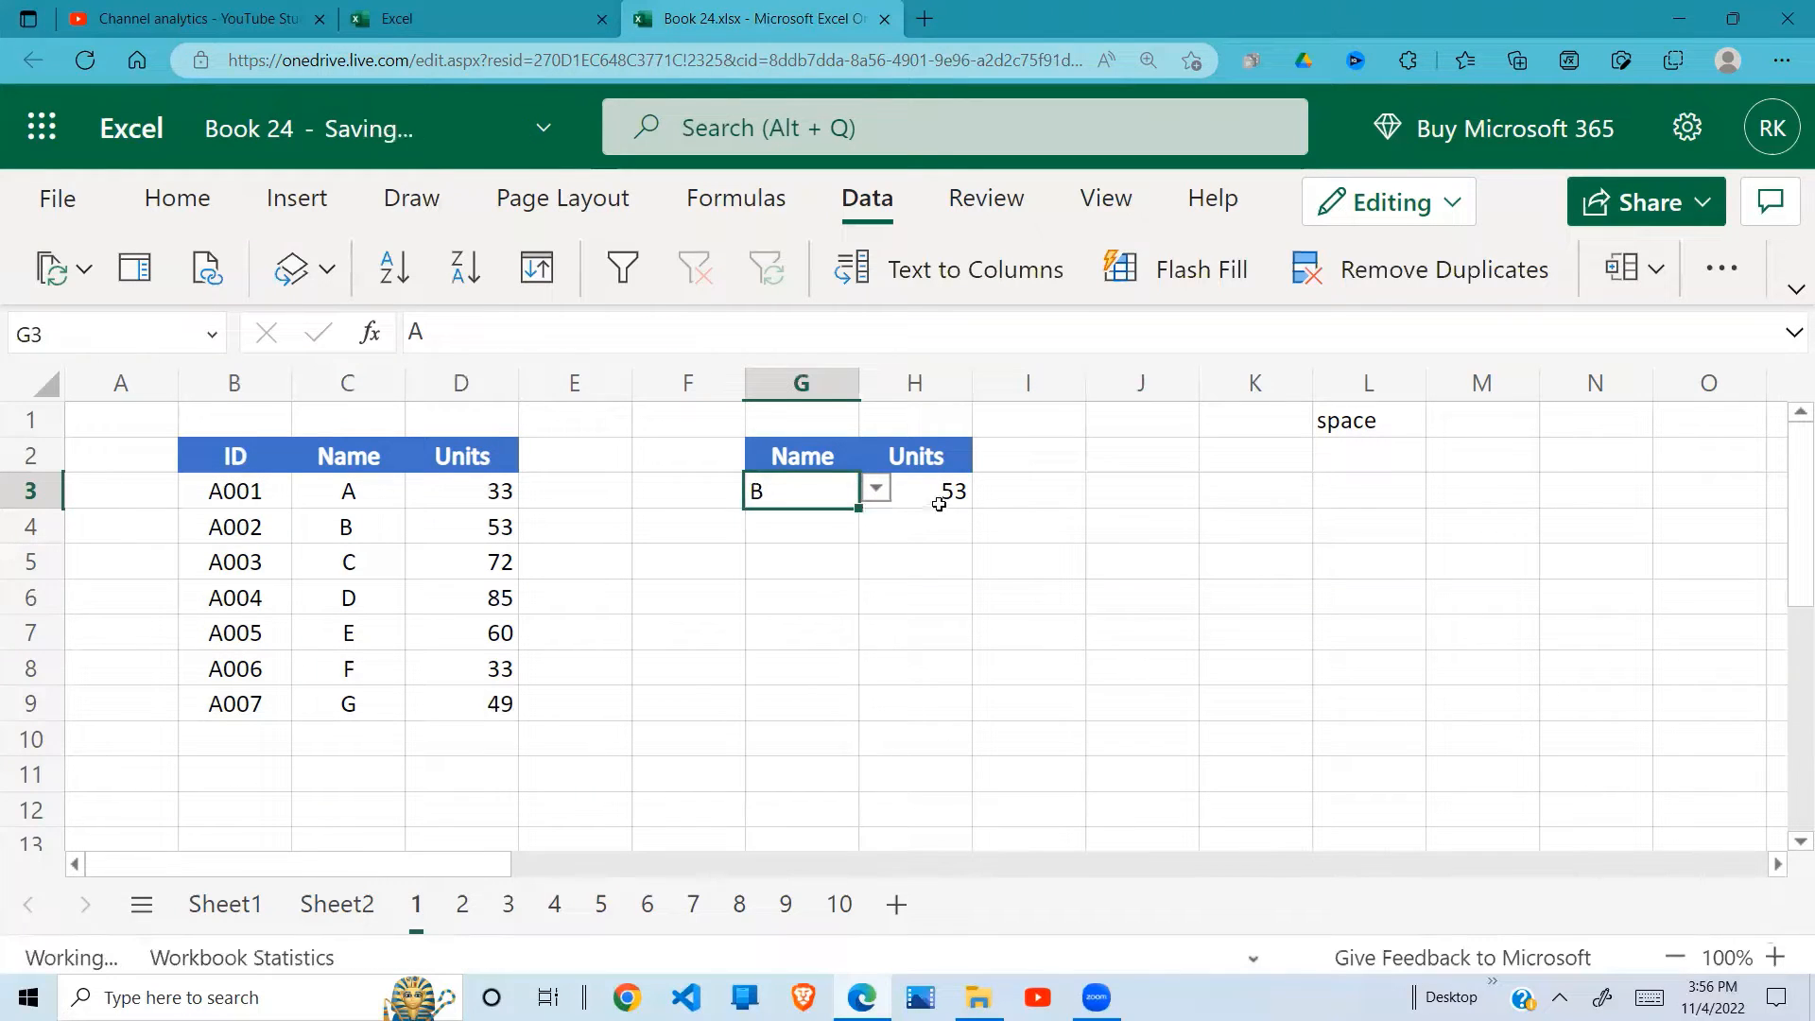
left_click(938, 504)
left_click_drag(352, 527, 449, 525)
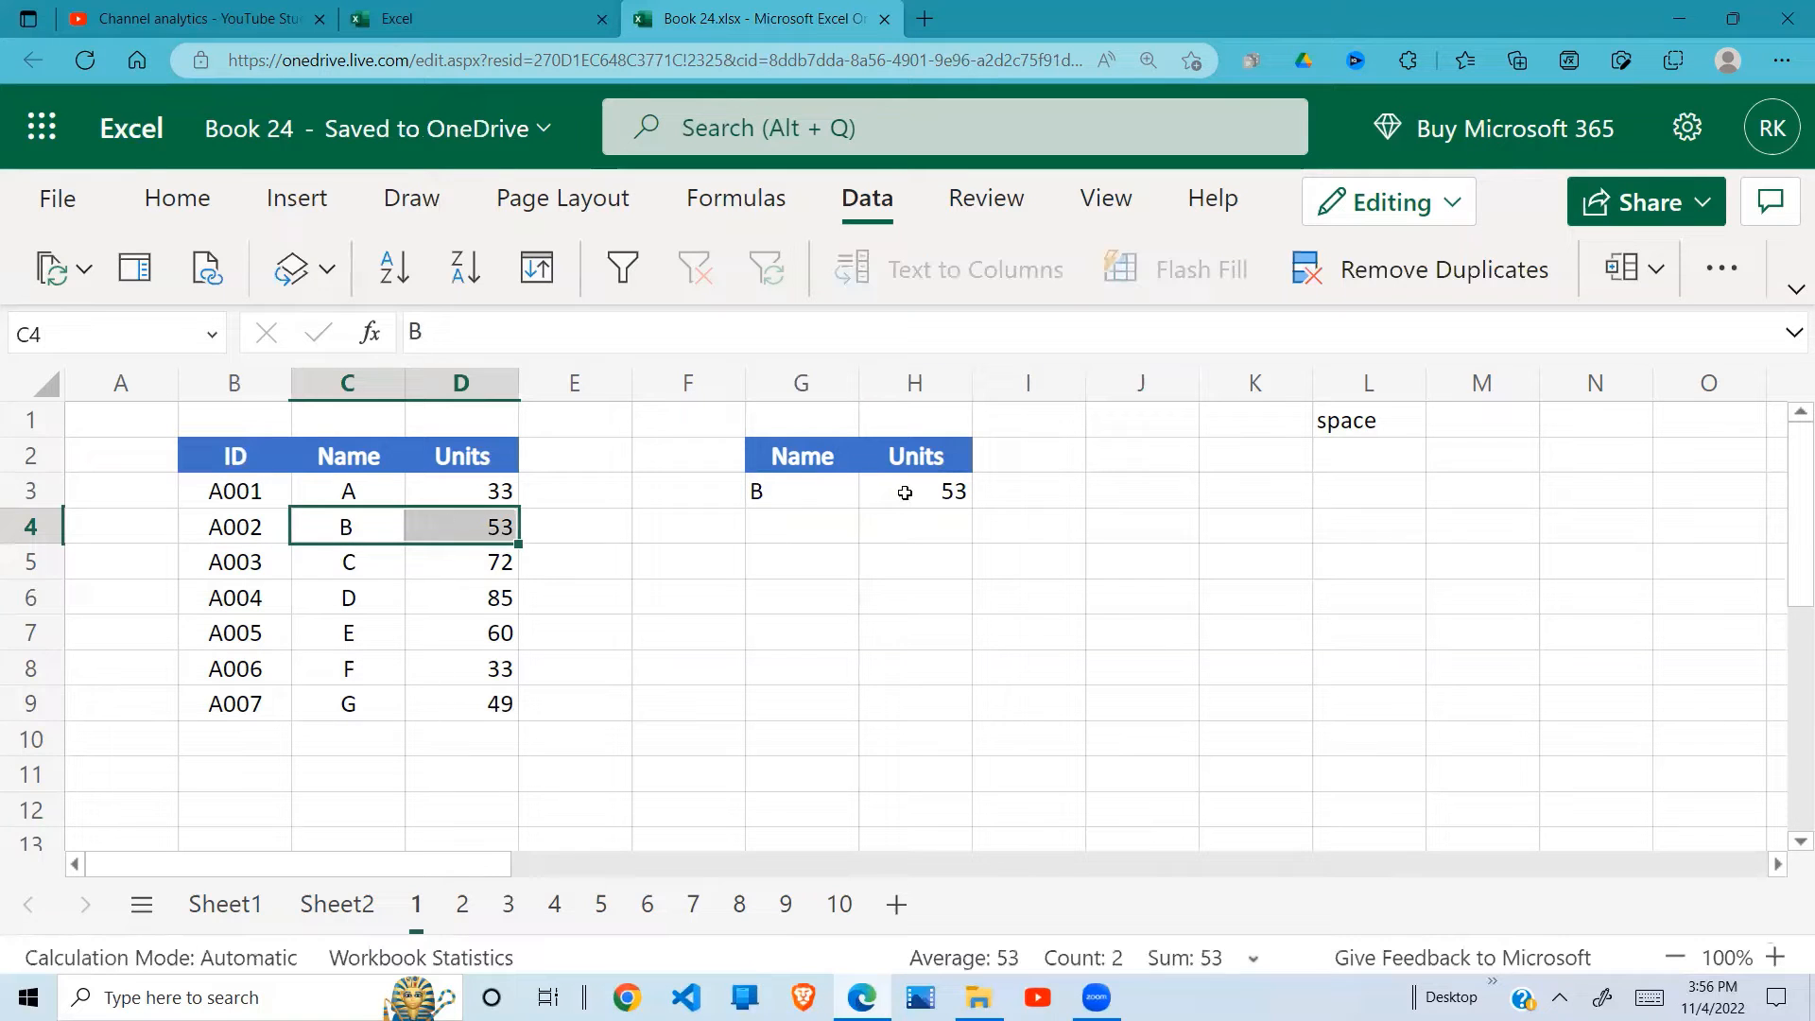
left_click(802, 527)
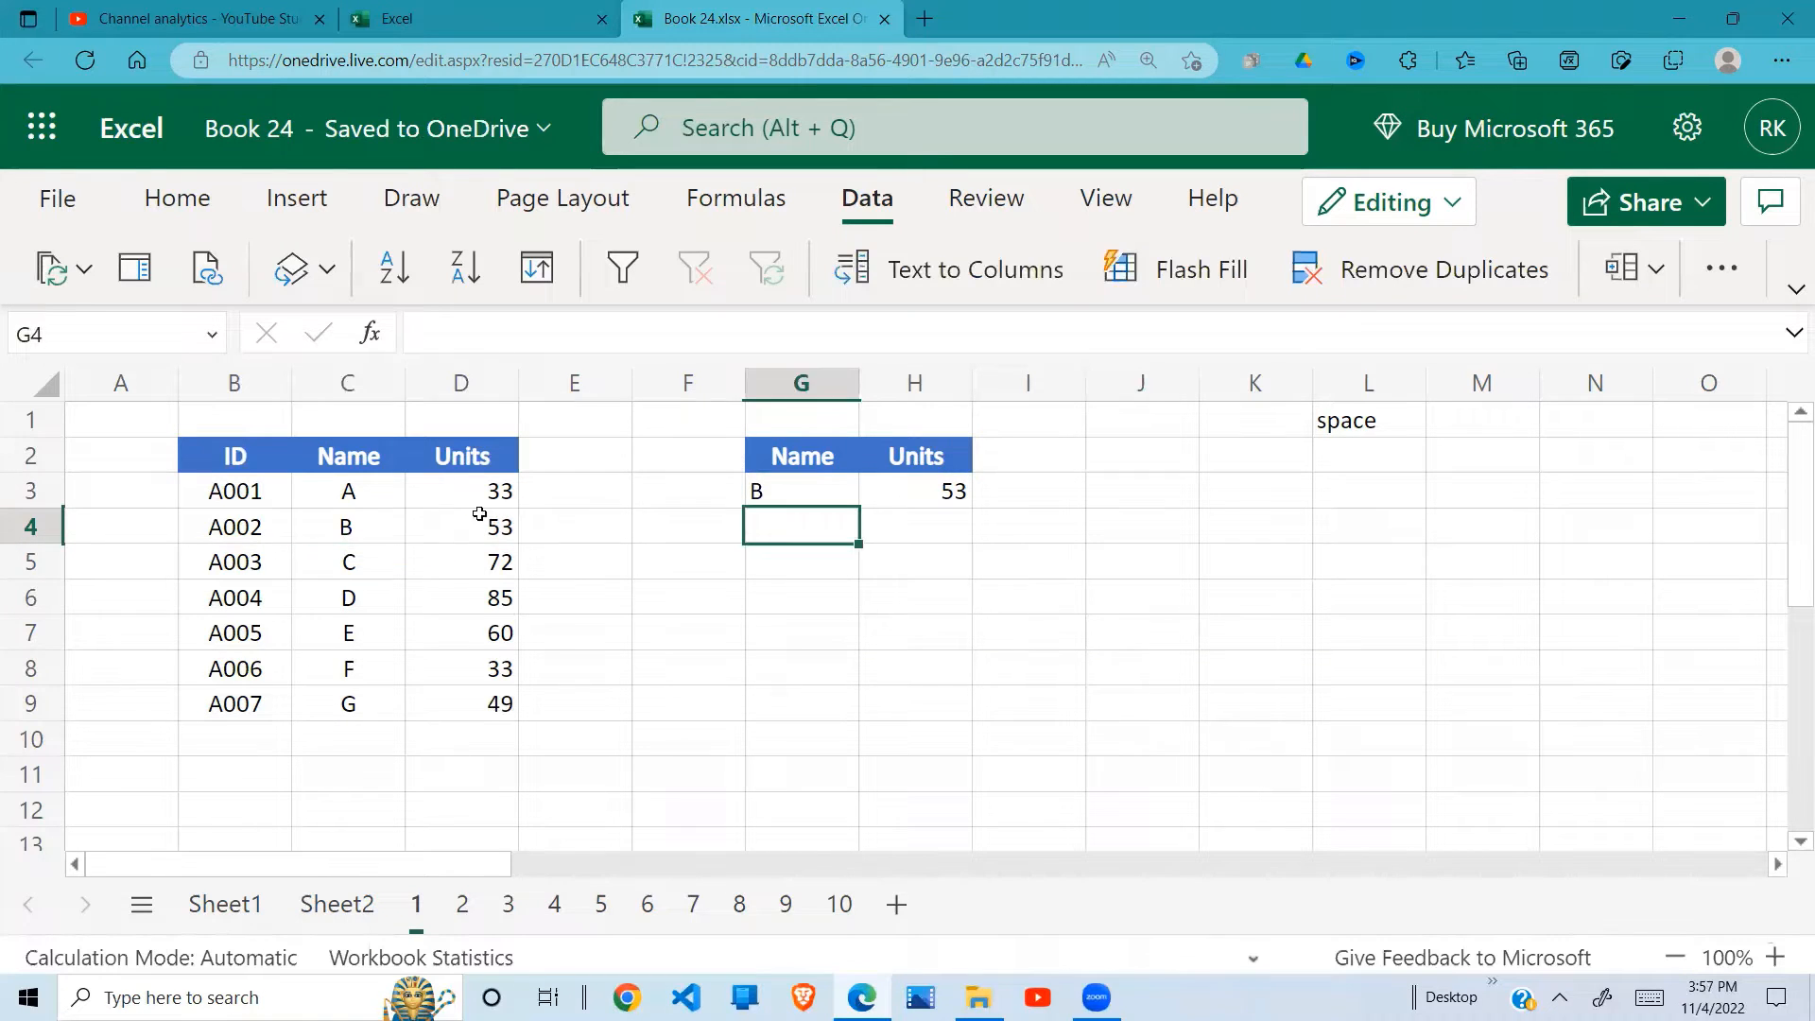
left_click(365, 527)
Step: Replace the lookup name in cell G3 with a manually entered capital A
left_click(808, 491)
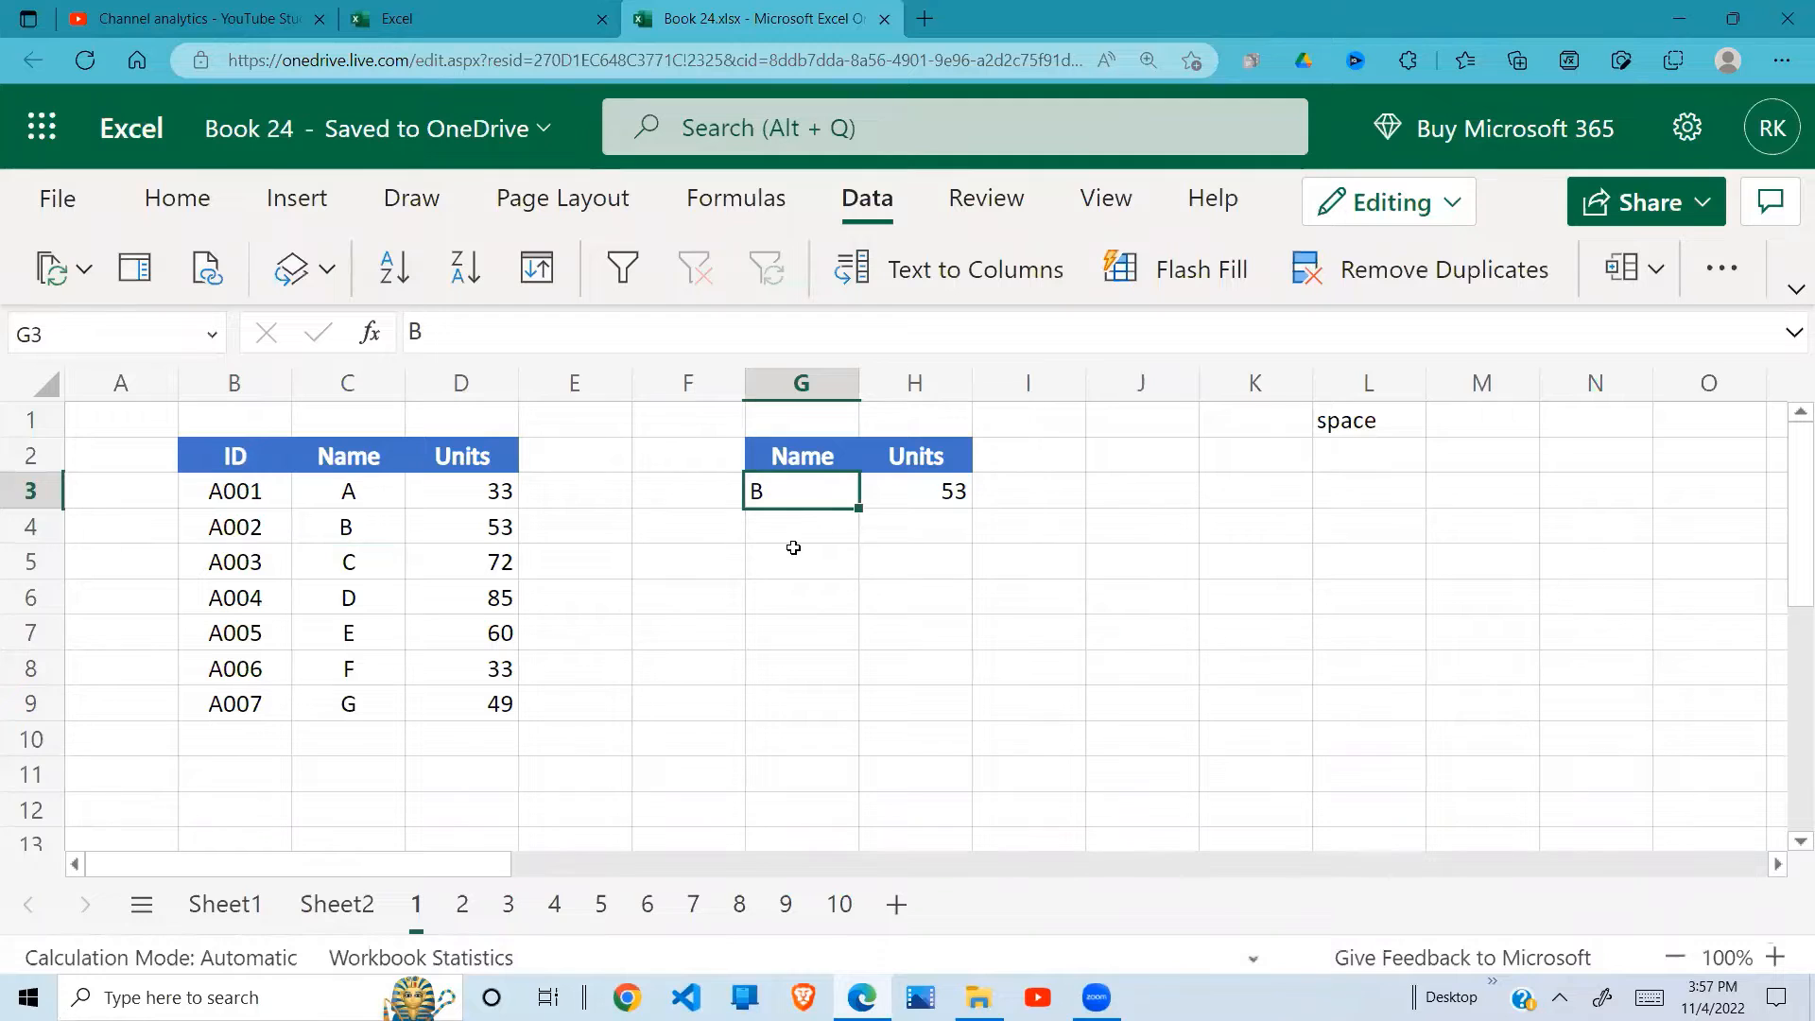
type("a")
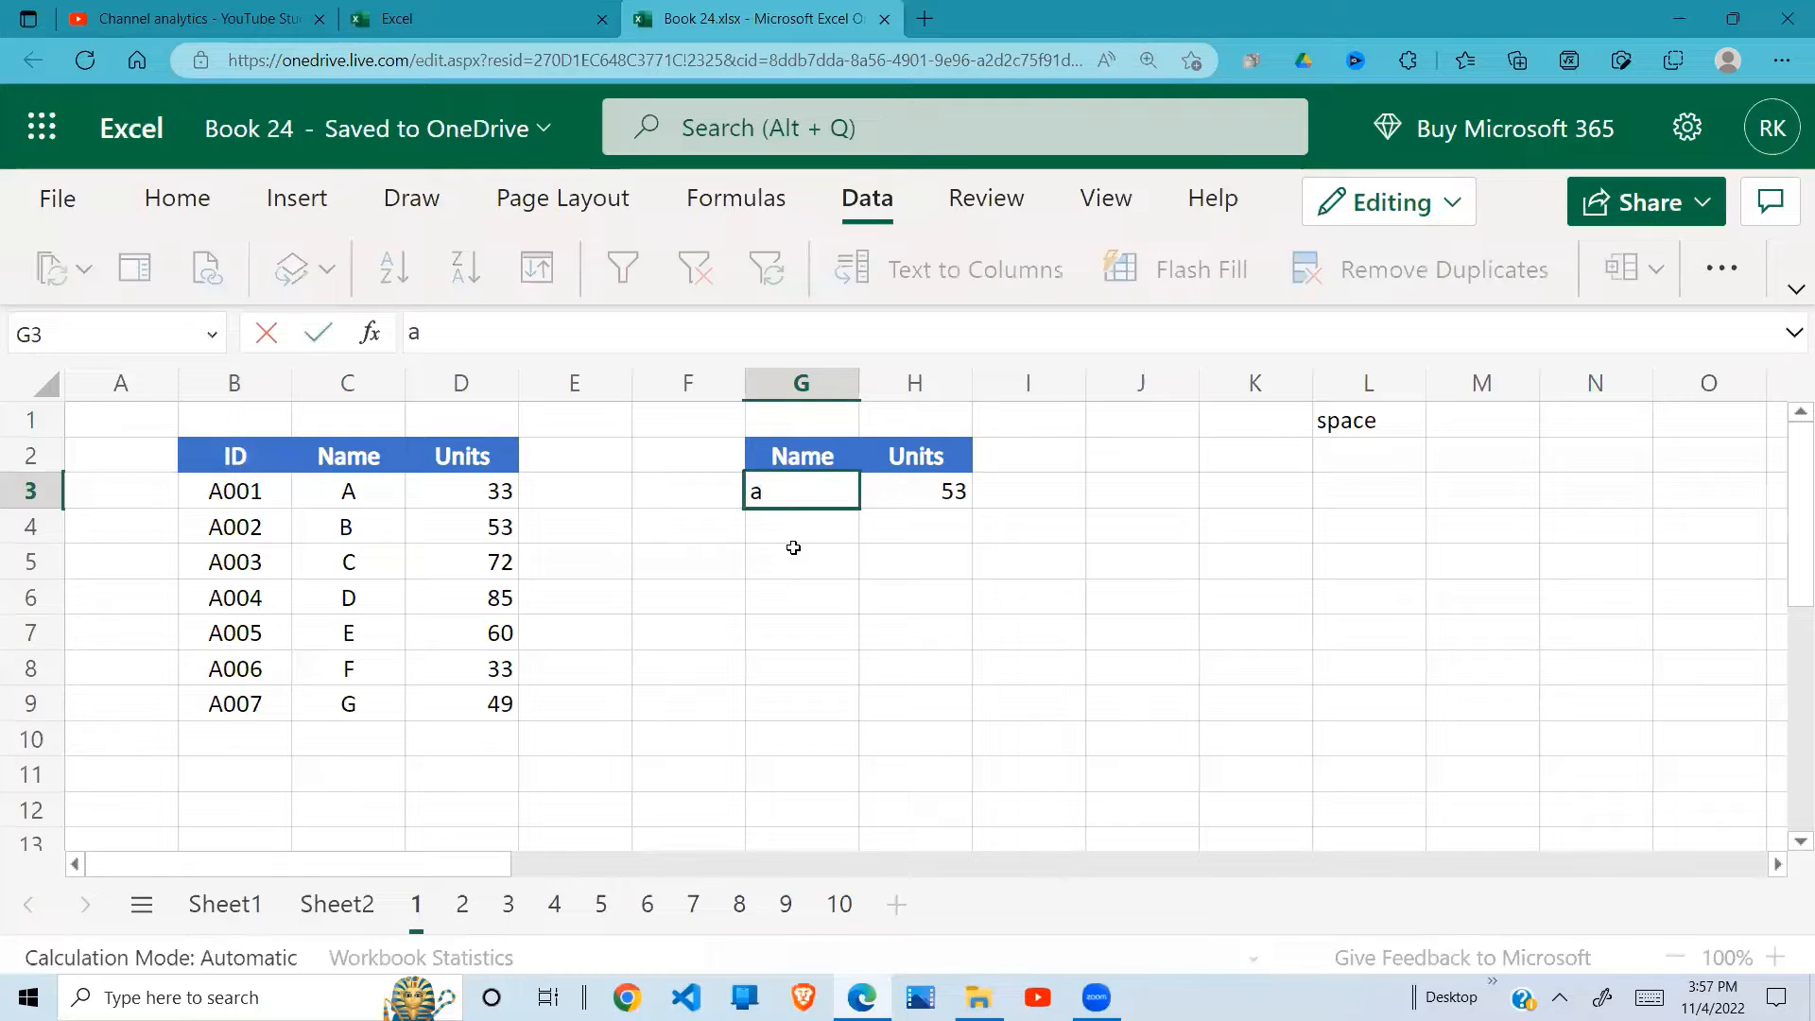
key("BackSpace")
type("A")
key("Return")
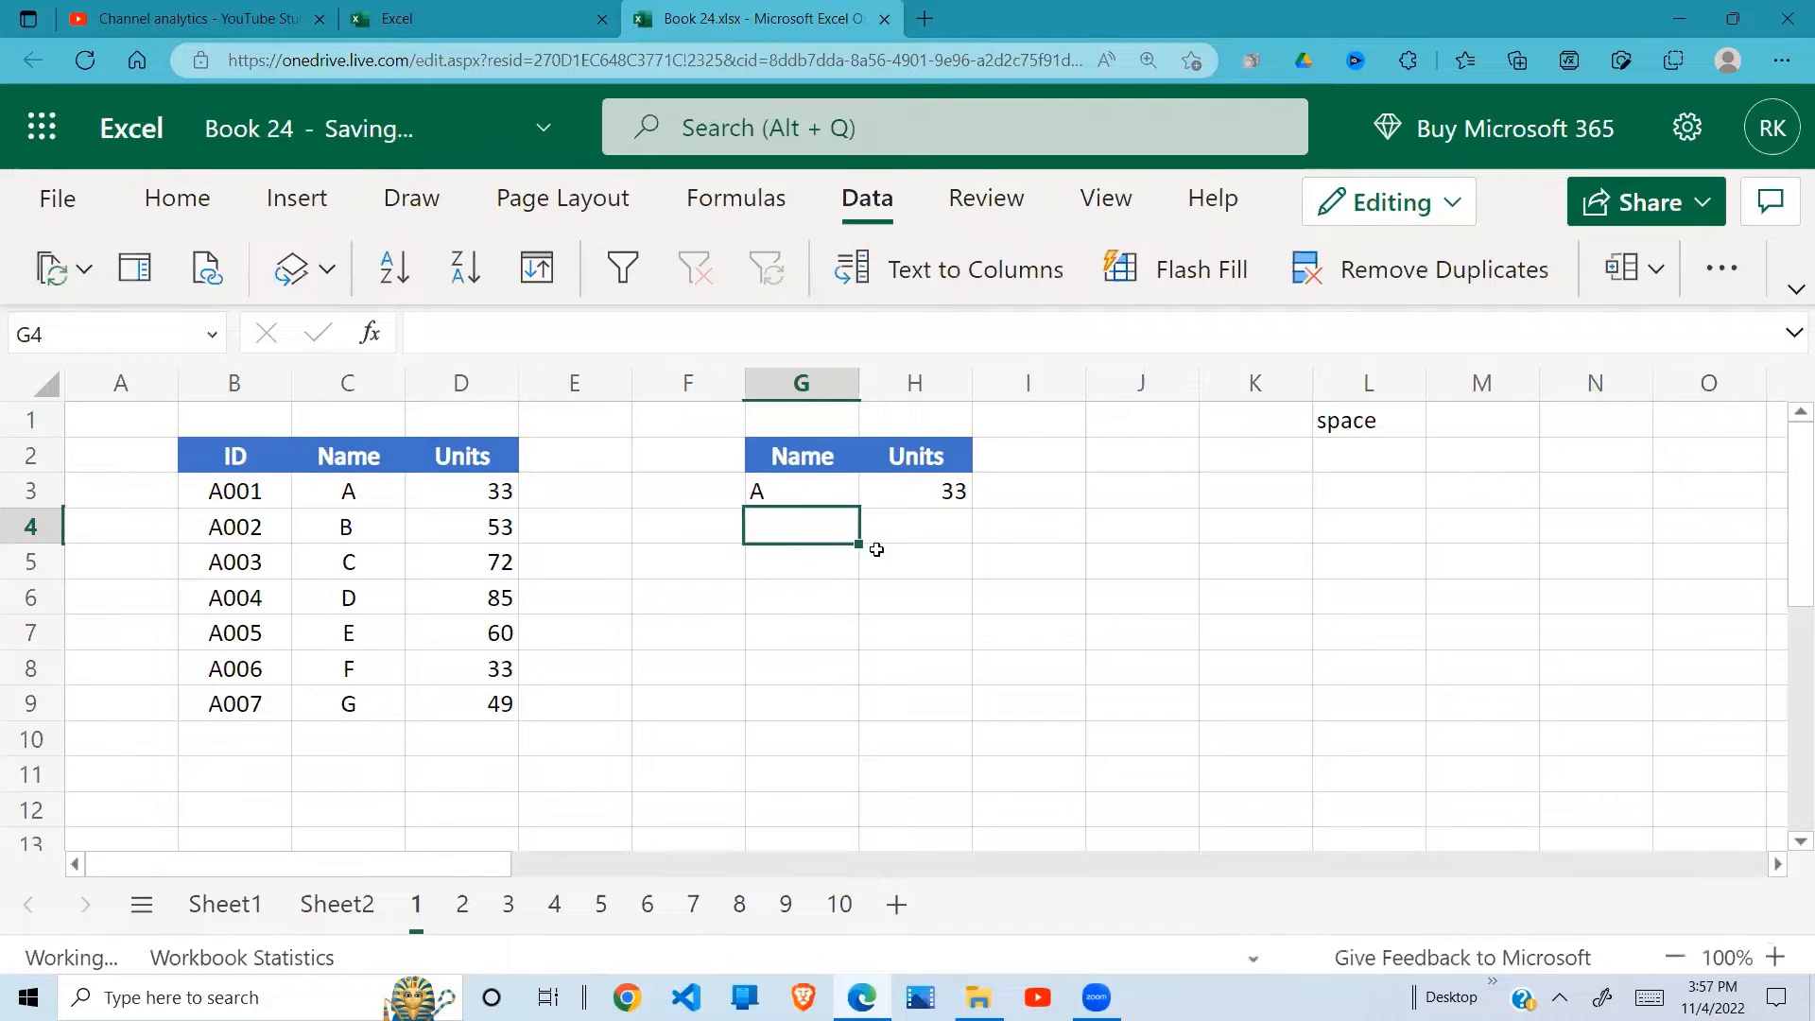
Step: Add a trailing space after the name A in cell C3 and check the lookup result in H3
double_click(354, 493)
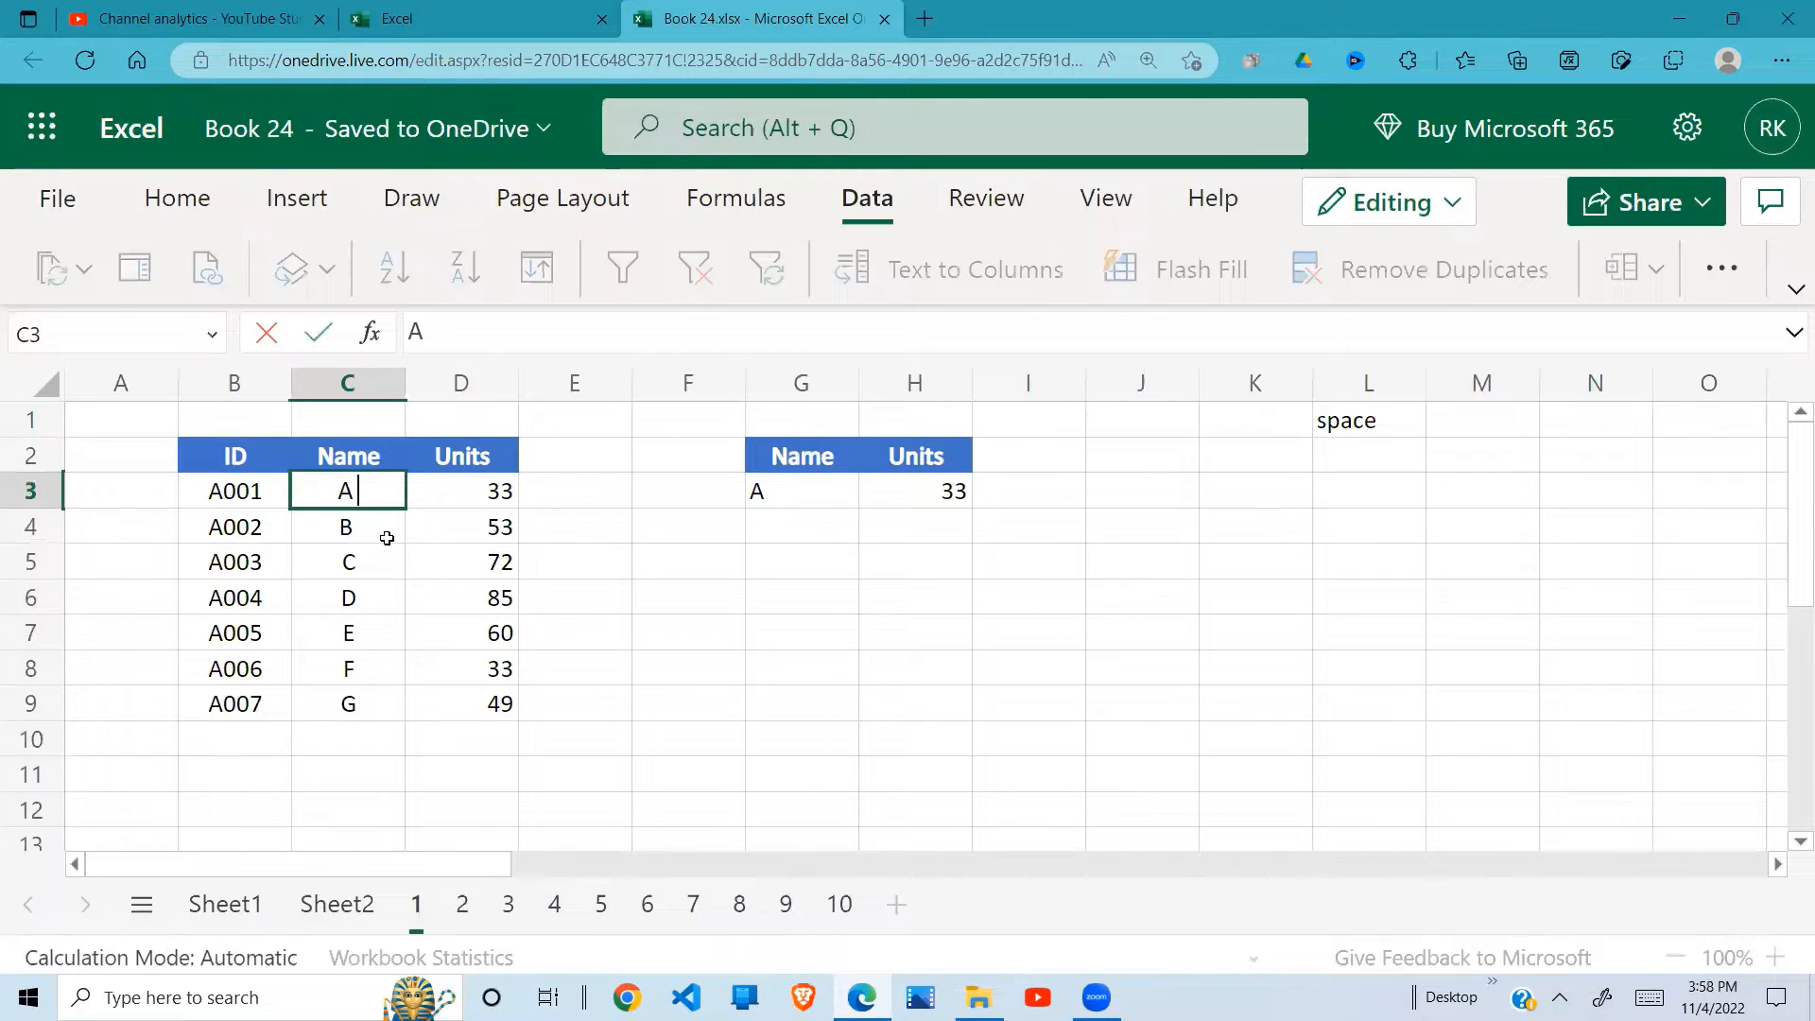
left_click(387, 538)
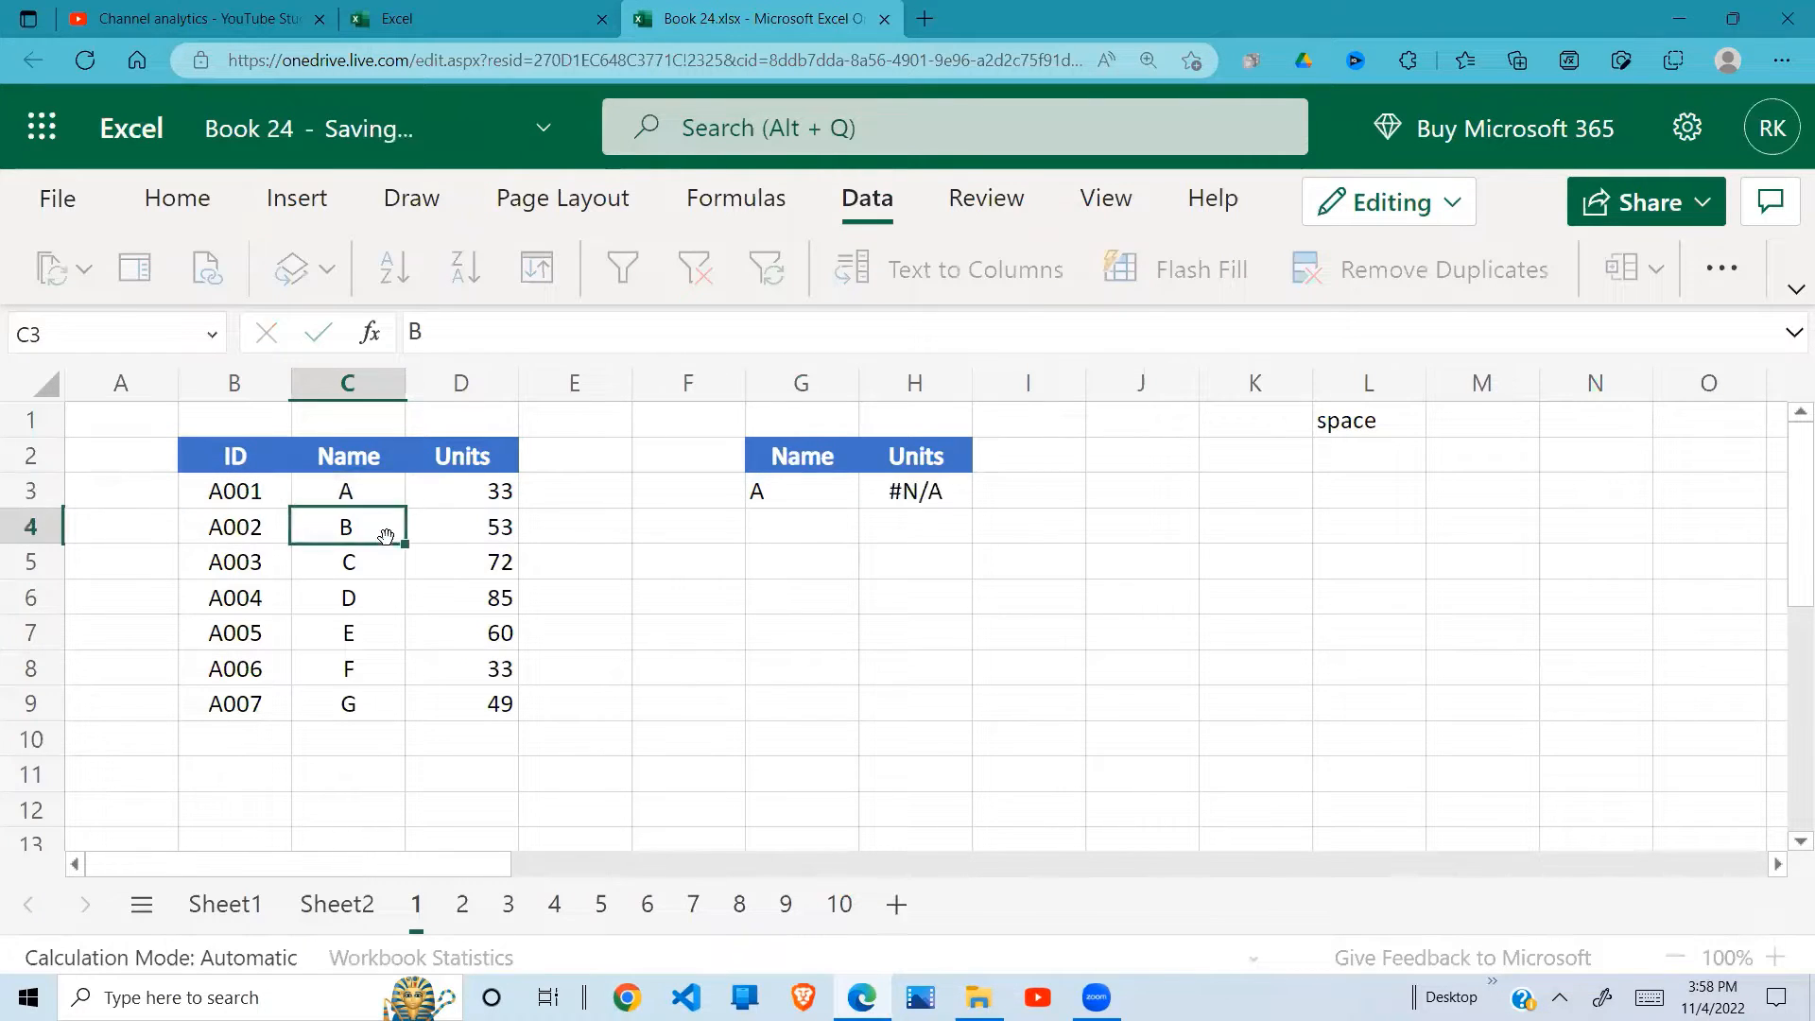
left_click(919, 490)
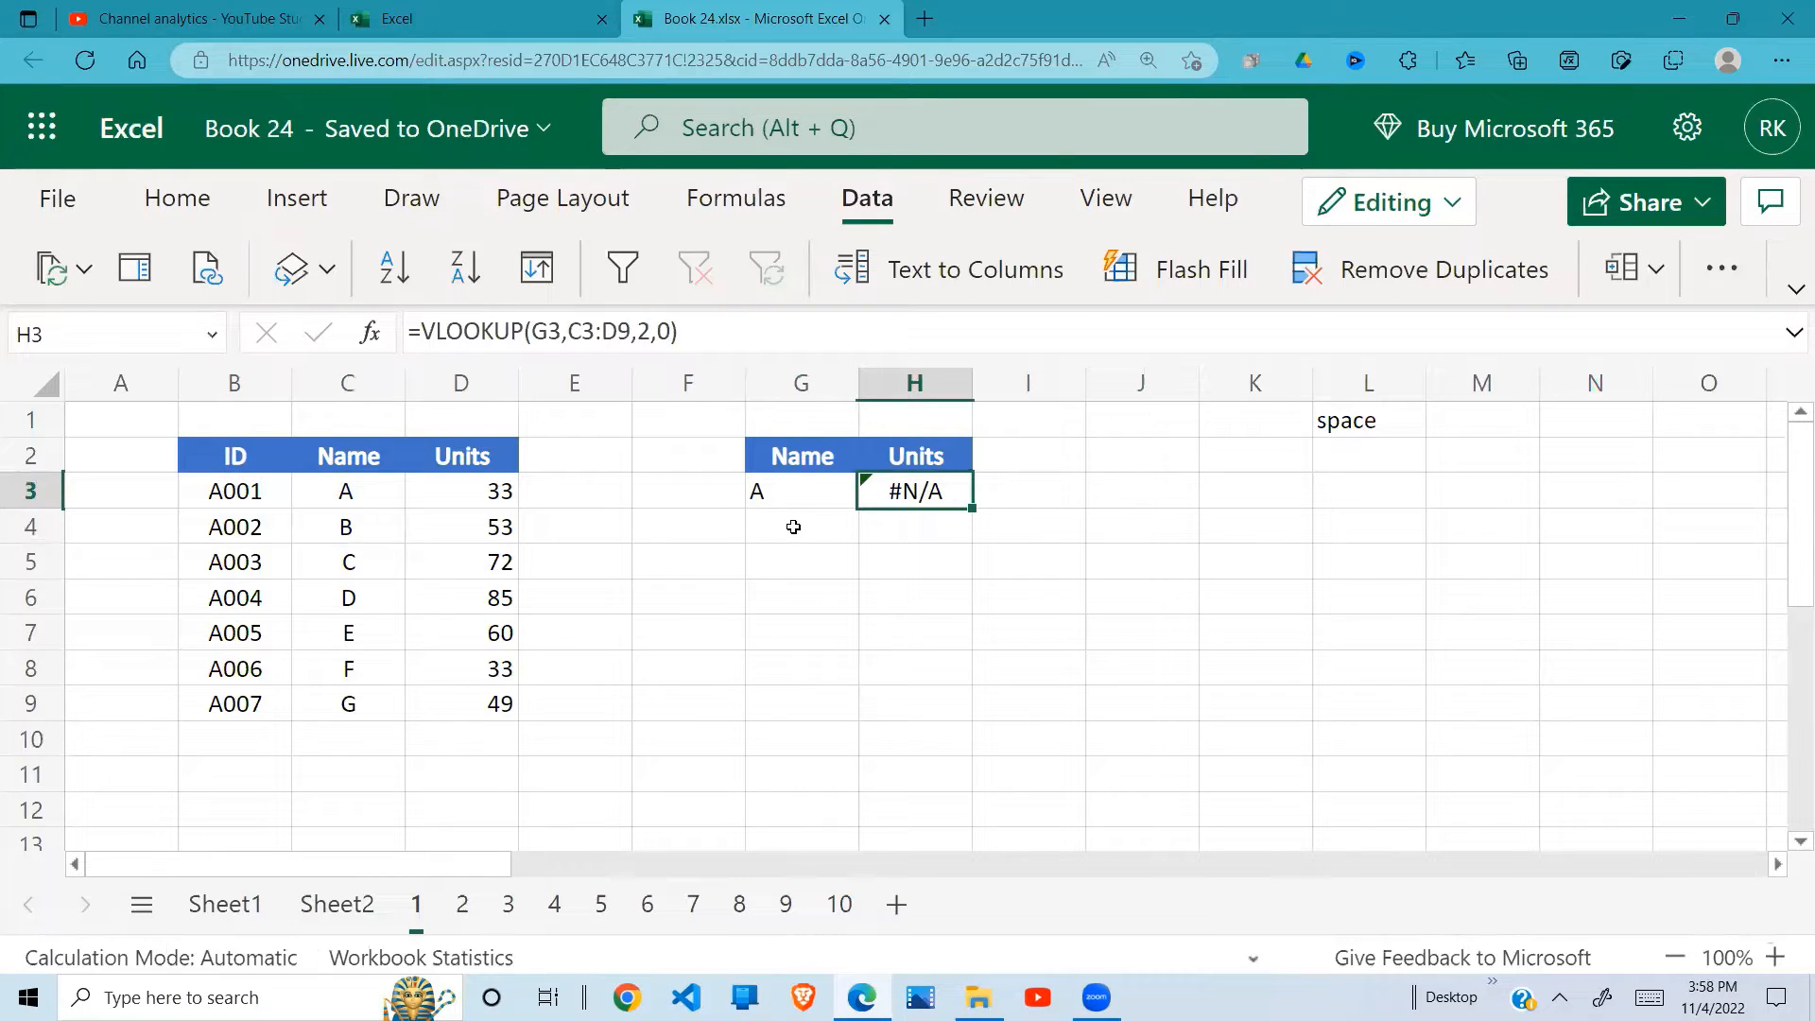
Step: Compare the lookup name in G3 with the contents of C3, inspecting C3 for a trailing space, and review H3
left_click(793, 497)
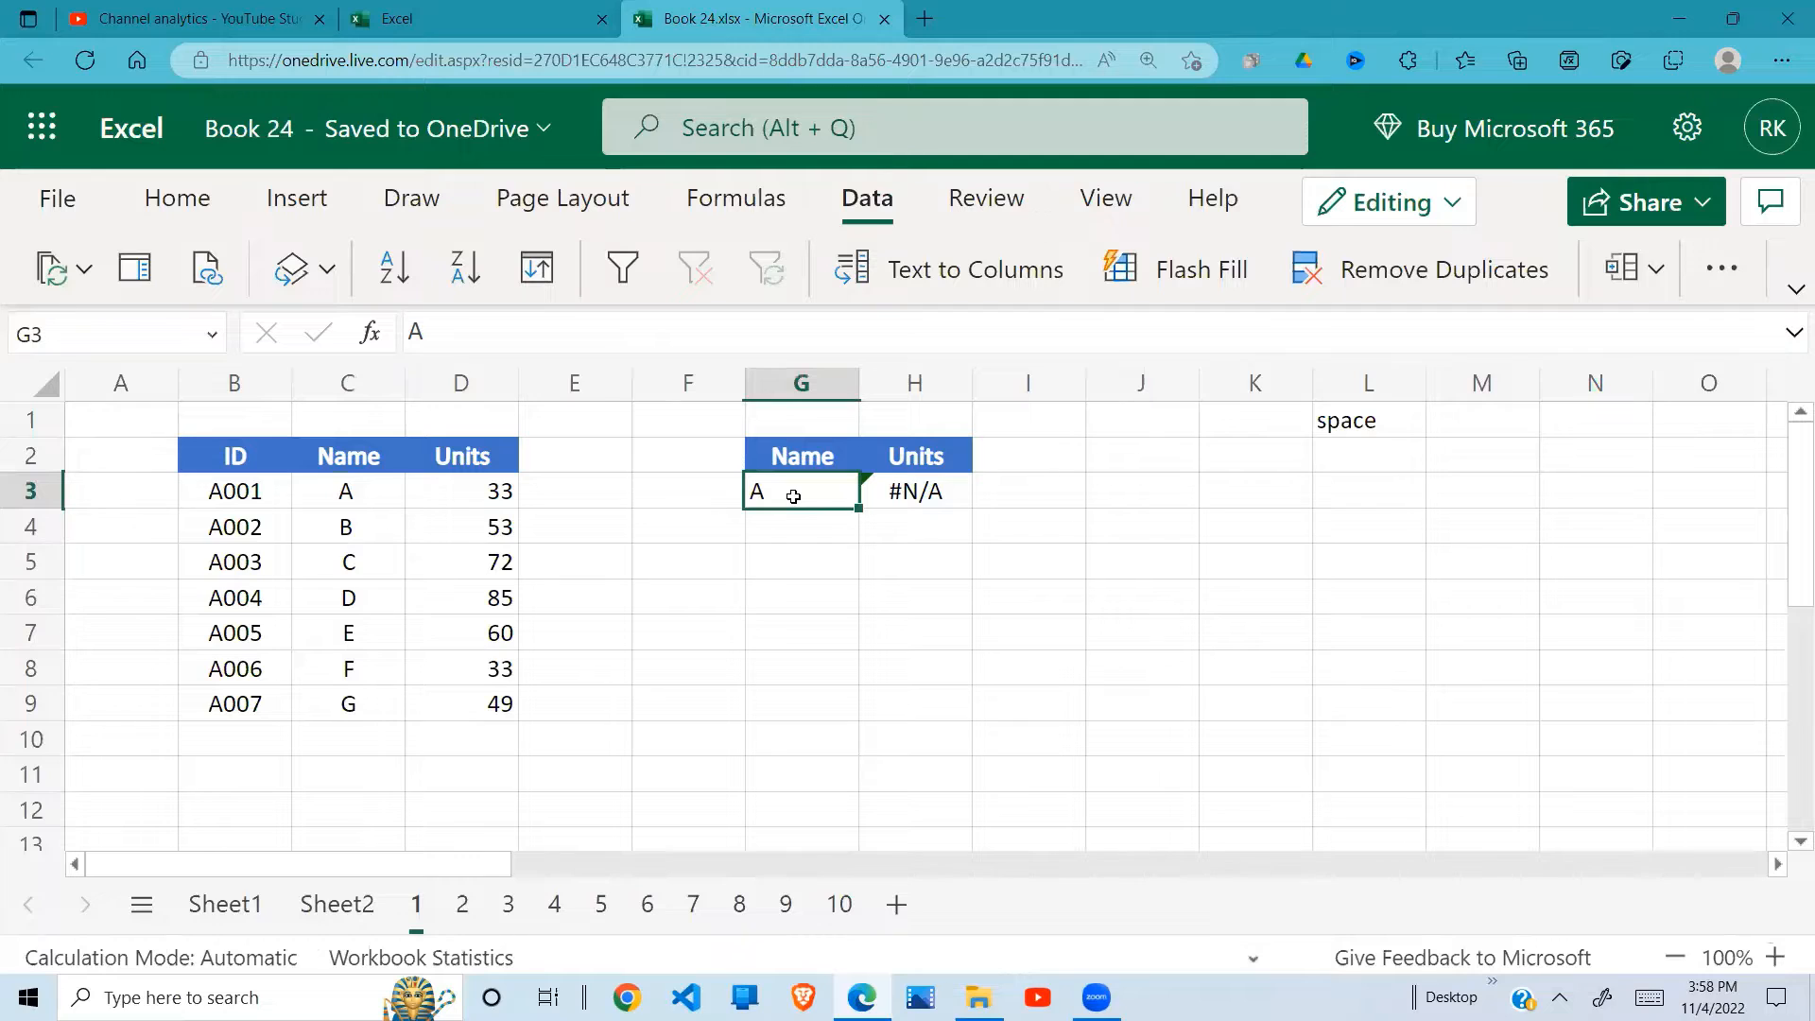
left_click(345, 493)
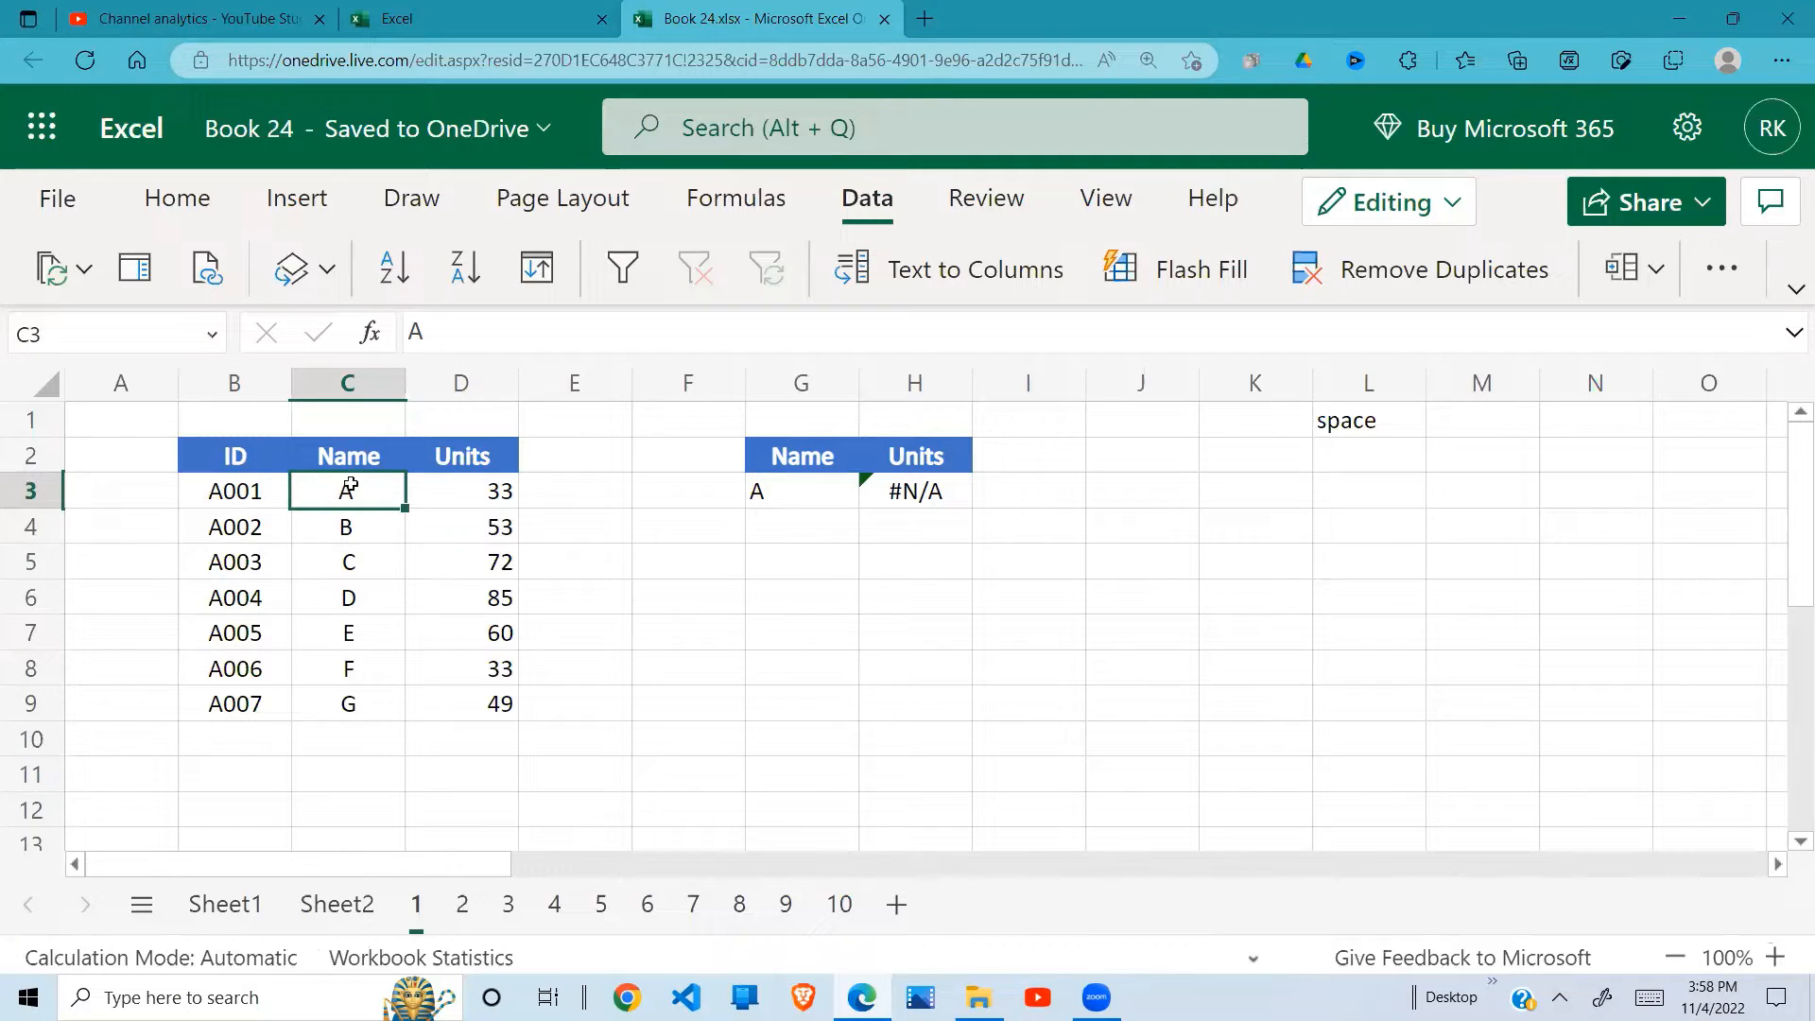
left_click(797, 496)
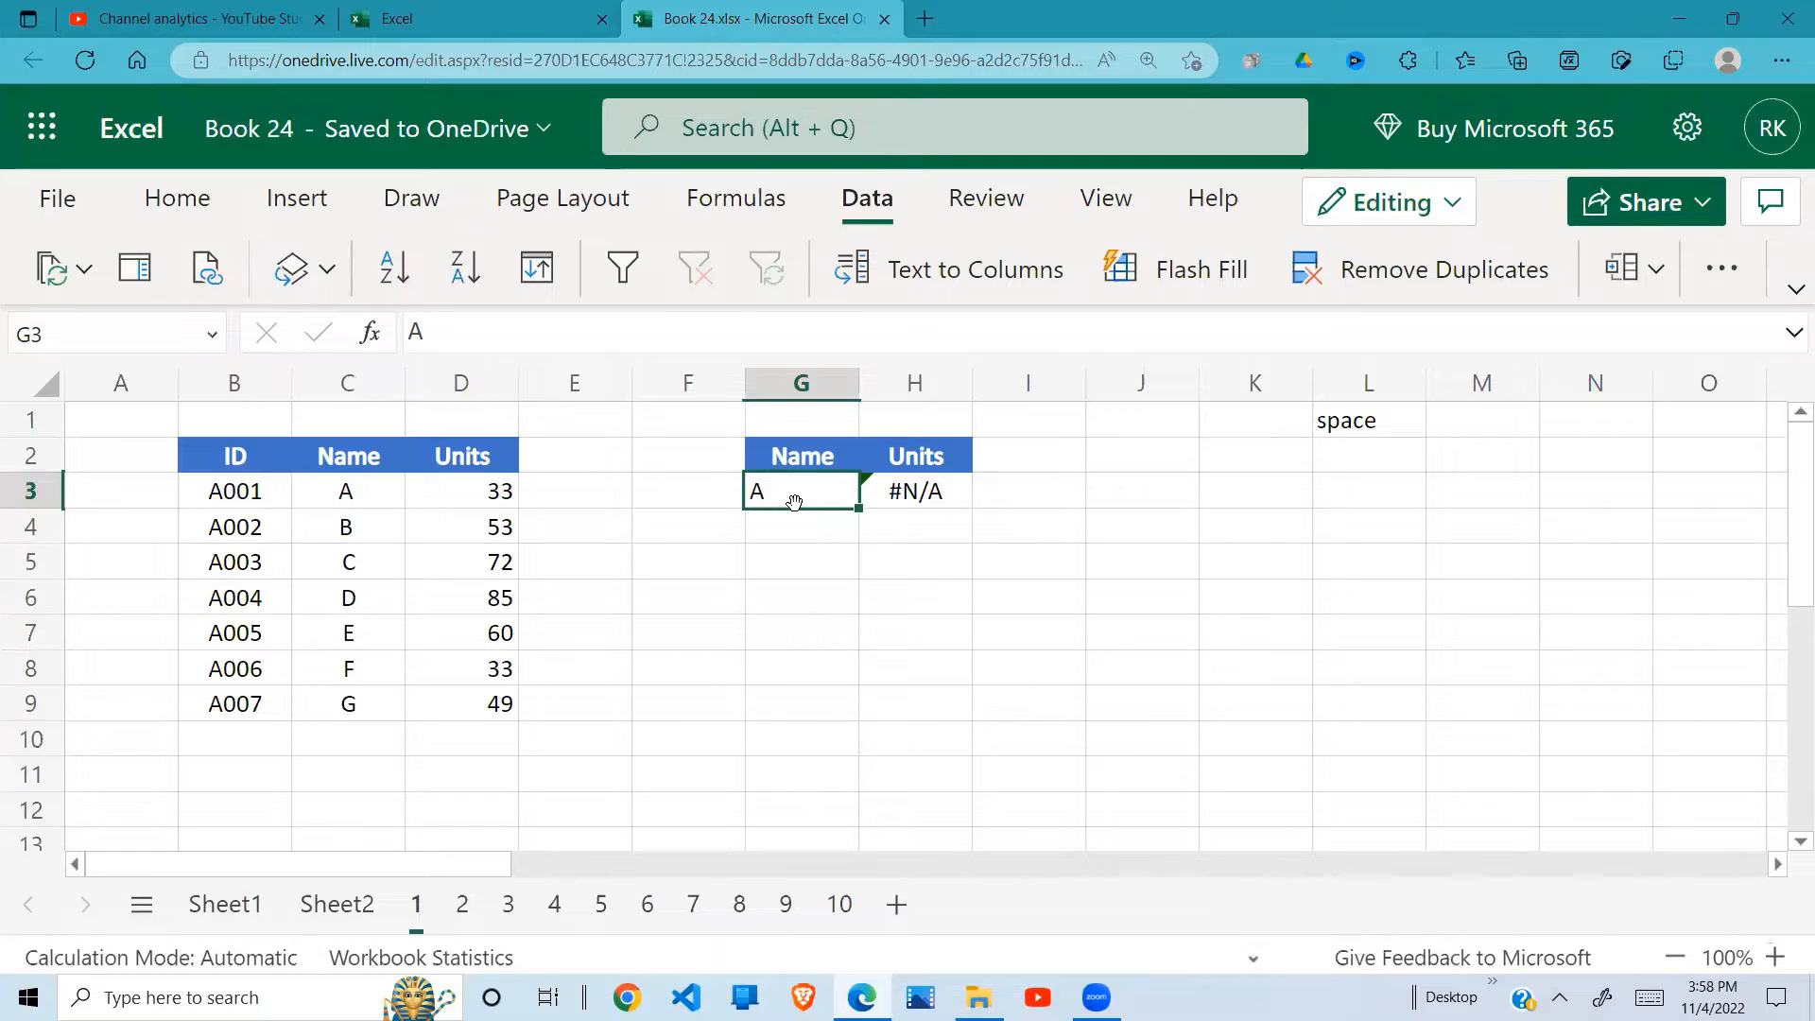
double_click(352, 495)
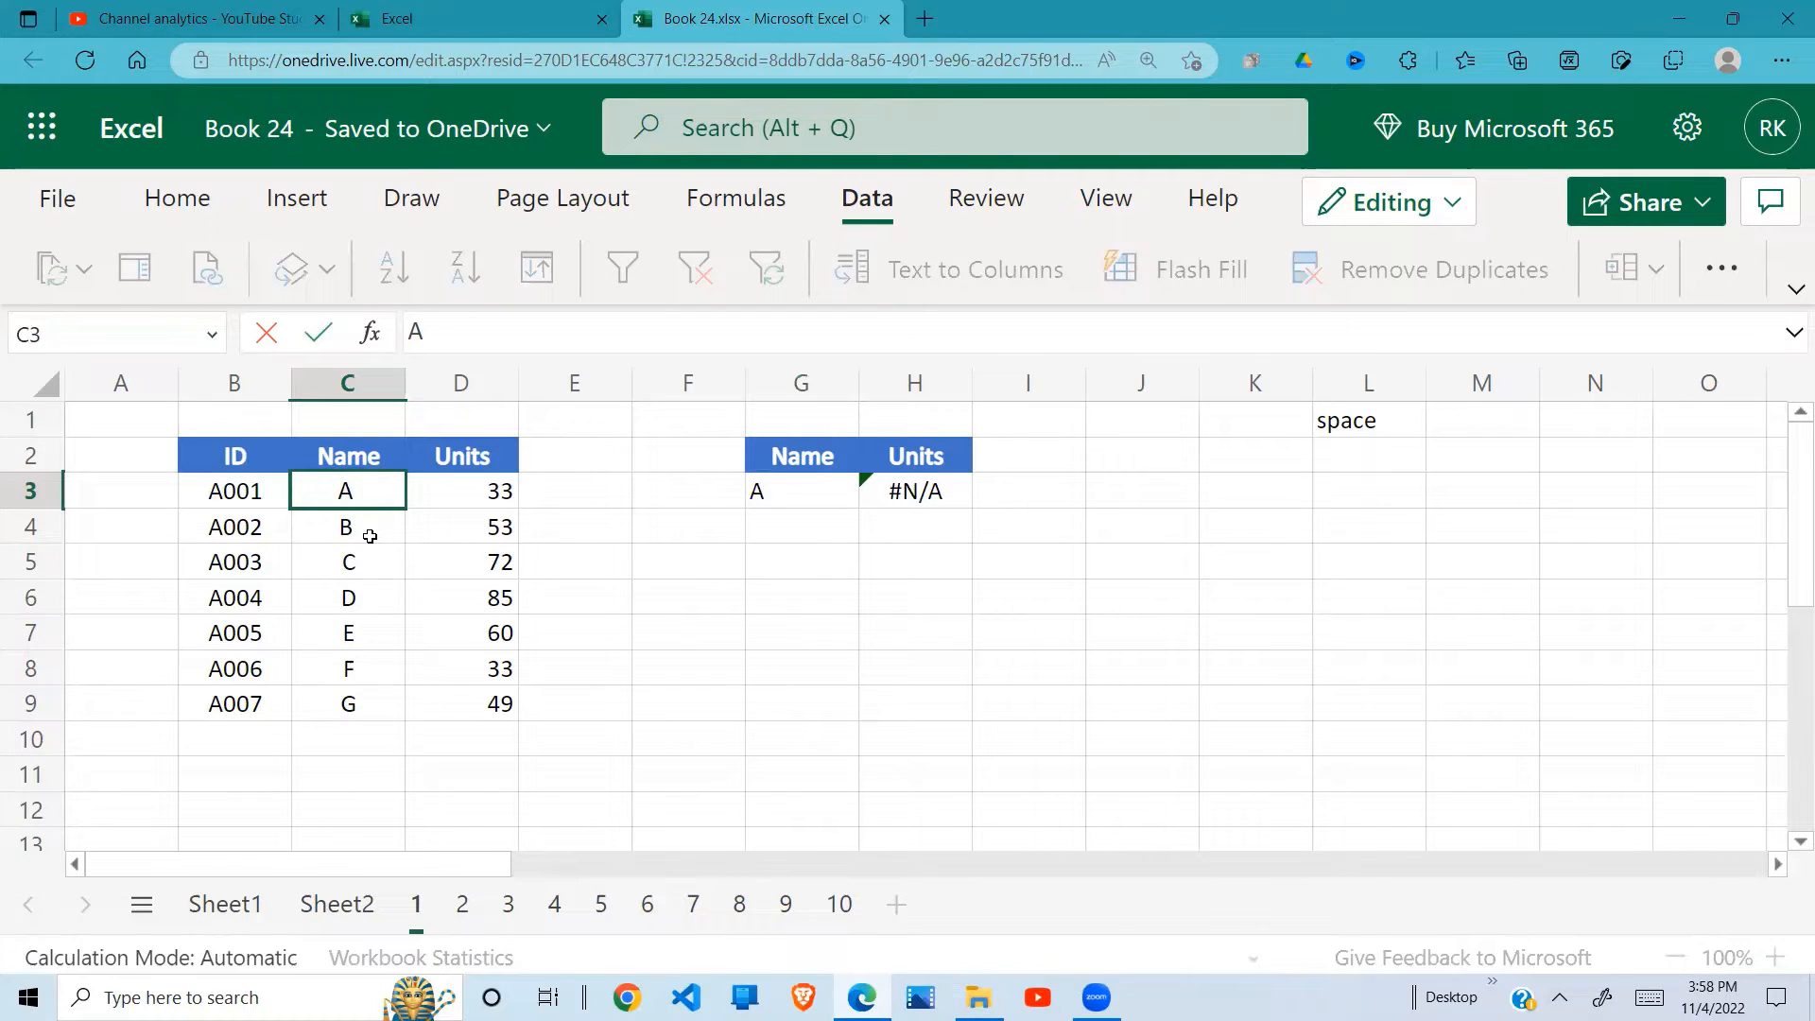
left_click(935, 492)
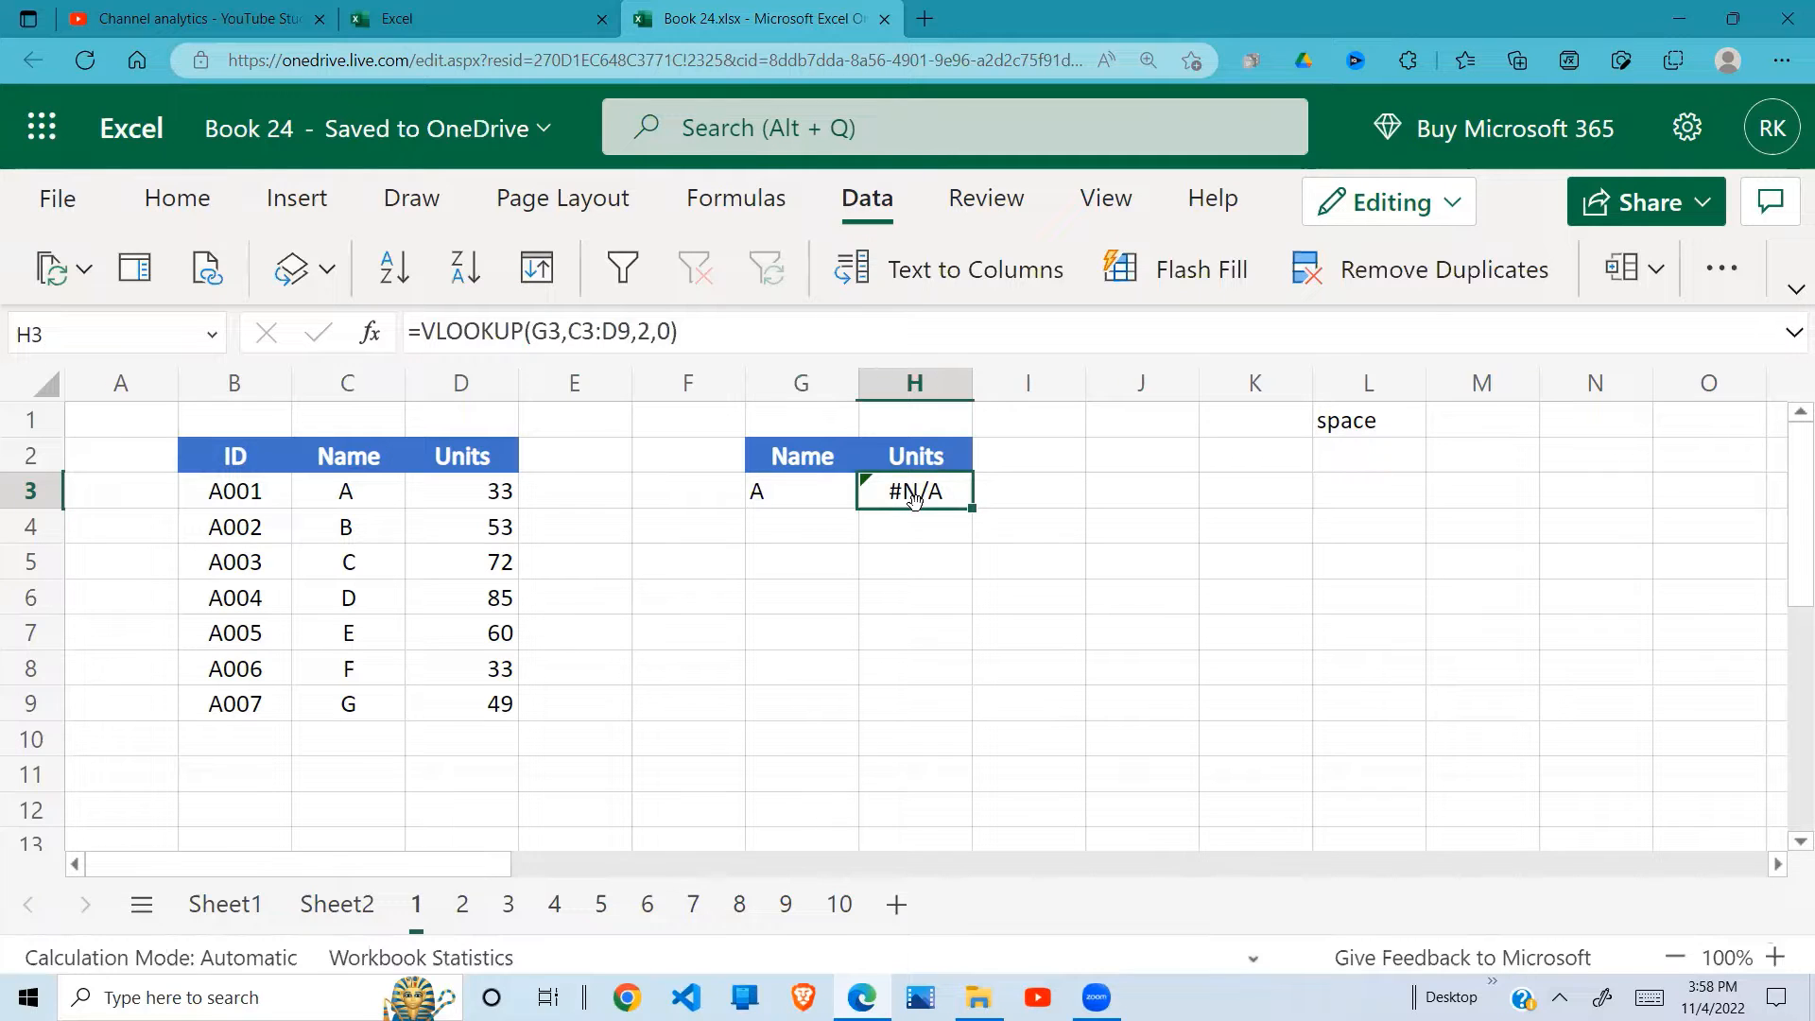
Step: Remove the trailing space after the name A in cell C3 and recheck the lookup result in H3
double_click(360, 494)
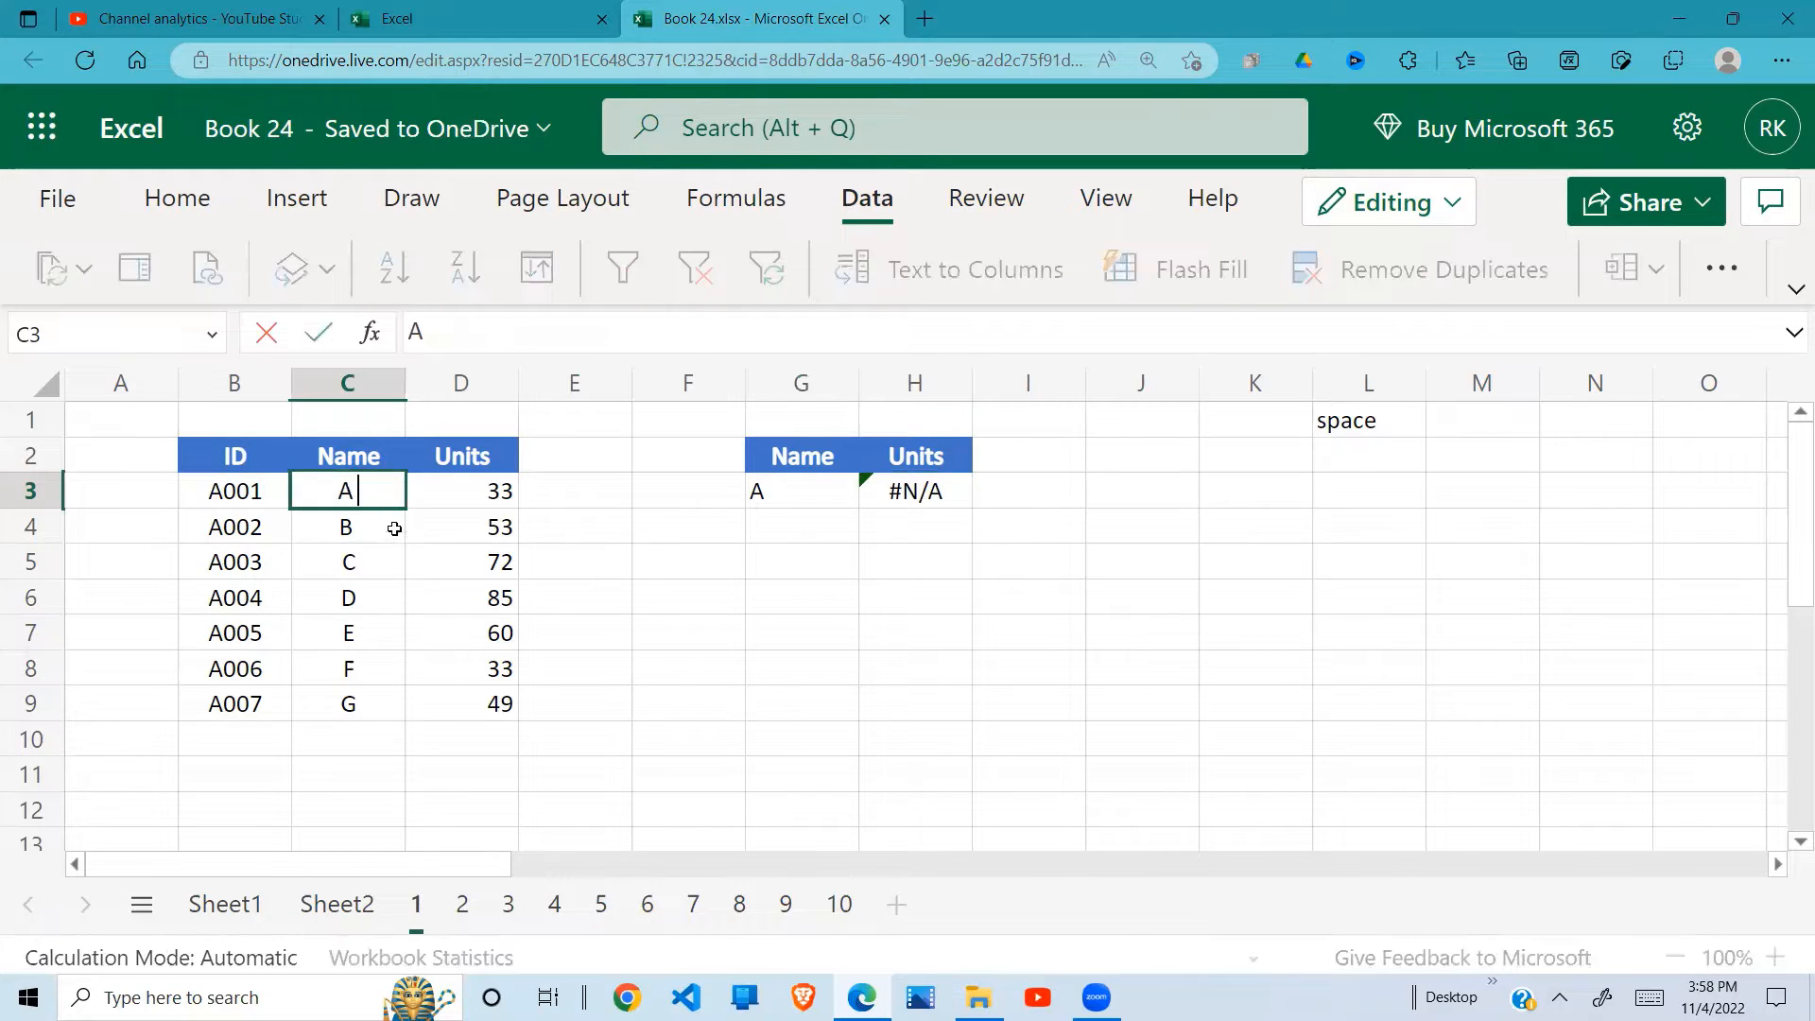
key("Return")
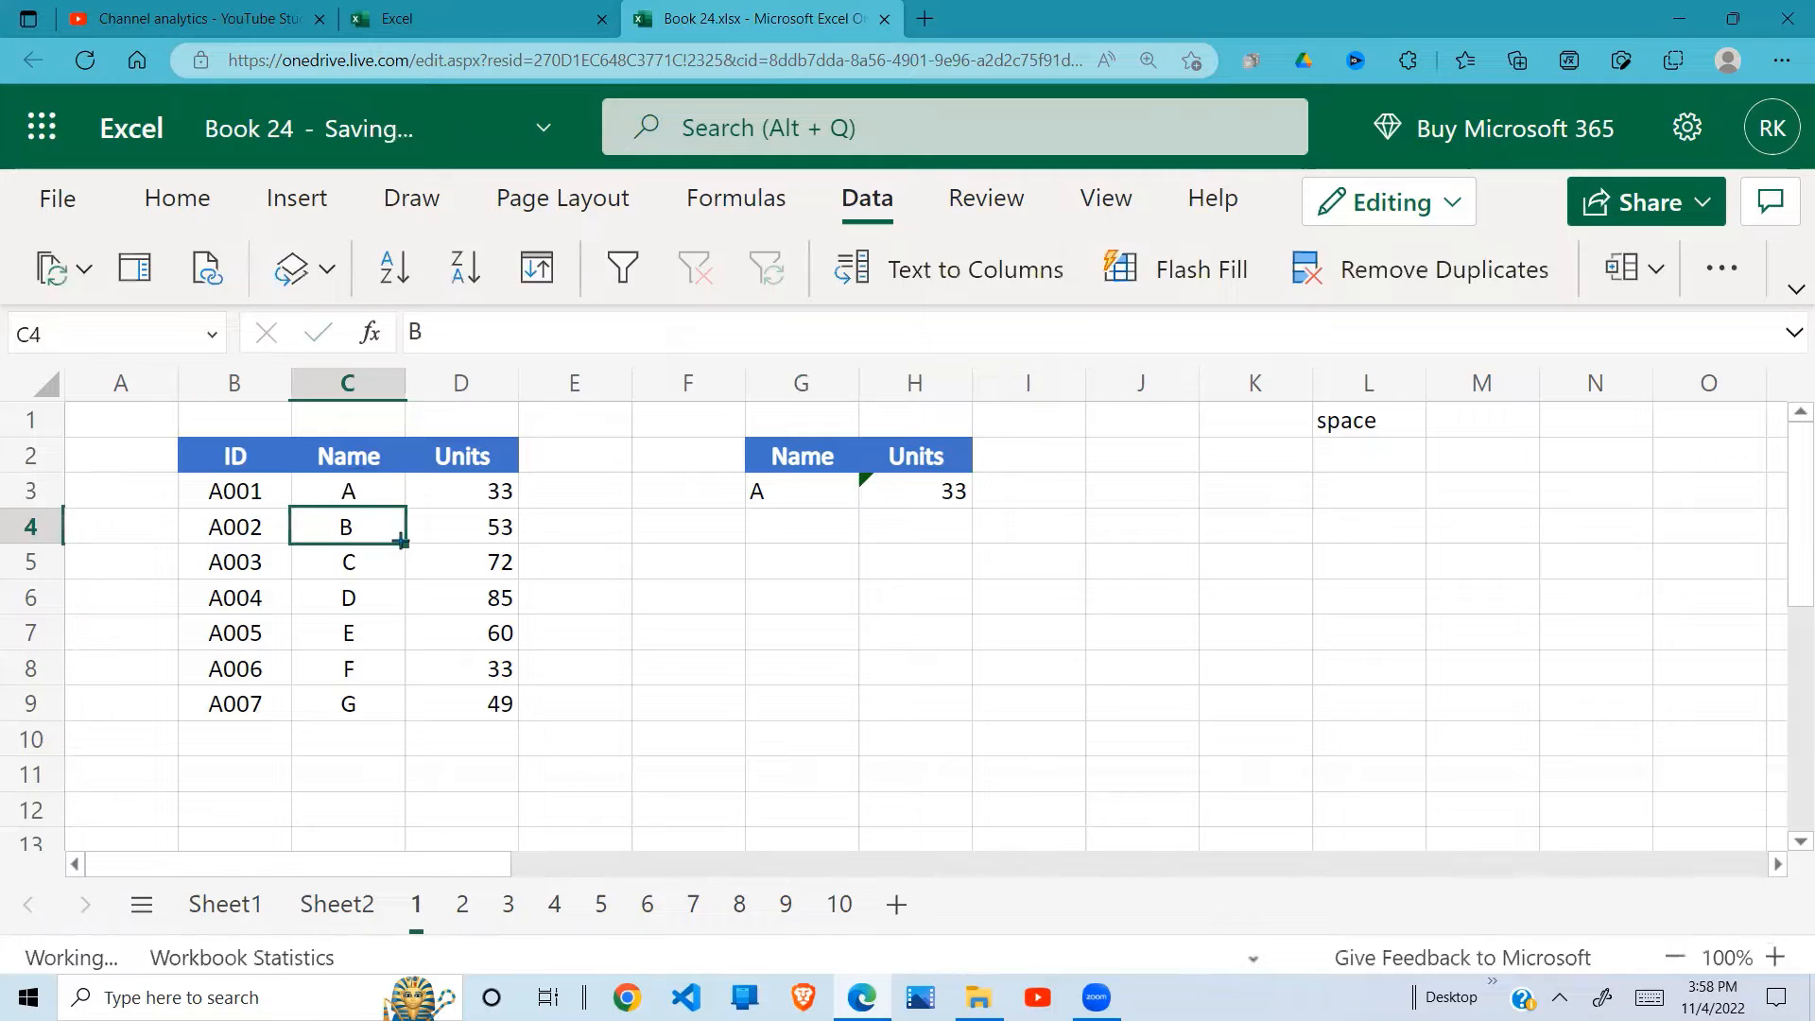
left_click(923, 491)
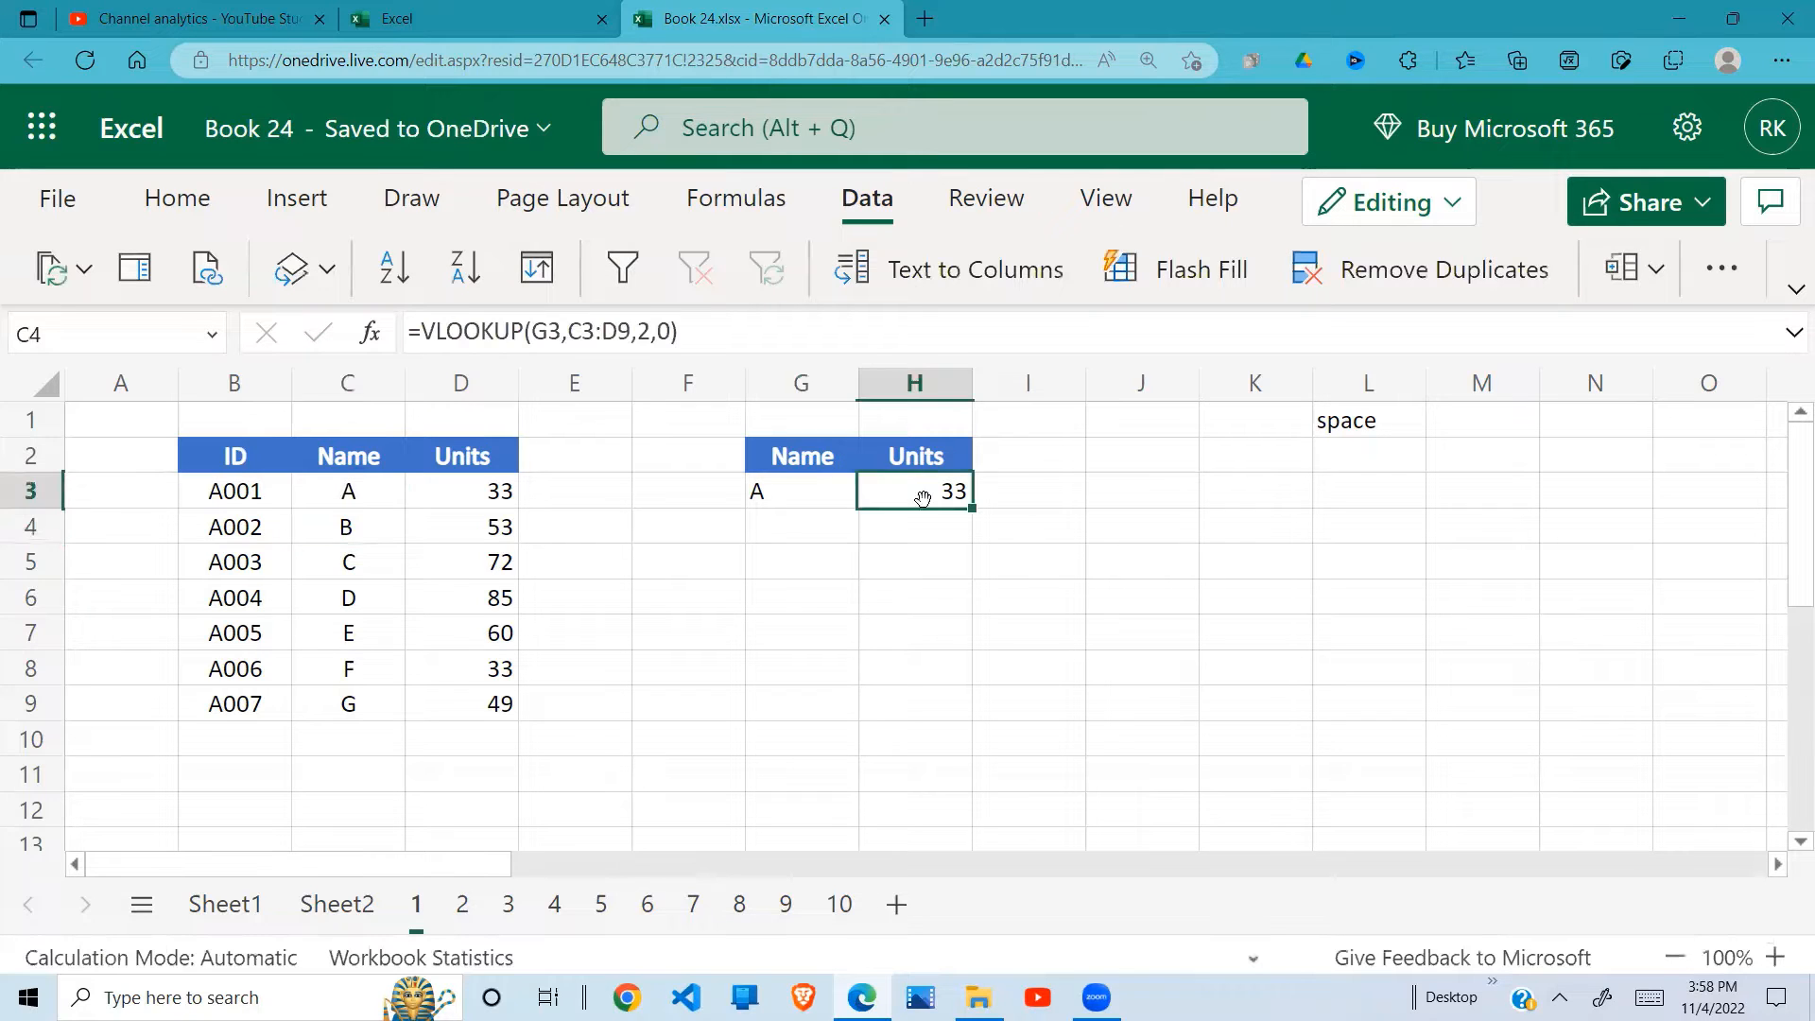
Step: Enter B manually as the lookup name in G3, and check source name C4 and the lookup result in H3
left_click(886, 558)
left_click_drag(381, 490, 383, 710)
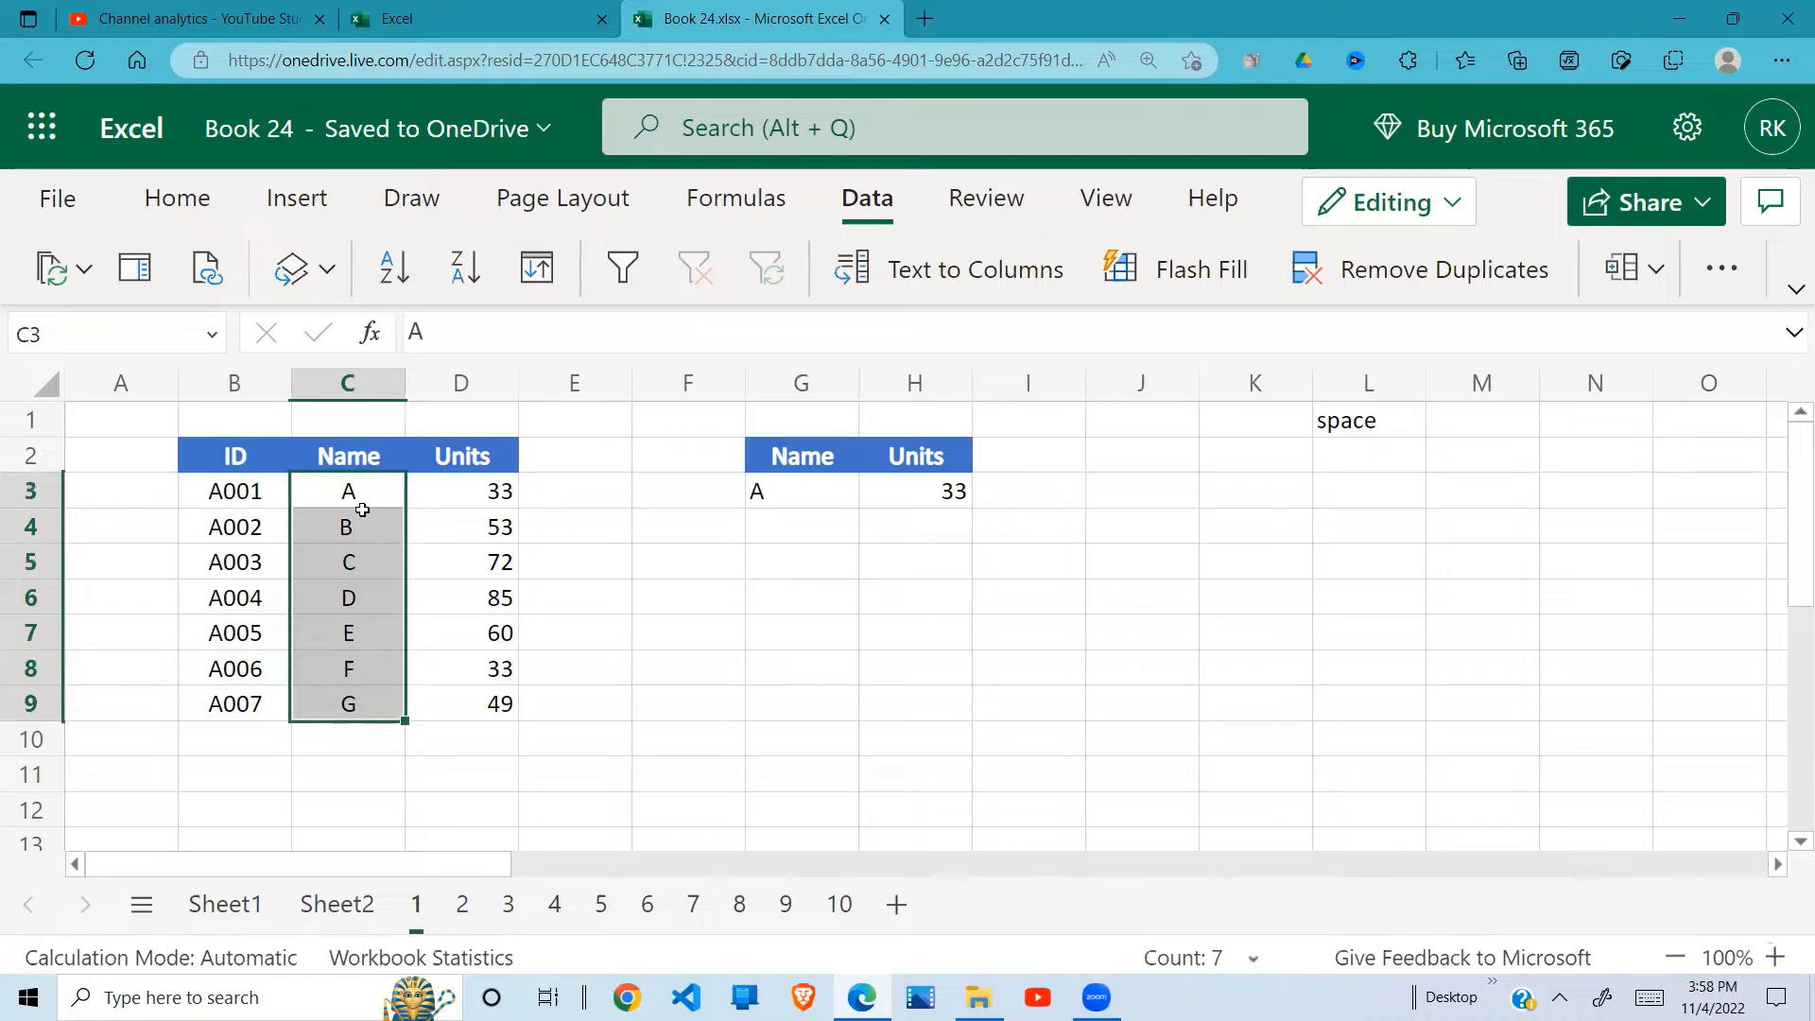
left_click(781, 511)
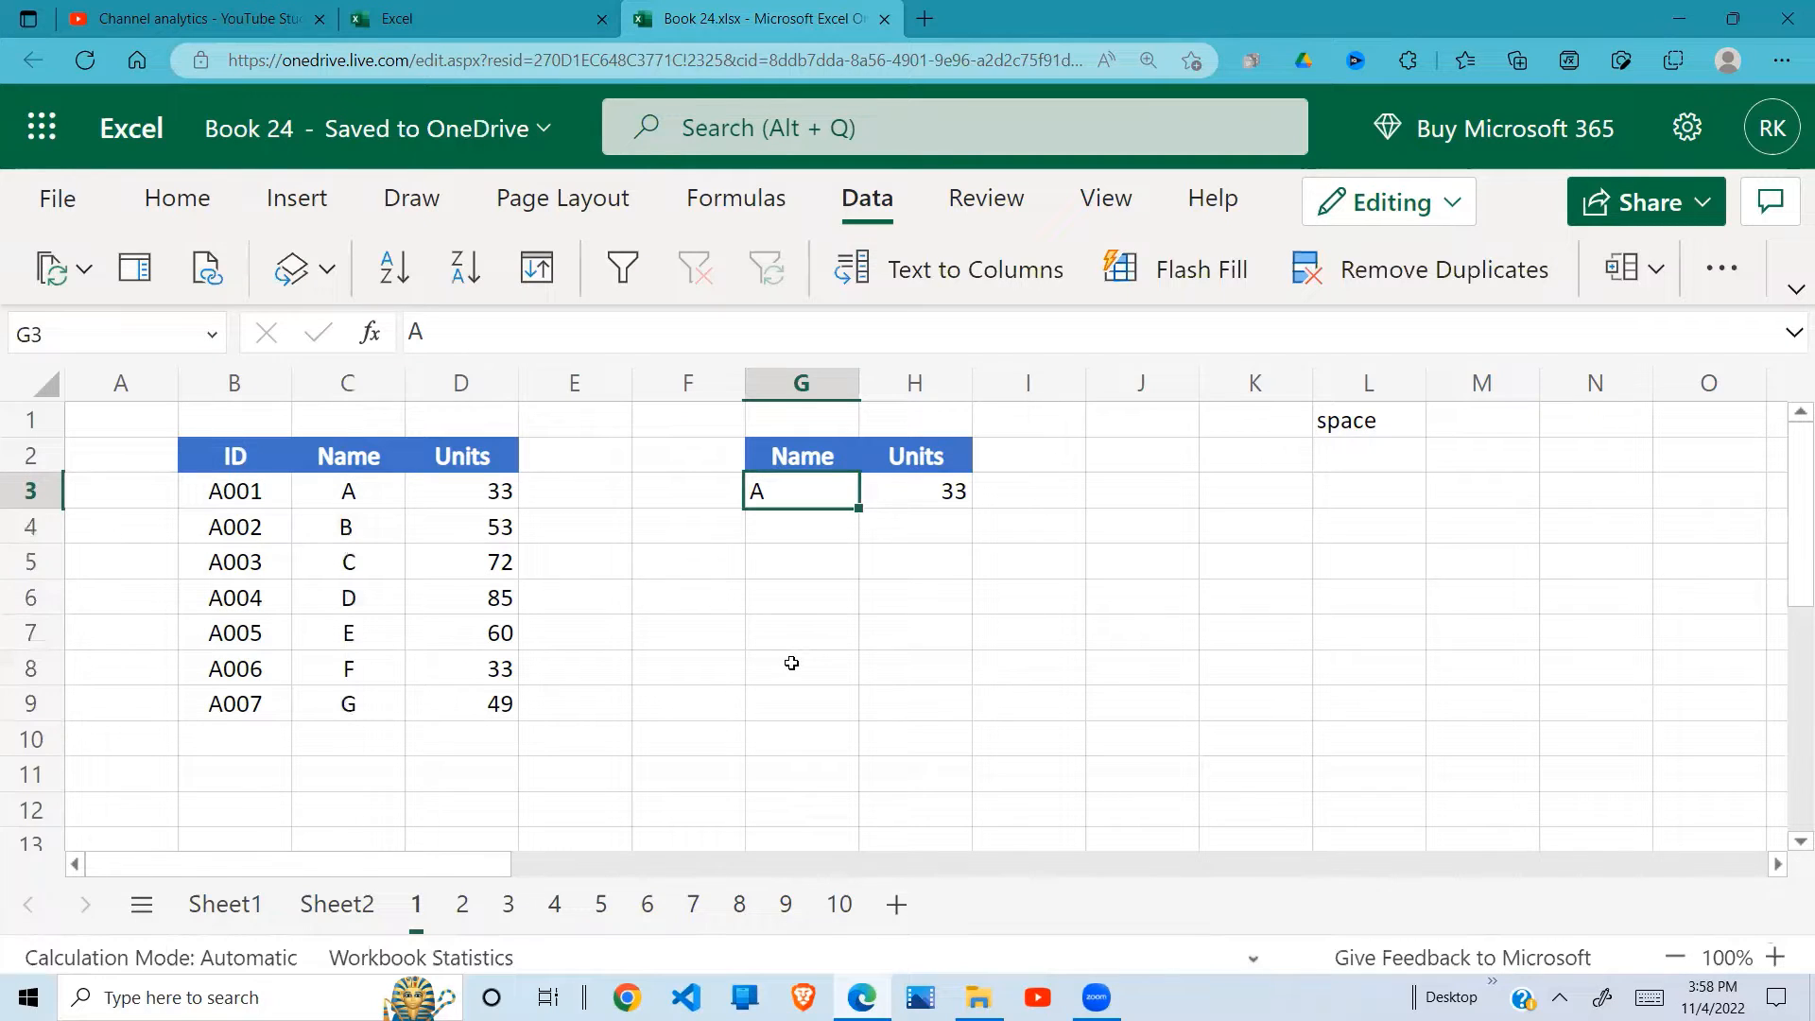
type("B")
key("Return")
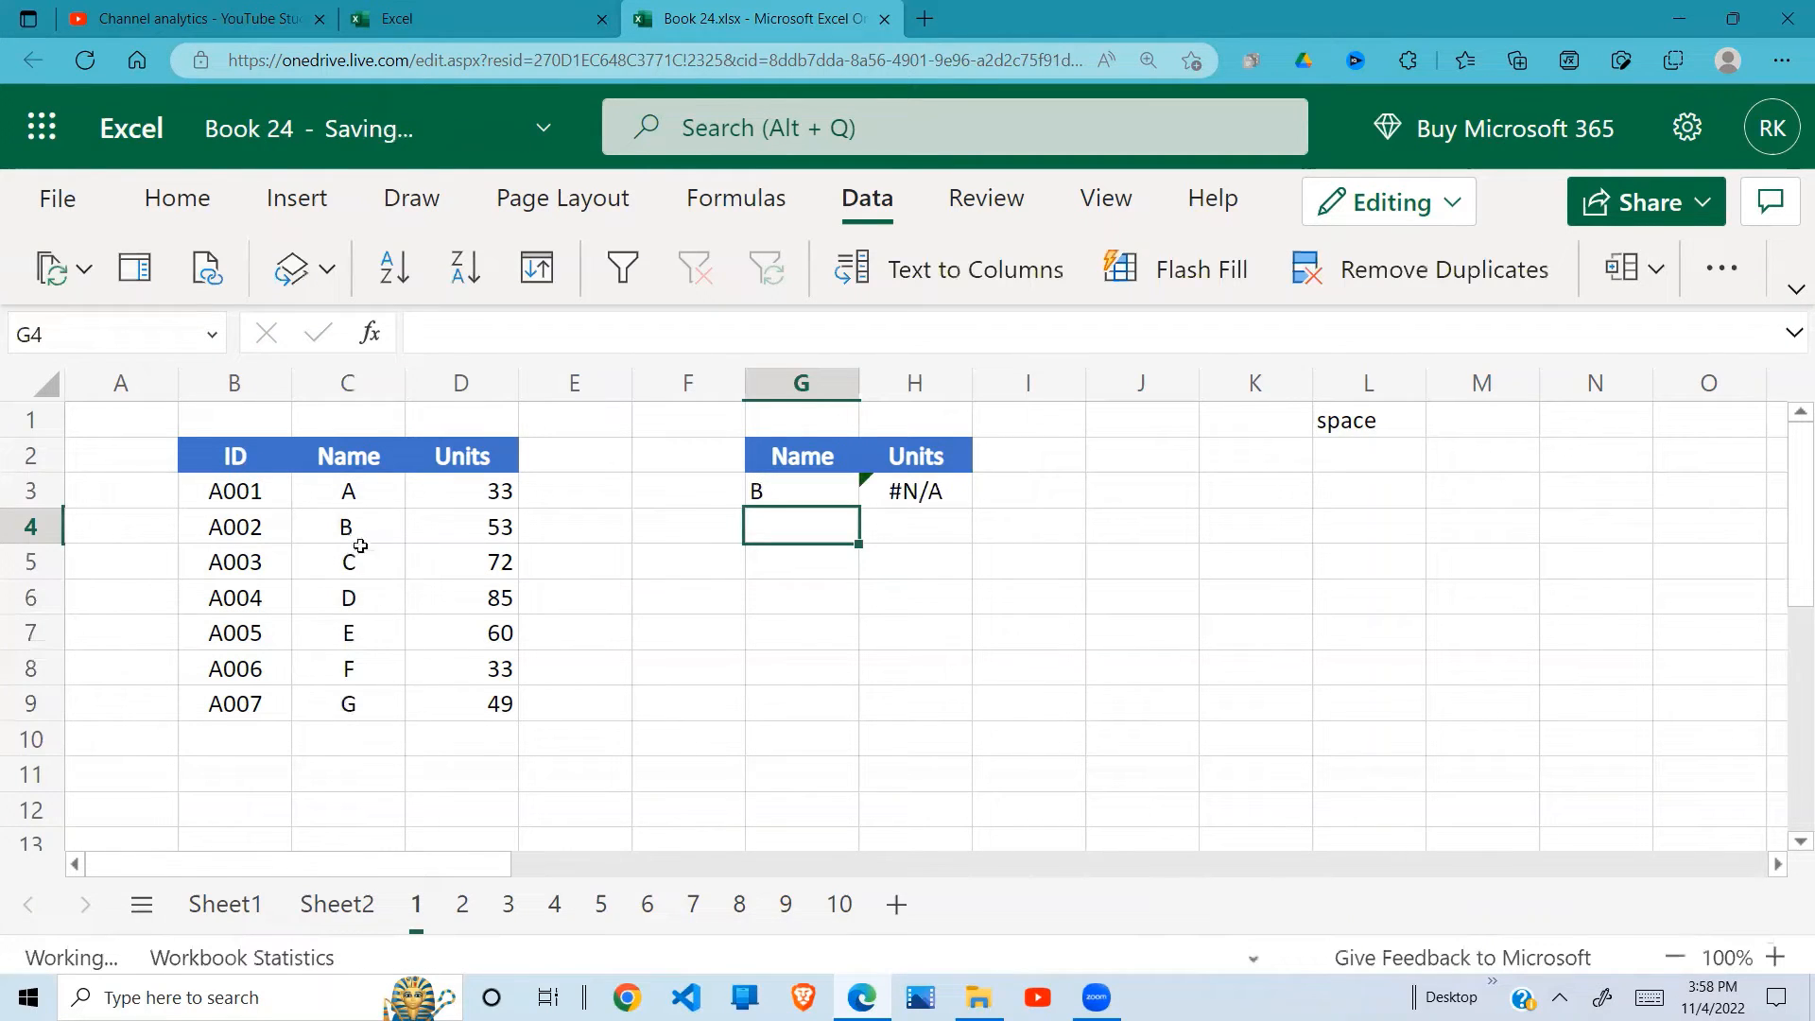
left_click(354, 515)
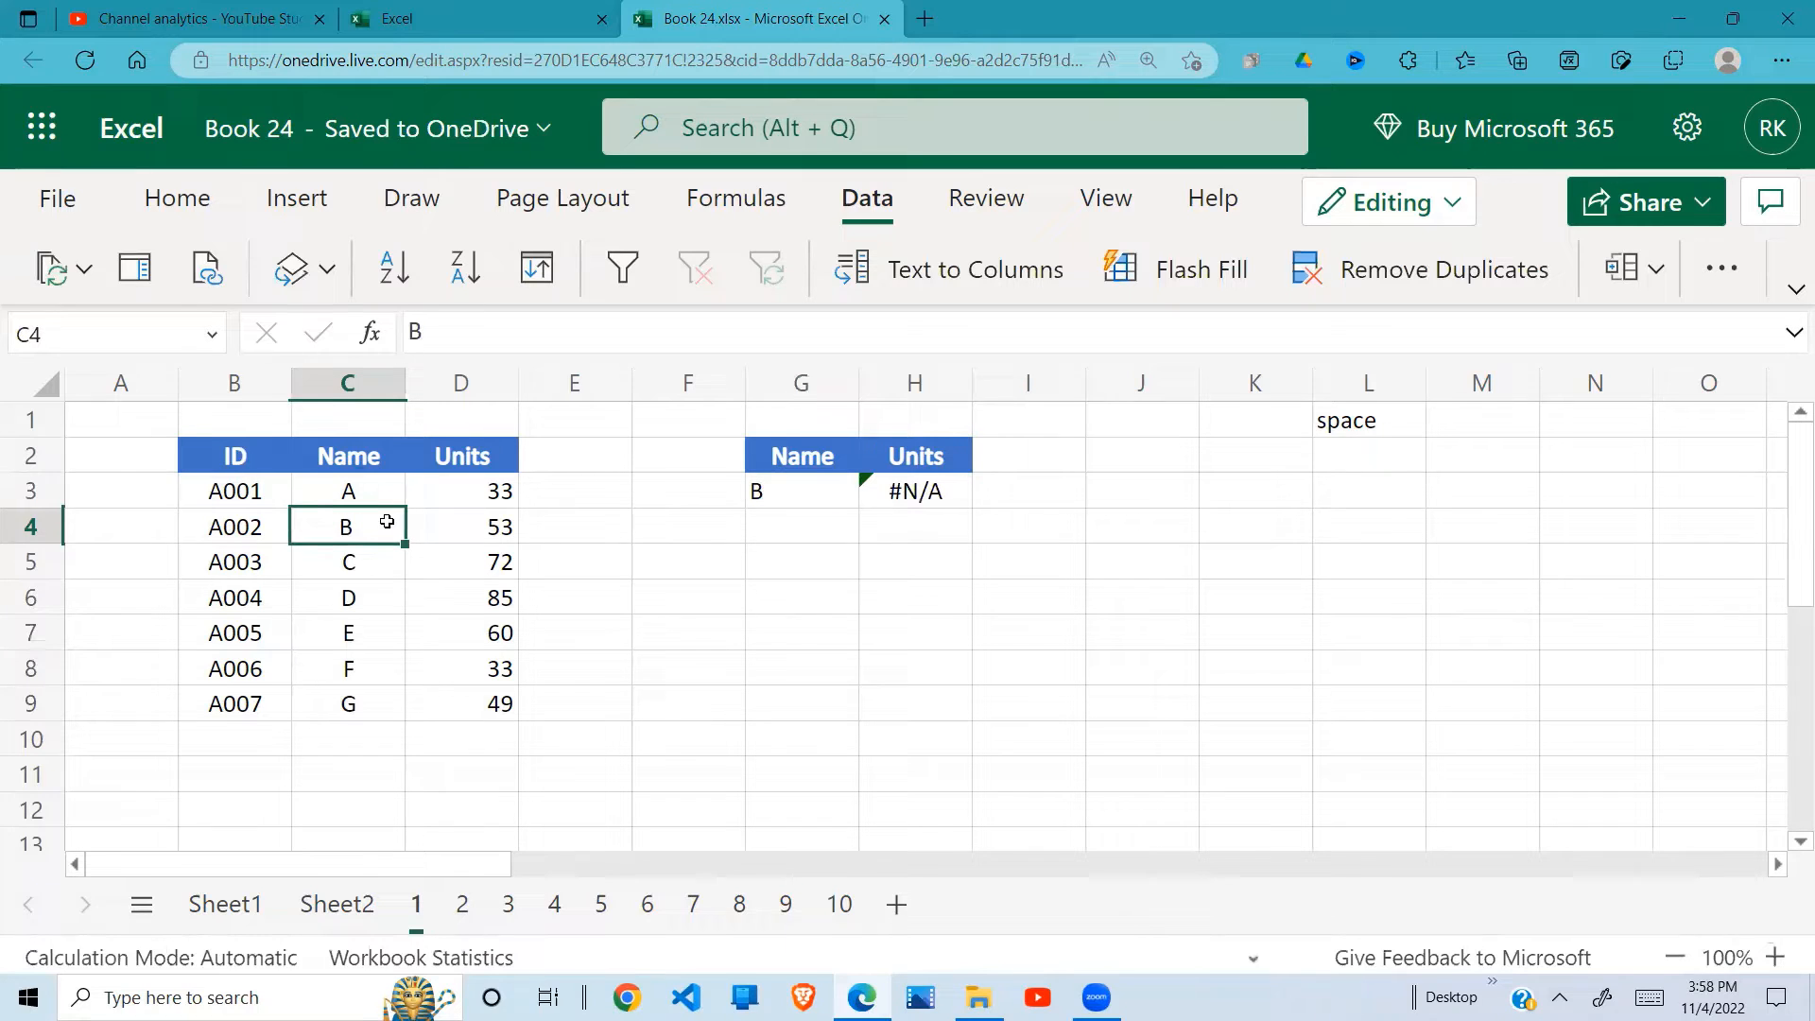
left_click(939, 499)
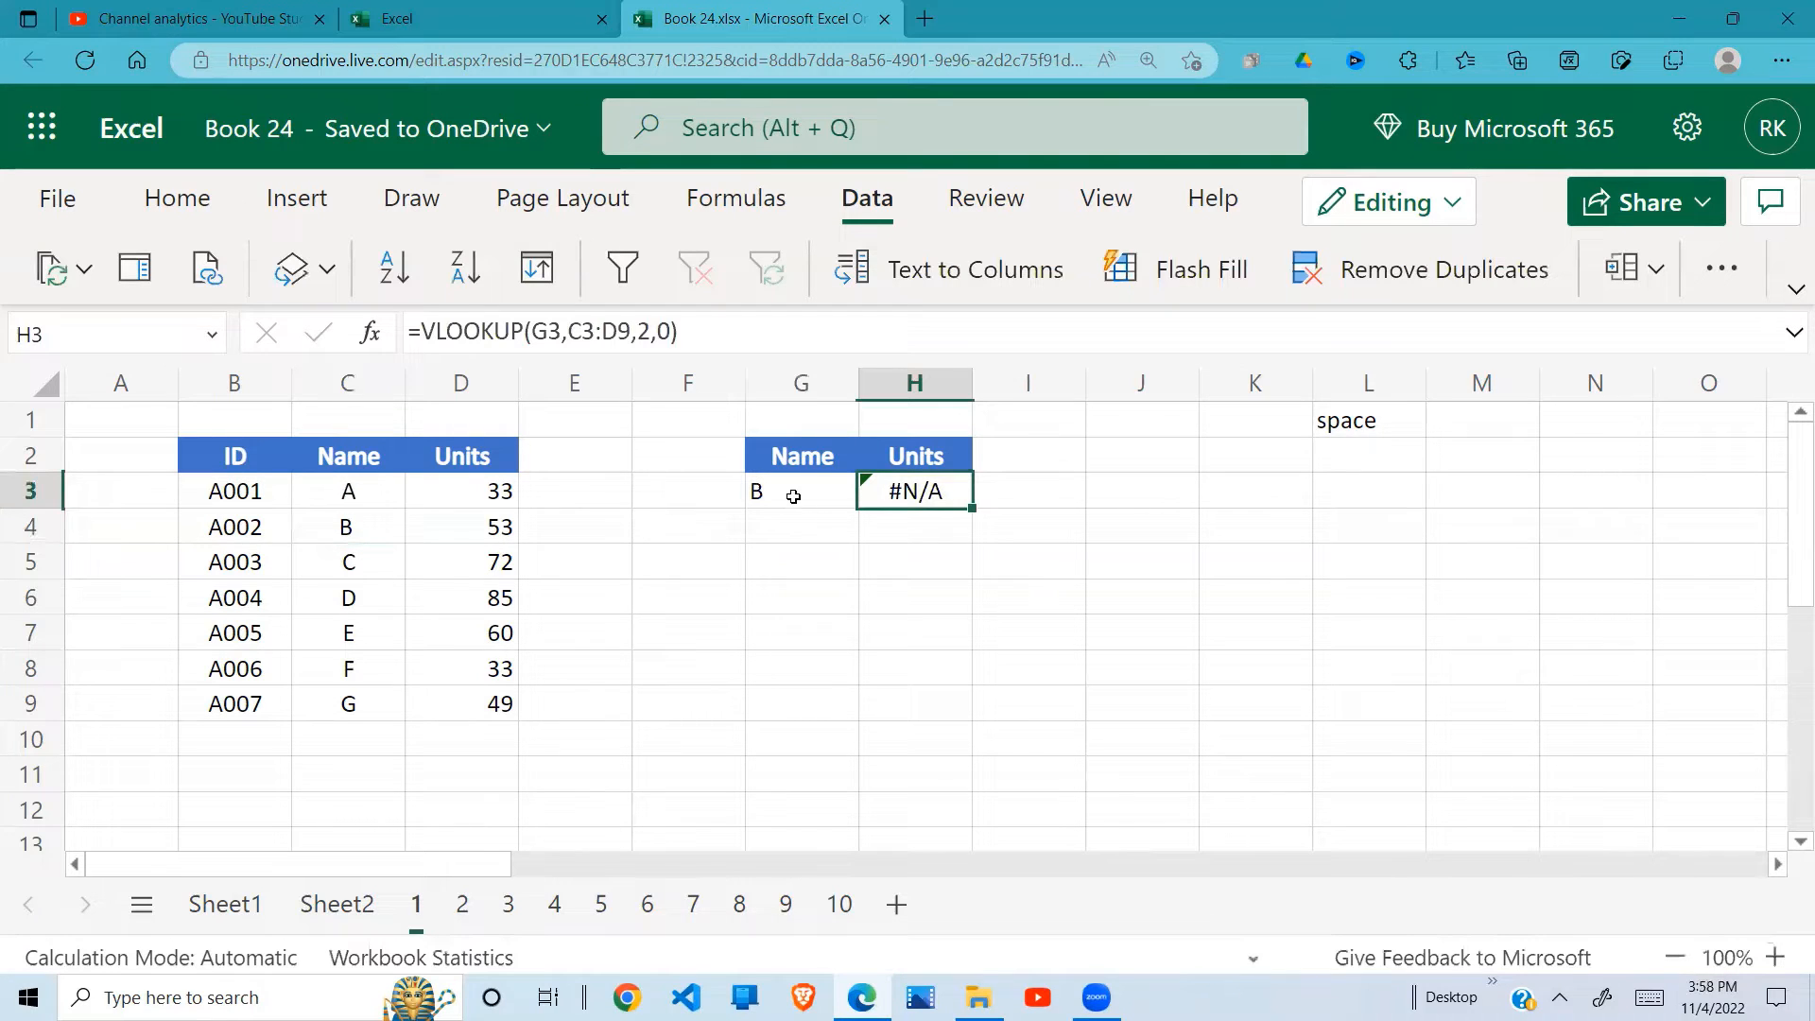
Step: Compare the lookup name in G3 with source name C4 and review the VLOOKUP formula in H3
left_click(793, 496)
left_click(354, 530)
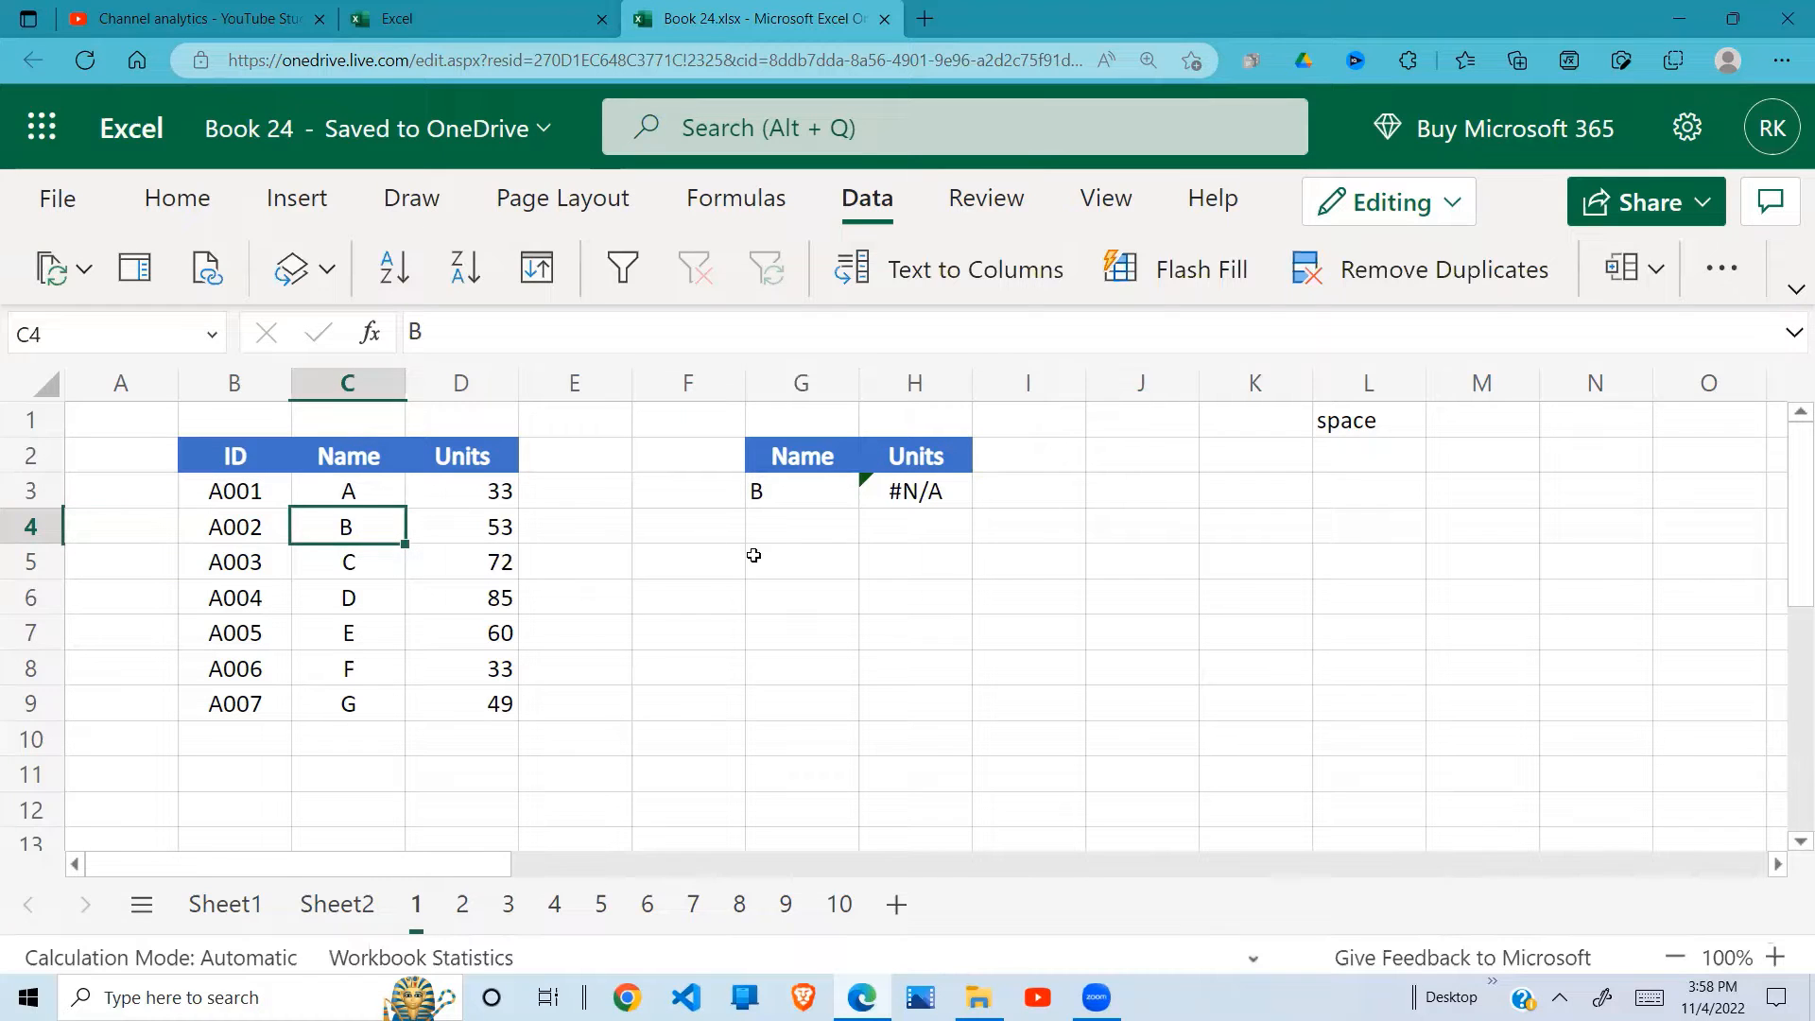
left_click(966, 500)
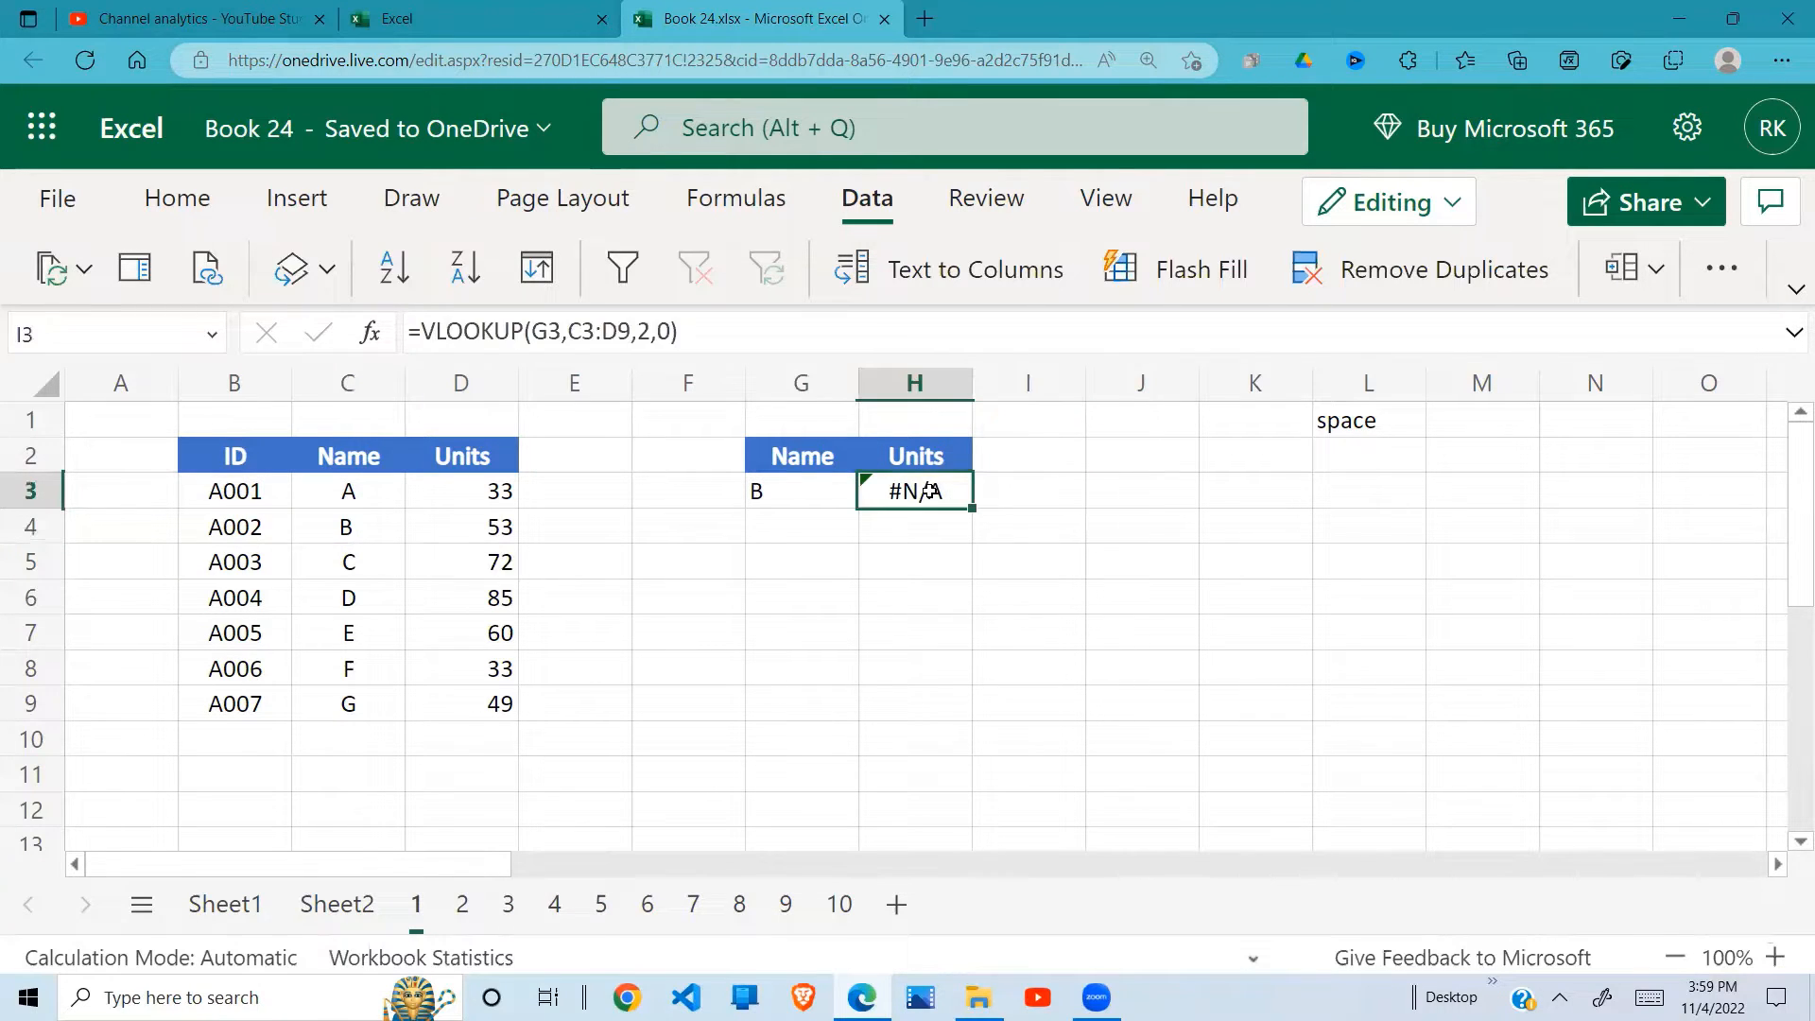
Step: Enter =TRIM(C3) in E3 and fill the formula down to E9 to strip extra spaces from the names
left_click(593, 492)
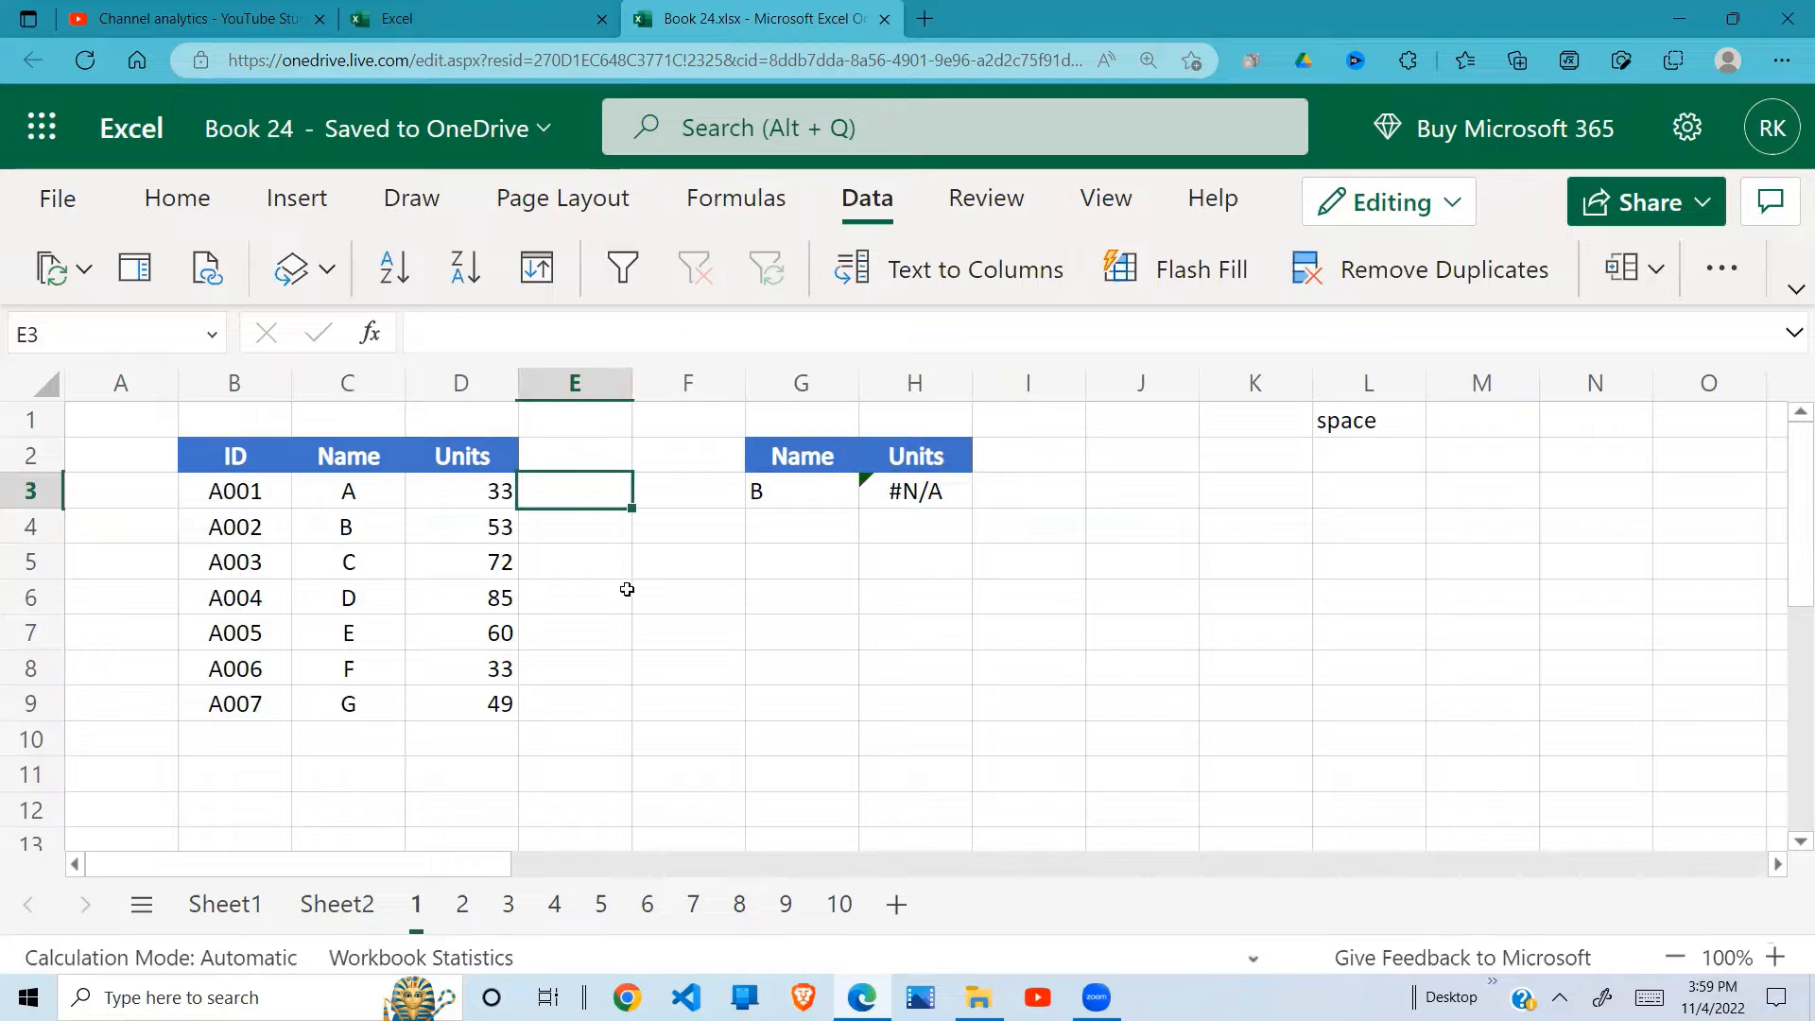
type("=TRIM")
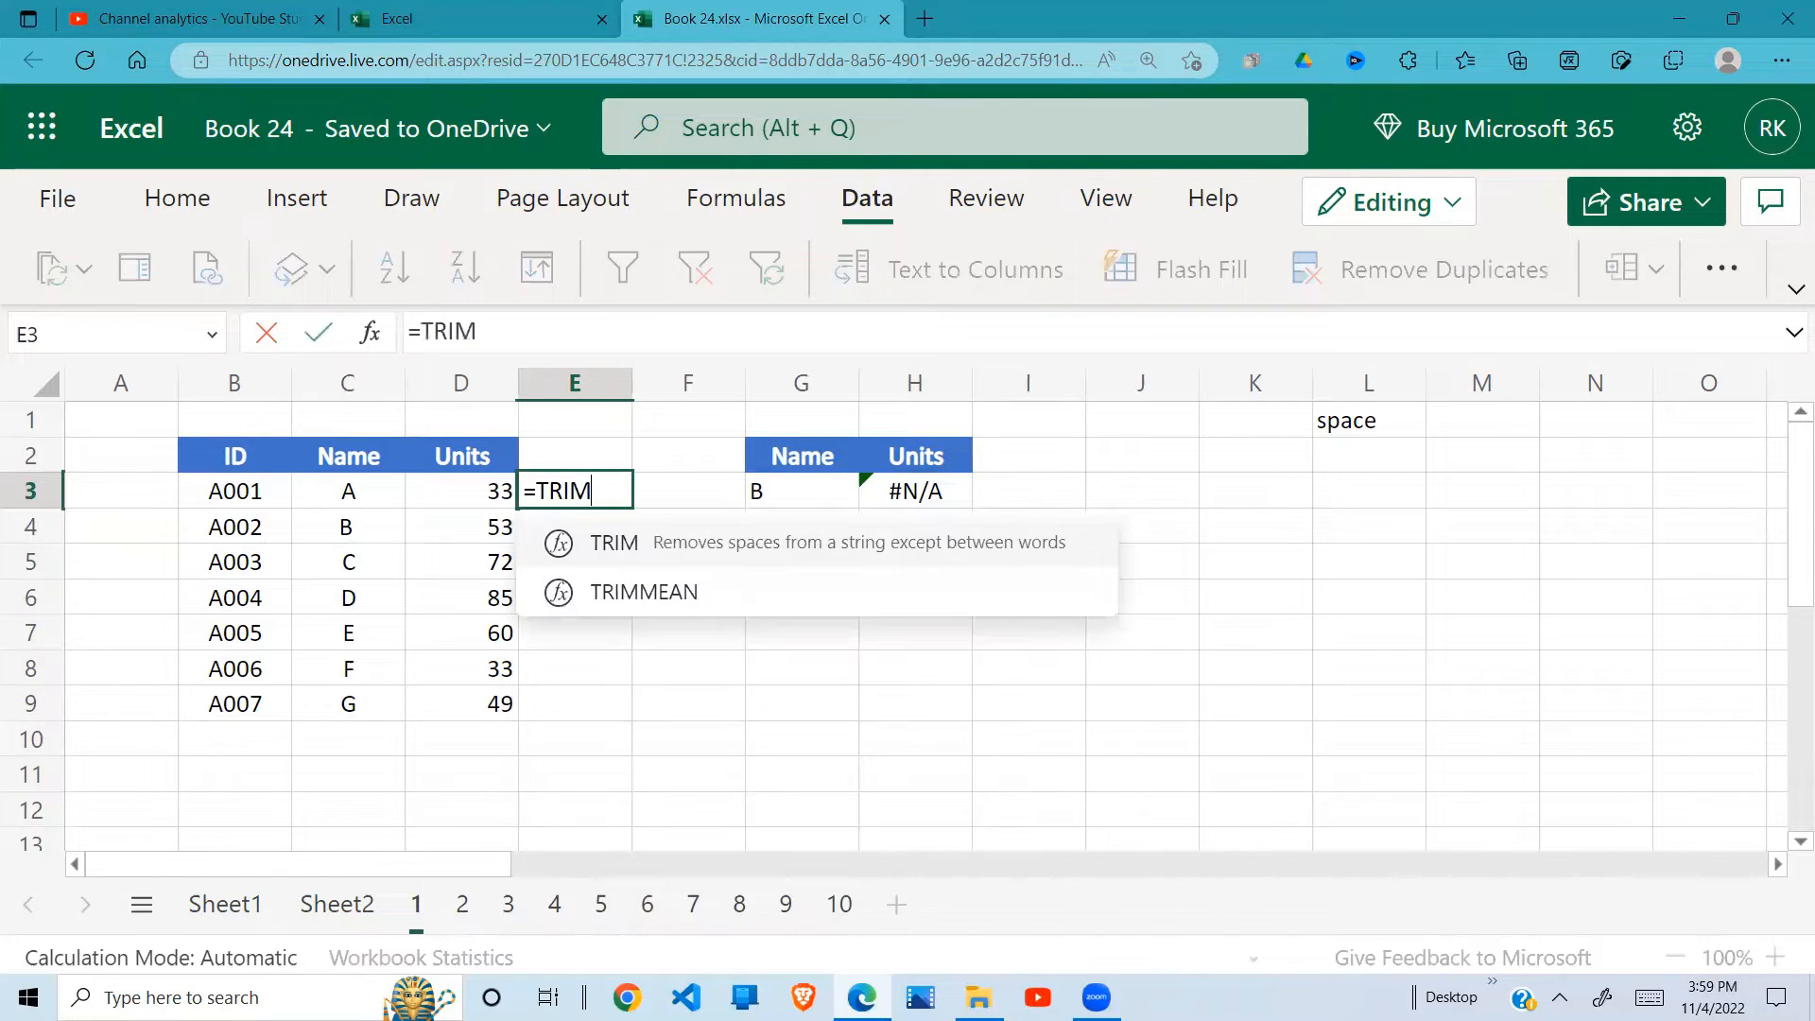
type("(")
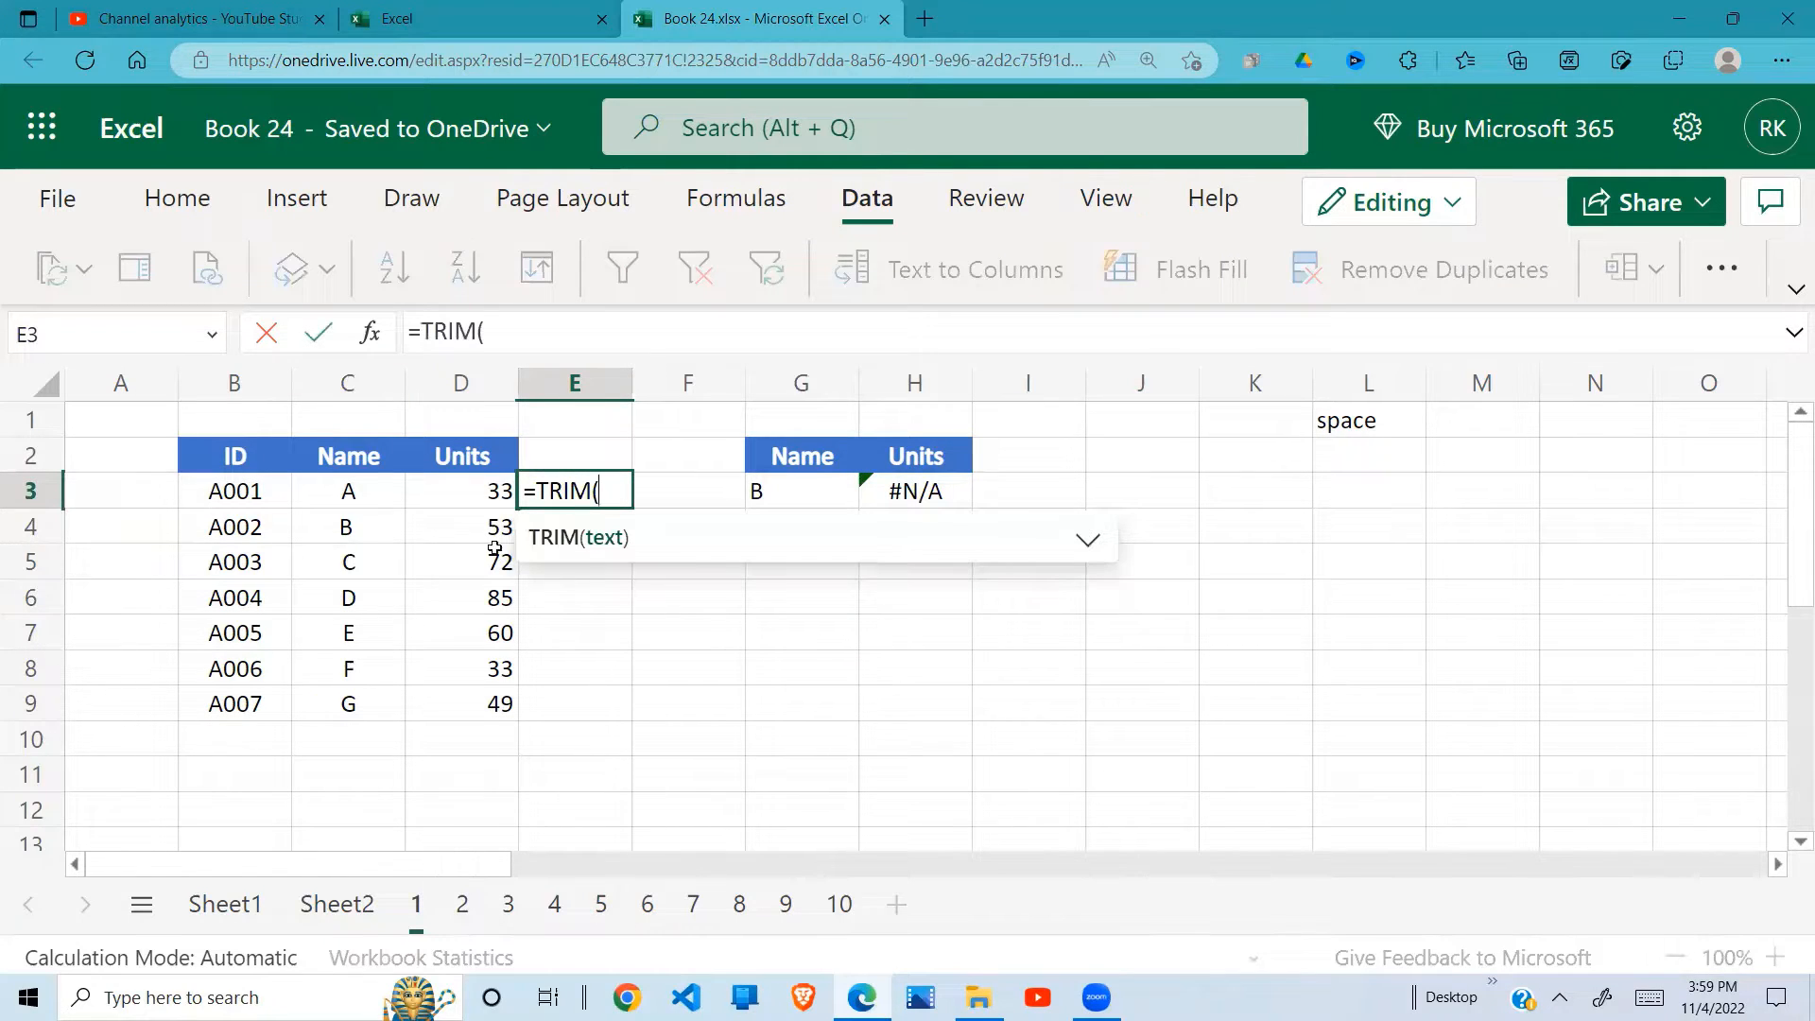
left_click_drag(376, 491, 376, 633)
left_click_drag(375, 551, 389, 492)
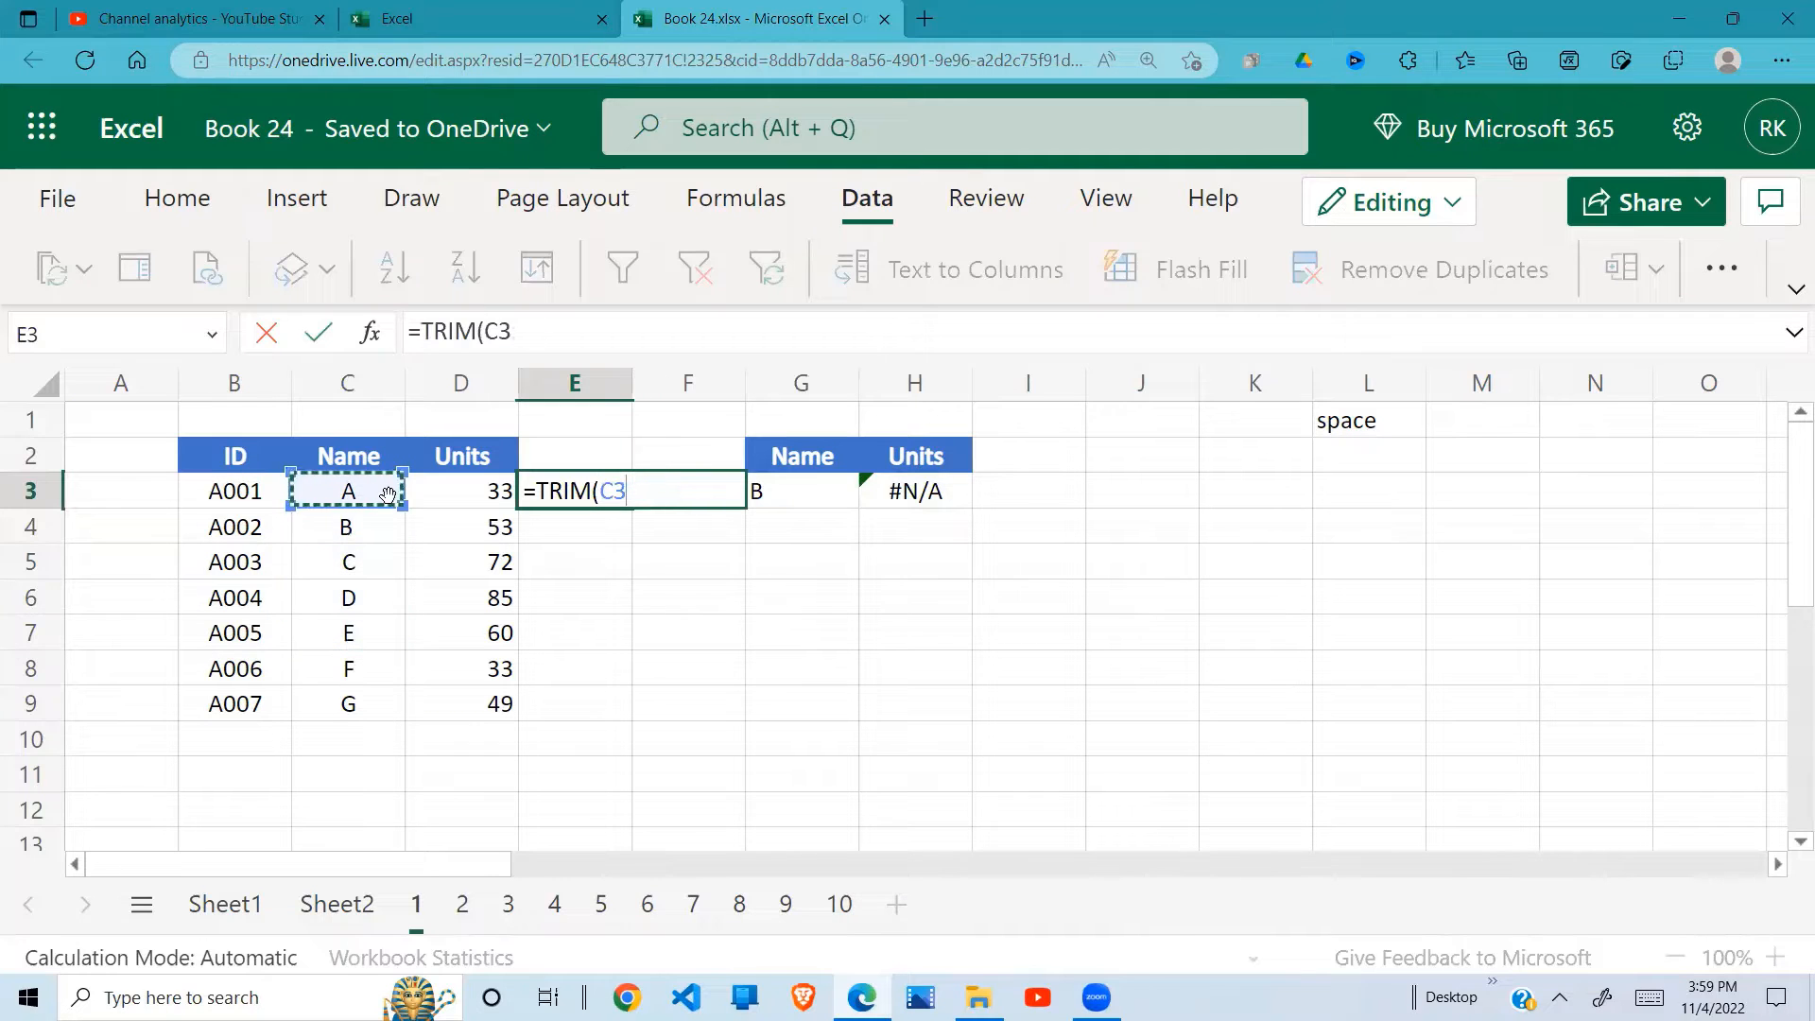
type(")")
key("Return")
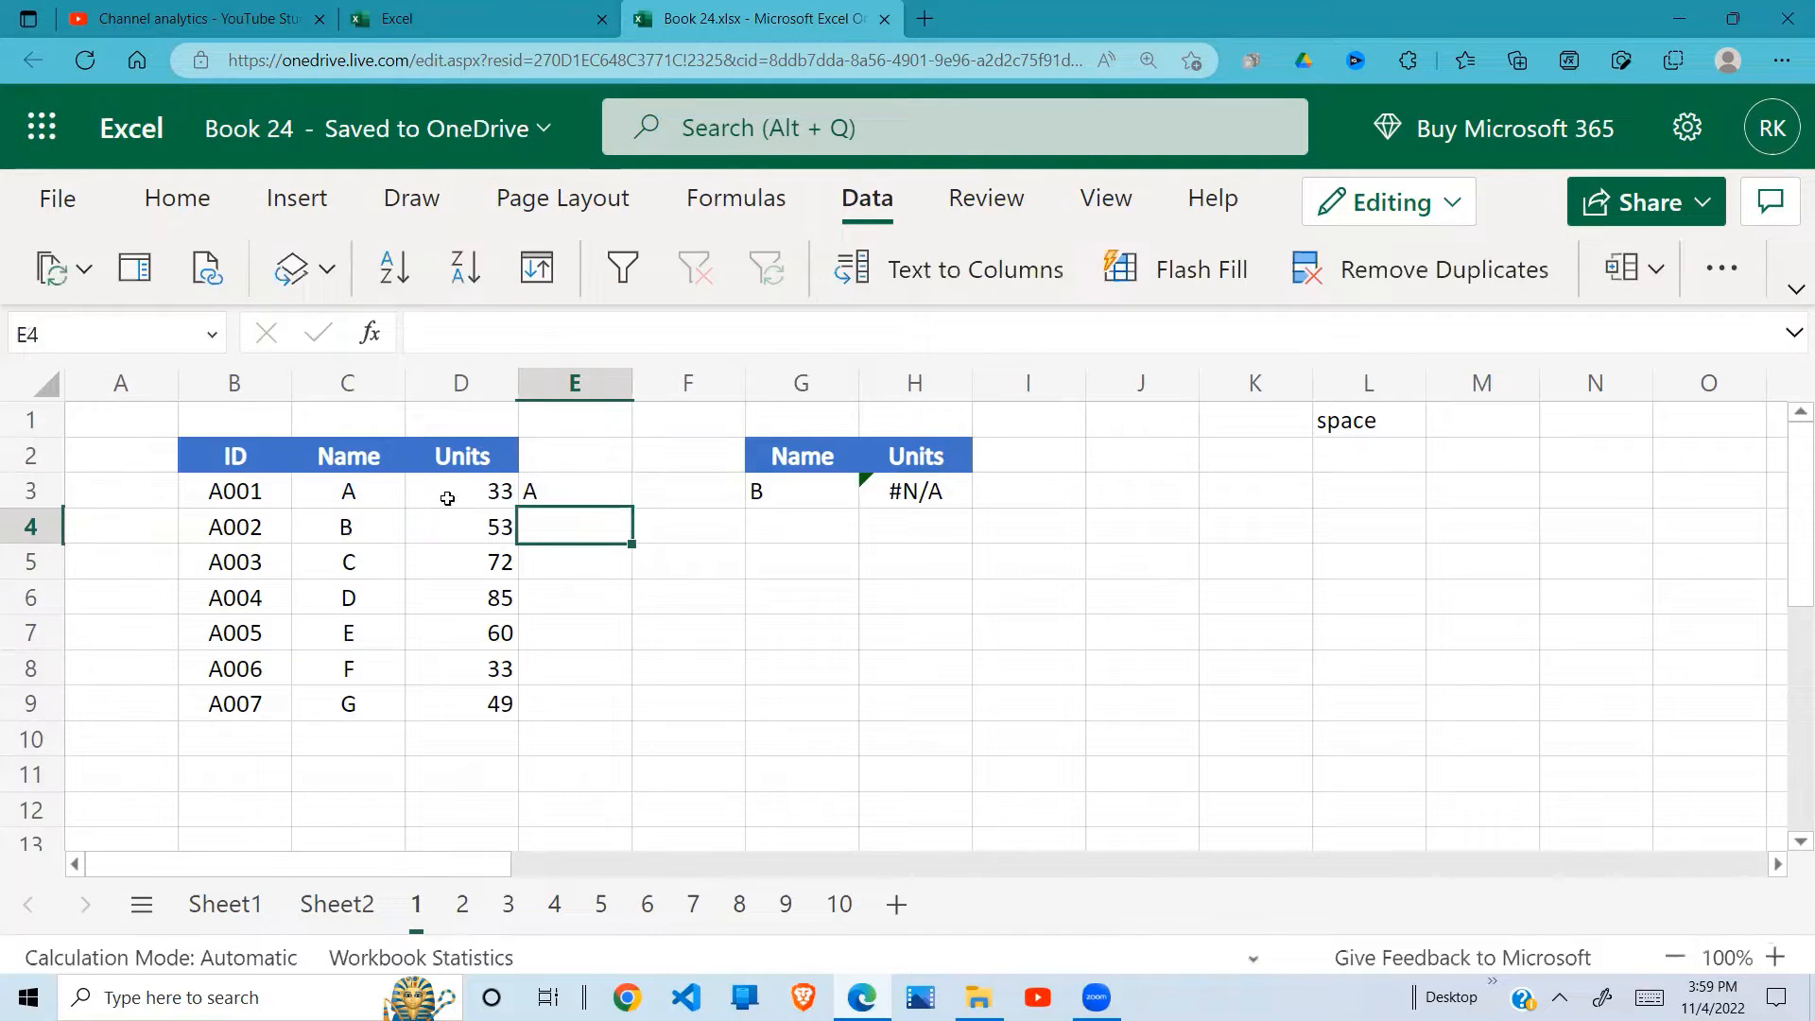
left_click(615, 484)
left_click_drag(633, 509, 612, 709)
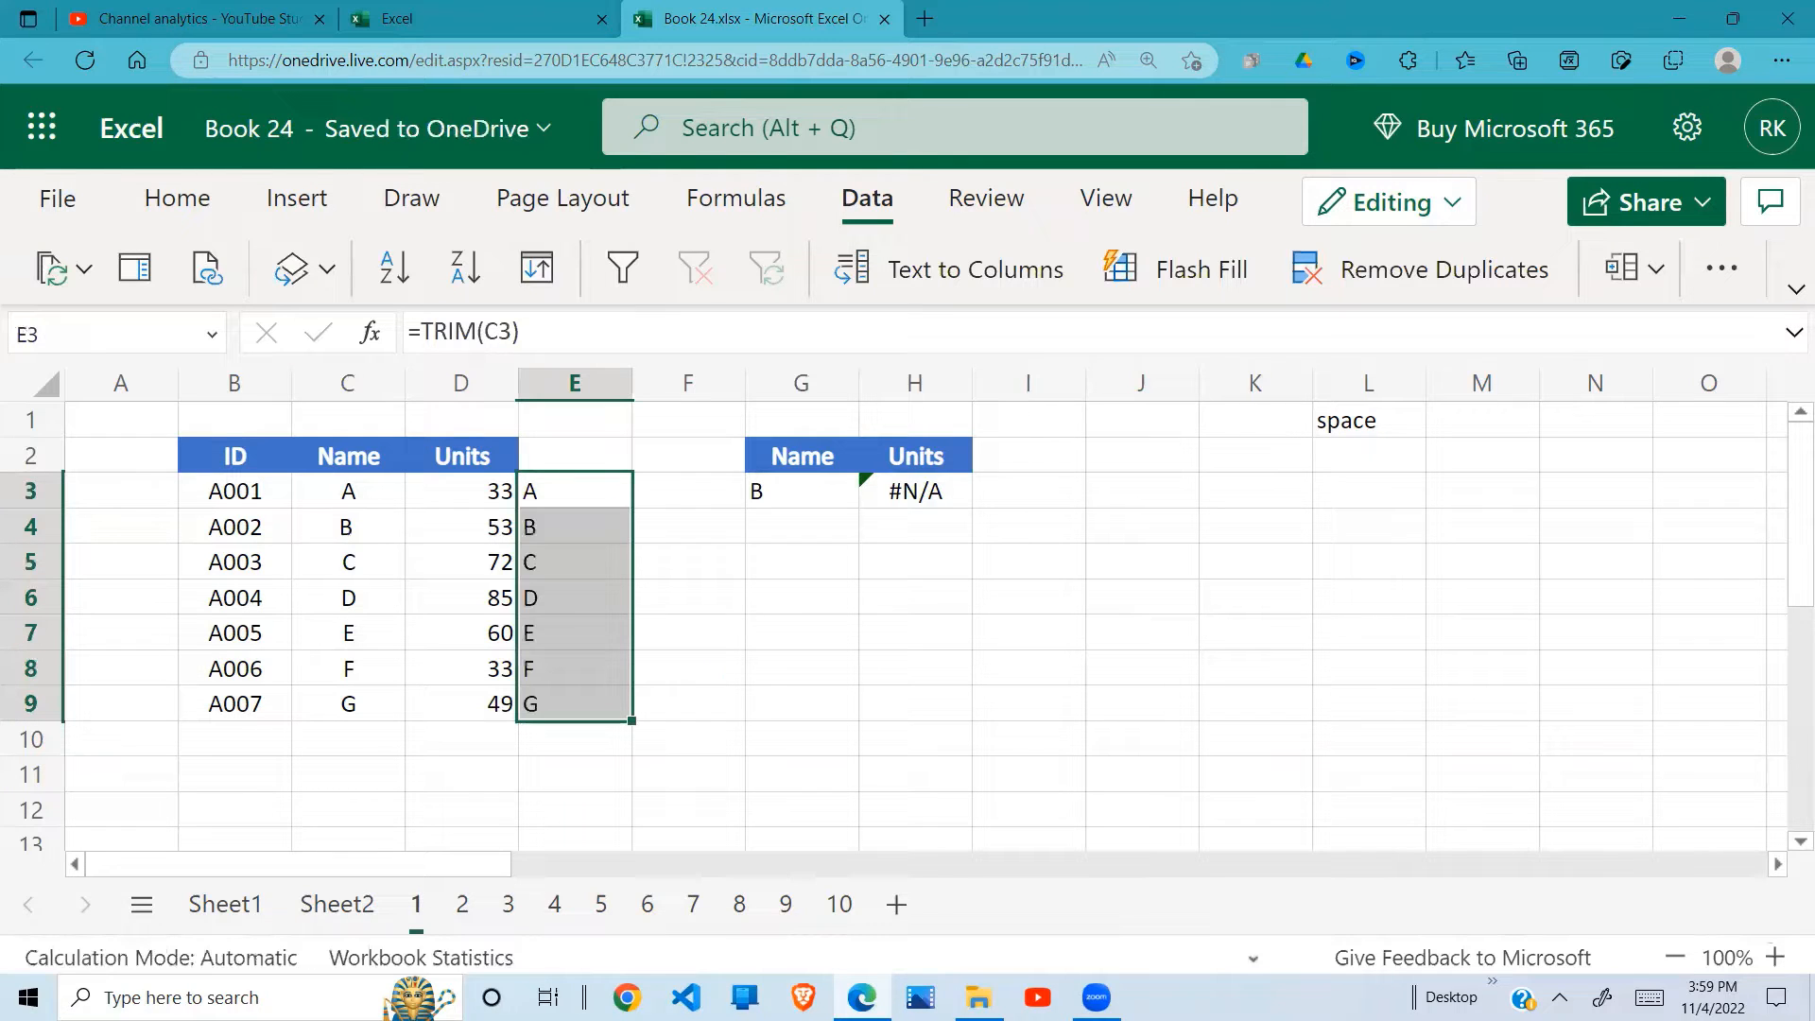
Step: Copy the trimmed names in E3:E9 and paste them as values over the source names starting at C3
left_click(687, 654)
left_click_drag(558, 502, 549, 700)
key("ctrl+c")
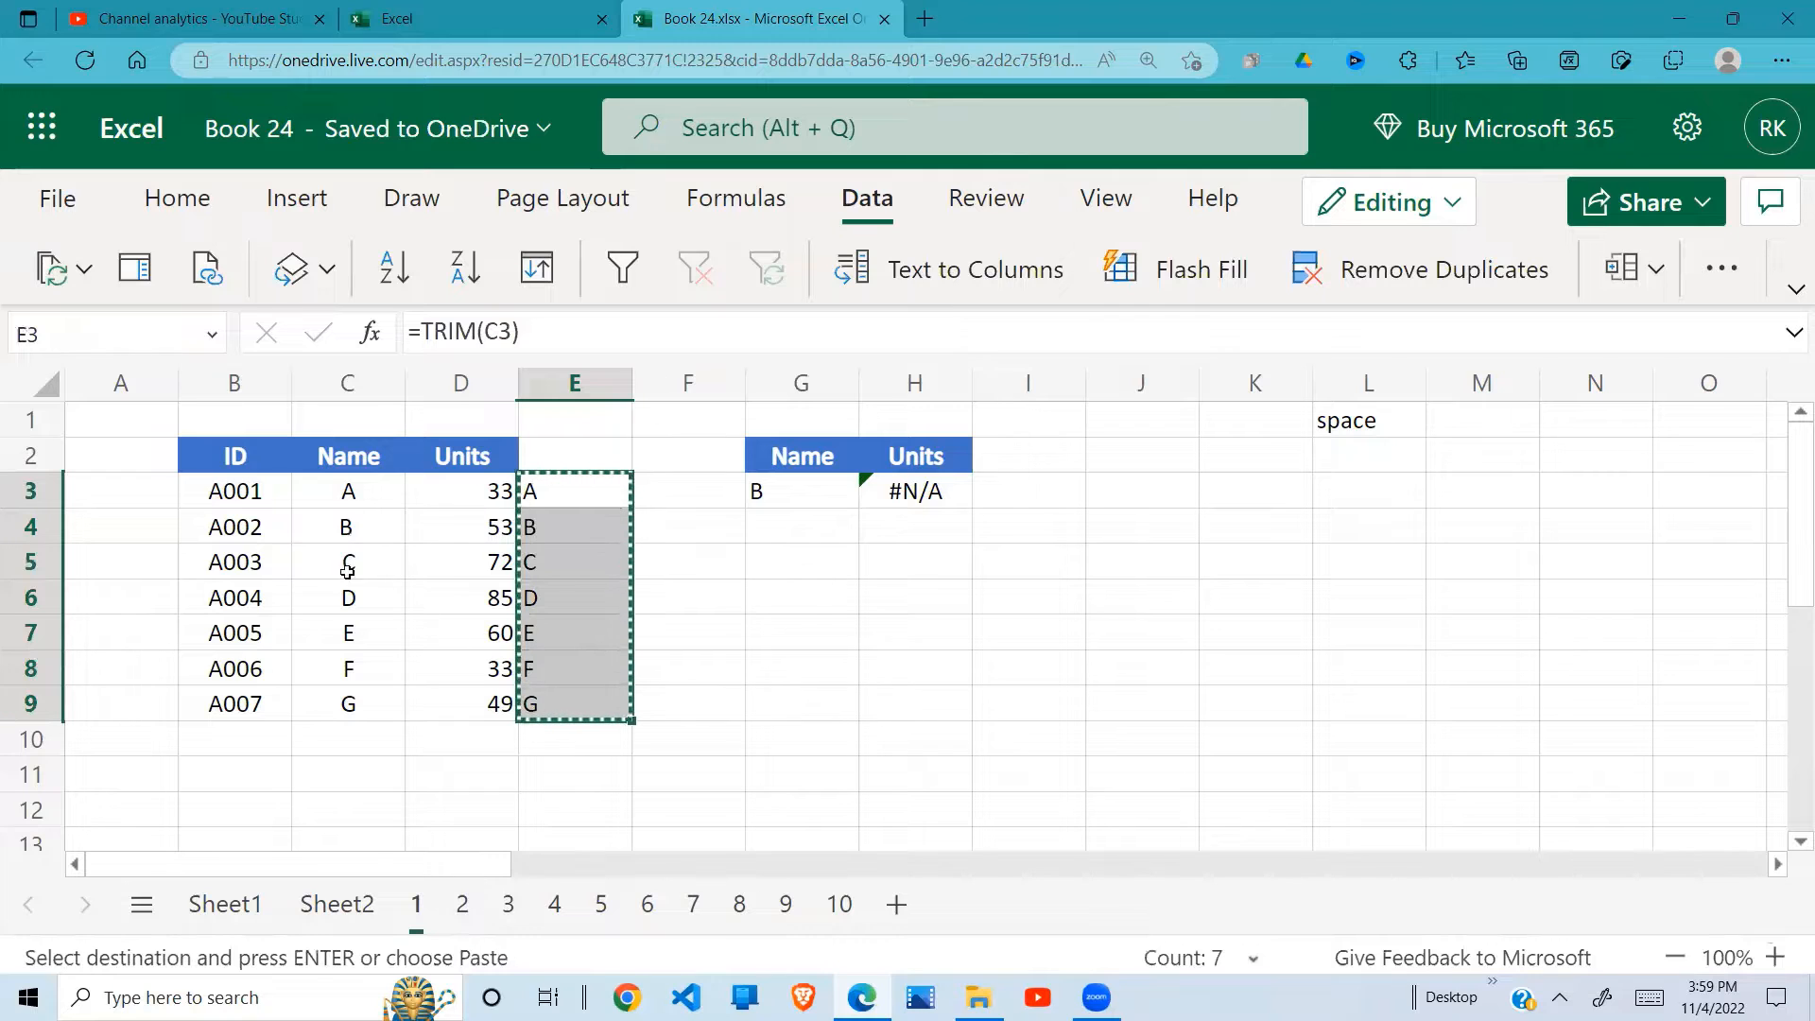
left_click(361, 488)
right_click(360, 488)
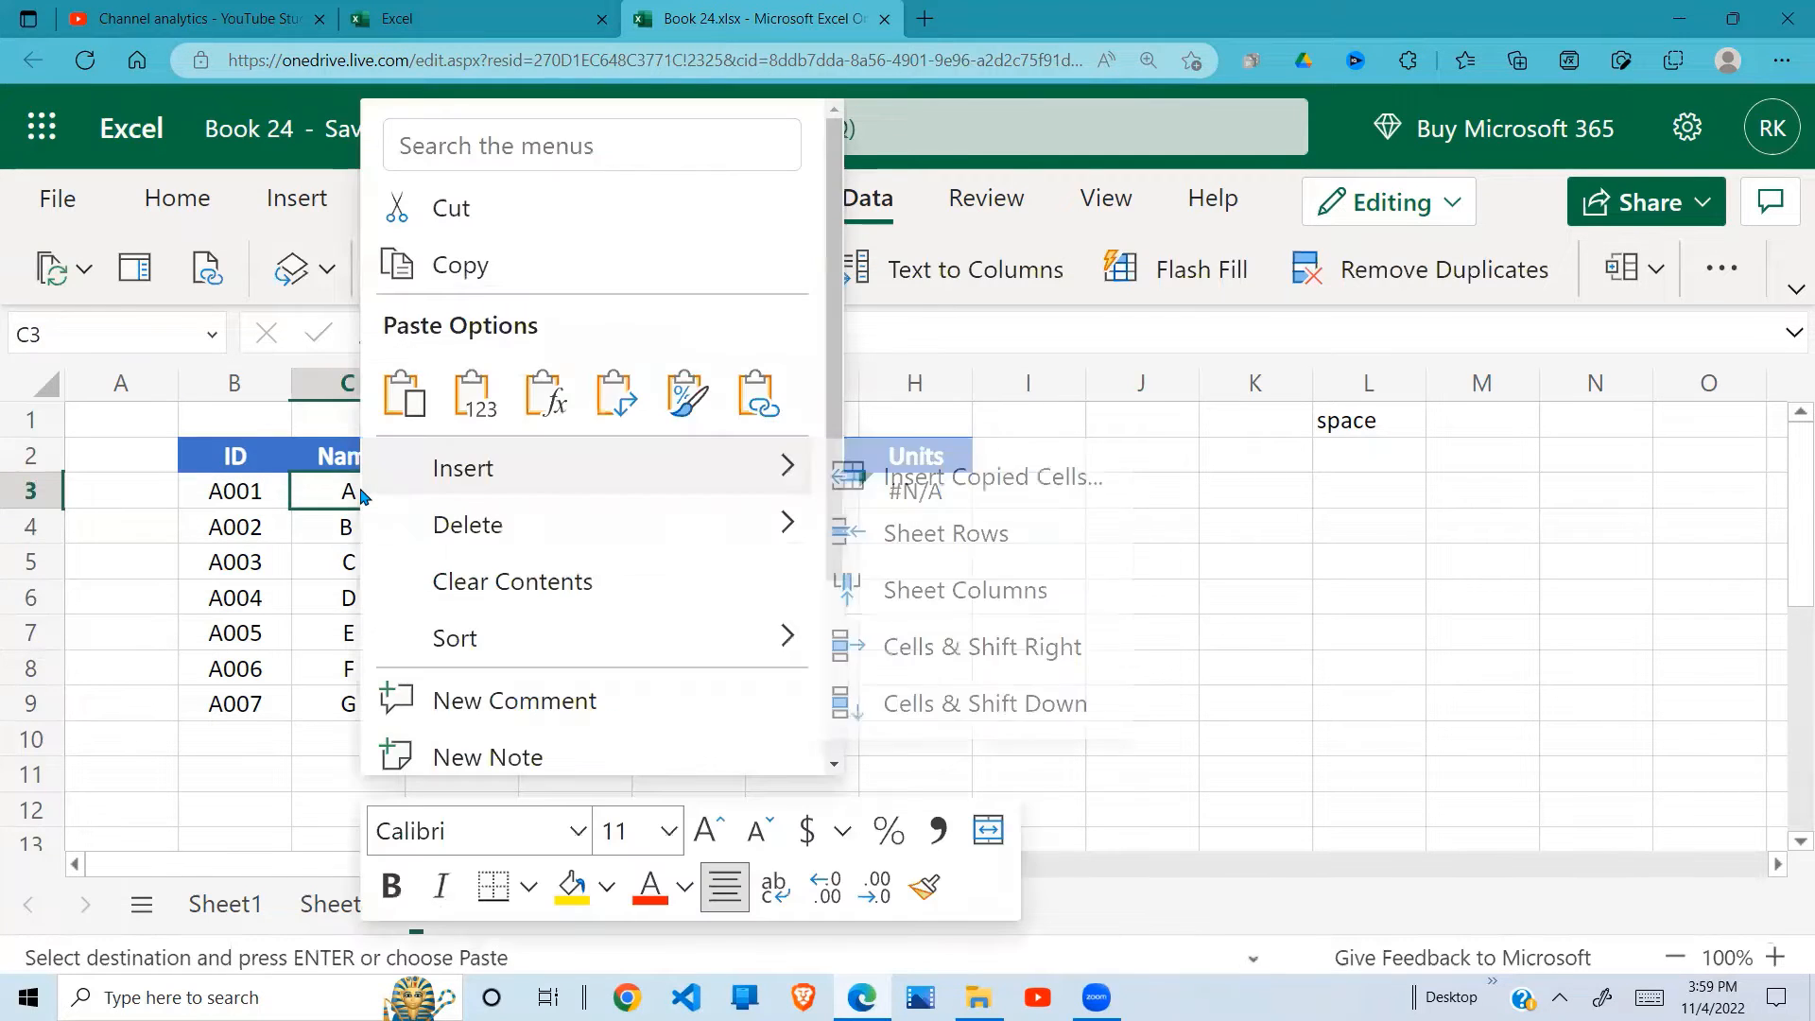
left_click(473, 394)
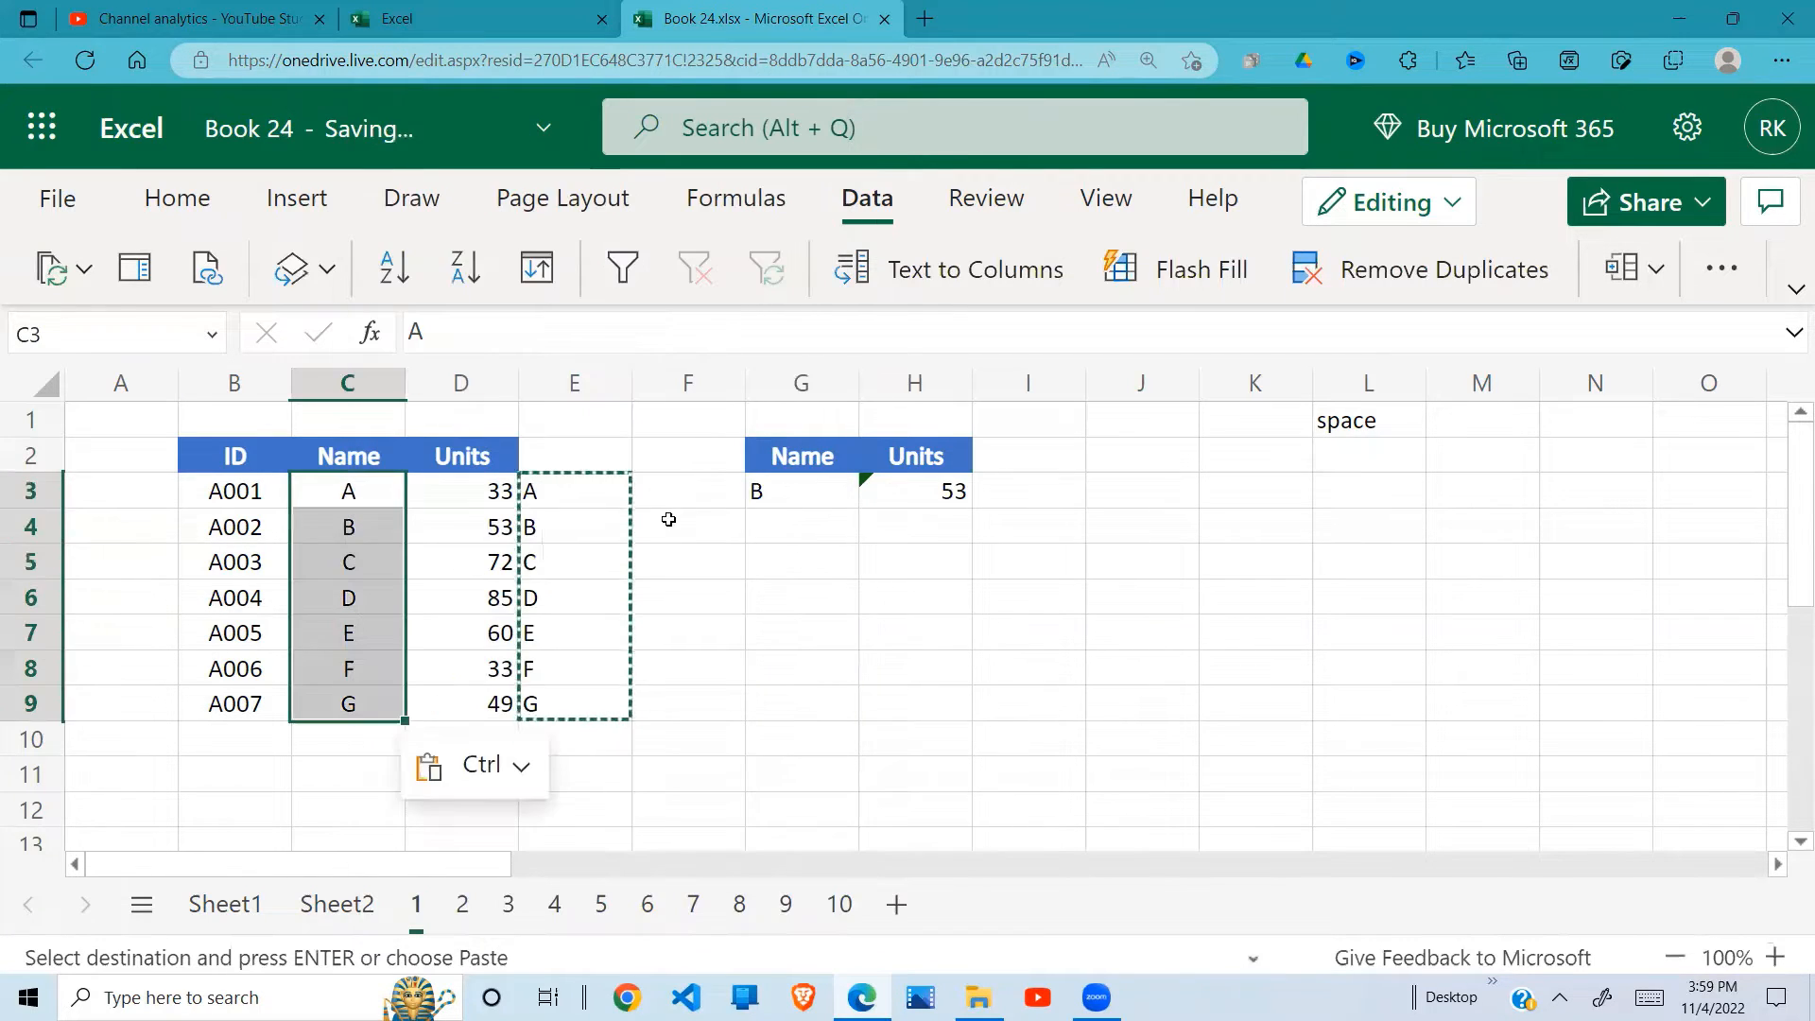
Step: Clear the helper TRIM formulas from E3:E9 and check the lookup row G3:H3
key("Escape")
left_click_drag(572, 491, 565, 700)
key("Delete")
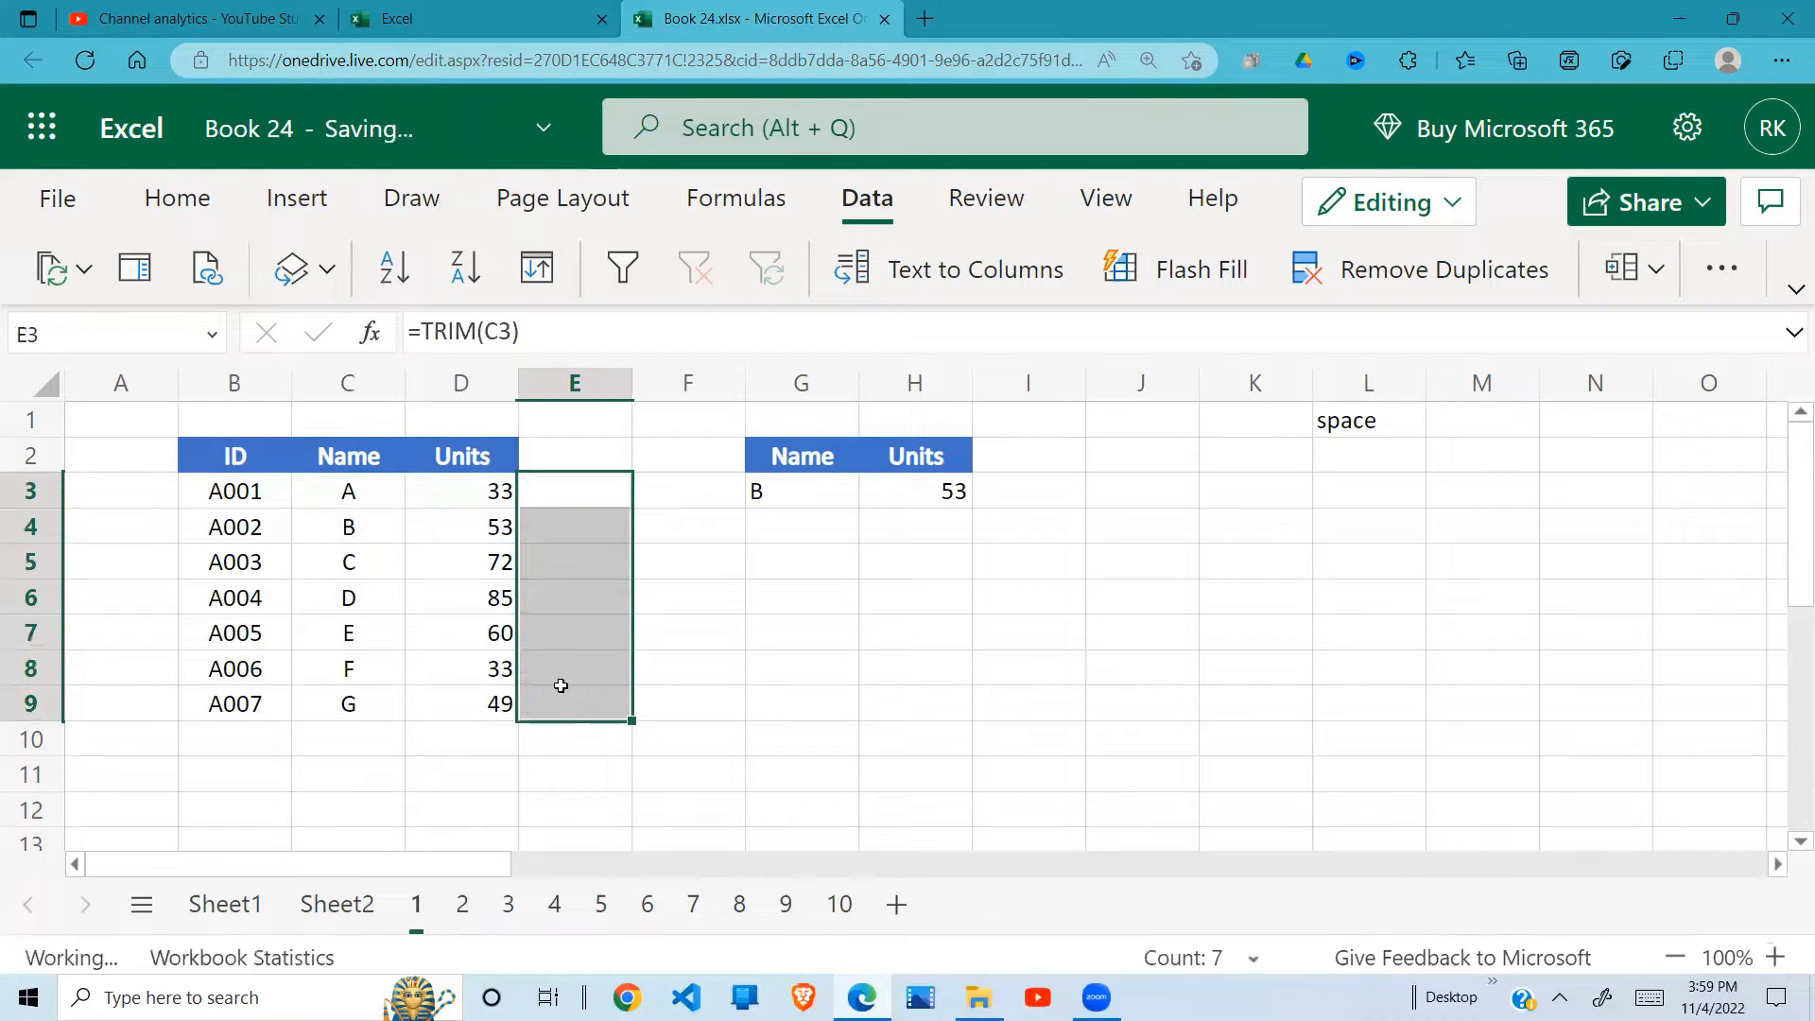
left_click_drag(813, 492, 931, 501)
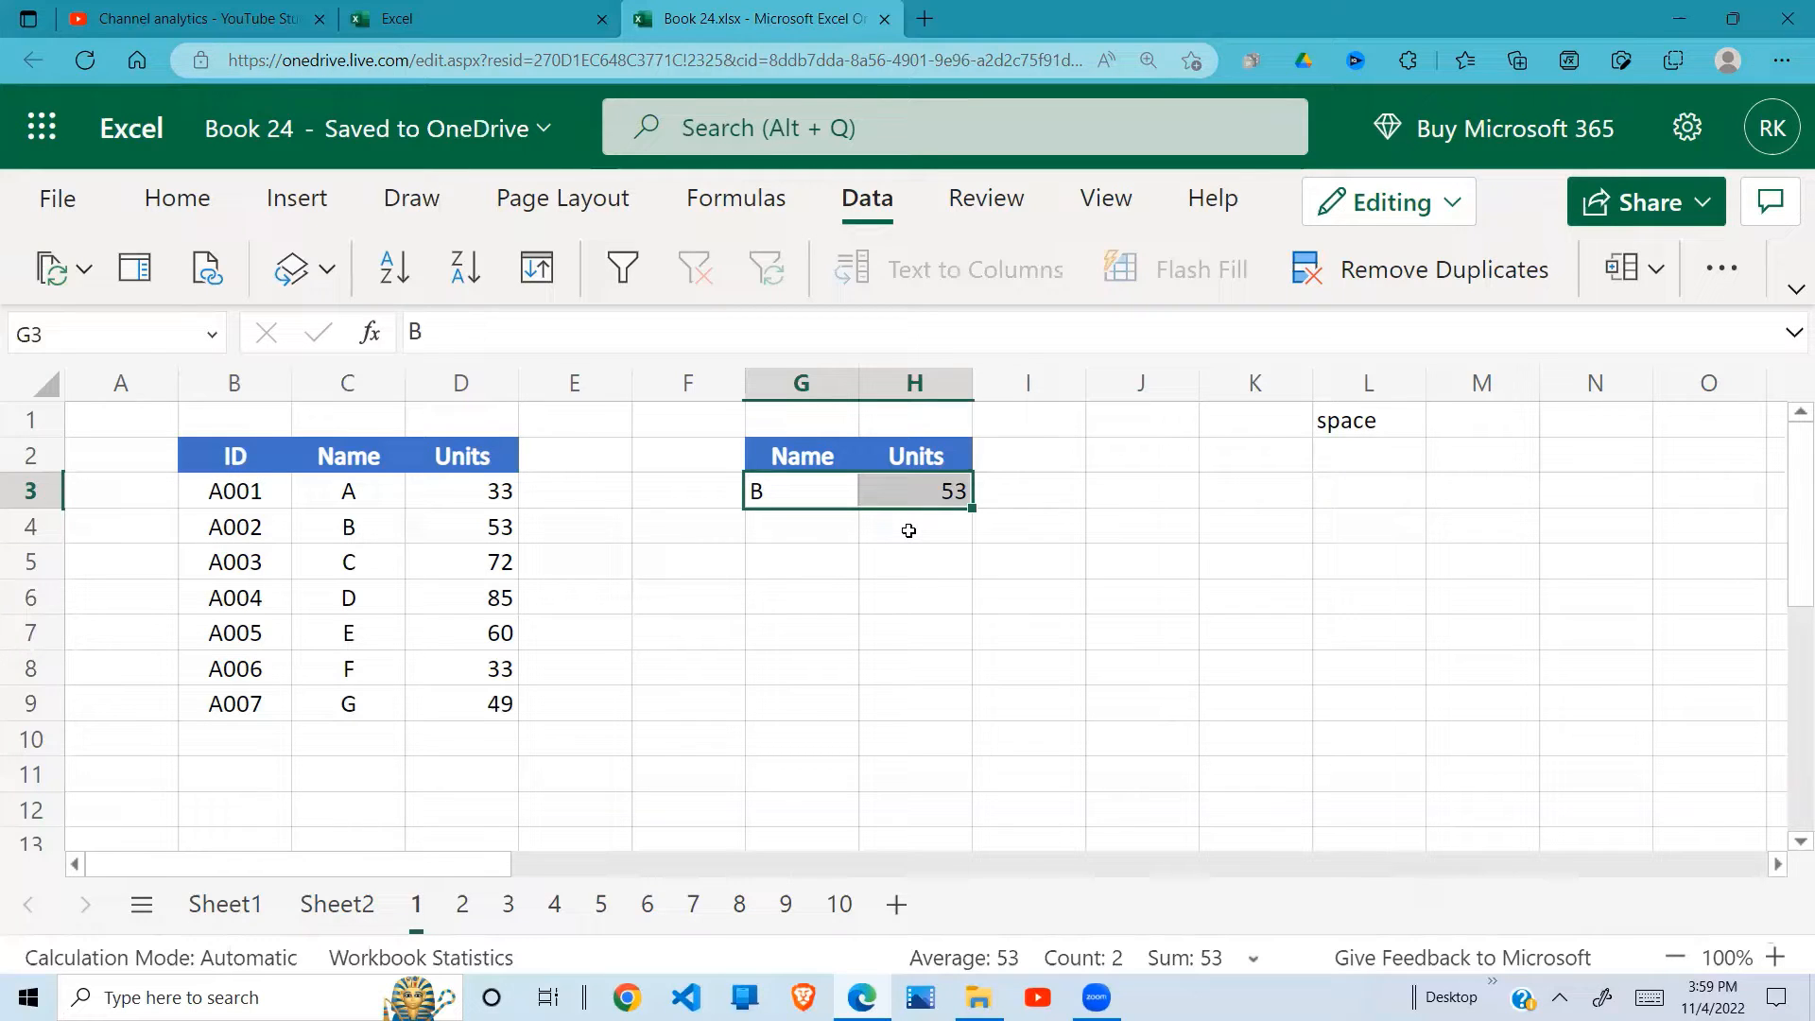
Step: Open sheet 2 and examine the lookup name in G4, the TEXT formula in G6 and the source name in C5
left_click(462, 903)
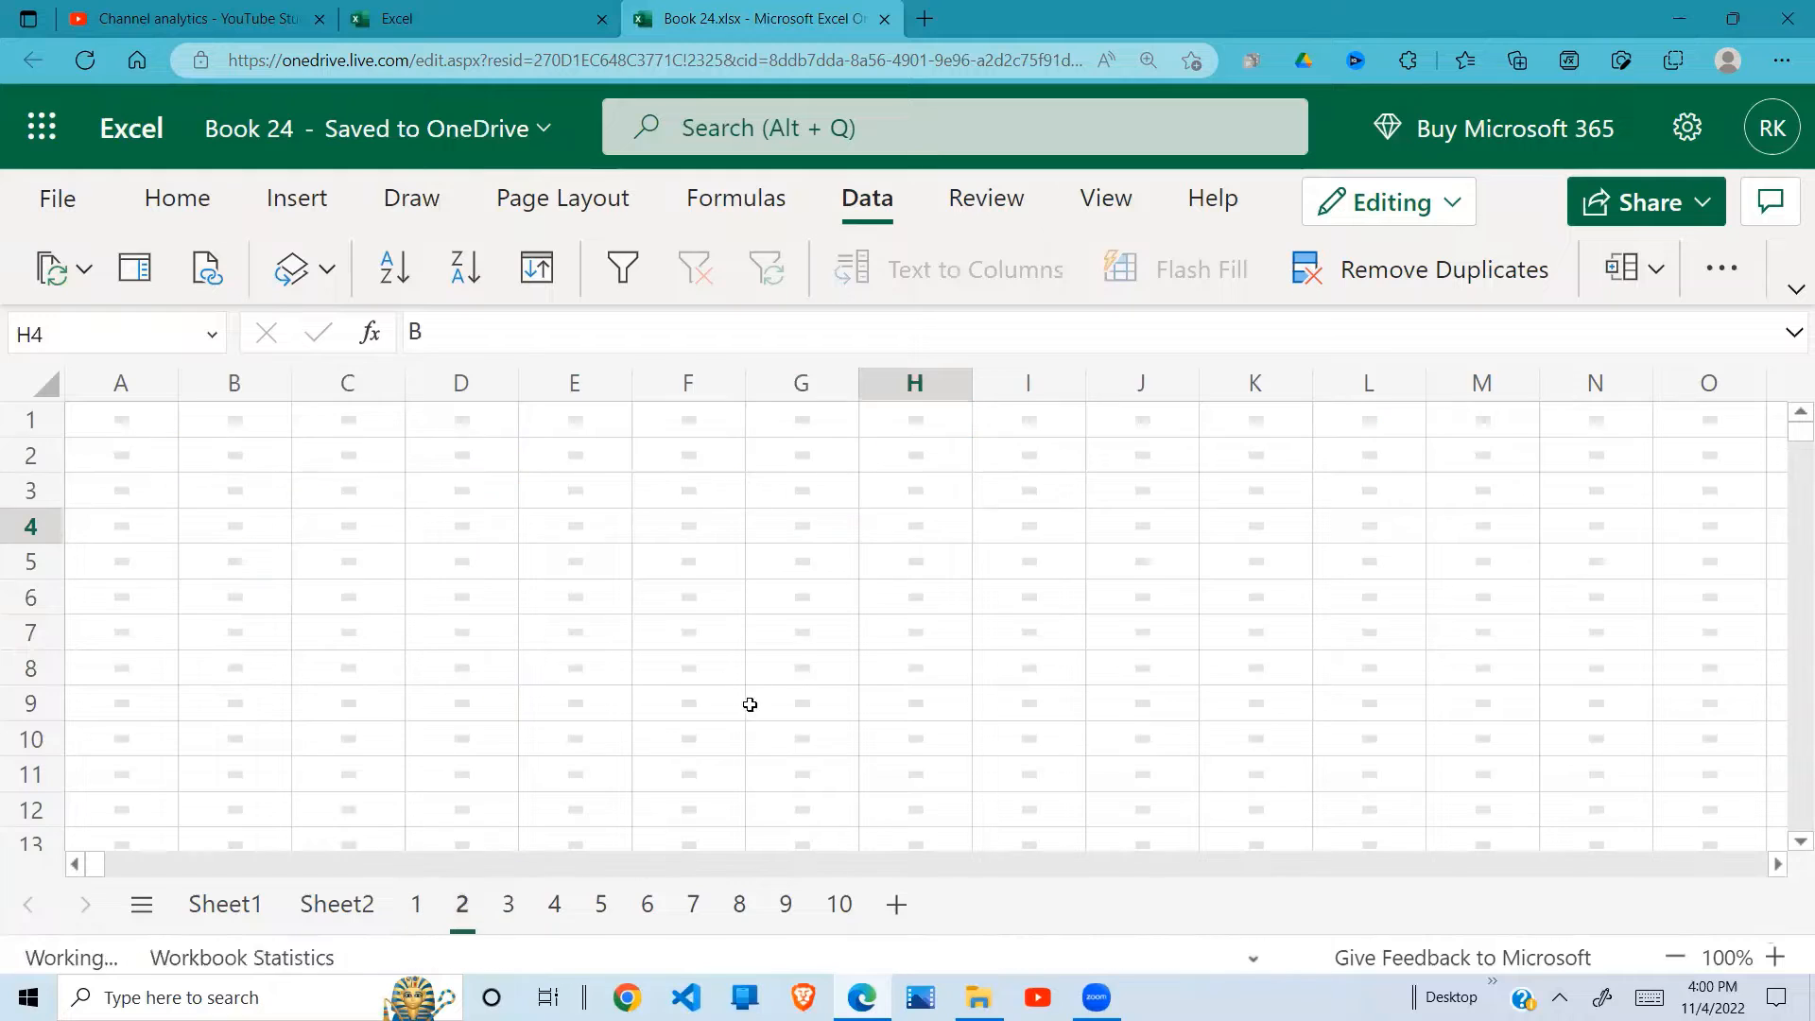
left_click(762, 624)
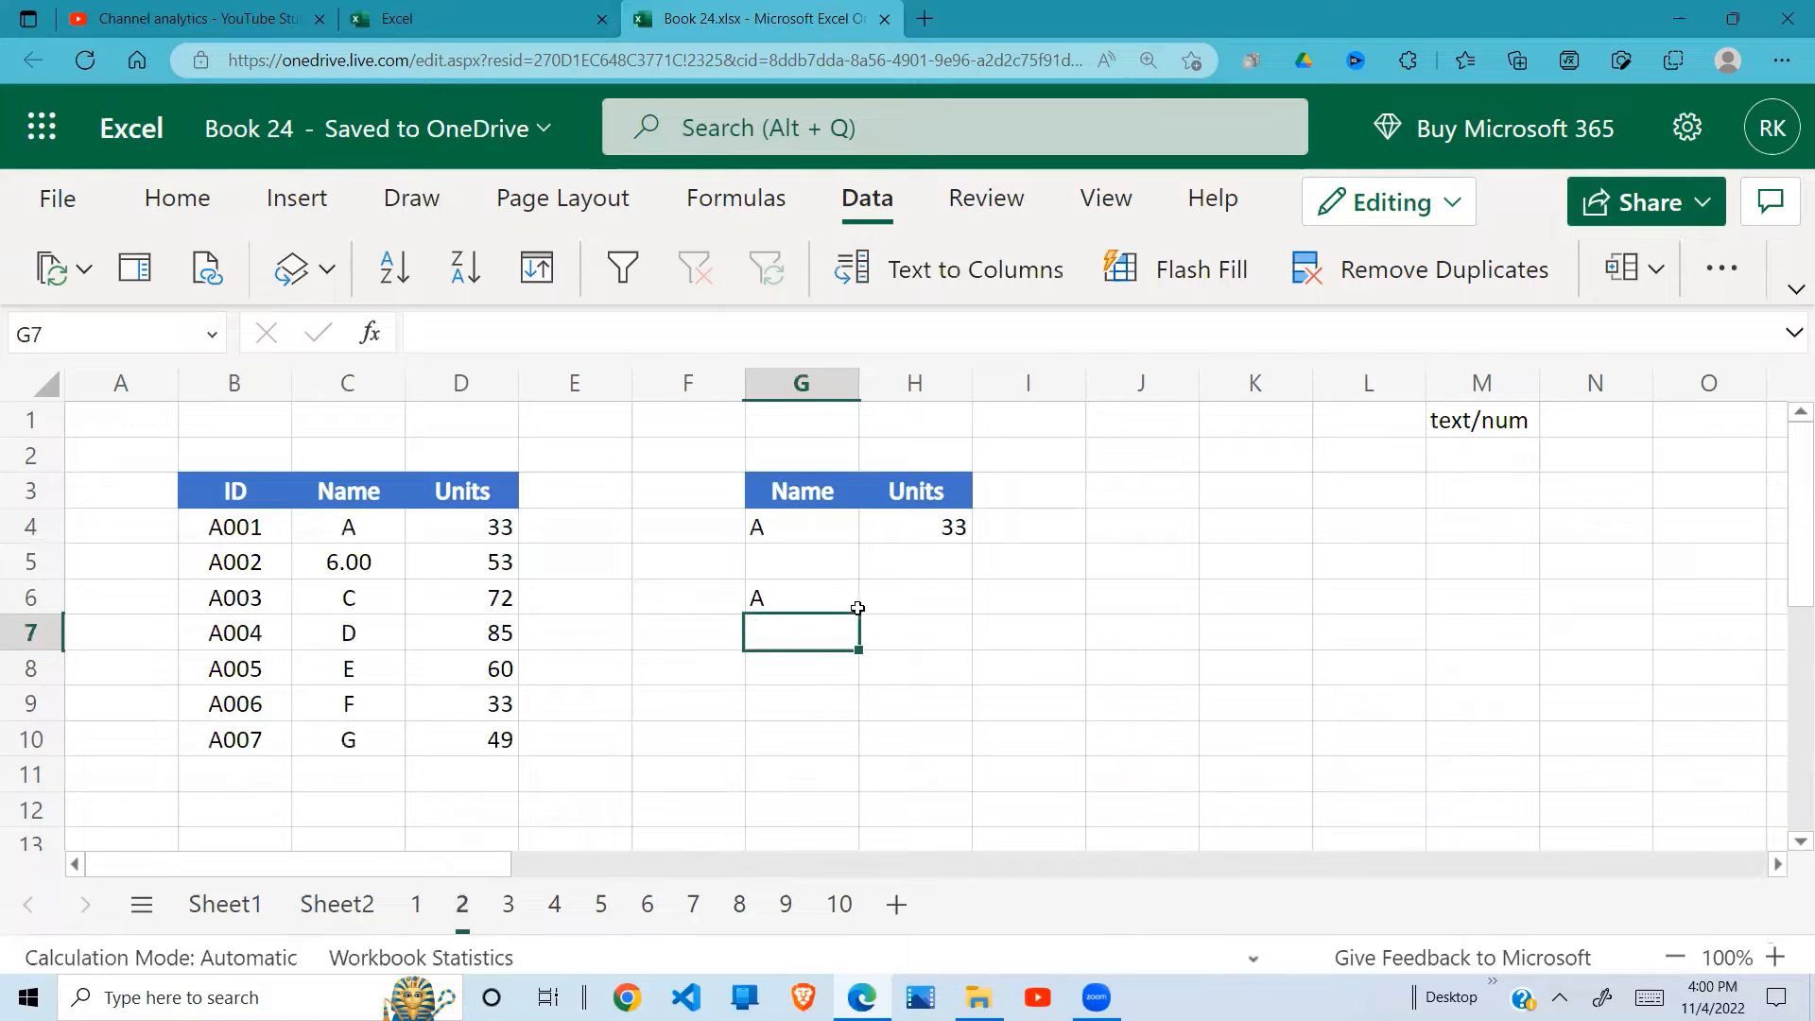
left_click(769, 587)
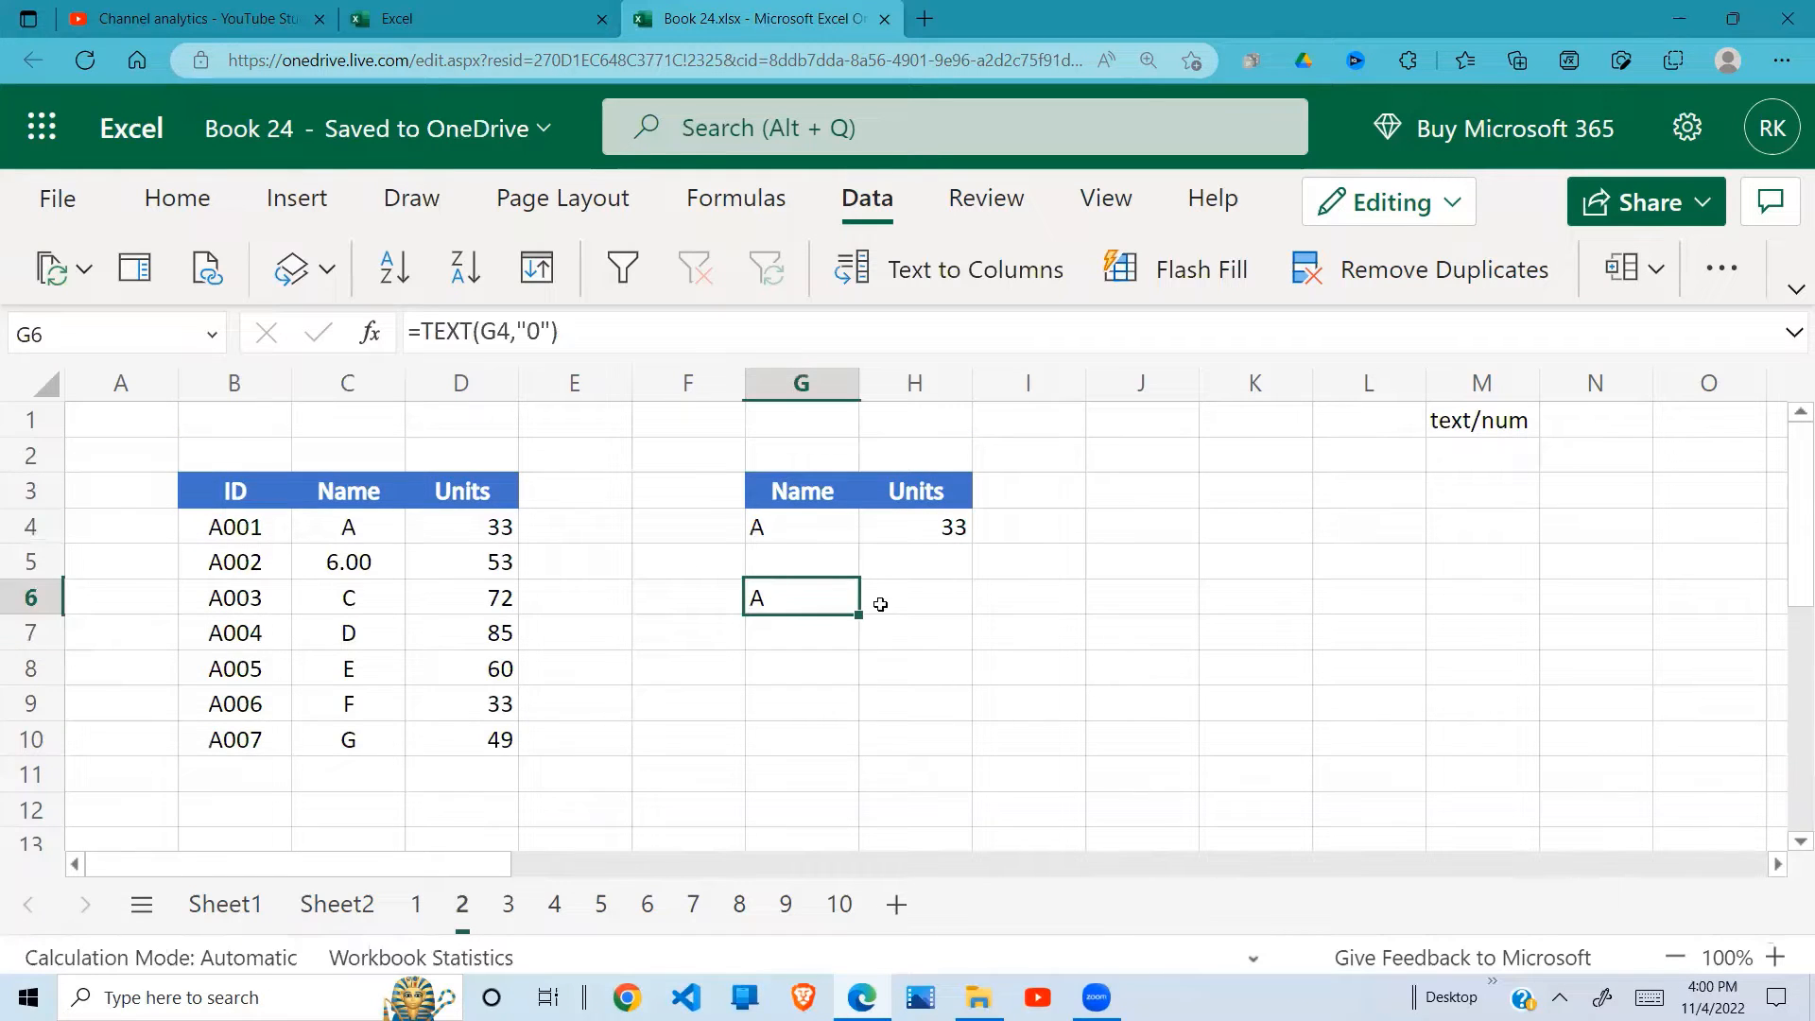
left_click(837, 525)
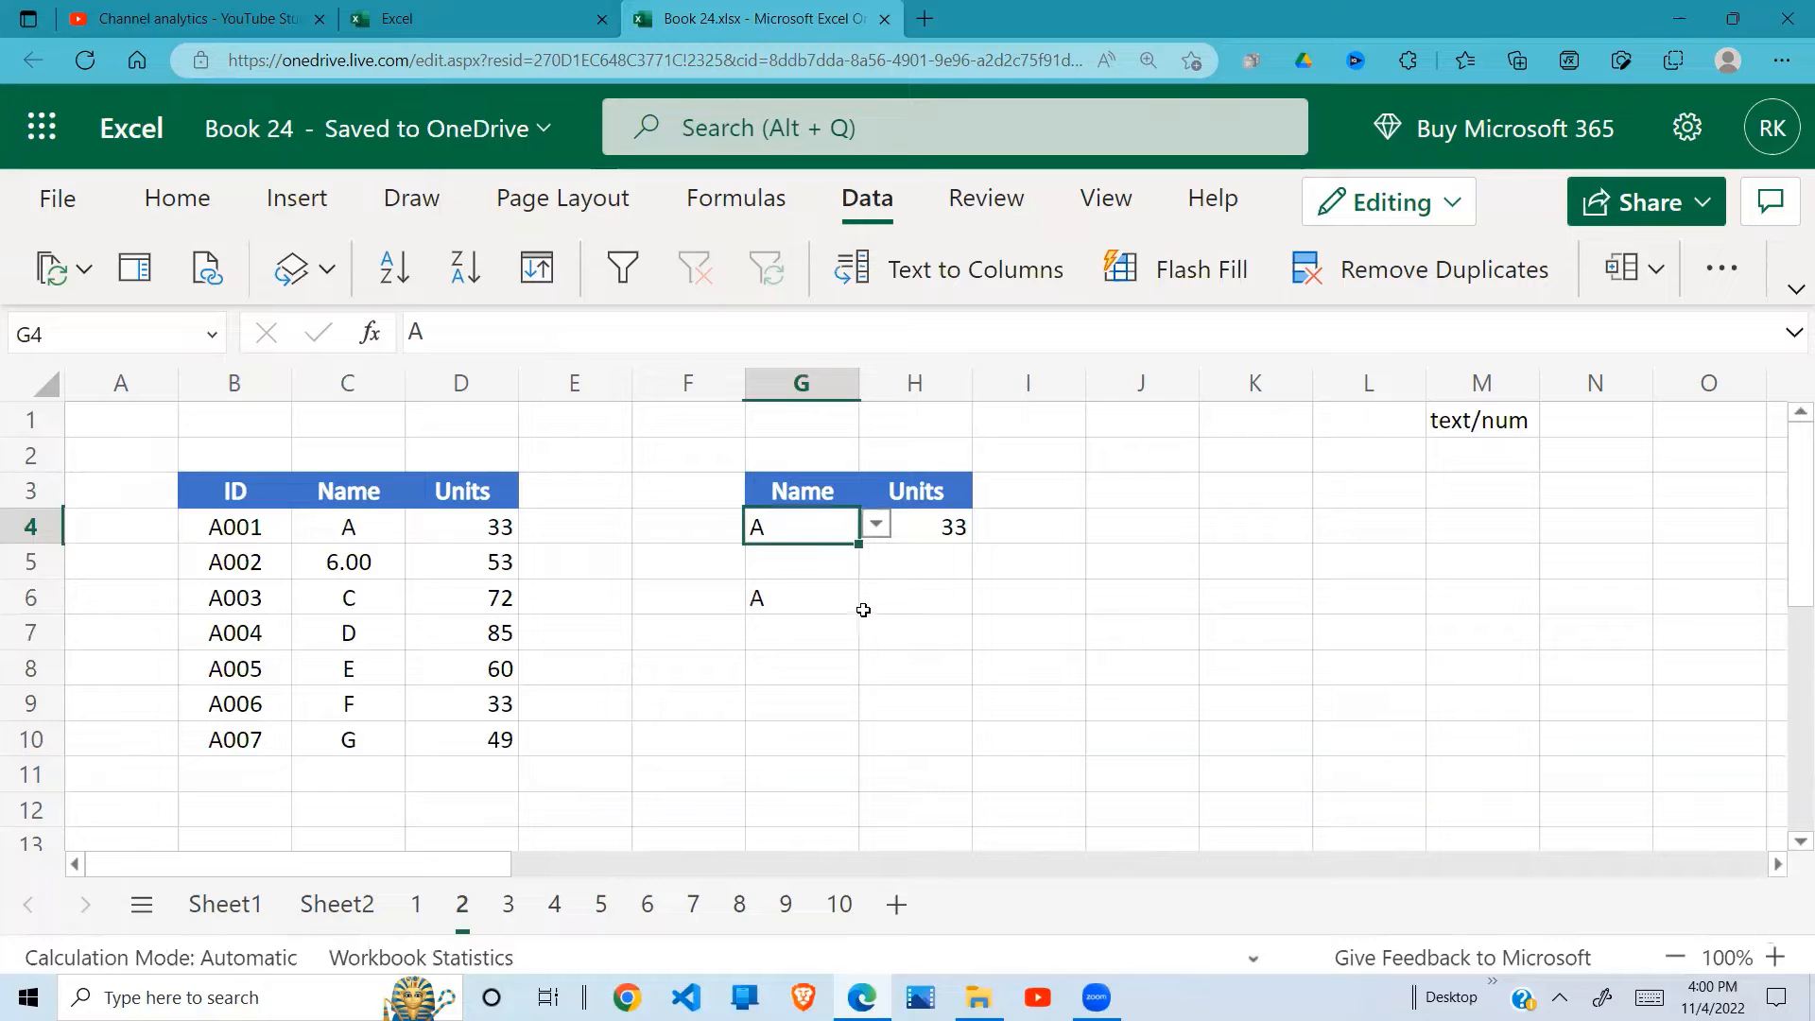
left_click(876, 526)
left_click(959, 558)
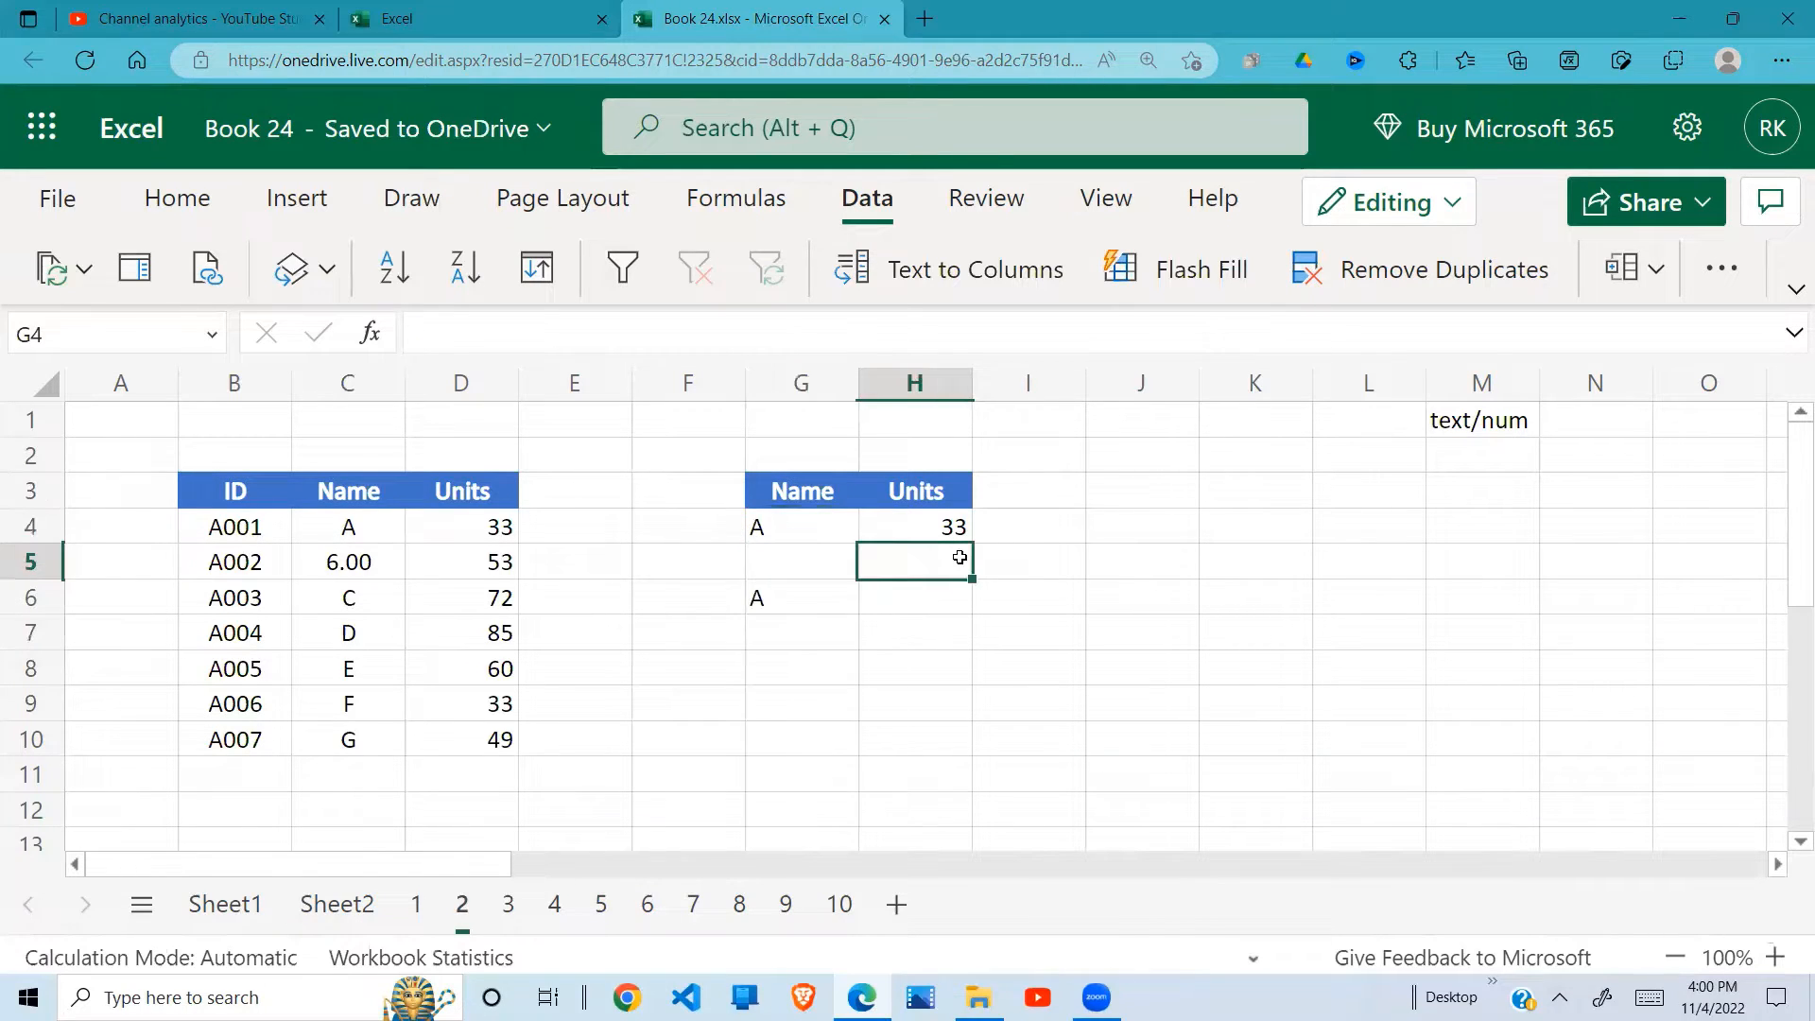
left_click(775, 601)
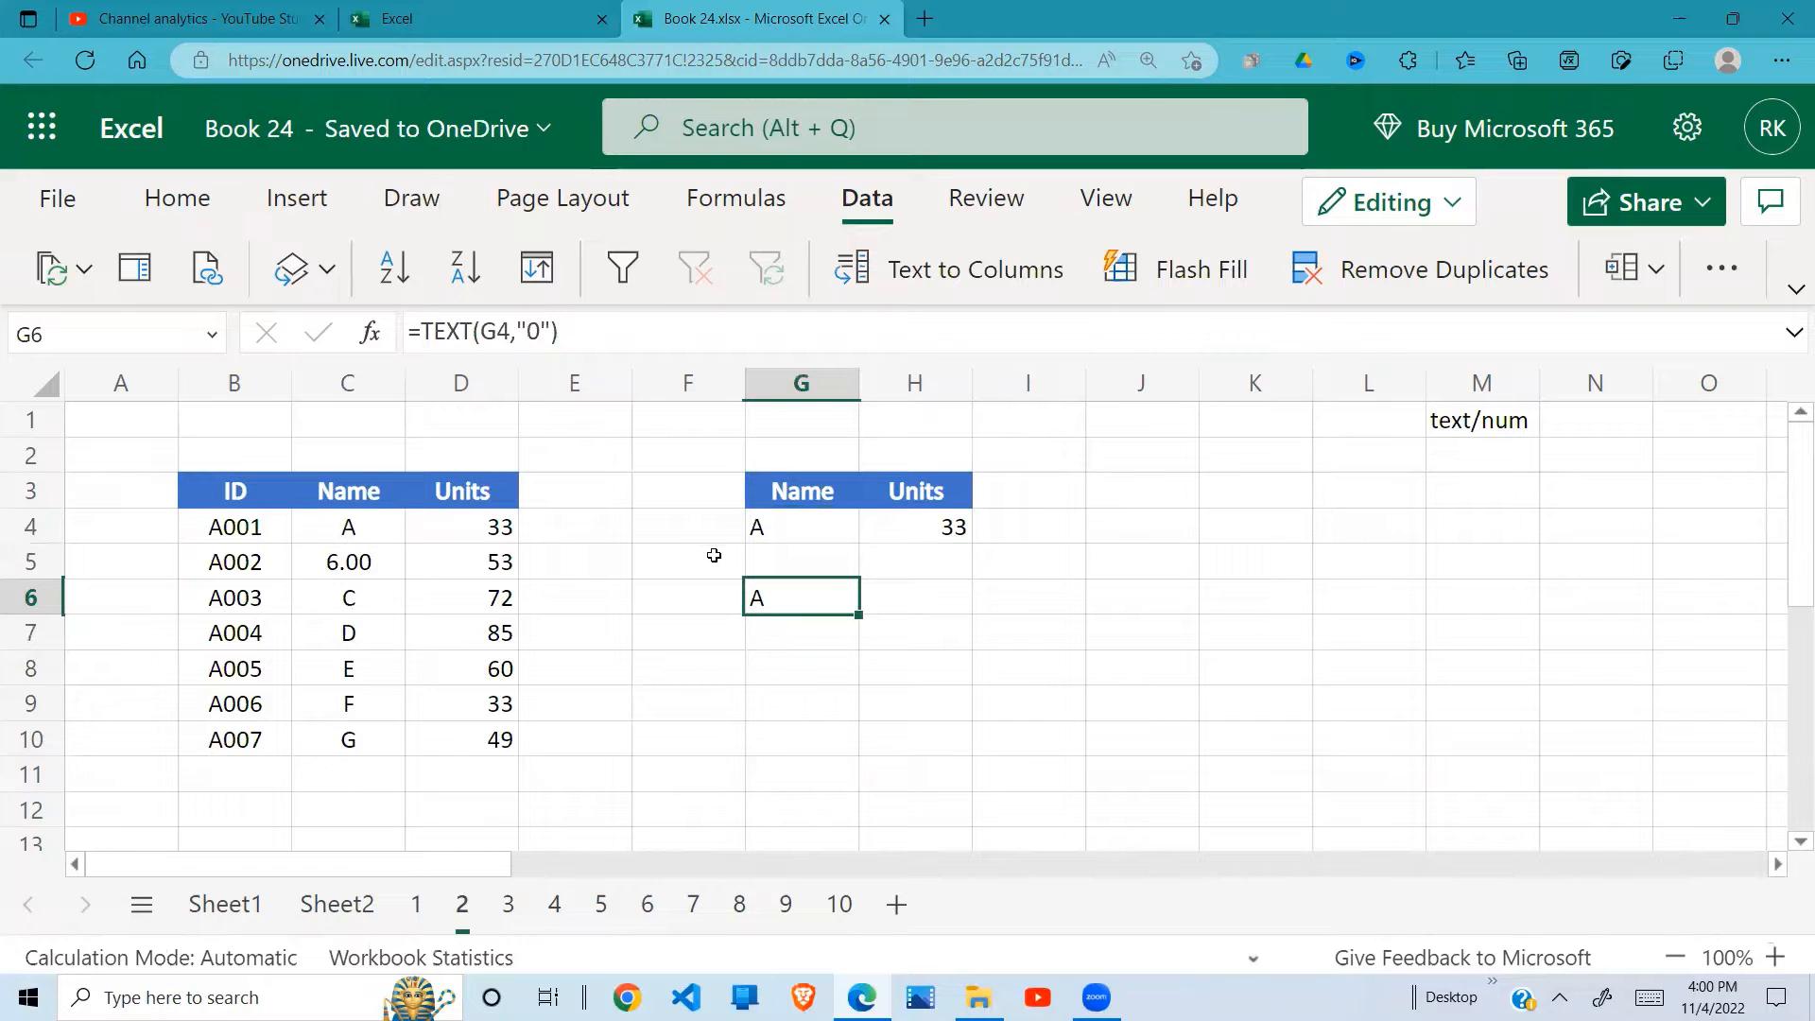
left_click(359, 565)
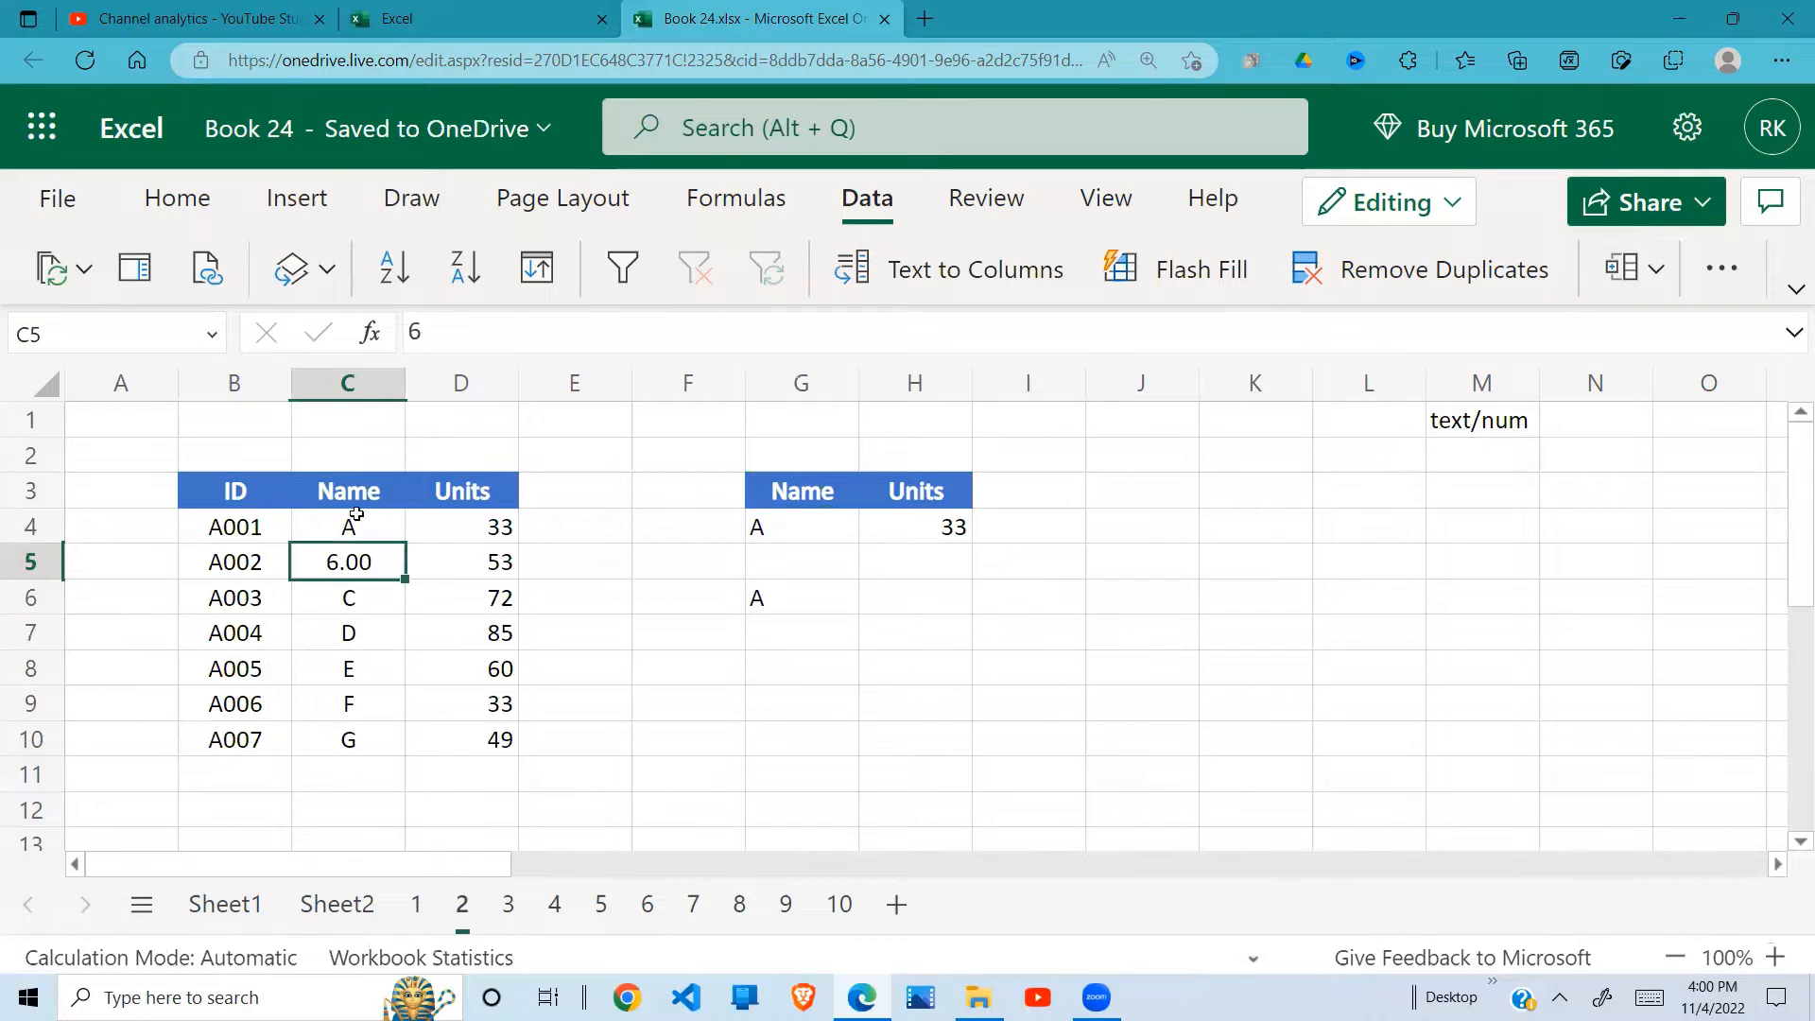
left_click(761, 602)
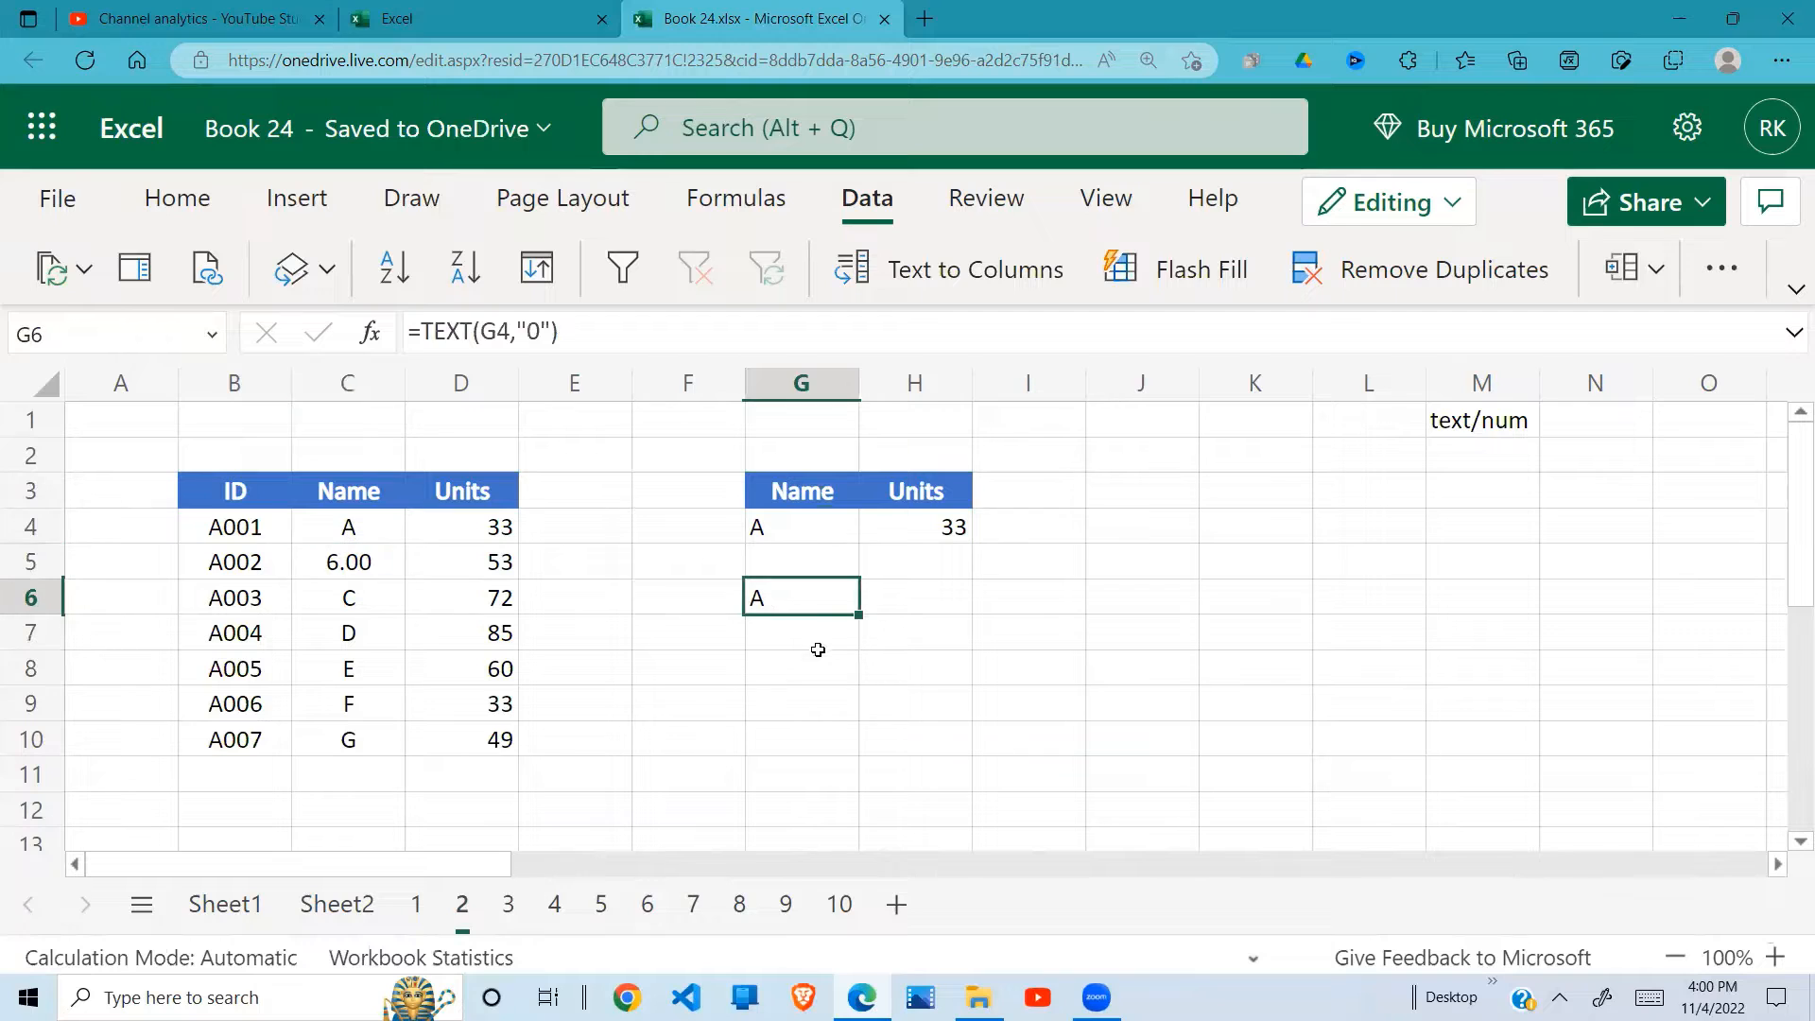
Step: Choose 6.00 as the lookup name in G4 and check the text version in G6
left_click(798, 537)
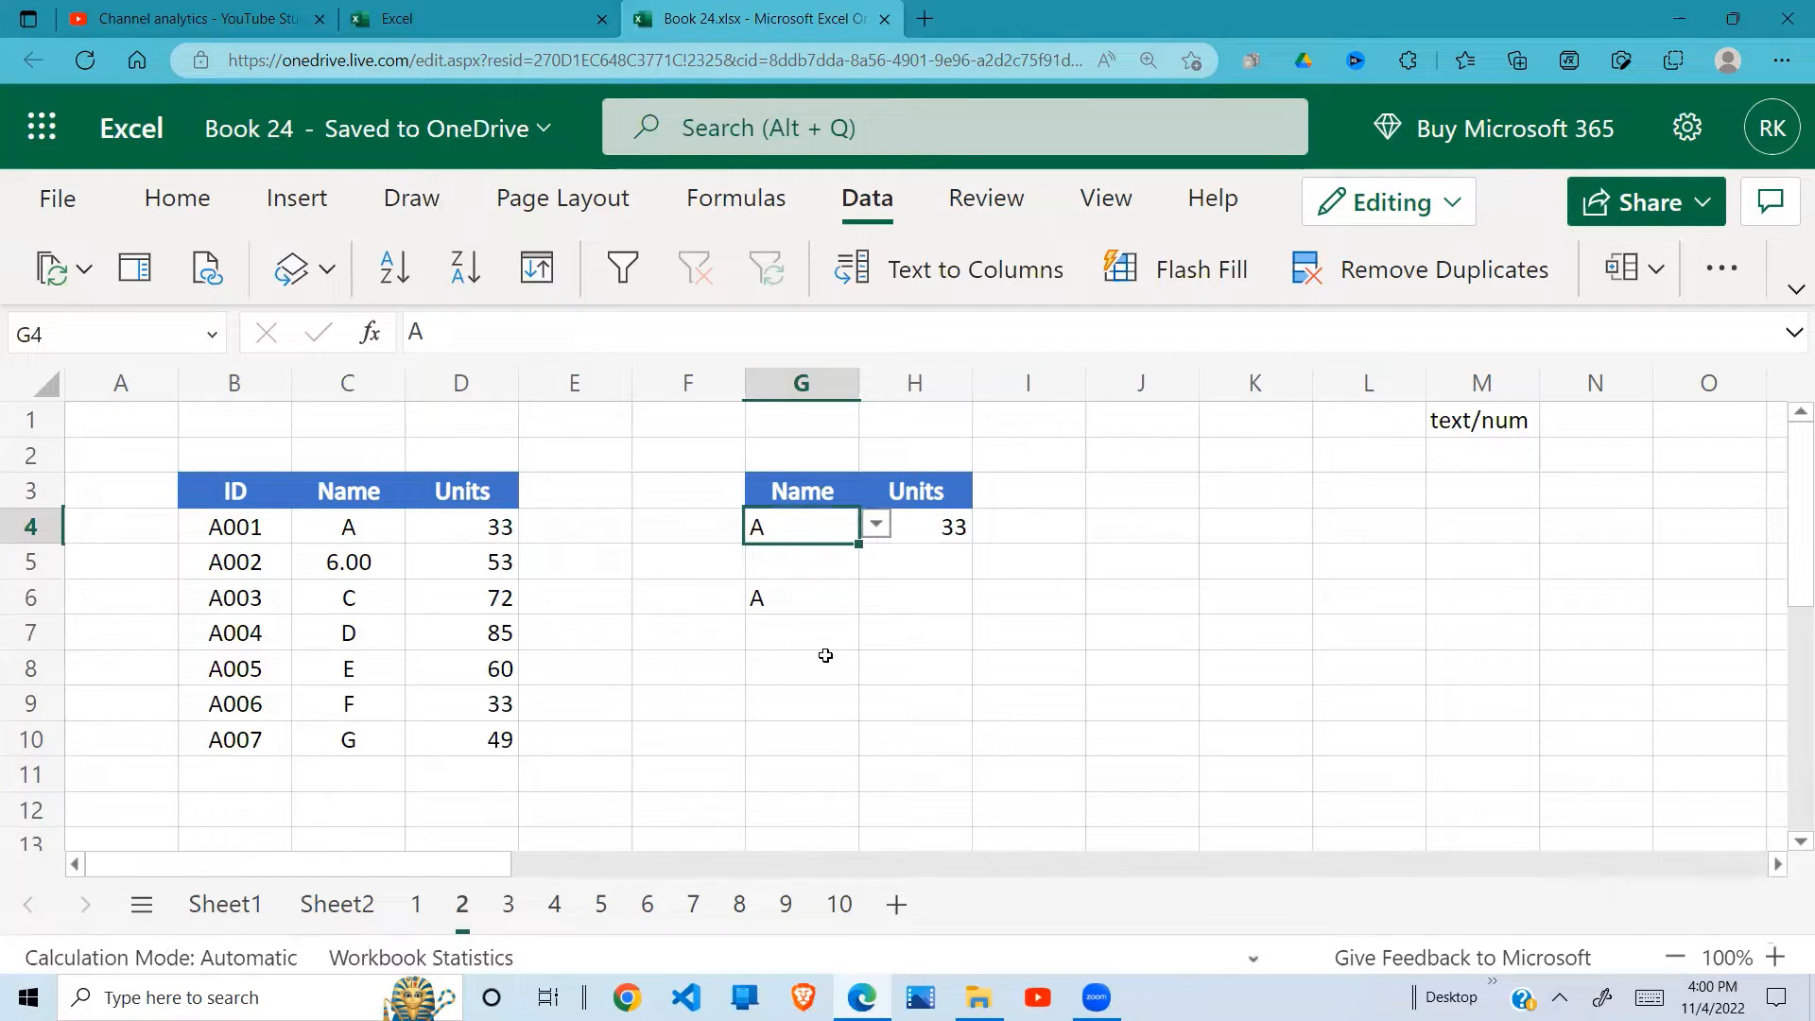
left_click(877, 526)
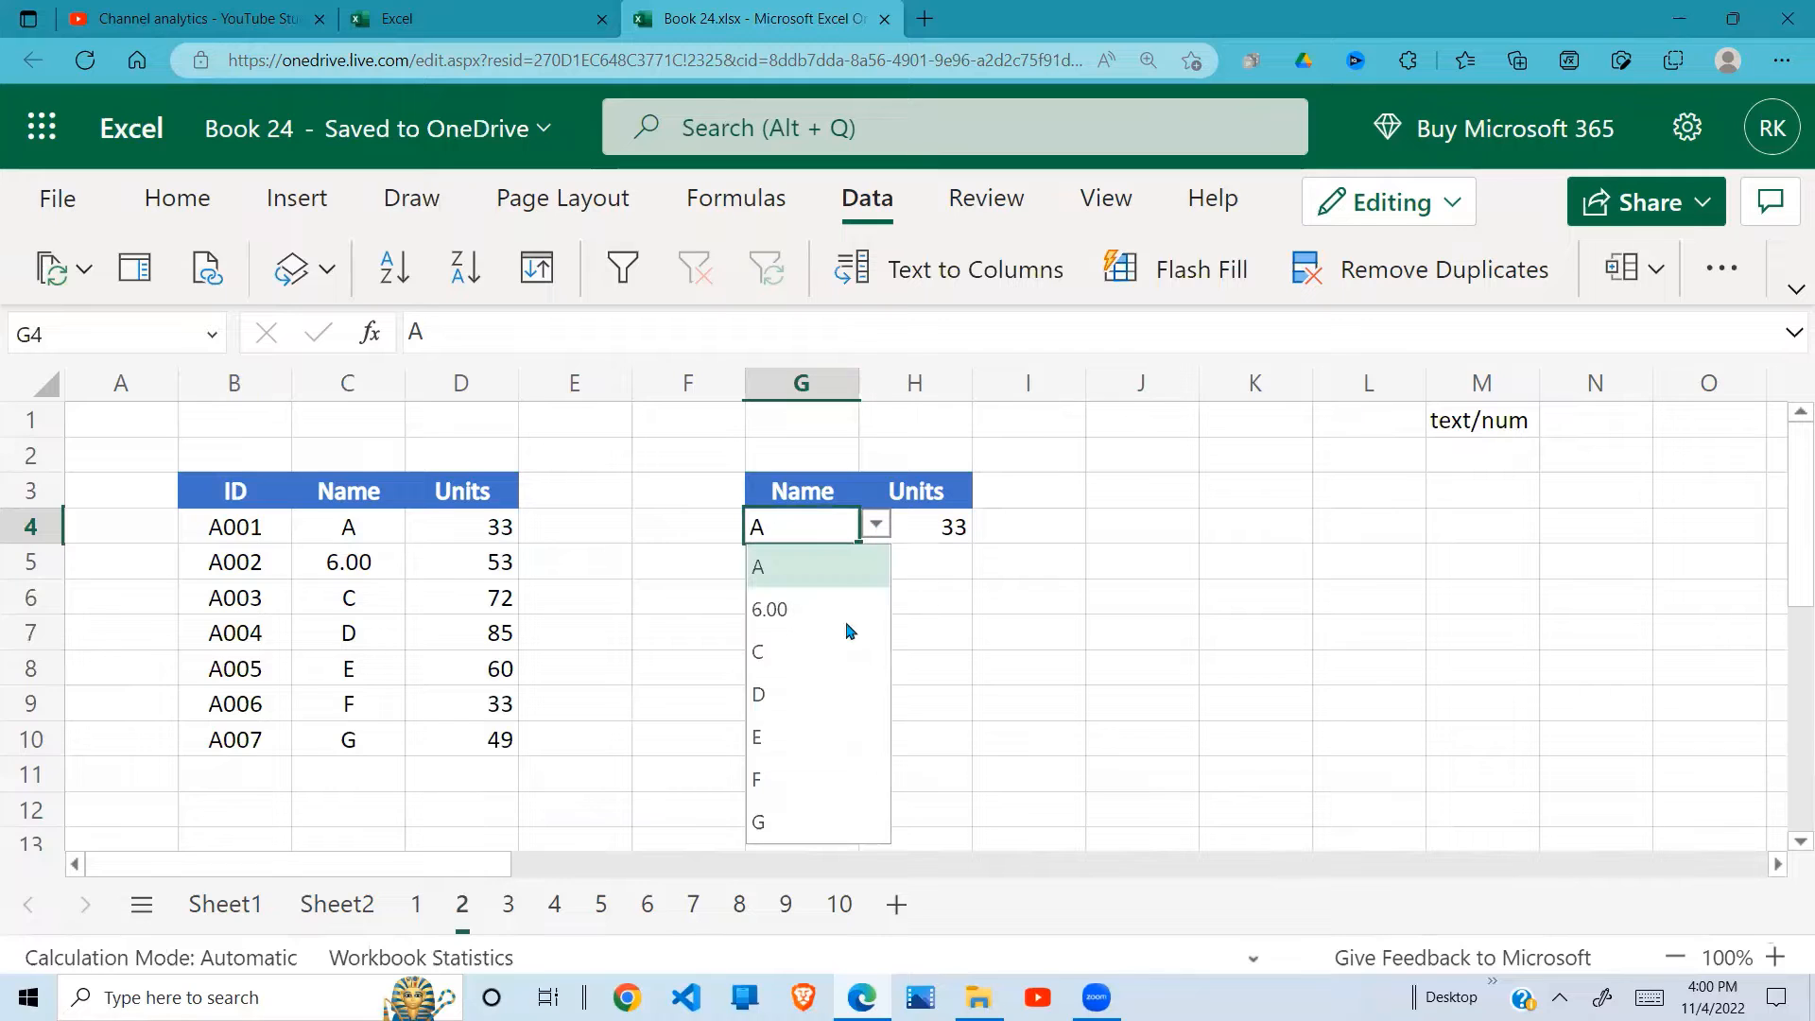
left_click(820, 608)
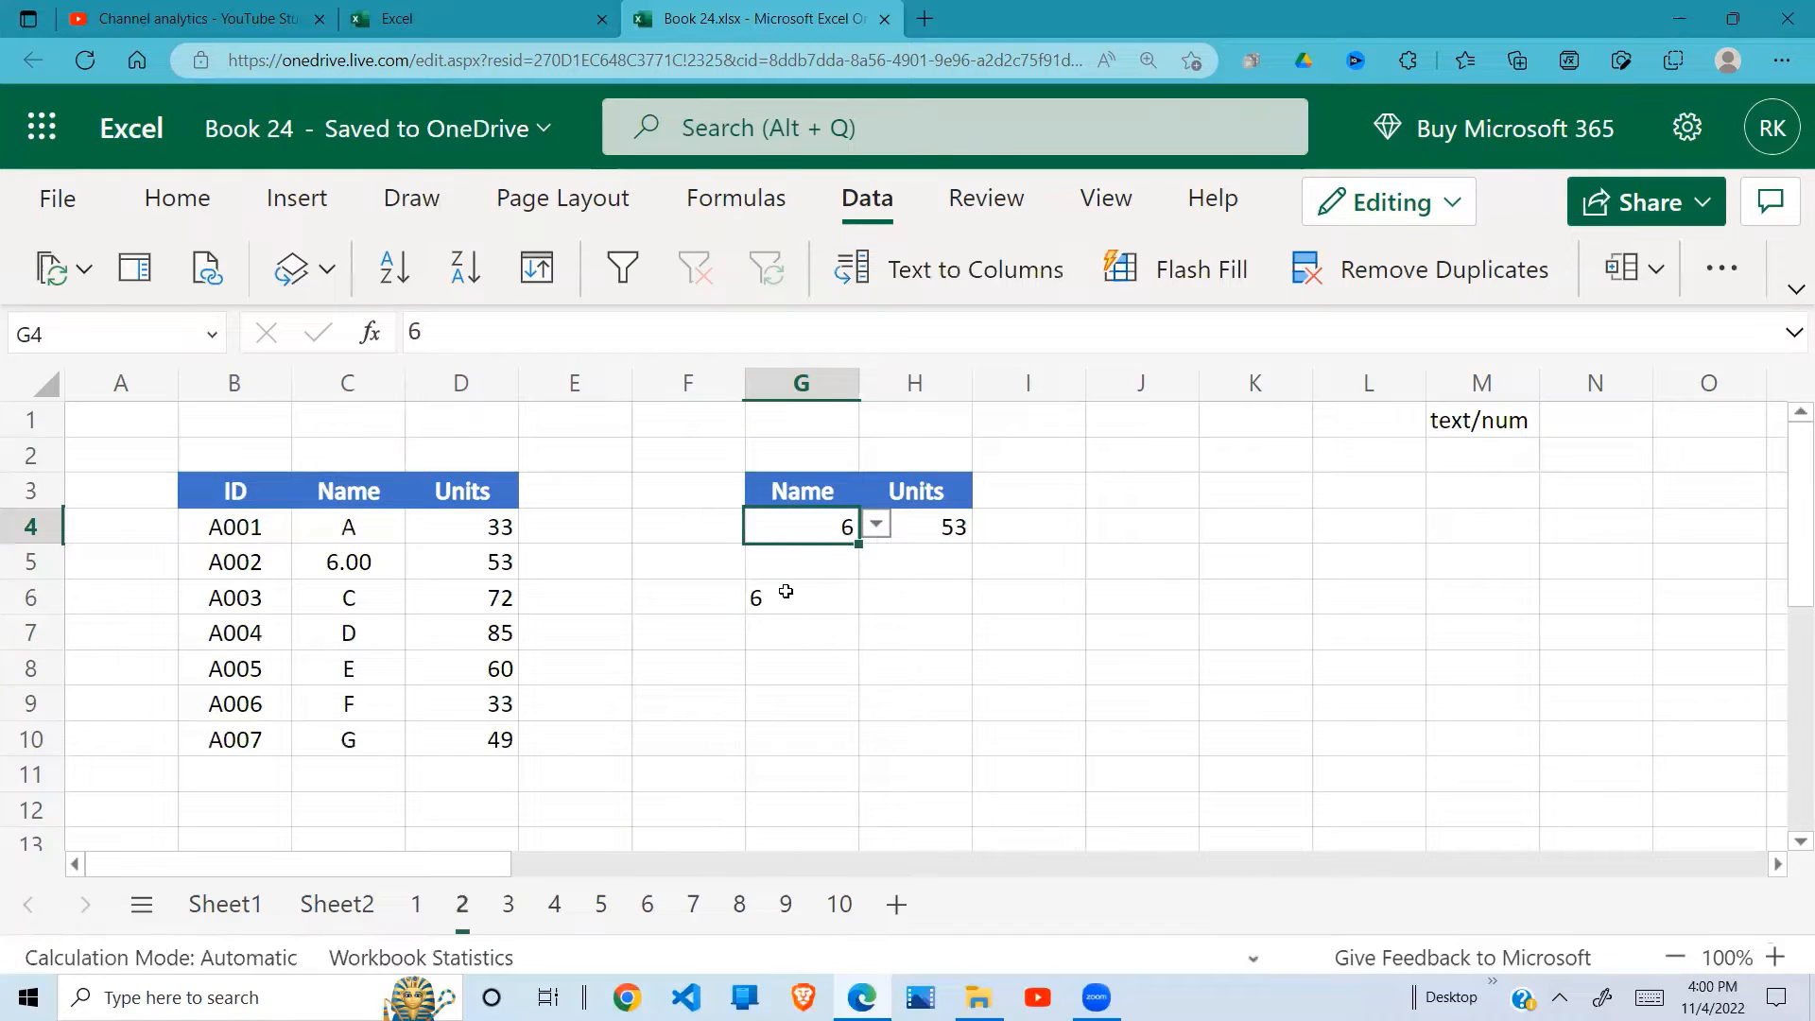
left_click(792, 595)
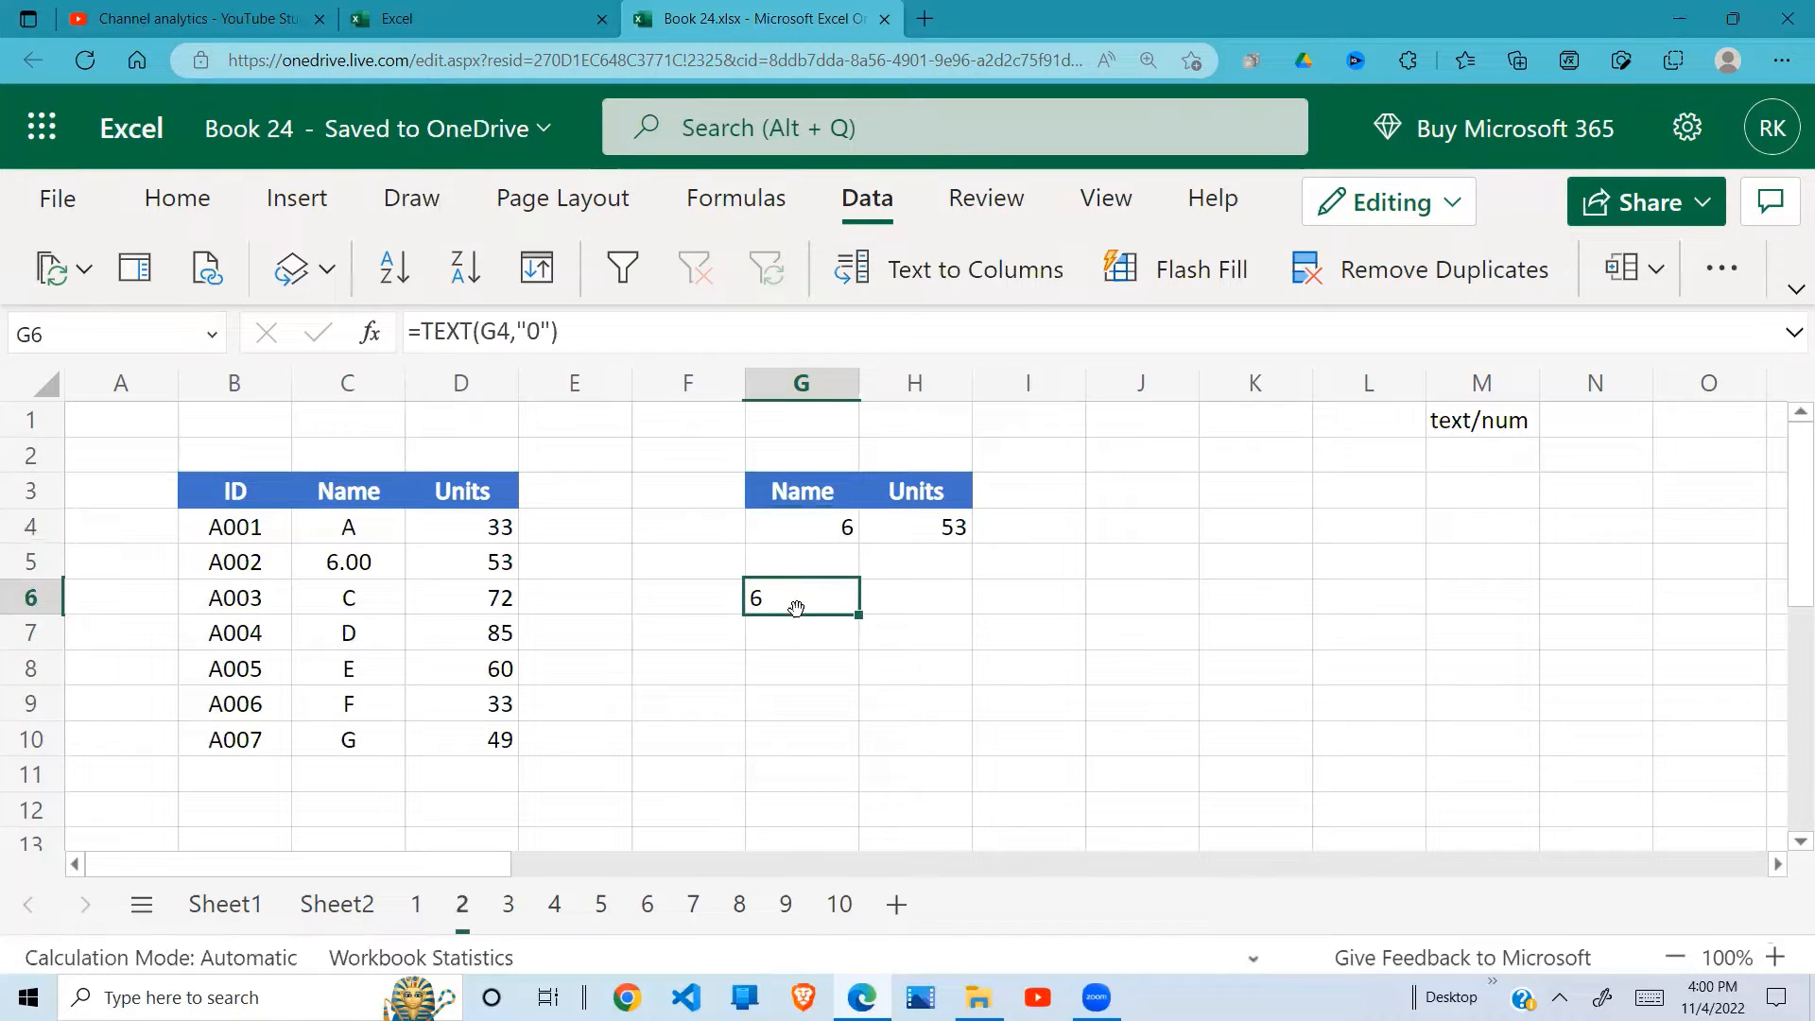
Step: Enter =VLOOKUP(G6,C4:D10,2,0) in H6 to look up the units for the text value in G6
left_click(916, 596)
type("=V")
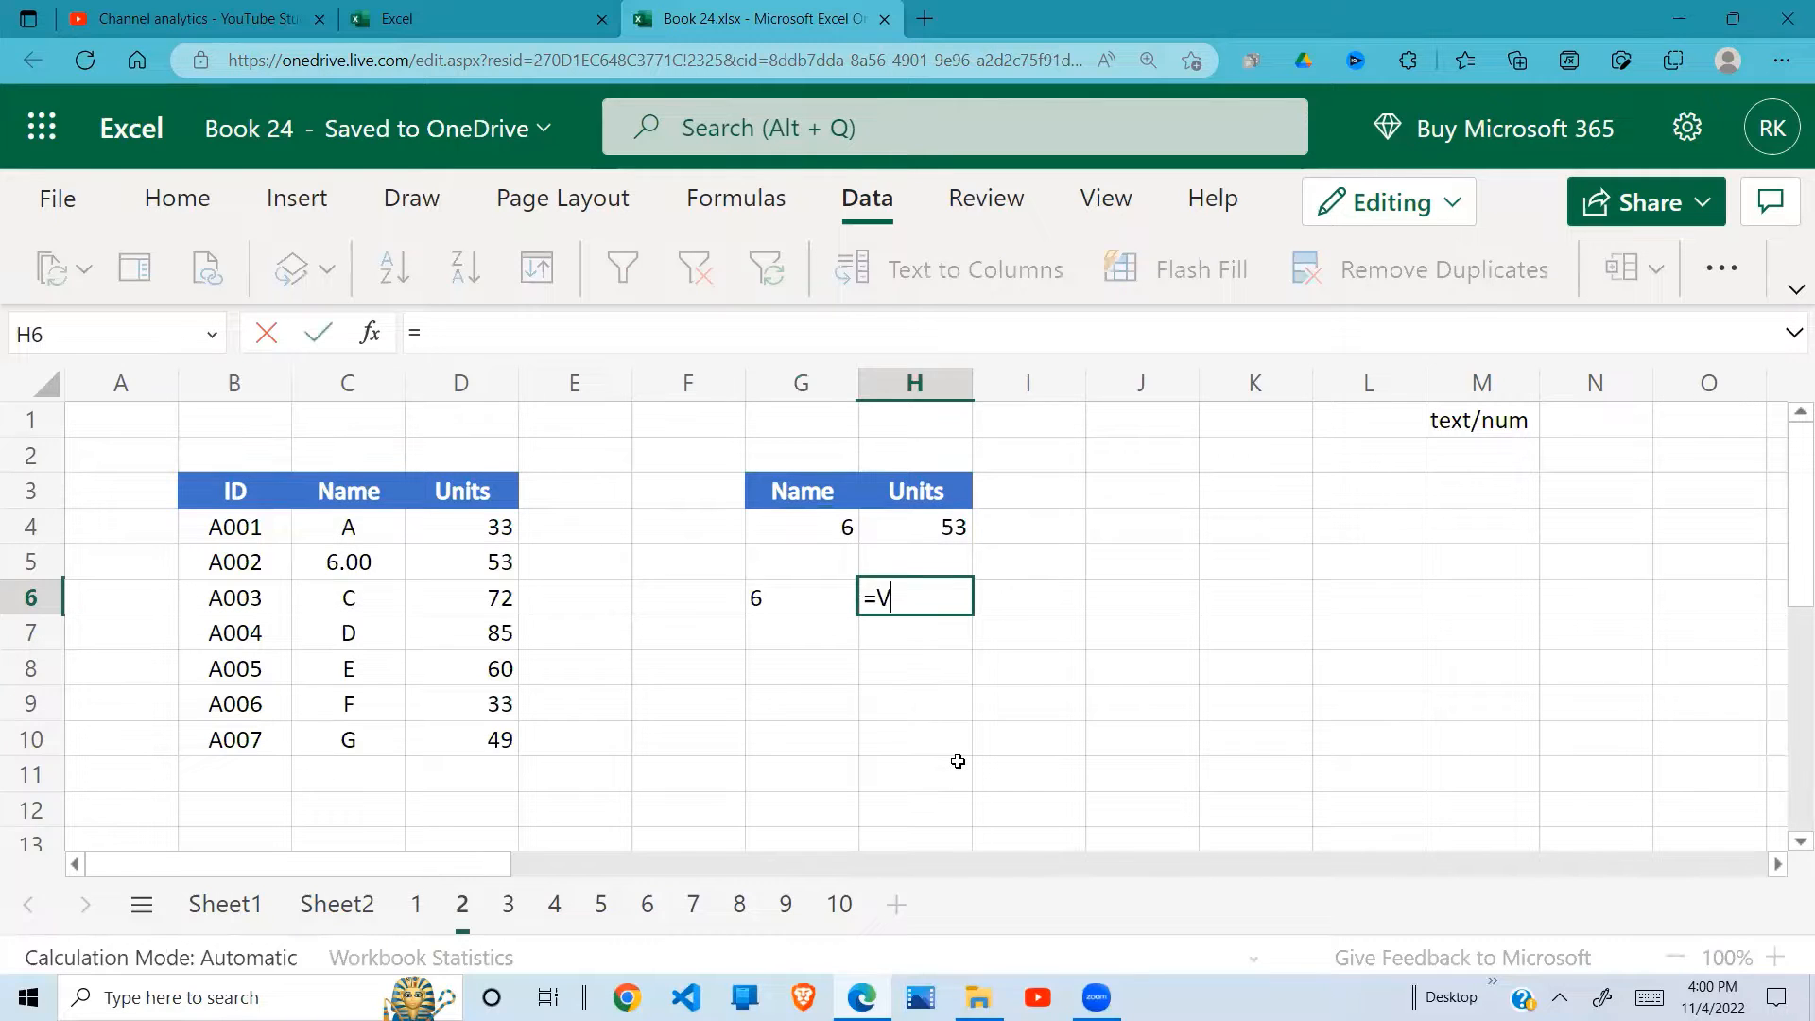
type("LOOK")
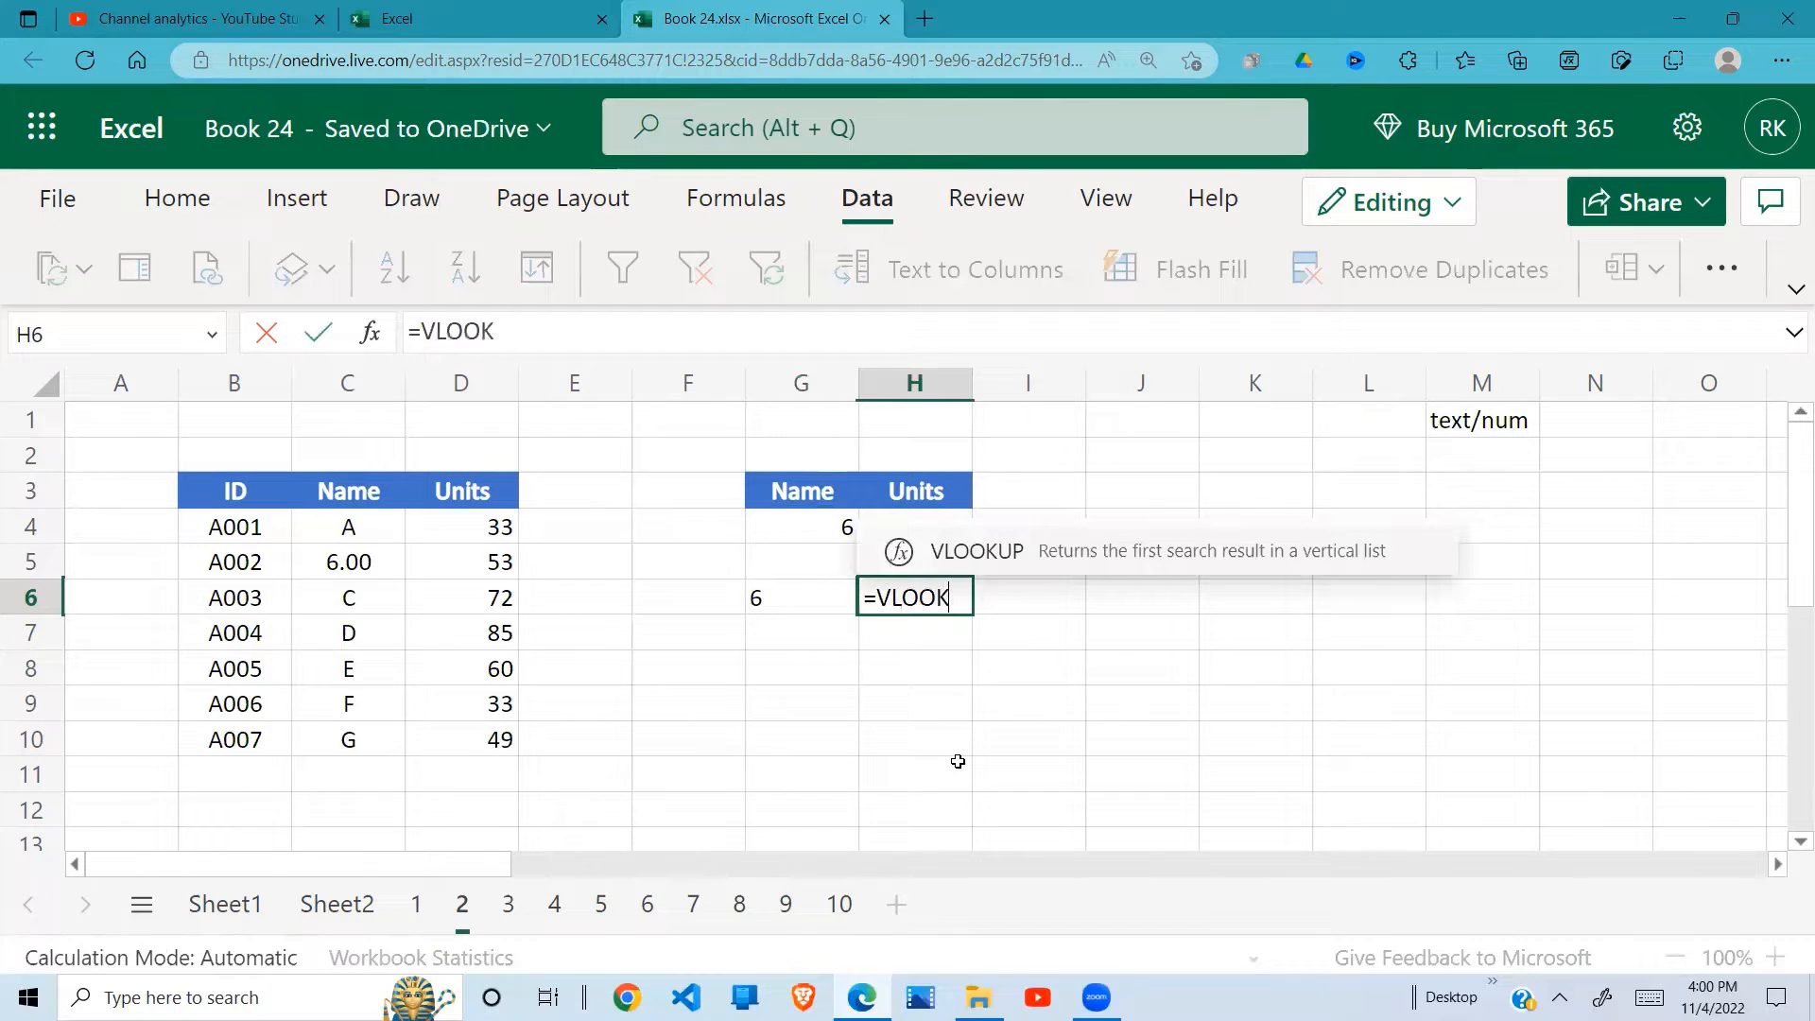
type("UP(")
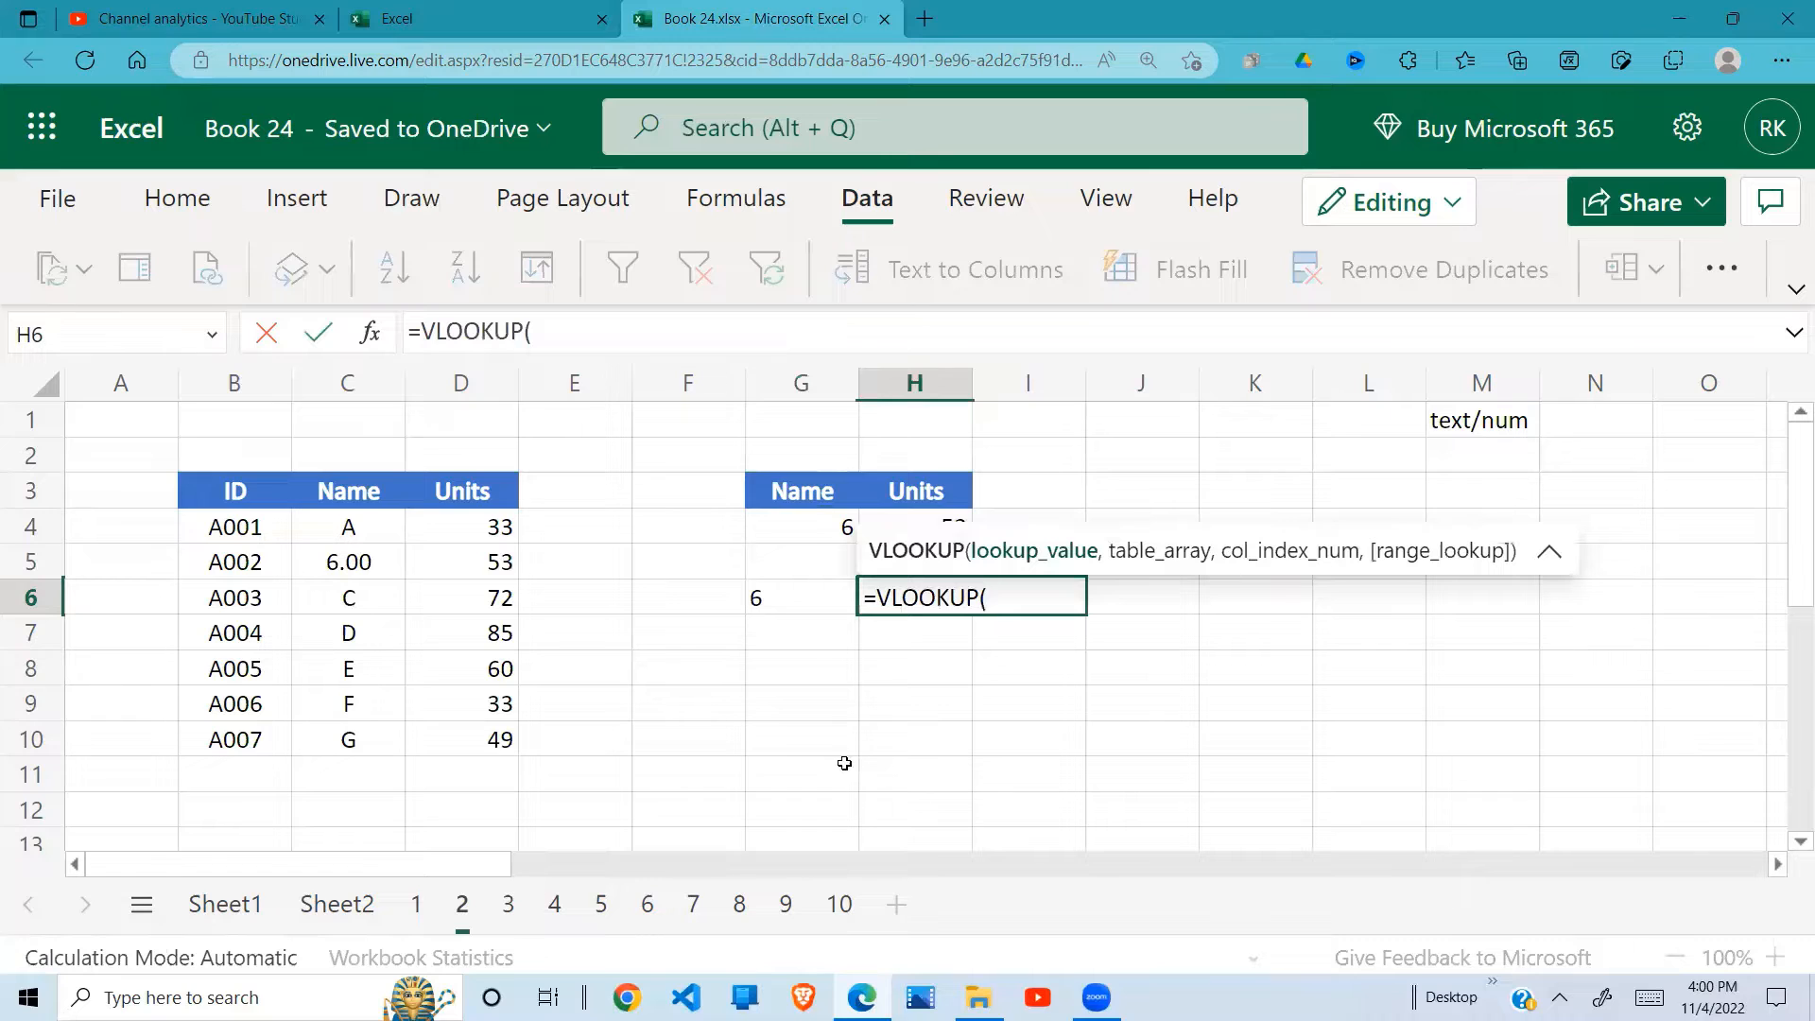
left_click(770, 598)
type(",")
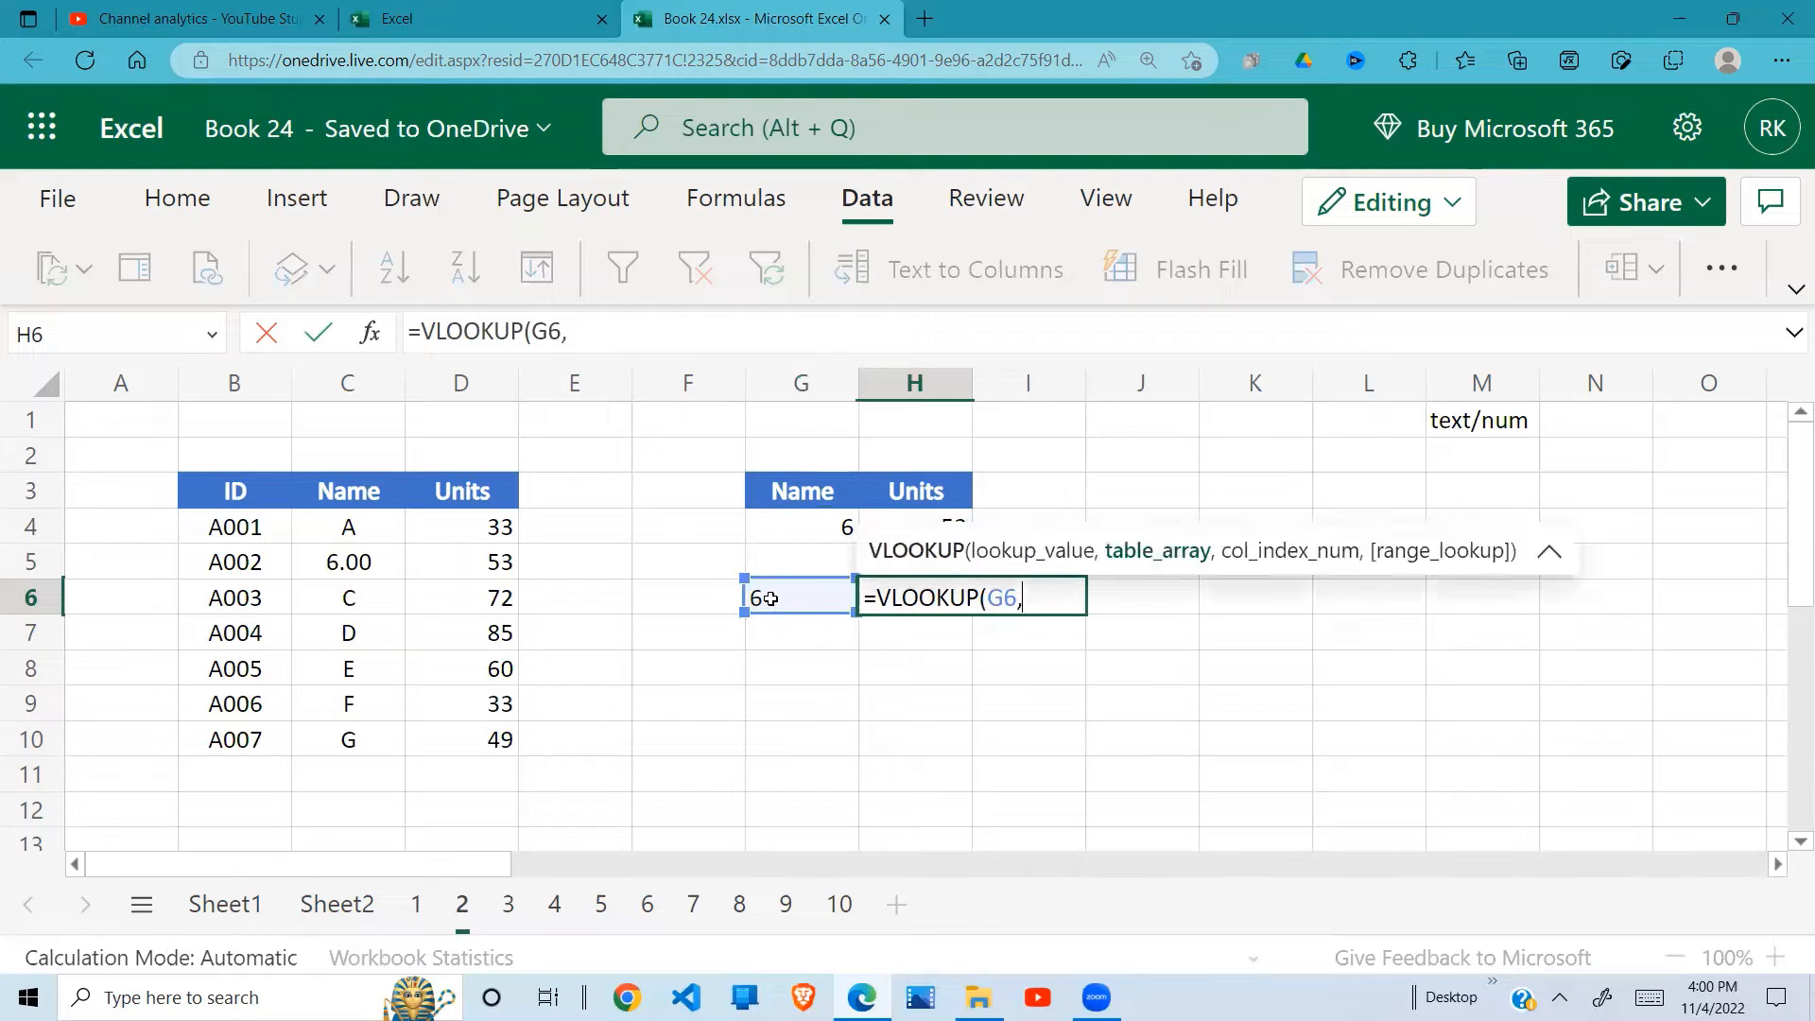
left_click(378, 537)
left_click_drag(378, 537, 460, 736)
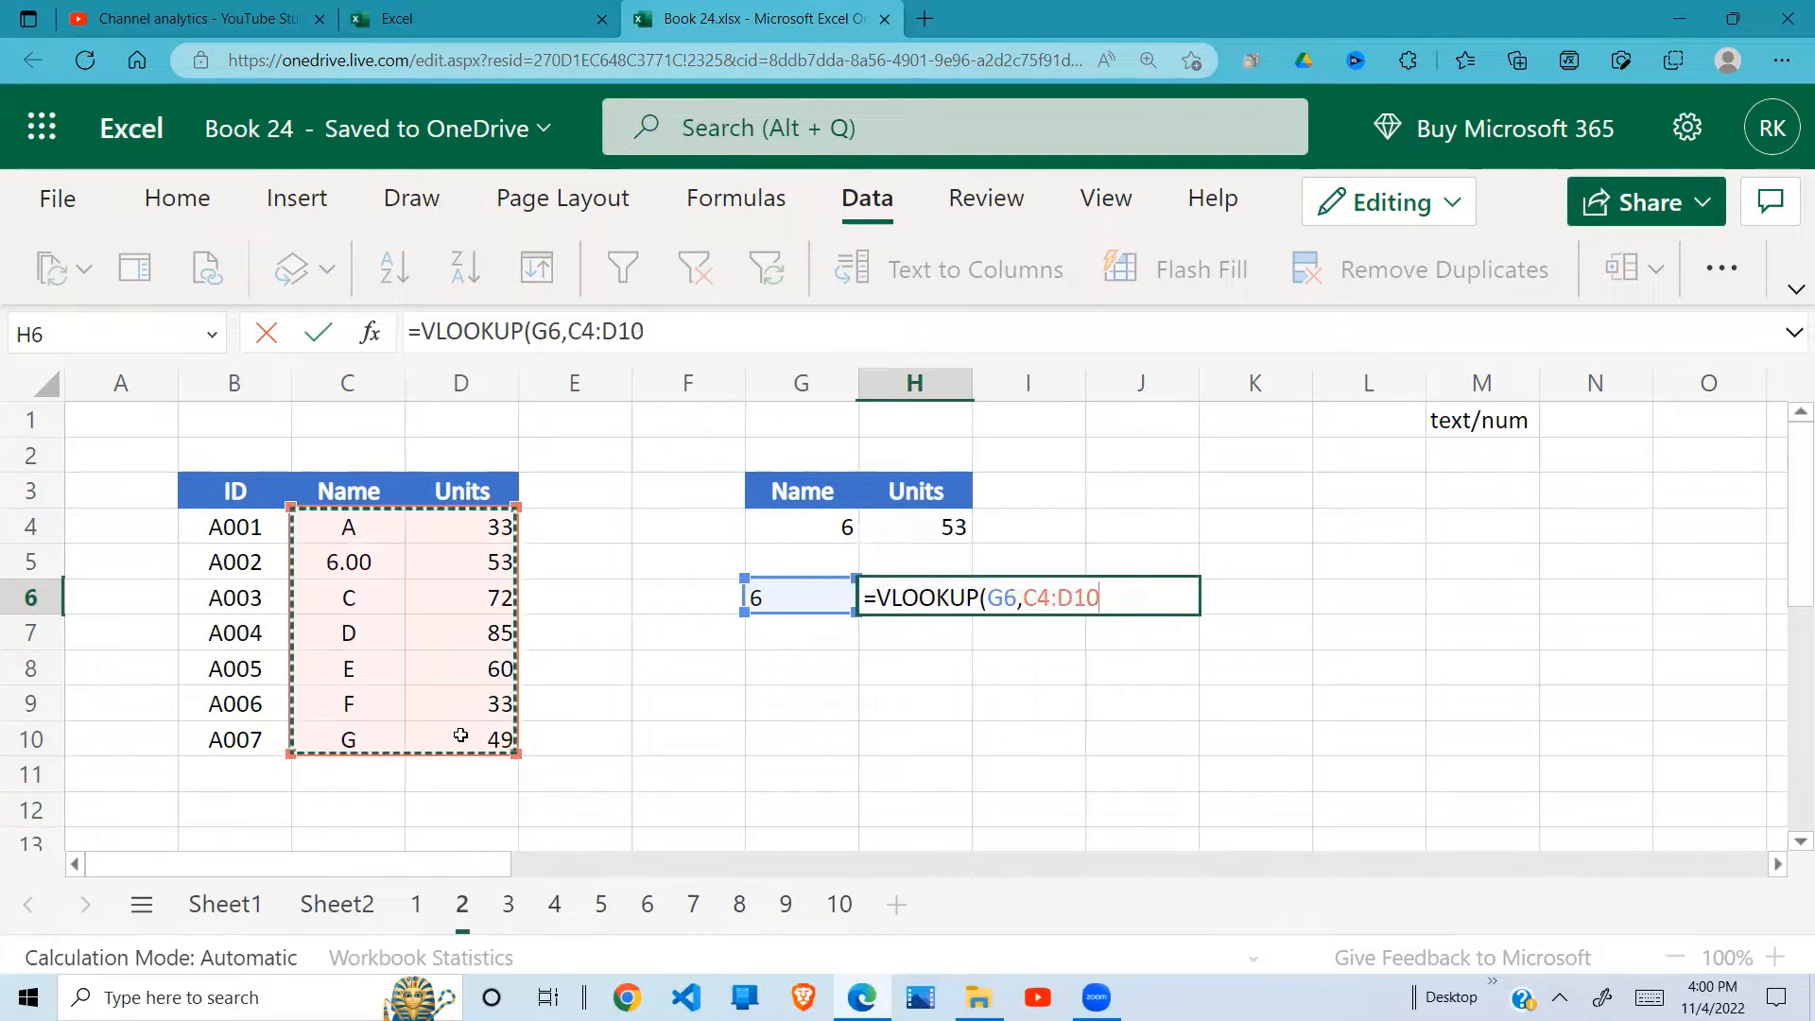
type(",")
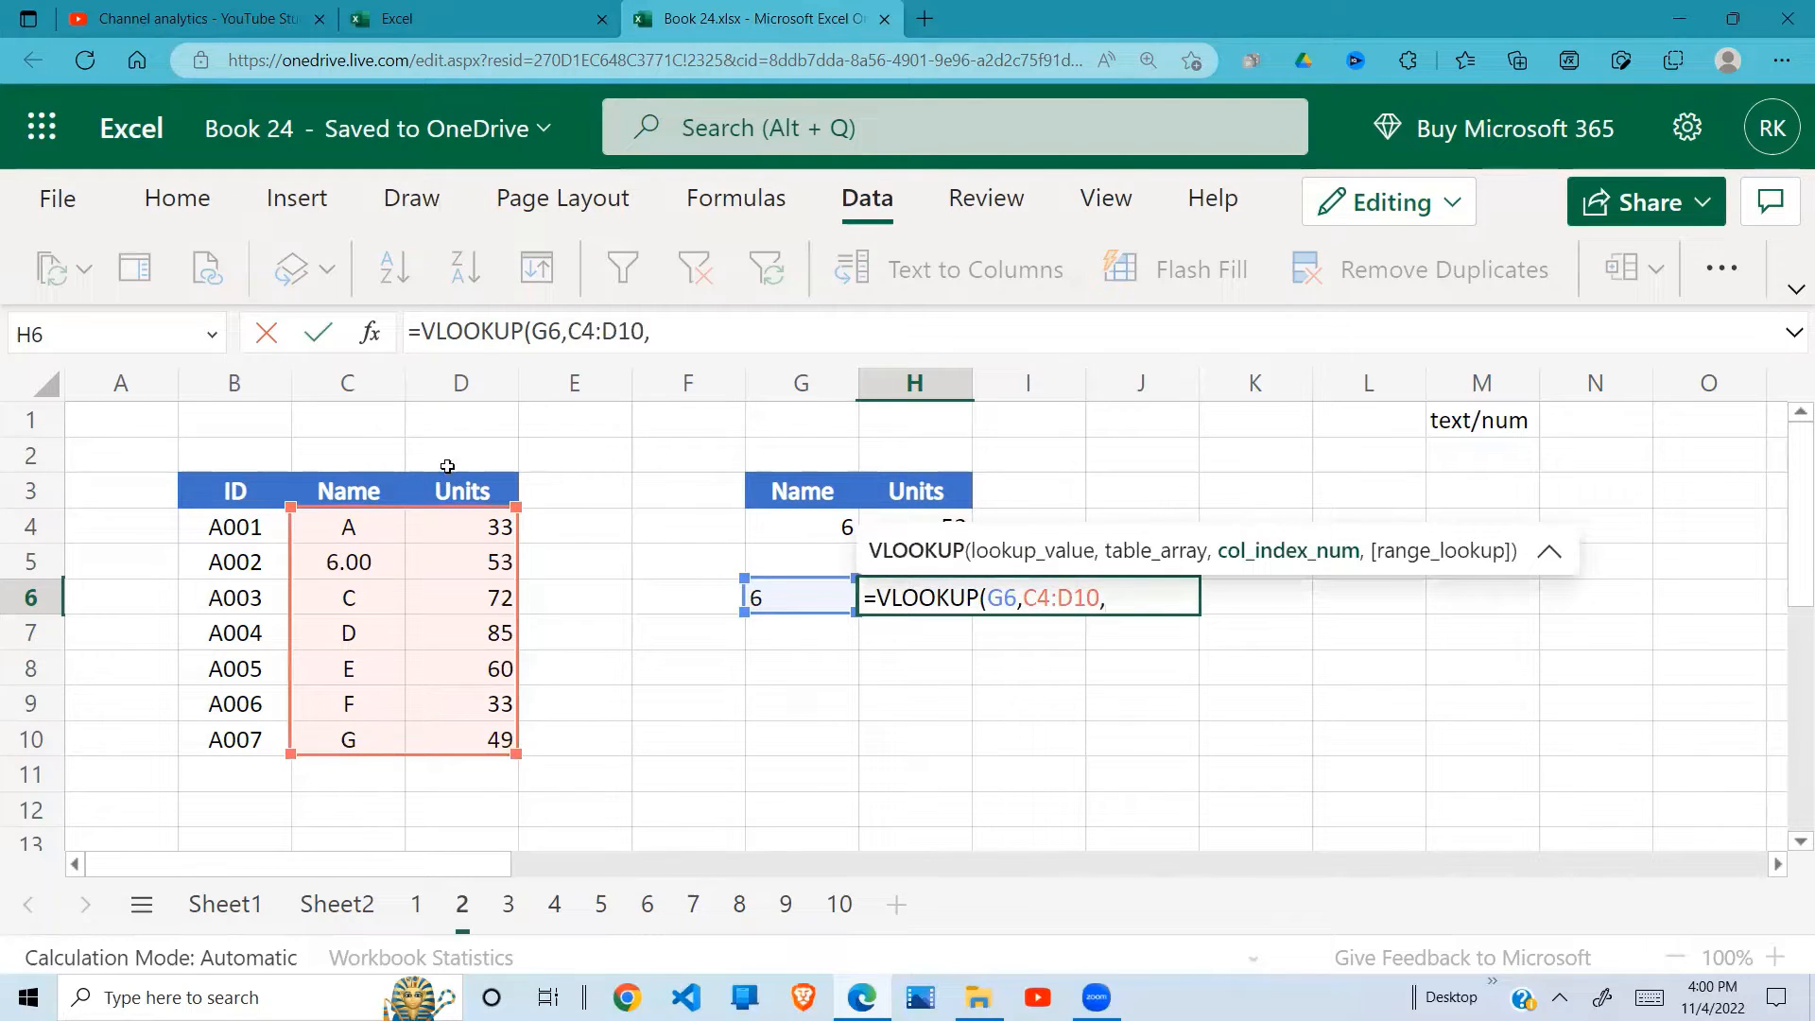
type("2,0")
key("Return")
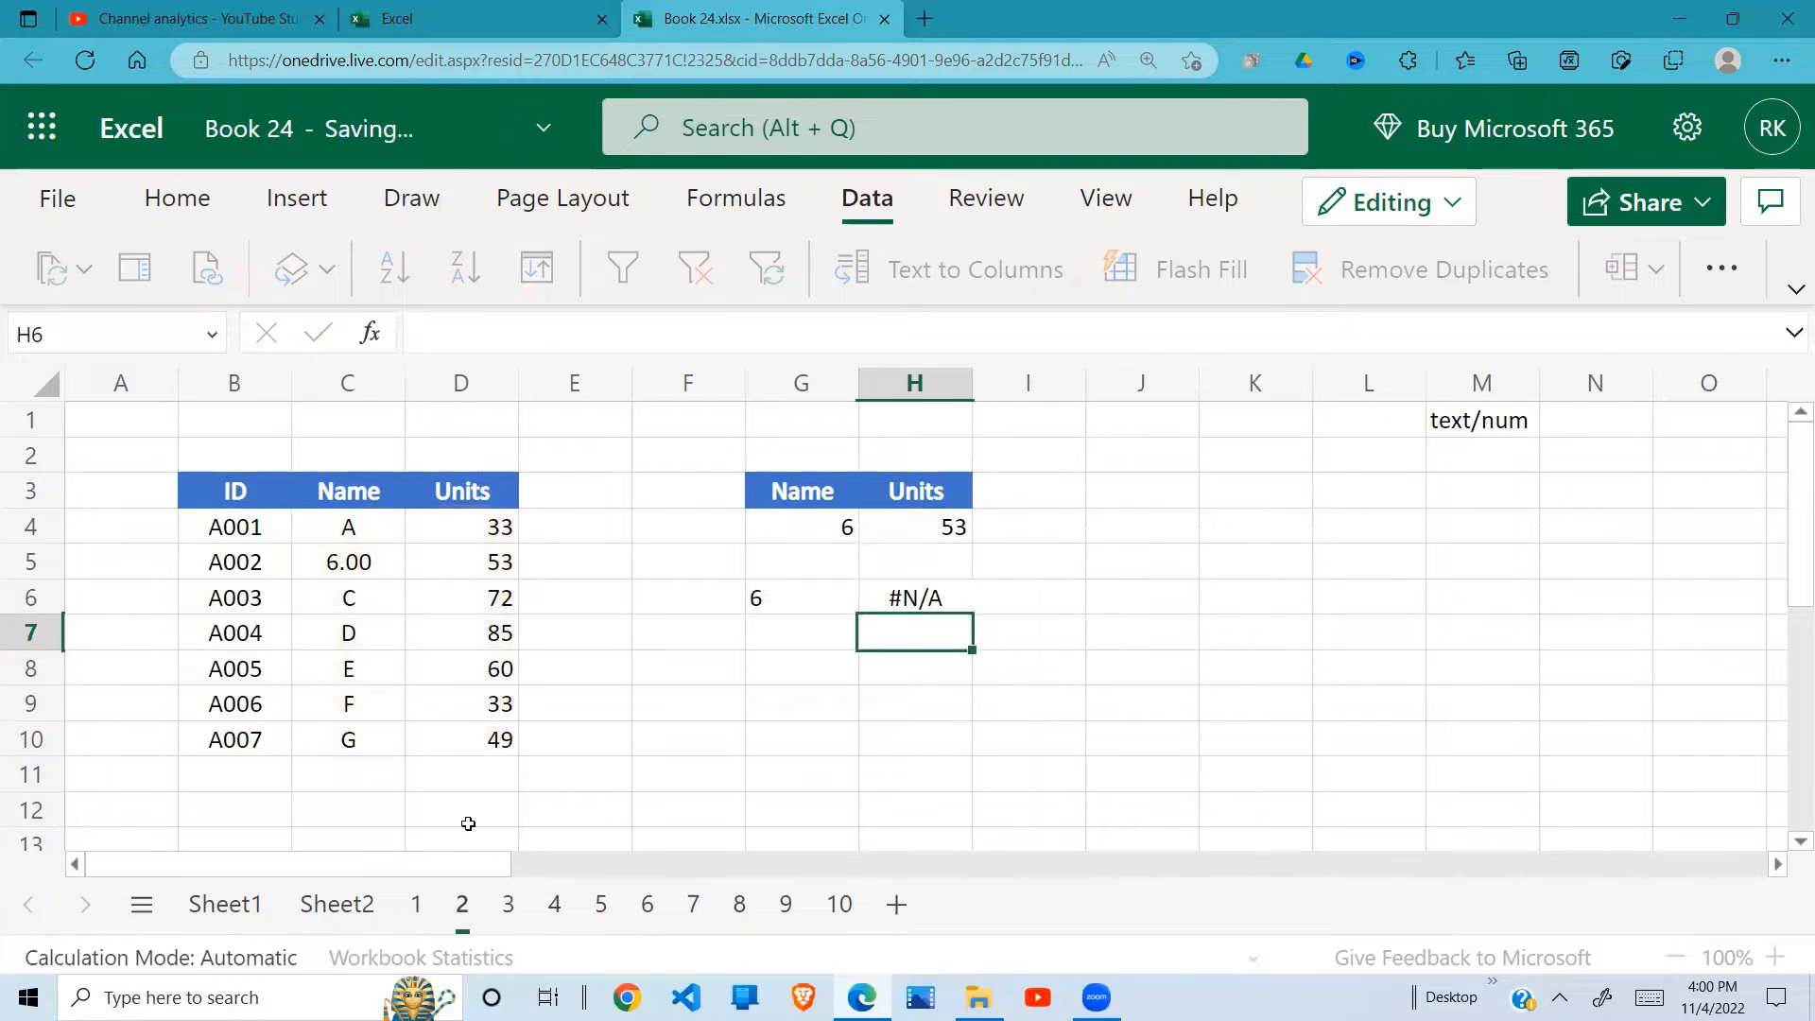
Step: Change the G6 formula to =TEXT(G4,"0.00") and compare it with the source name in C5 and the lookup in H6
left_click(956, 608)
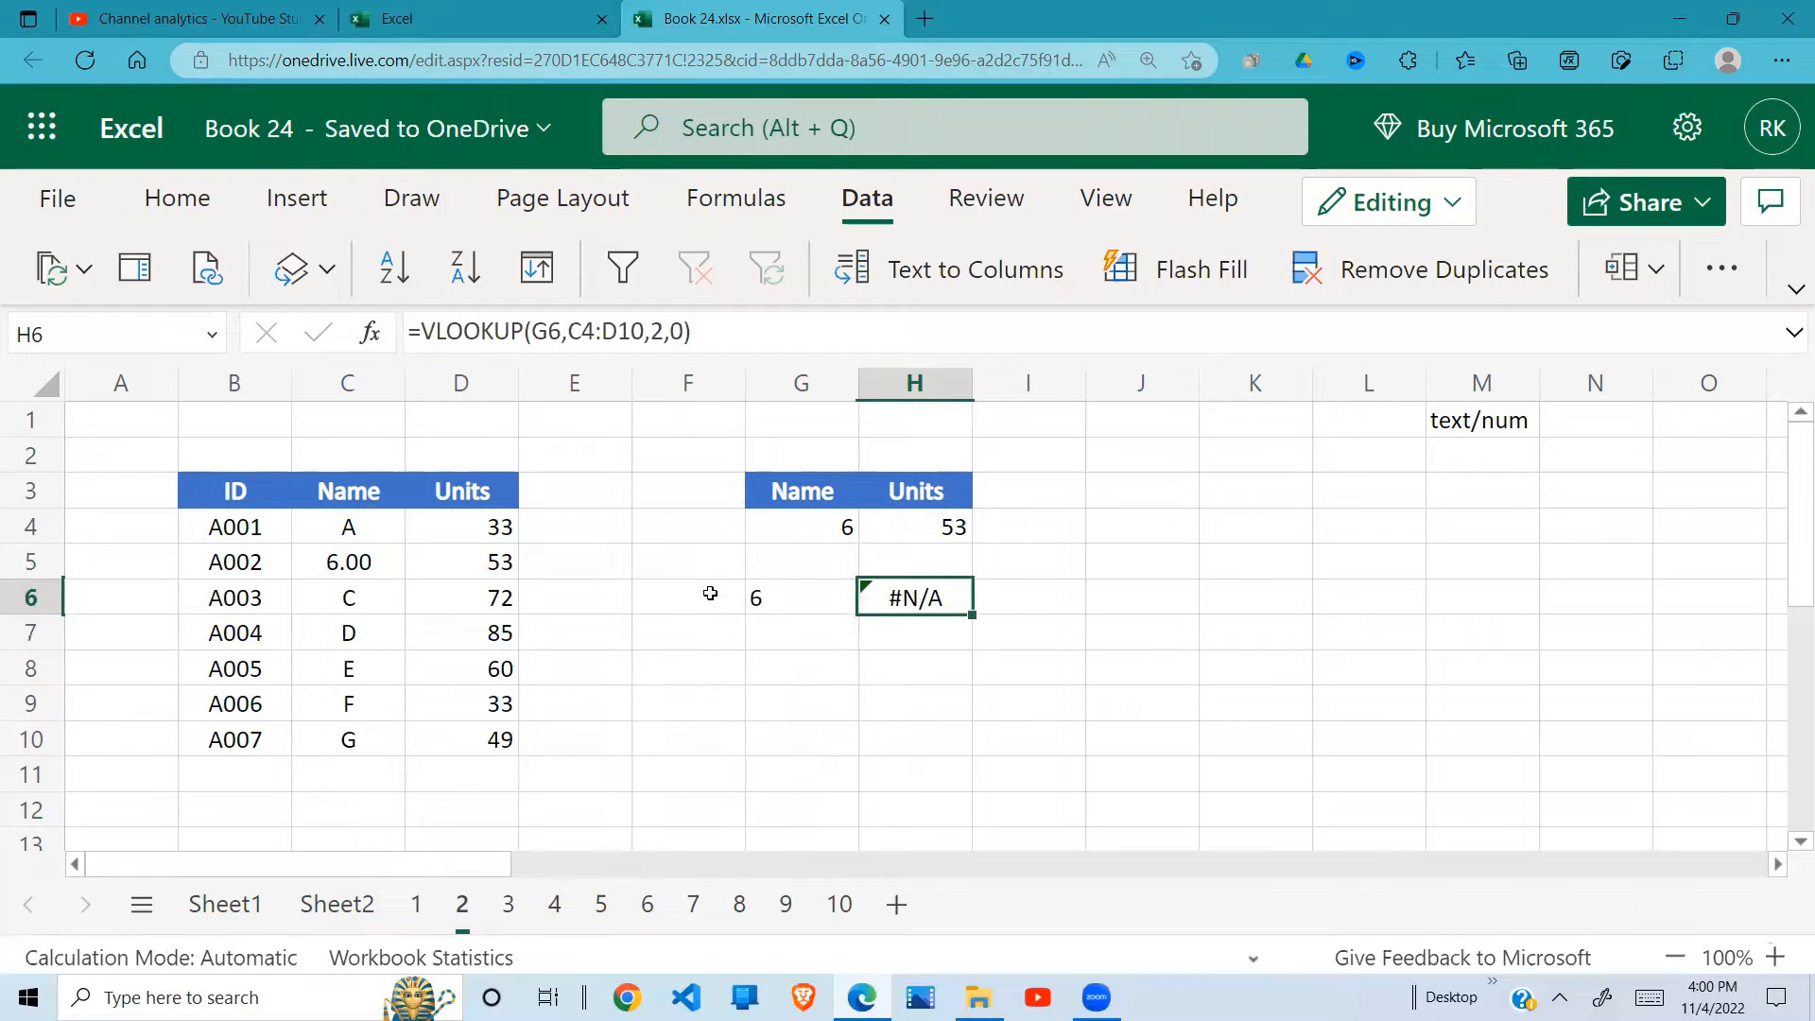
left_click(374, 562)
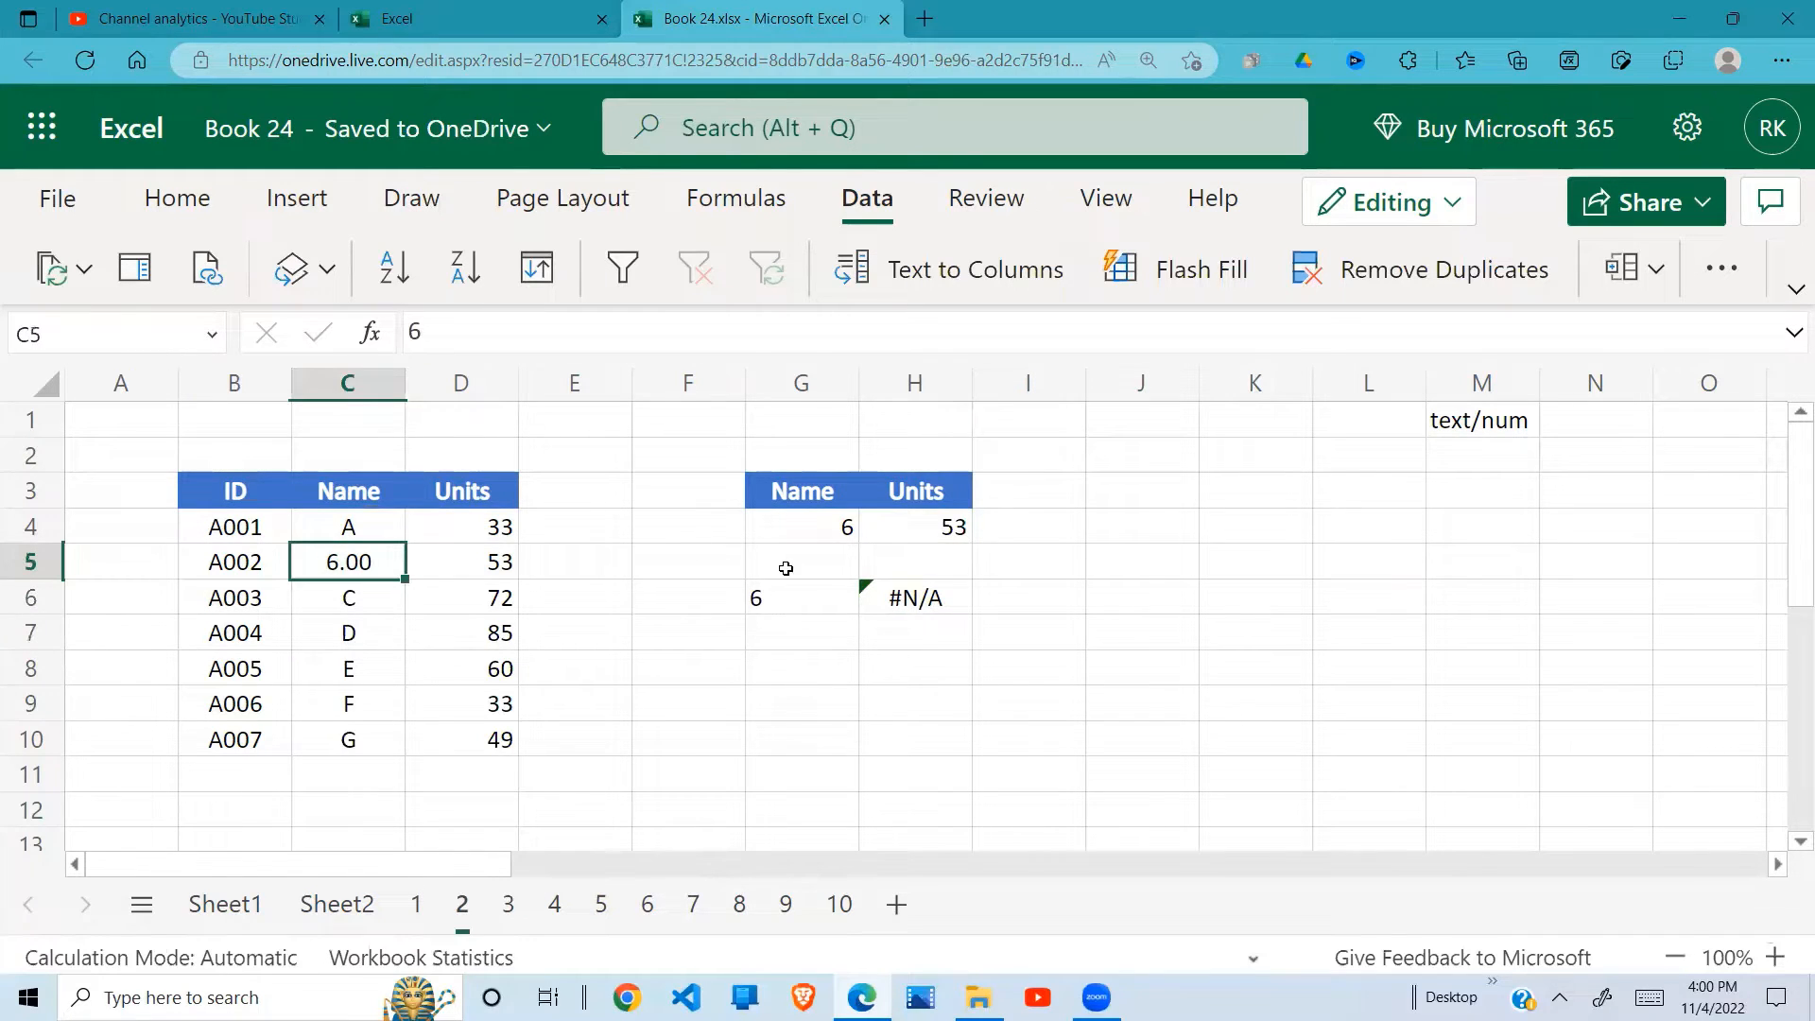
left_click(774, 601)
left_click(535, 335)
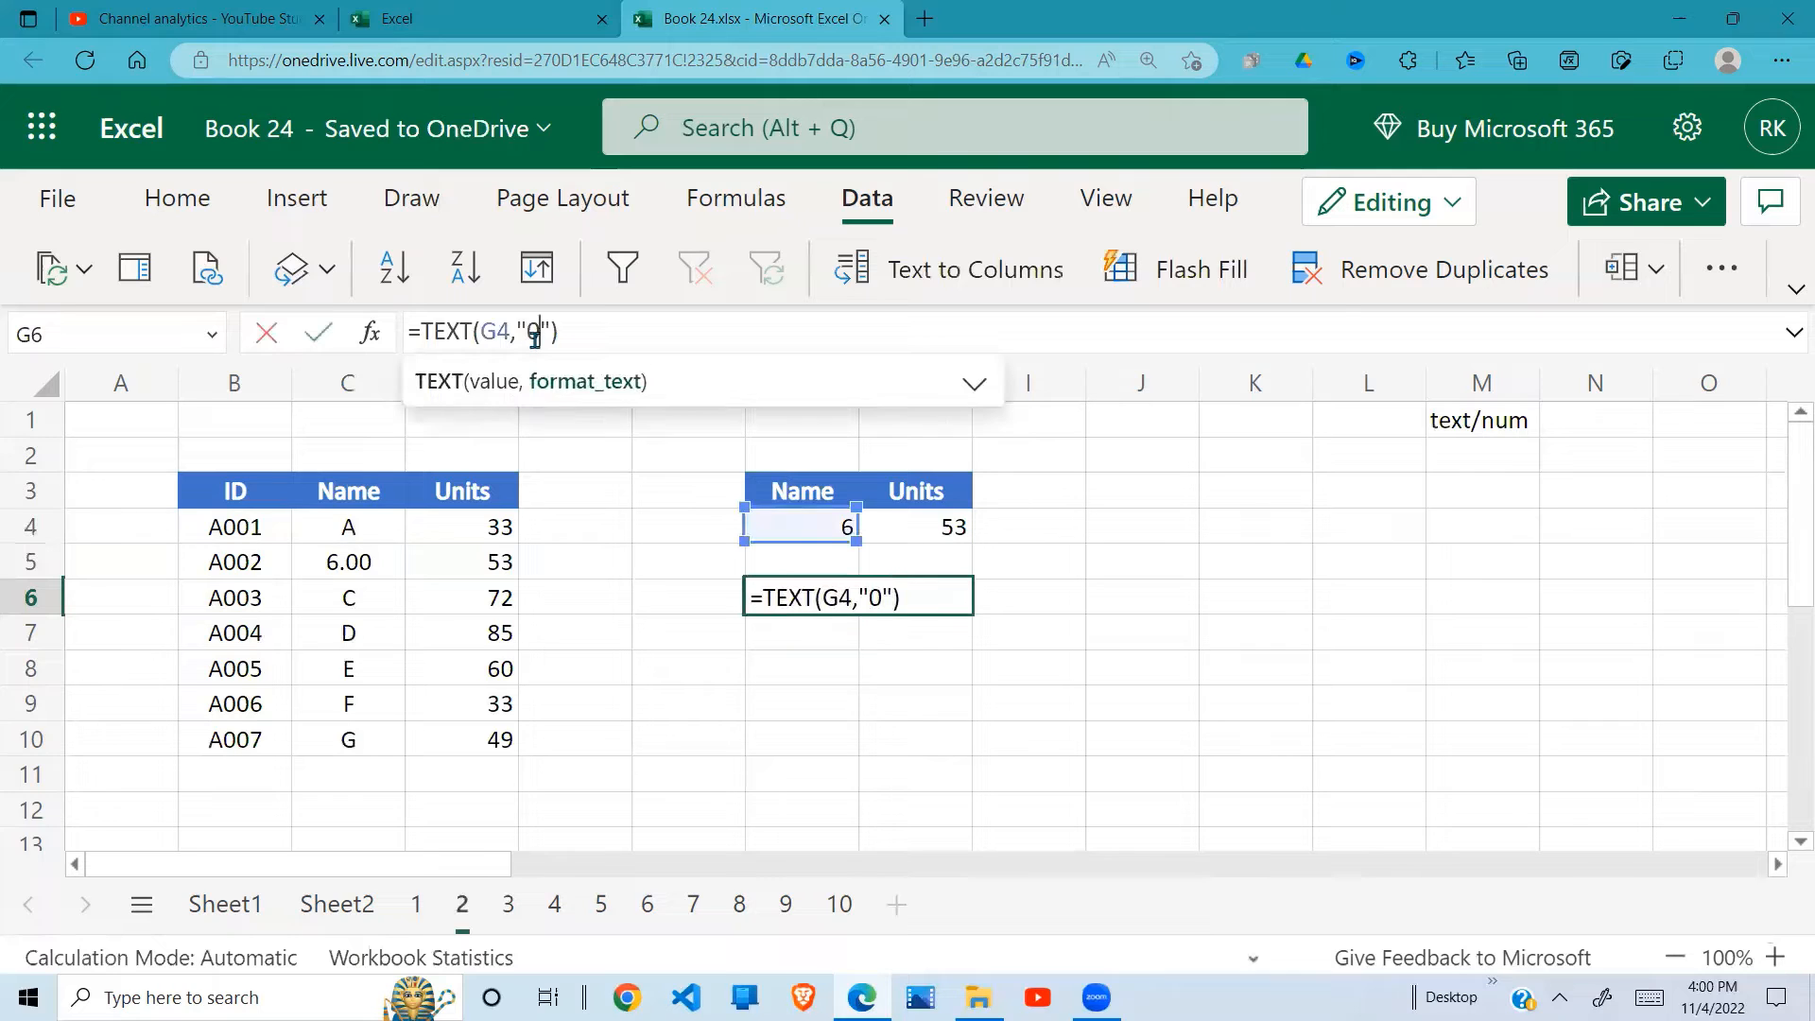
type(".00")
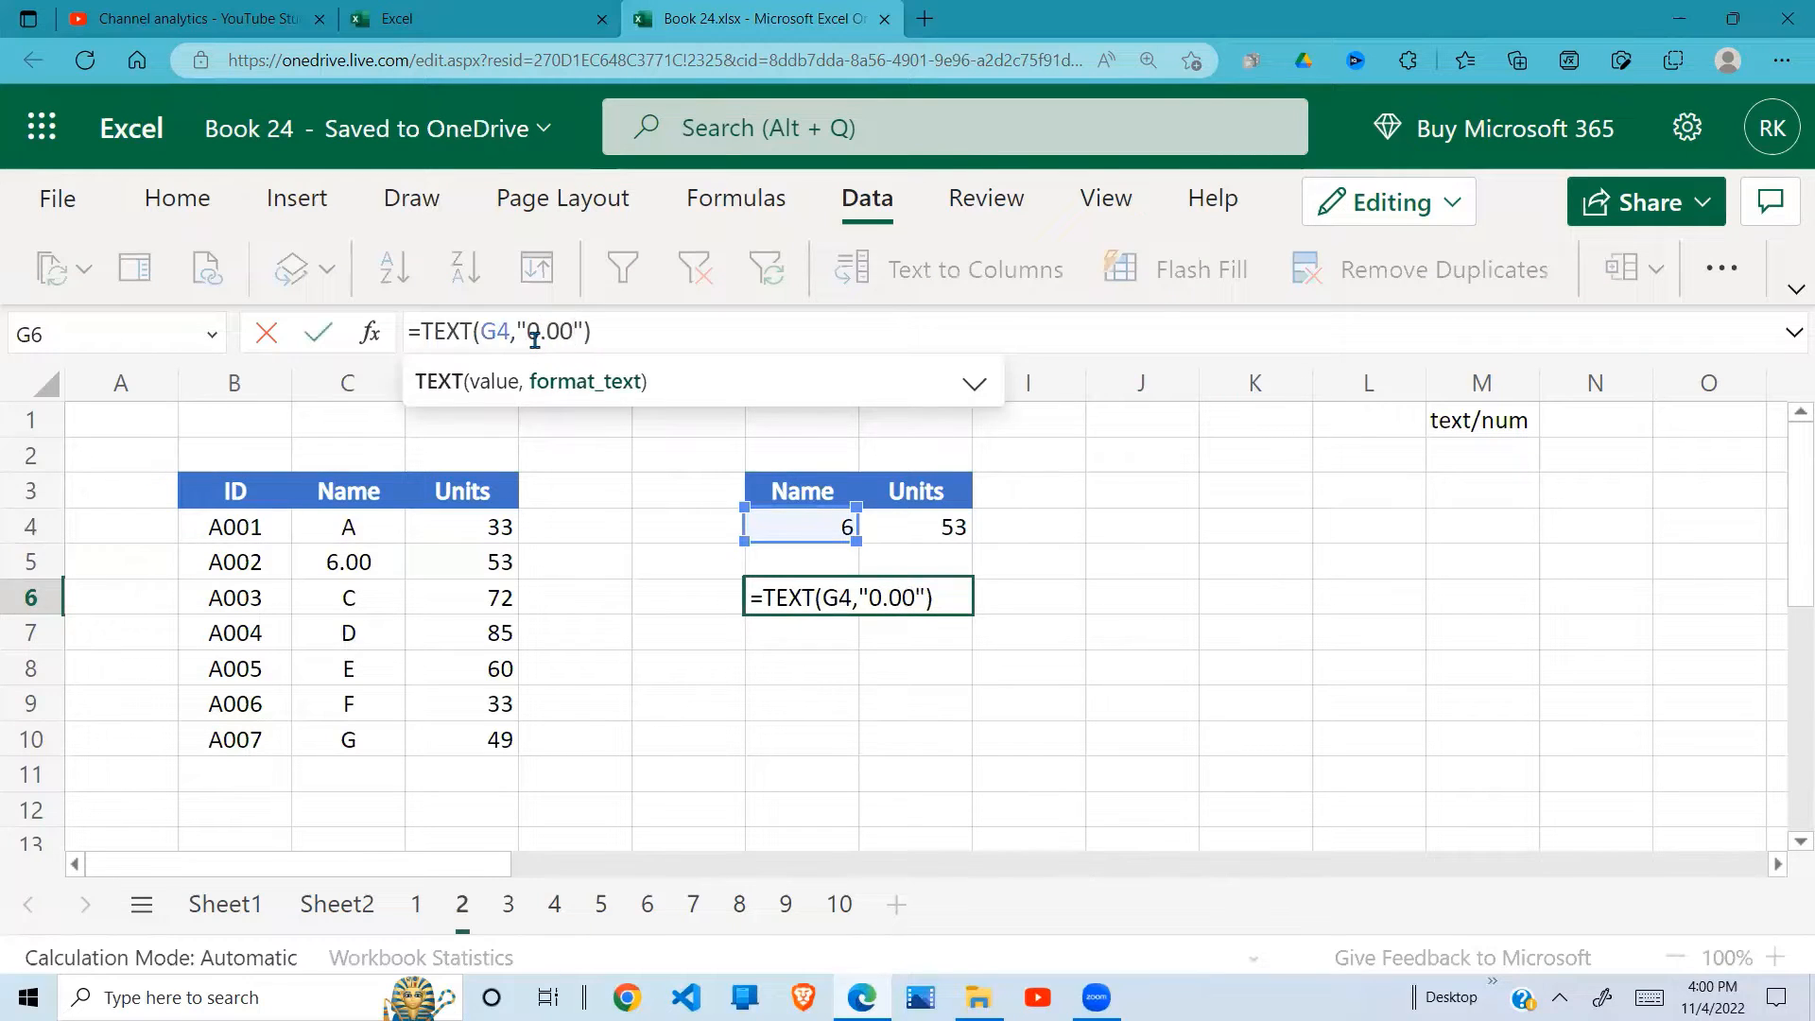
key("Return")
left_click(921, 603)
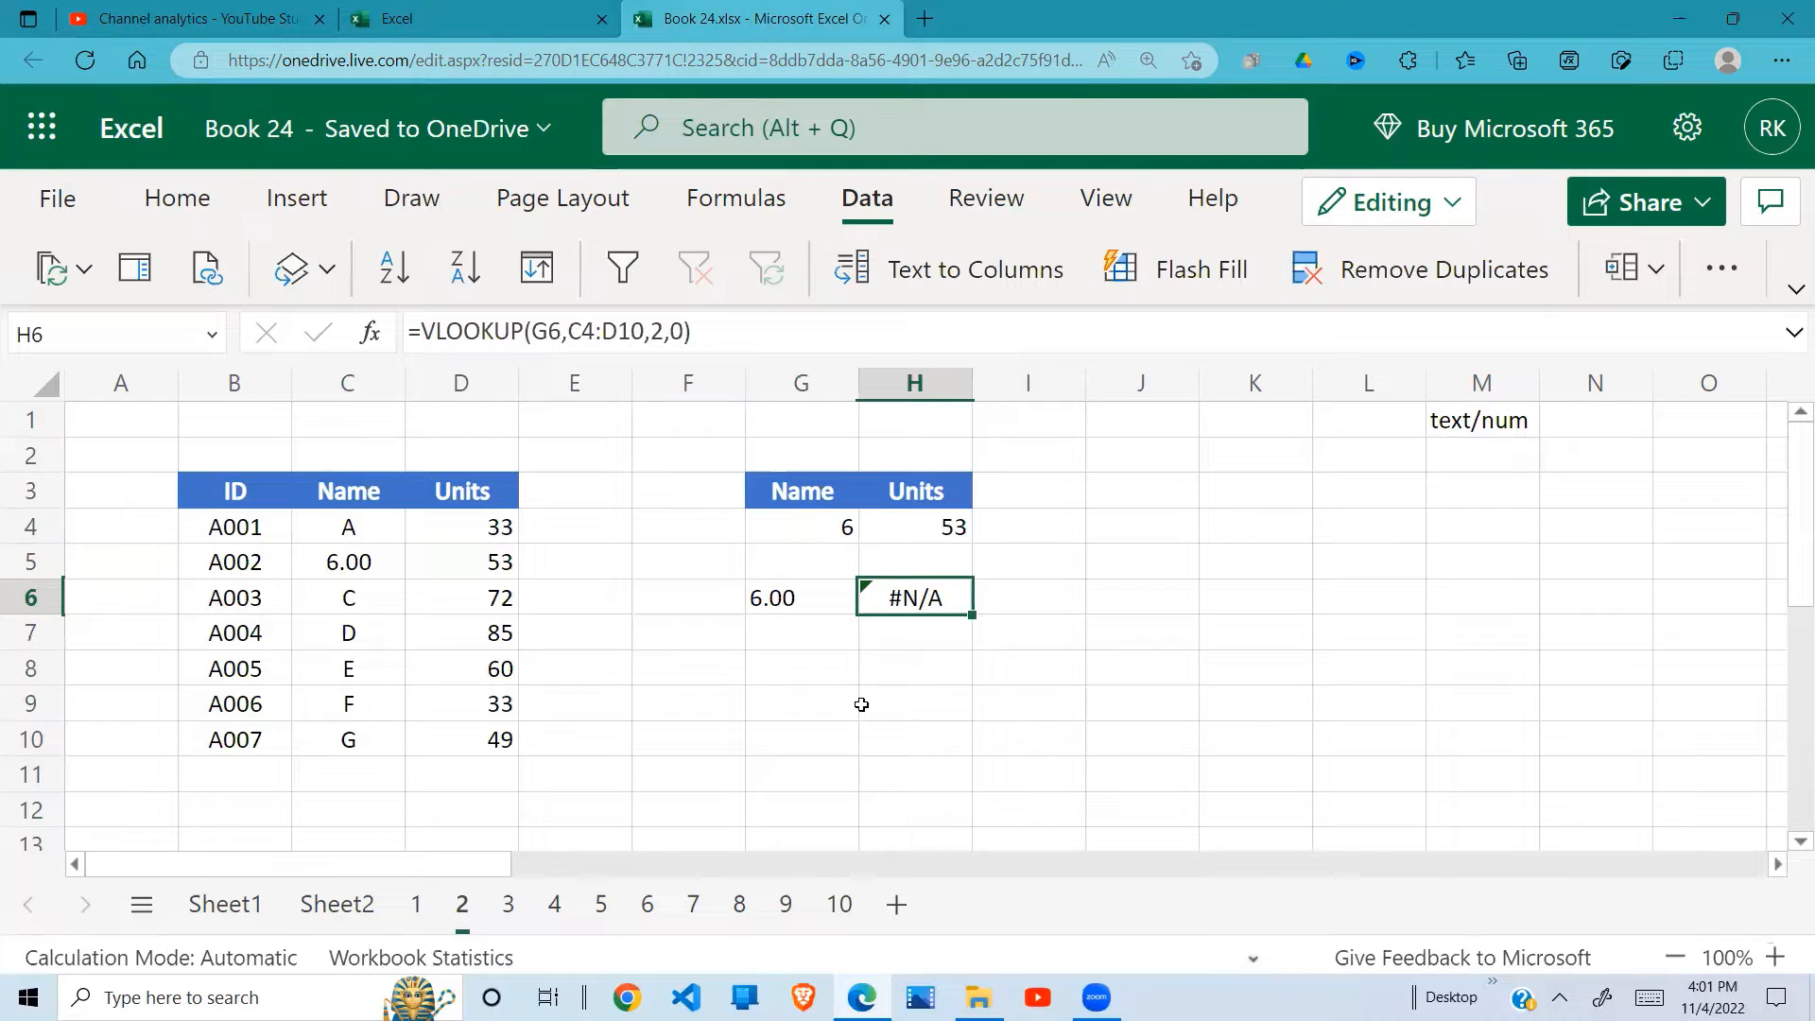
left_click(794, 598)
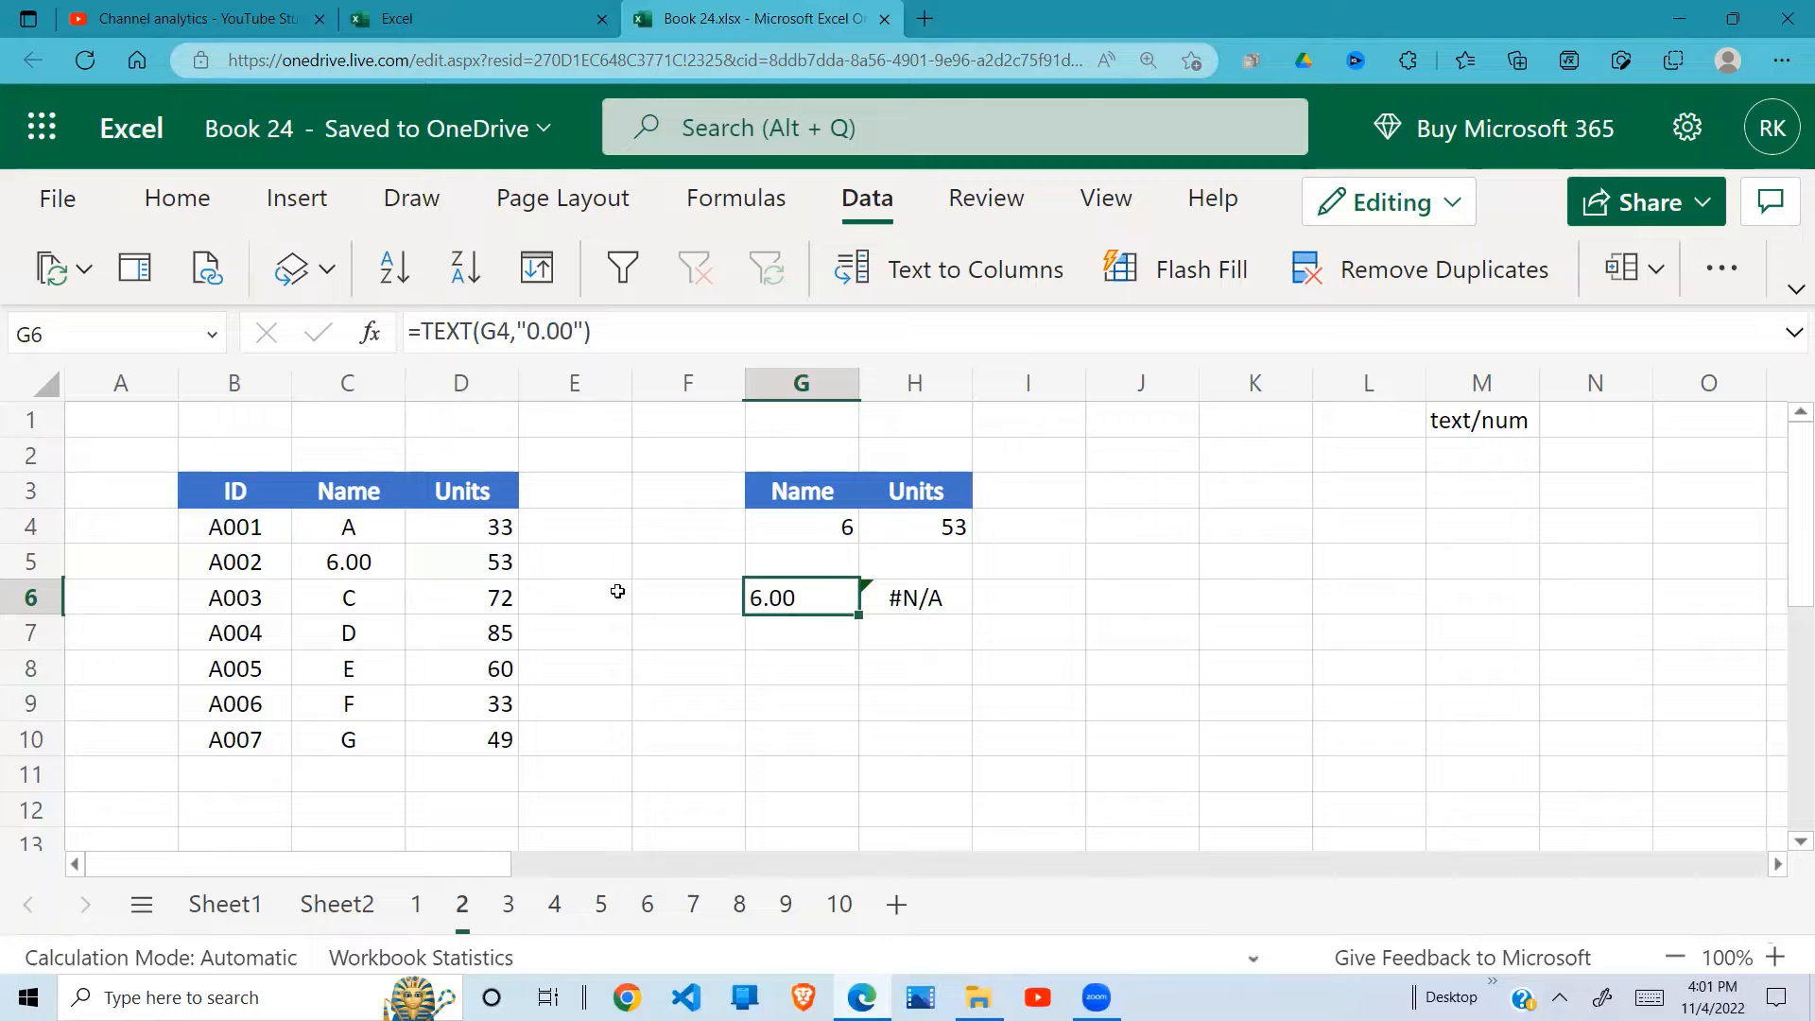
left_click(360, 565)
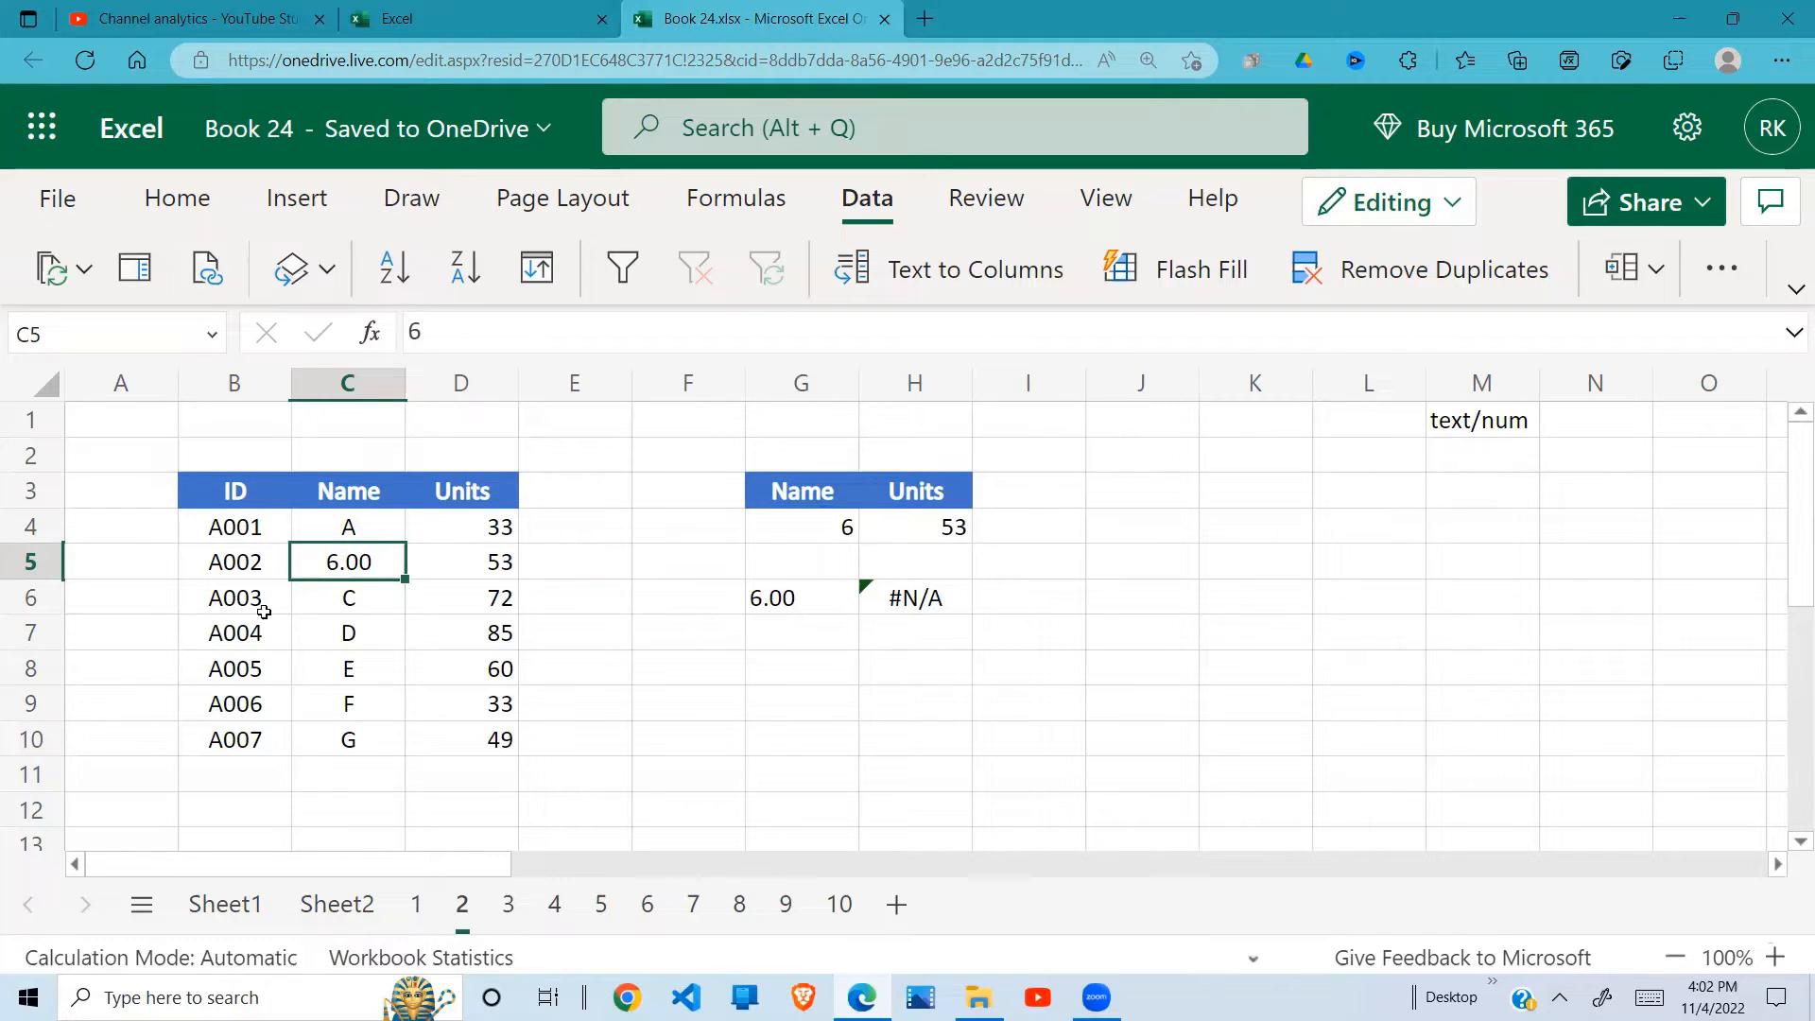
Step: Replace the TEXT formula in G6 with the direct reference =G4 and check the lookup in H6
left_click(803, 589)
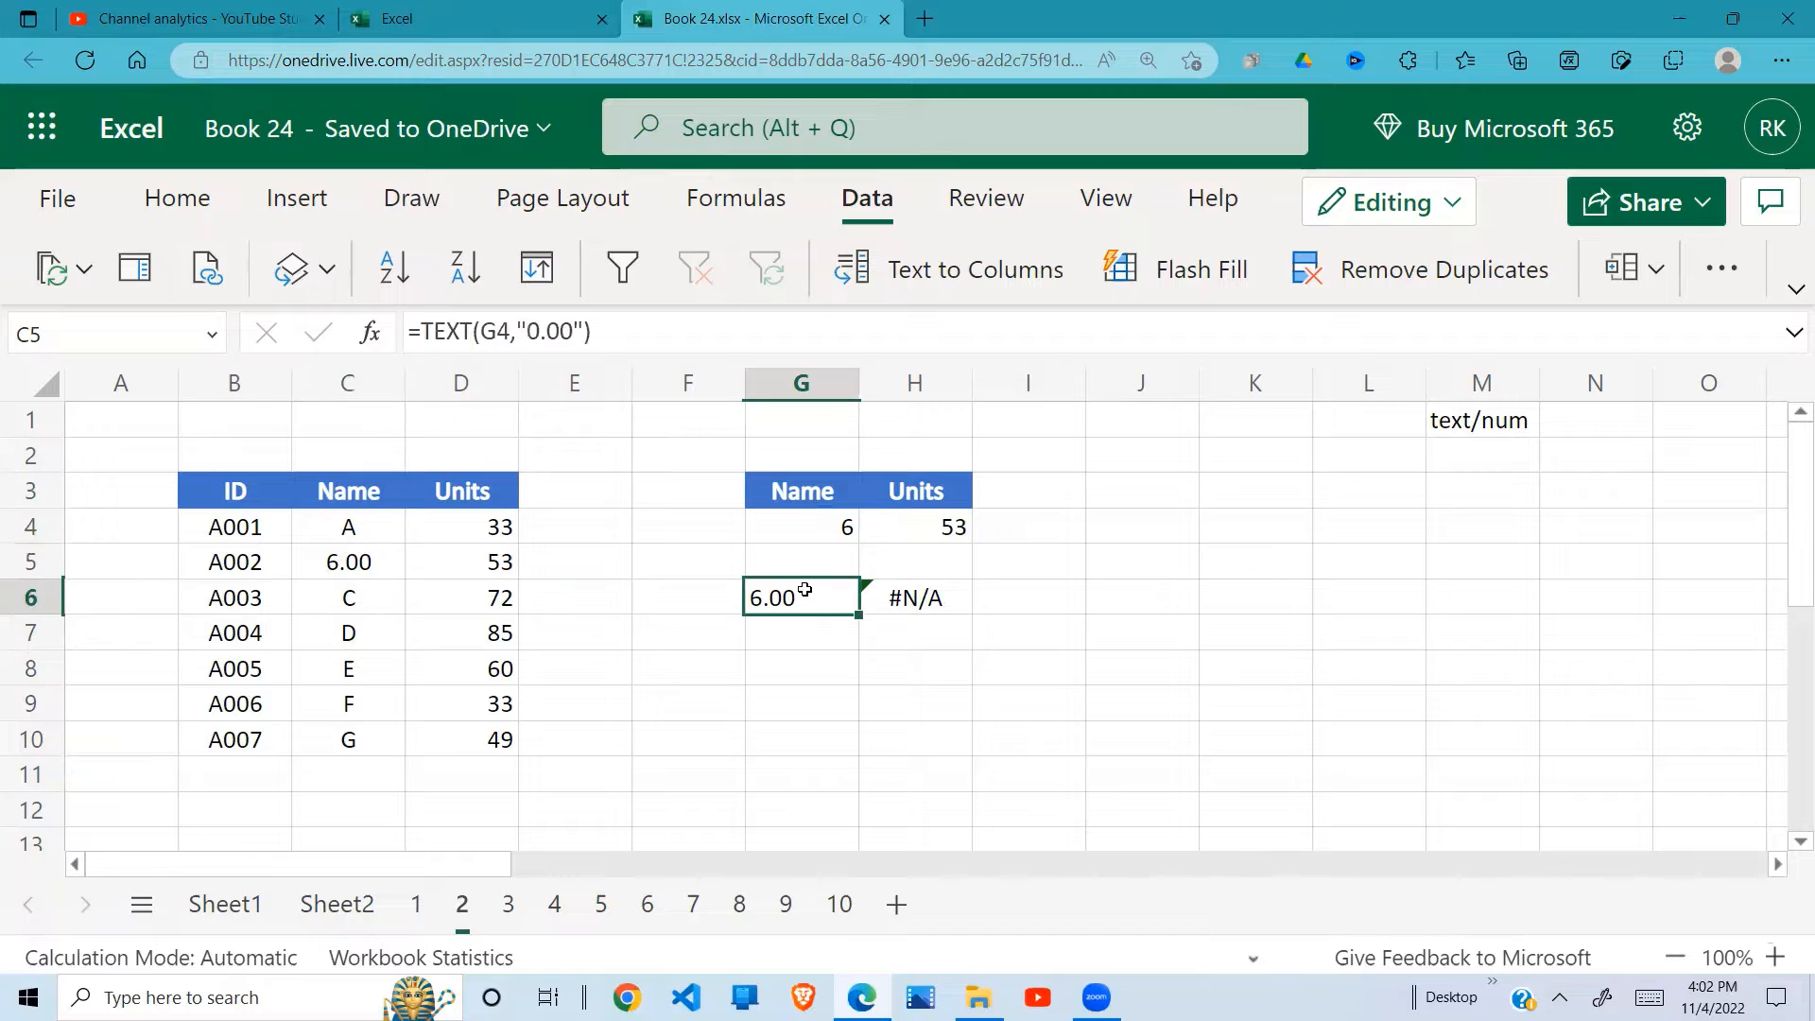
left_click(602, 324)
key("BackSpace")
key("BackSpace")
key("BackSpace")
key("BackSpace")
key("BackSpace")
key("BackSpace")
key("BackSpace")
key("BackSpace")
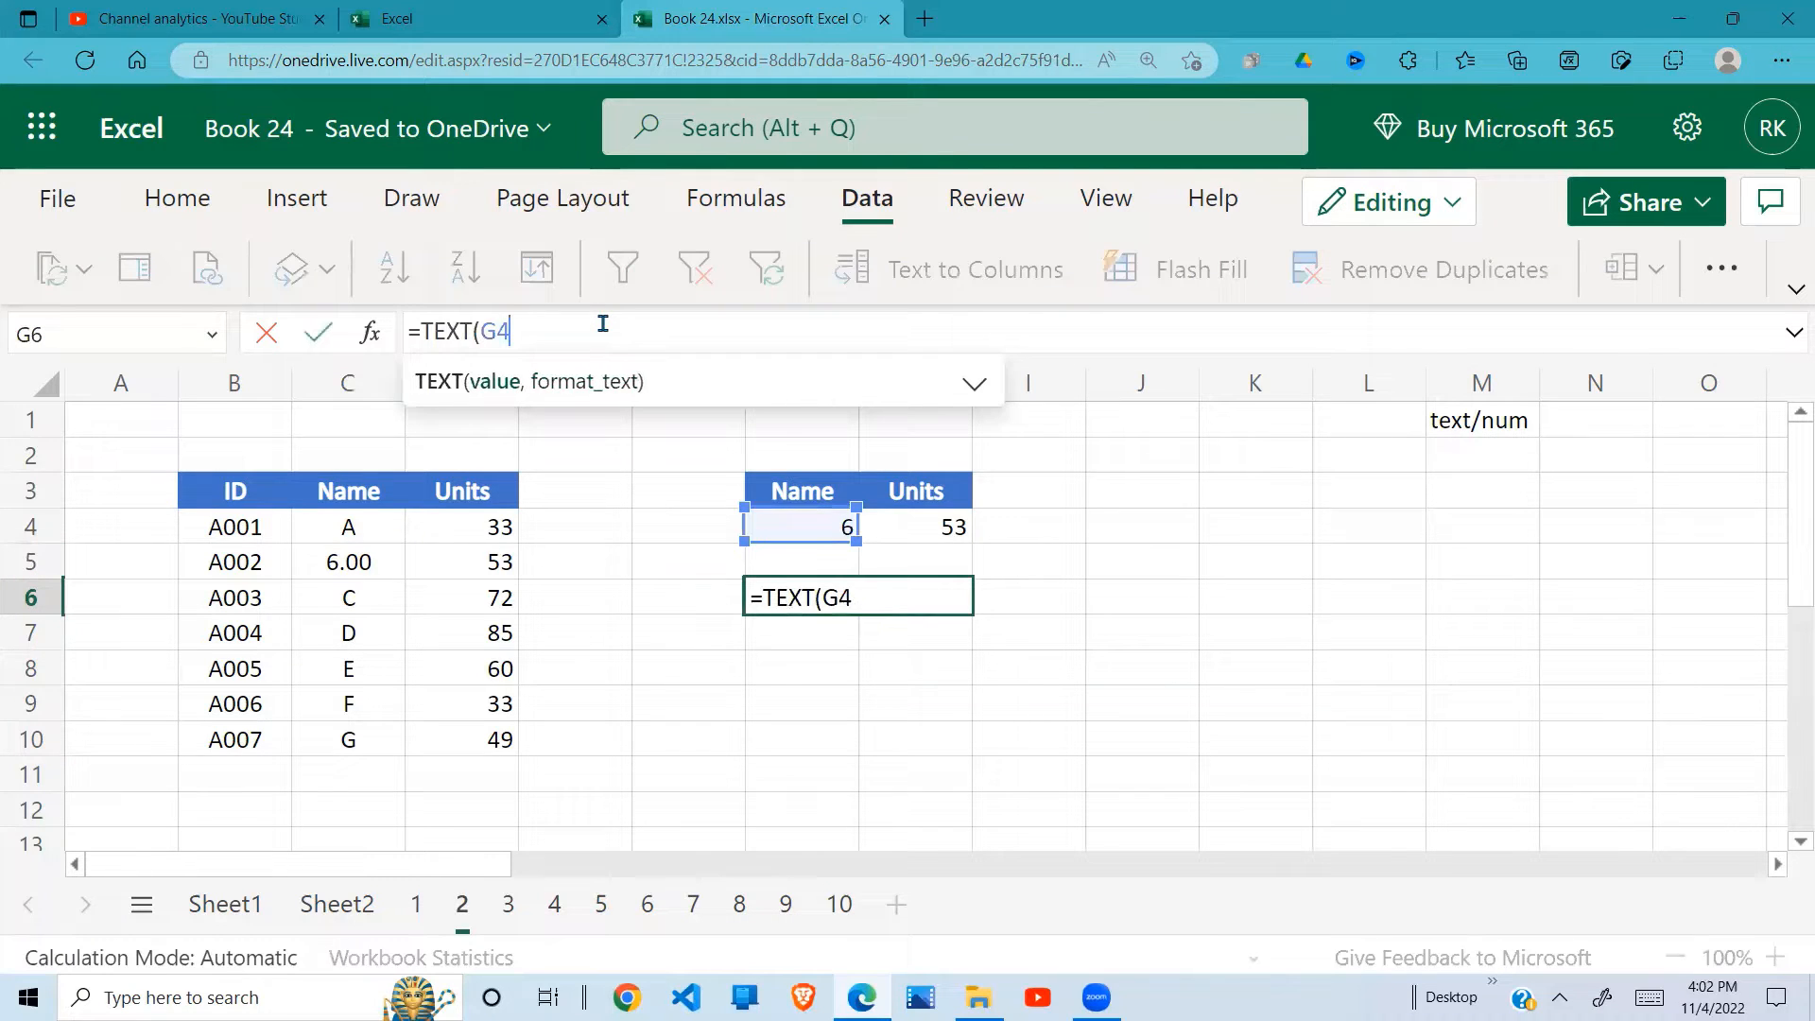
key("BackSpace")
key("BackSpace")
key("BackSpace")
key("BackSpace")
key("BackSpace")
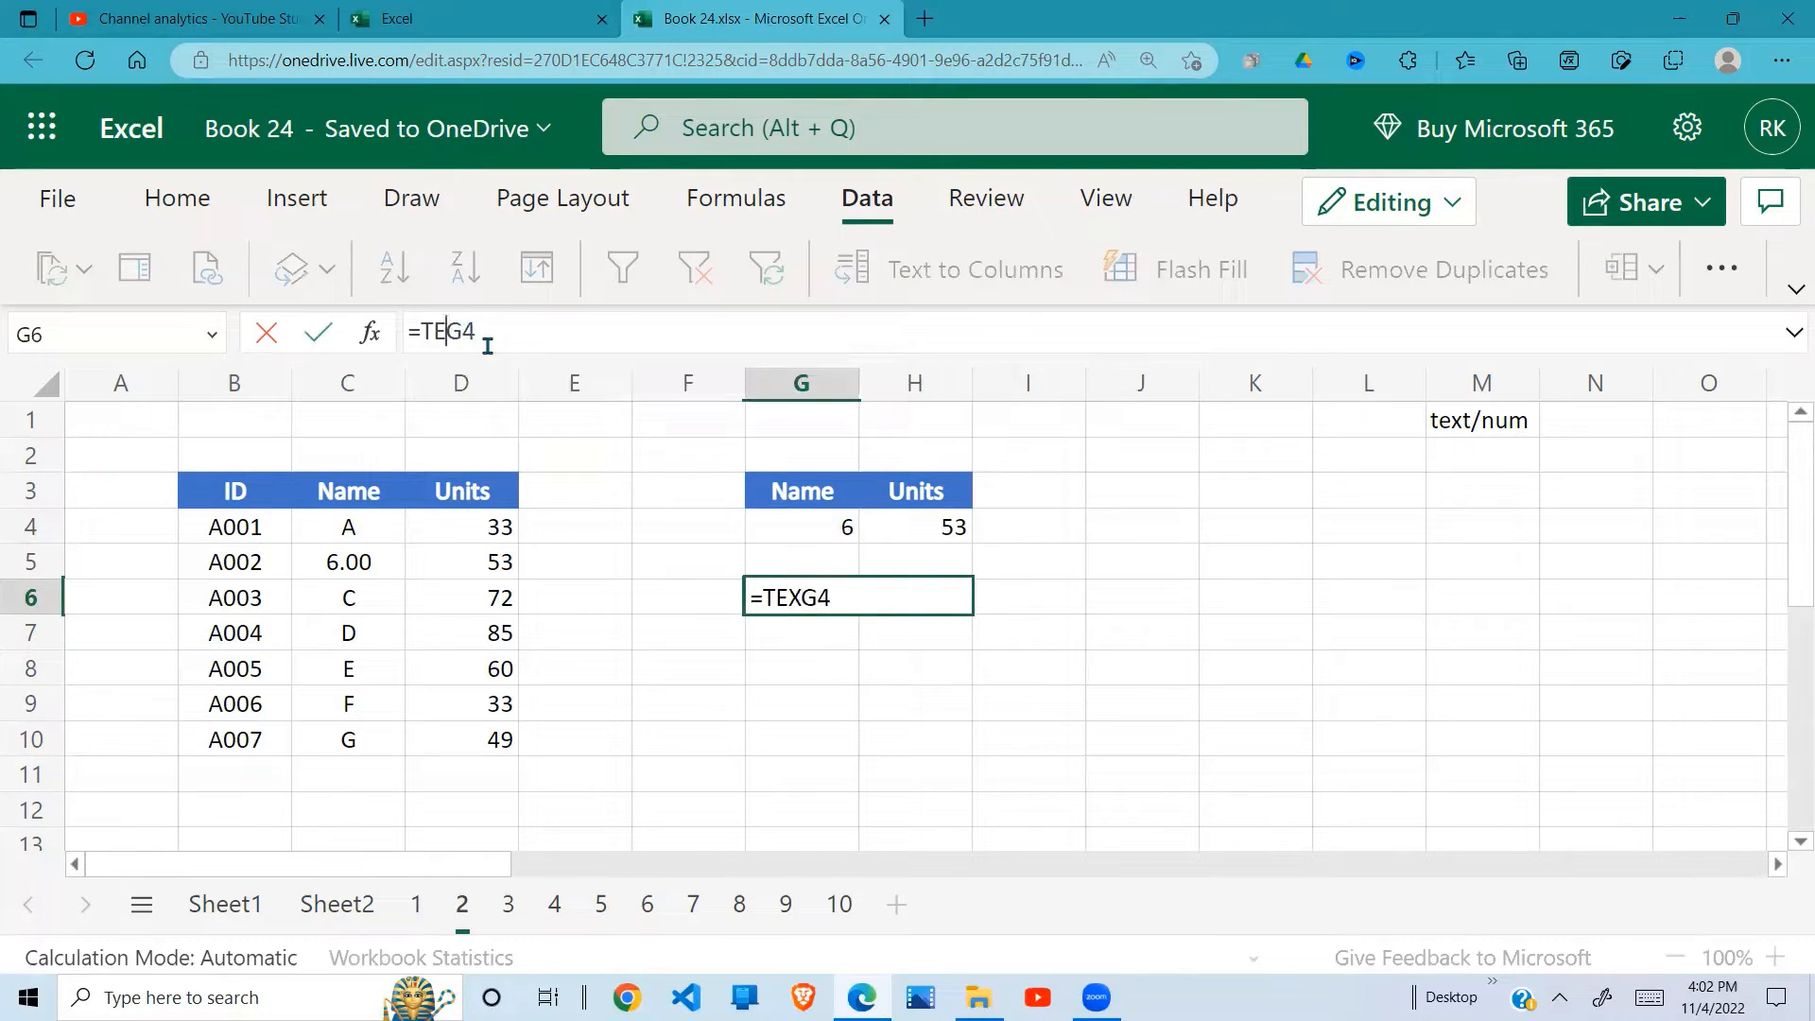
key("BackSpace")
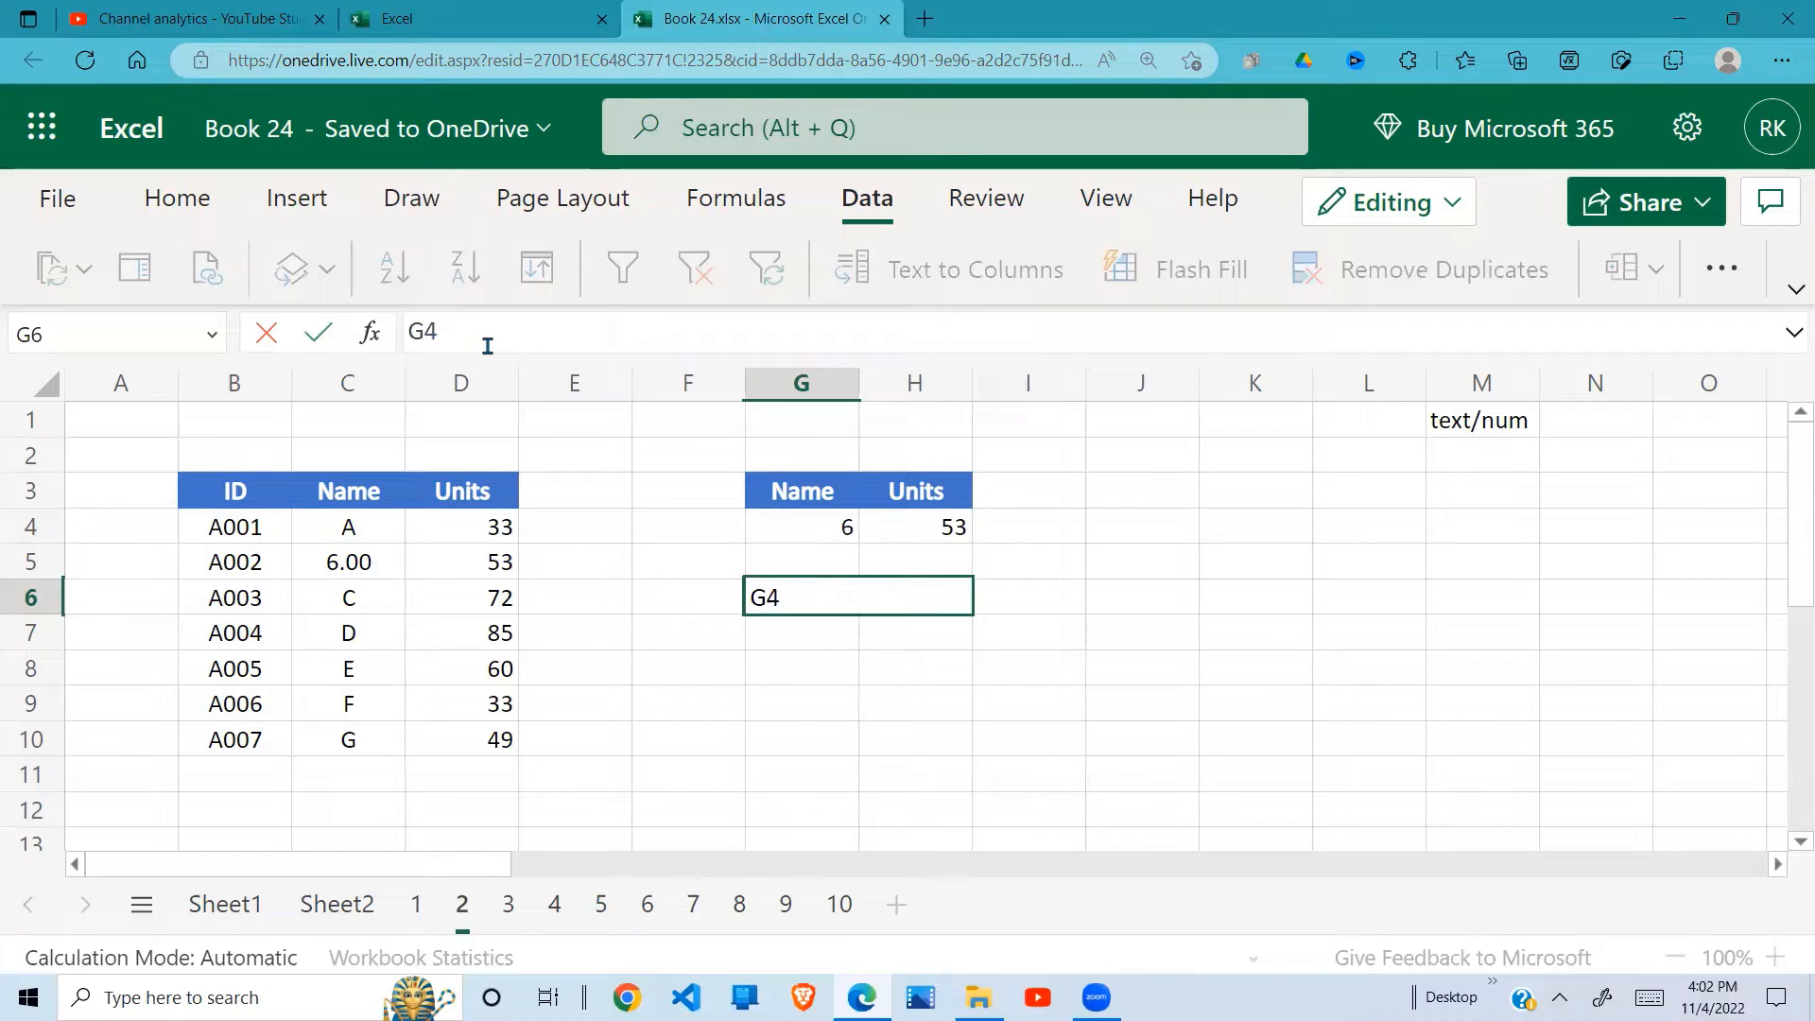
type("=")
key("Return")
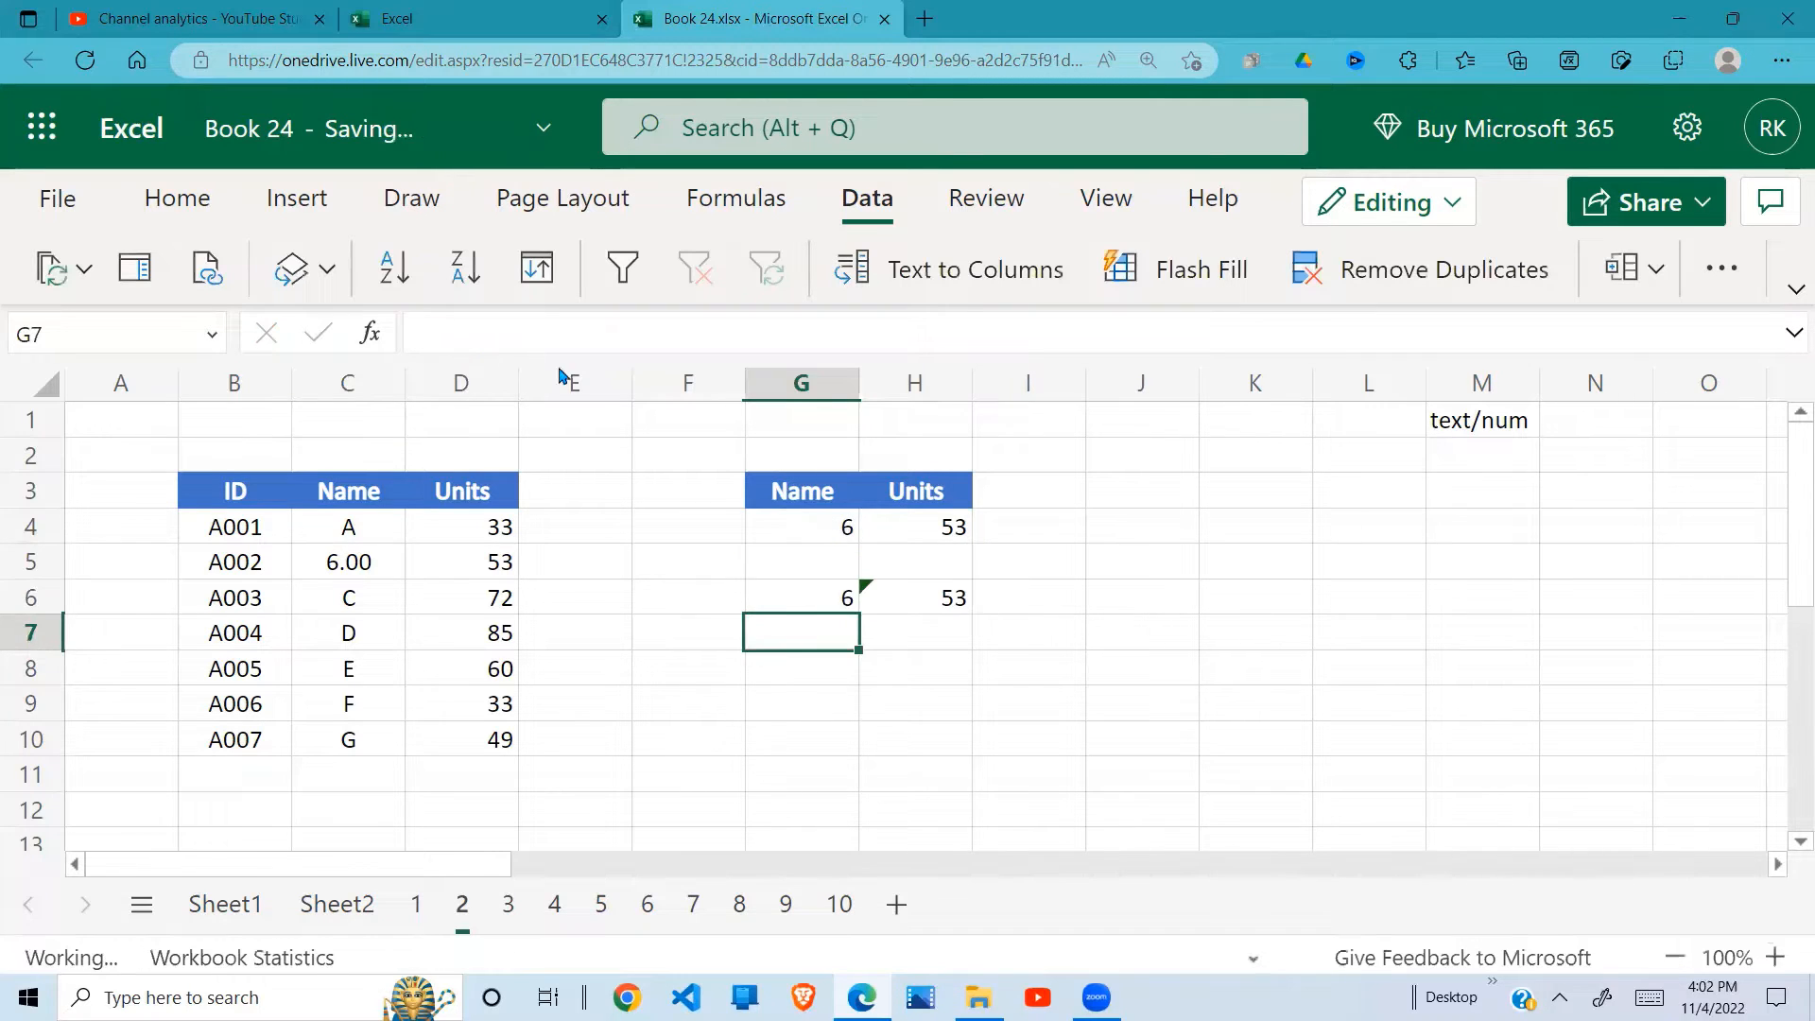
left_click(956, 600)
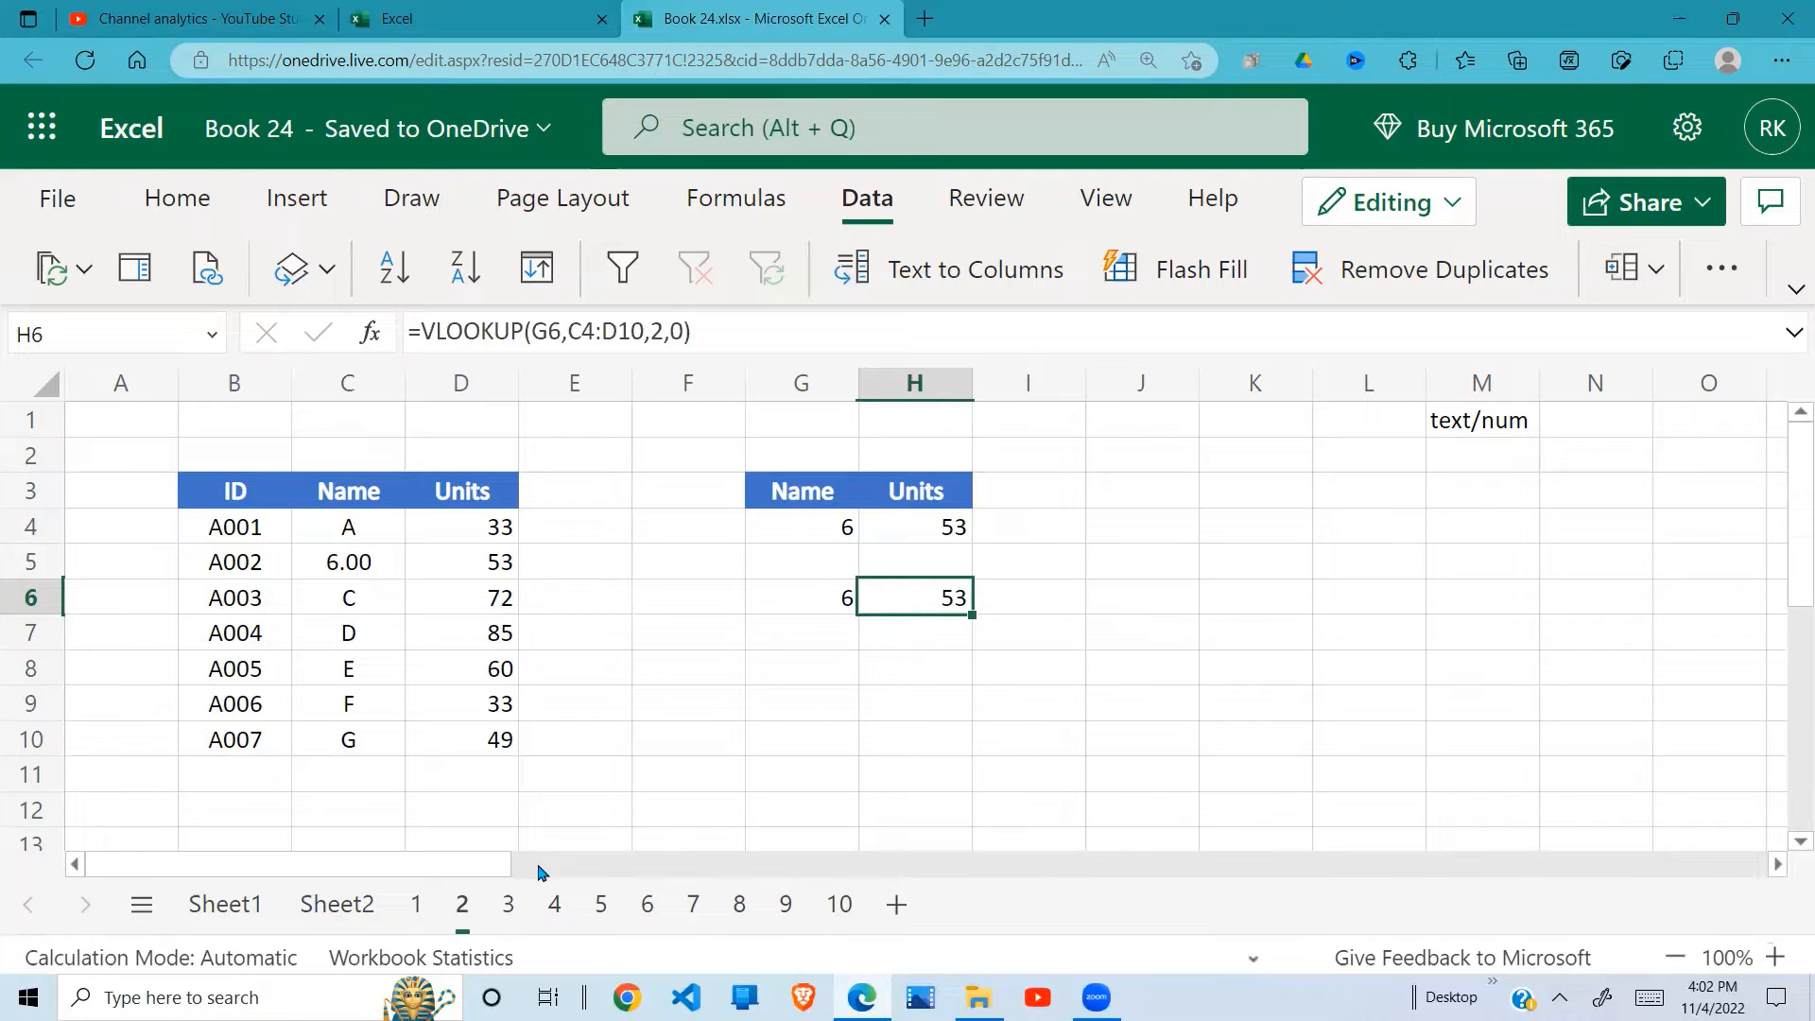
Step: Open sheet 3 and enter =VLOOKUP(H4,D4:E11,2,0) in I4 to look up the units for the first name
left_click(515, 915)
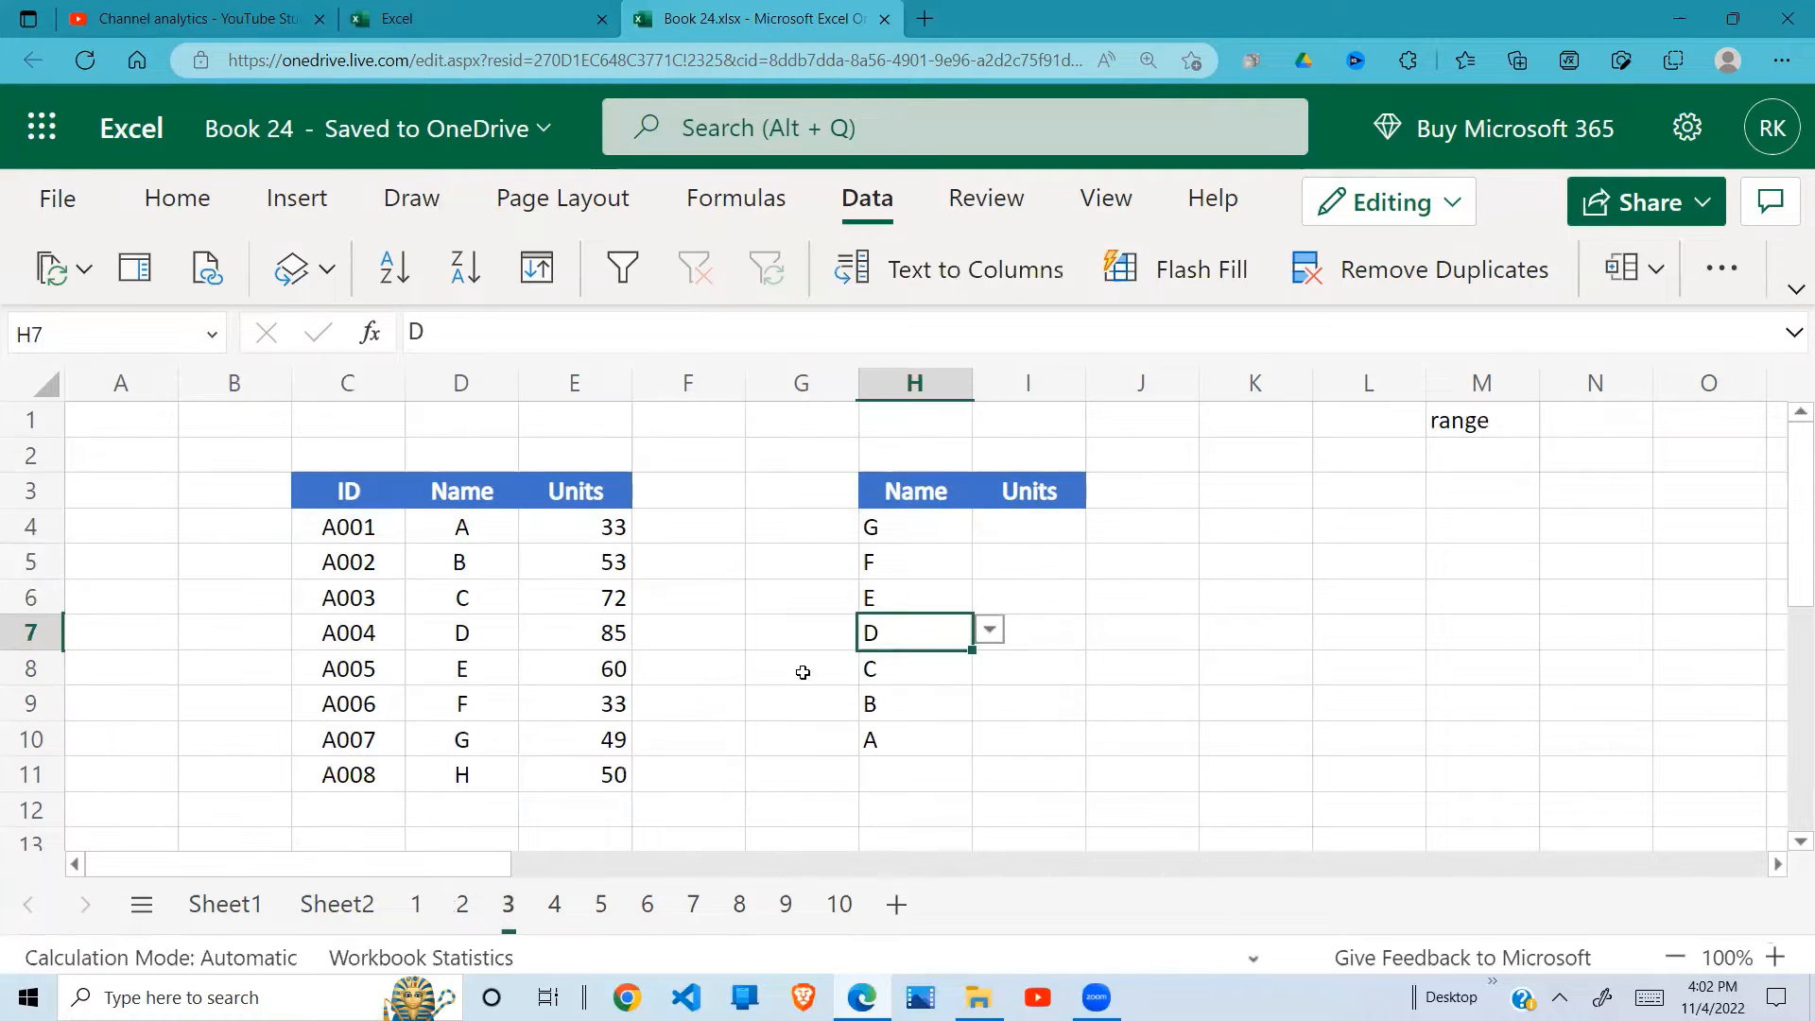
left_click(800, 668)
left_click(941, 527)
left_click(1066, 527)
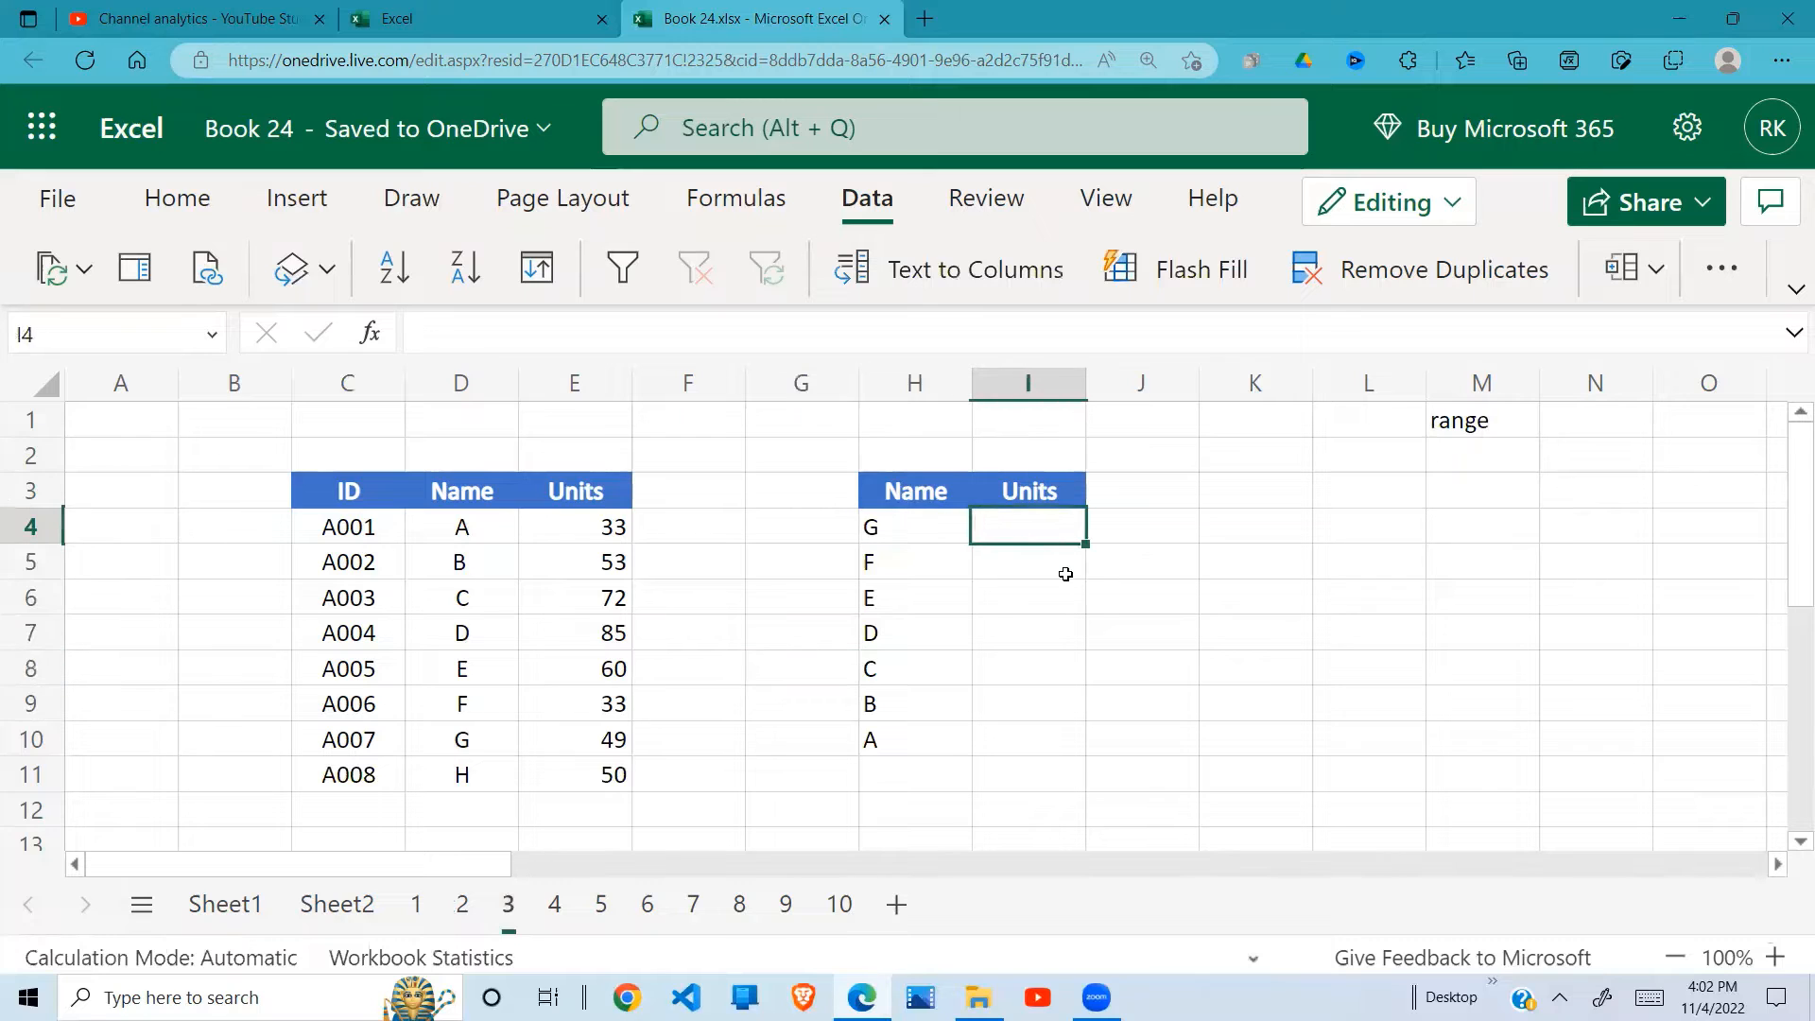
type("=V")
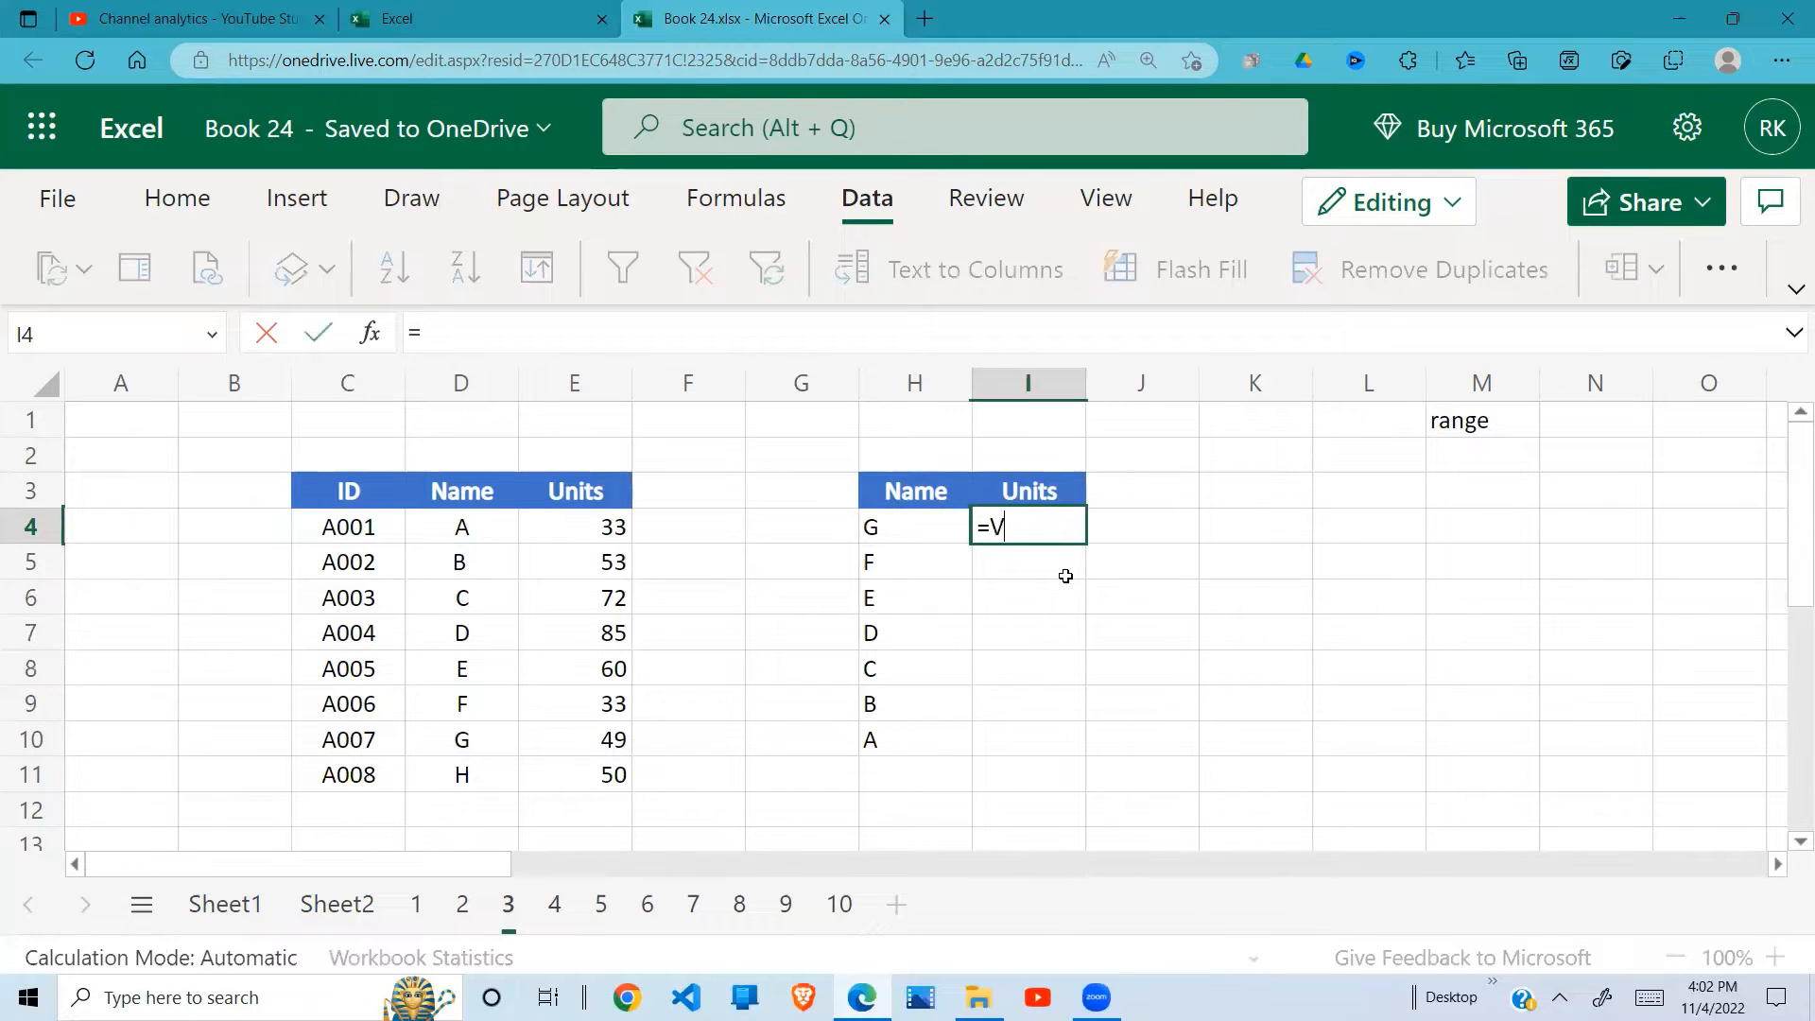
type("LOOKUP")
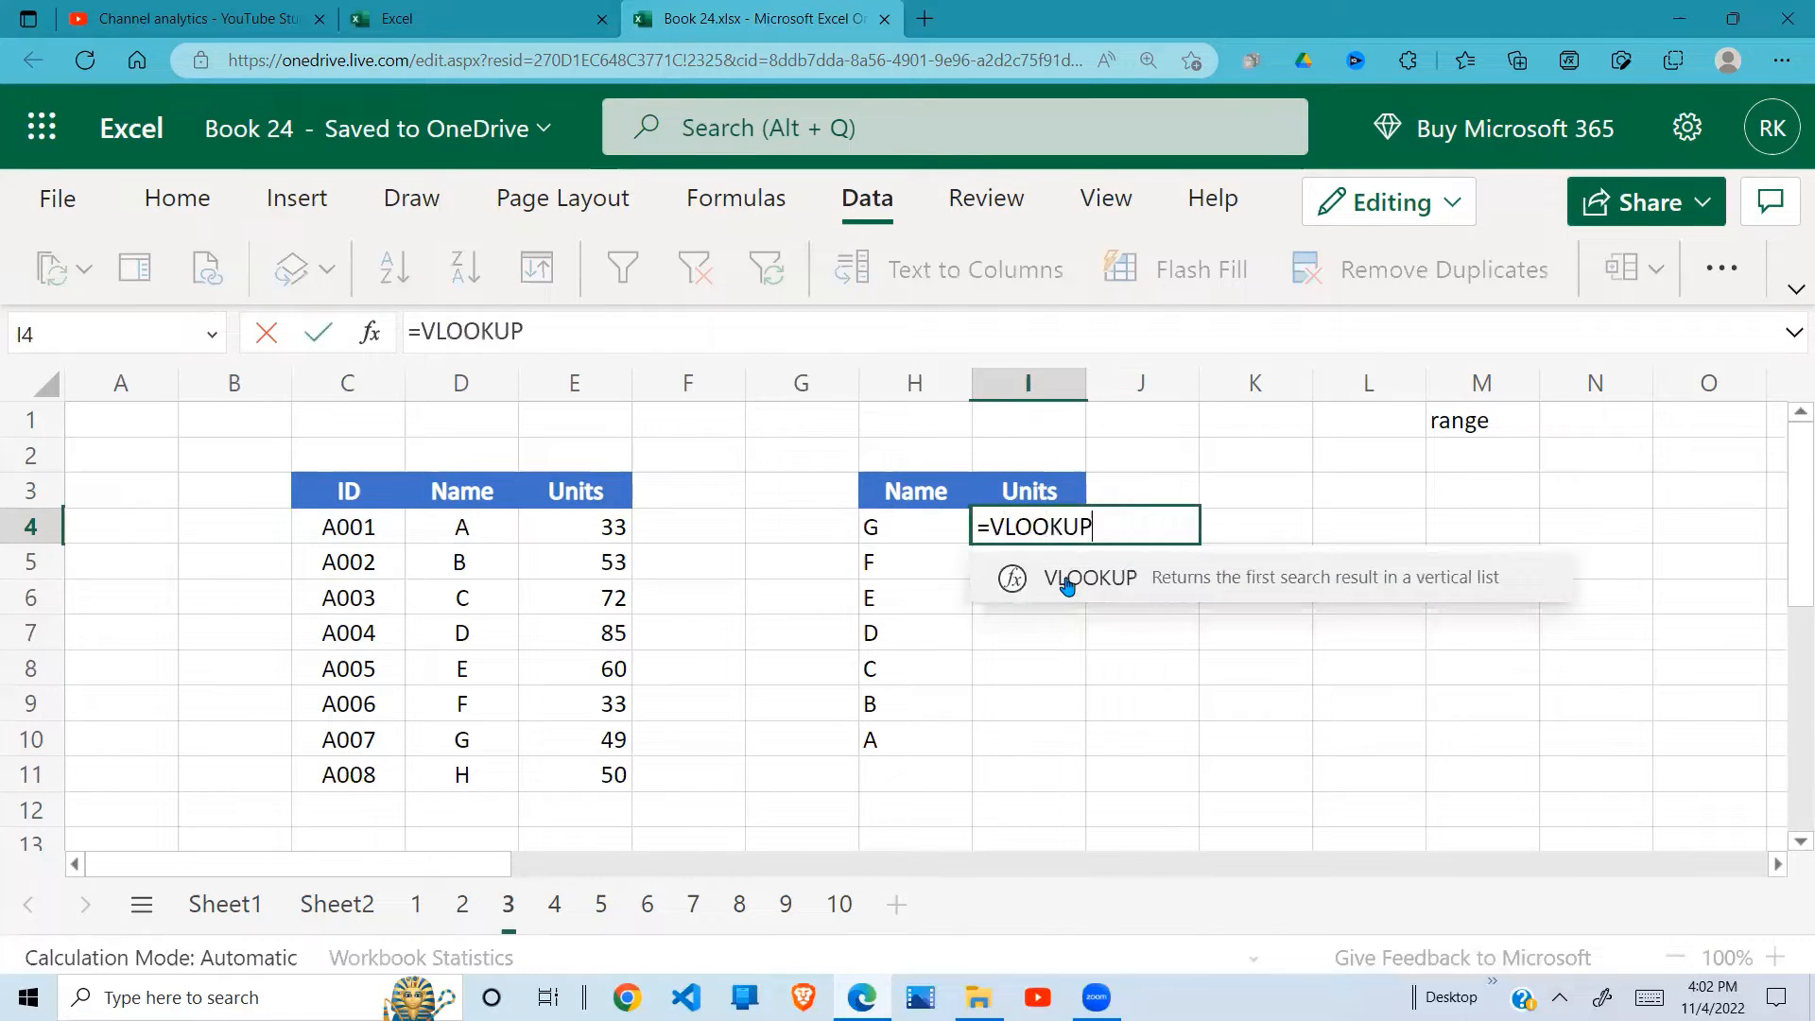
type("(")
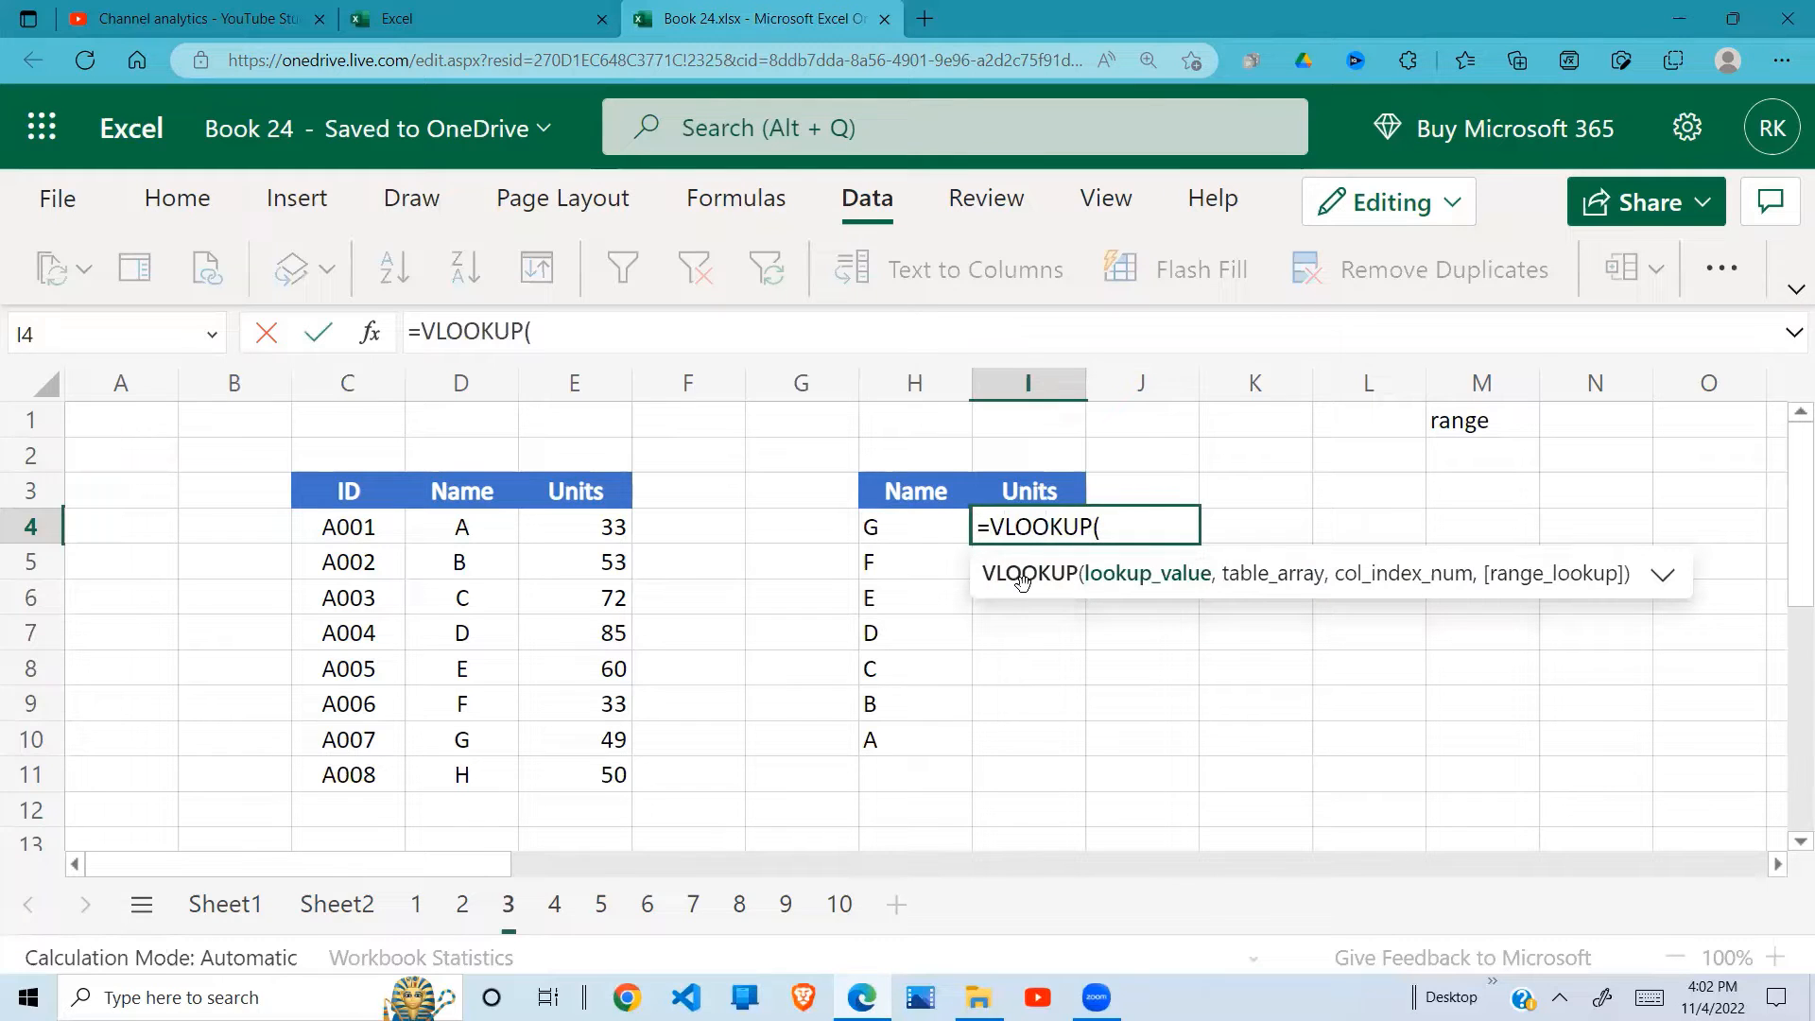
left_click(903, 530)
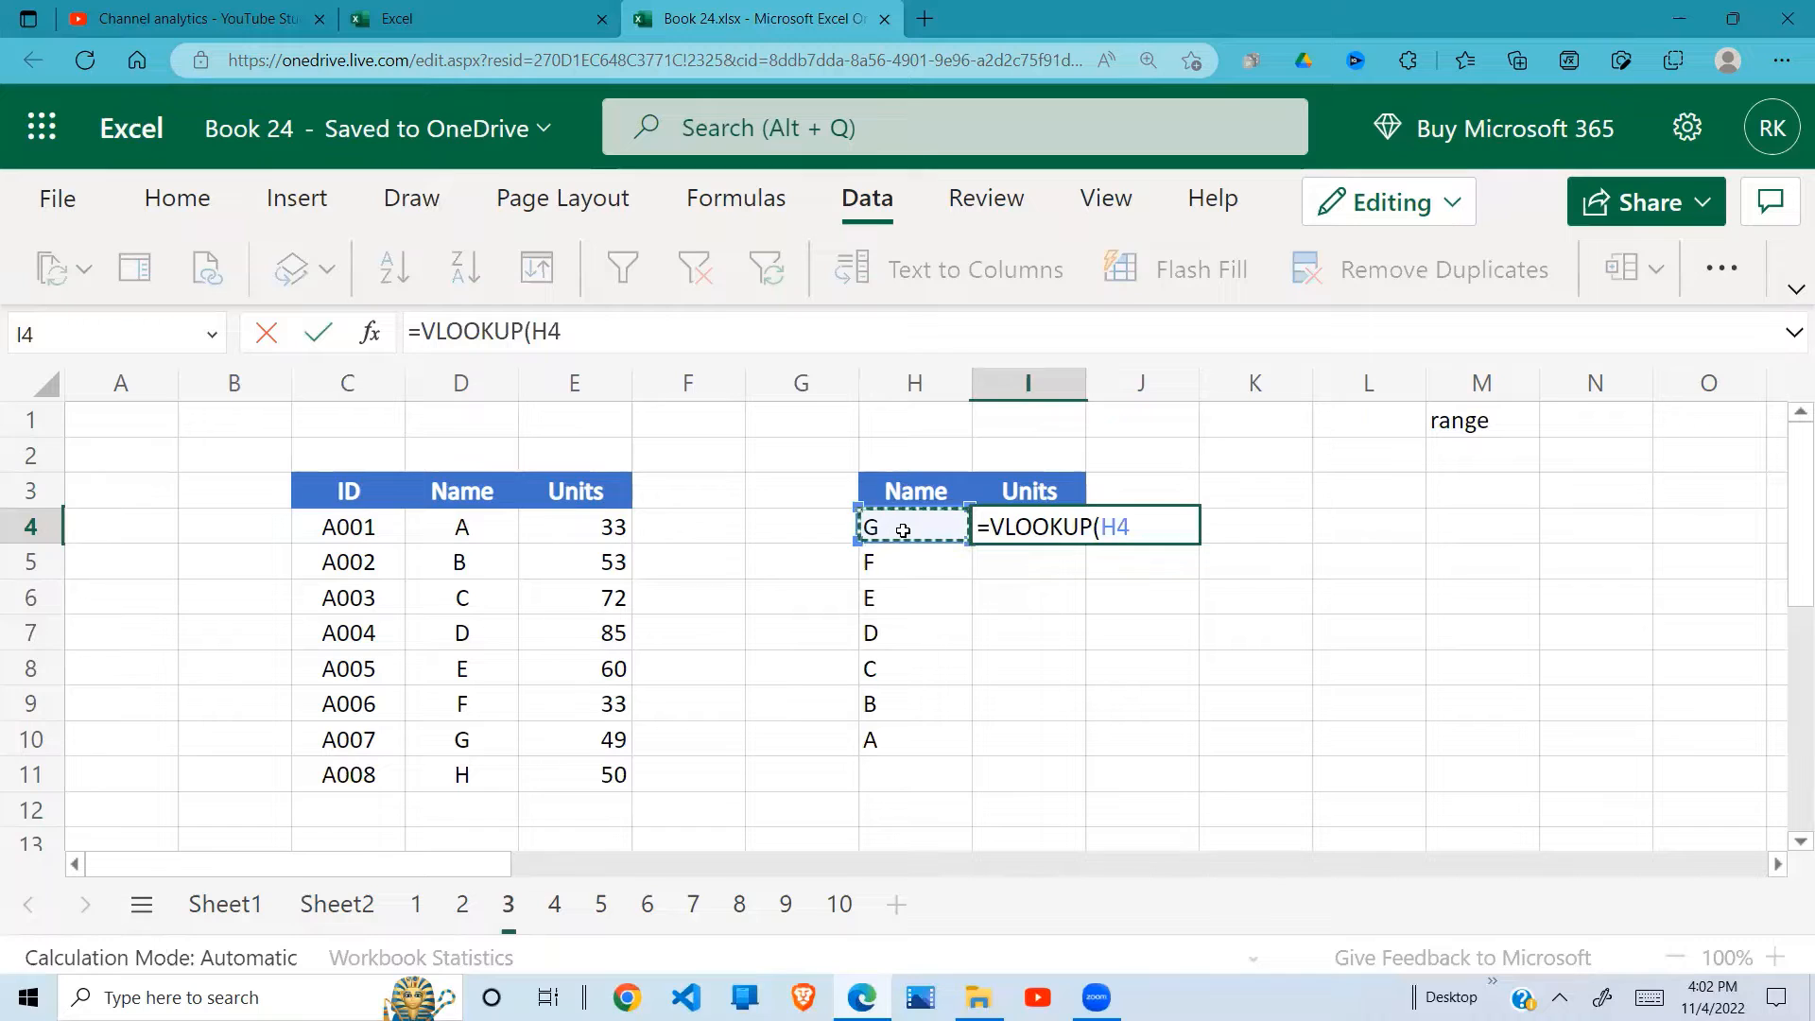
type(",")
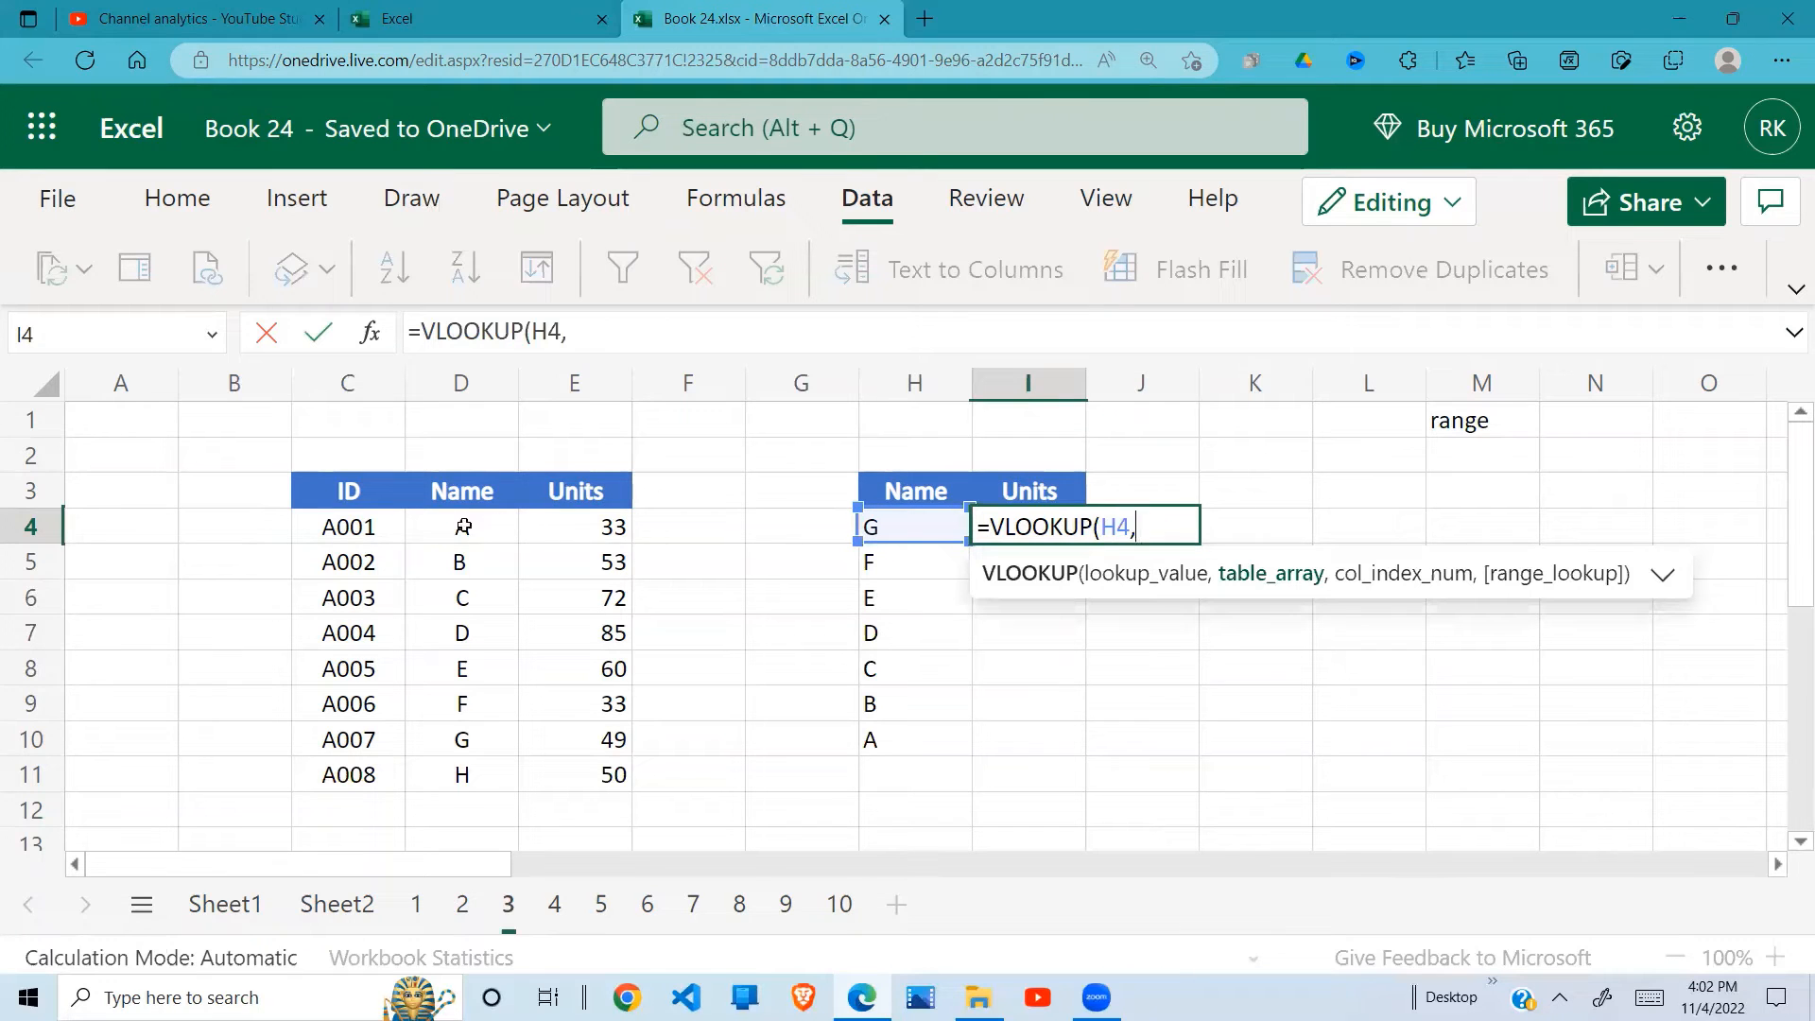
left_click_drag(463, 527, 582, 767)
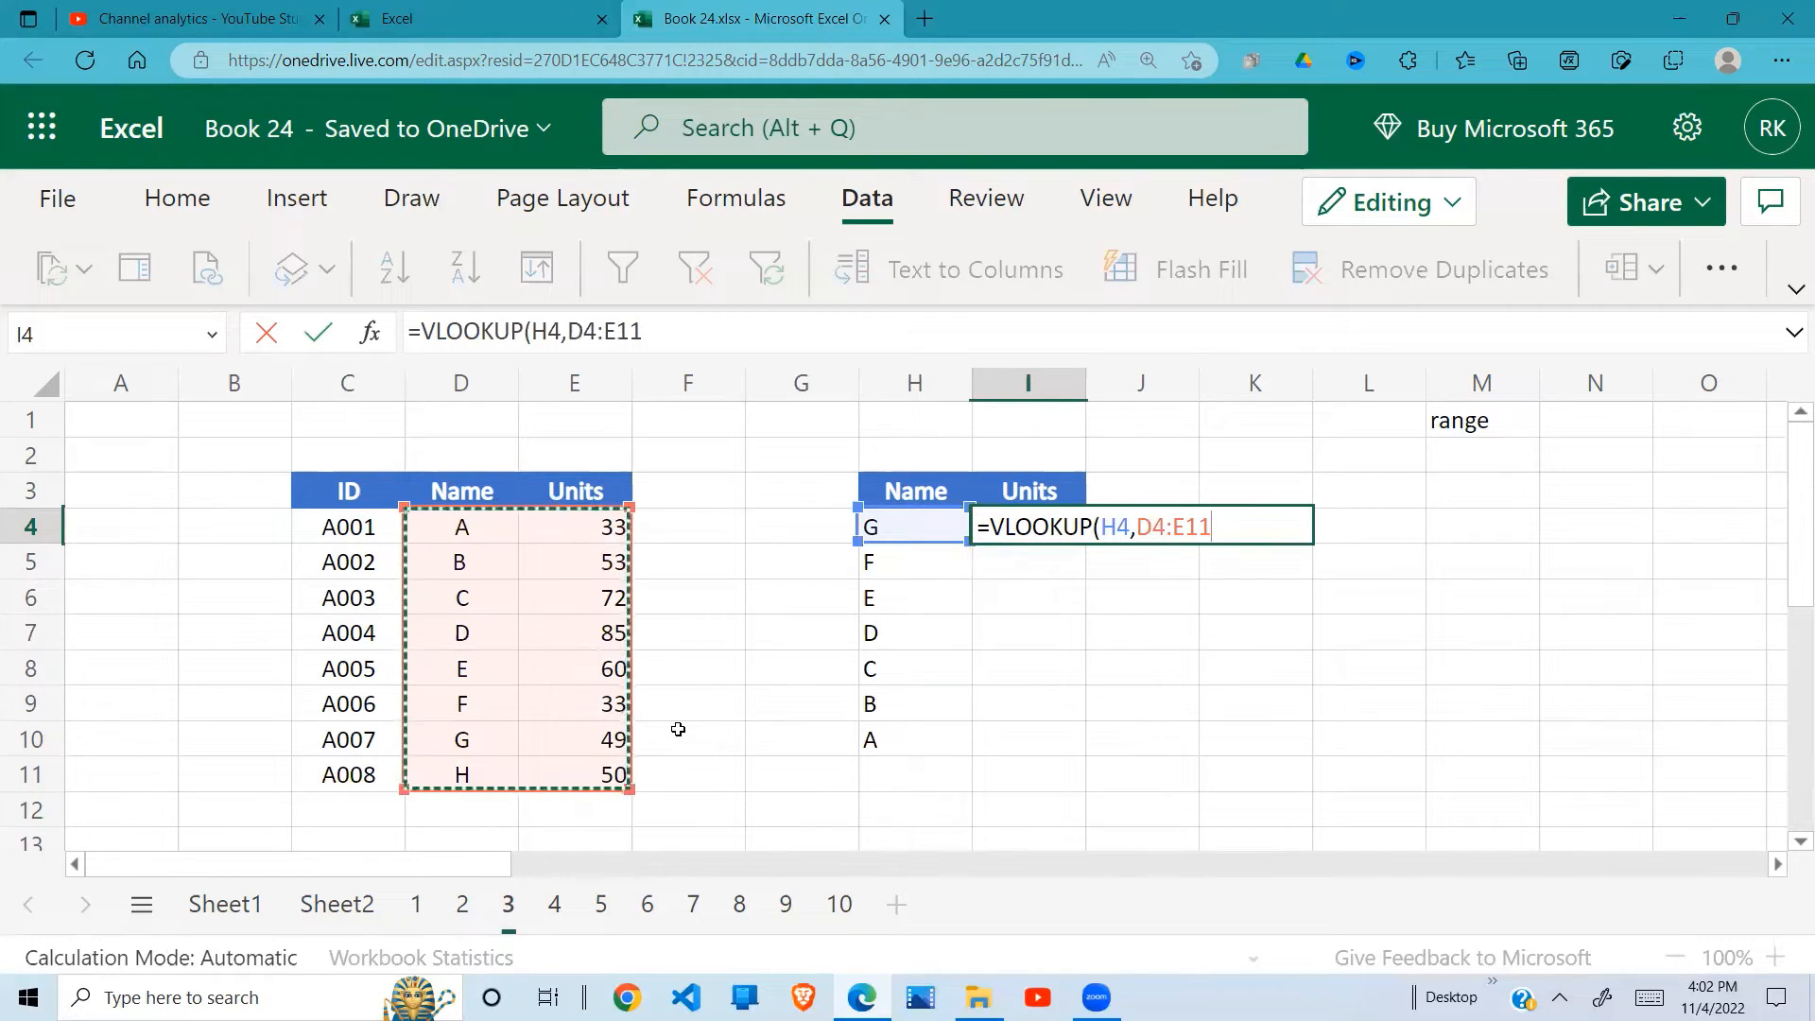
type(",")
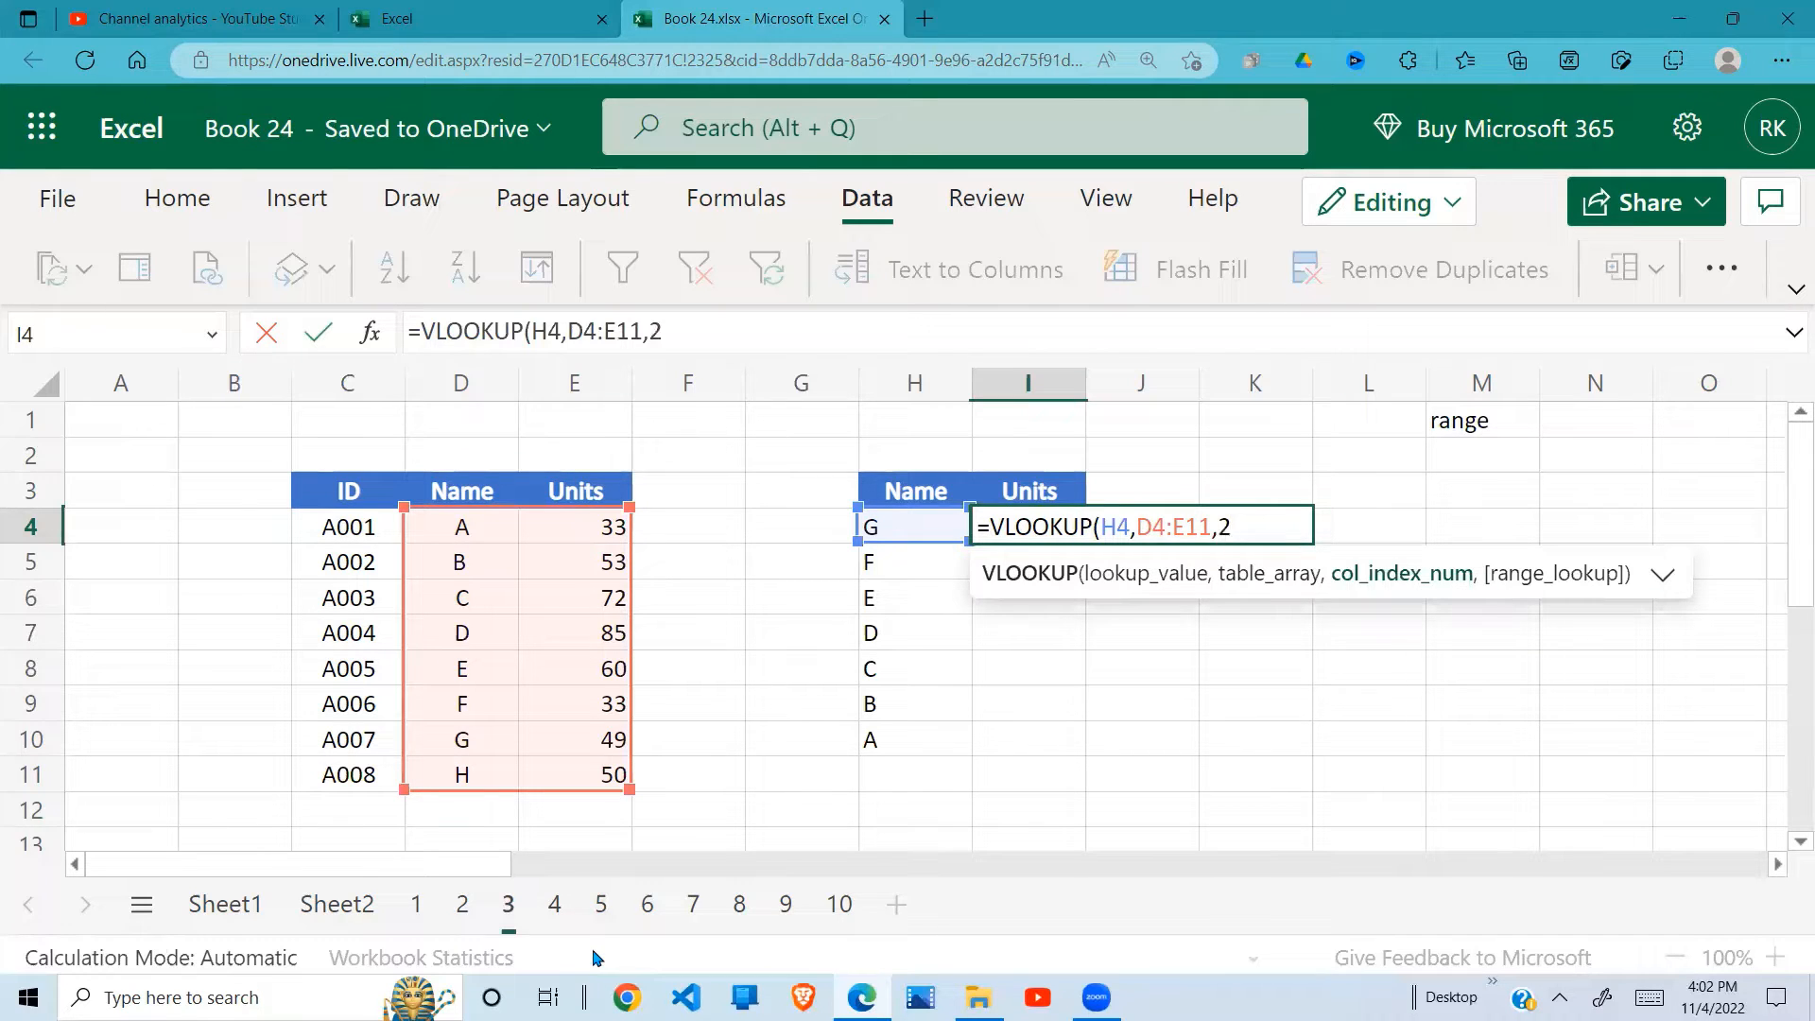
type("2,0)")
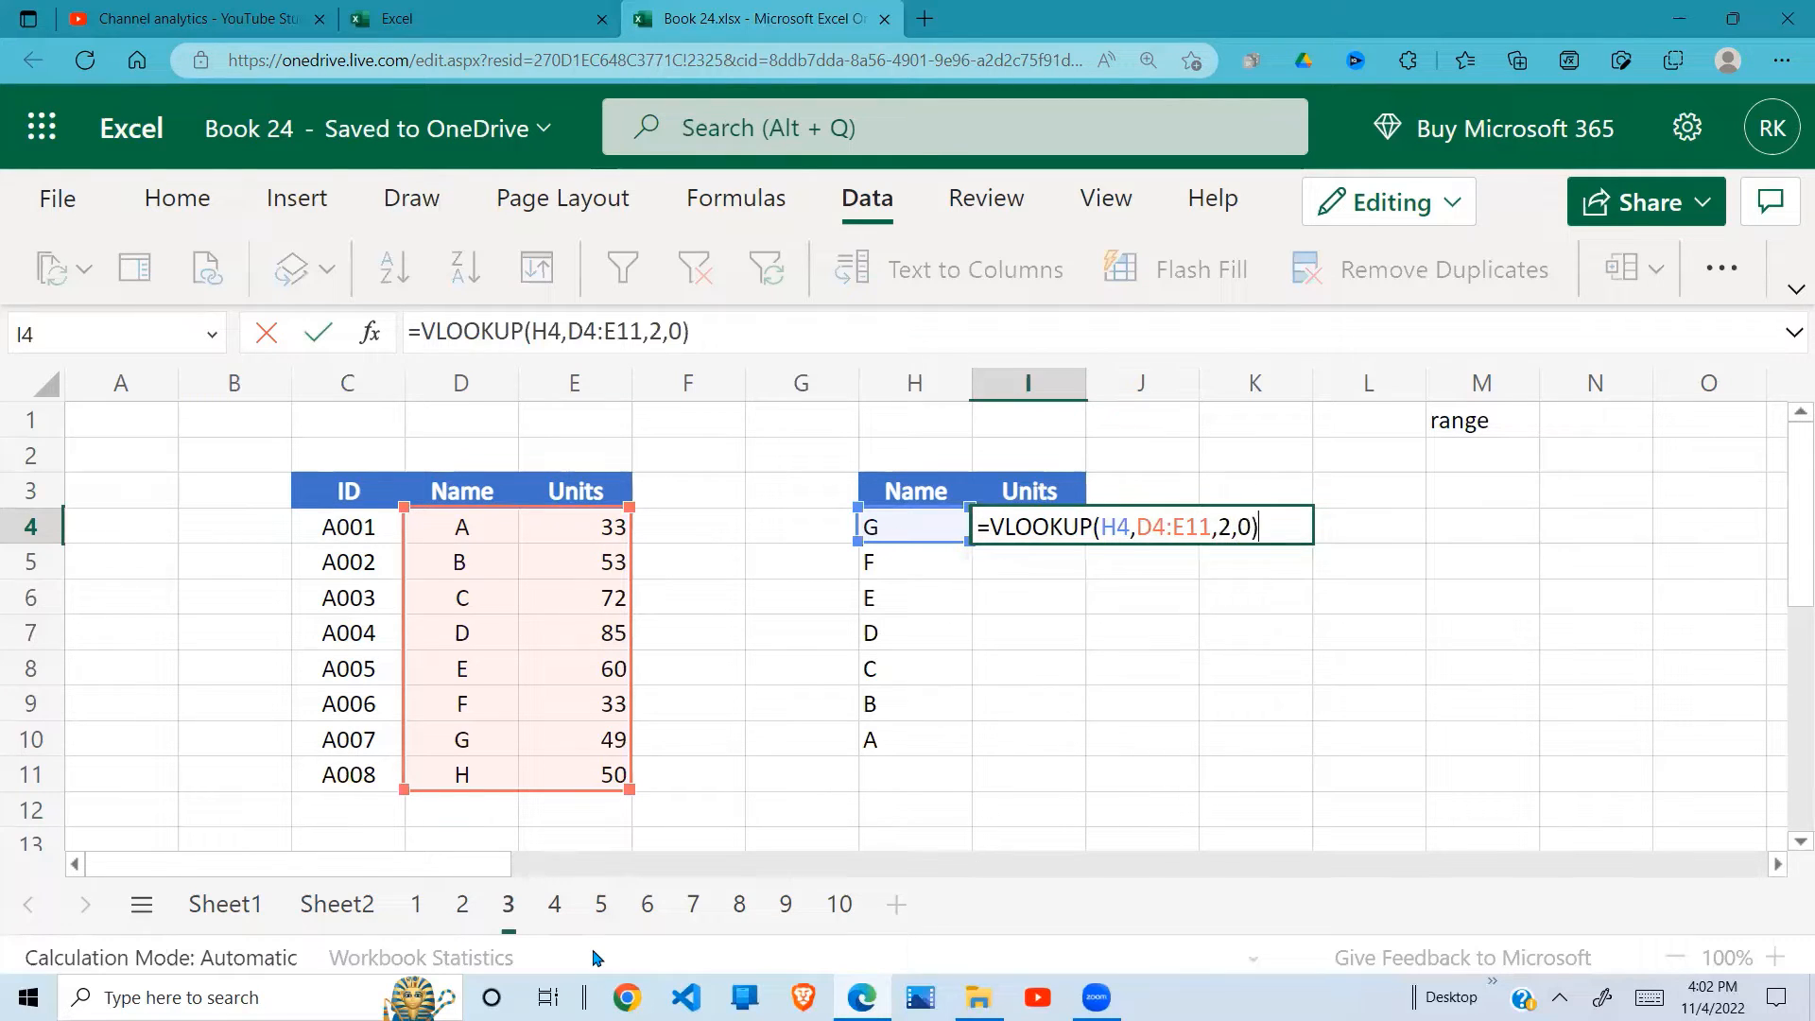
key("Return")
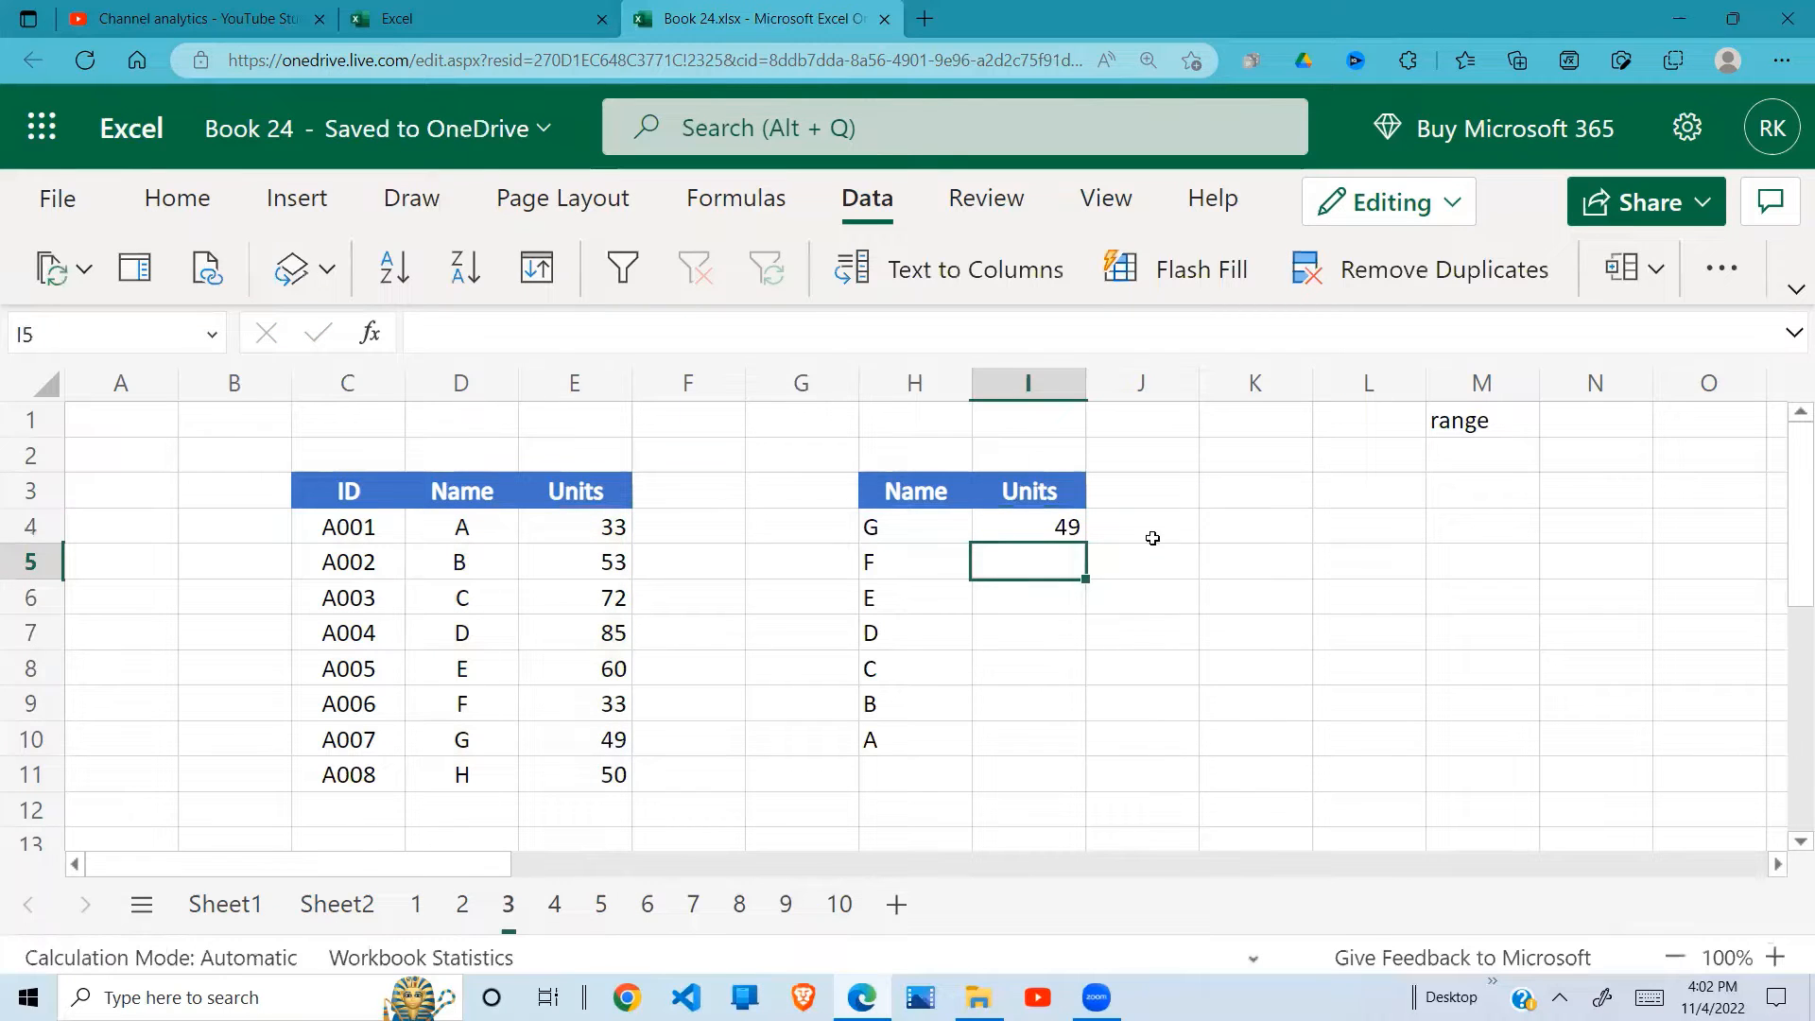
Step: Copy the VLOOKUP formula from I4 down through I10 for the remaining names
left_click(1120, 535)
left_click(1066, 535)
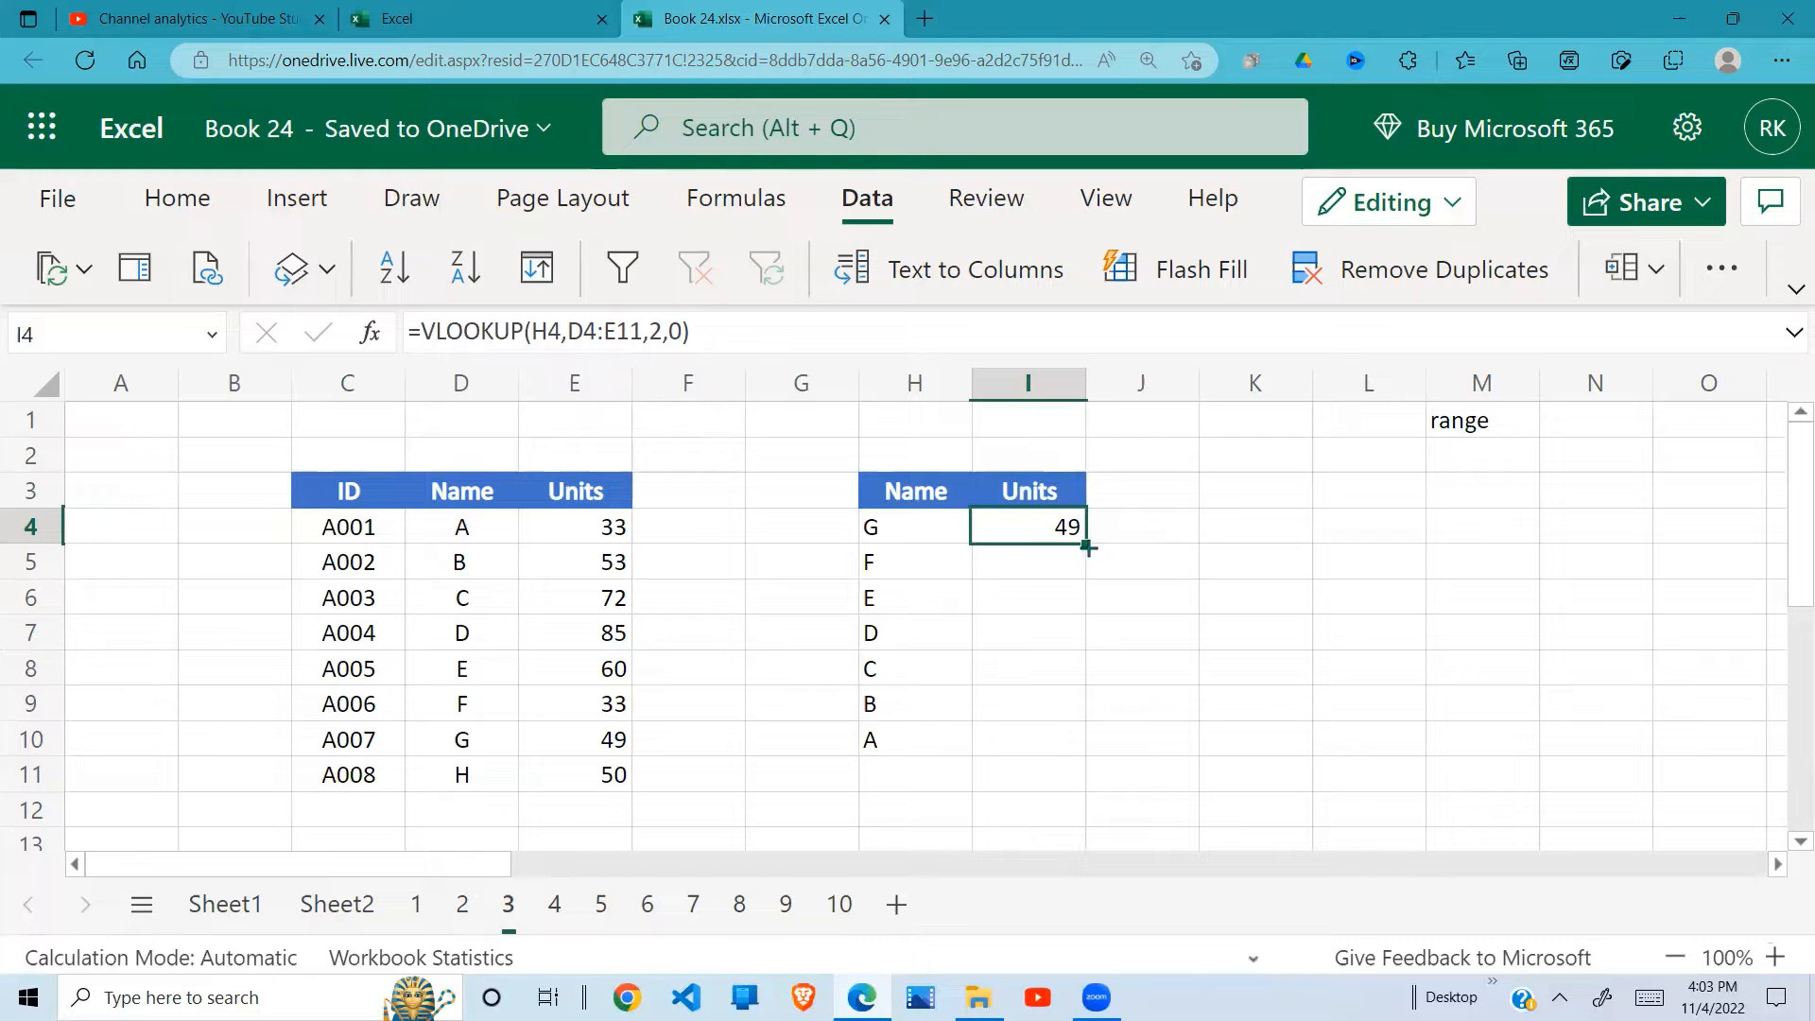
left_click_drag(1088, 547, 1074, 747)
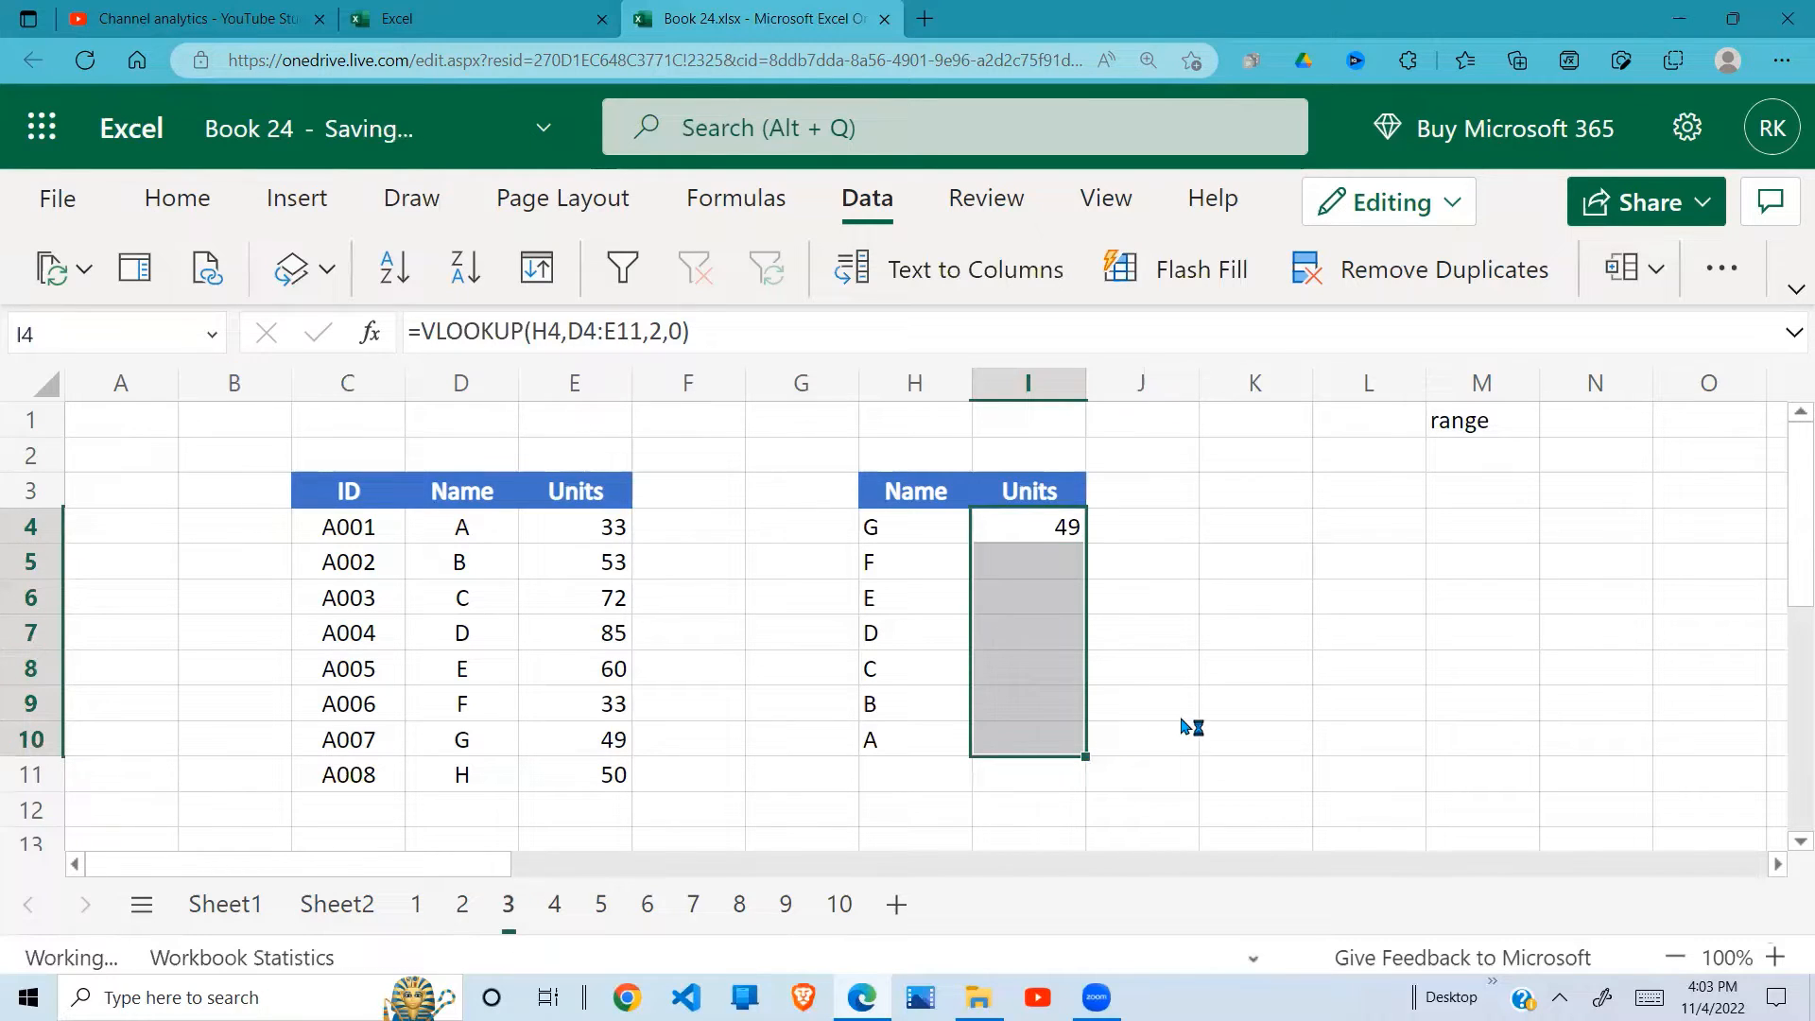
left_click(1143, 686)
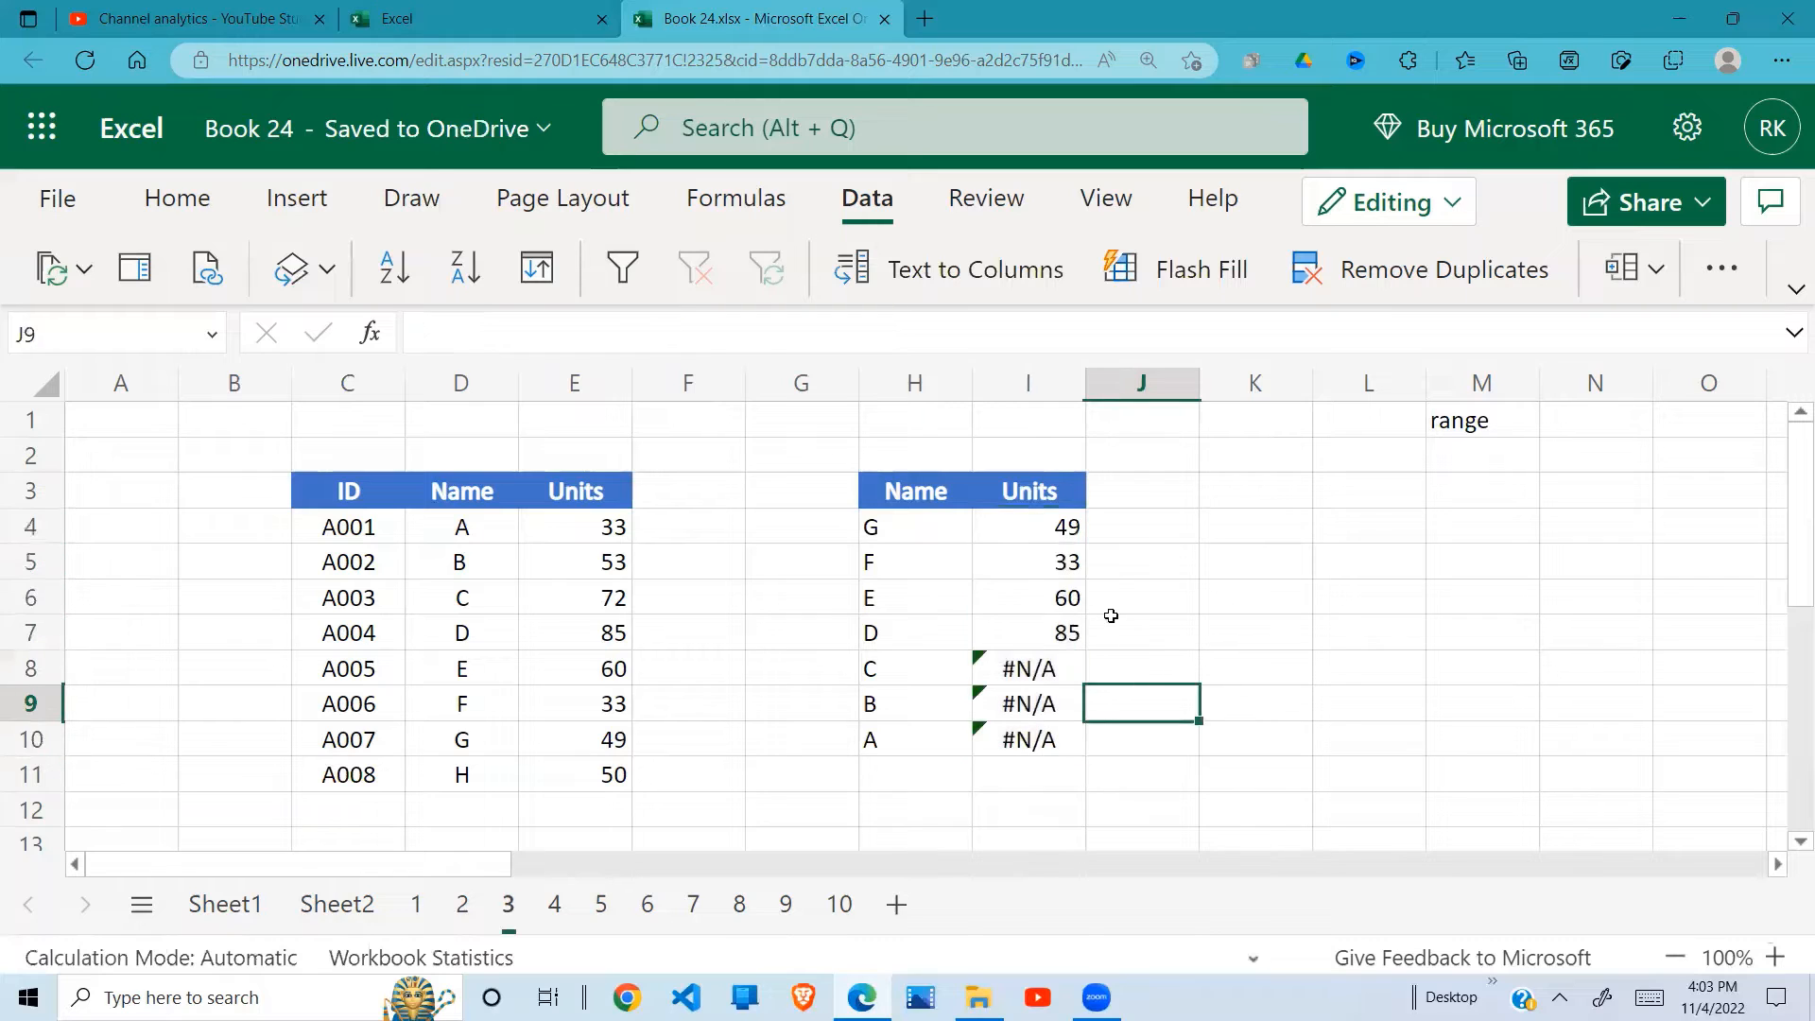
Step: Examine the table range referenced by each VLOOKUP formula from I4 to I8, leaving the formulas as they are
double_click(1070, 531)
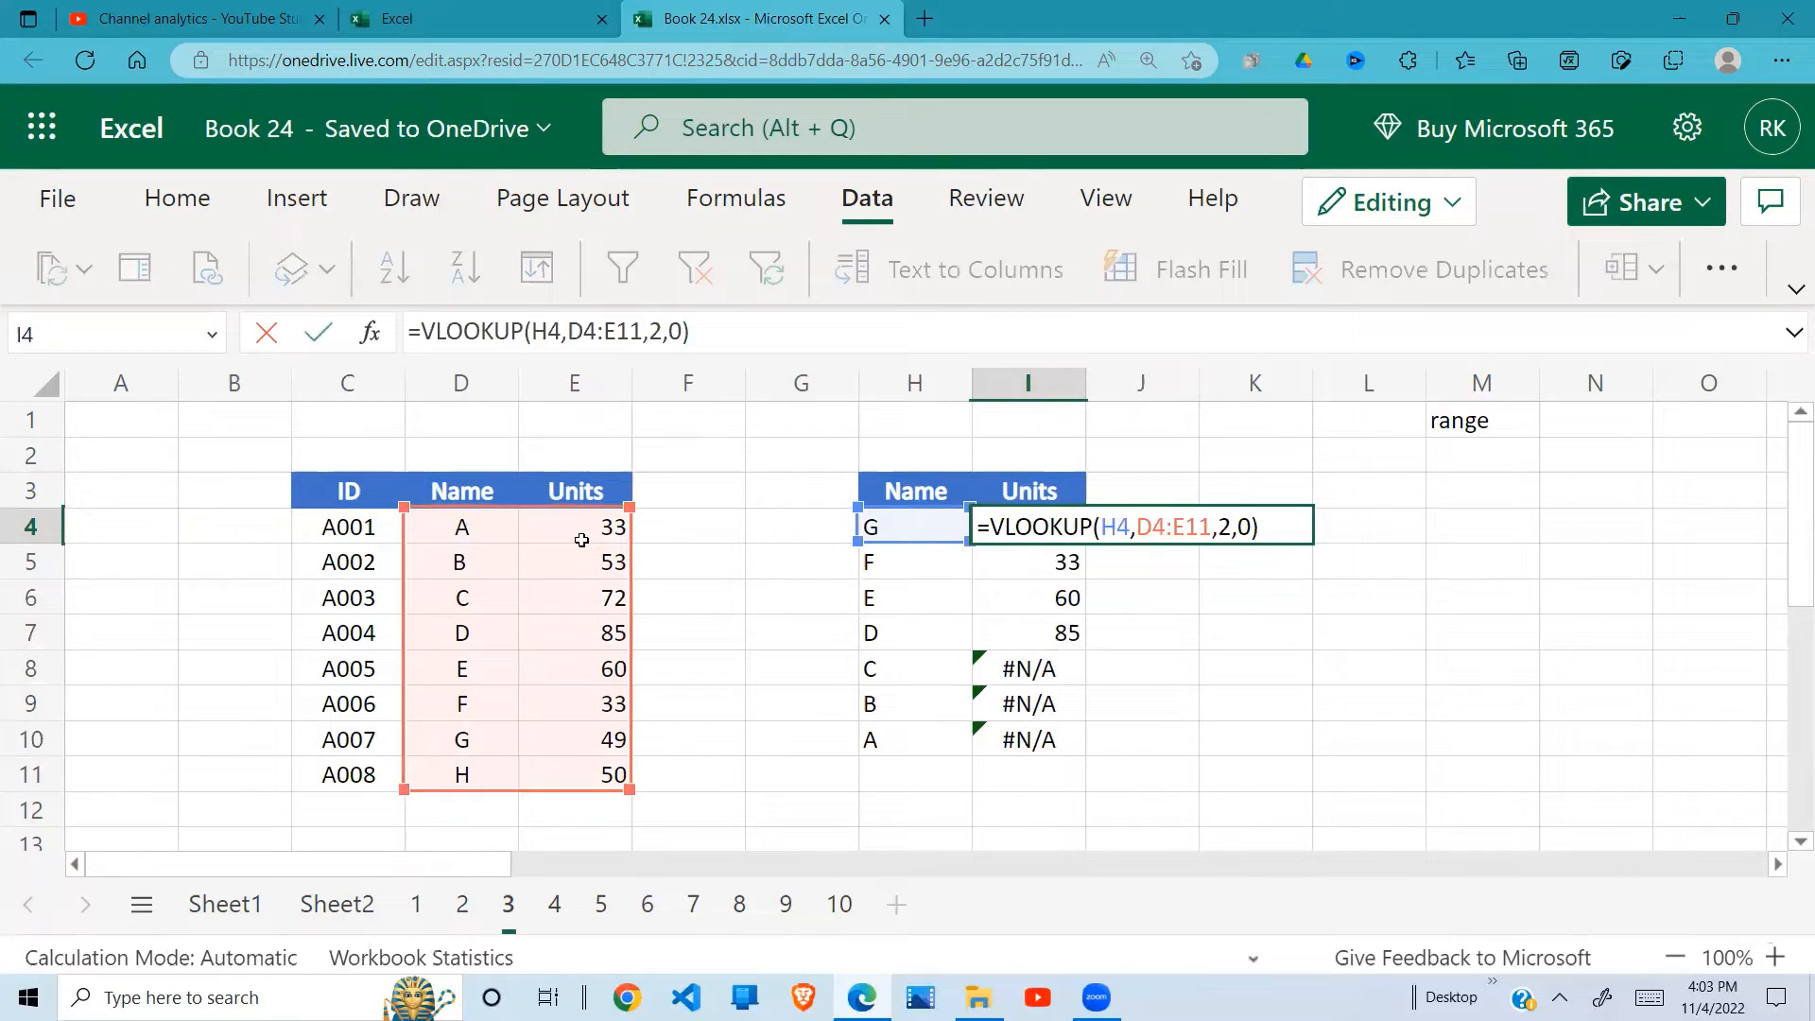
key("Return")
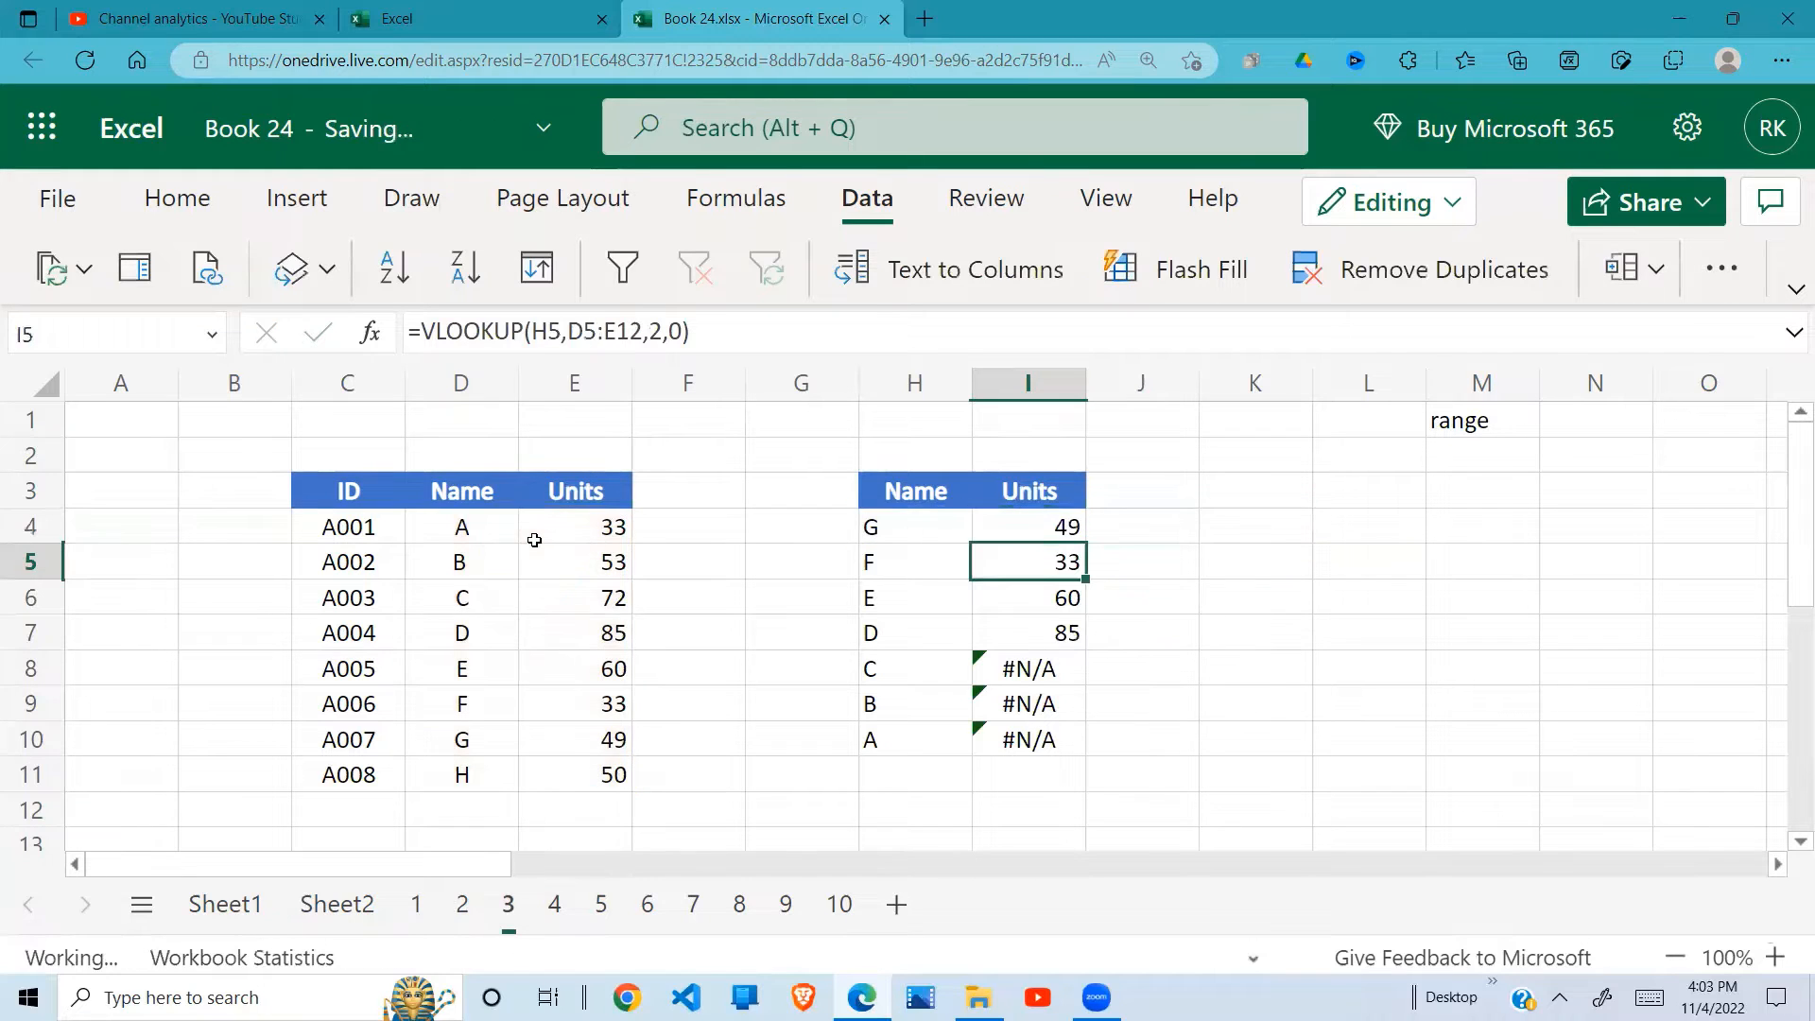
double_click(1059, 562)
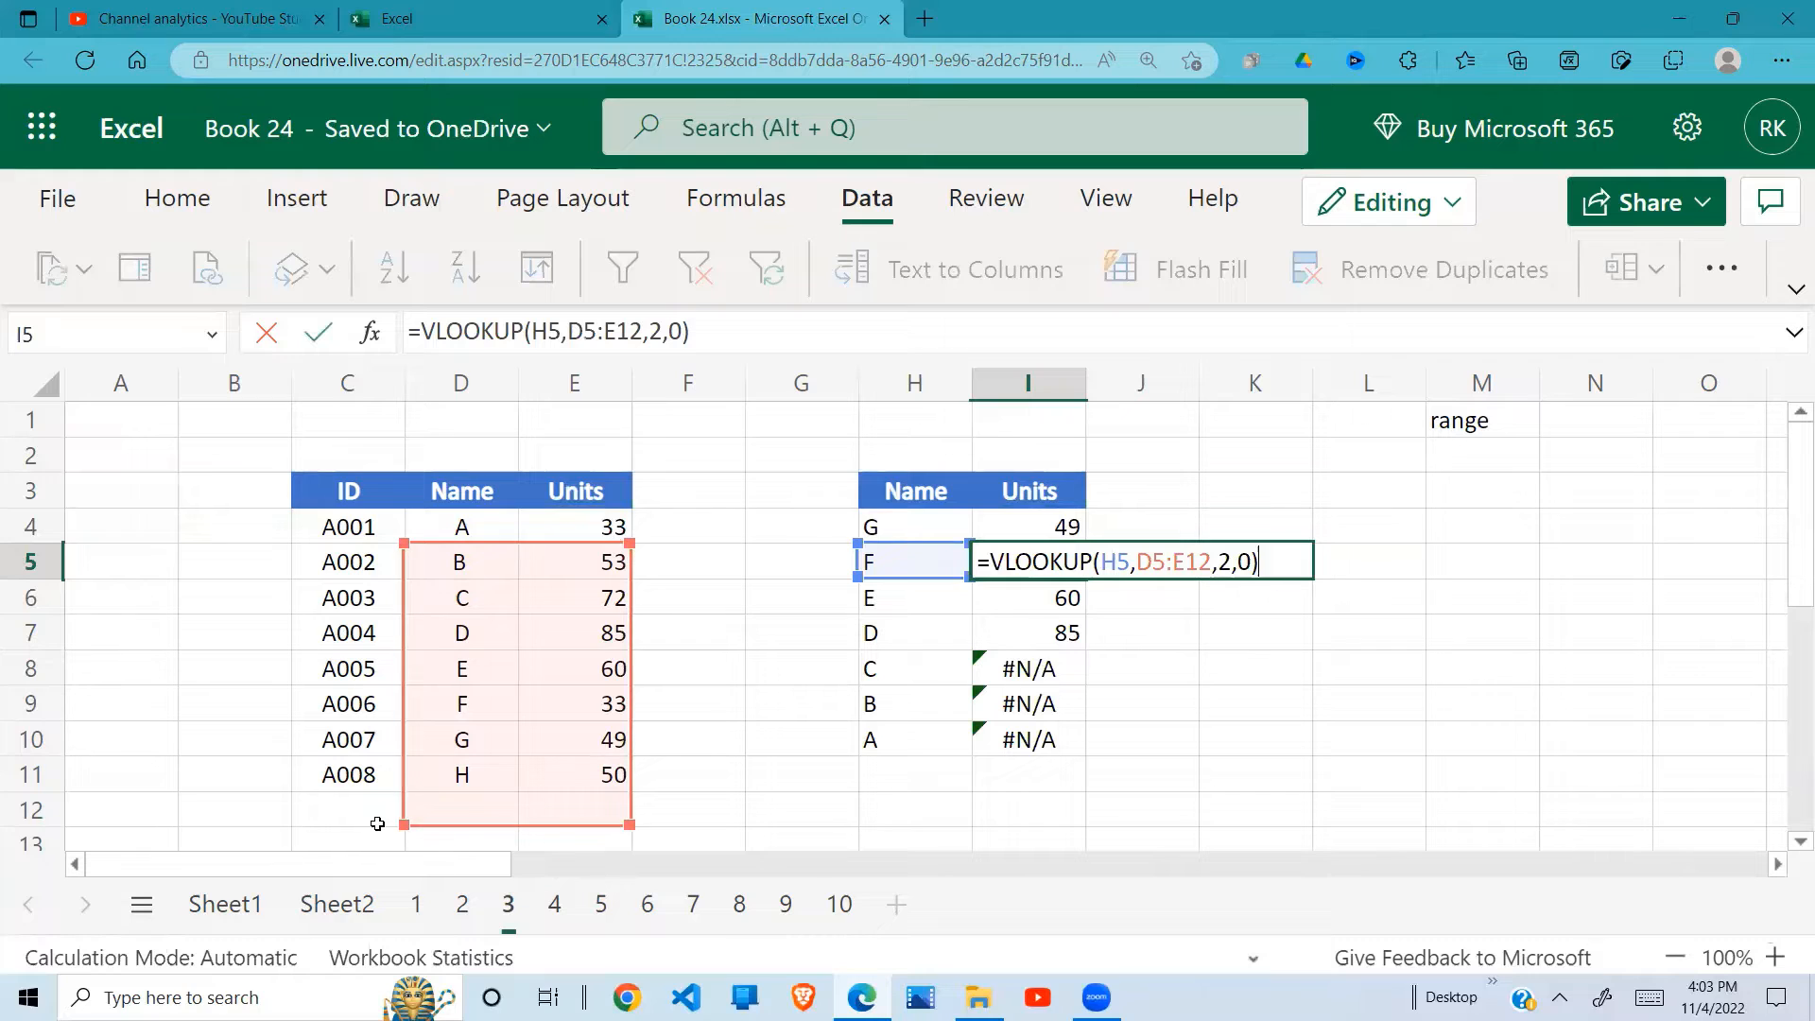
key("Return")
double_click(1016, 605)
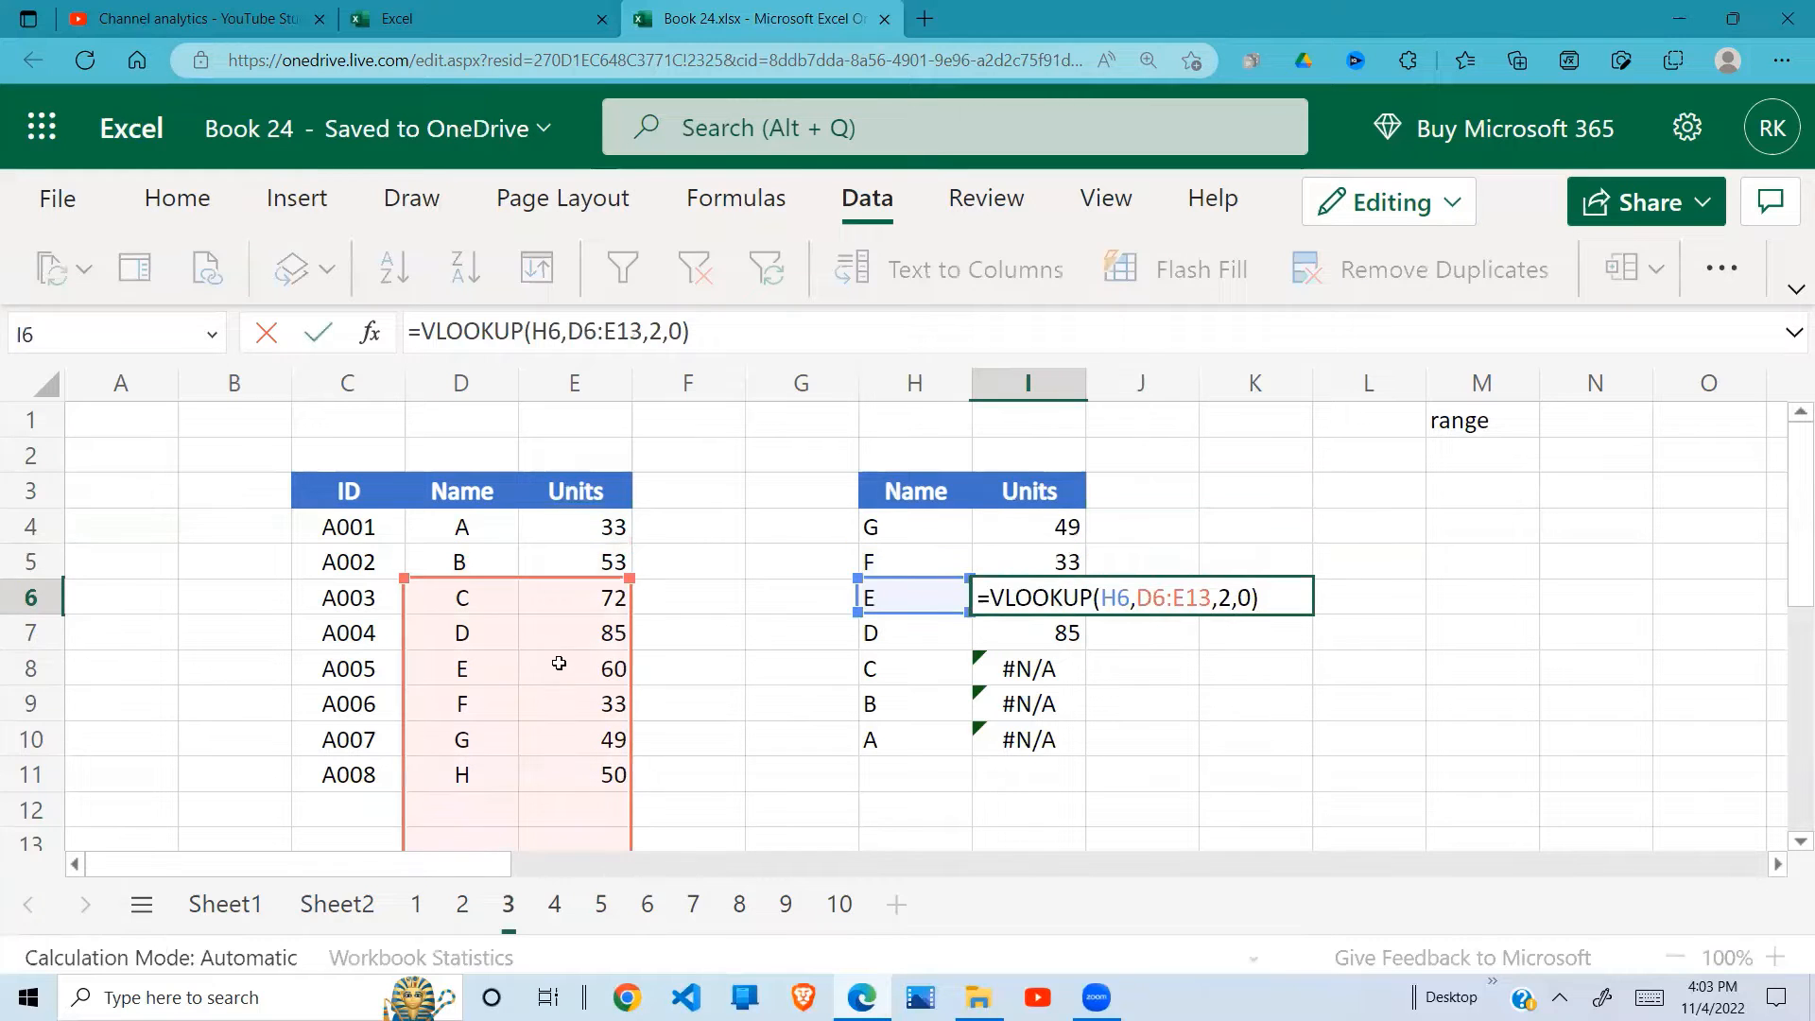
key("Return")
double_click(1057, 628)
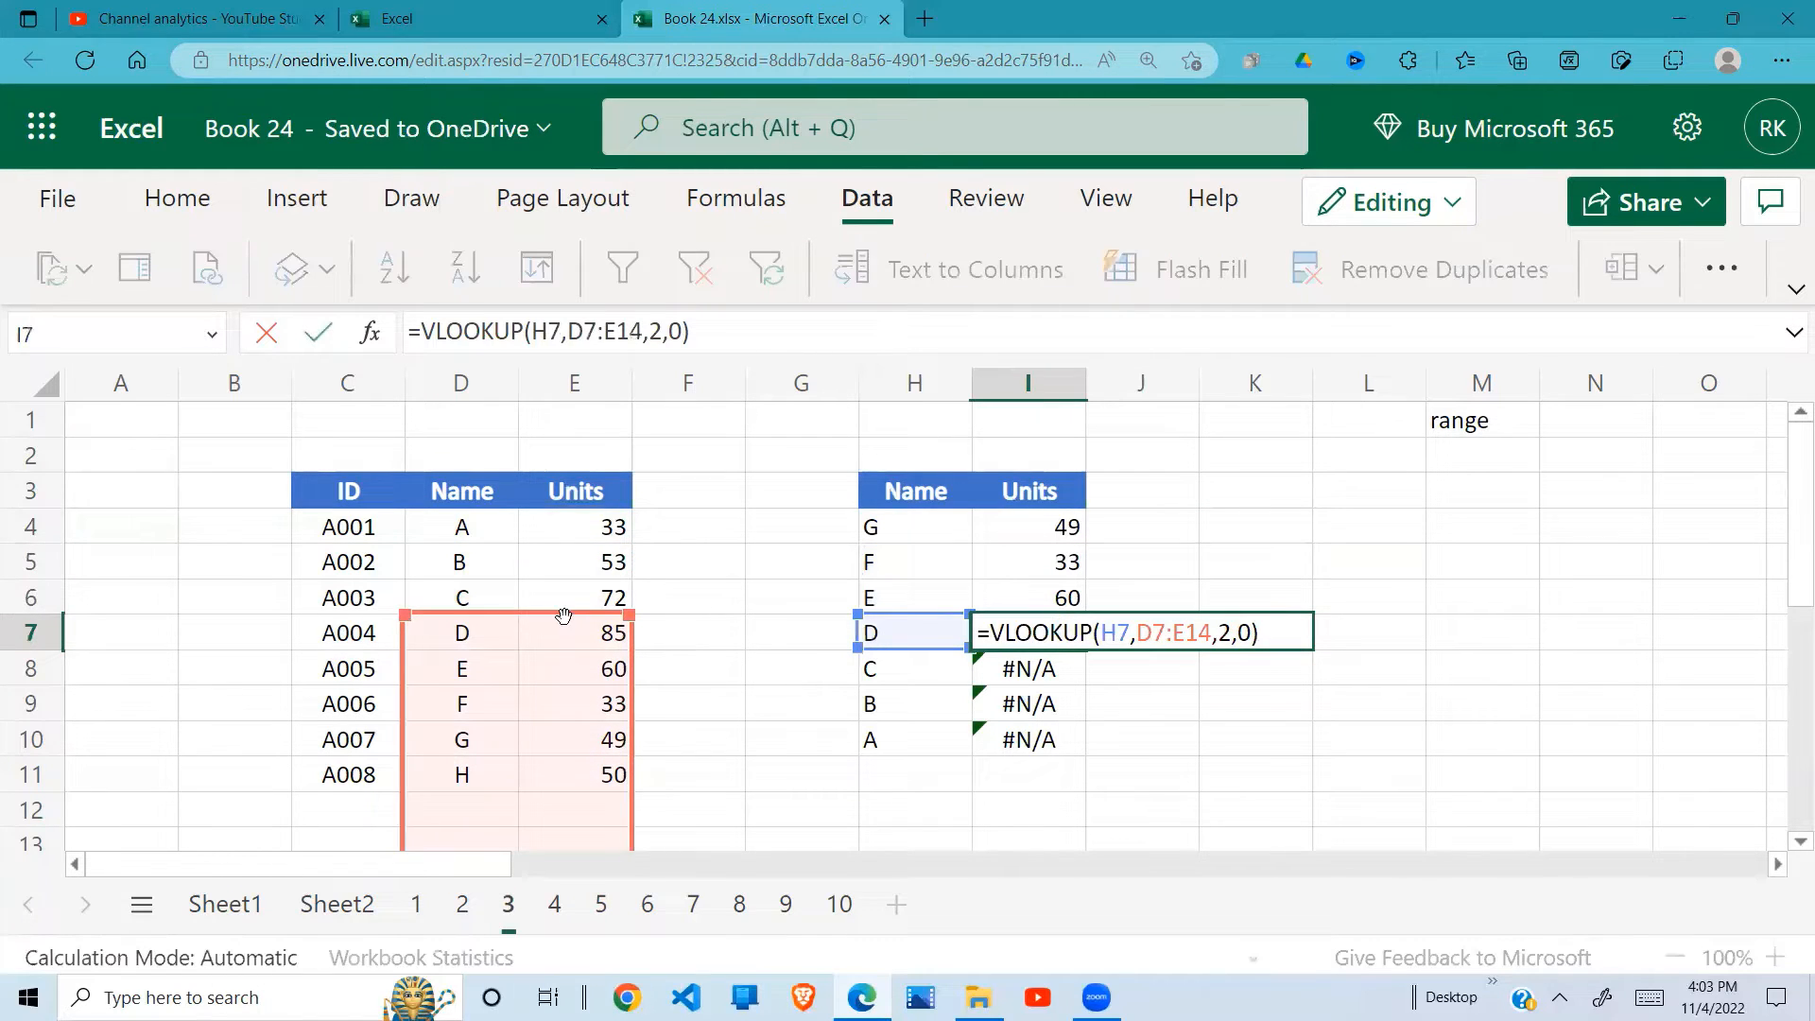
key("Return")
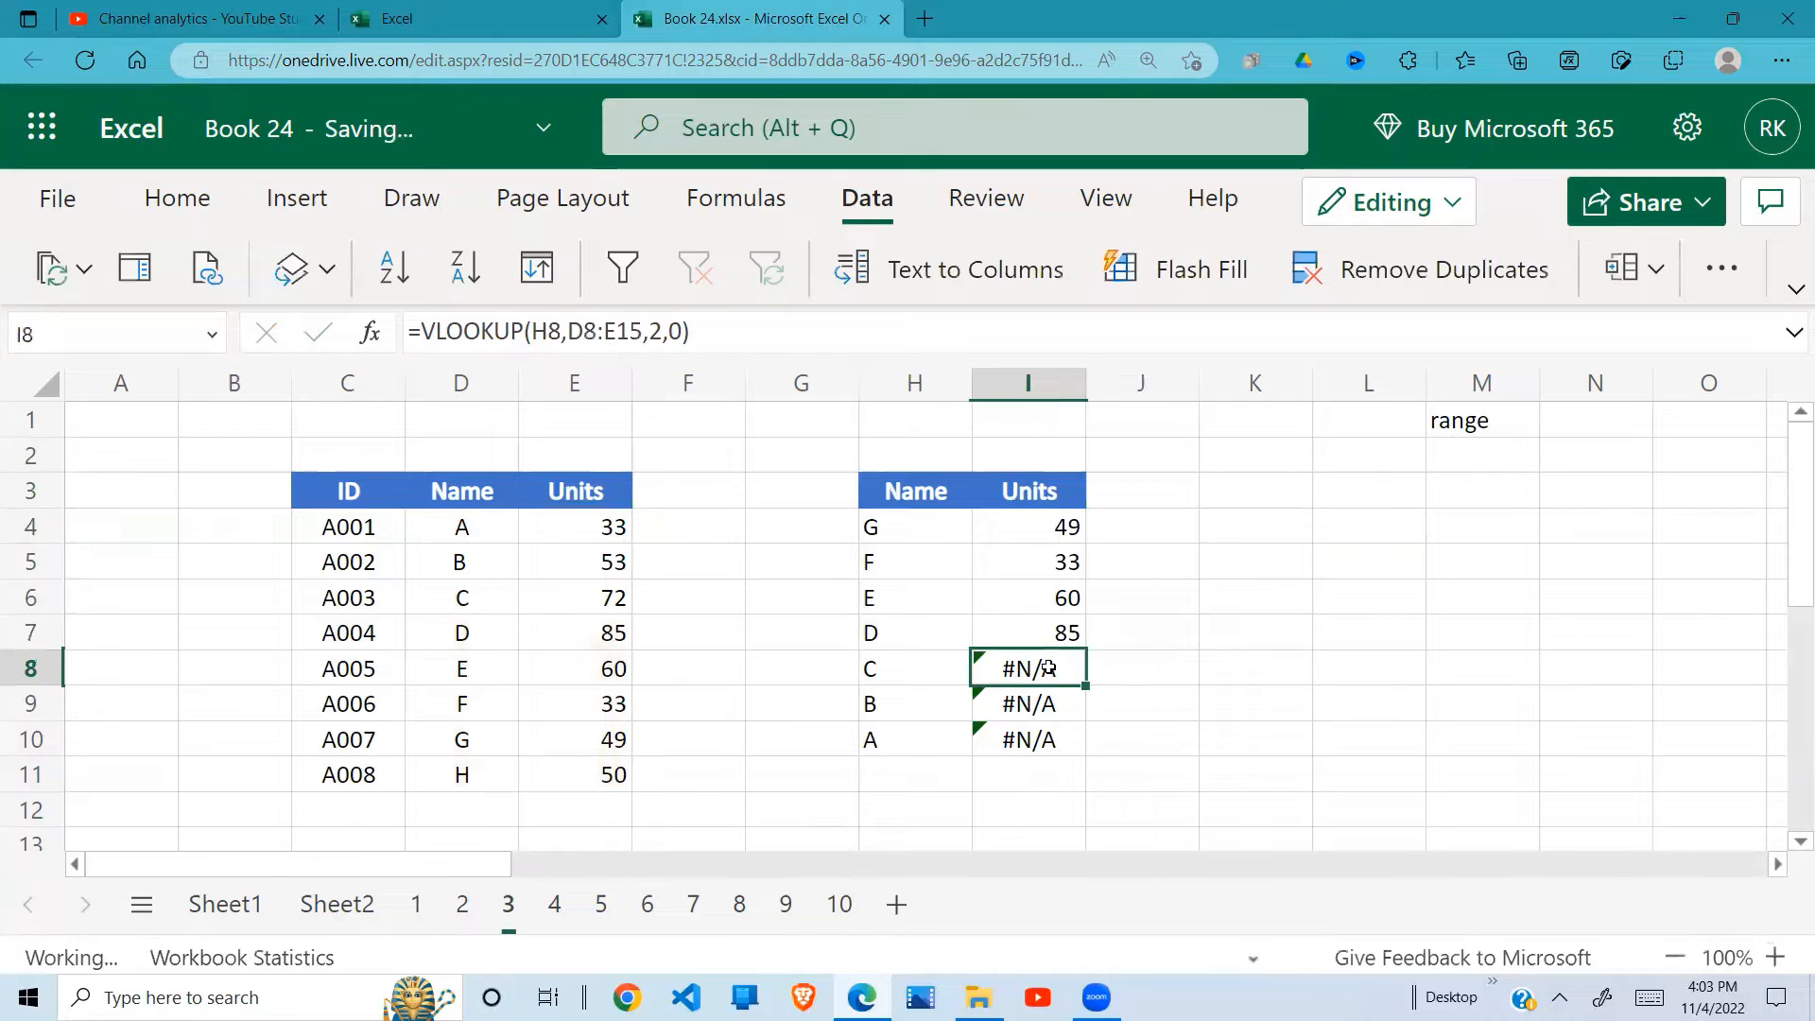
double_click(1049, 668)
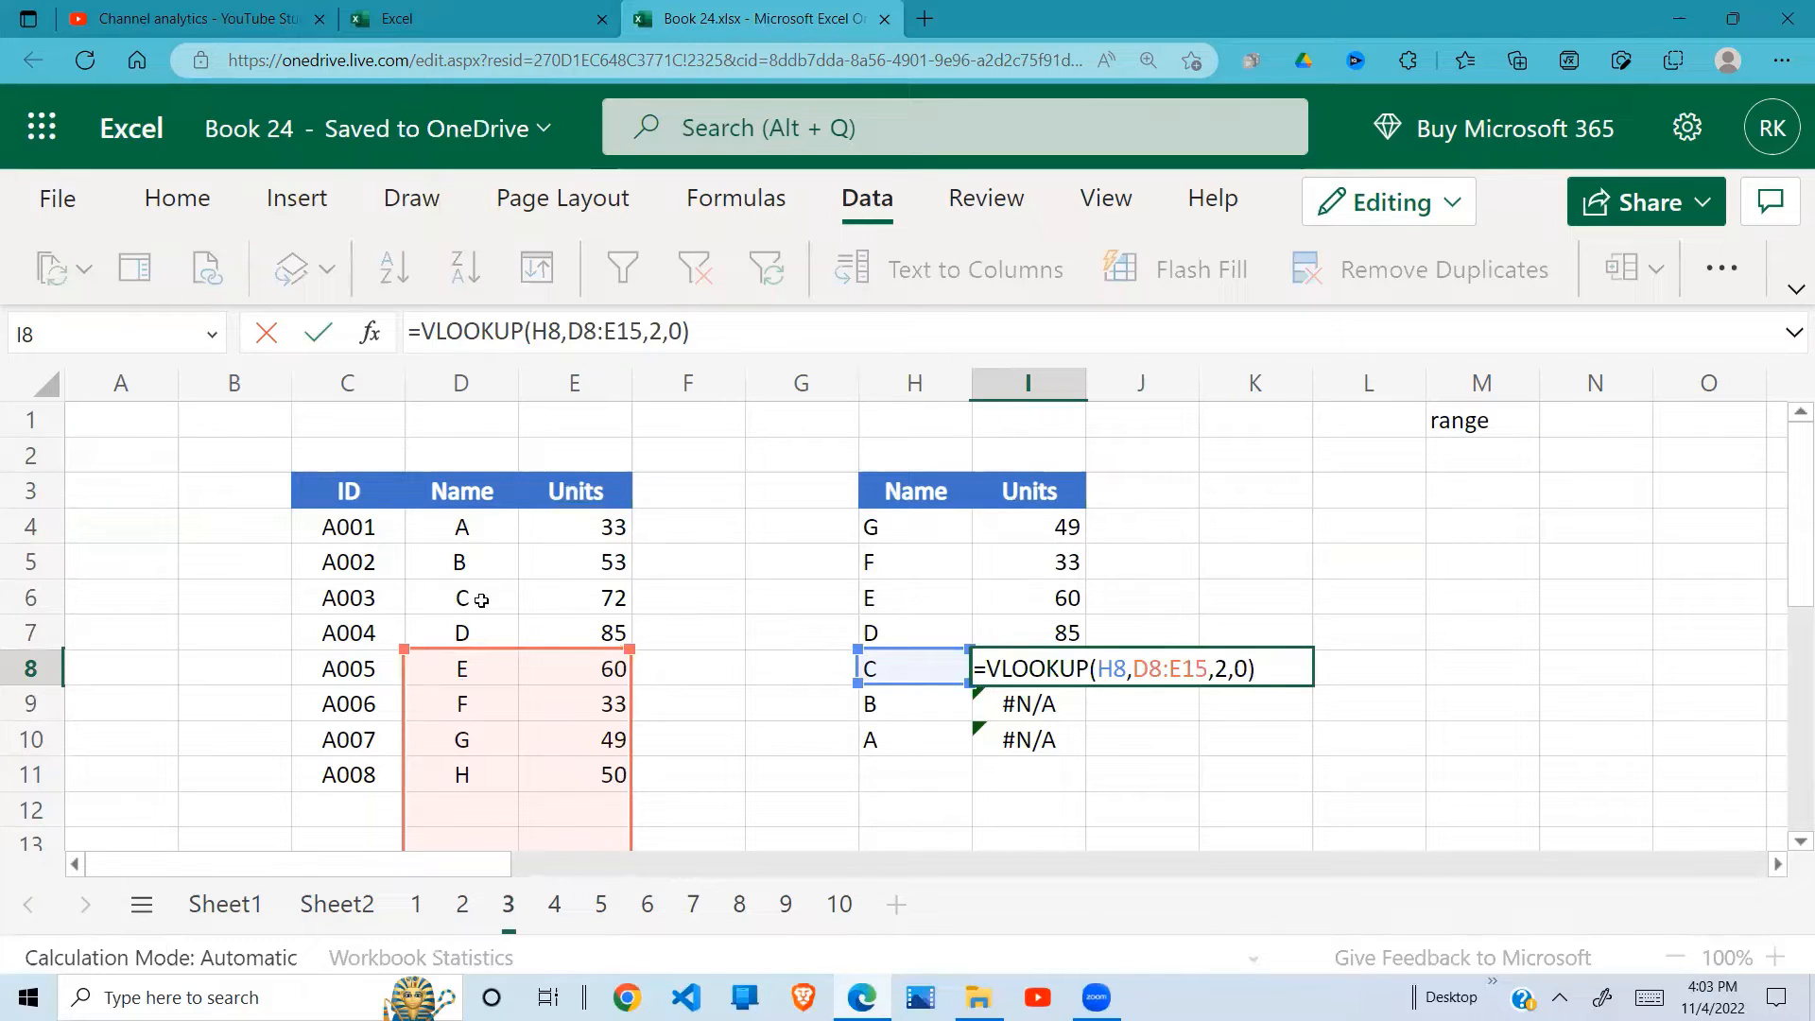
key("Return")
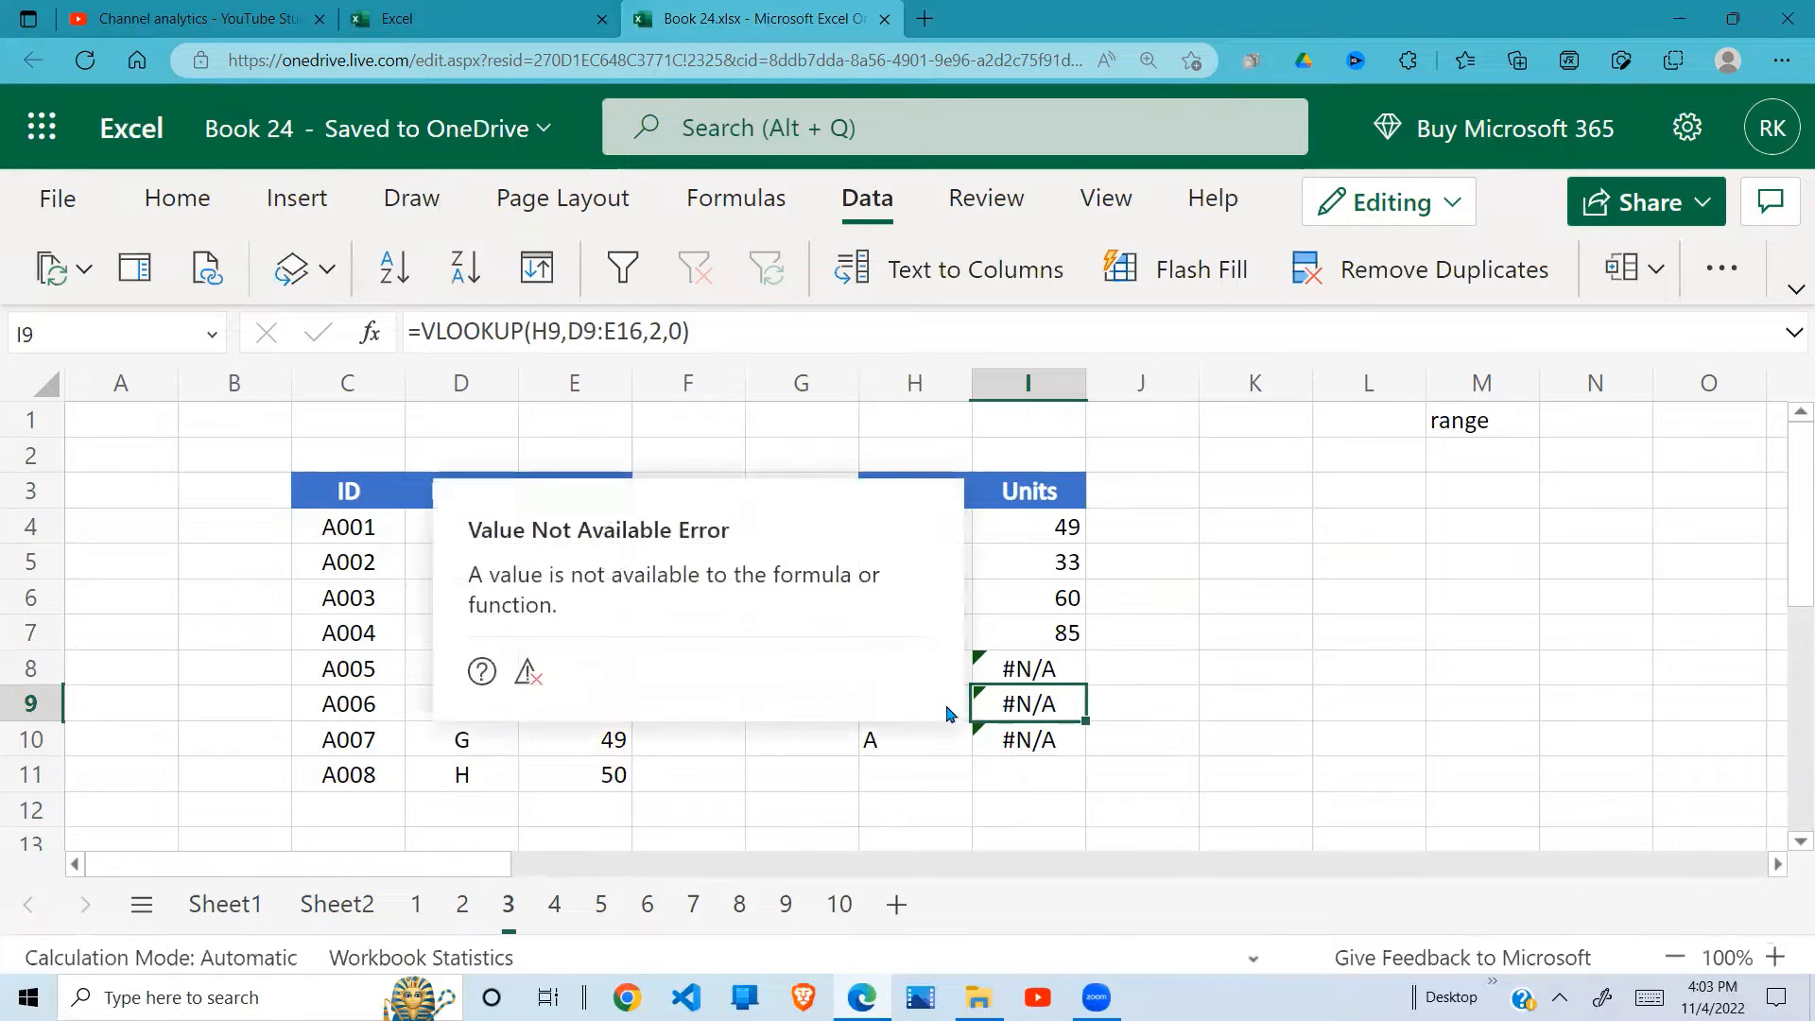
Step: Make the table range in the I4 VLOOKUP formula absolute, as $D$4:$E$11
left_click_drag(1159, 681, 915, 737)
left_click(1188, 610)
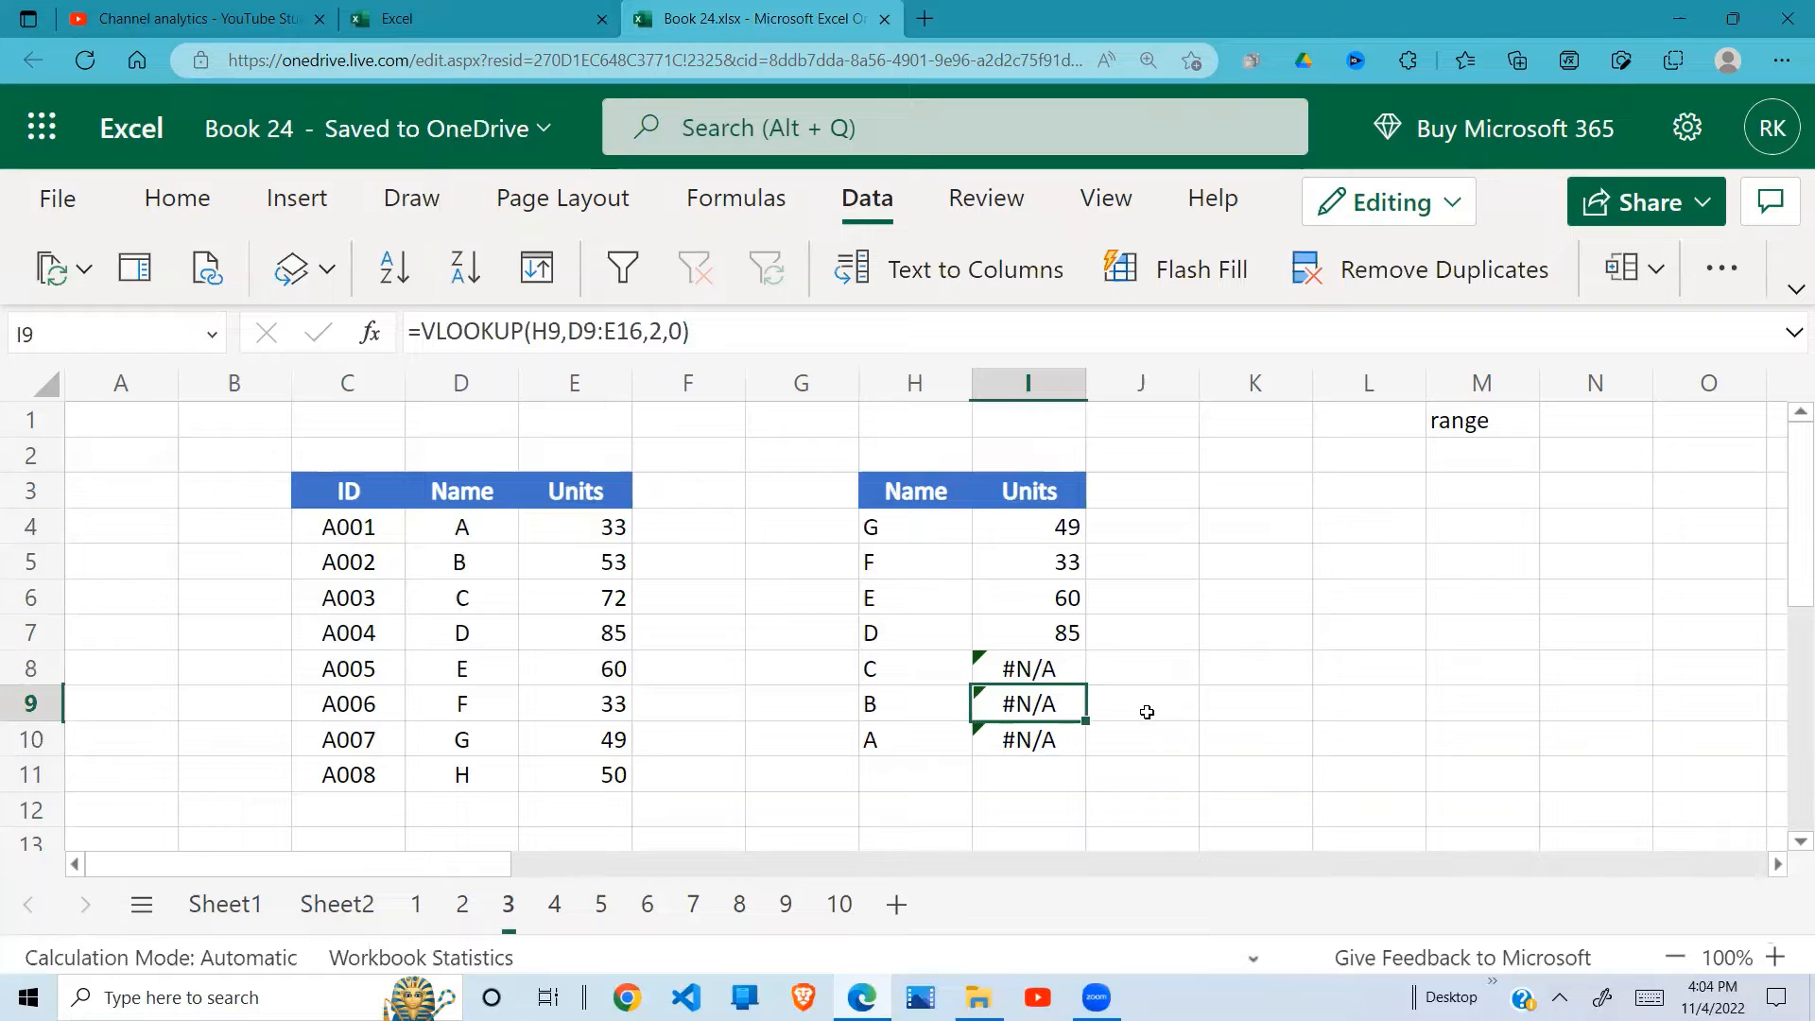
left_click(1075, 528)
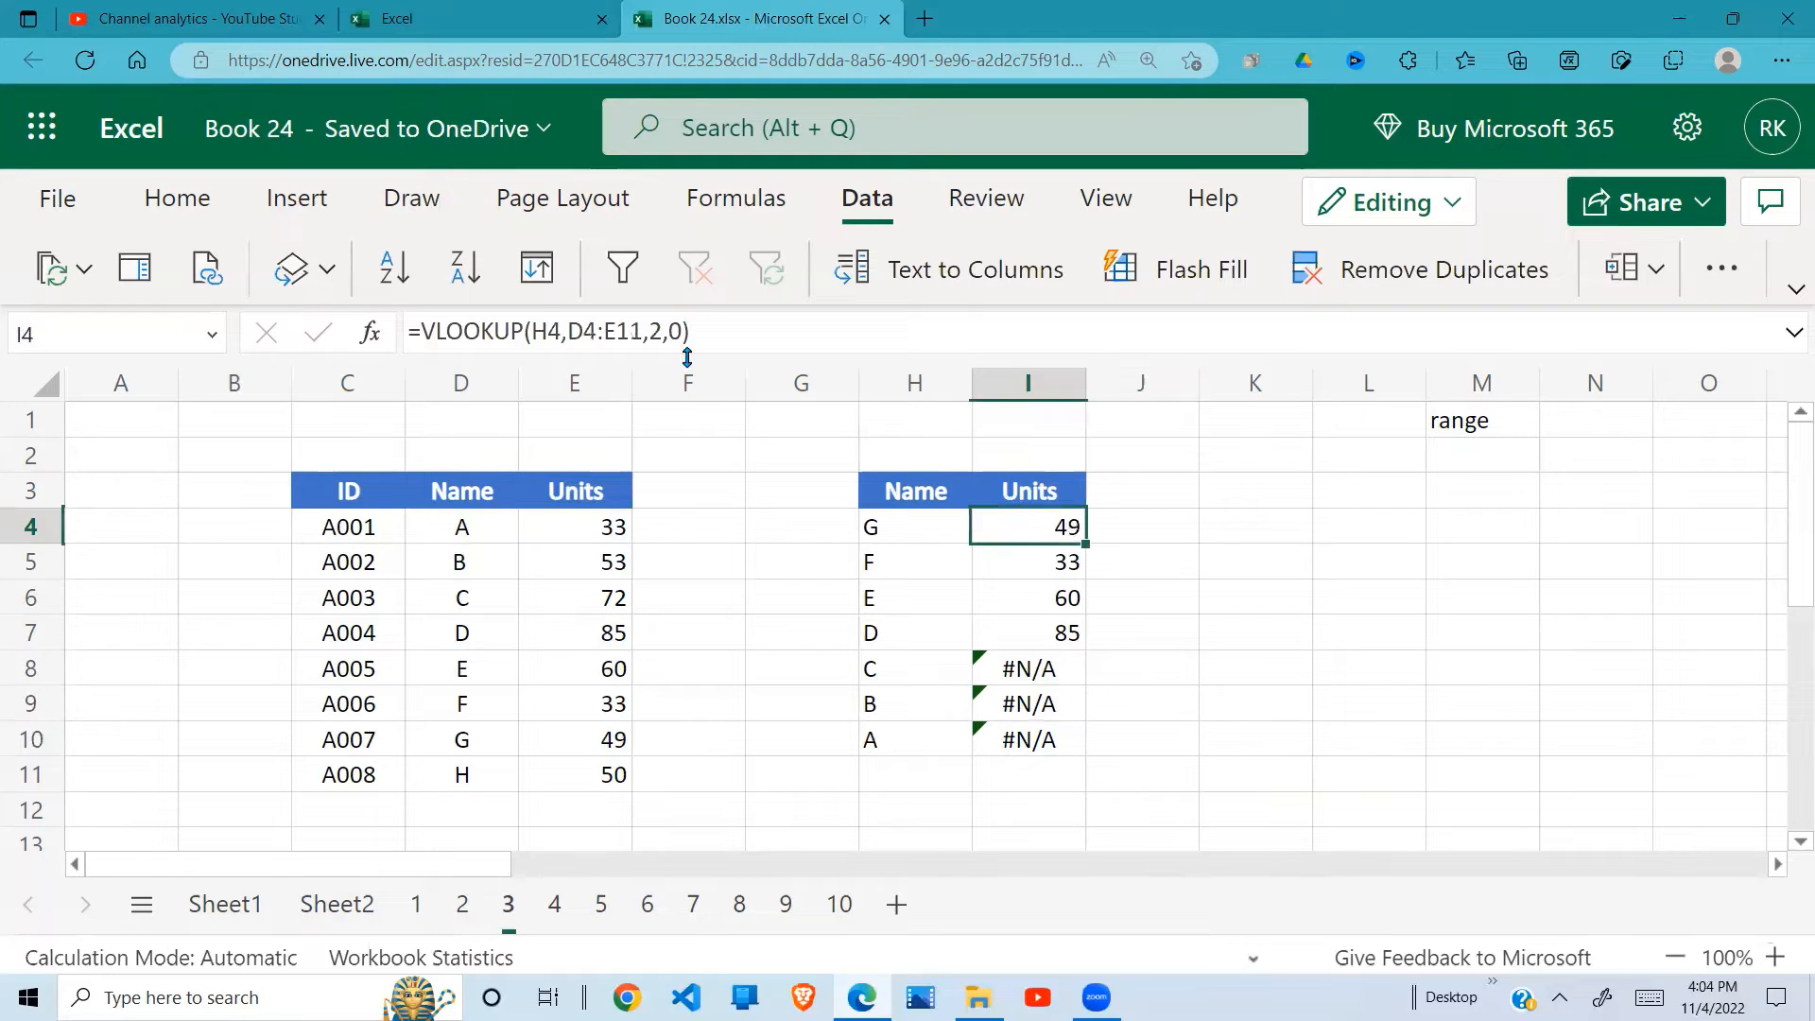
left_click(642, 333)
left_click_drag(643, 332, 566, 333)
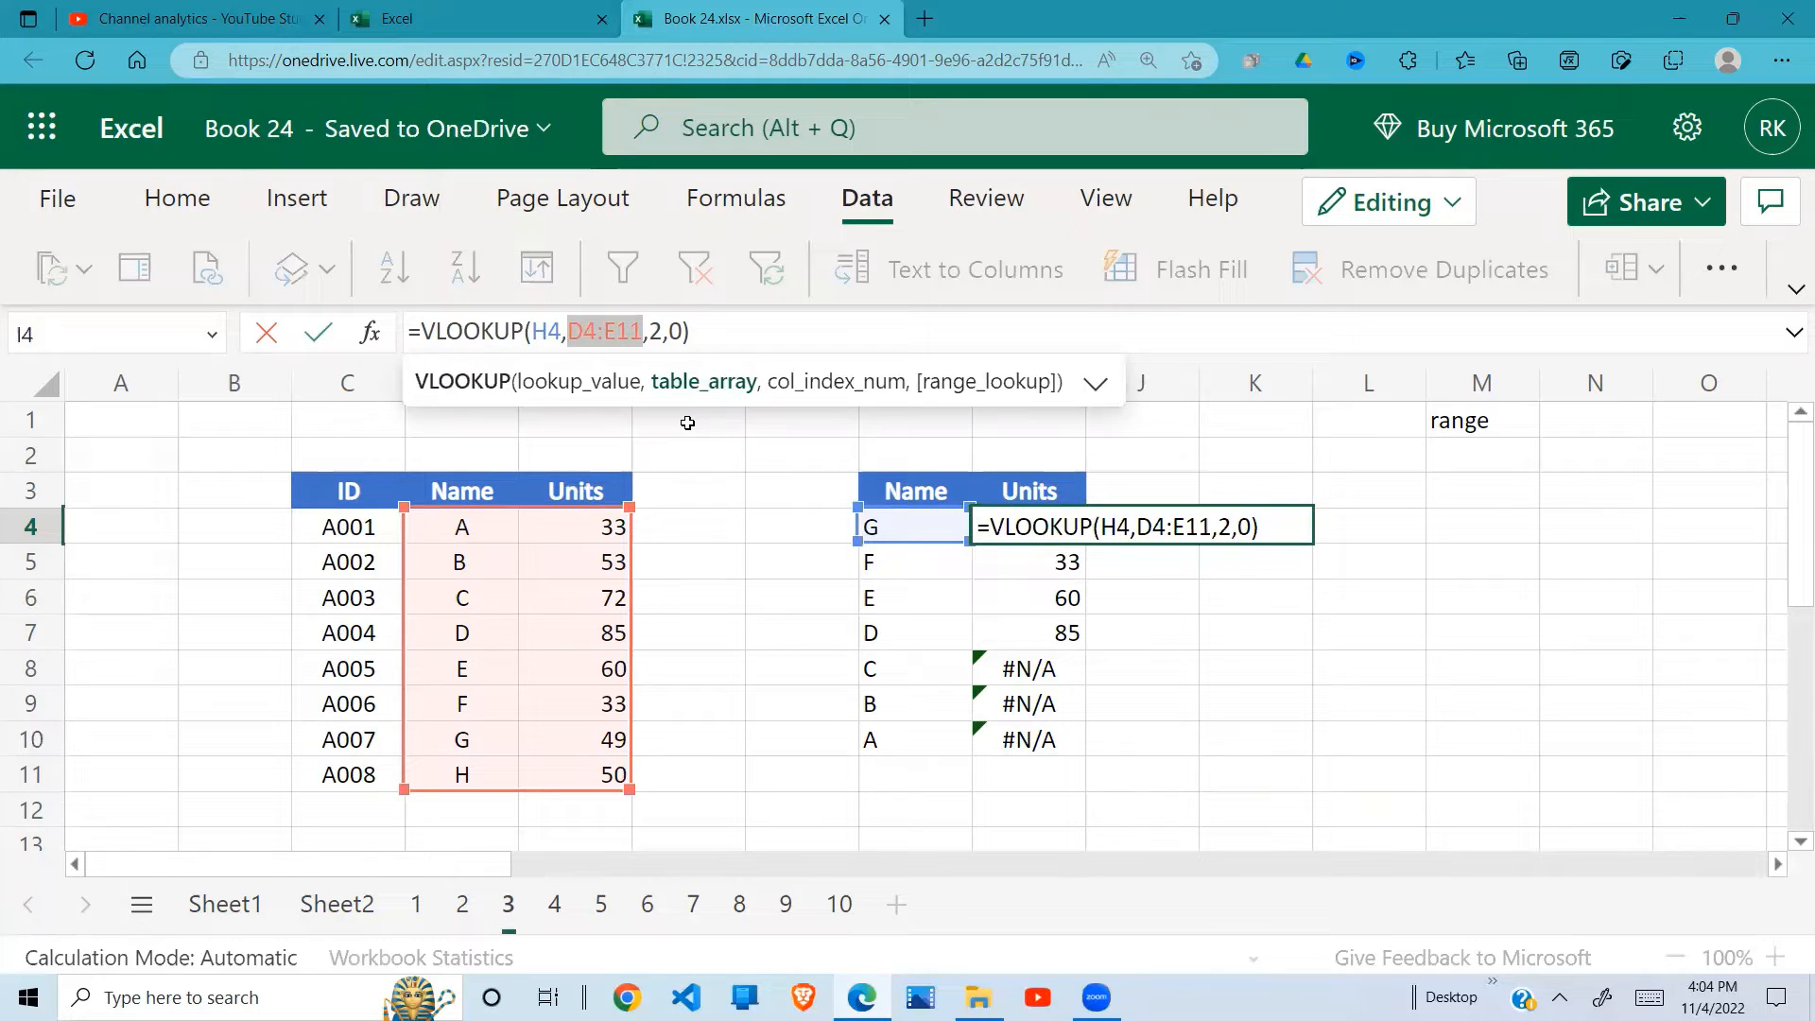
key("F4")
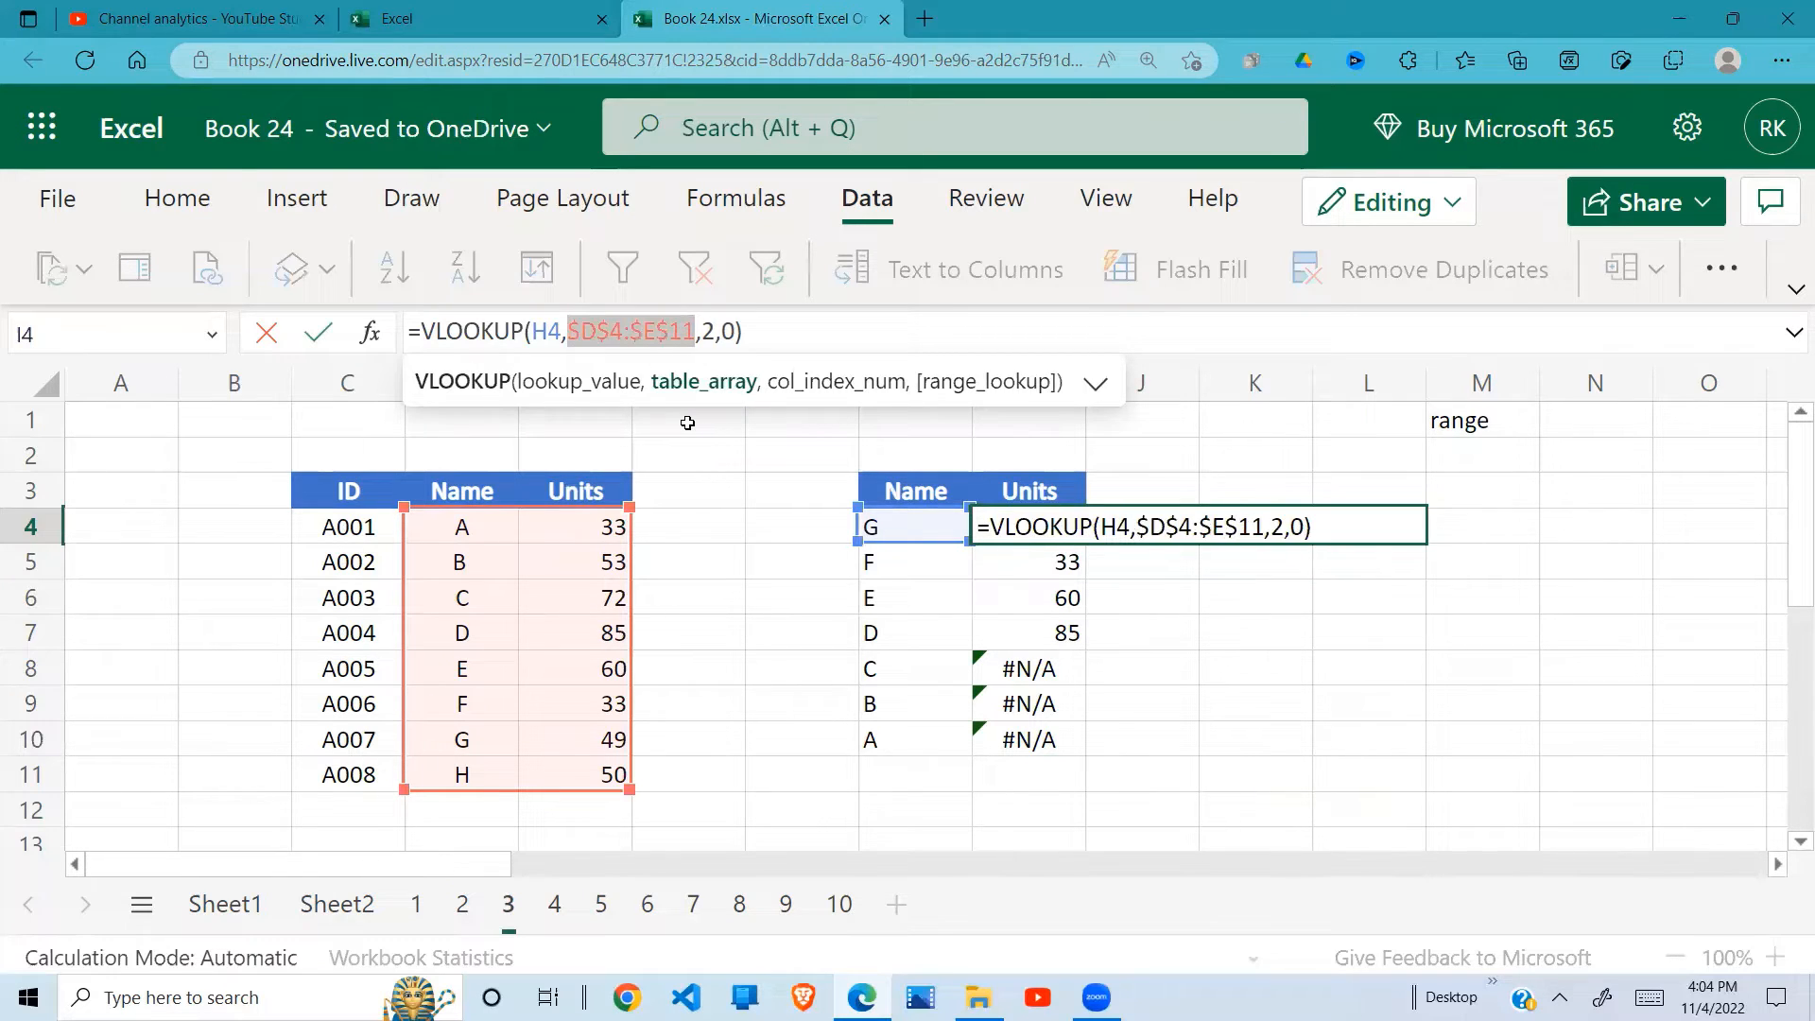
key("Return")
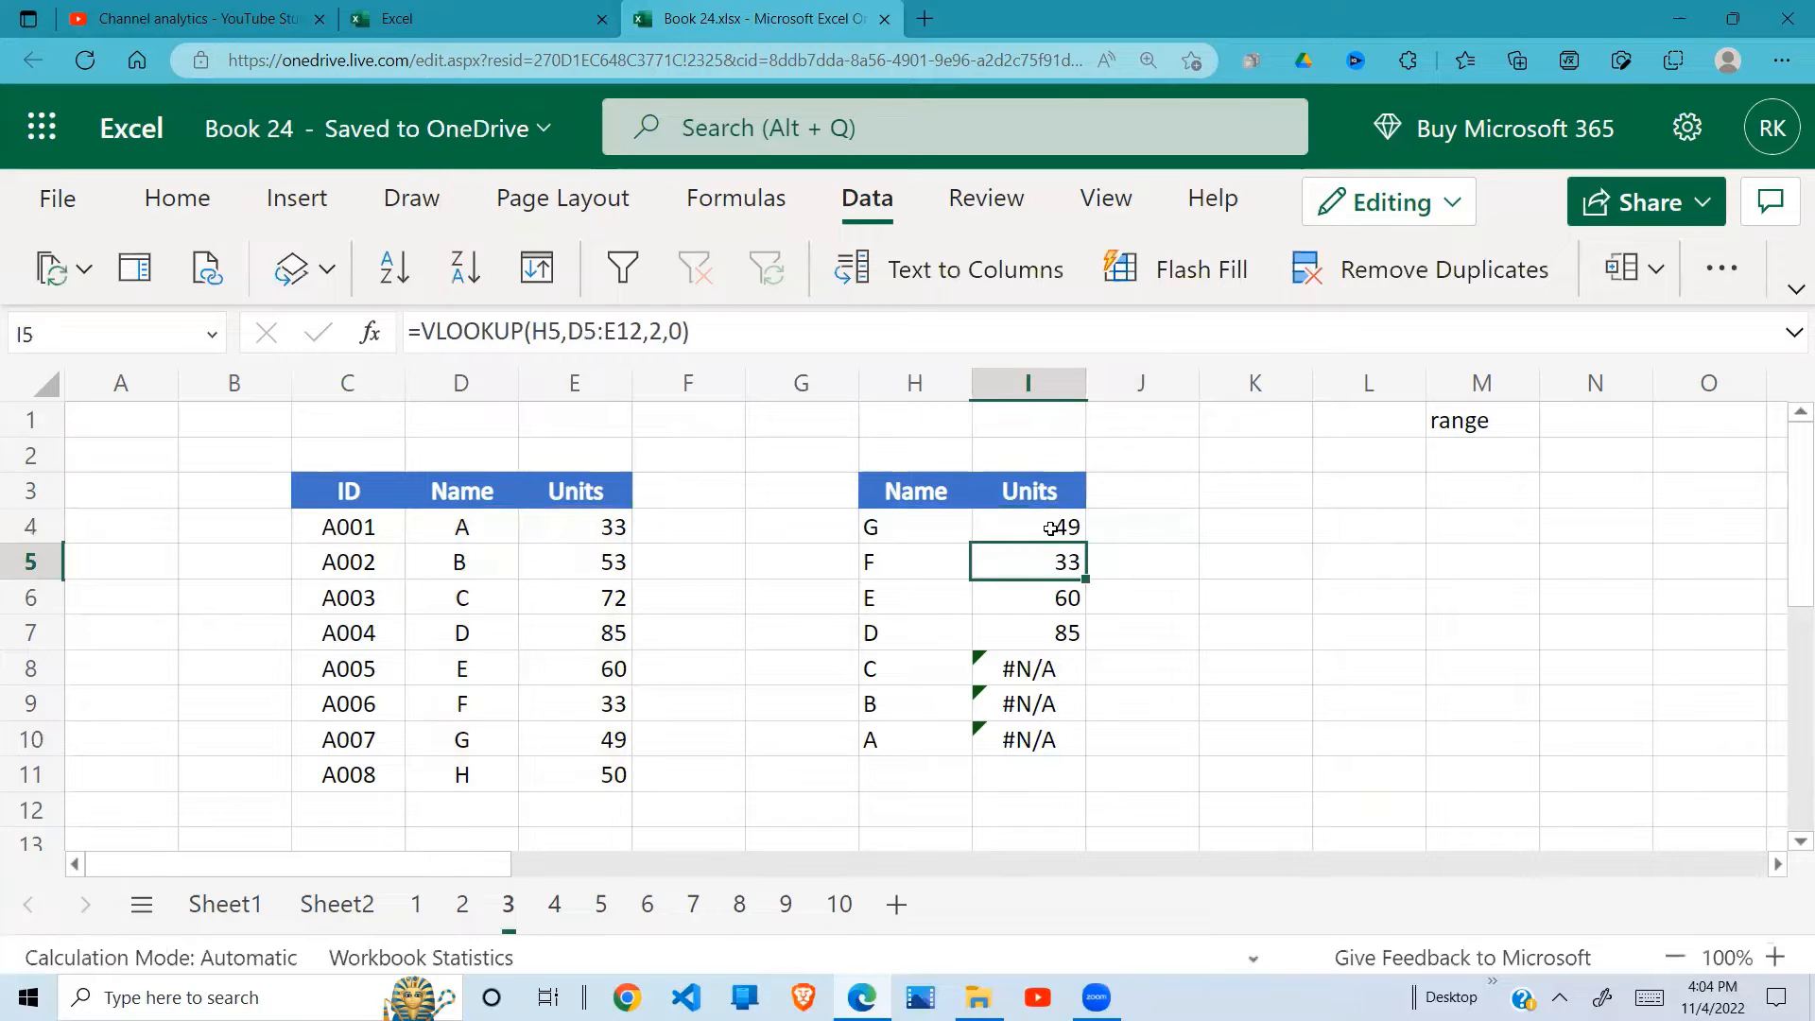
Step: Copy the corrected VLOOKUP formula from I4 down through I10 and review the returned units
left_click(1059, 530)
left_click_drag(1088, 544, 1078, 744)
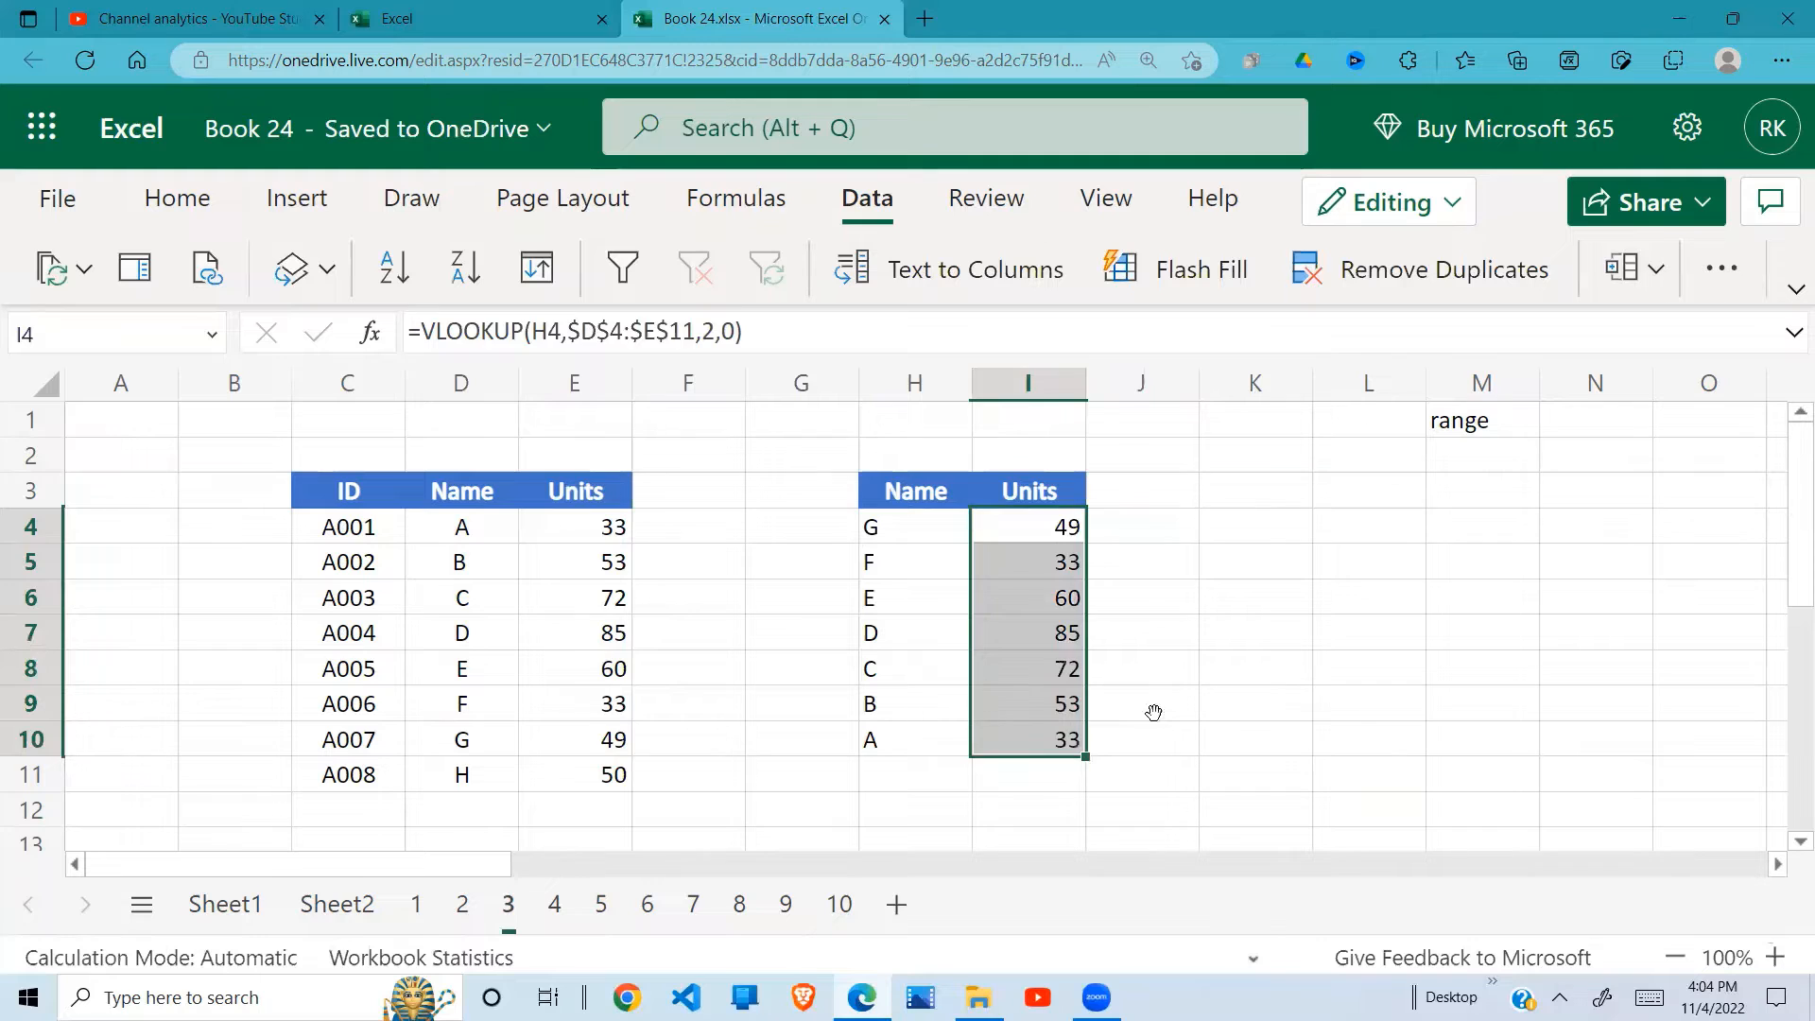
left_click(1153, 712)
left_click(1055, 675)
left_click_drag(1056, 527, 1057, 731)
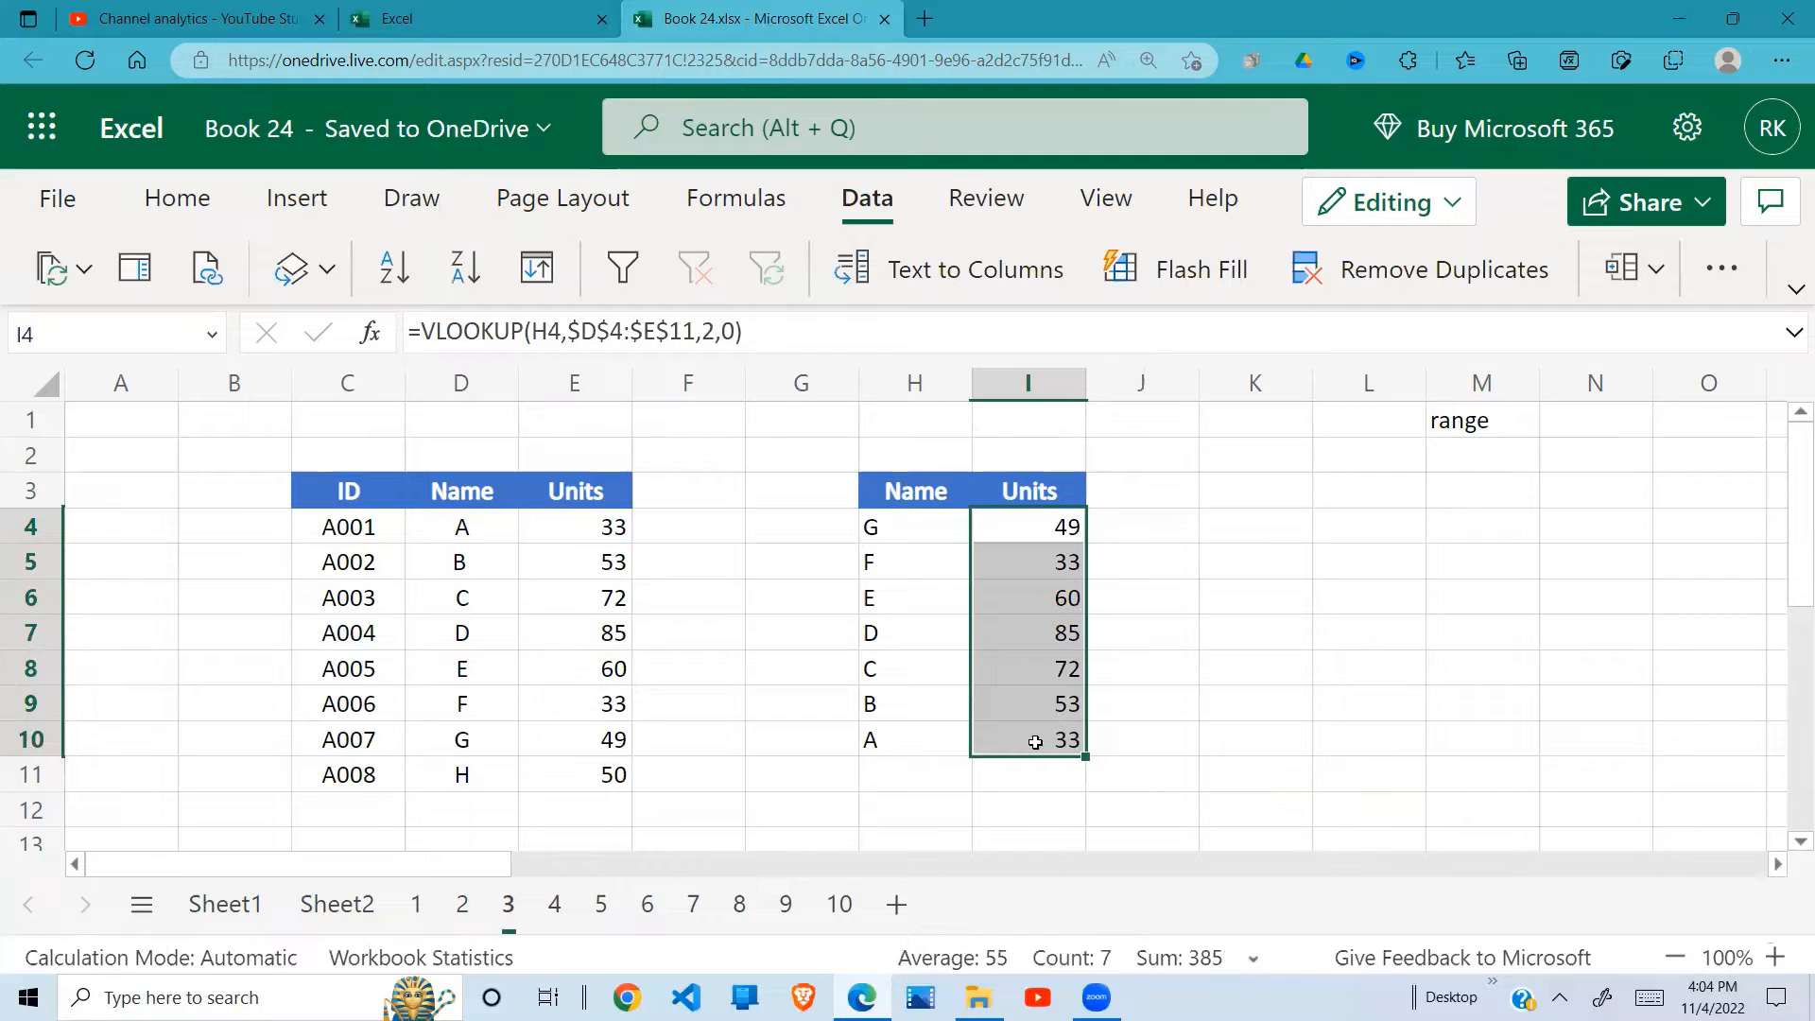
Step: Open sheet 4 and enter =VLOOKUP(H4,D4:E11,2,0) in I4 to look up the units for name G
left_click(556, 906)
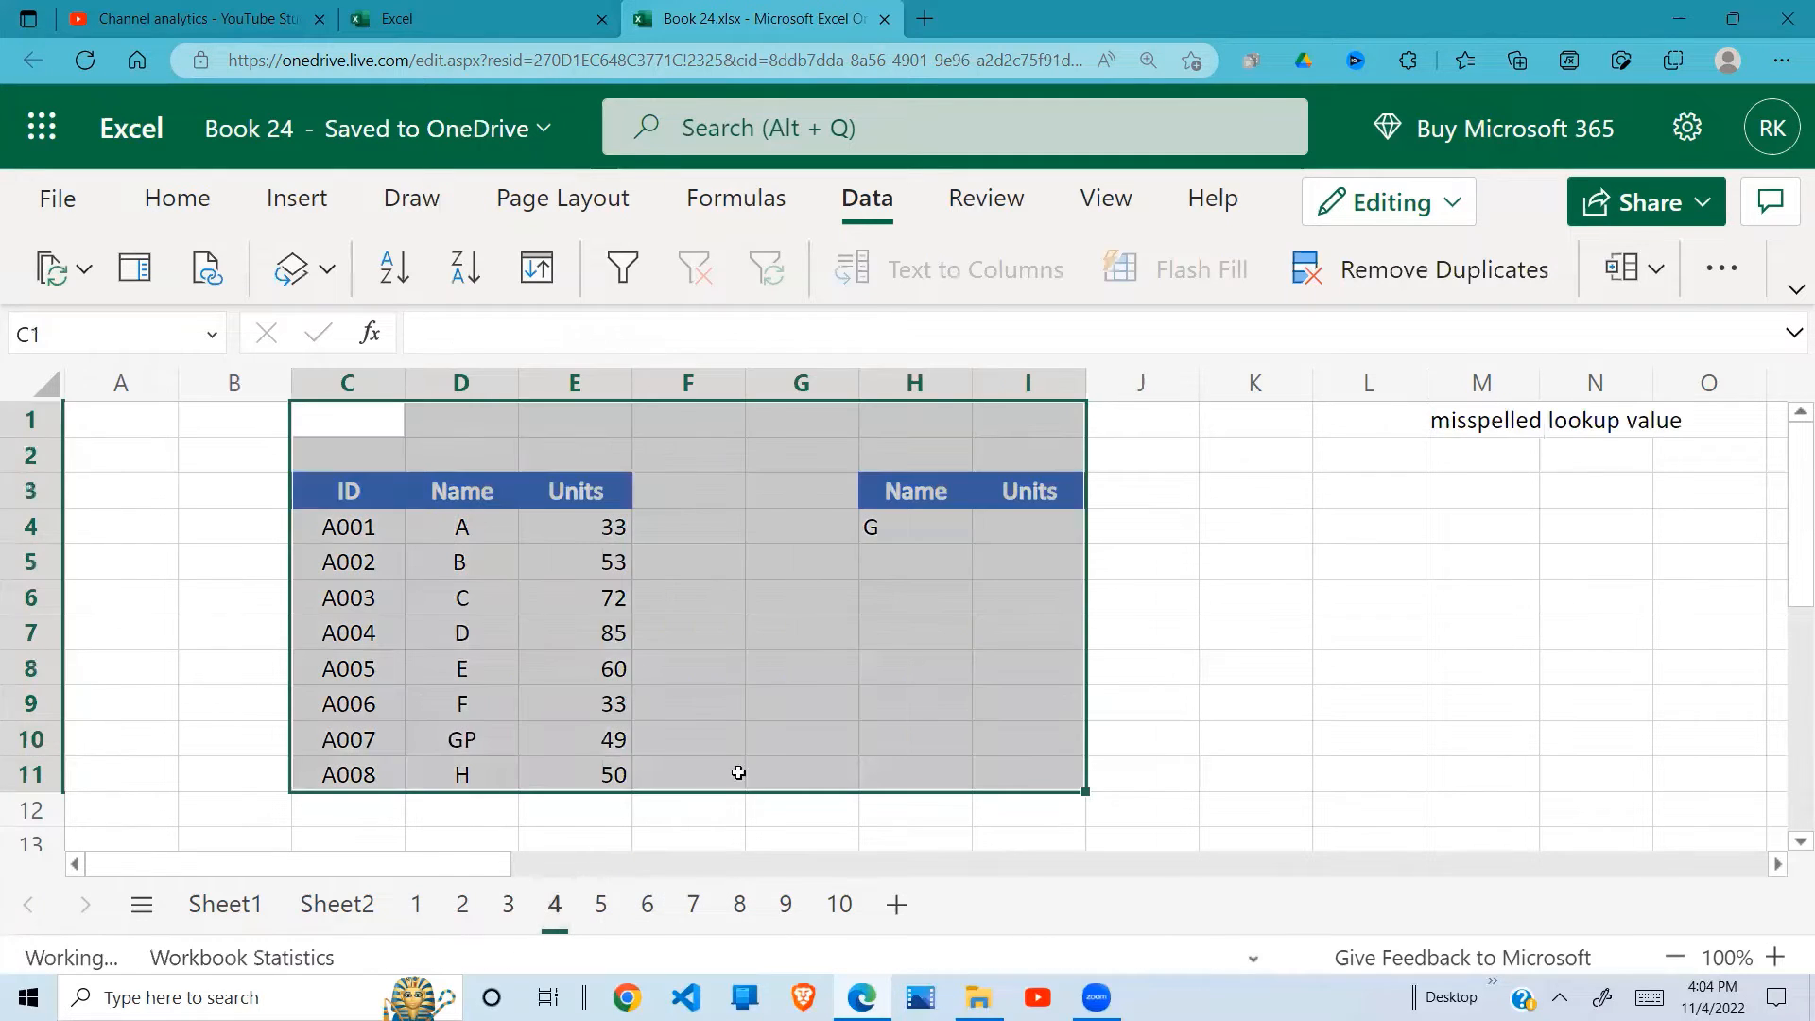
left_click(944, 609)
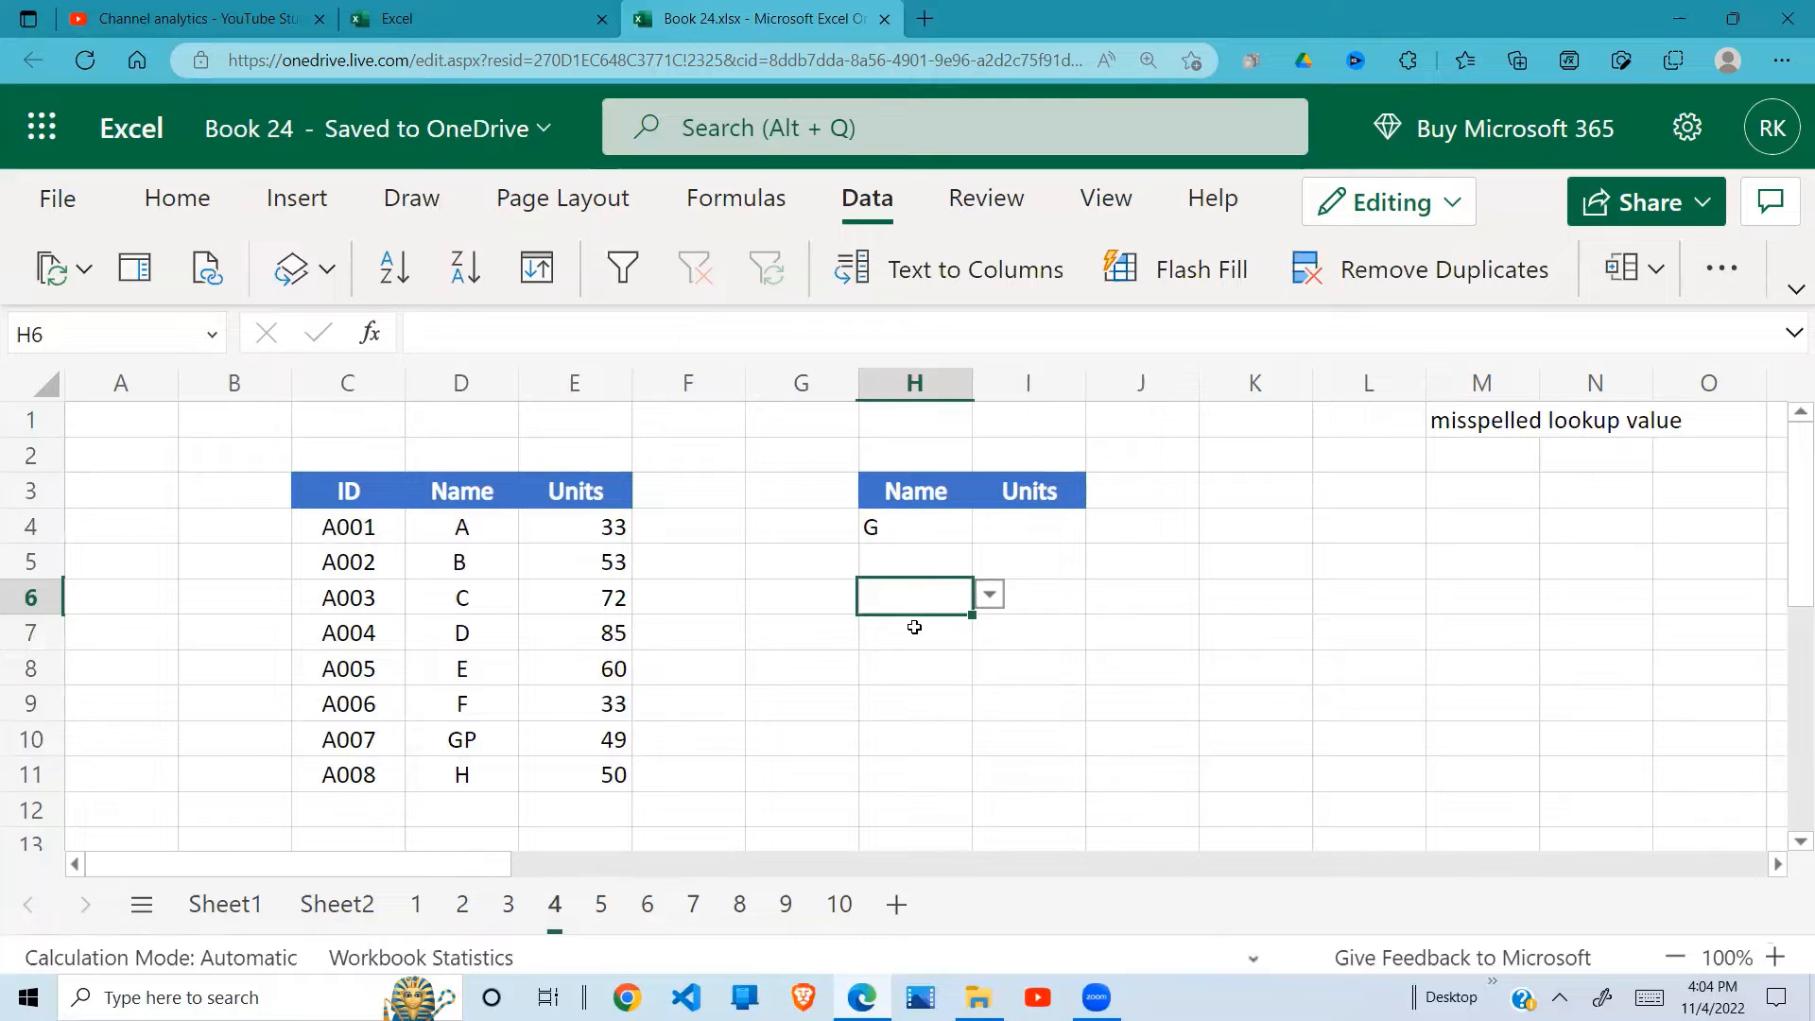
left_click(1048, 516)
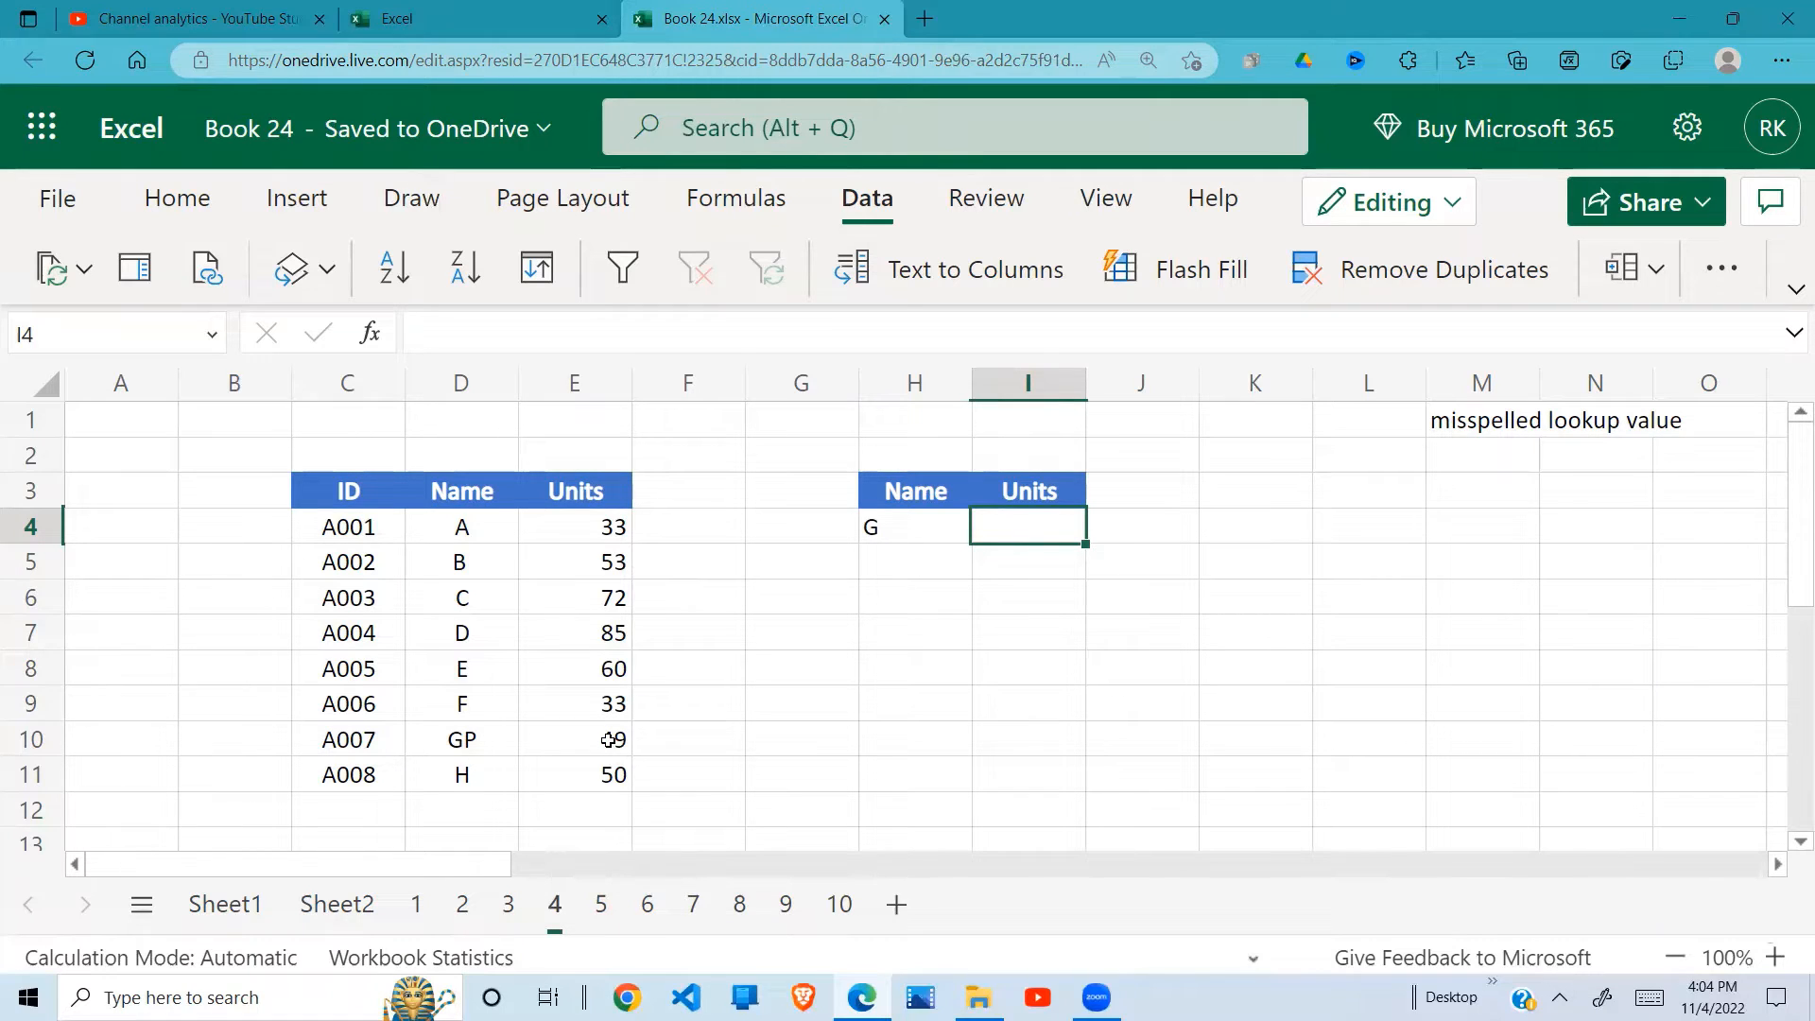
type("=")
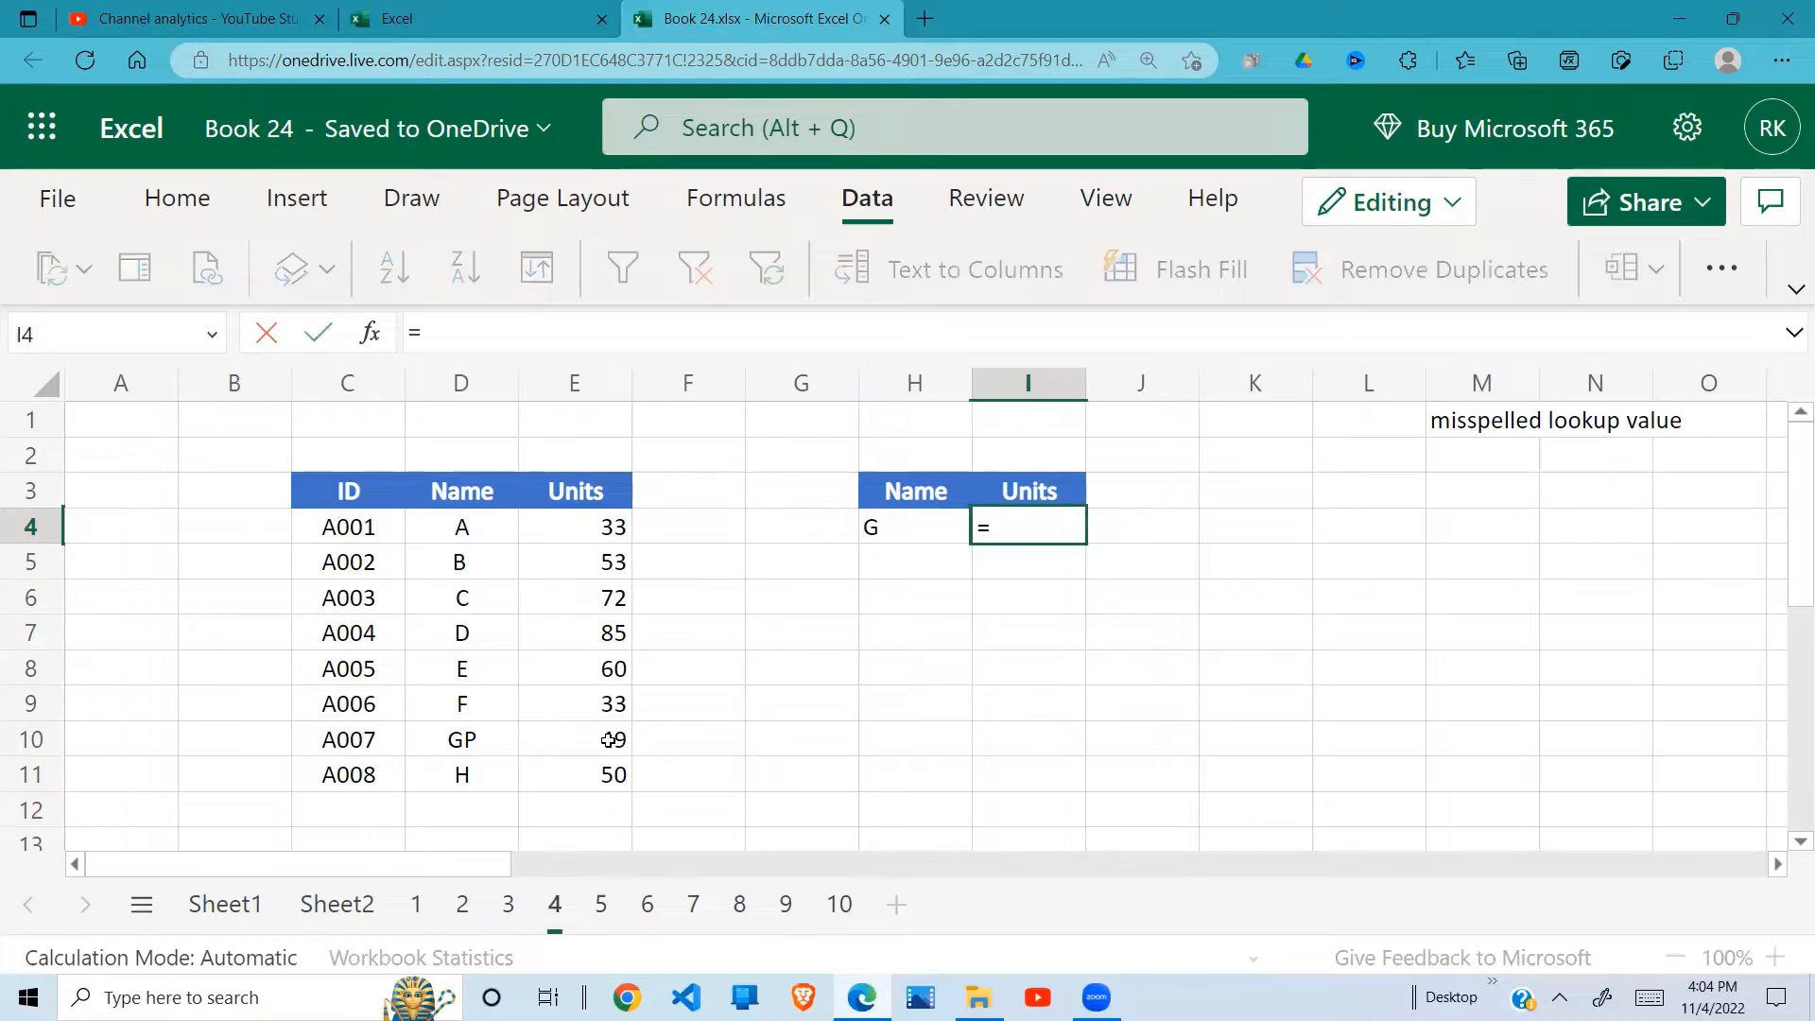
type("VLOOK")
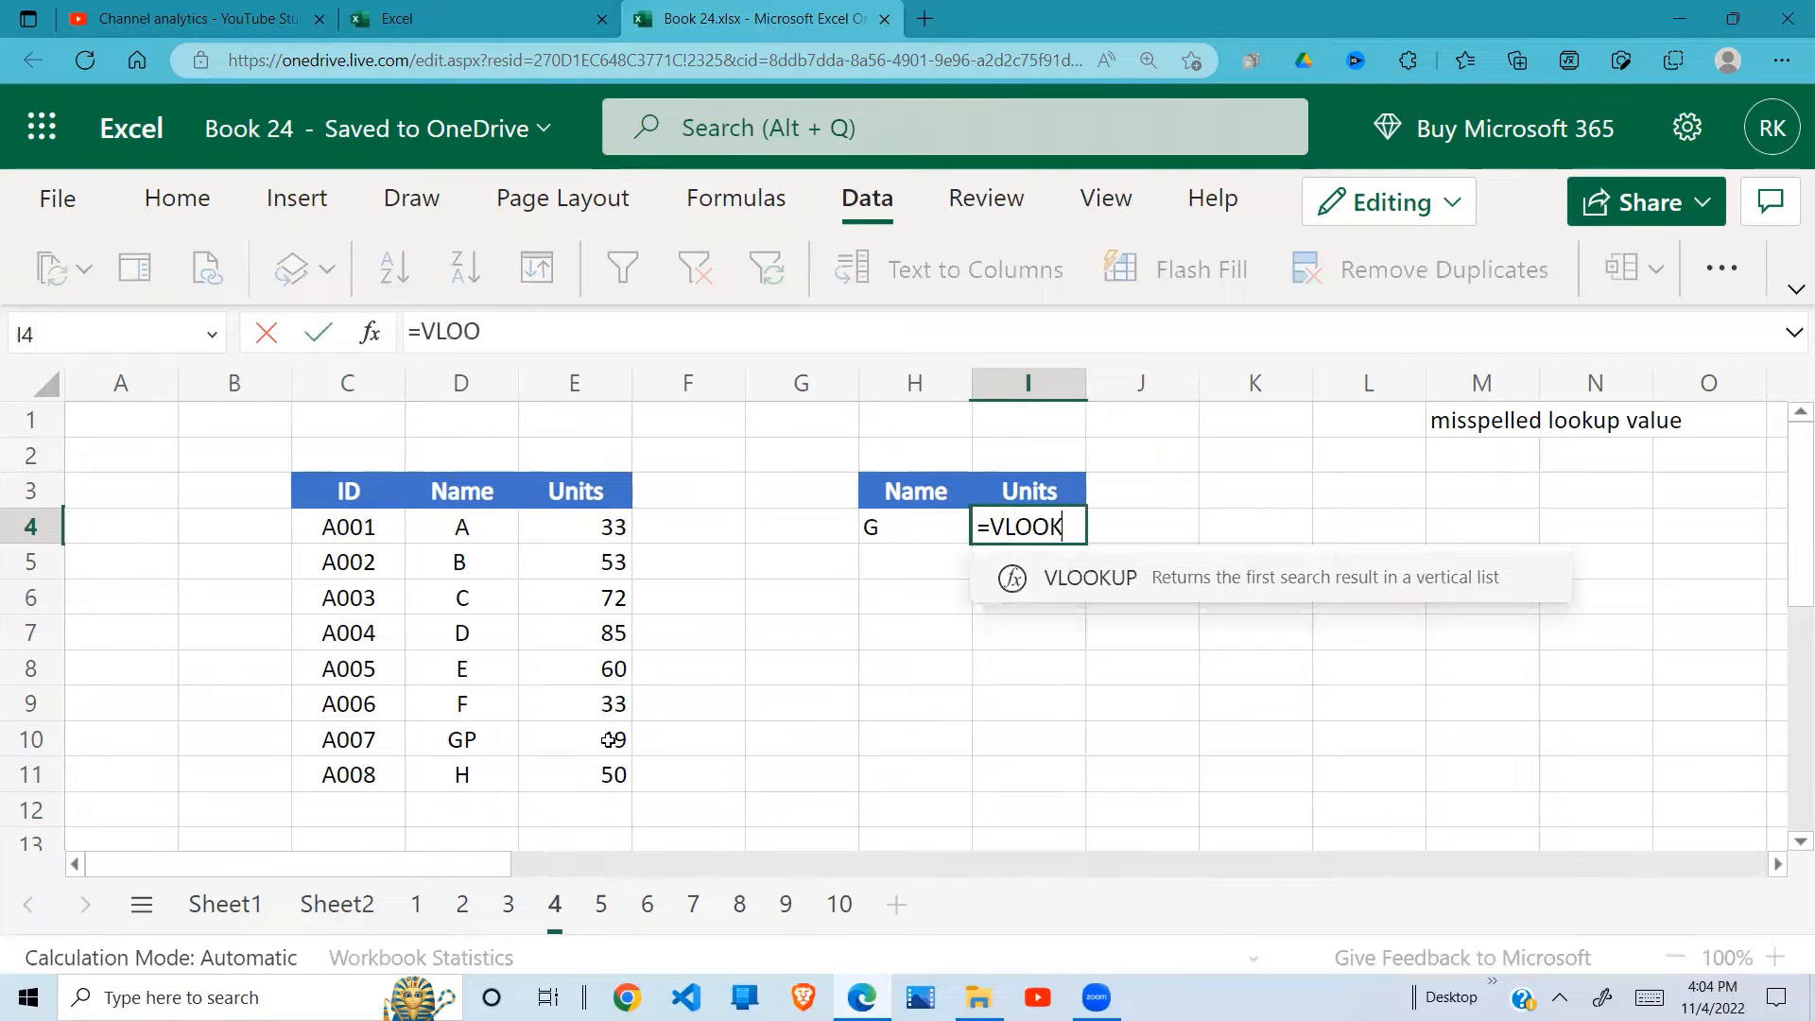
type("UP")
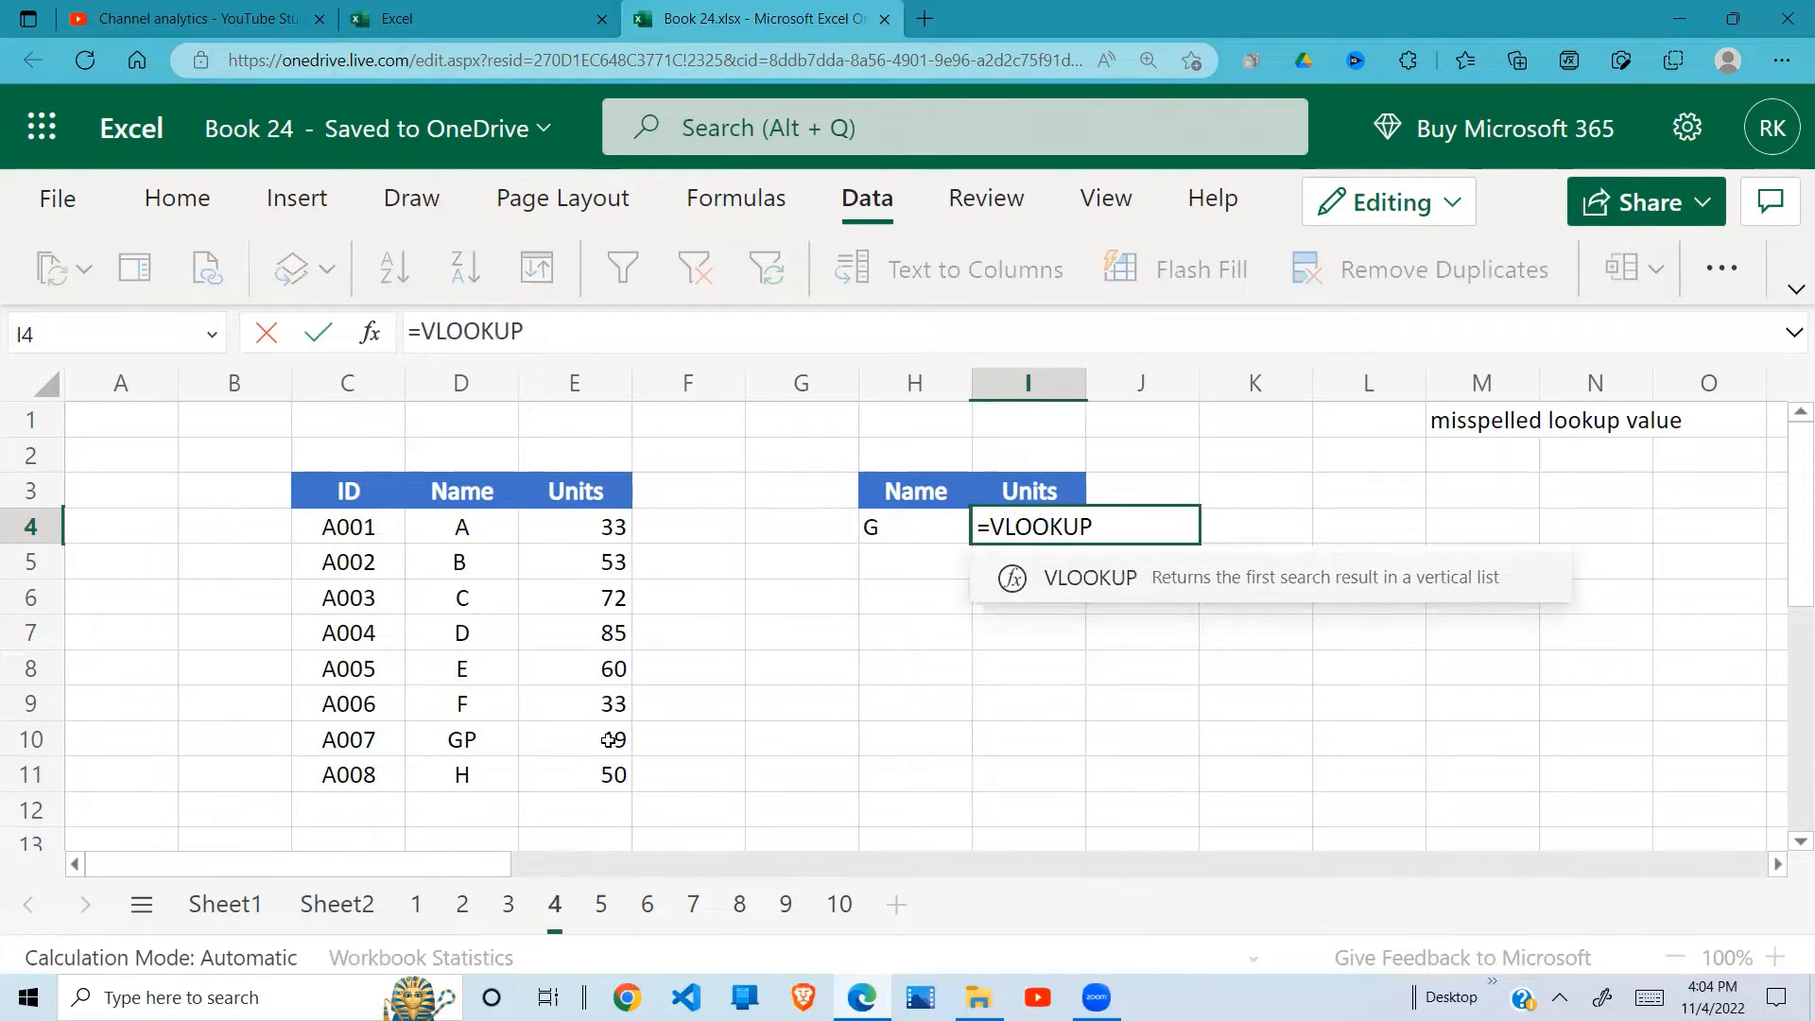
type("(")
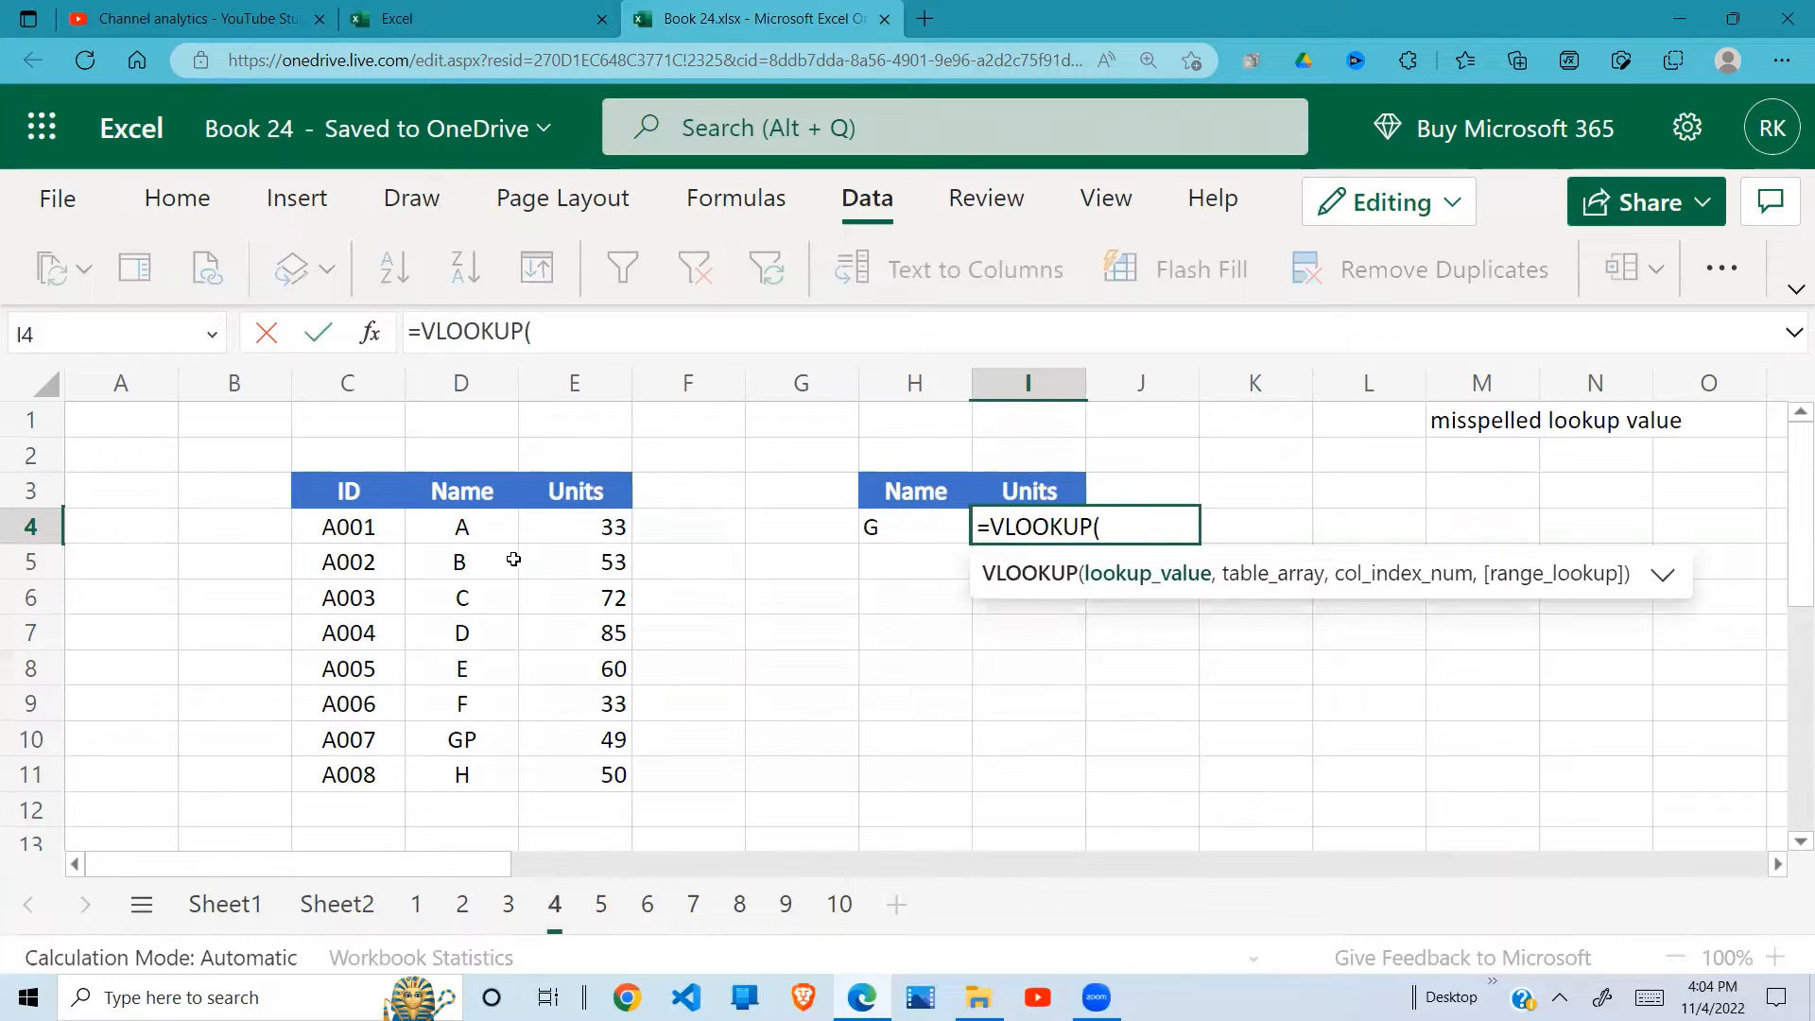
left_click(878, 530)
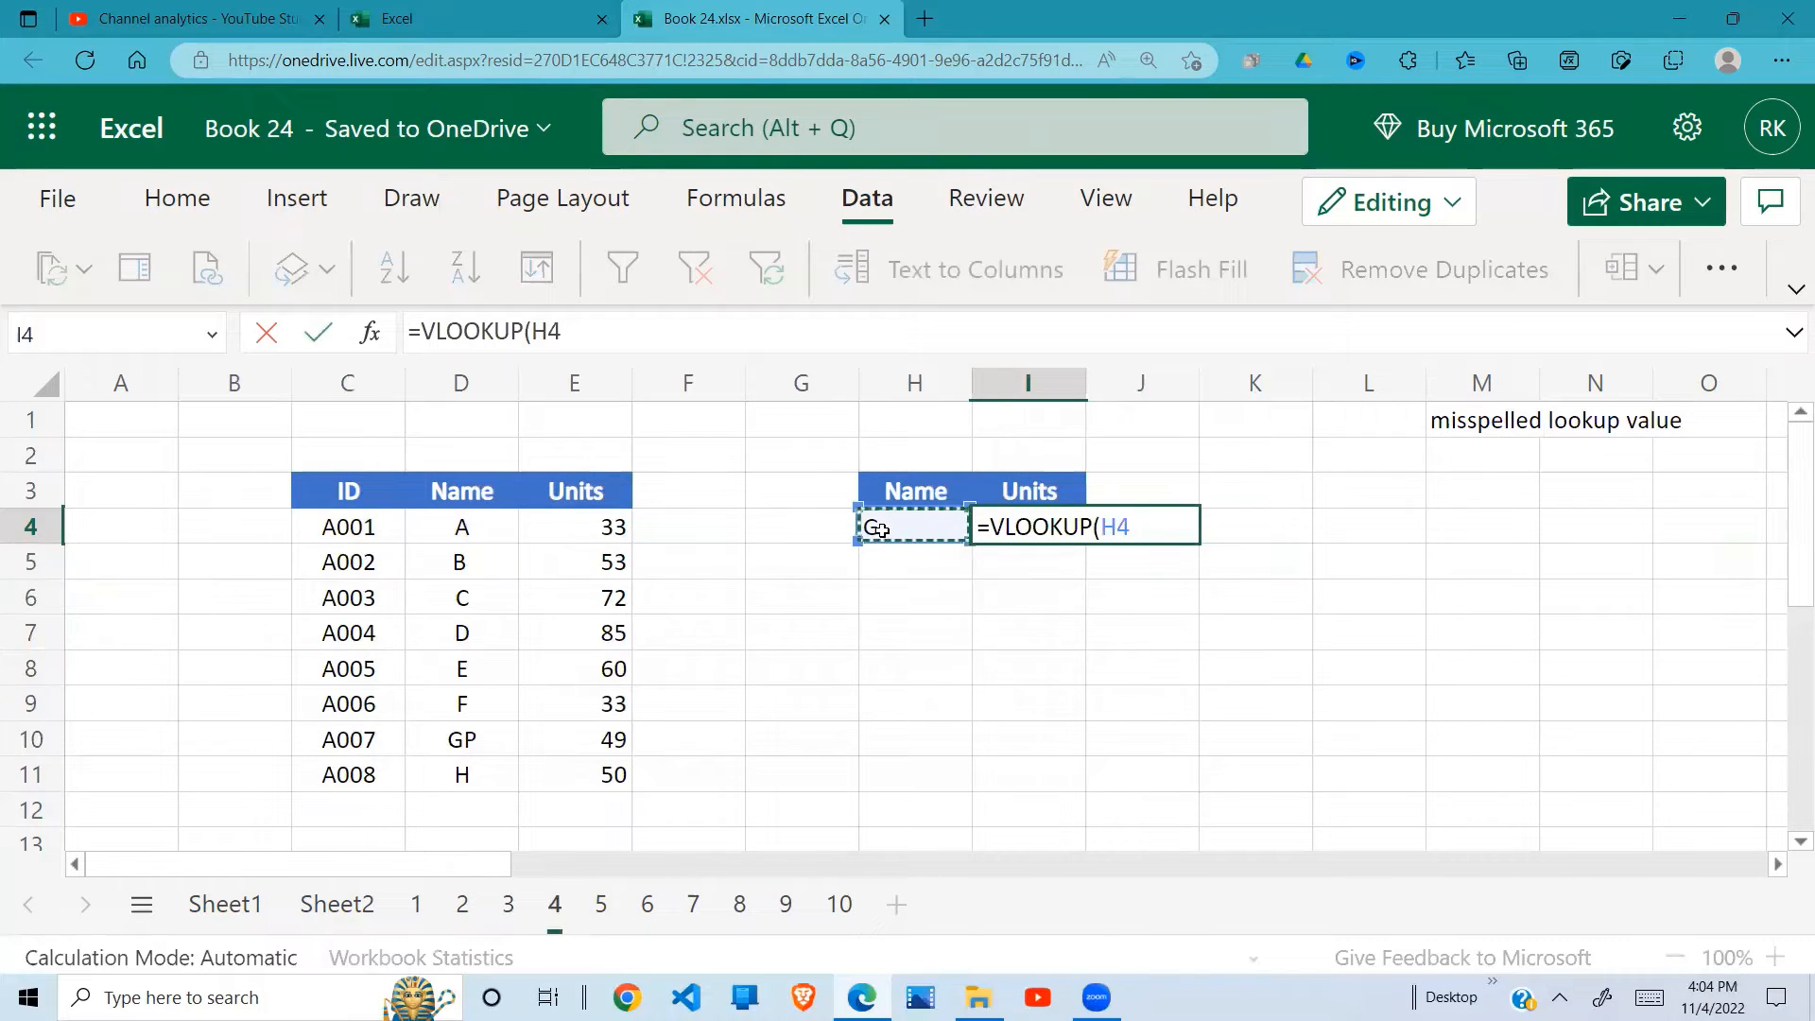
type(",")
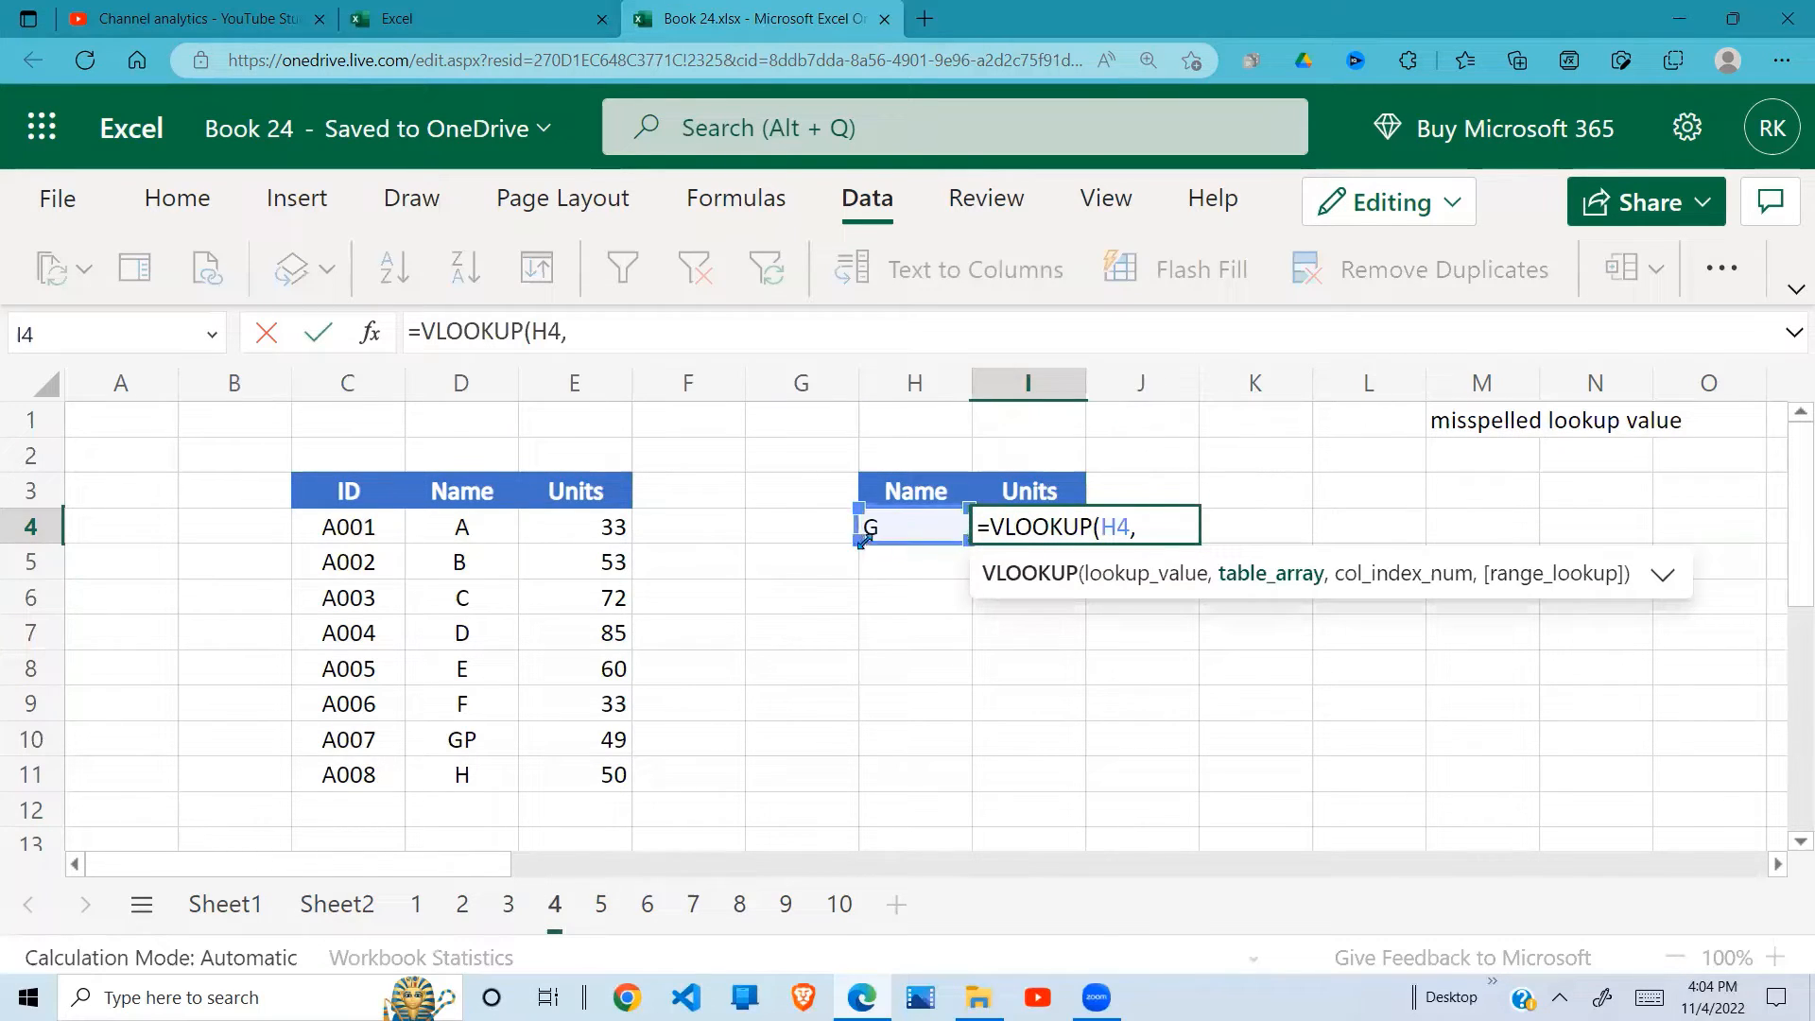
left_click_drag(473, 522, 585, 770)
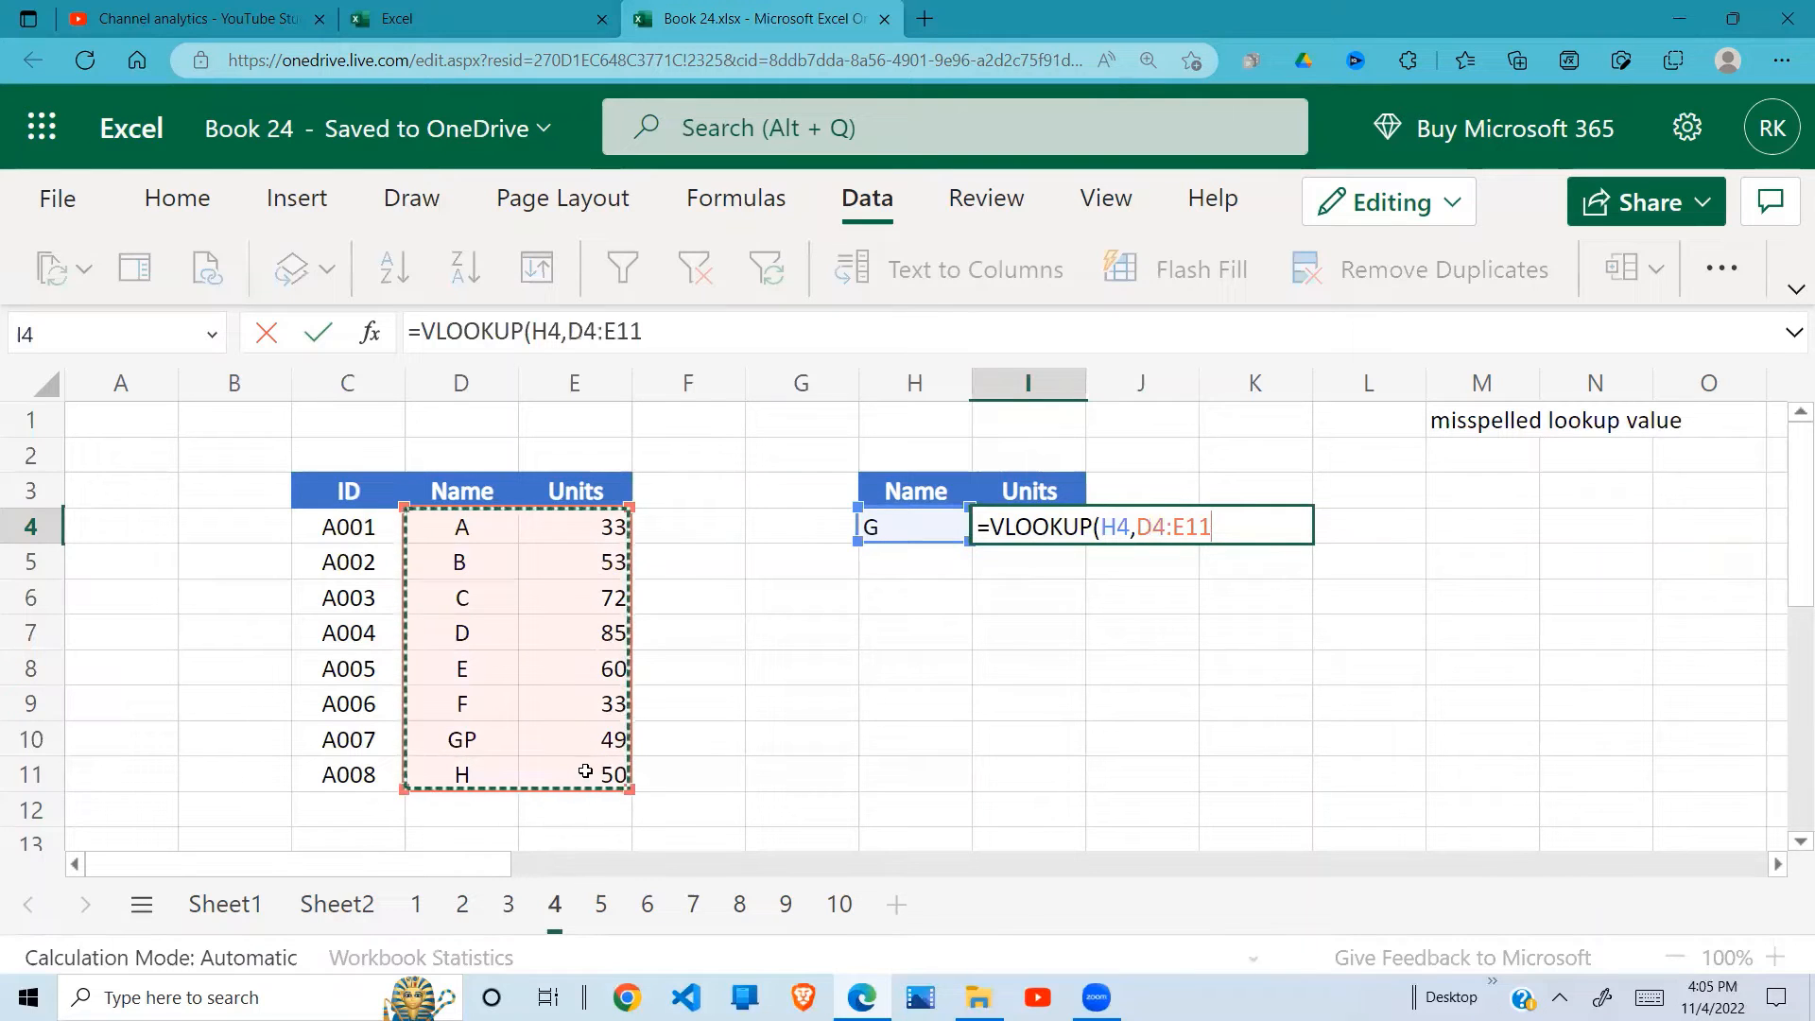
type(",")
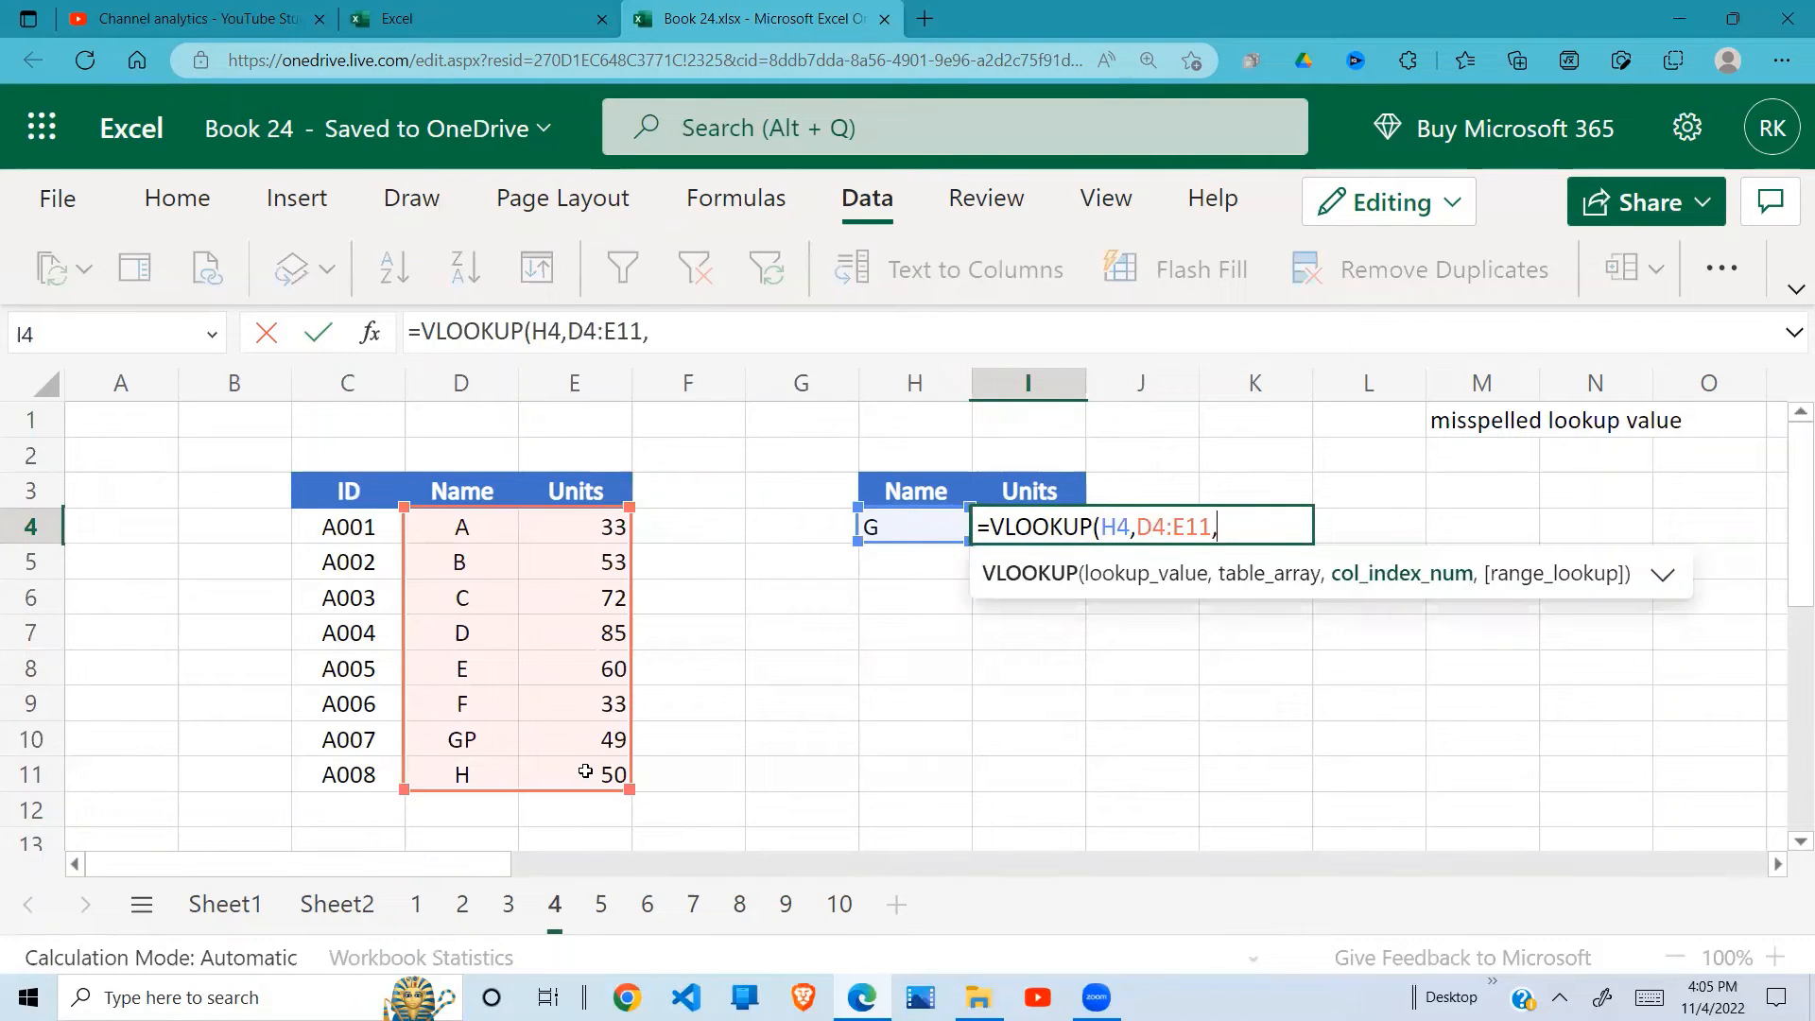
type("2,0)")
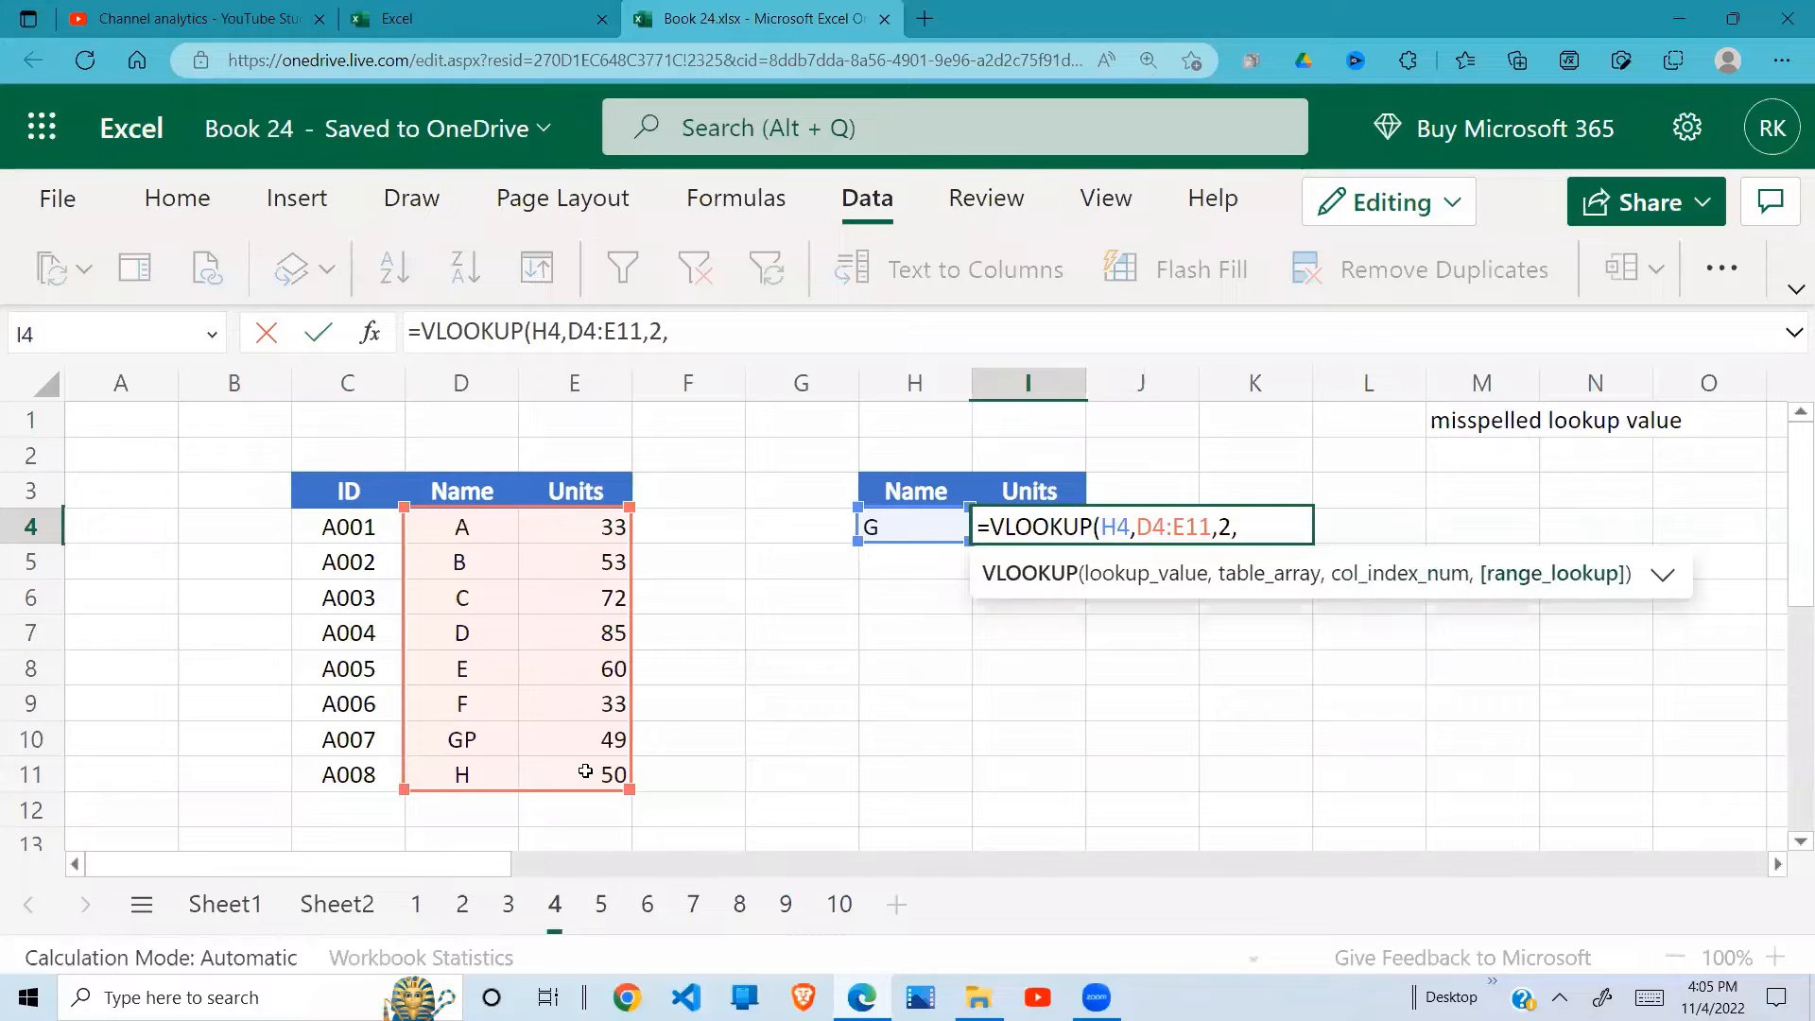
key("Return")
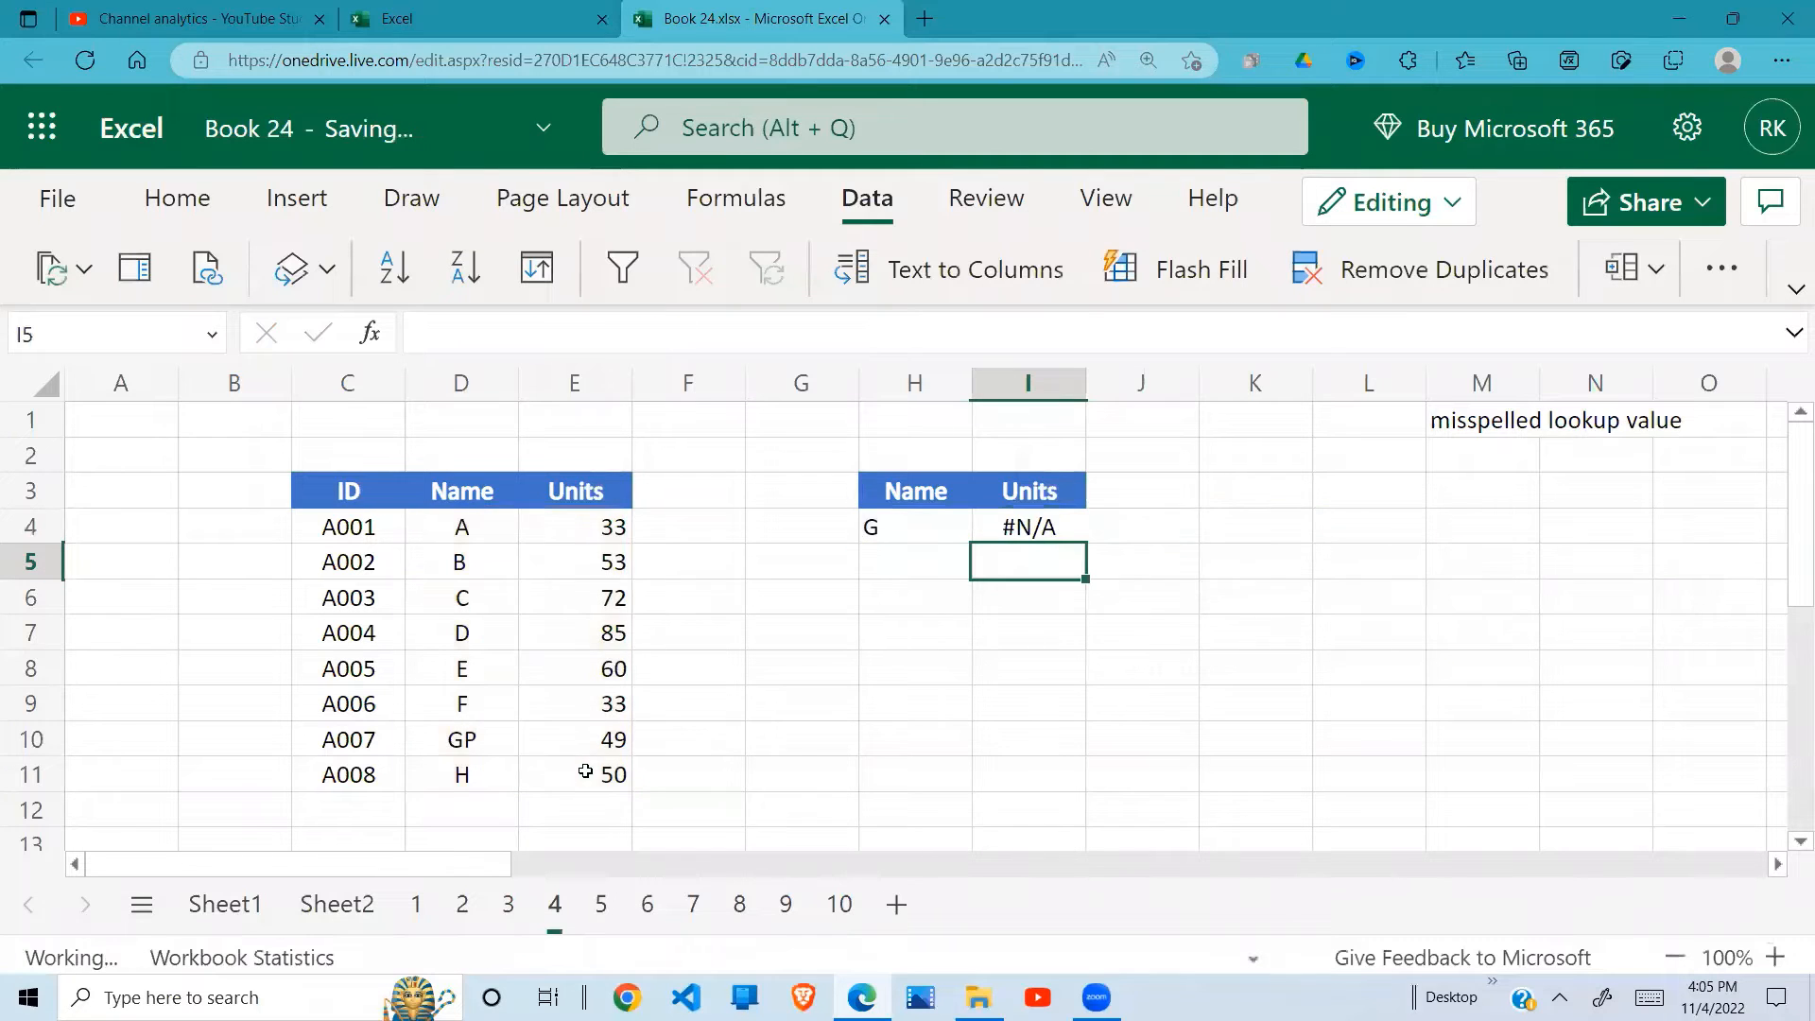
Step: Compare the lookup name in H4 with the source Name column and correct the misspelled entry in D10 to G
left_click(1077, 535)
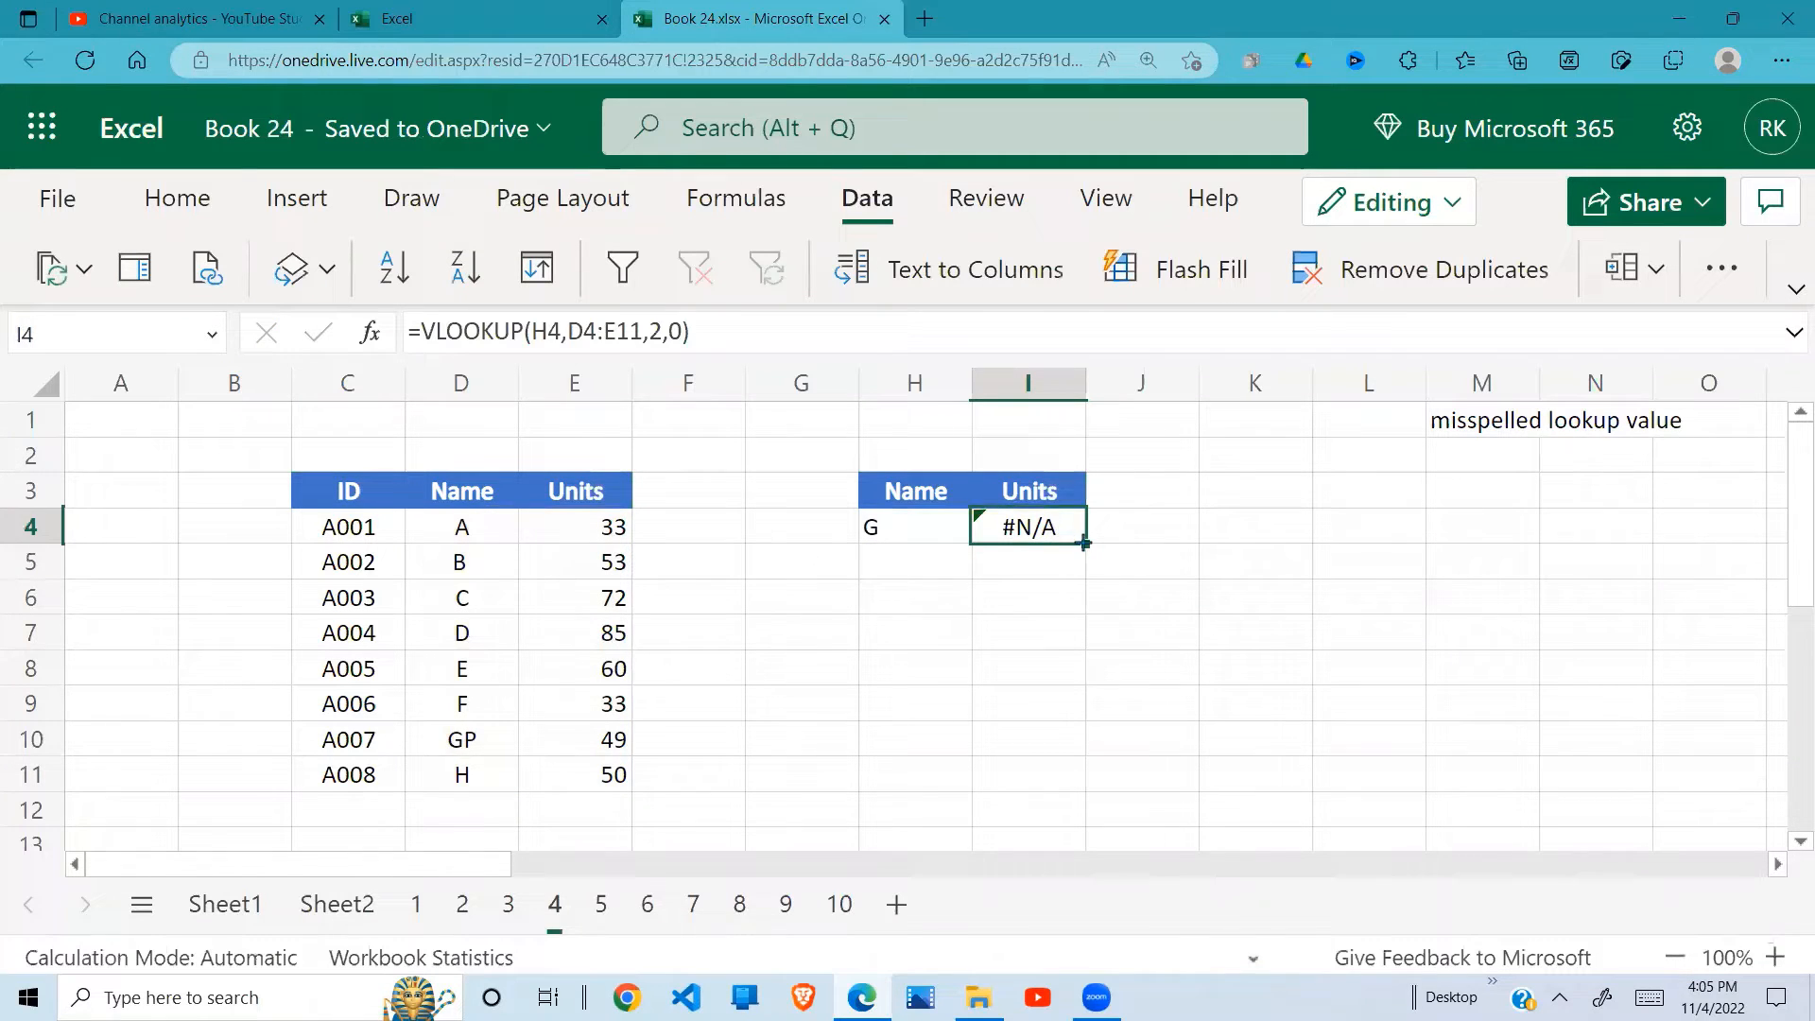
left_click(896, 535)
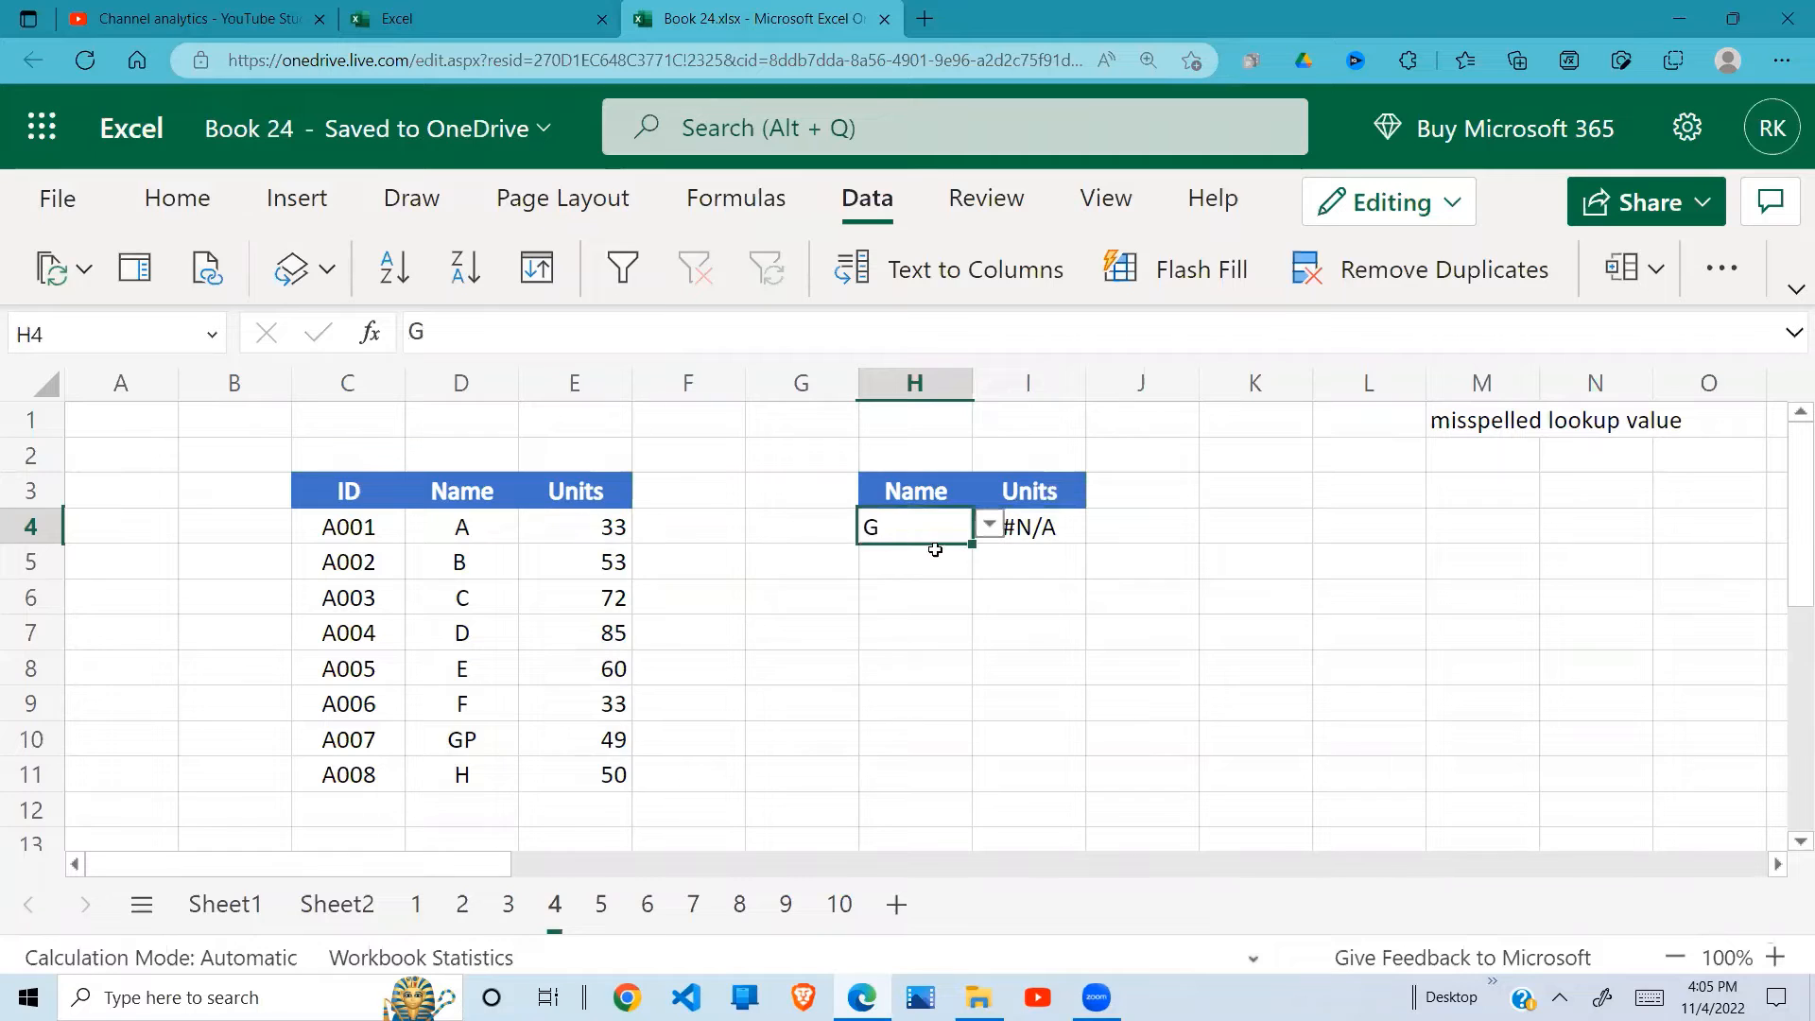
left_click(499, 746)
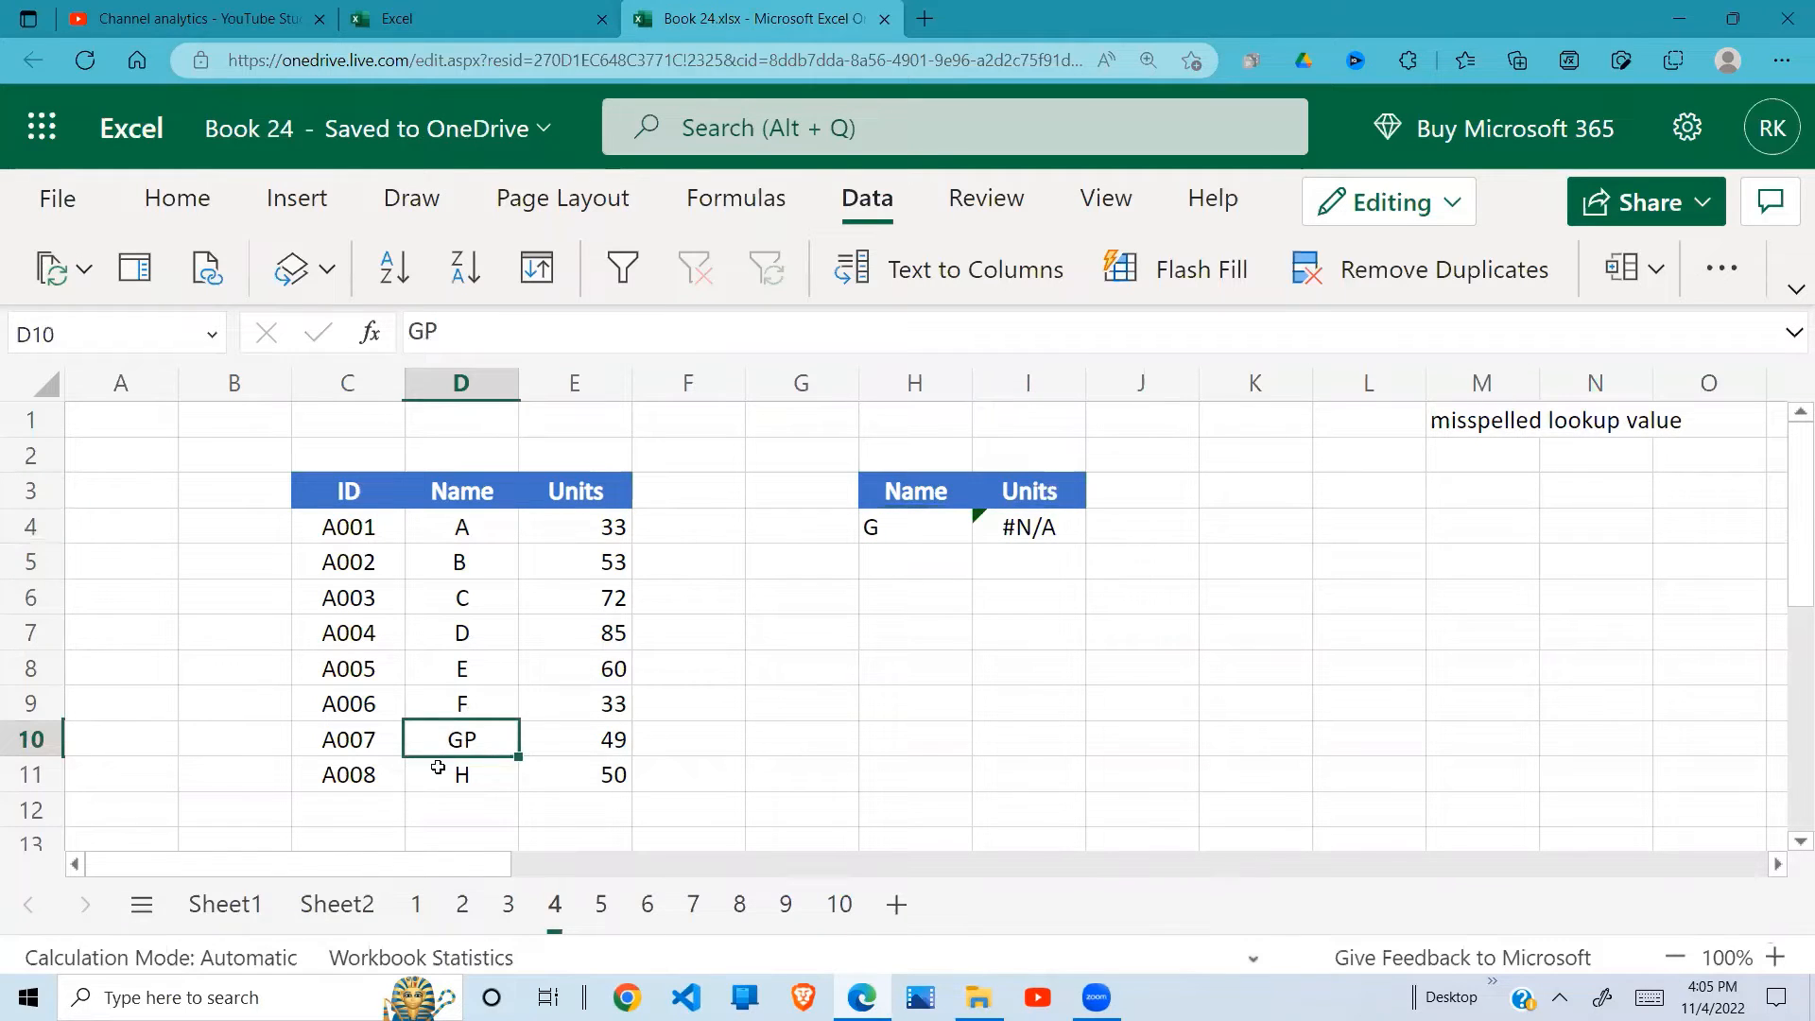
left_click_drag(463, 528, 473, 773)
left_click(496, 729)
left_click(1029, 539)
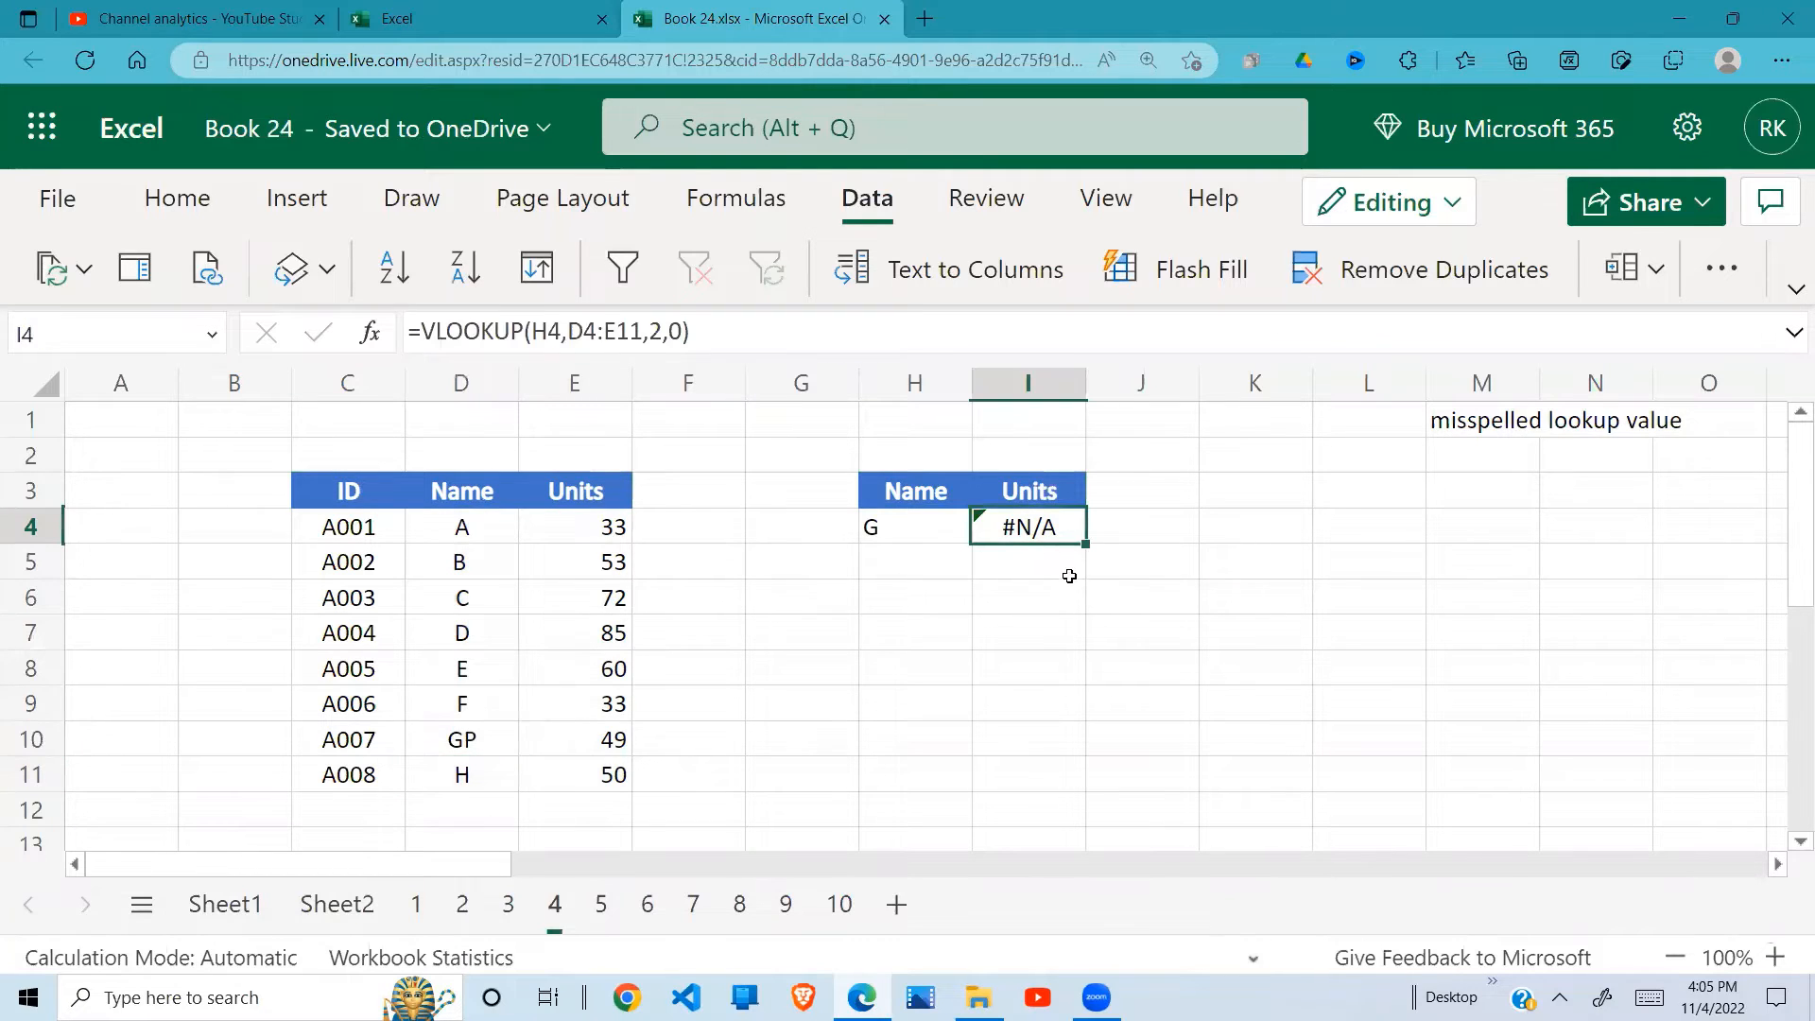
left_click(489, 739)
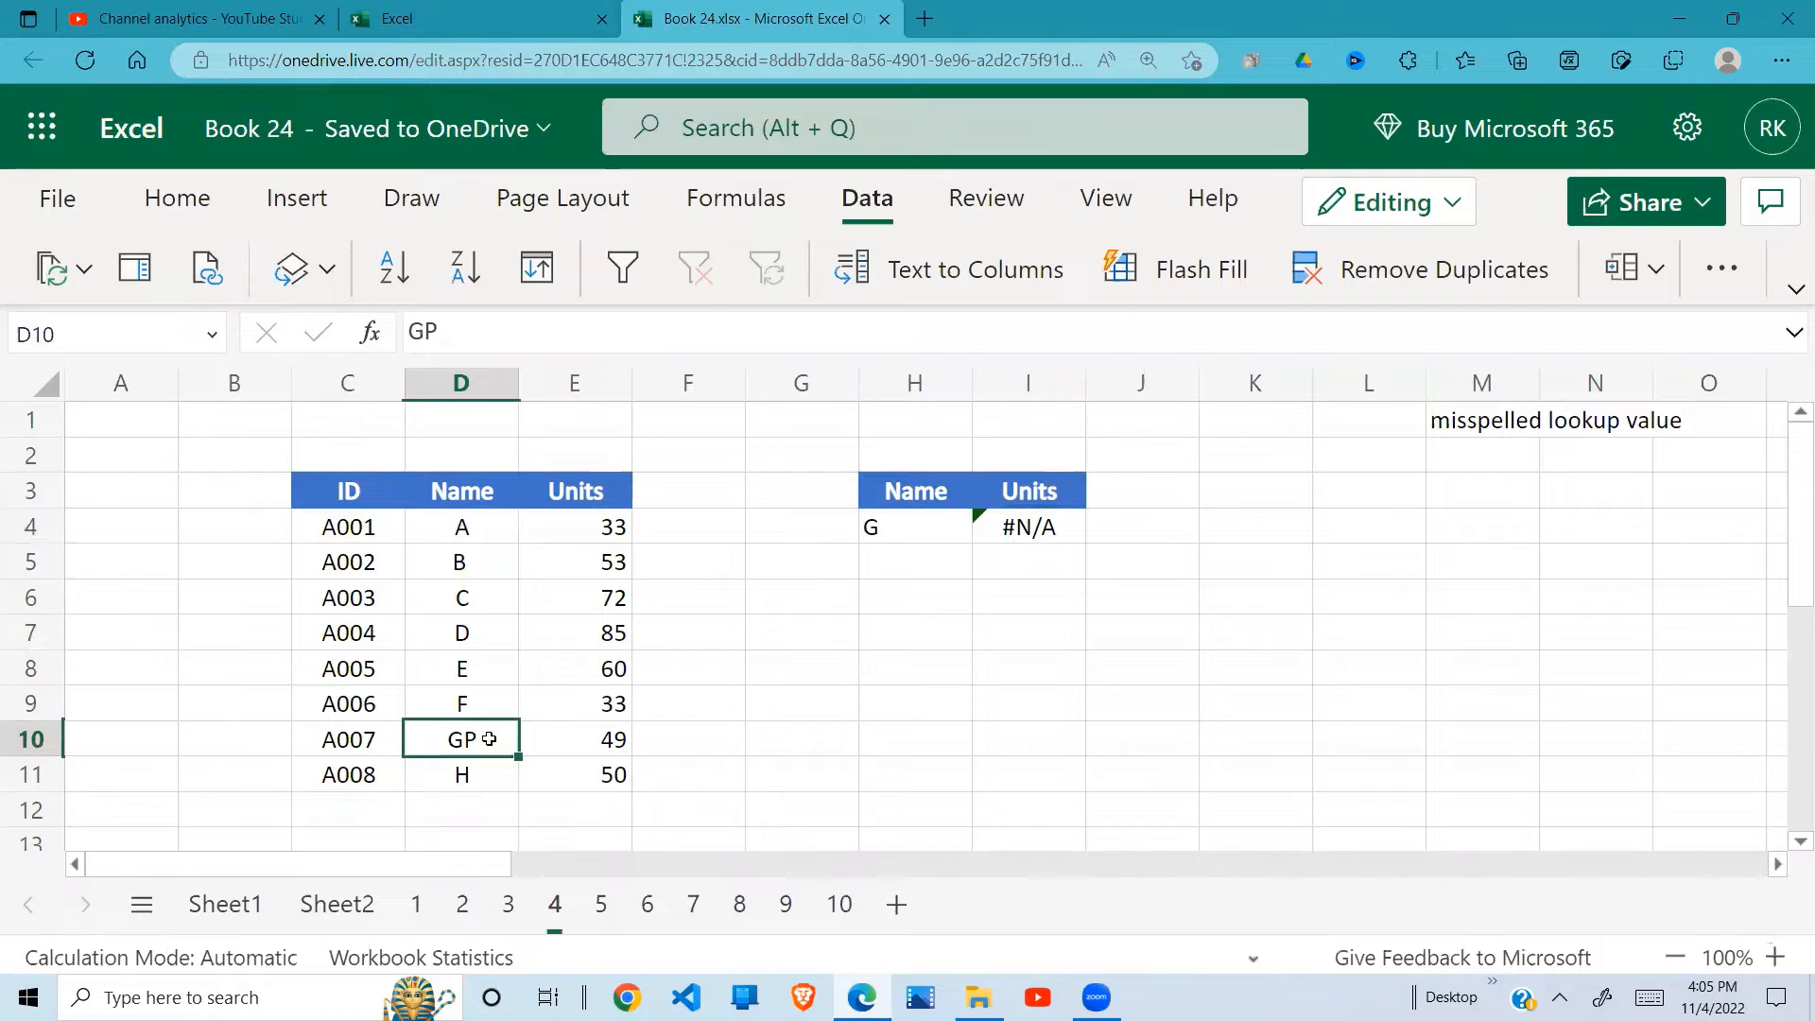
double_click(489, 739)
key("BackSpace")
key("Return")
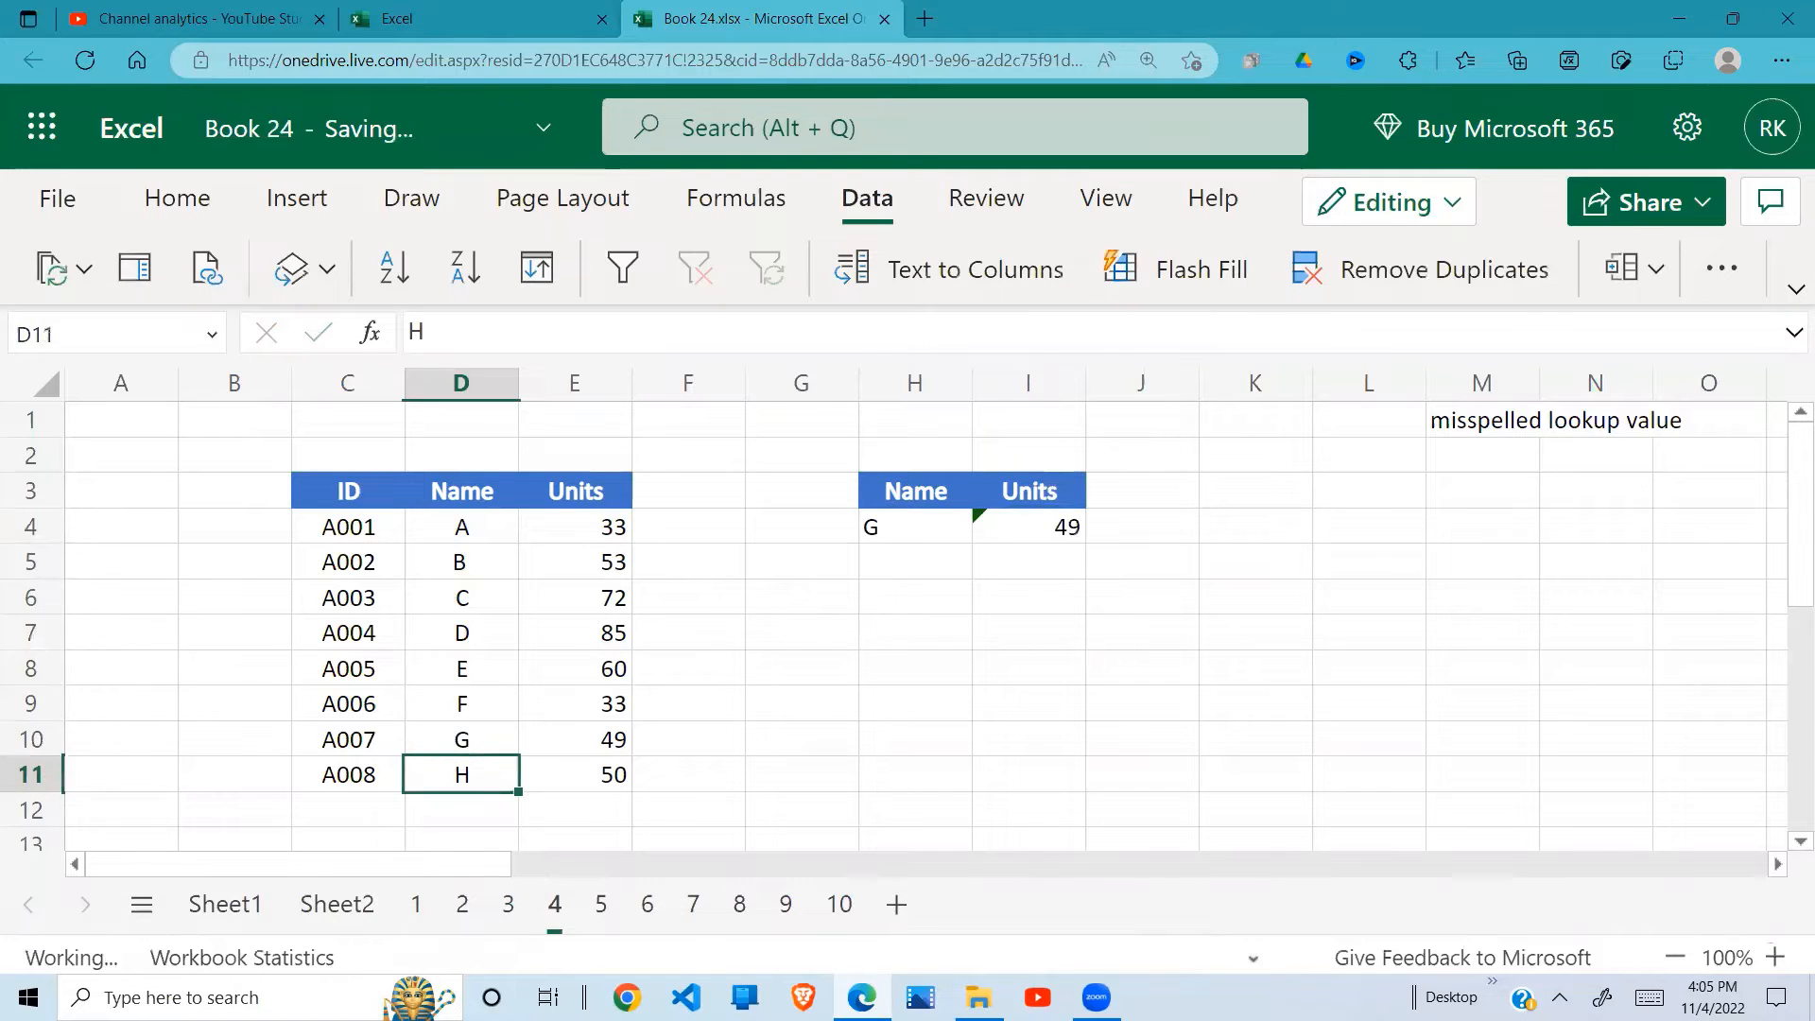
Step: Check the lookup name in H4 and the units in I4 against the name and units in row 10 of the source table
left_click(945, 529)
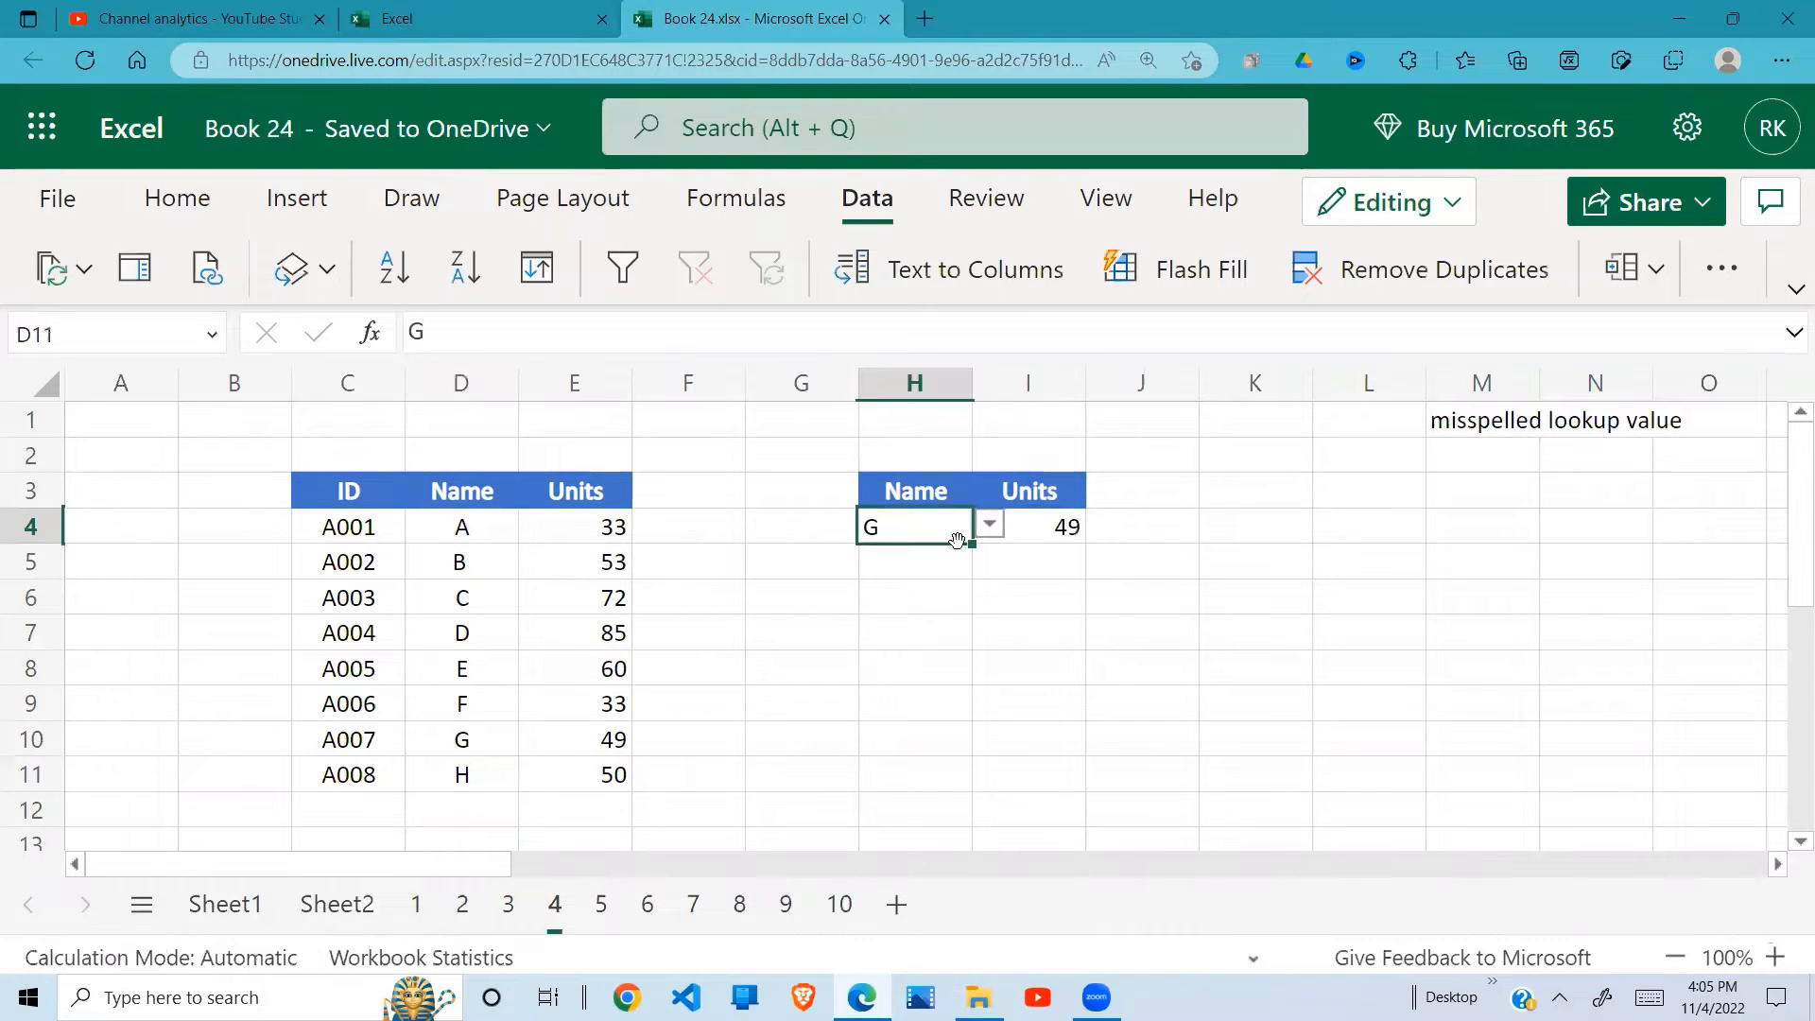
left_click(462, 739)
left_click_drag(463, 557, 466, 771)
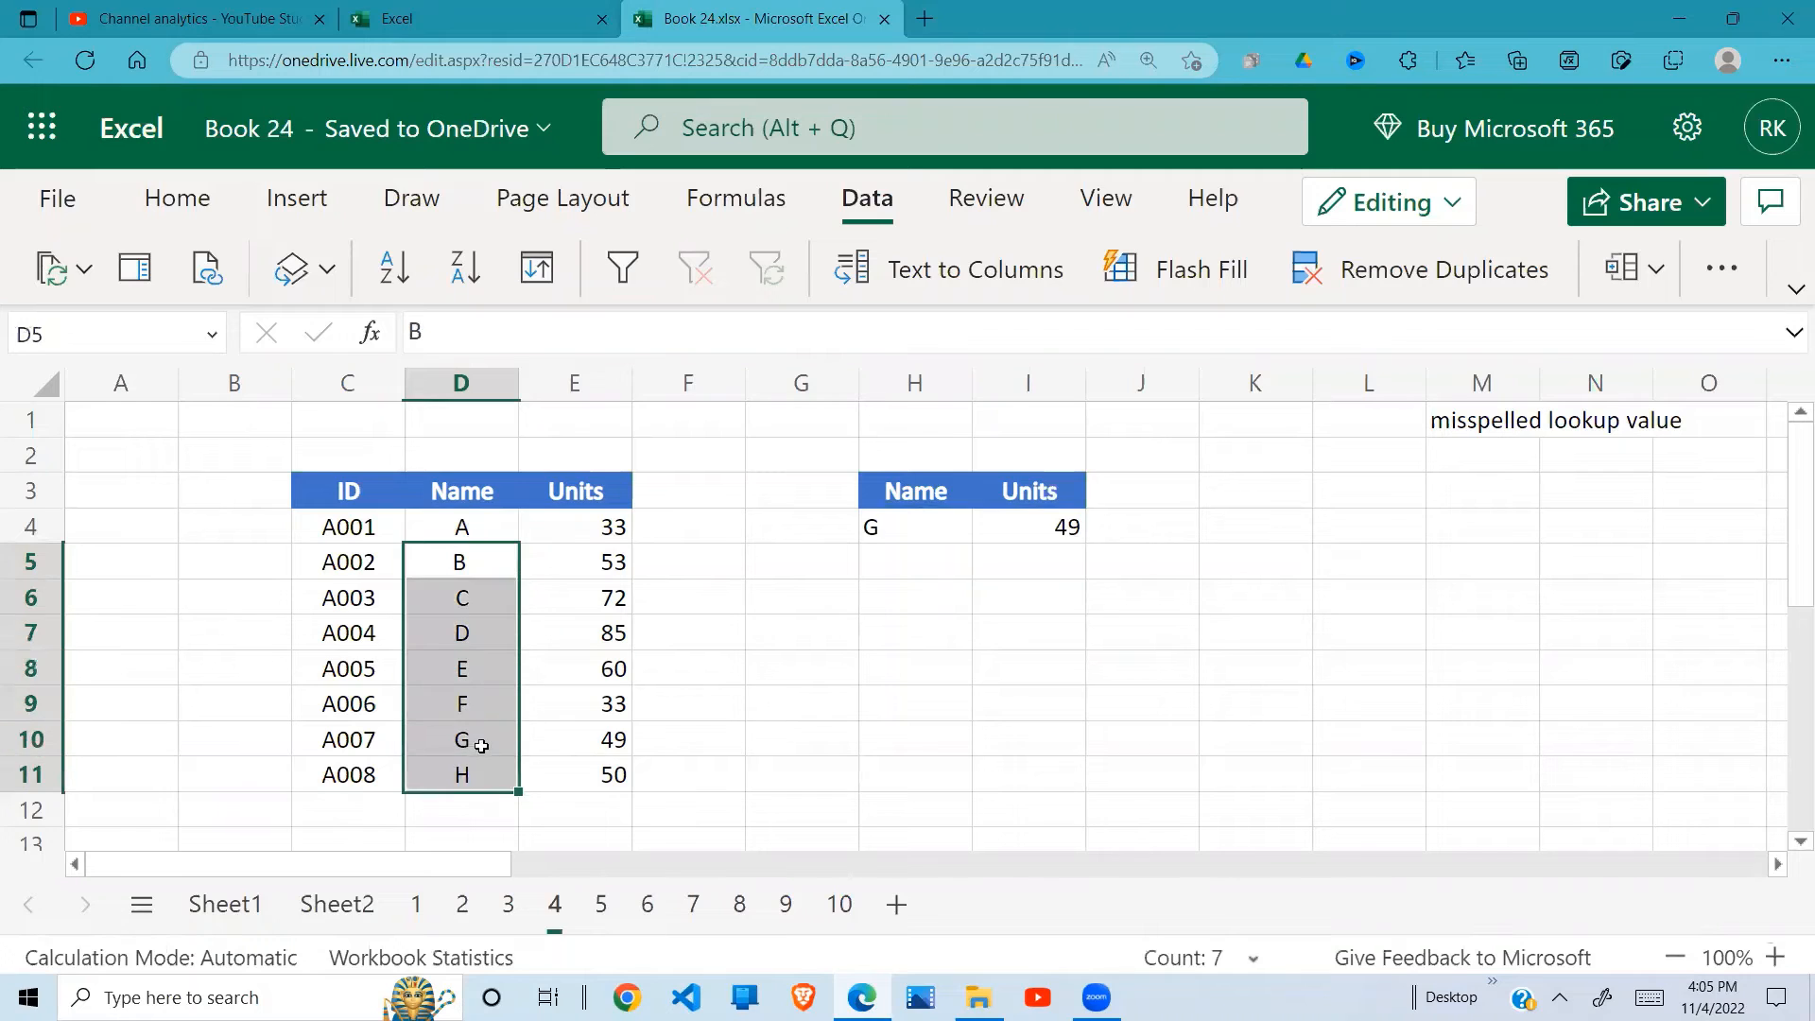
left_click(481, 746)
left_click(940, 526)
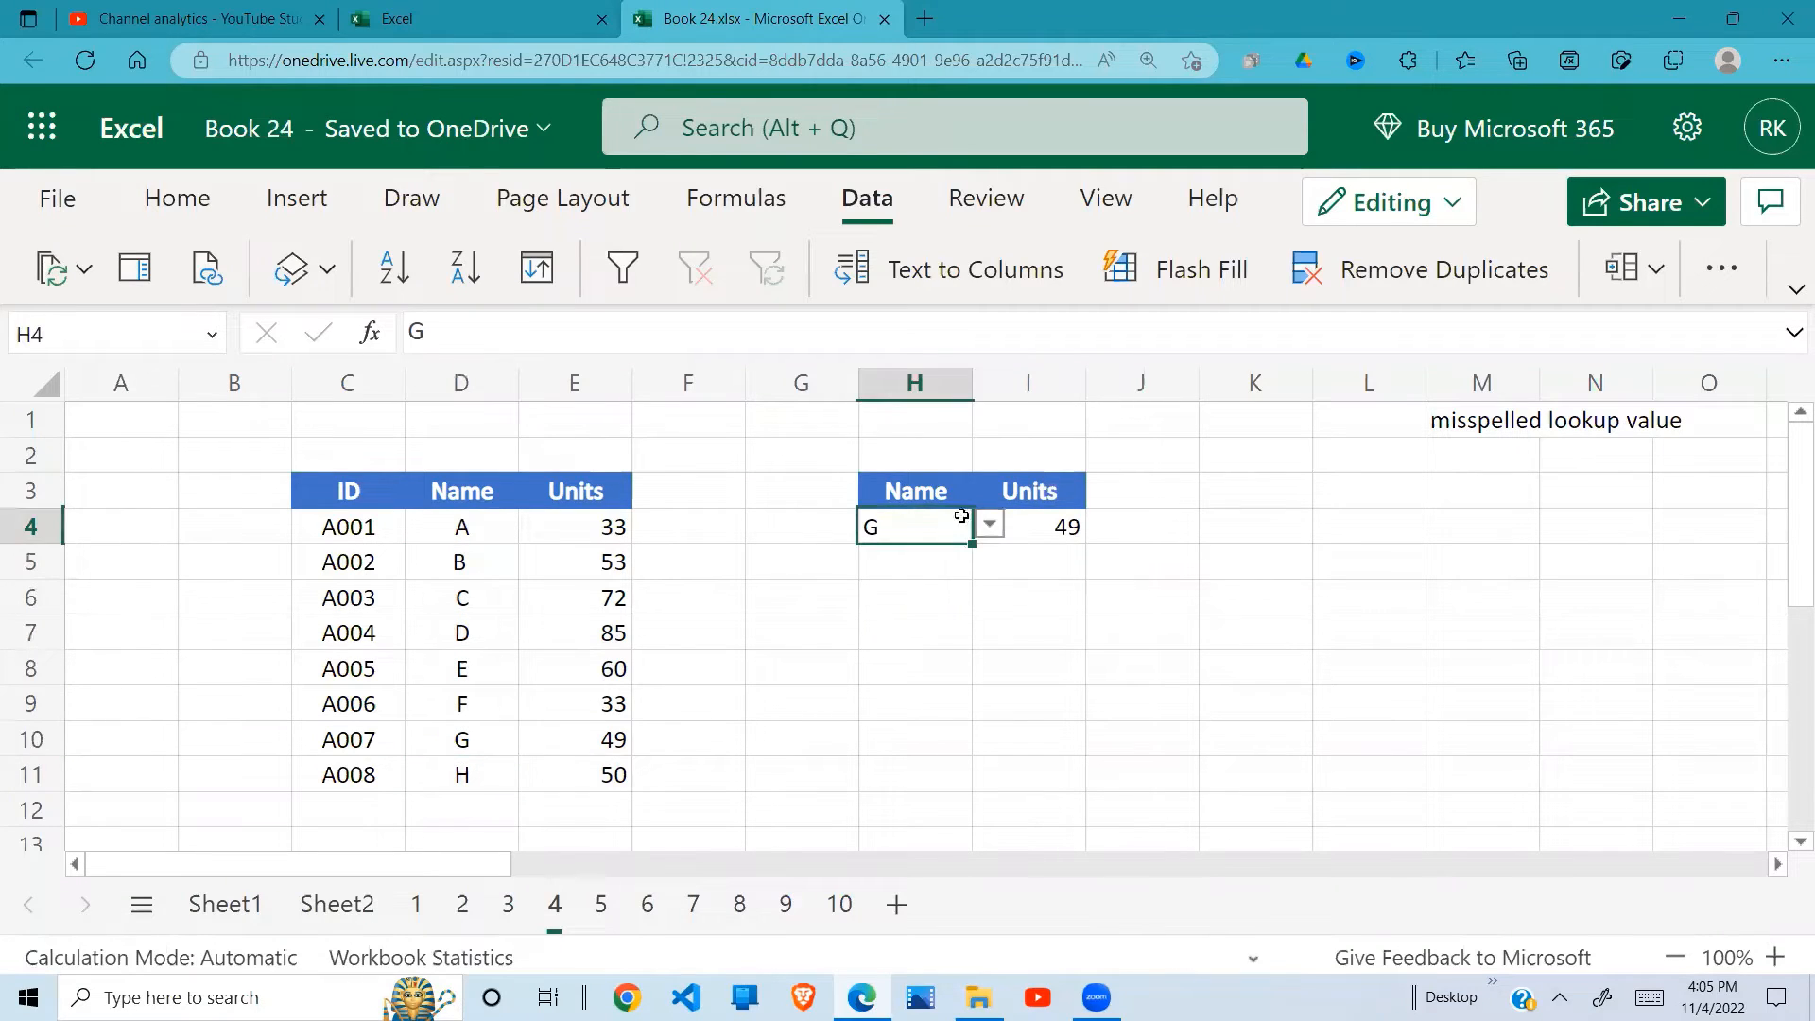
left_click(1079, 524)
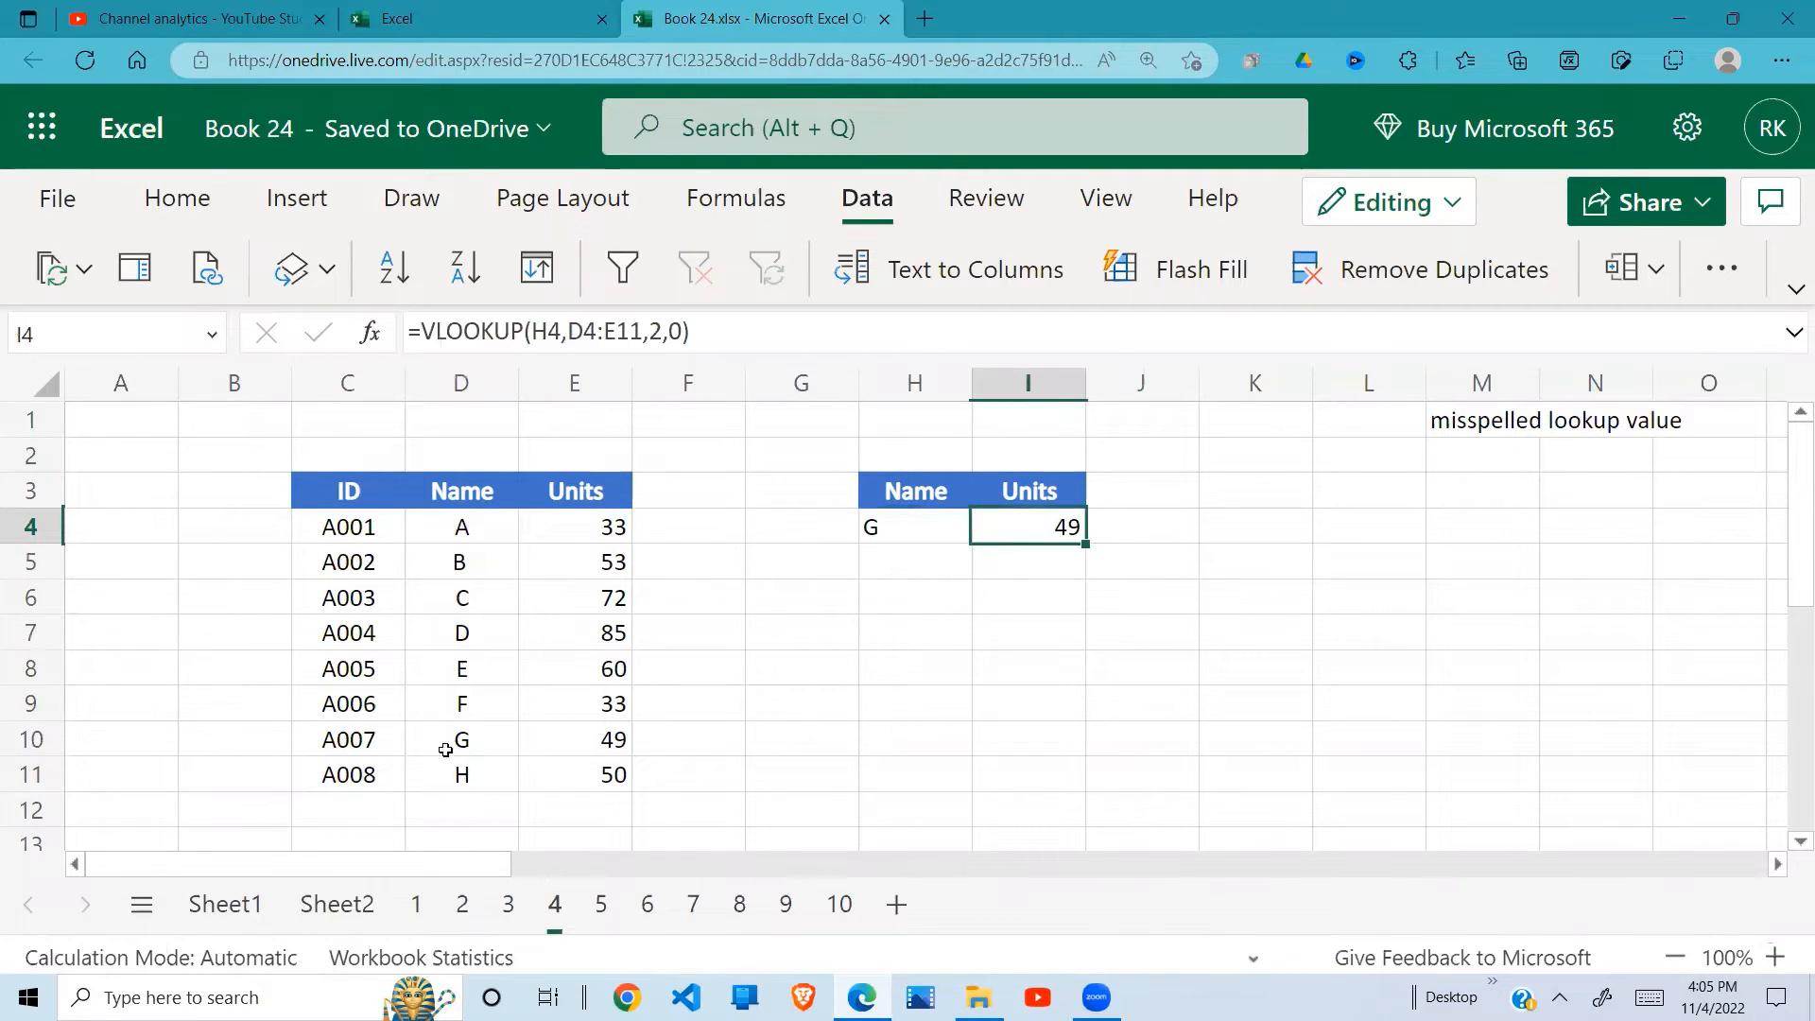
left_click_drag(445, 746, 584, 738)
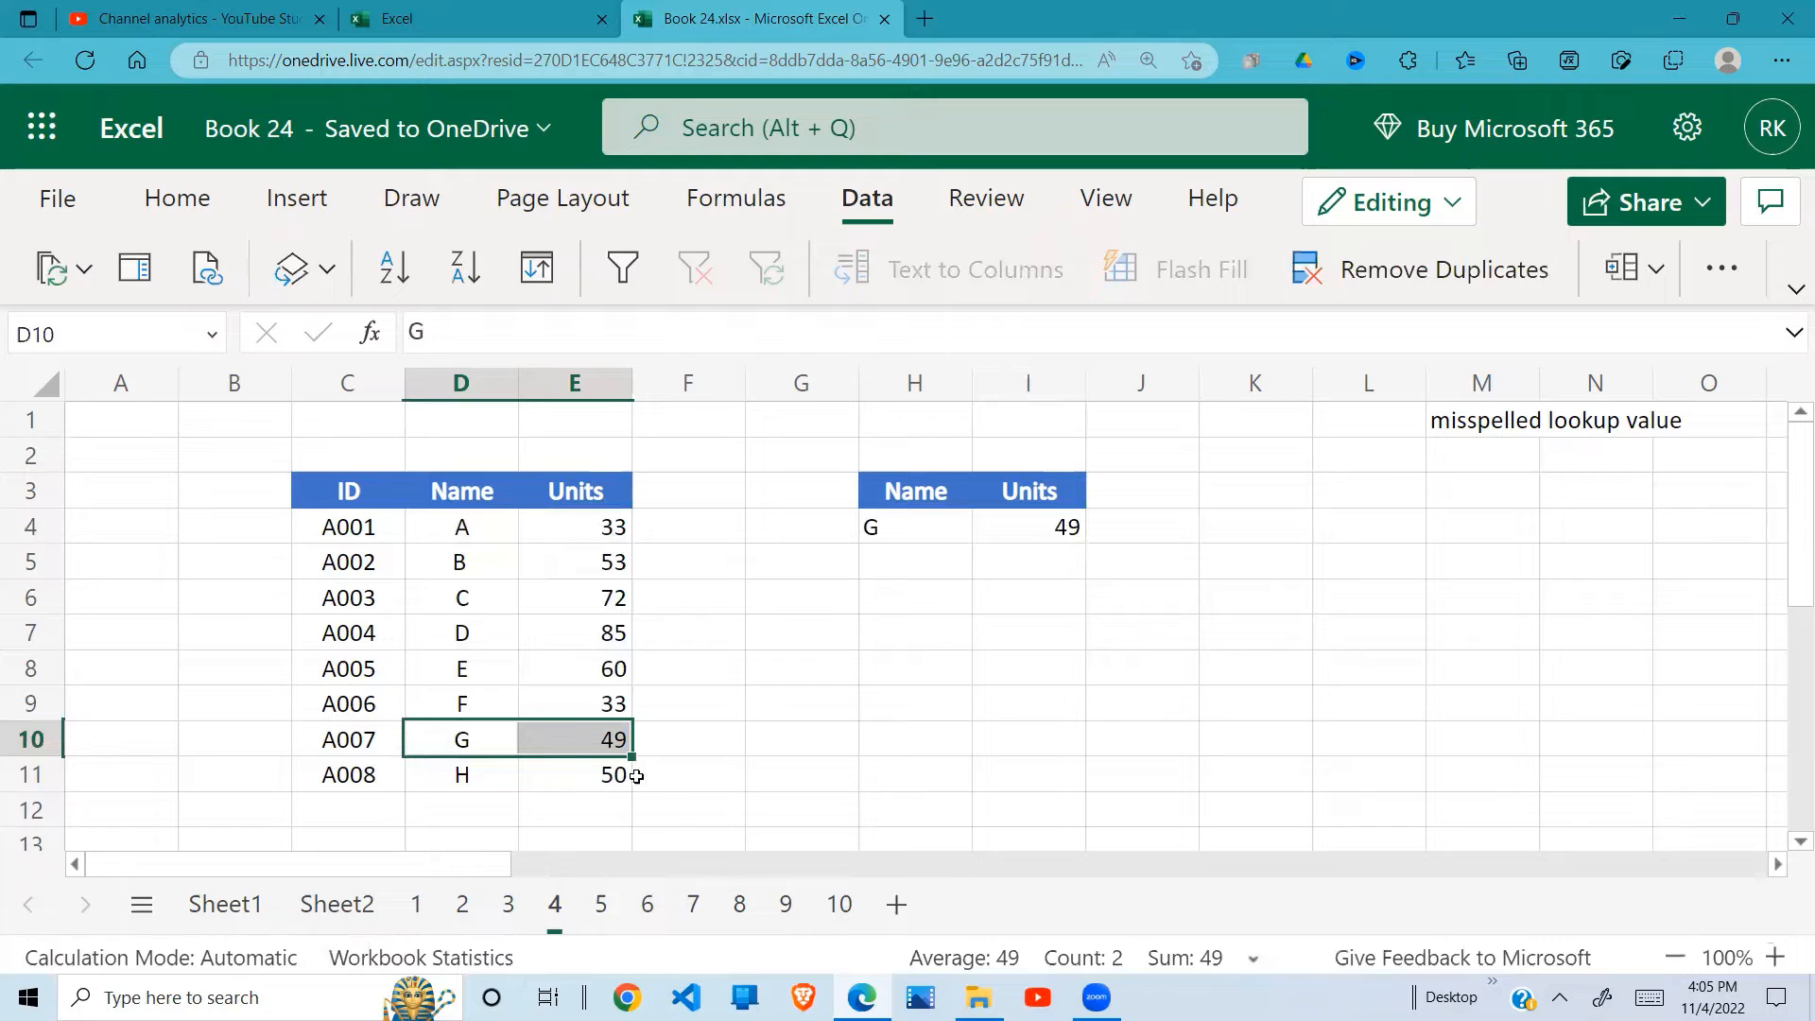
Step: Open sheet 5 and enter =VLOOKUP(H4,C4:E11,3,0) in I4 to look up the units for name G
left_click(601, 906)
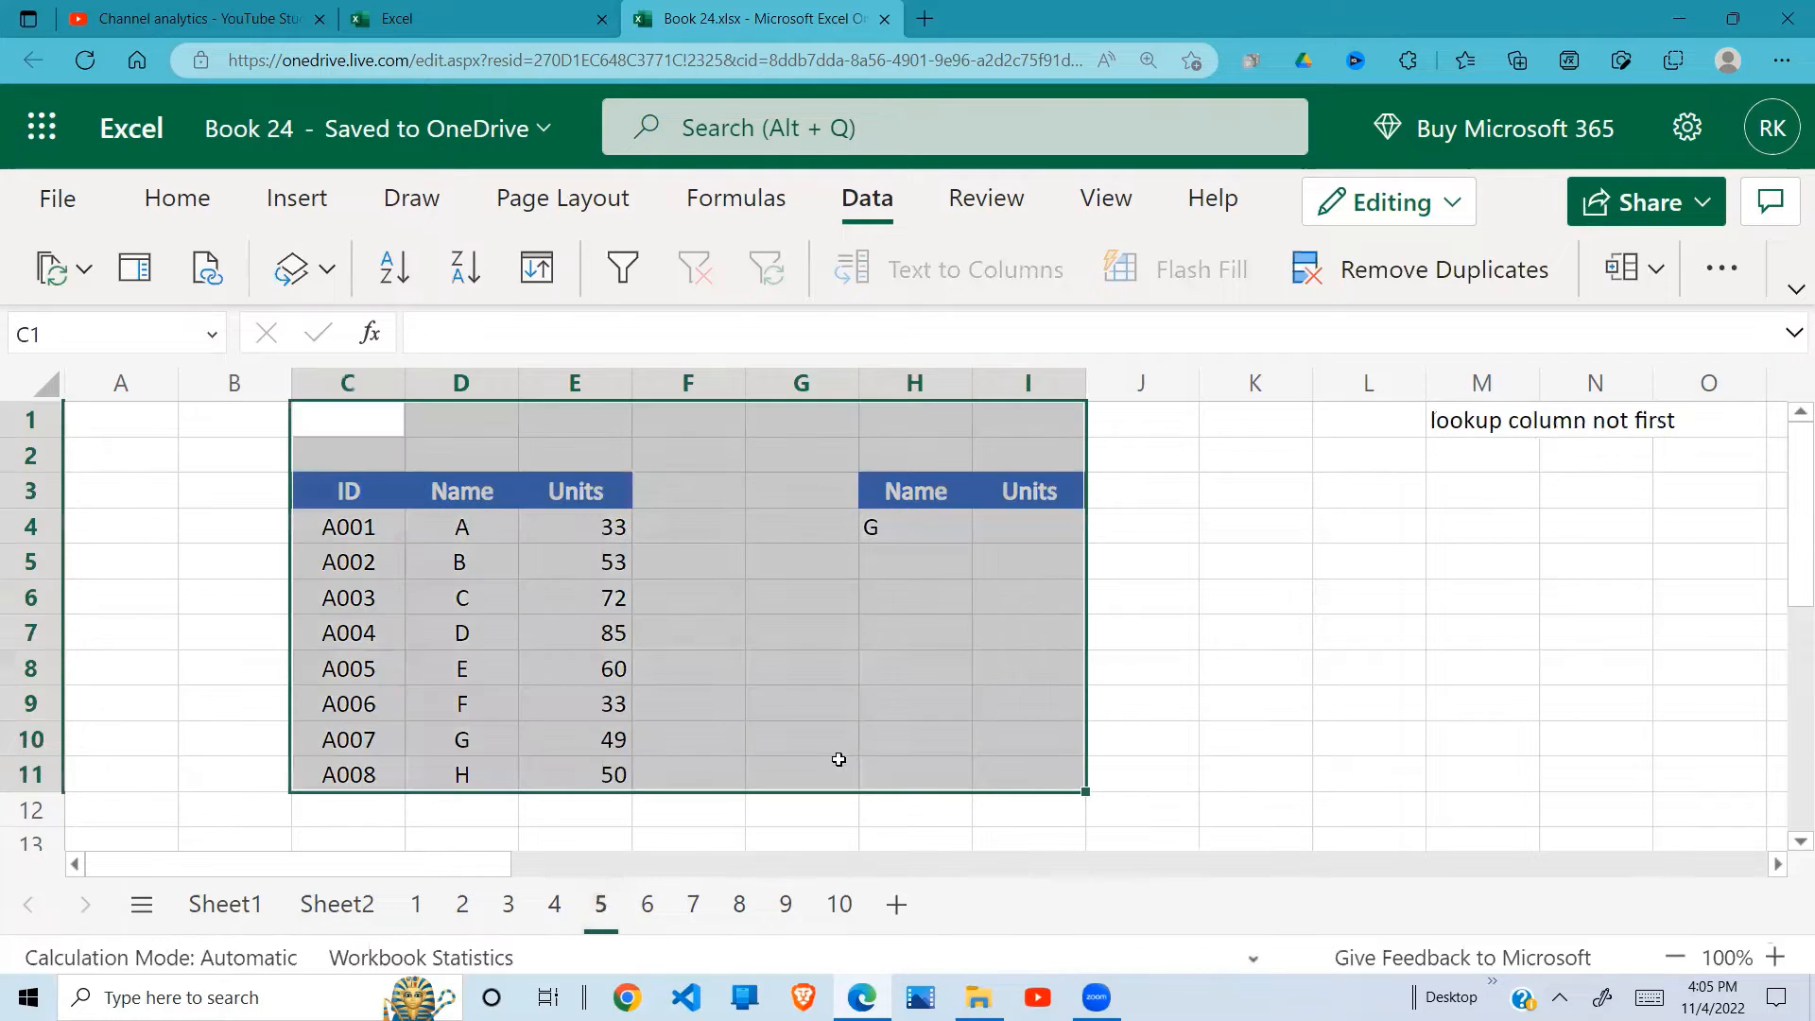
left_click(861, 668)
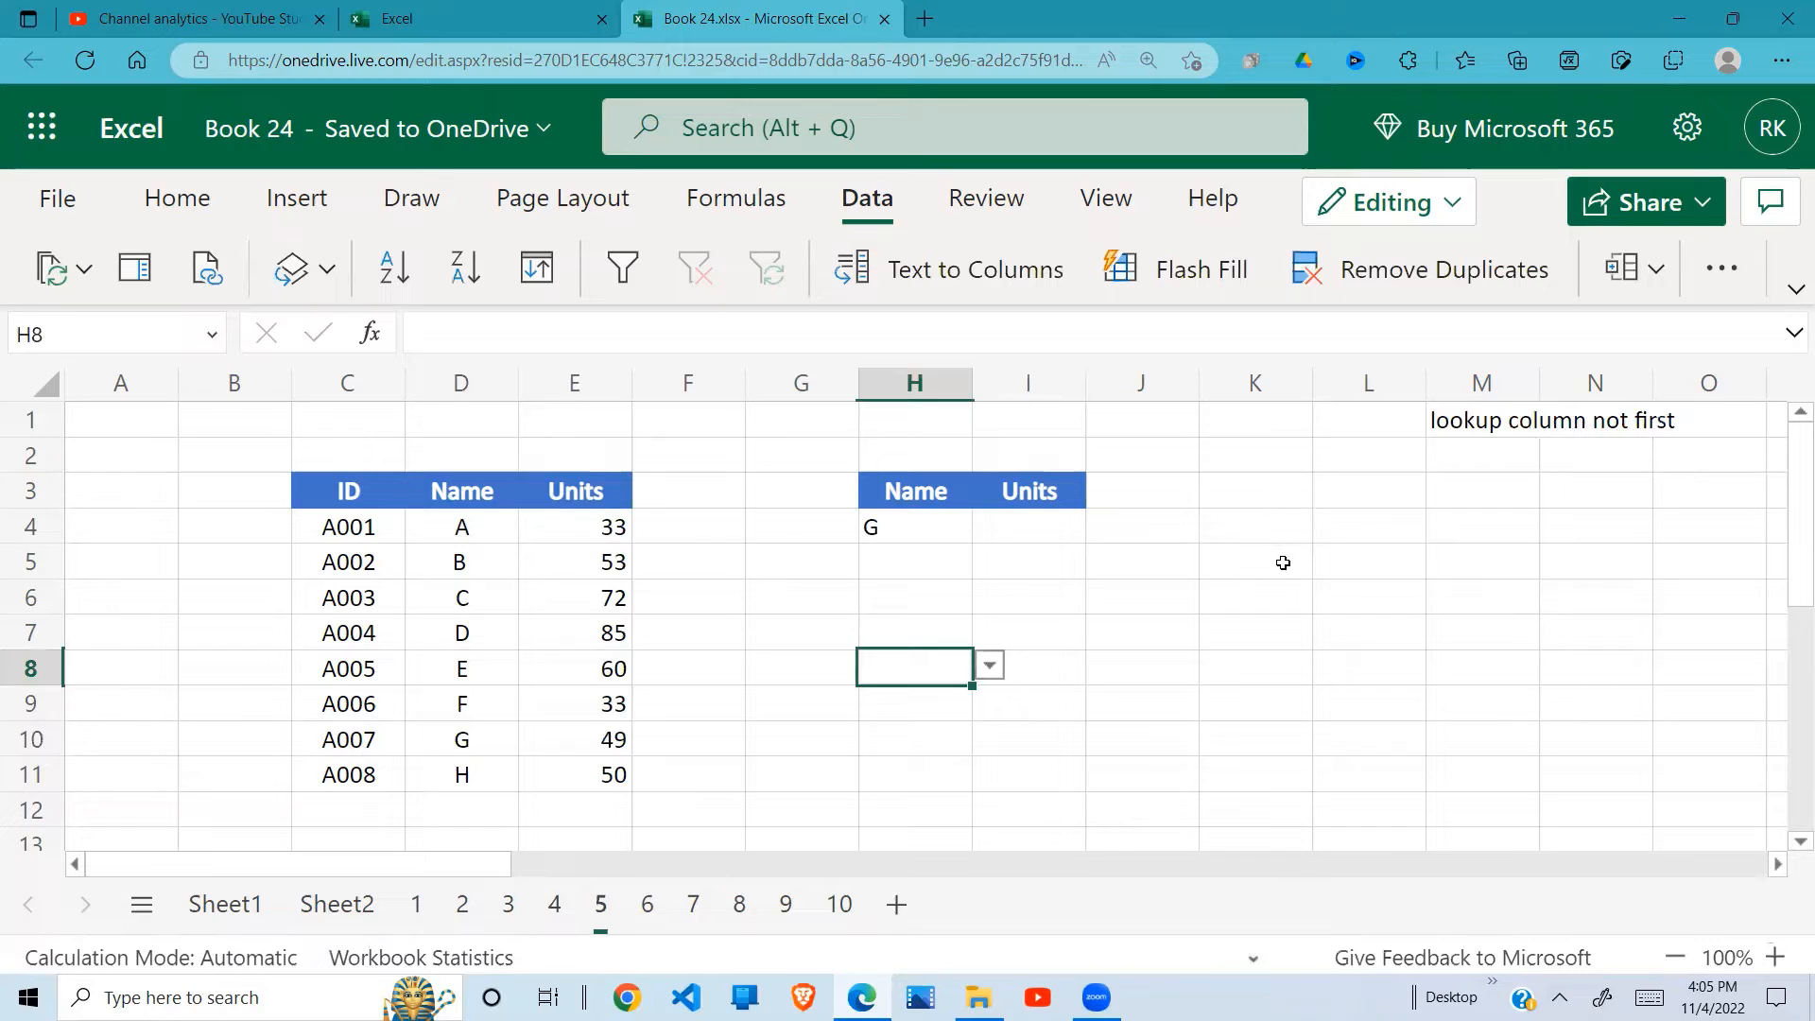
left_click(1045, 531)
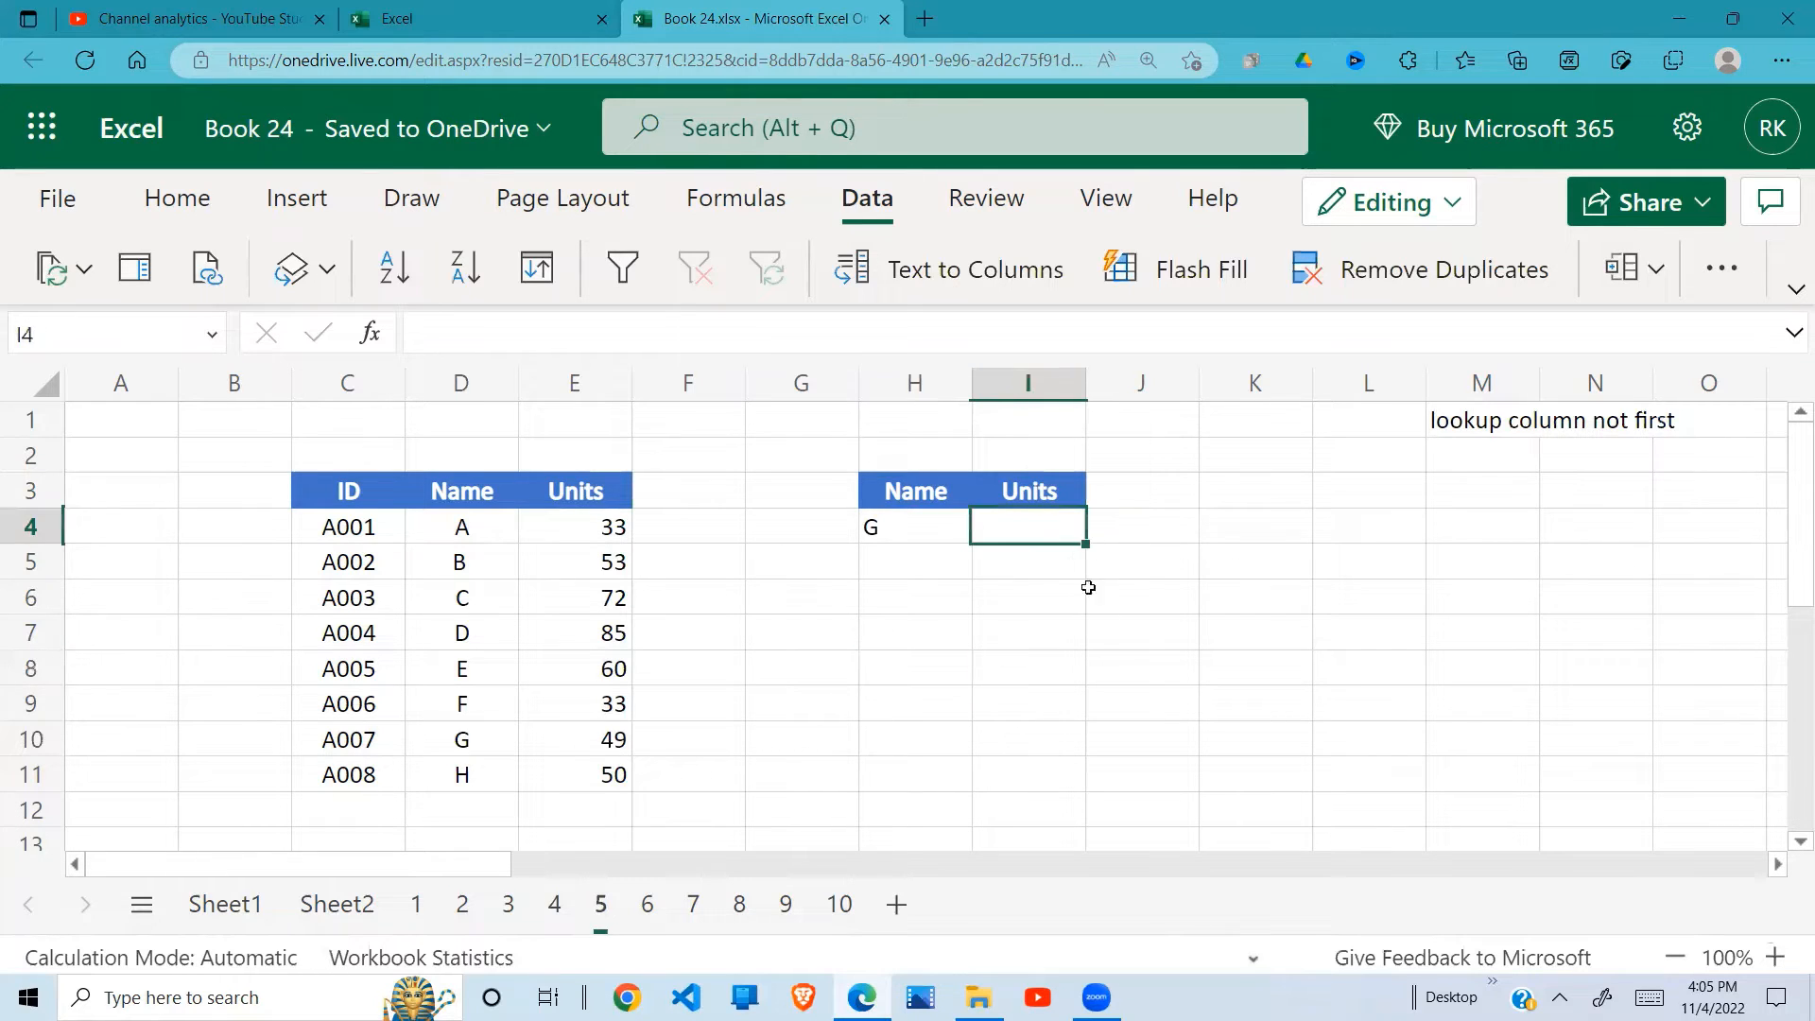
type("=")
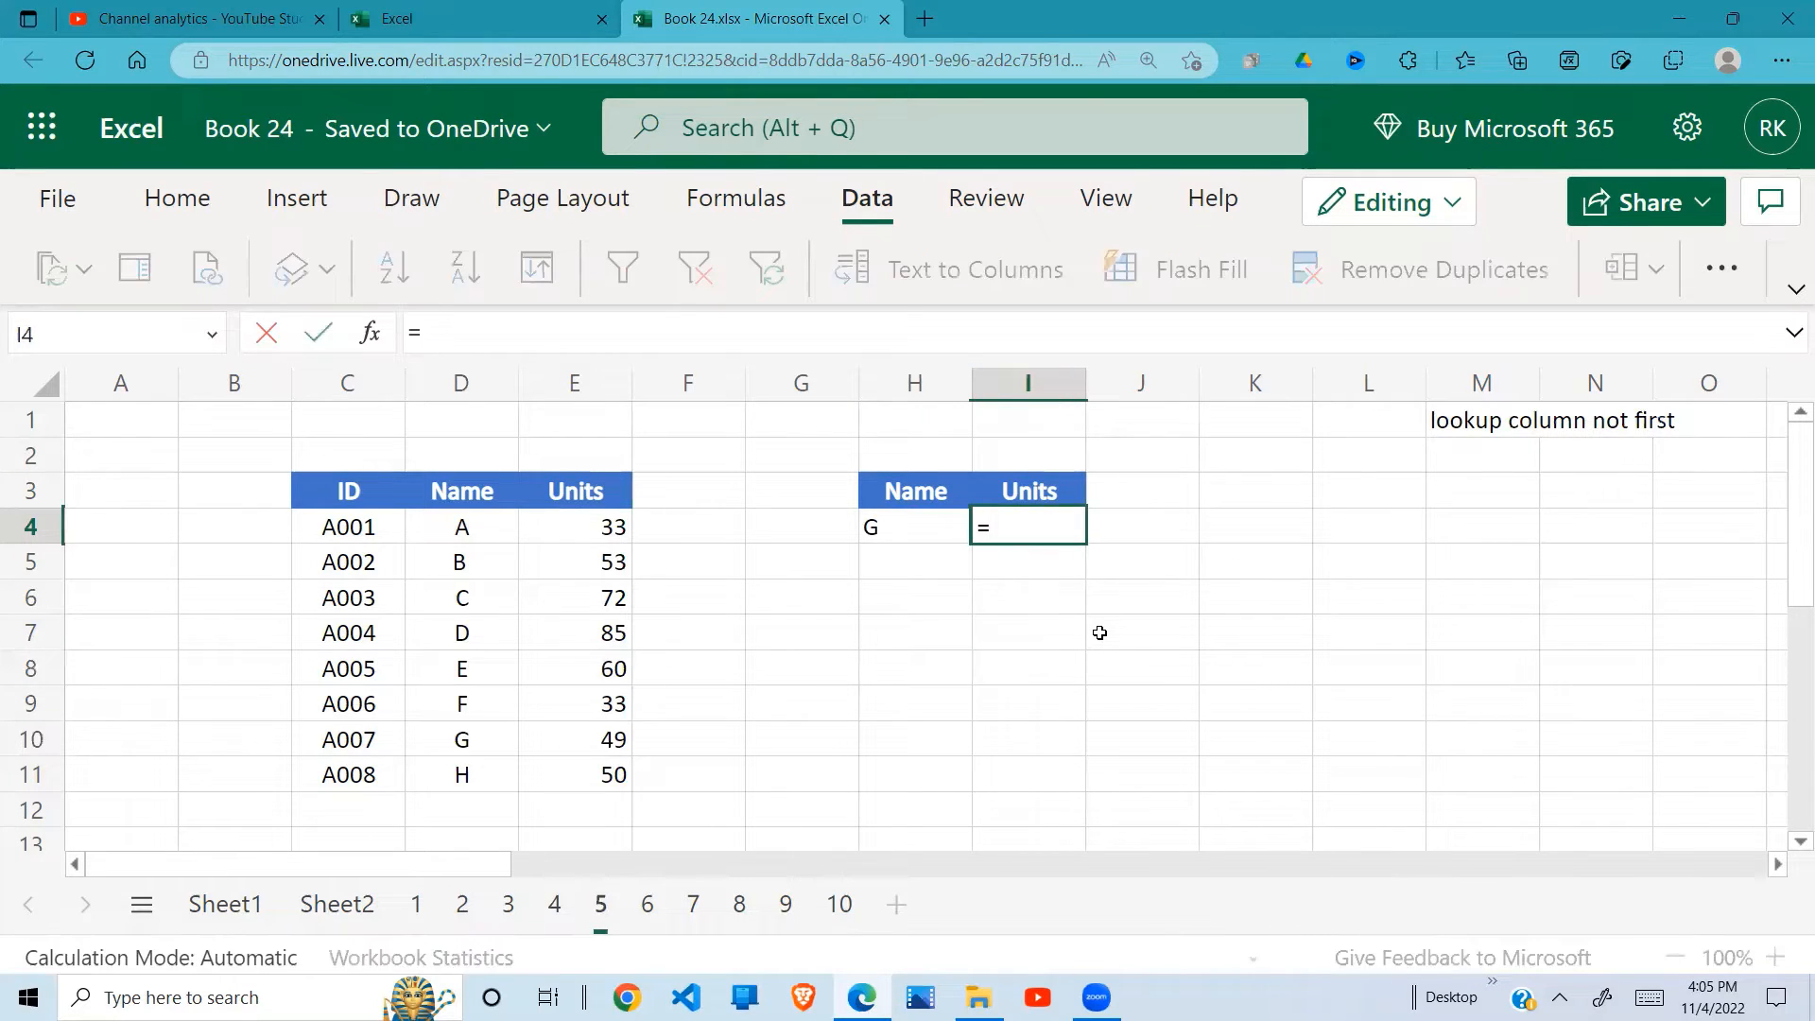
type("VLOO")
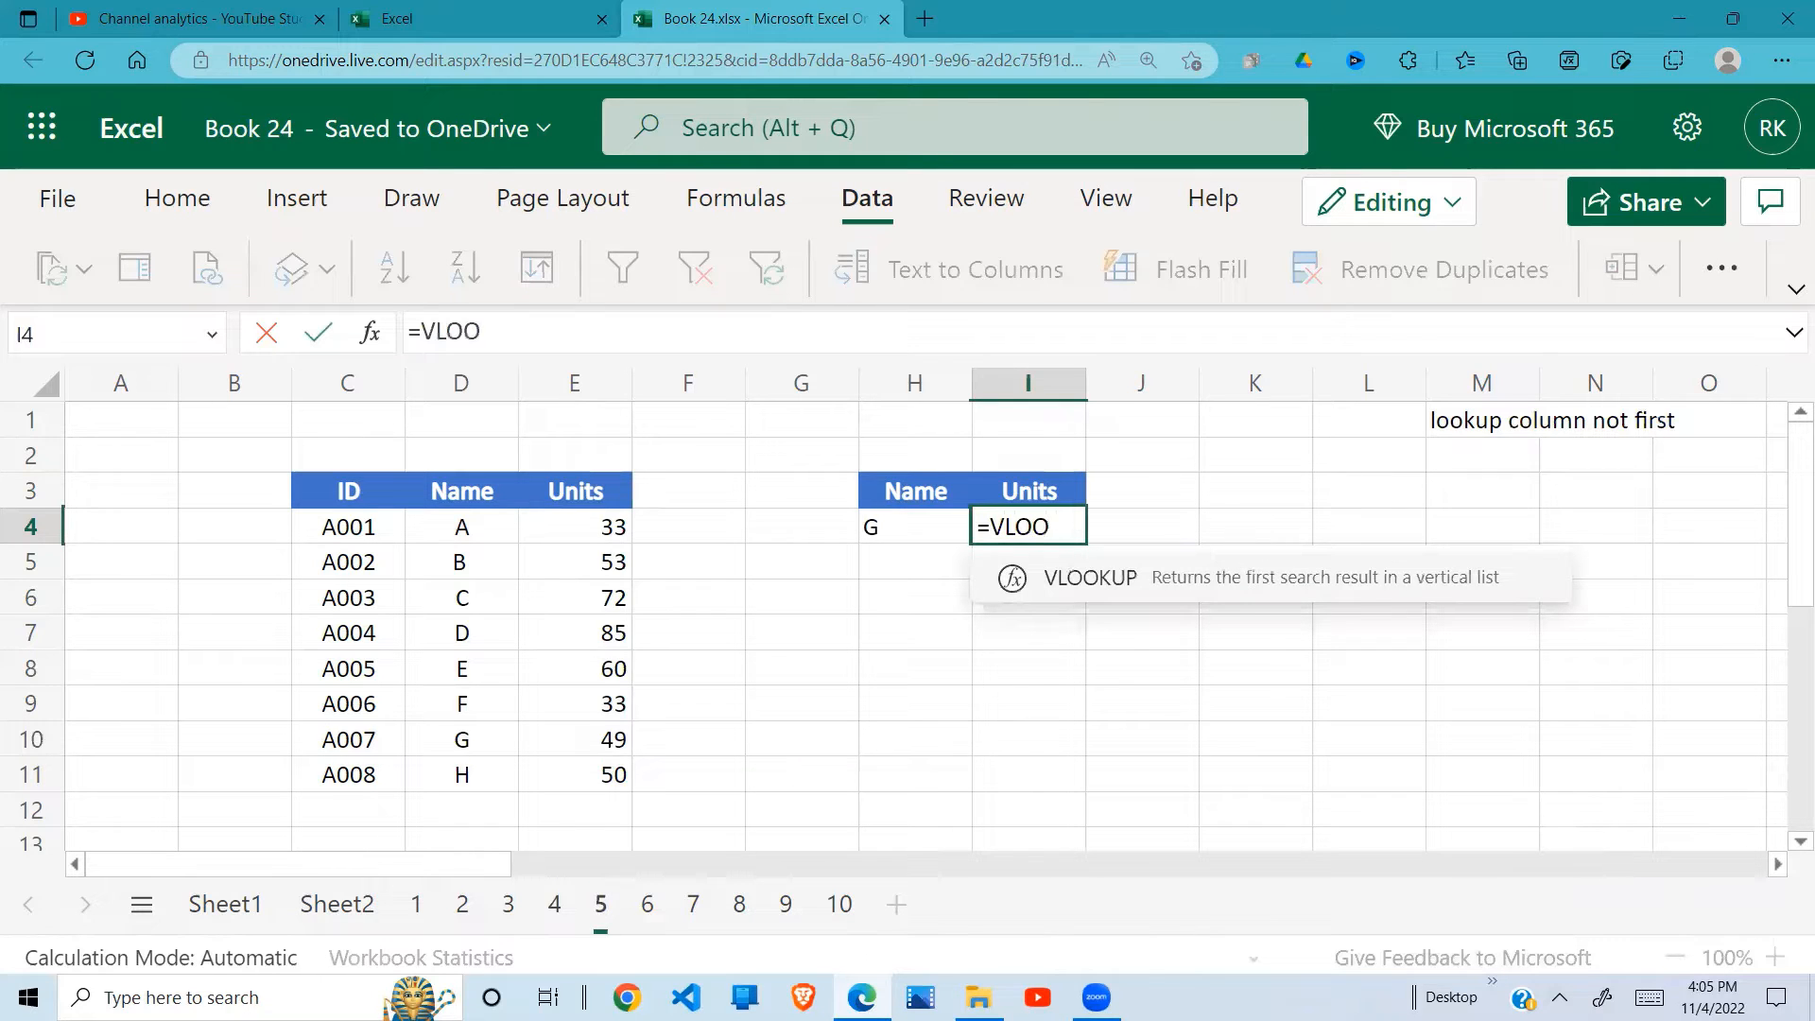
type("KUP(")
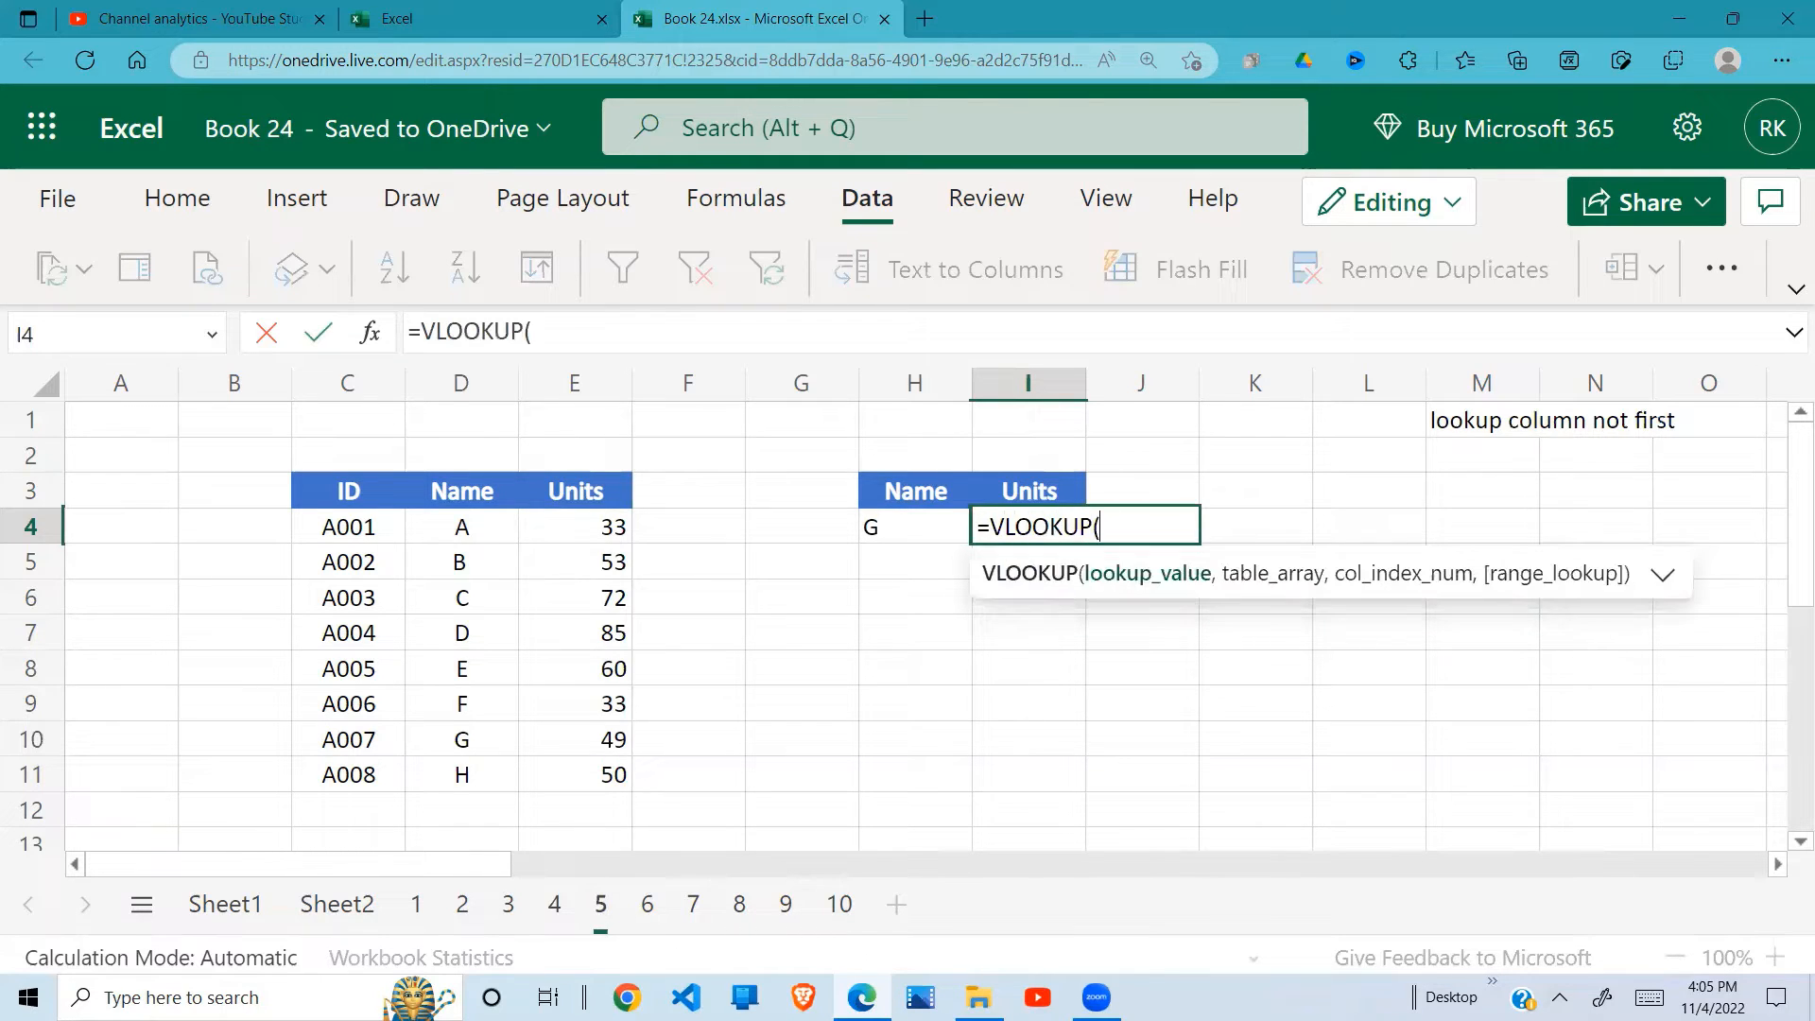
left_click(908, 527)
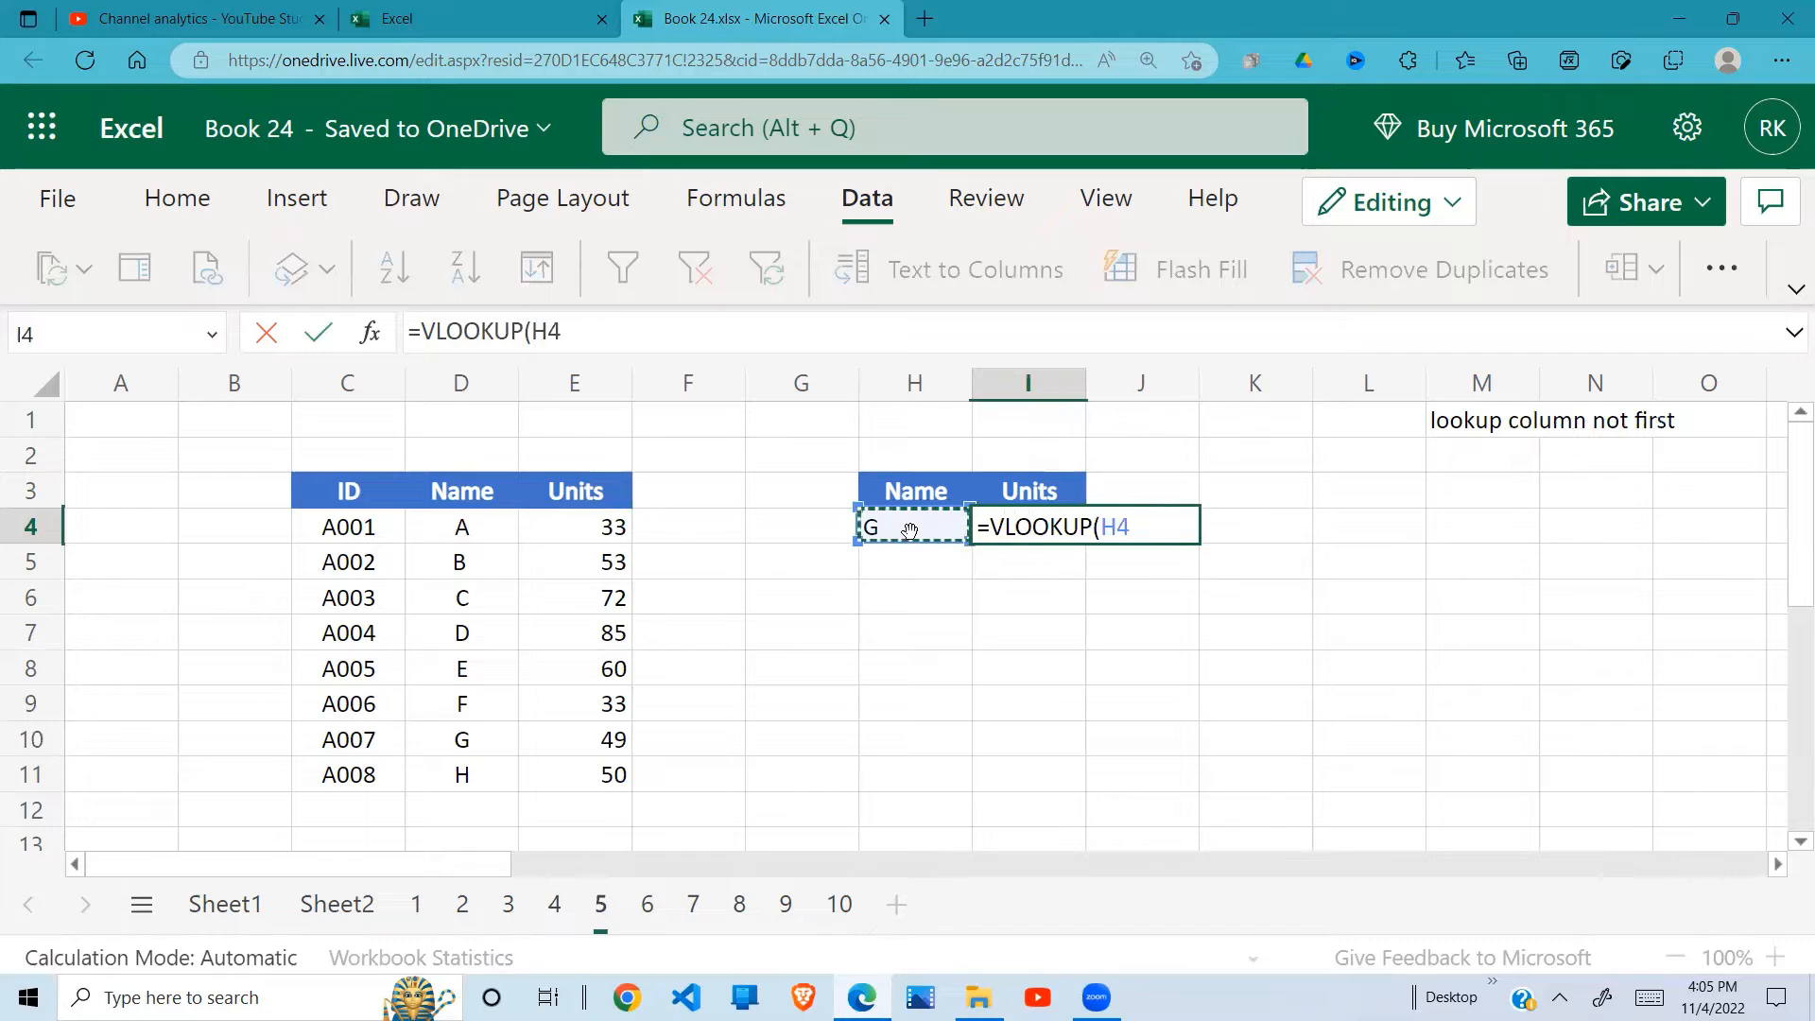
type(",")
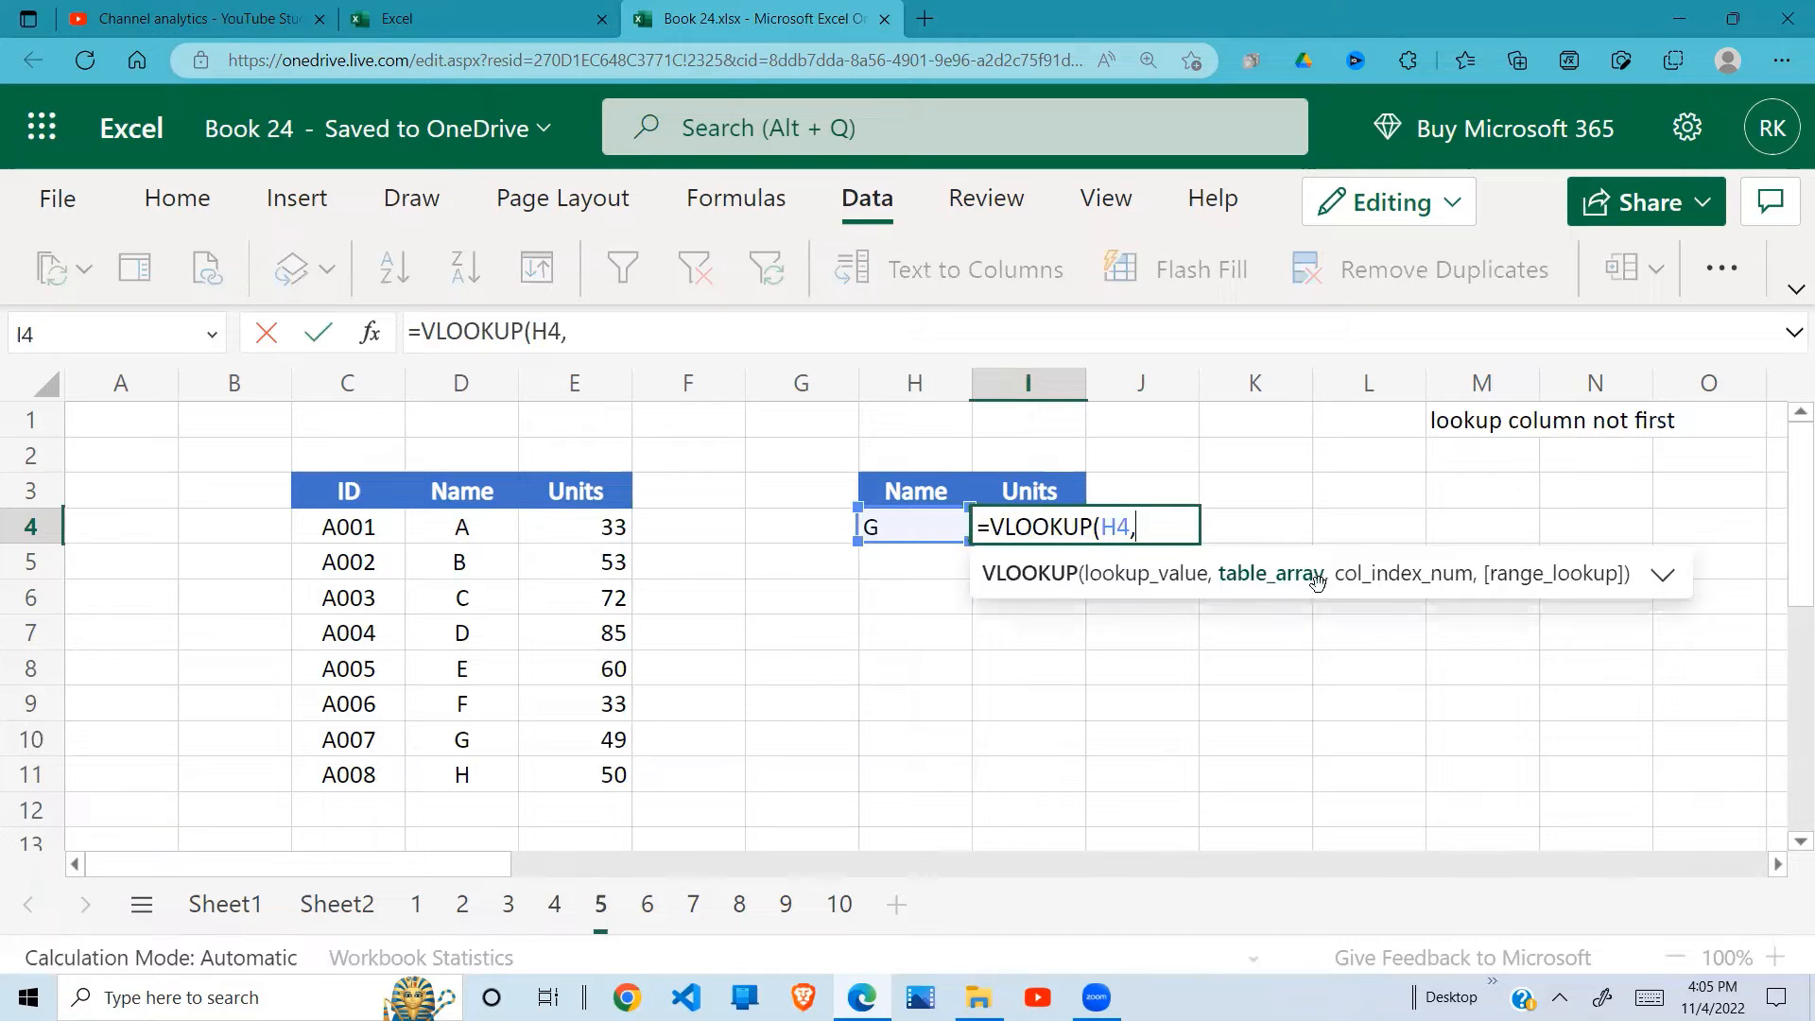
left_click_drag(355, 526, 572, 764)
type(",")
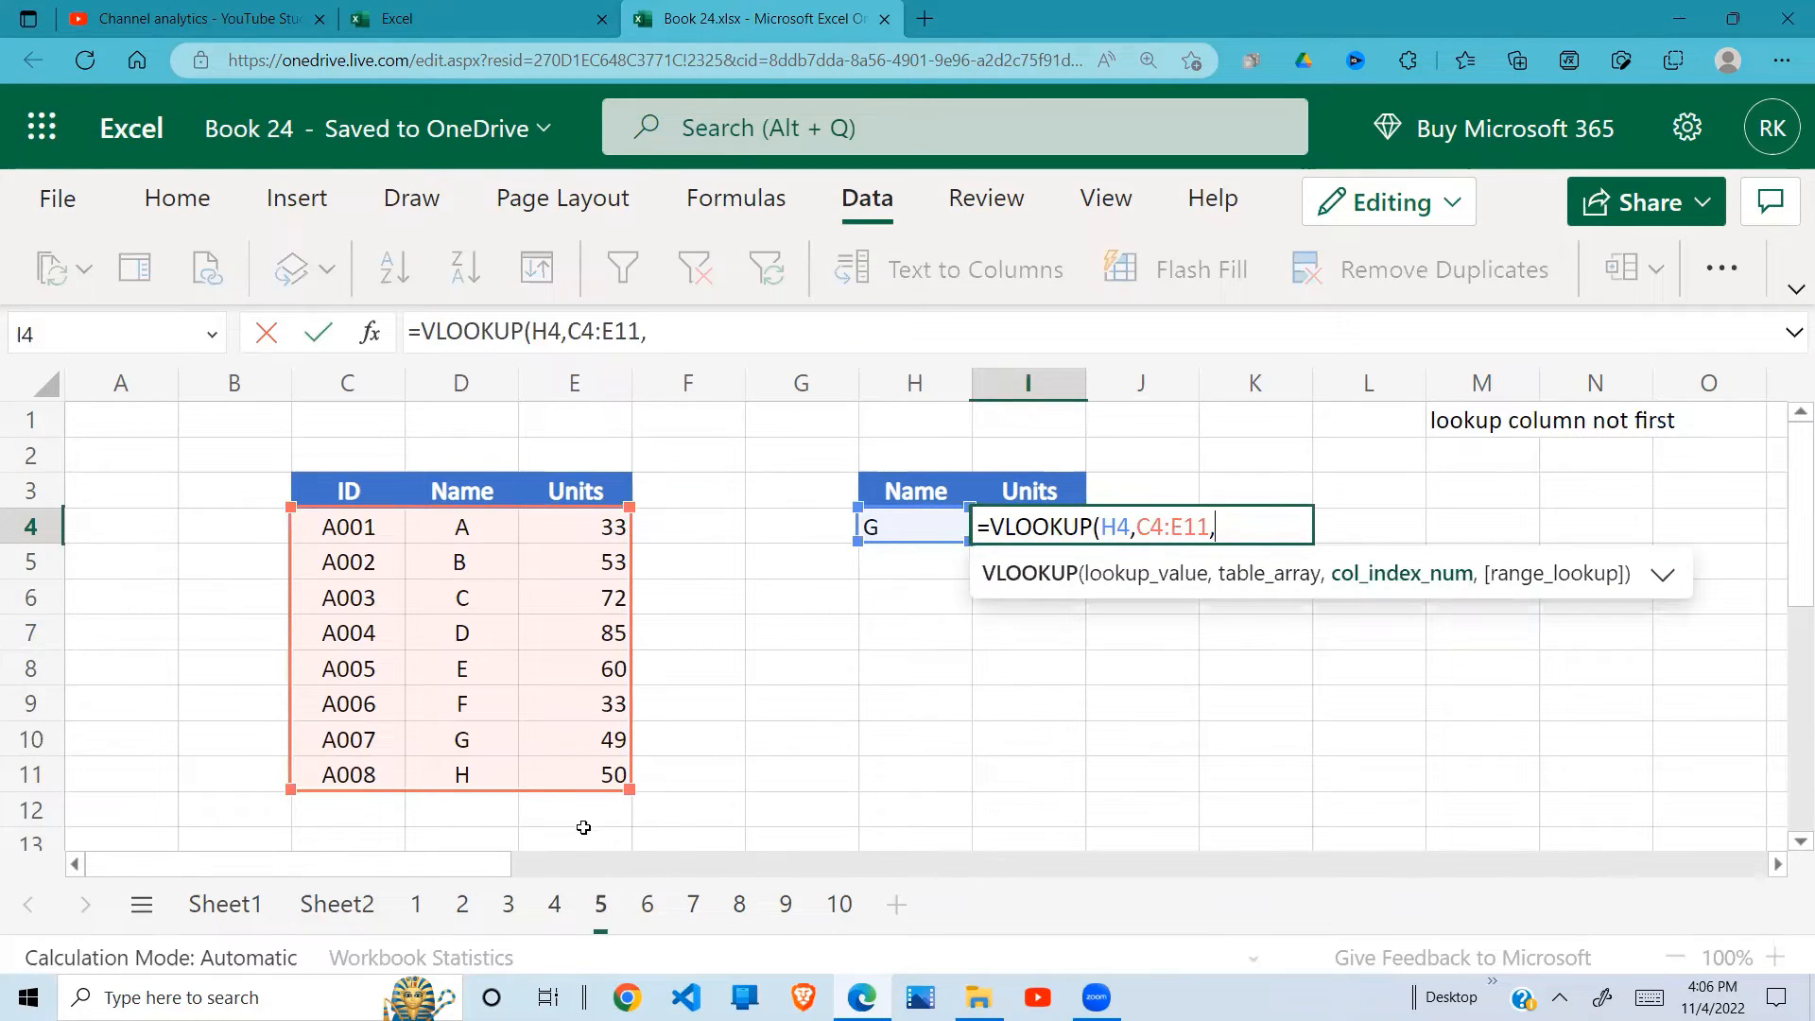
type("3,")
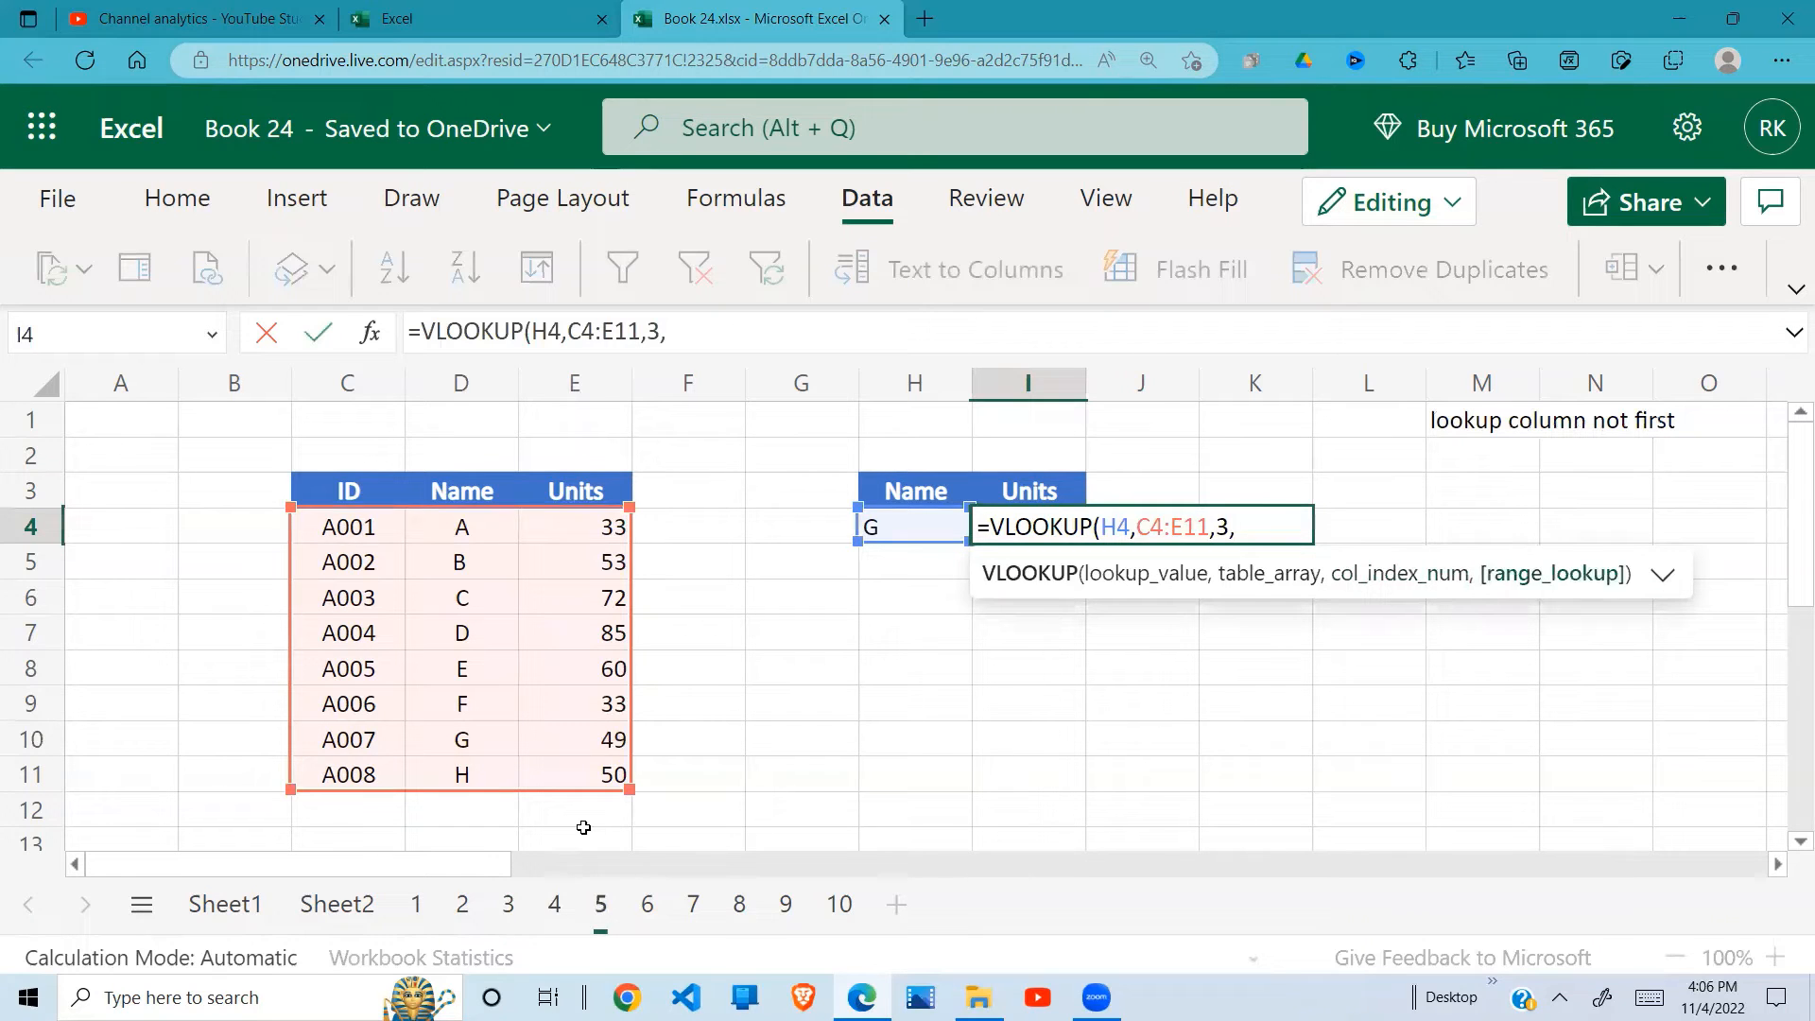
type("0)")
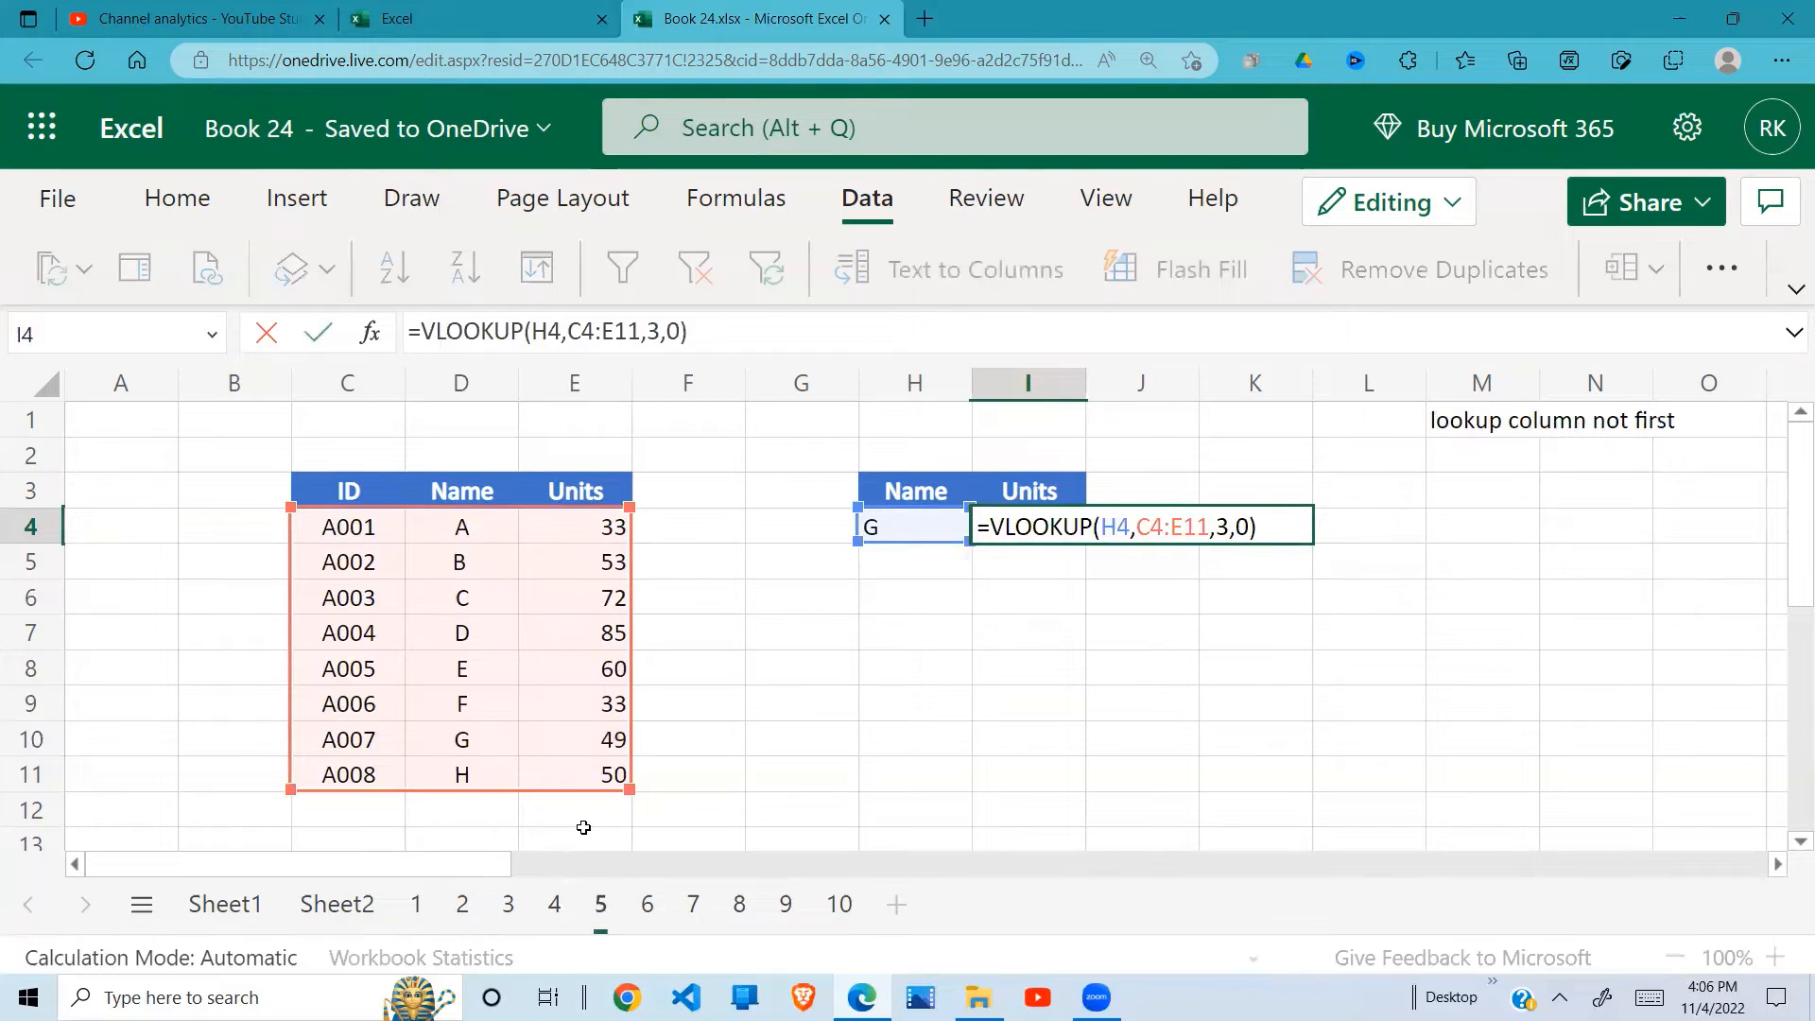
key("Return")
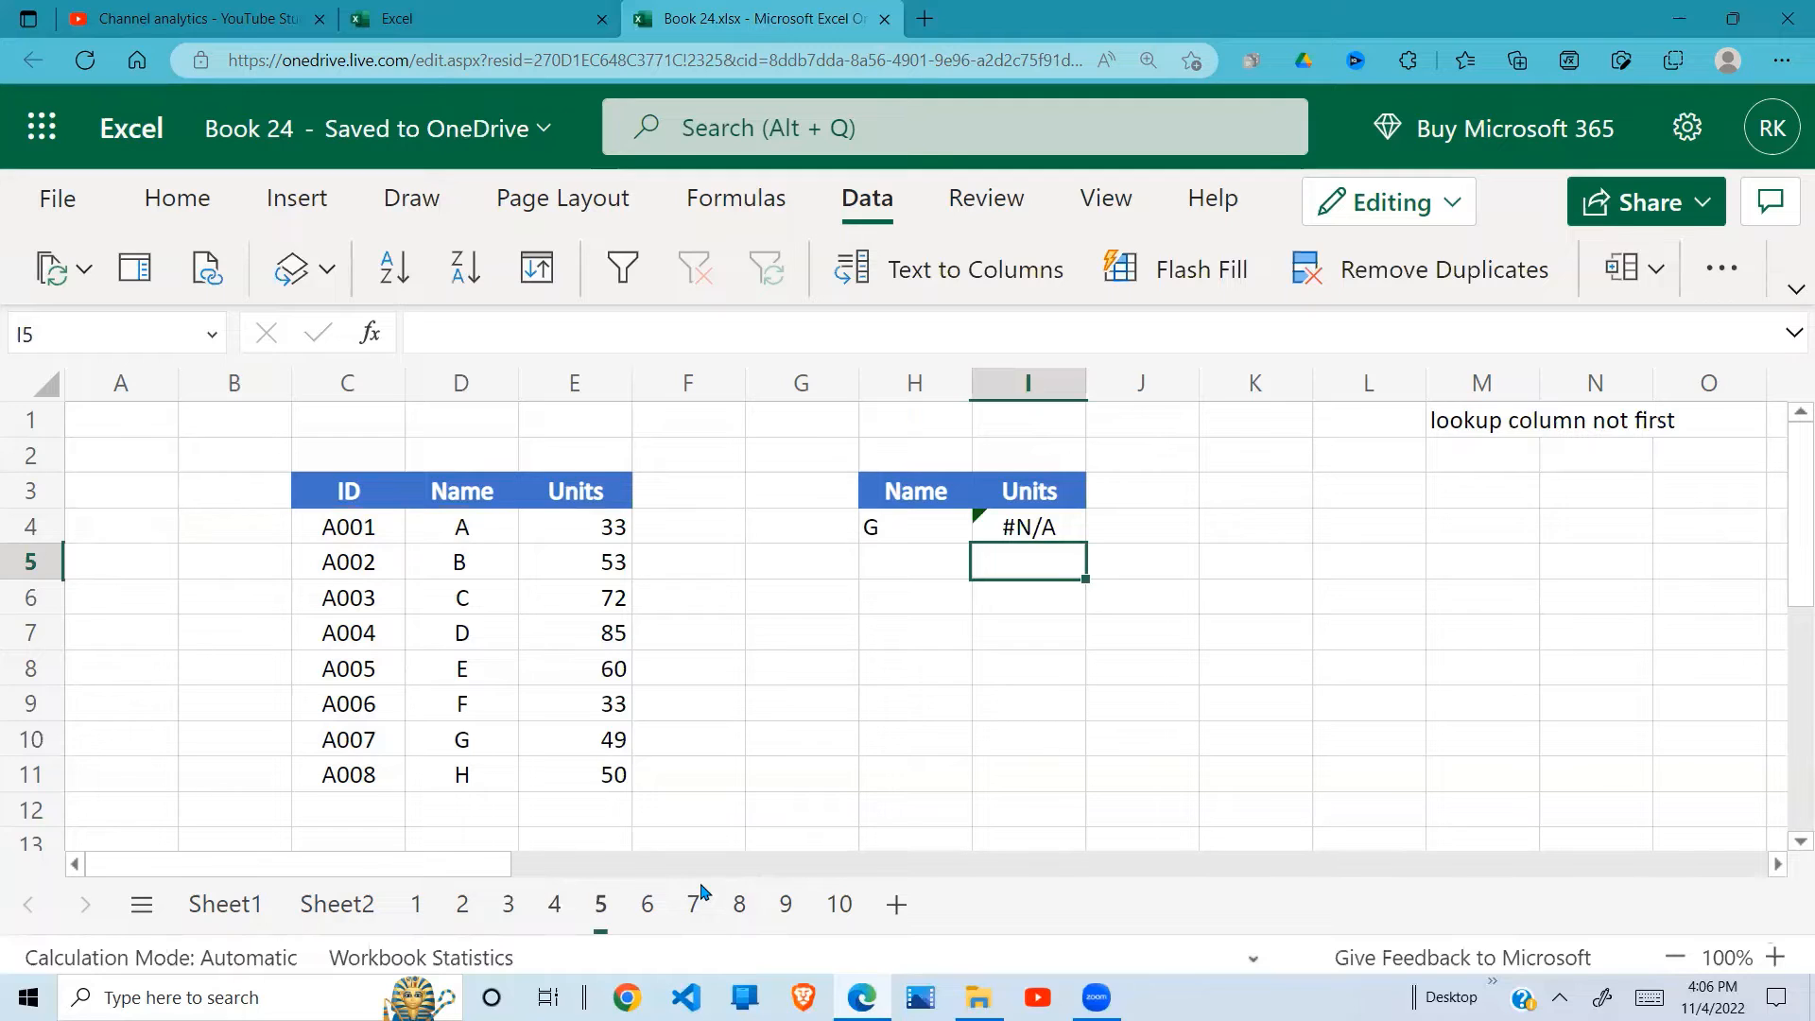
Step: Inspect the I4 formula to see which column comes first in its table range
left_click(1043, 527)
key("F2")
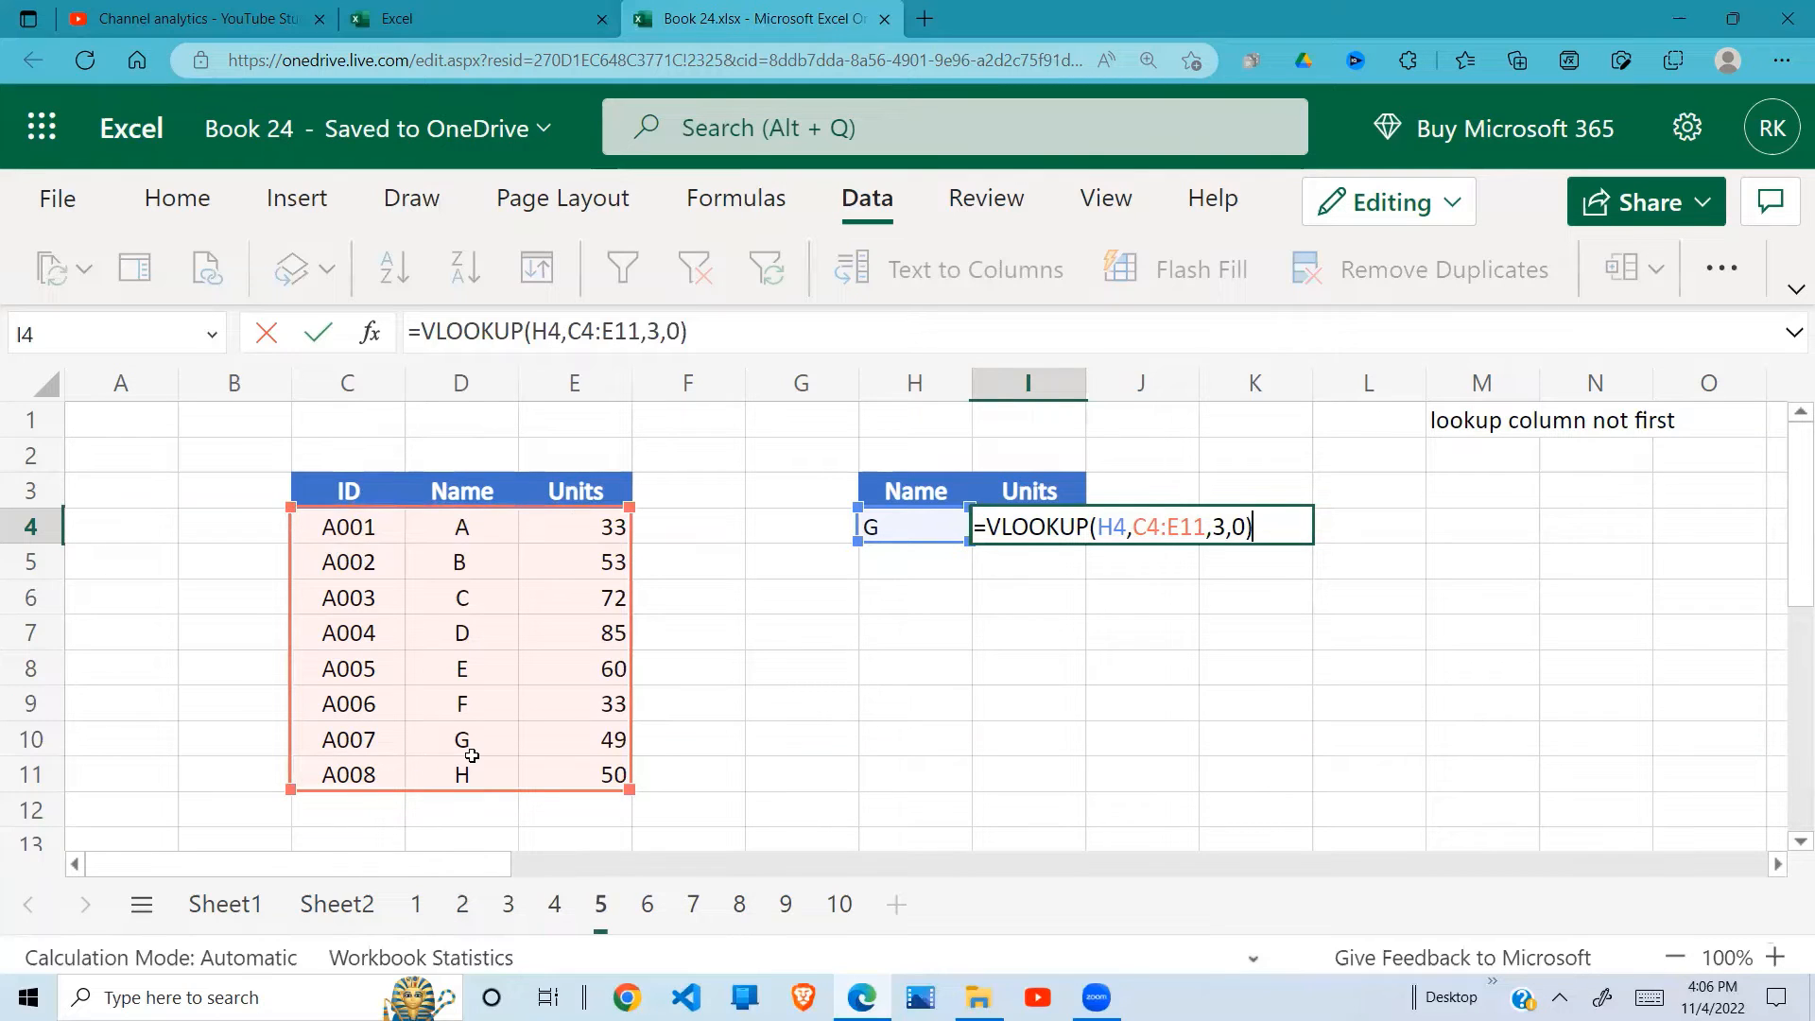
key("Return")
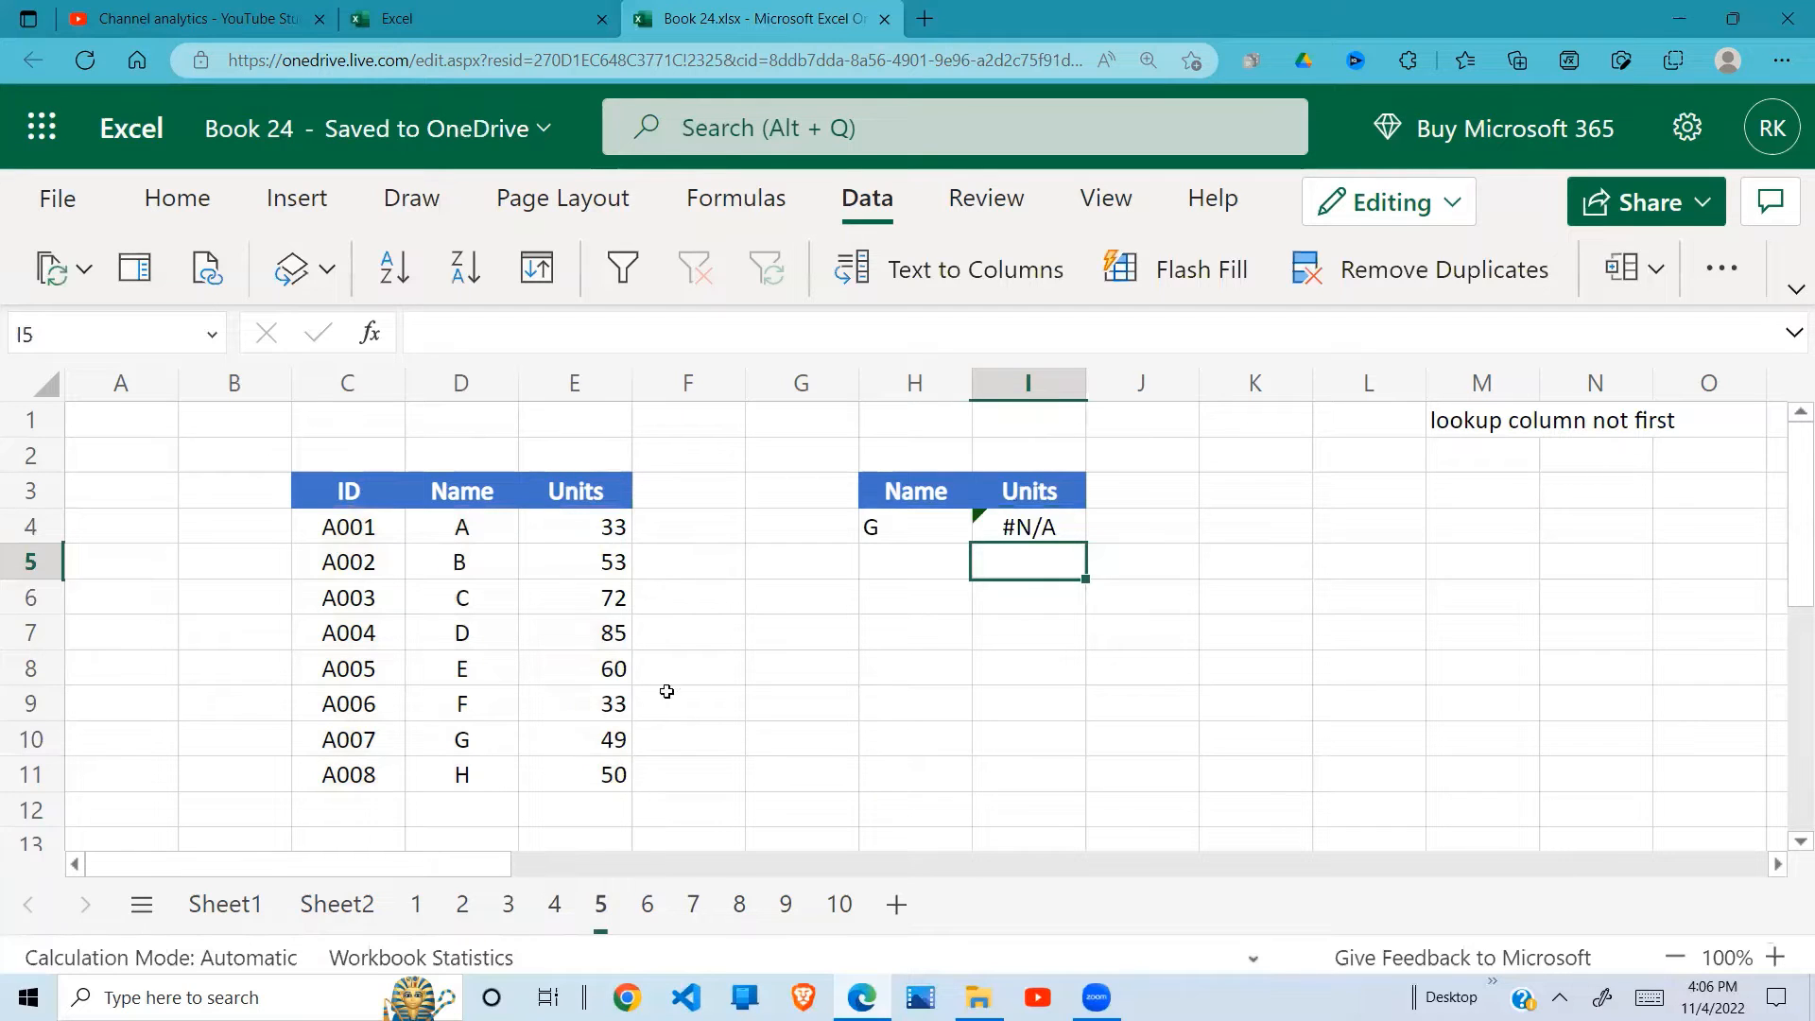
Step: Correct the I4 formula to =VLOOKUP(H4,D4:E11,2,0) so the range starts at the Name column, and check it against row 10
double_click(1044, 525)
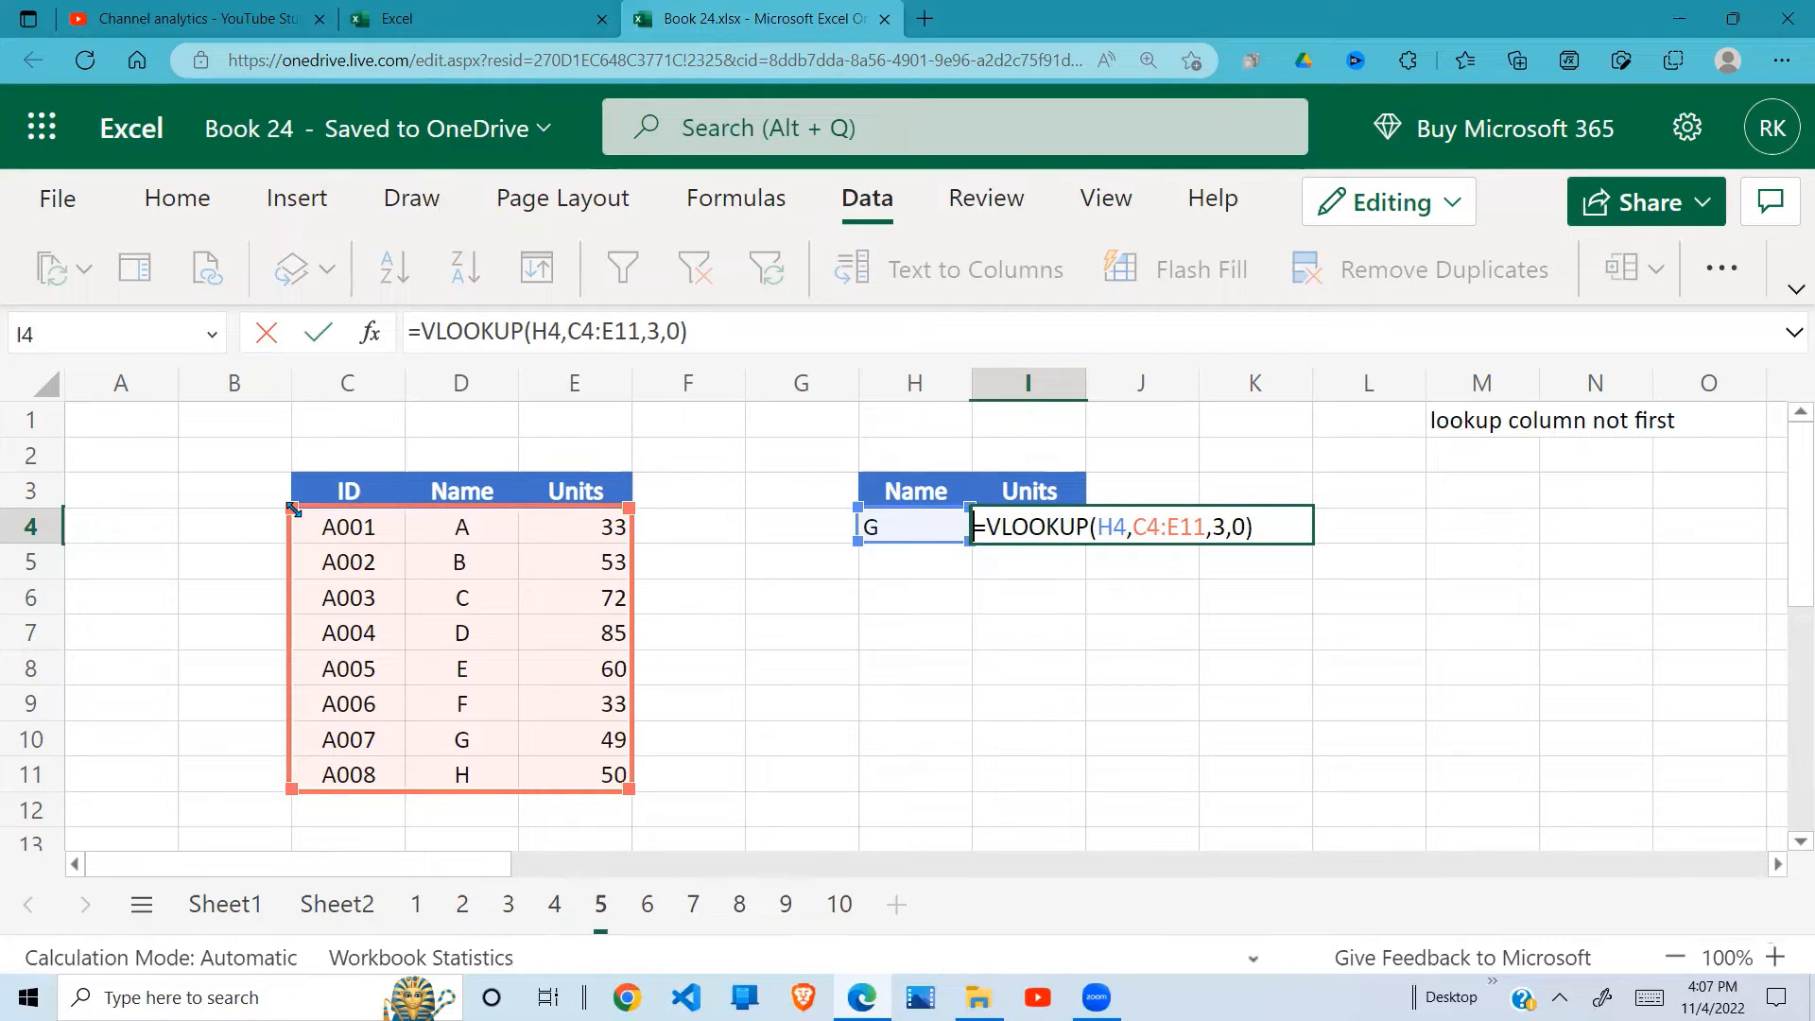
left_click_drag(293, 508, 430, 525)
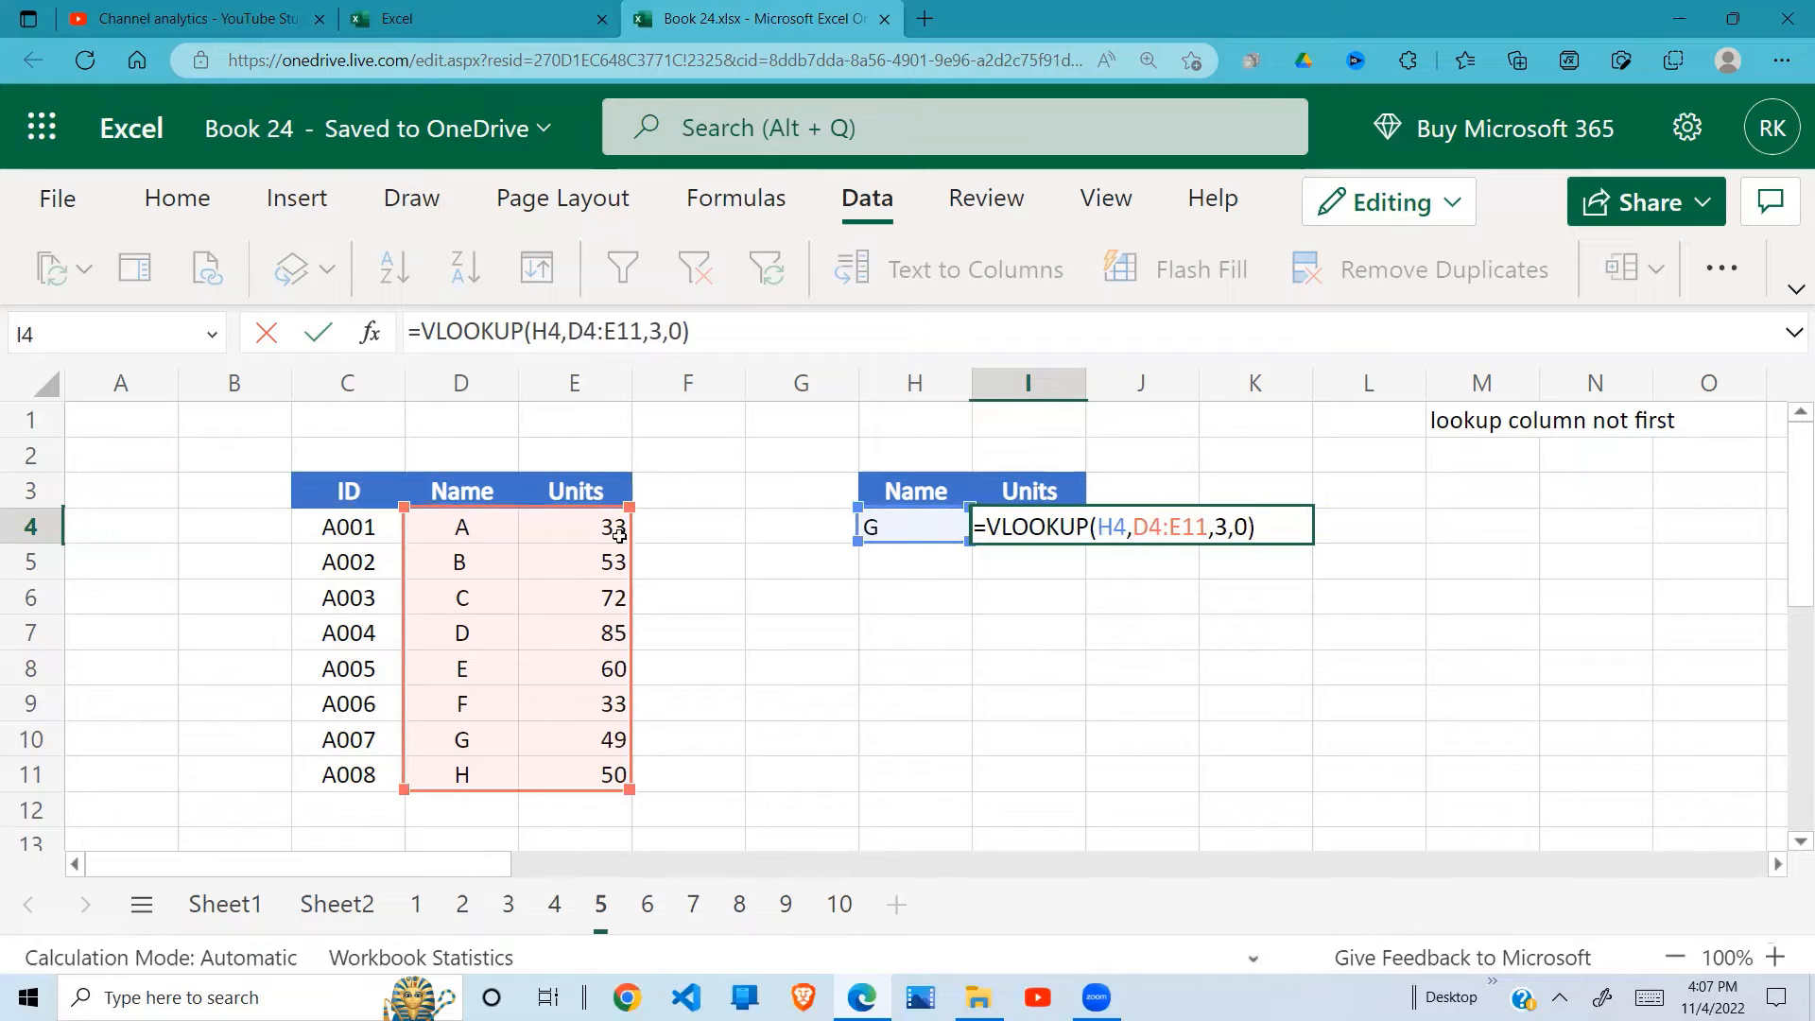
left_click(1230, 527)
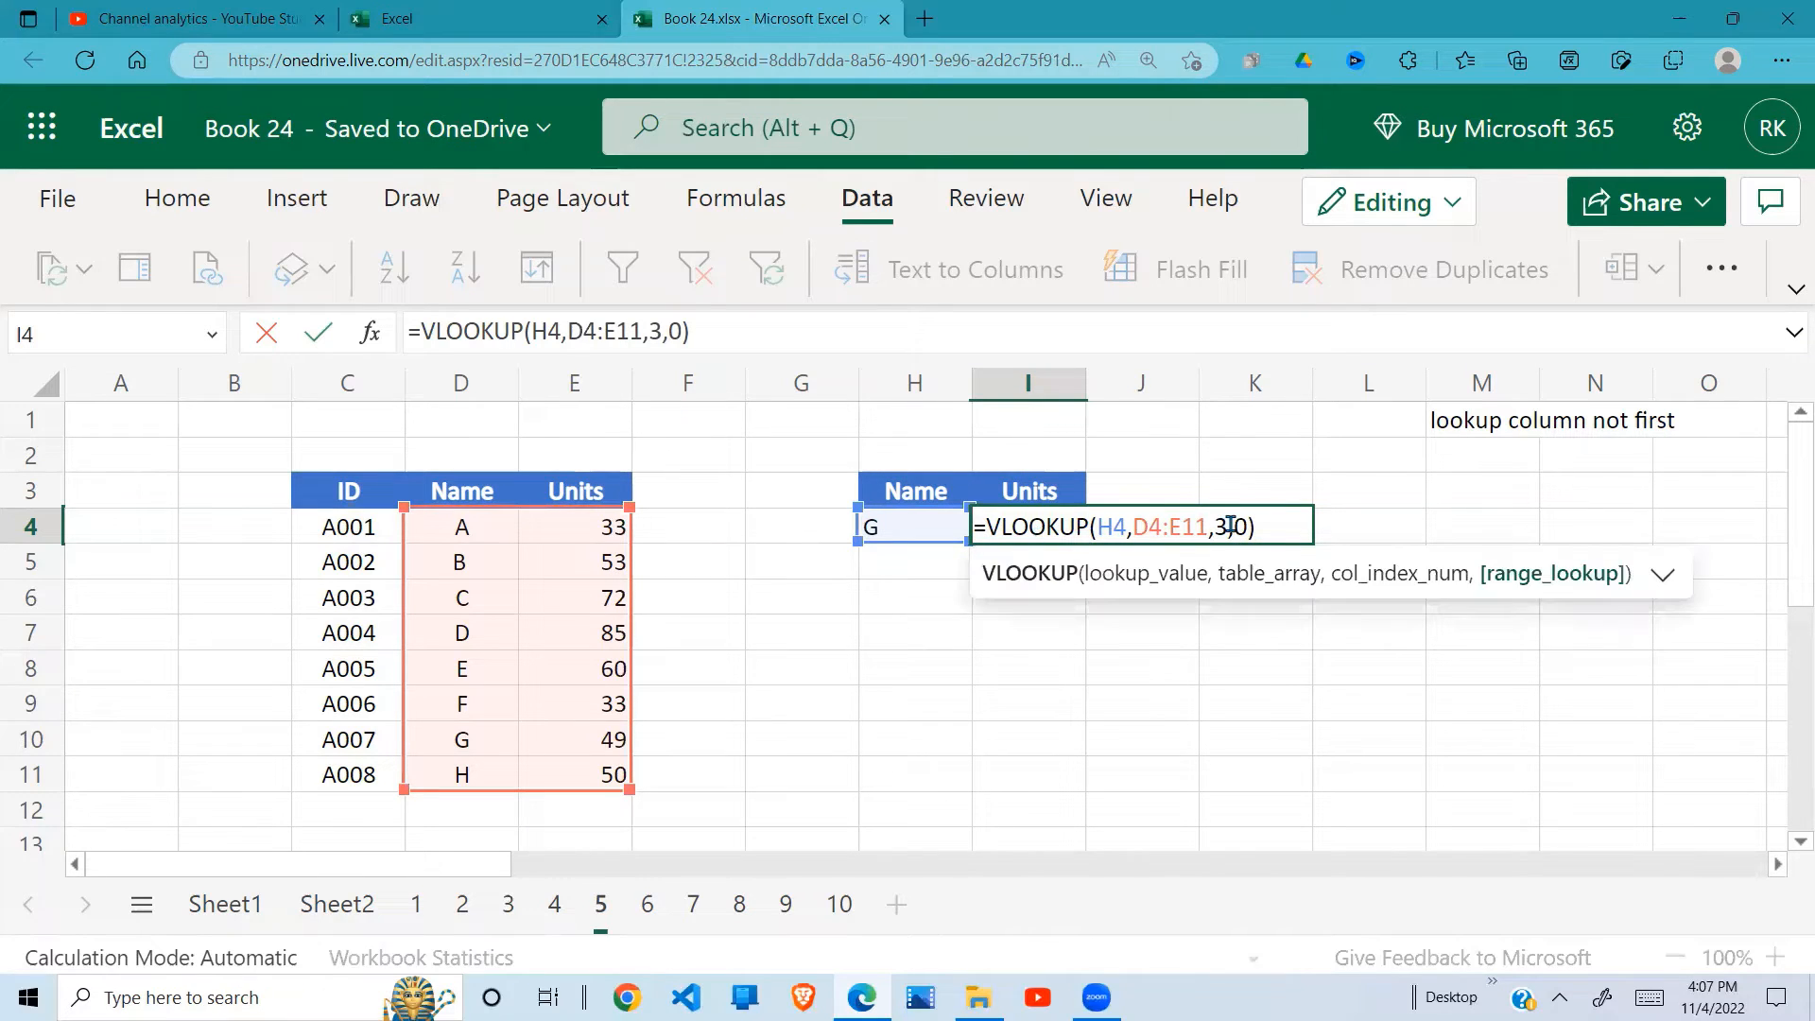
key("Left")
key("BackSpace")
type("2")
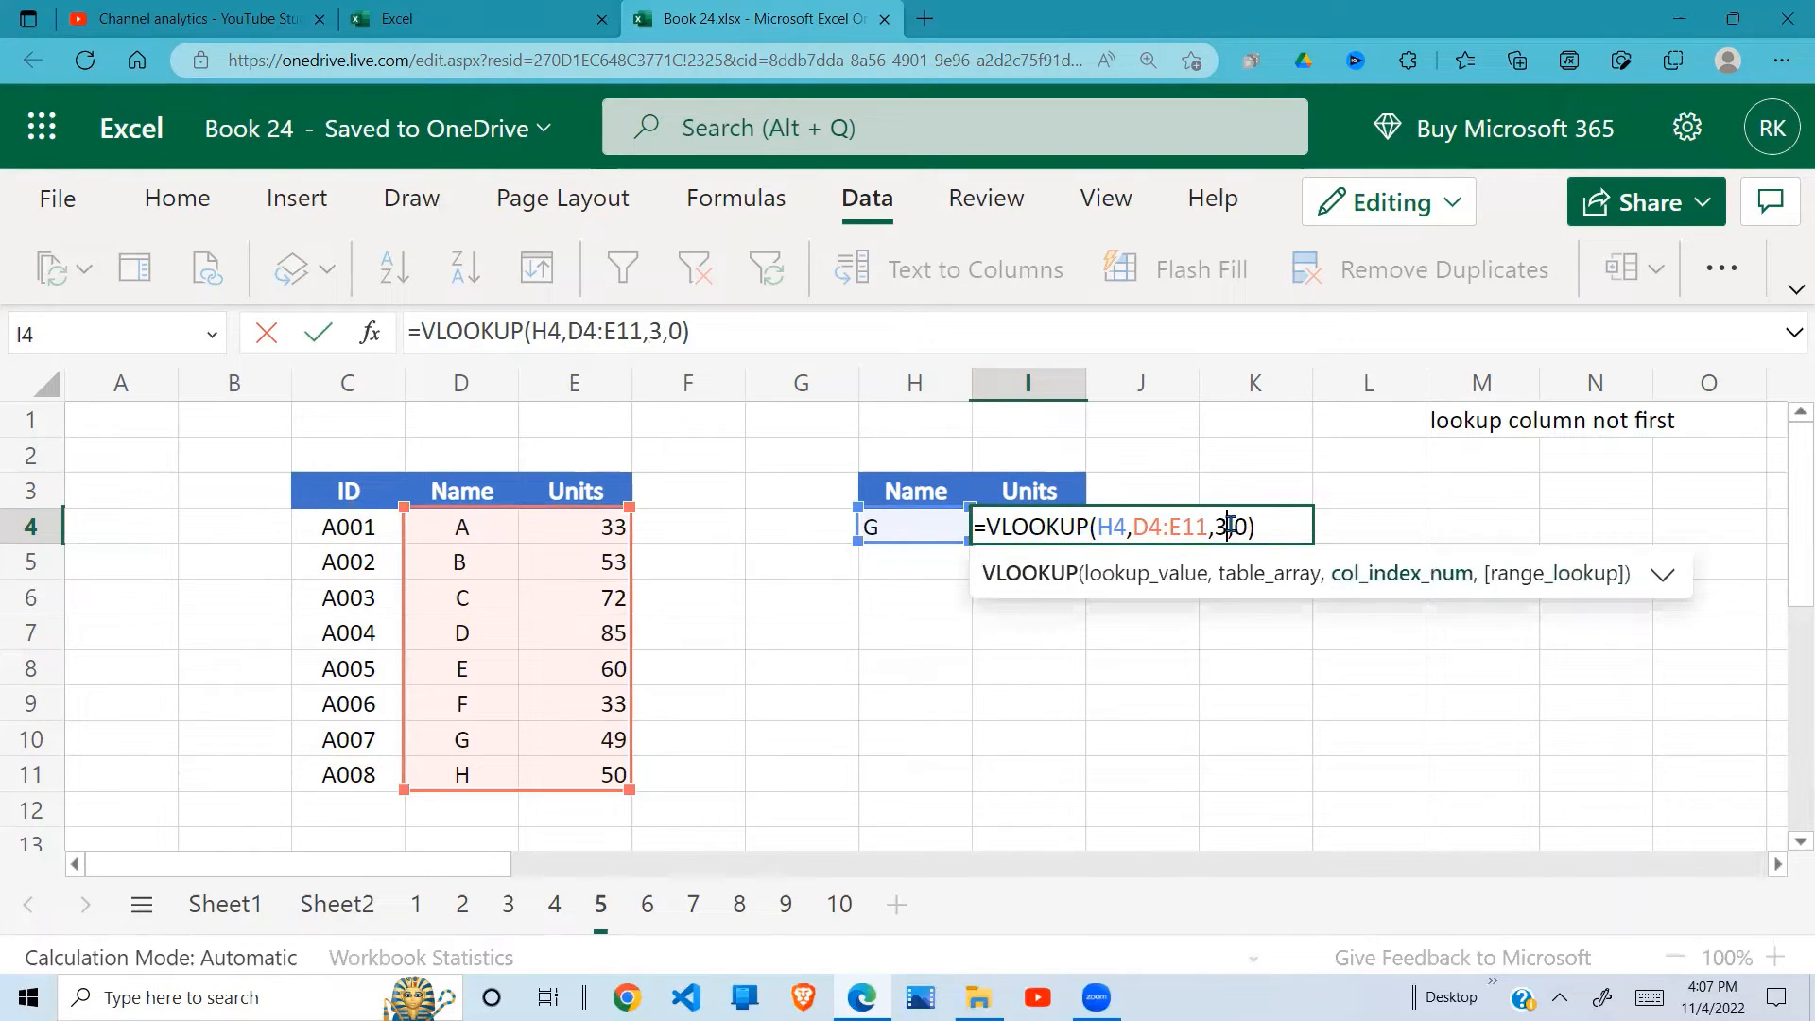
key("Return")
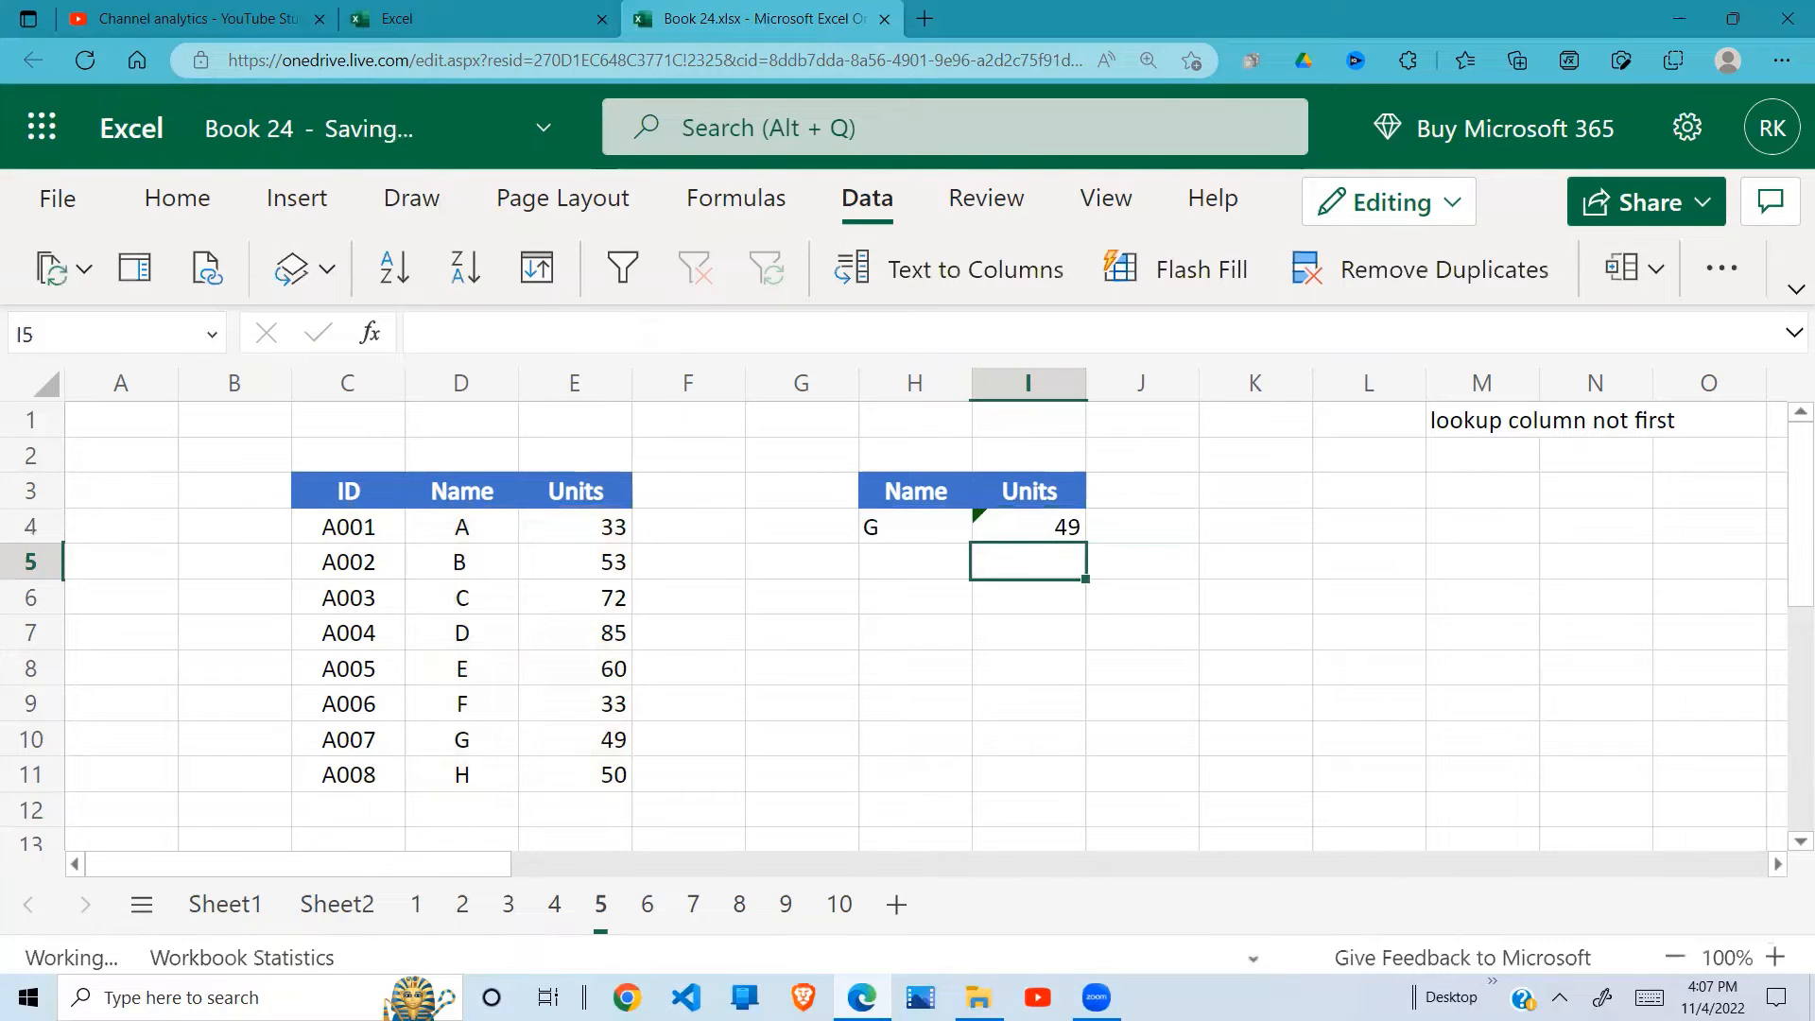
left_click(486, 744)
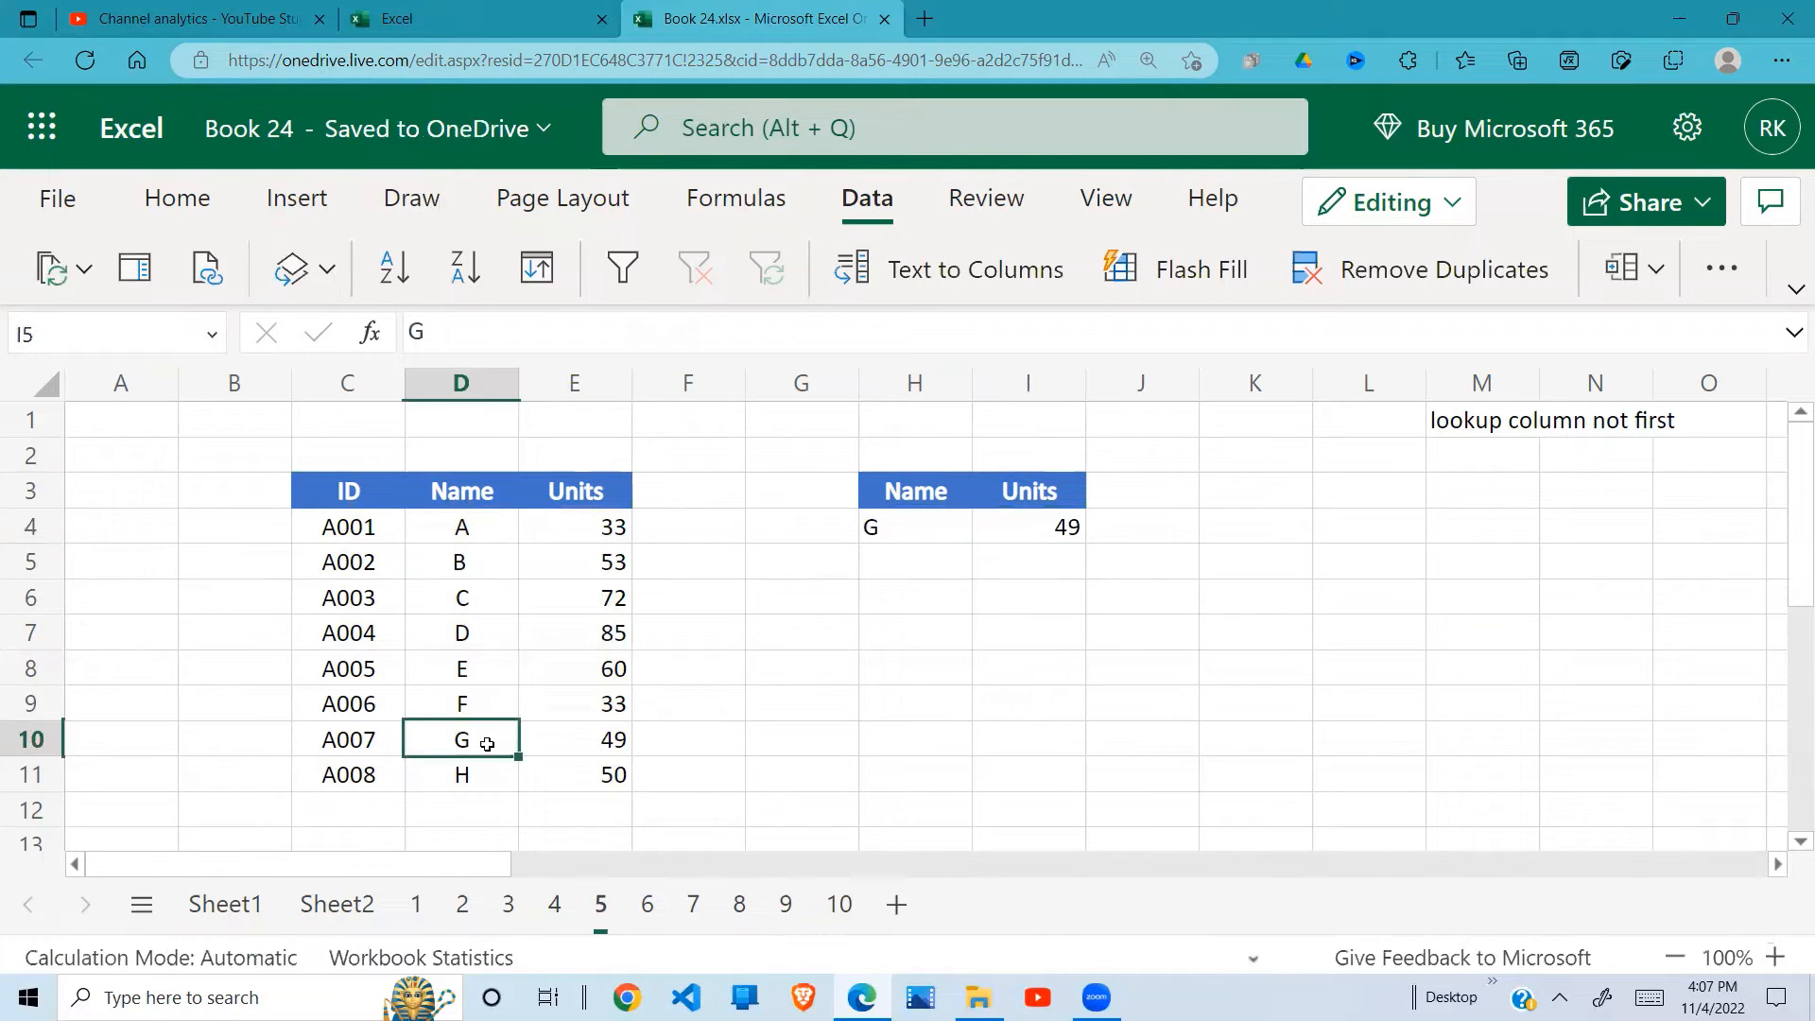
left_click_drag(487, 744, 574, 746)
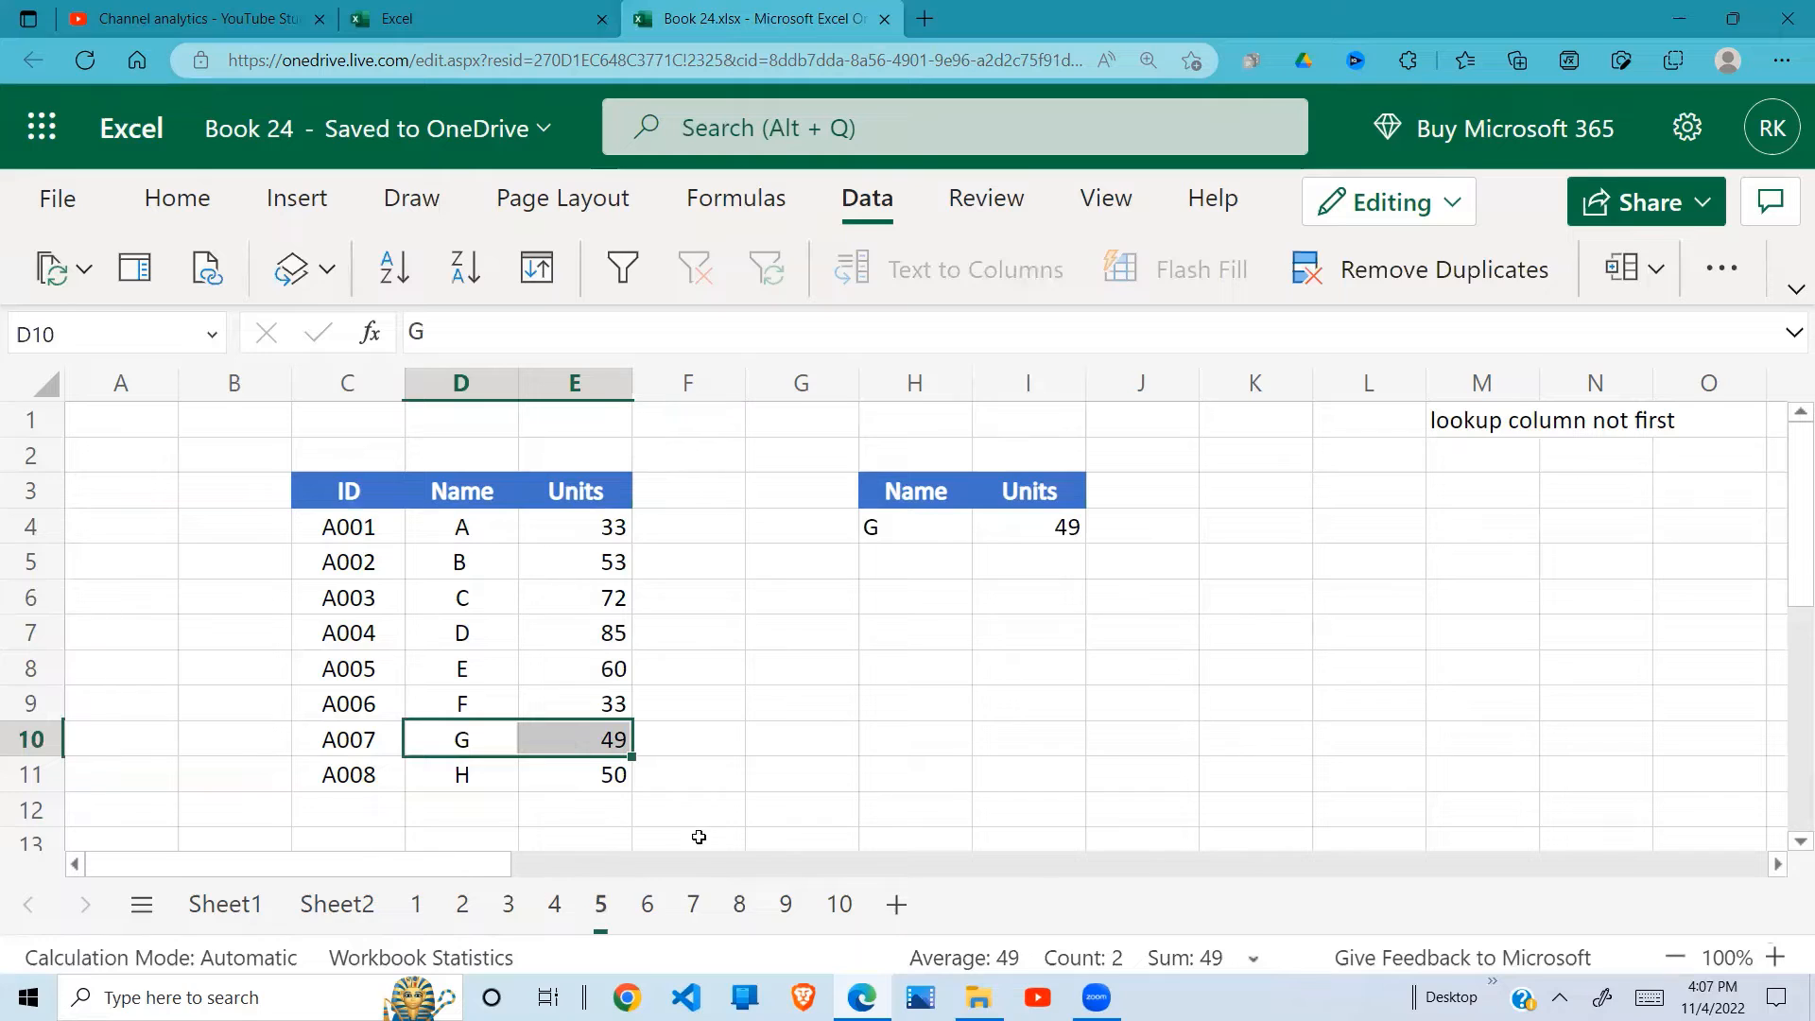
Step: Open sheet 6 and examine the long lookup value in H4 and the LEN formula in H8 that counts its characters
left_click(647, 921)
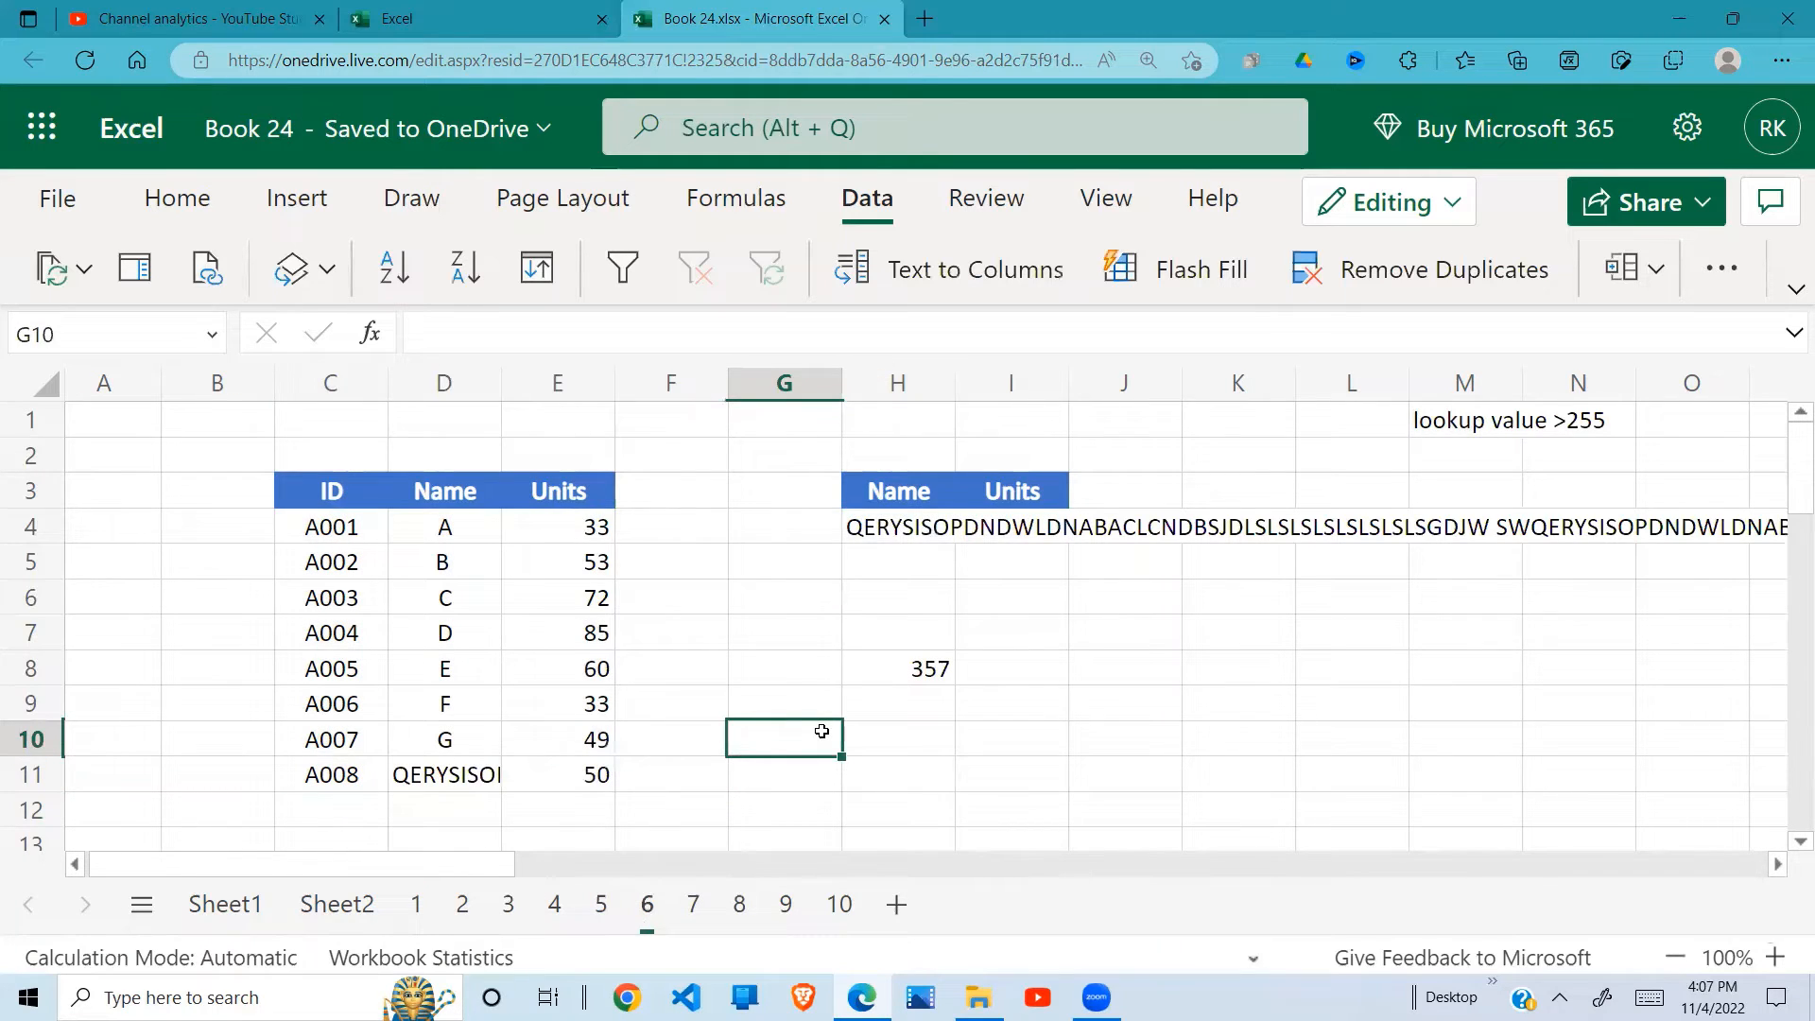
left_click(855, 596)
left_click(905, 518)
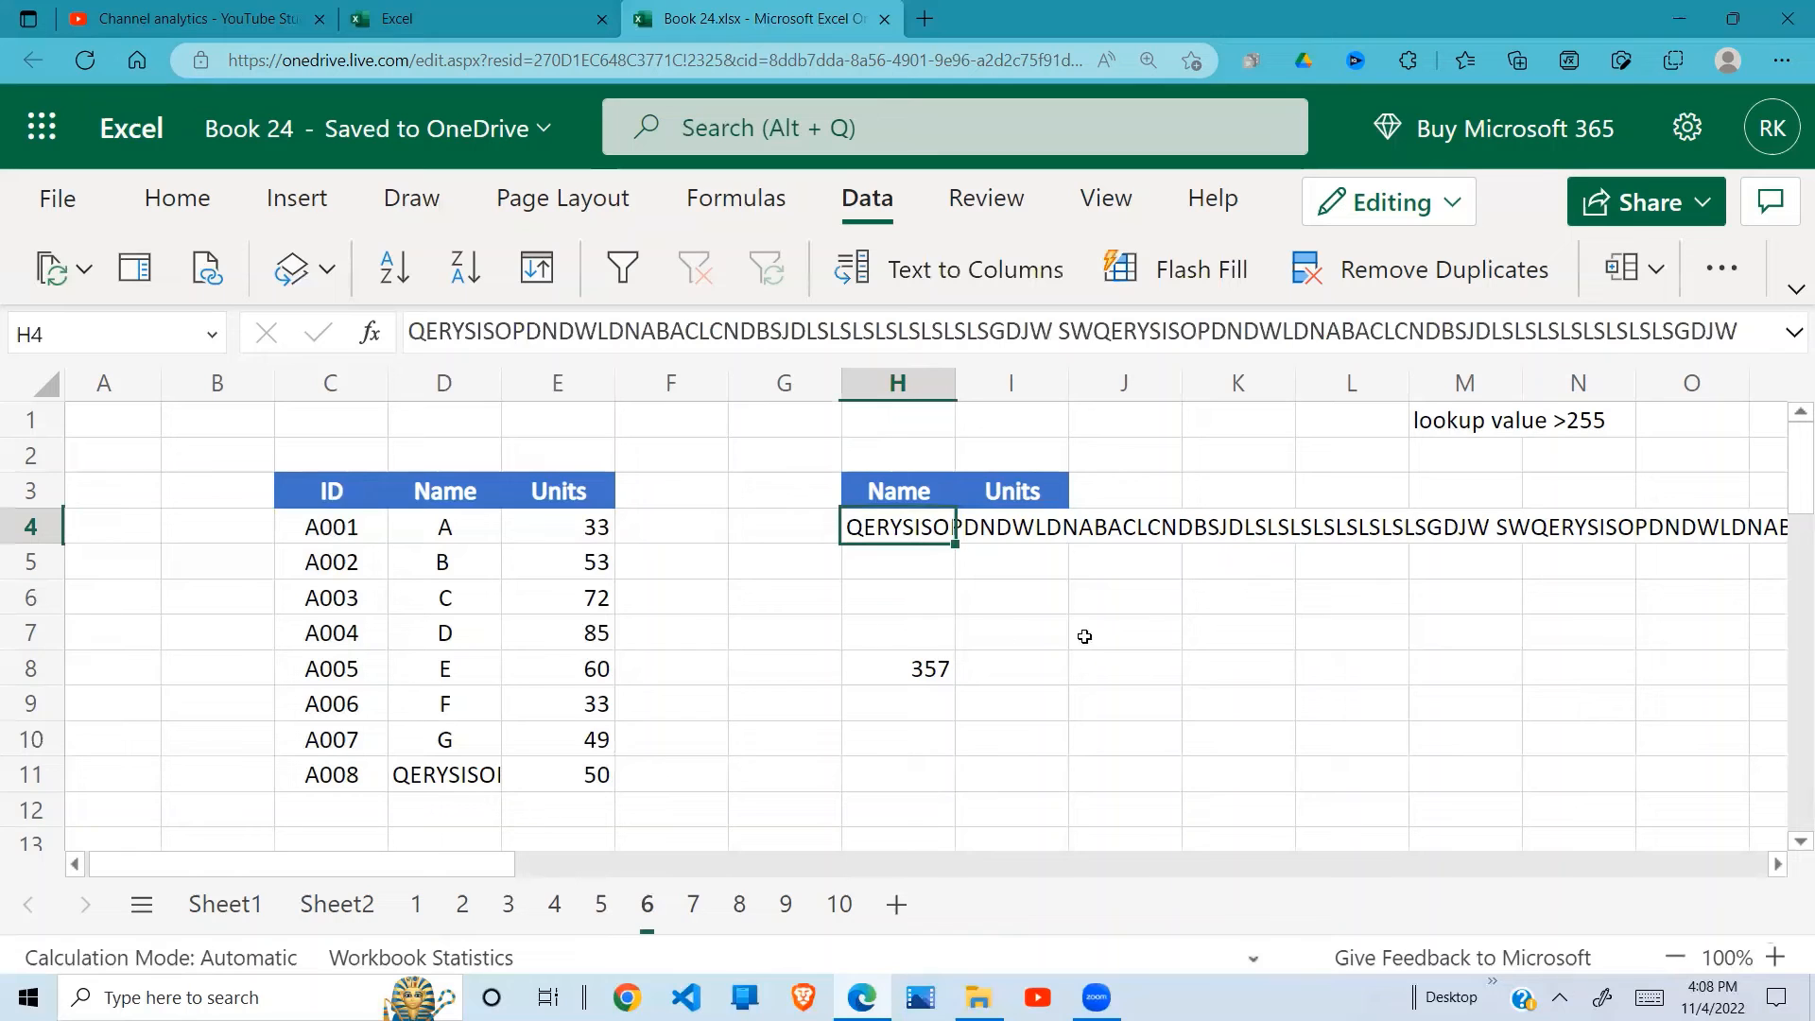
left_click(923, 670)
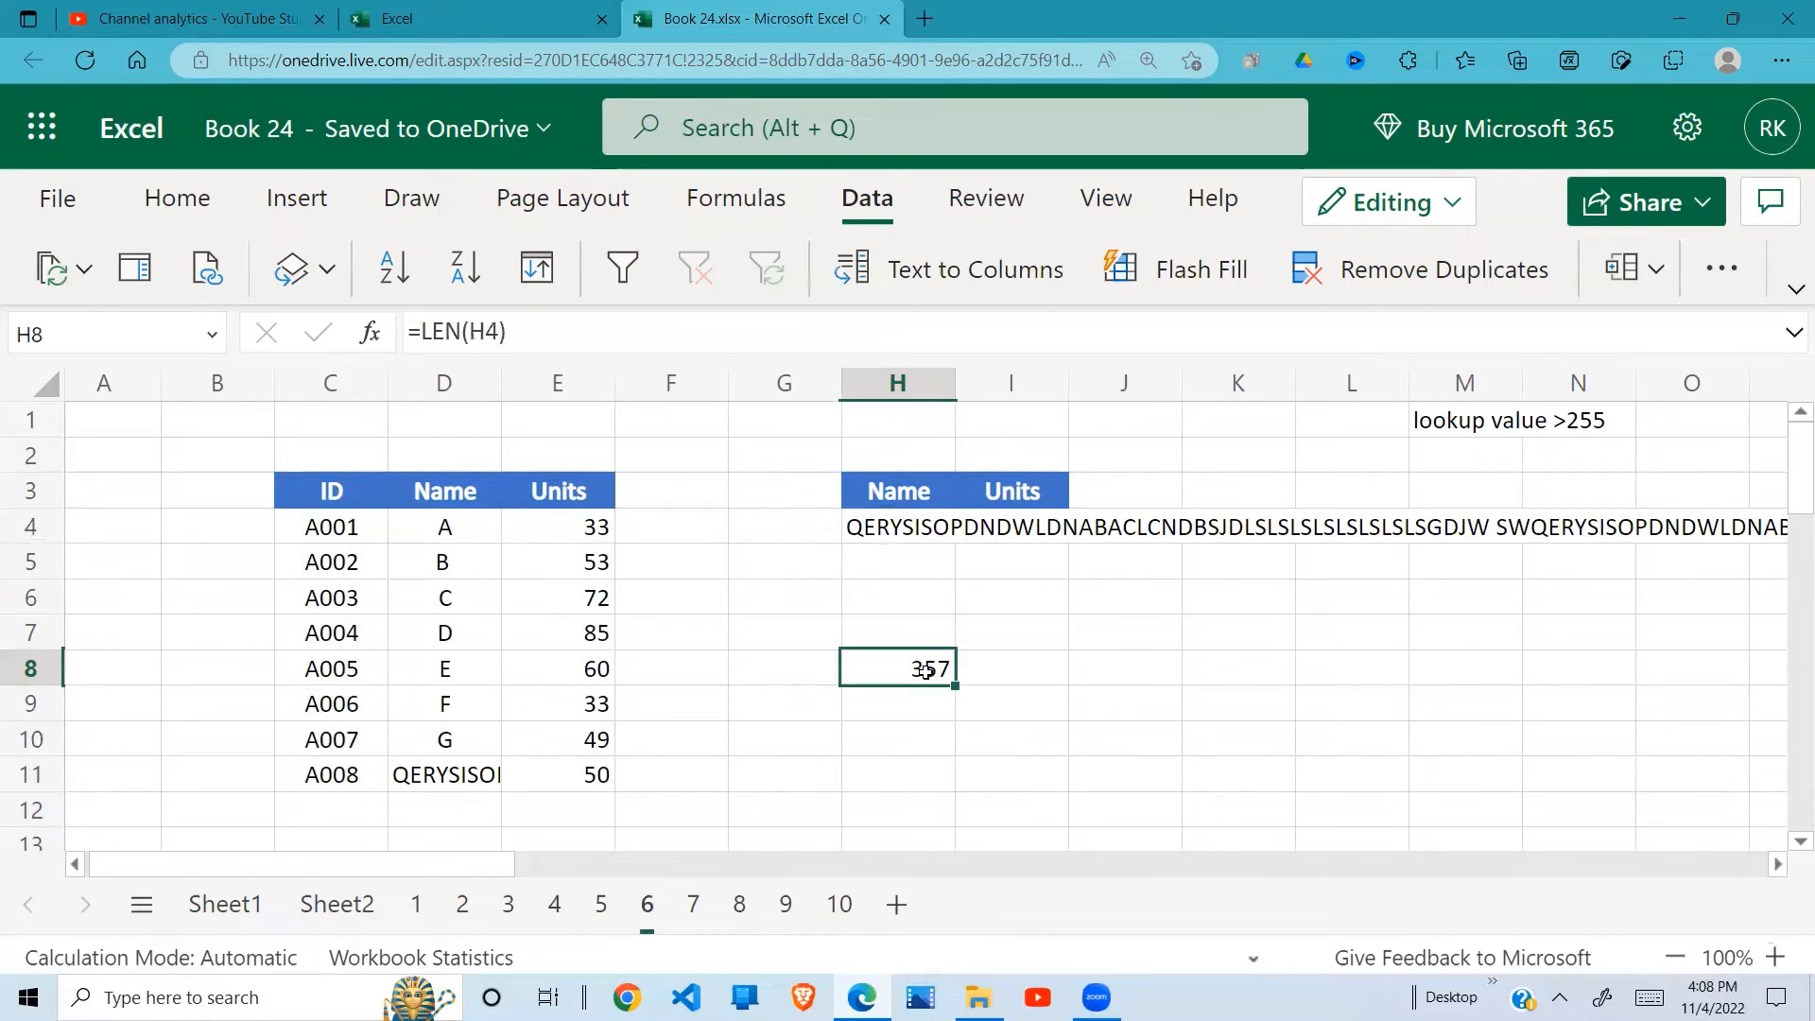
double_click(923, 670)
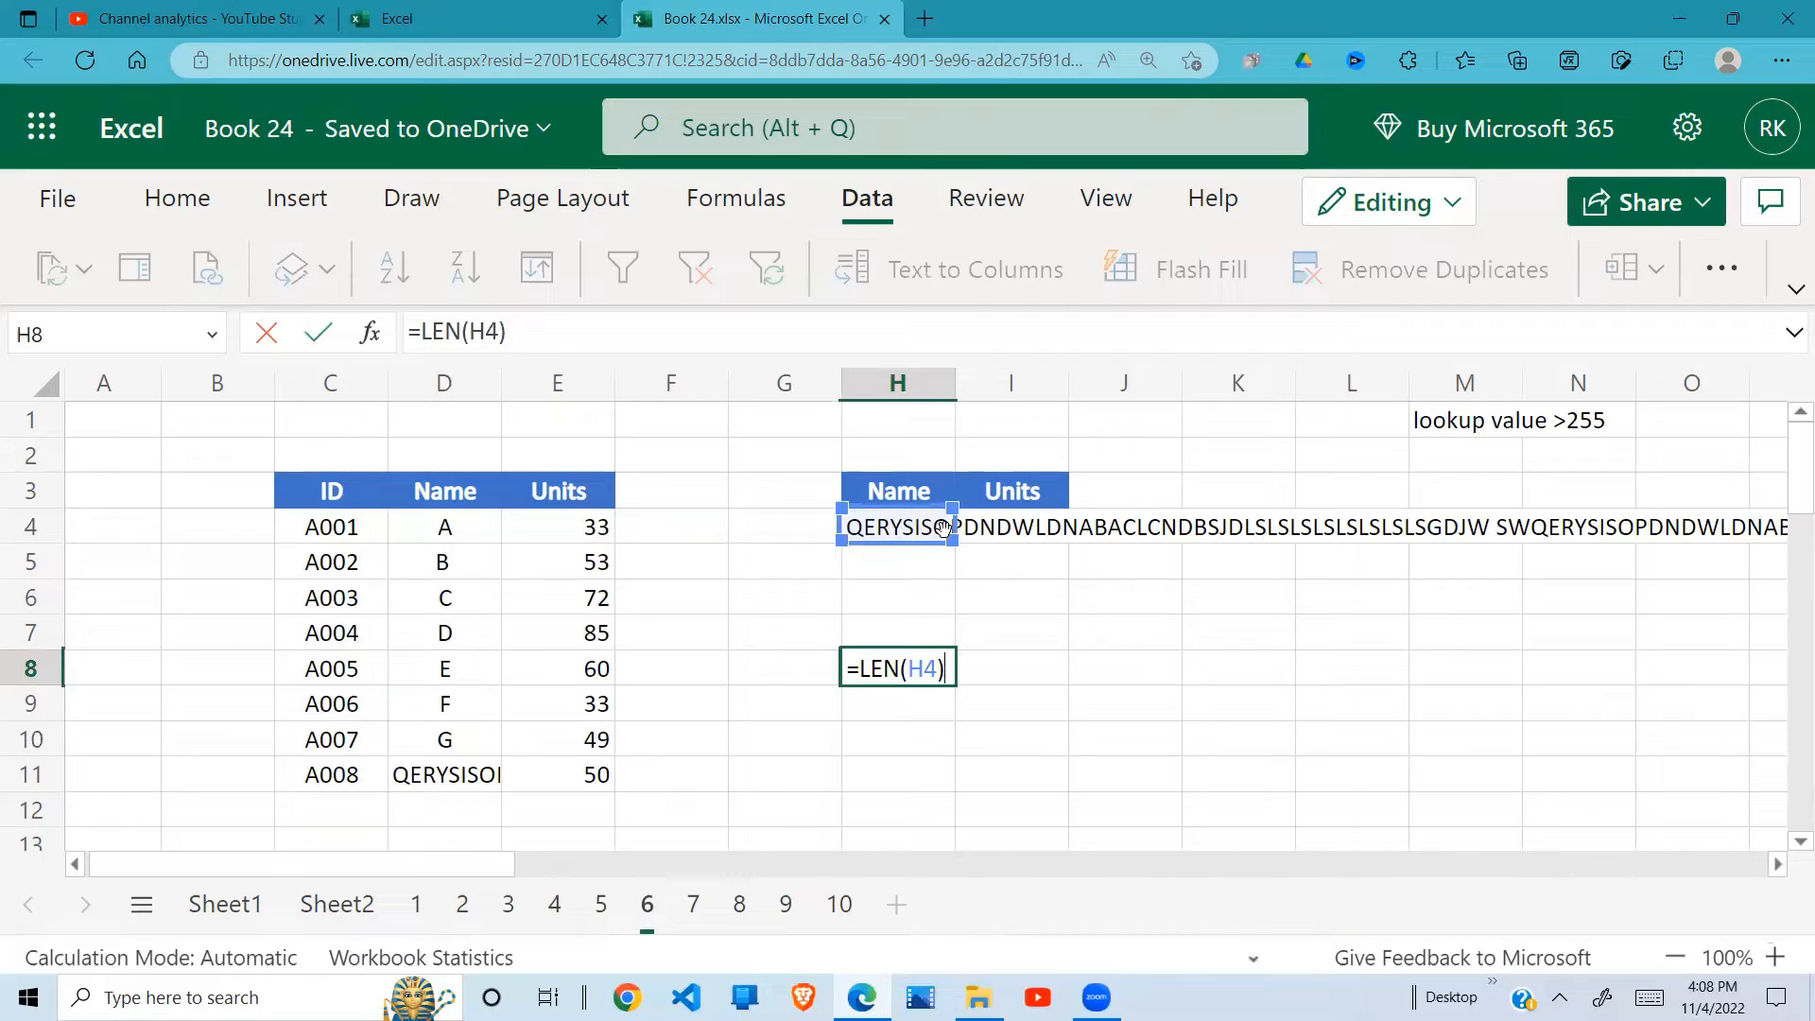
key("Return")
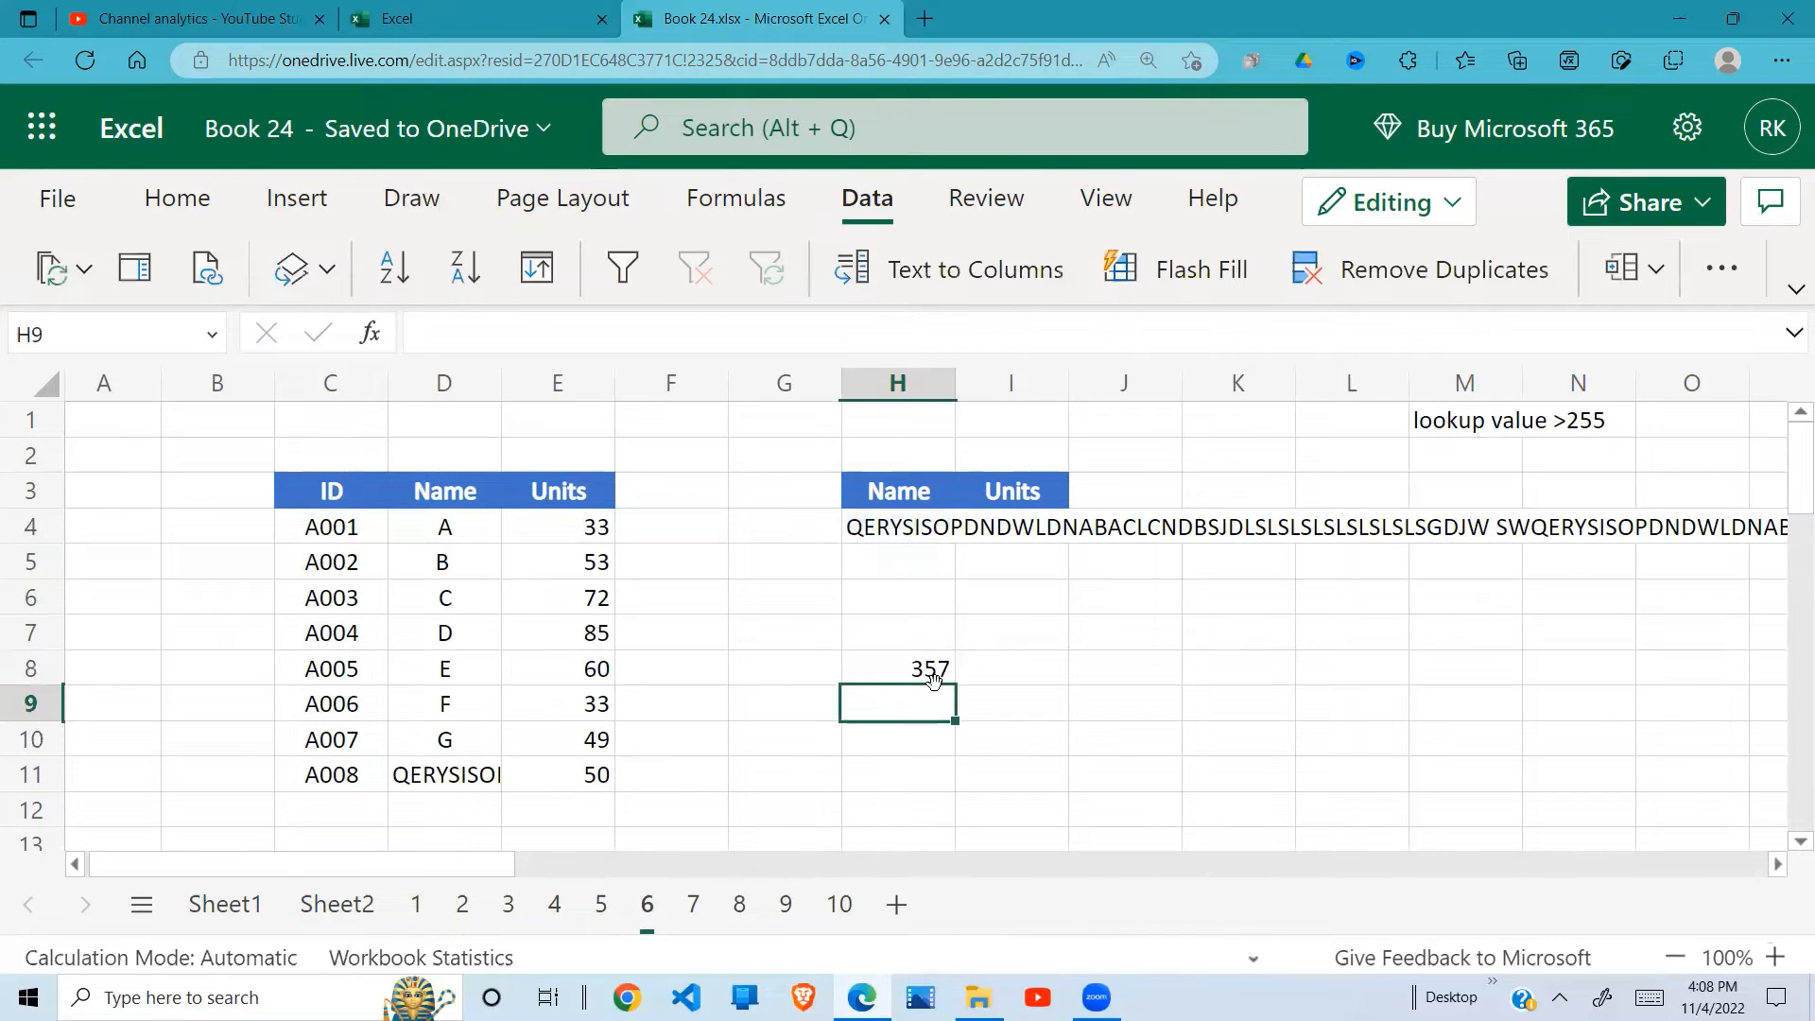
left_click(938, 671)
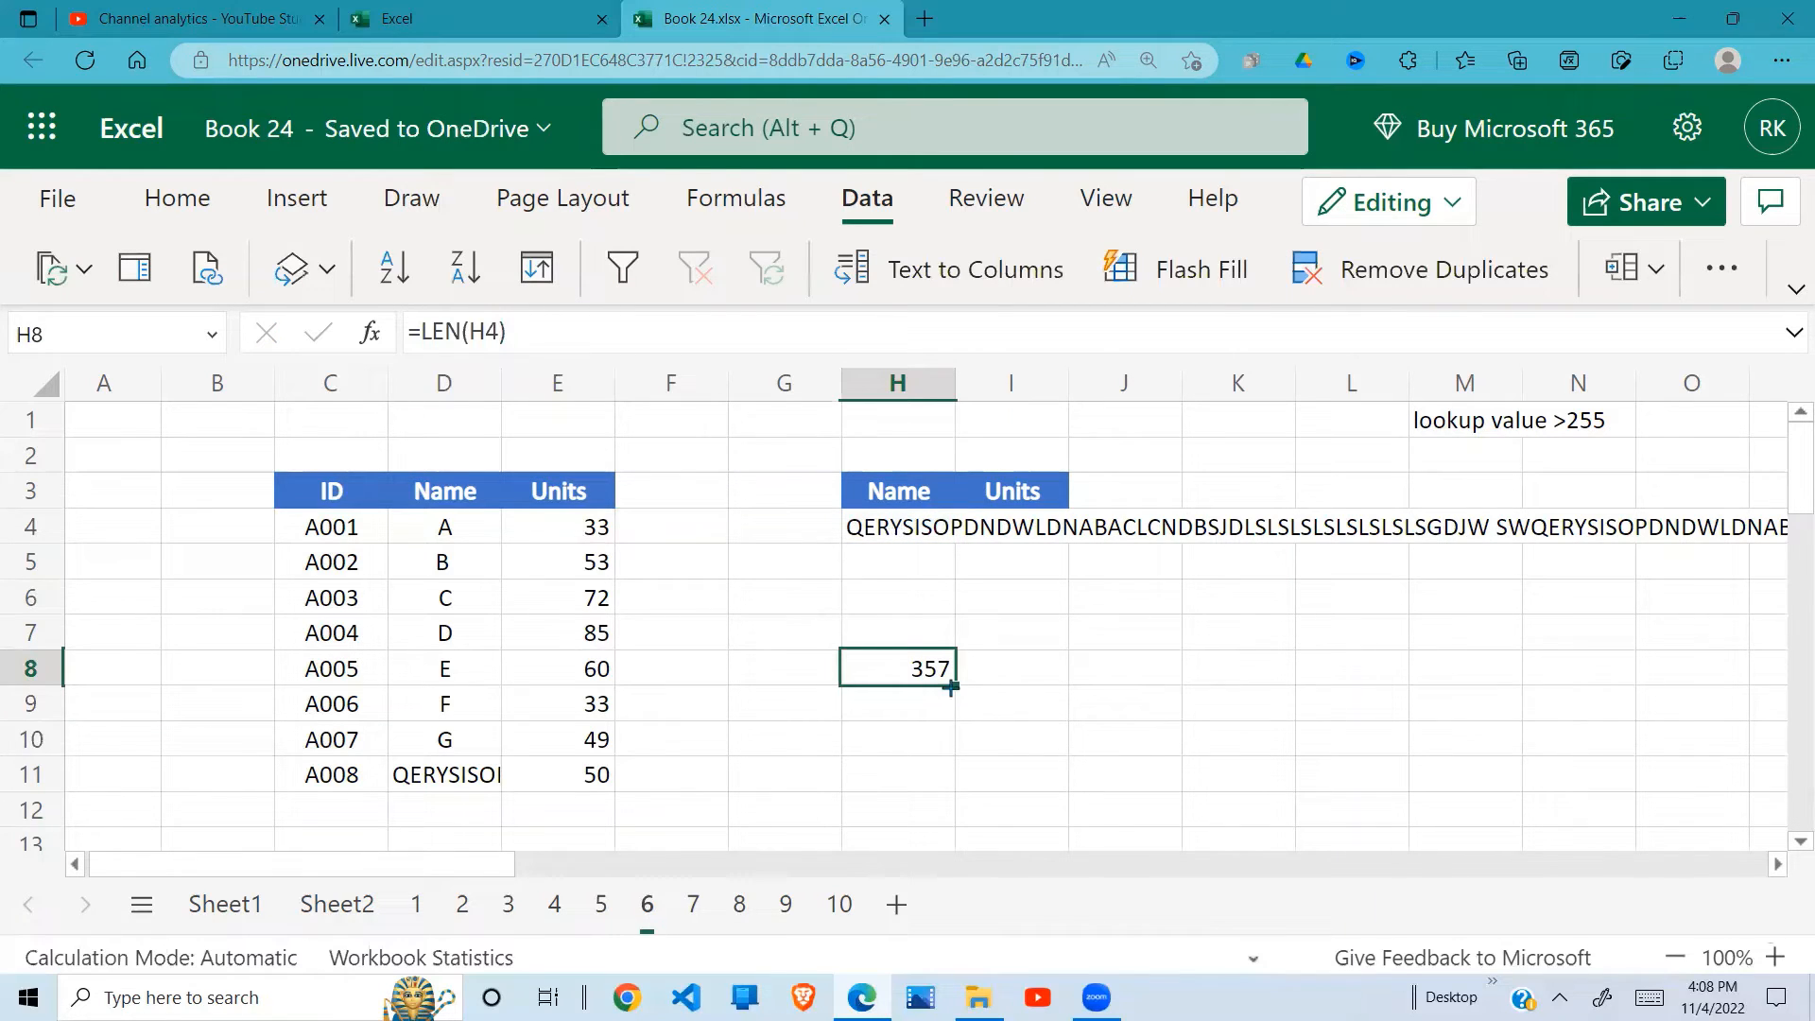
Step: Compare the long name in D11 of the source table with the lookup value in H4
left_click(1033, 519)
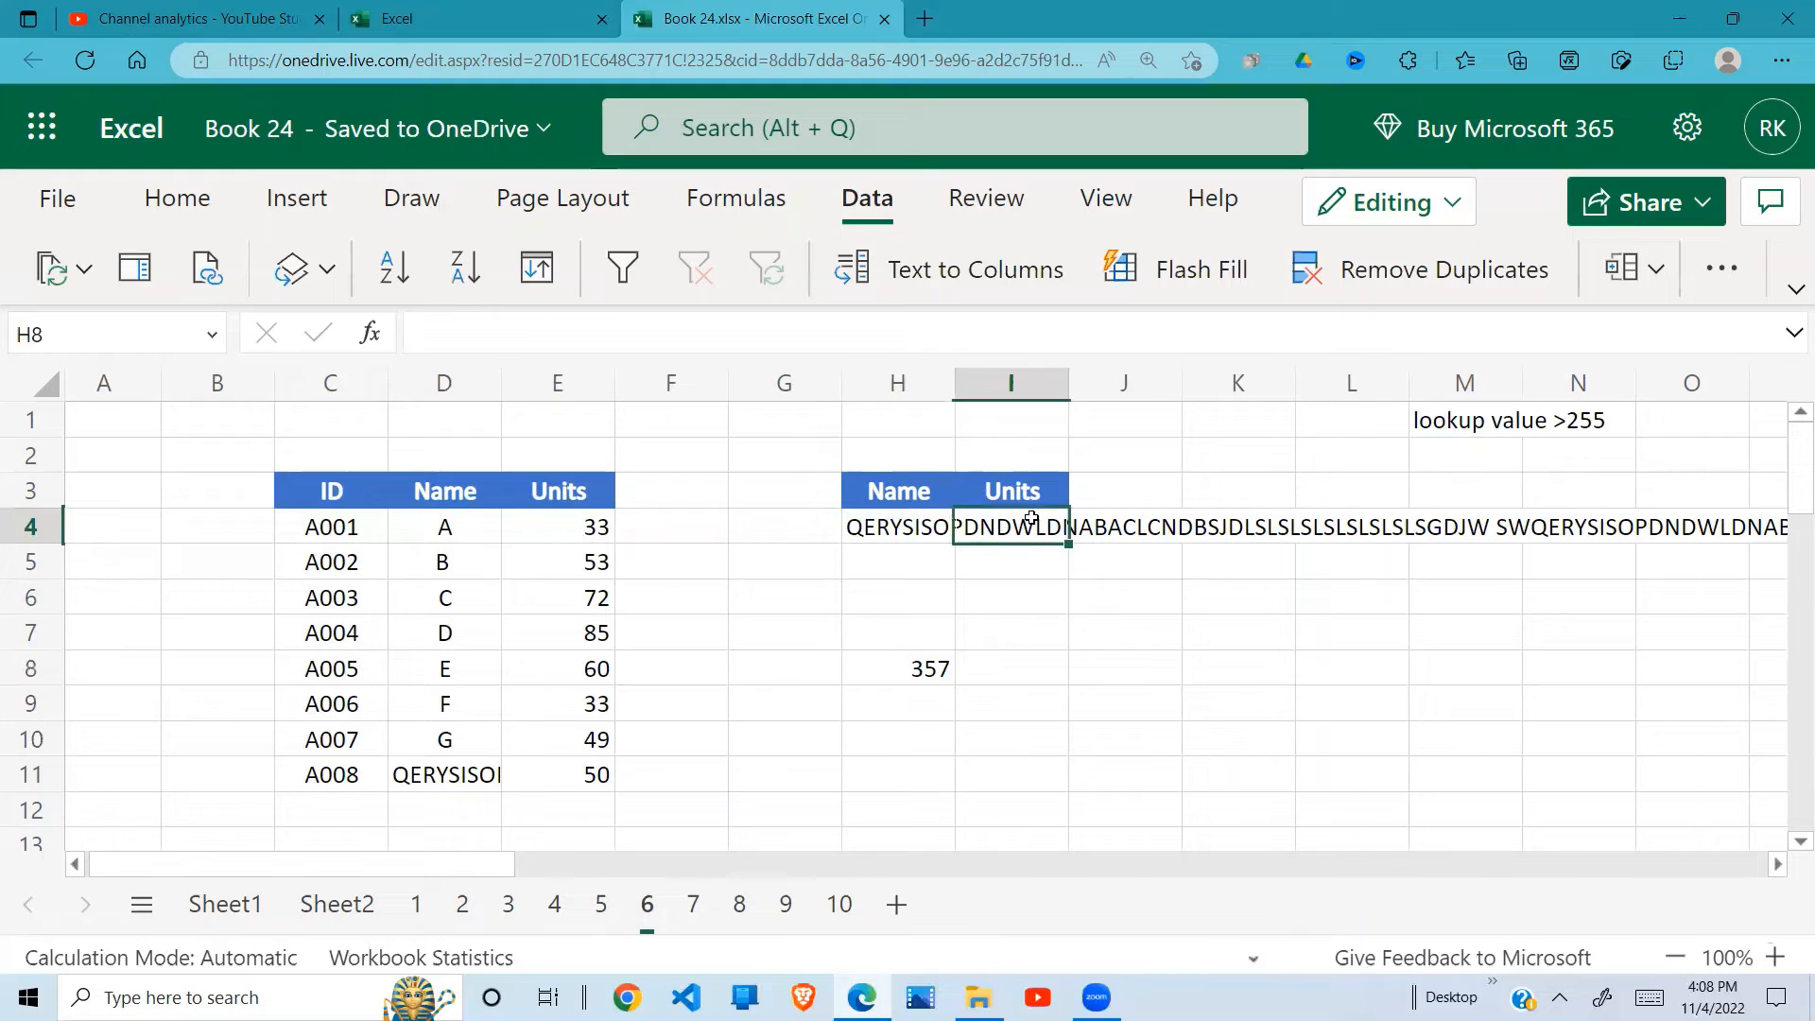
left_click(453, 777)
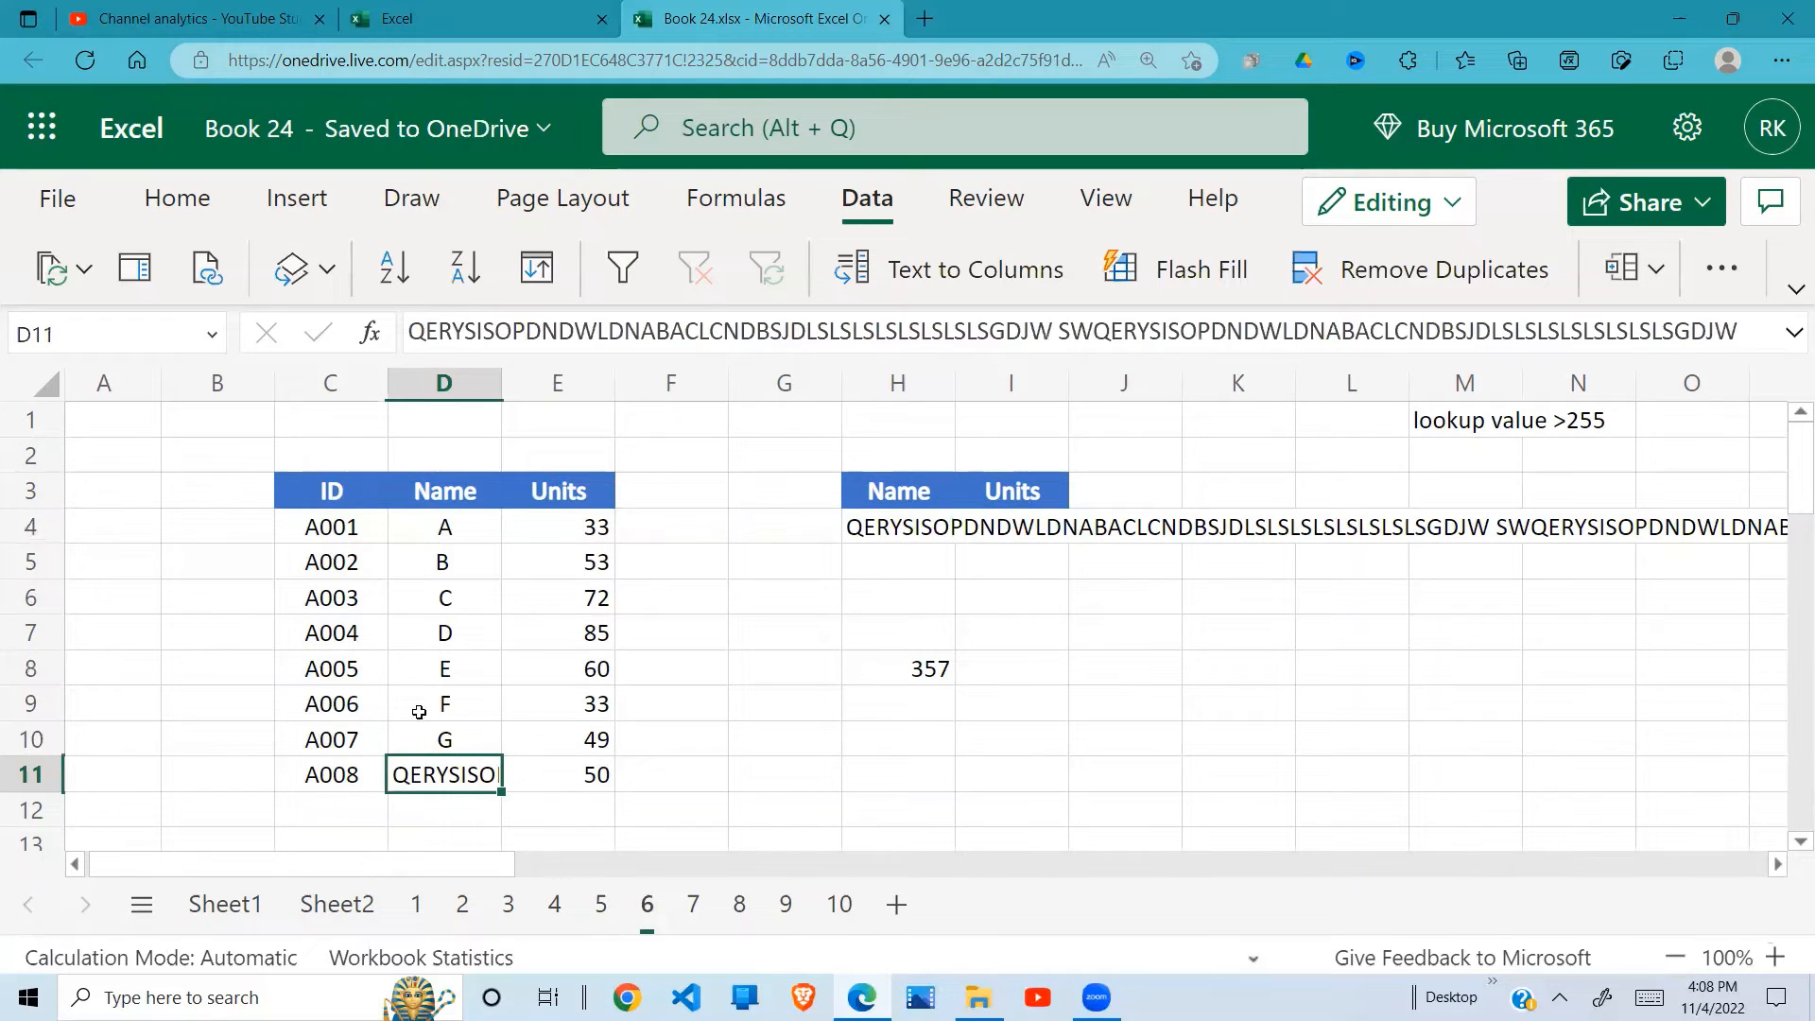
left_click(908, 528)
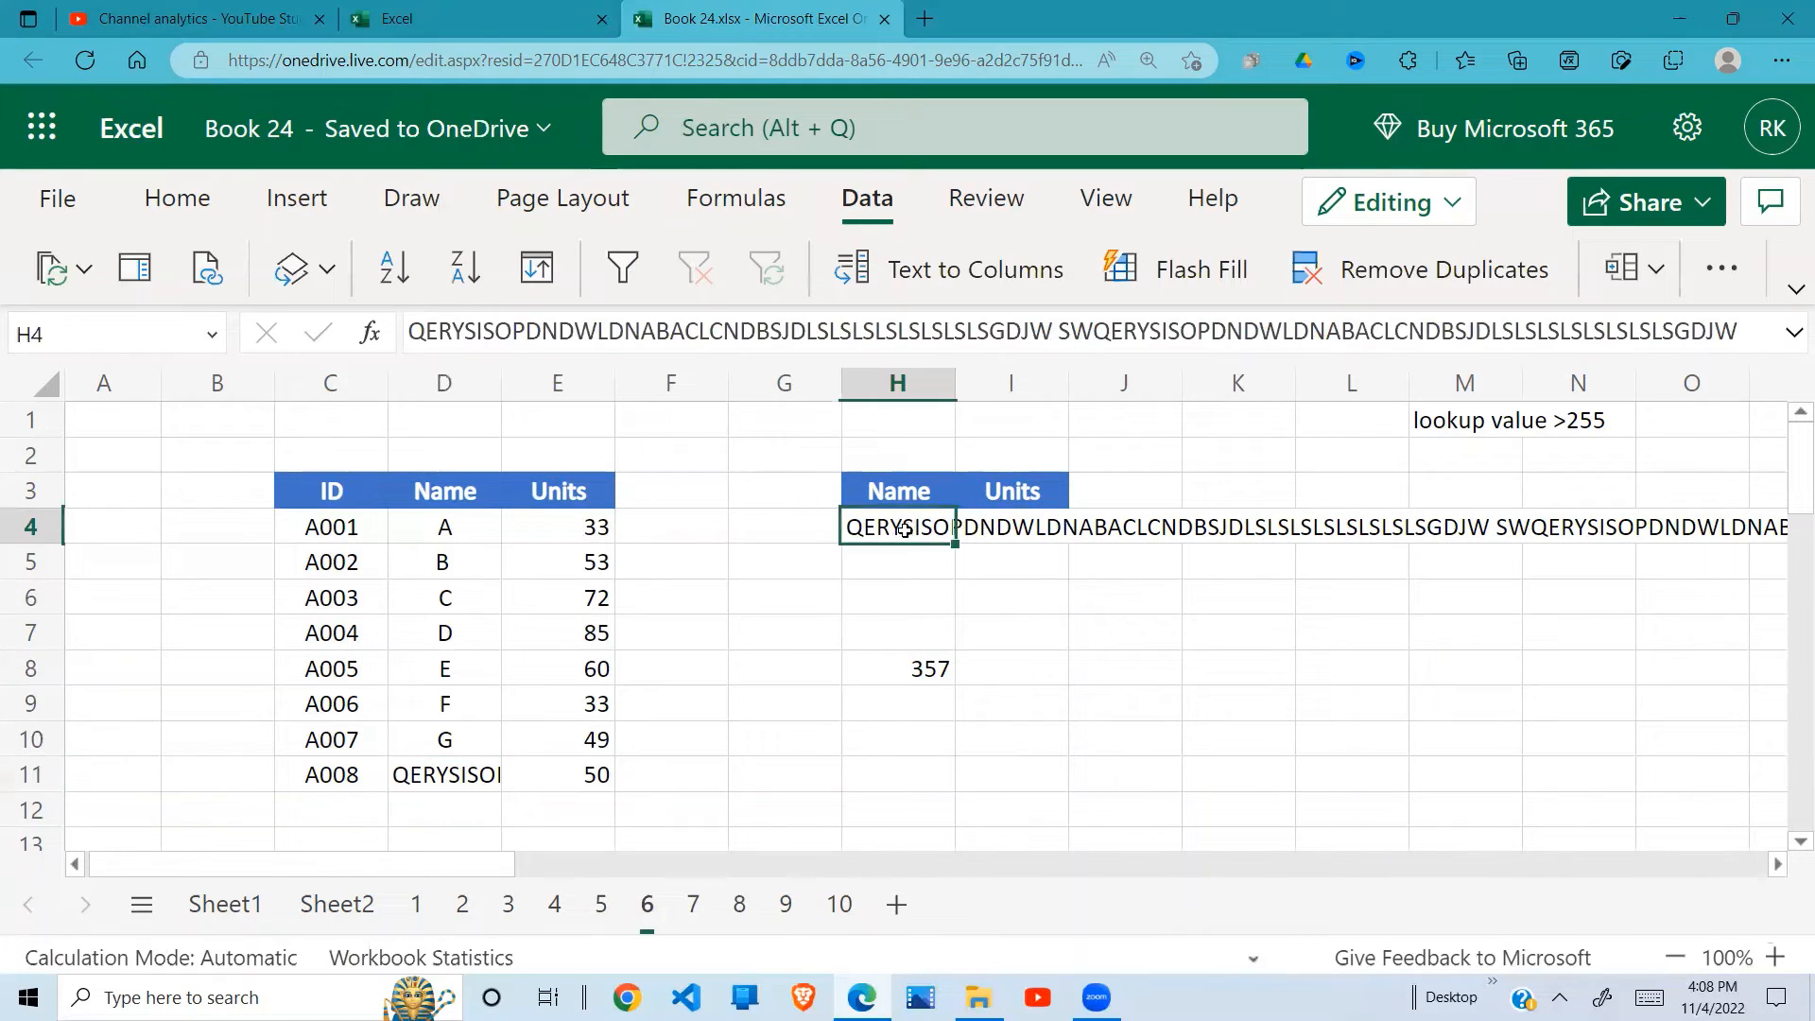
left_click(1021, 532)
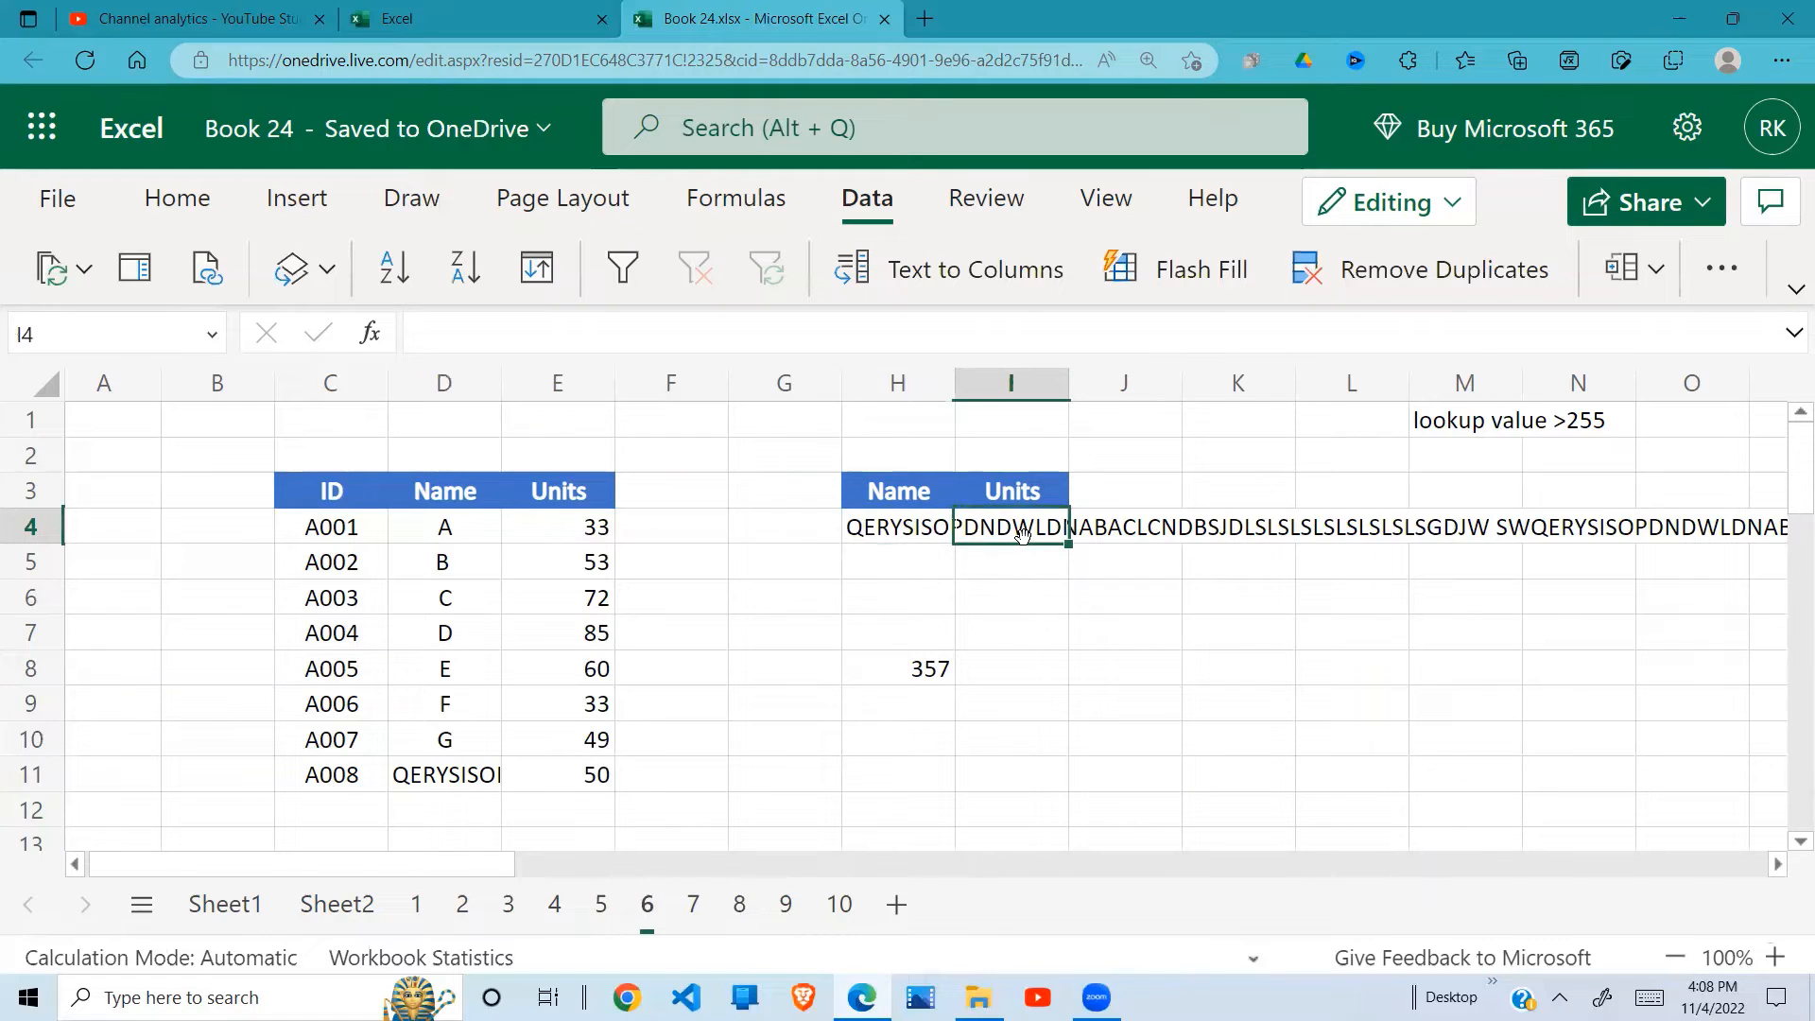
left_click(1013, 616)
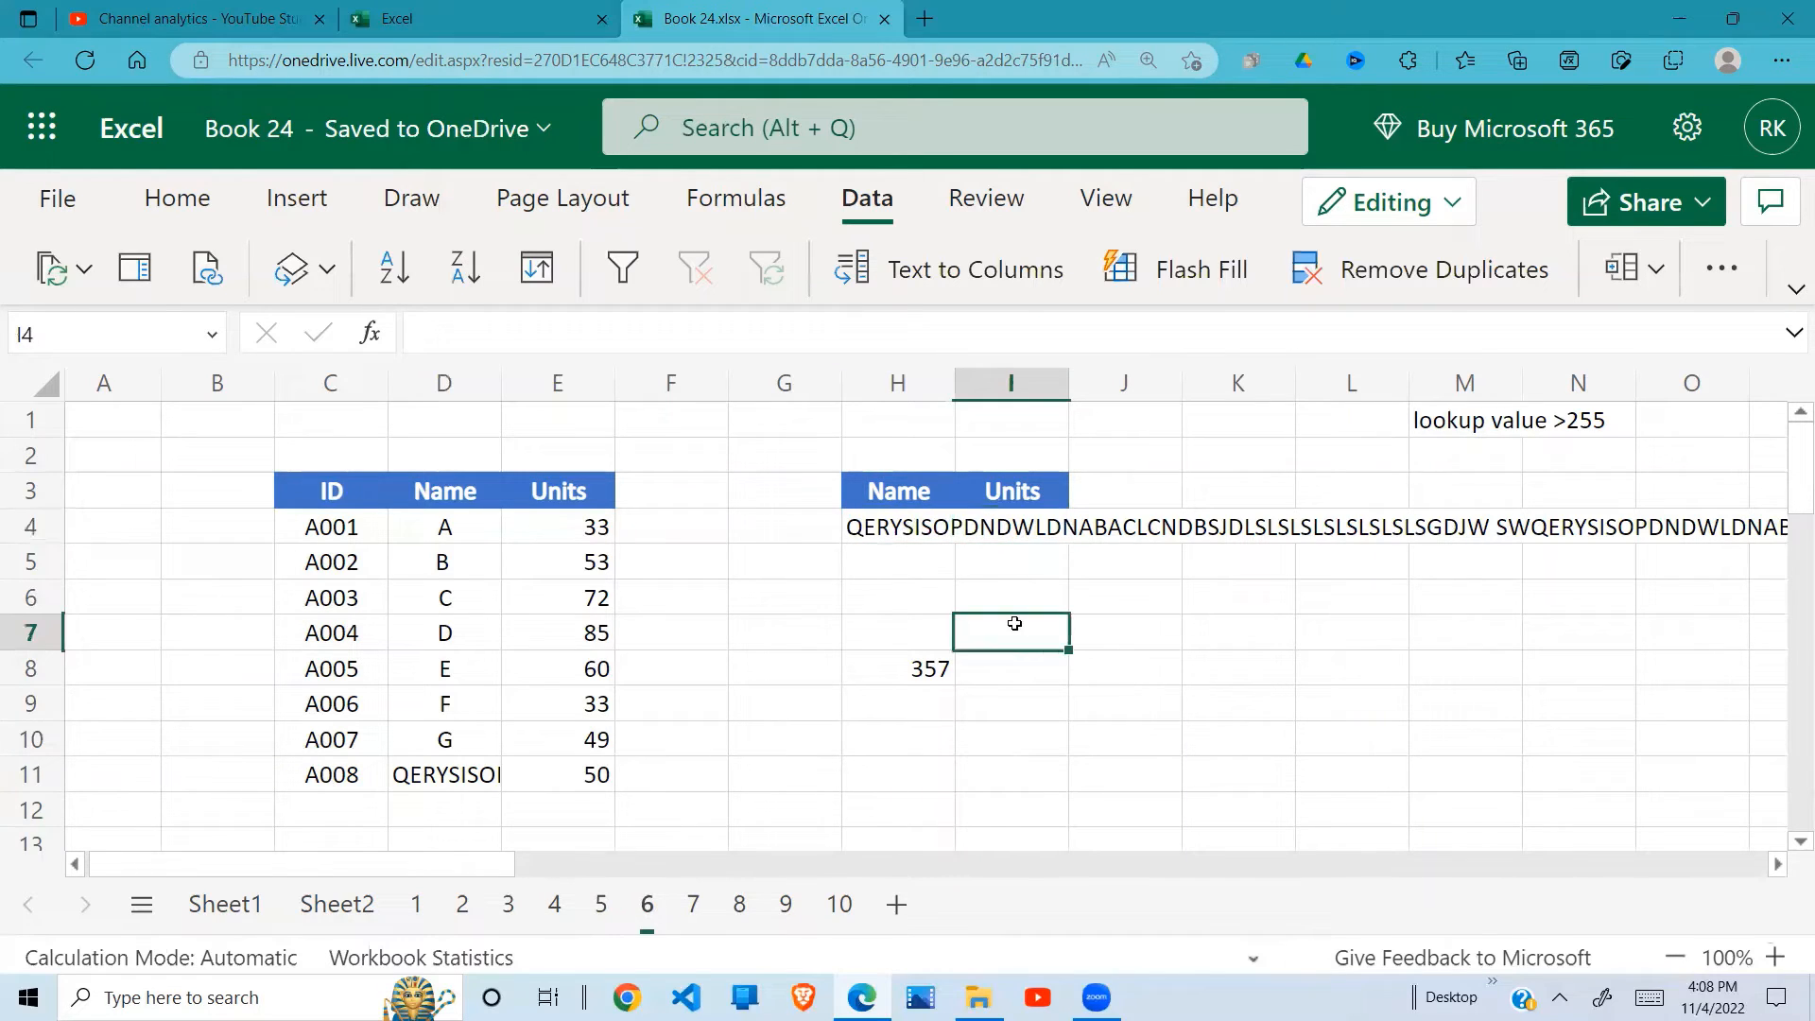
Step: Enter =VLOOKUP(H4,D4:E11,2,0) in I4 of sheet 6 to look up the units for the long name
left_click(1019, 529)
type("=")
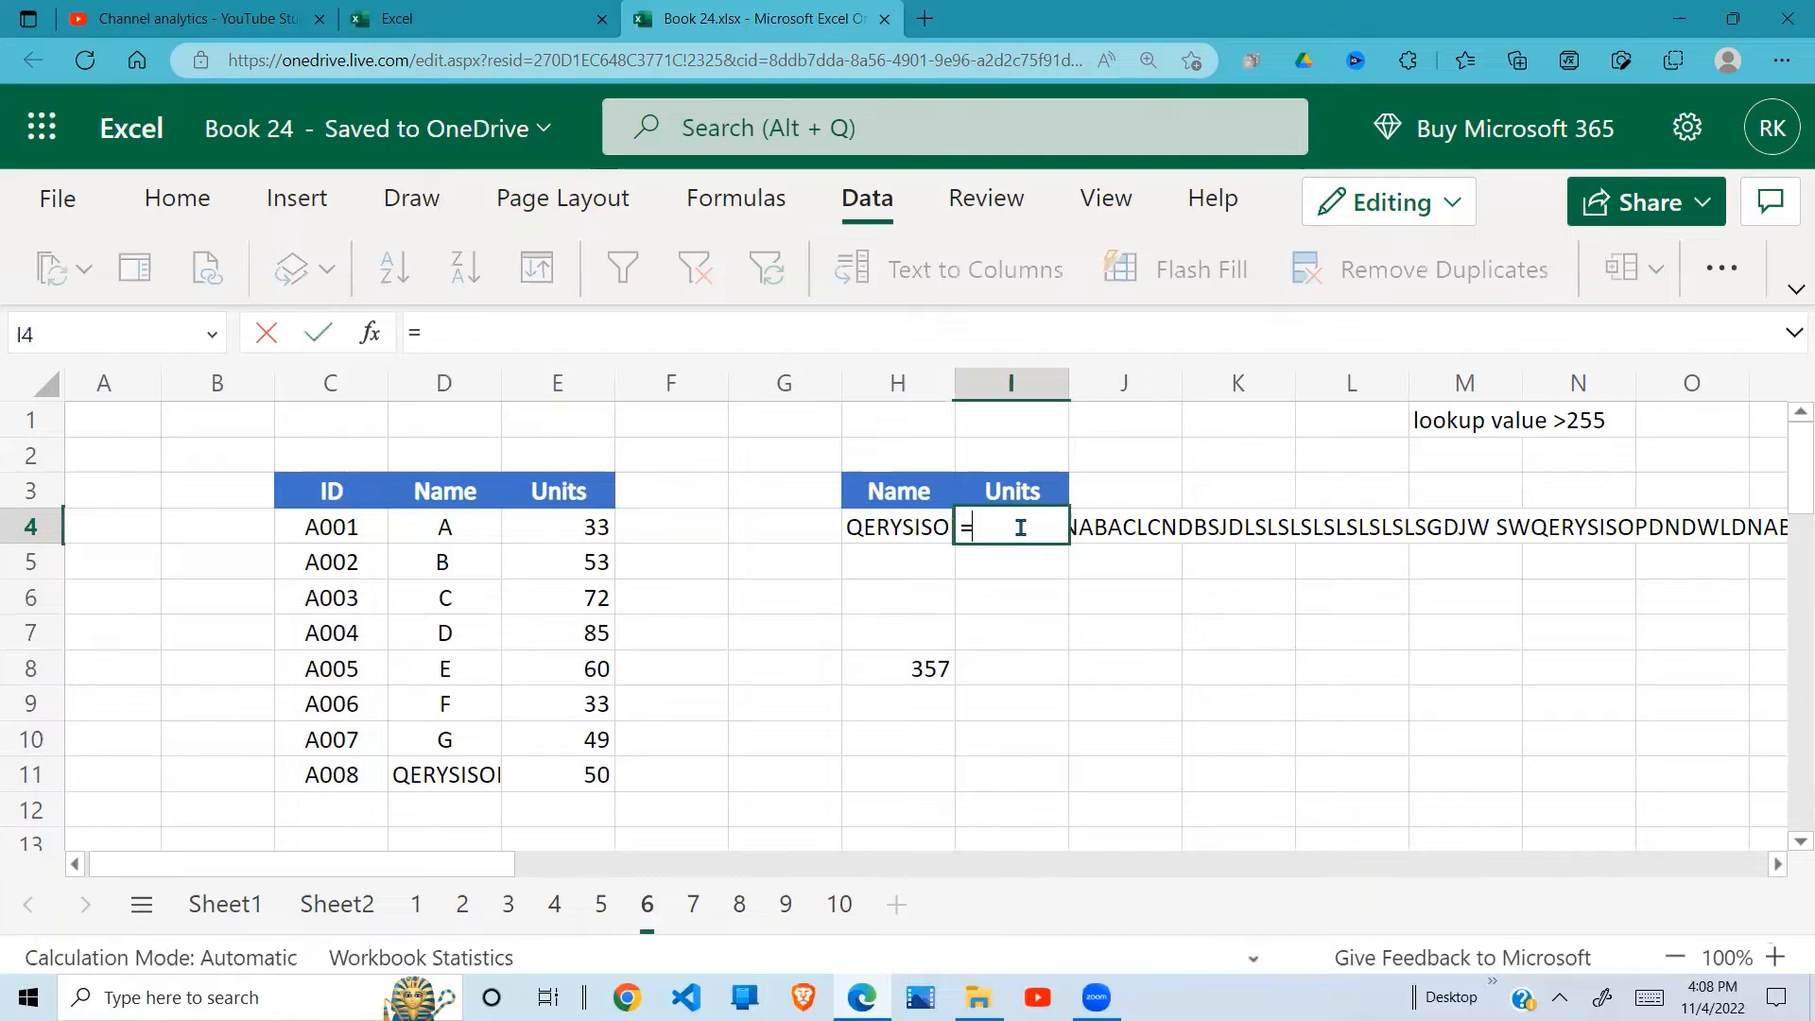
type("VLOOKUP(")
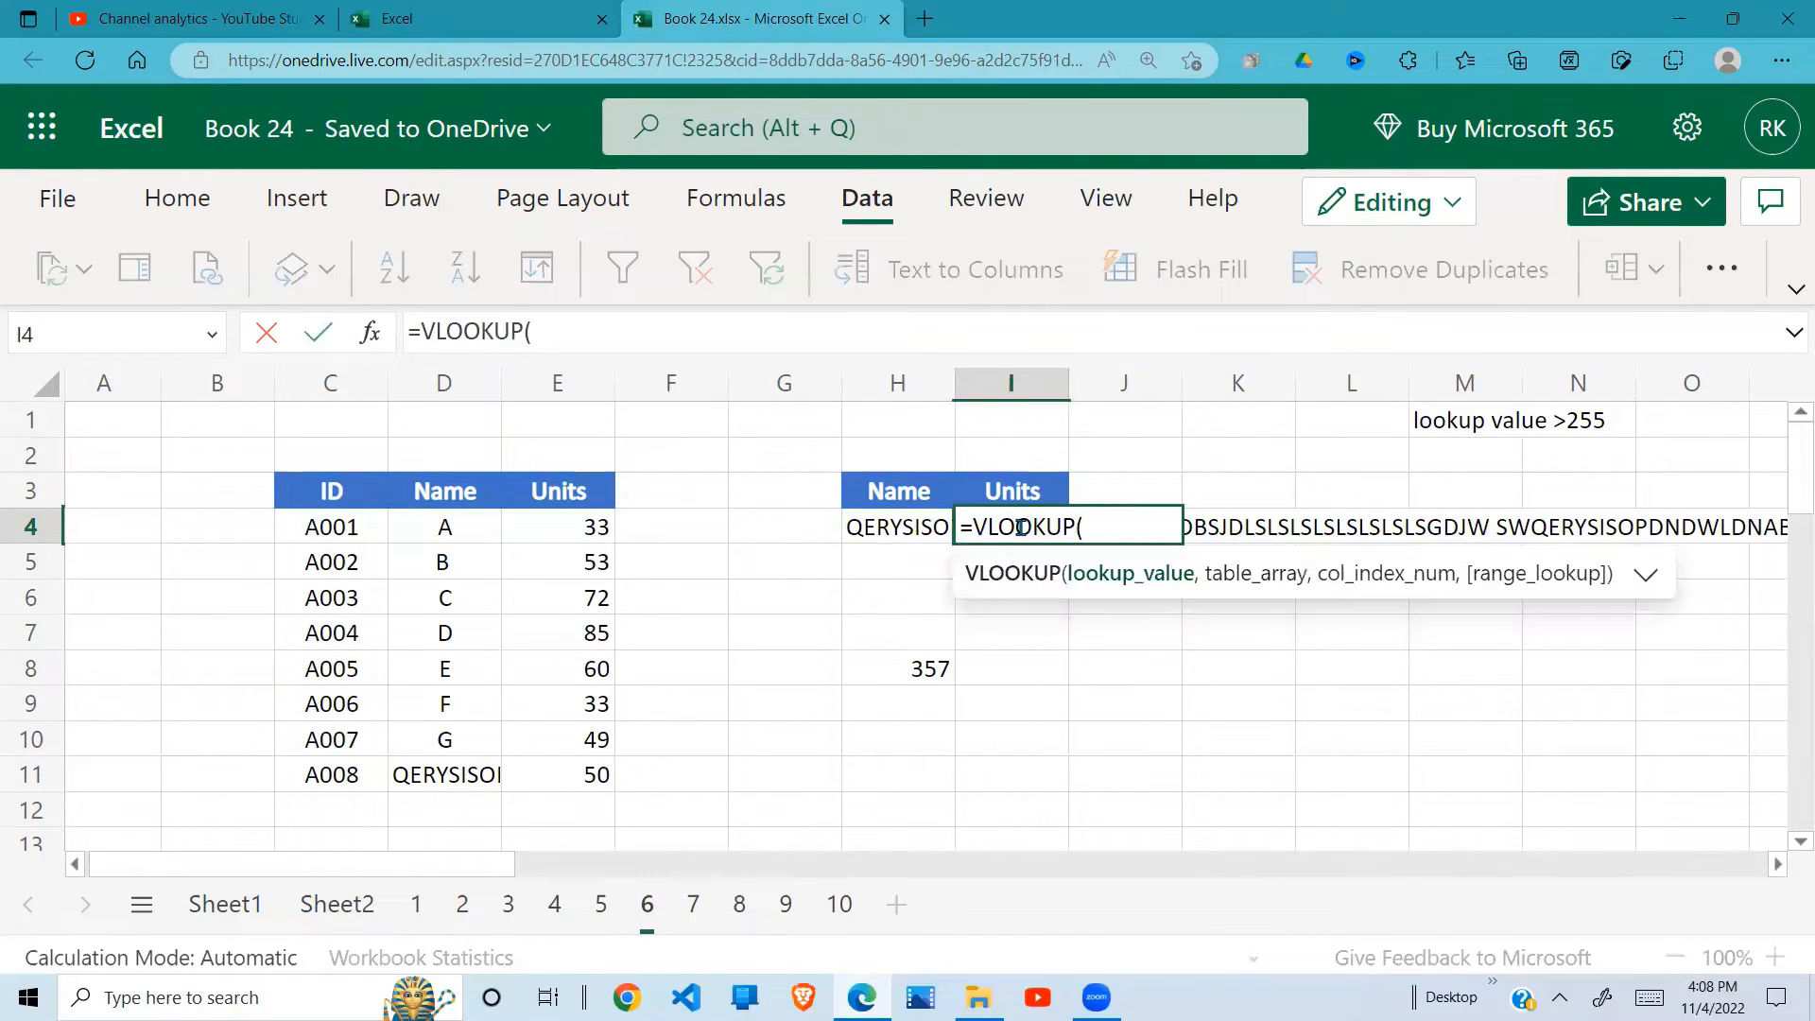
left_click(885, 529)
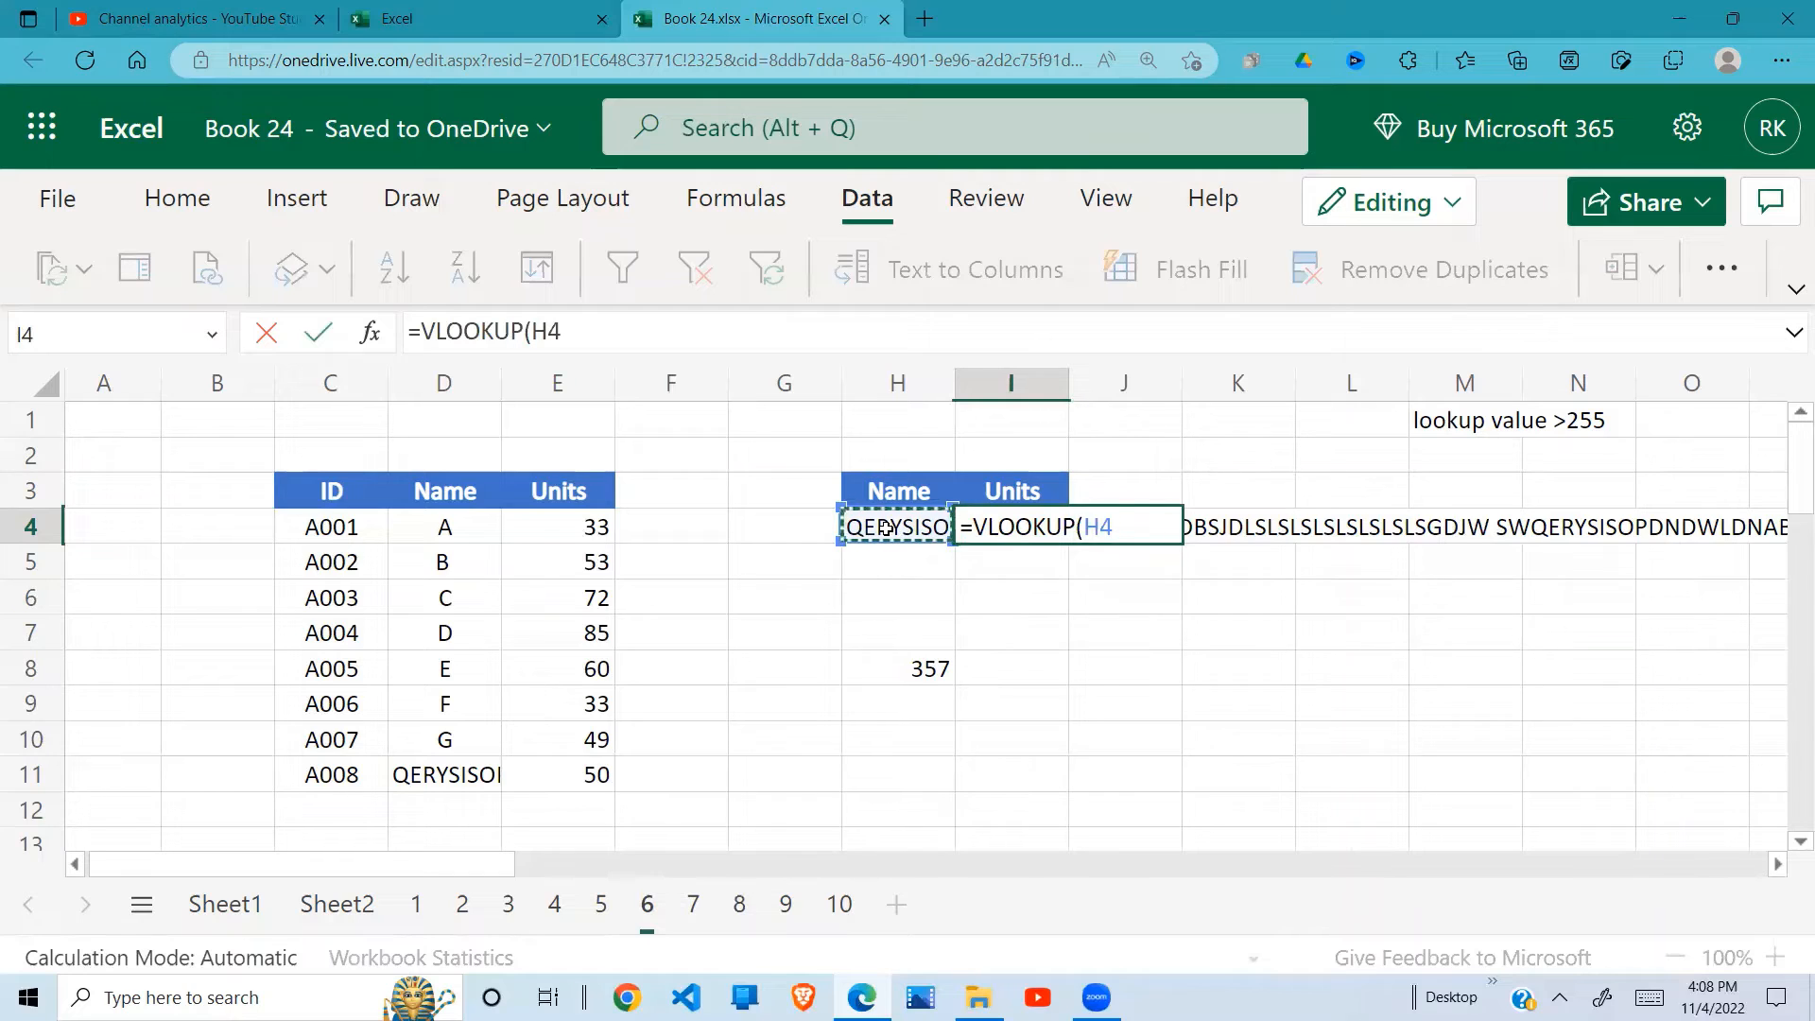
type(",")
left_click_drag(463, 523, 589, 761)
type(",")
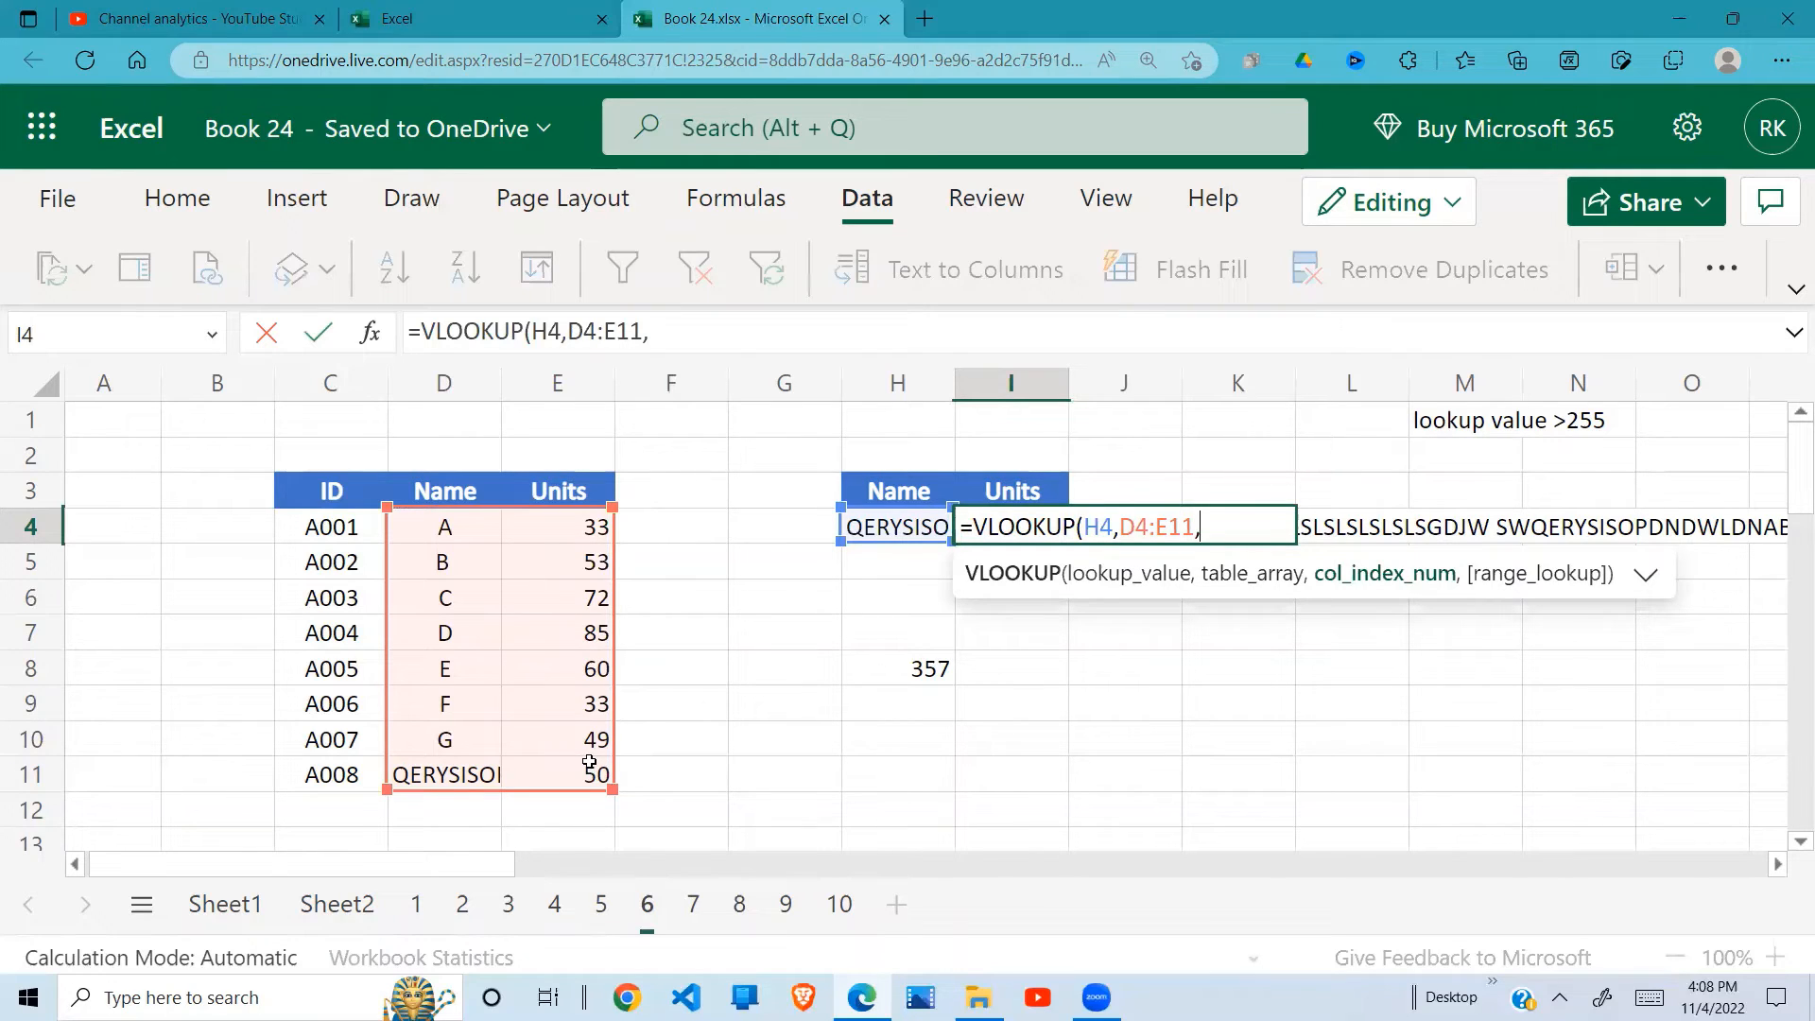
type("2,0")
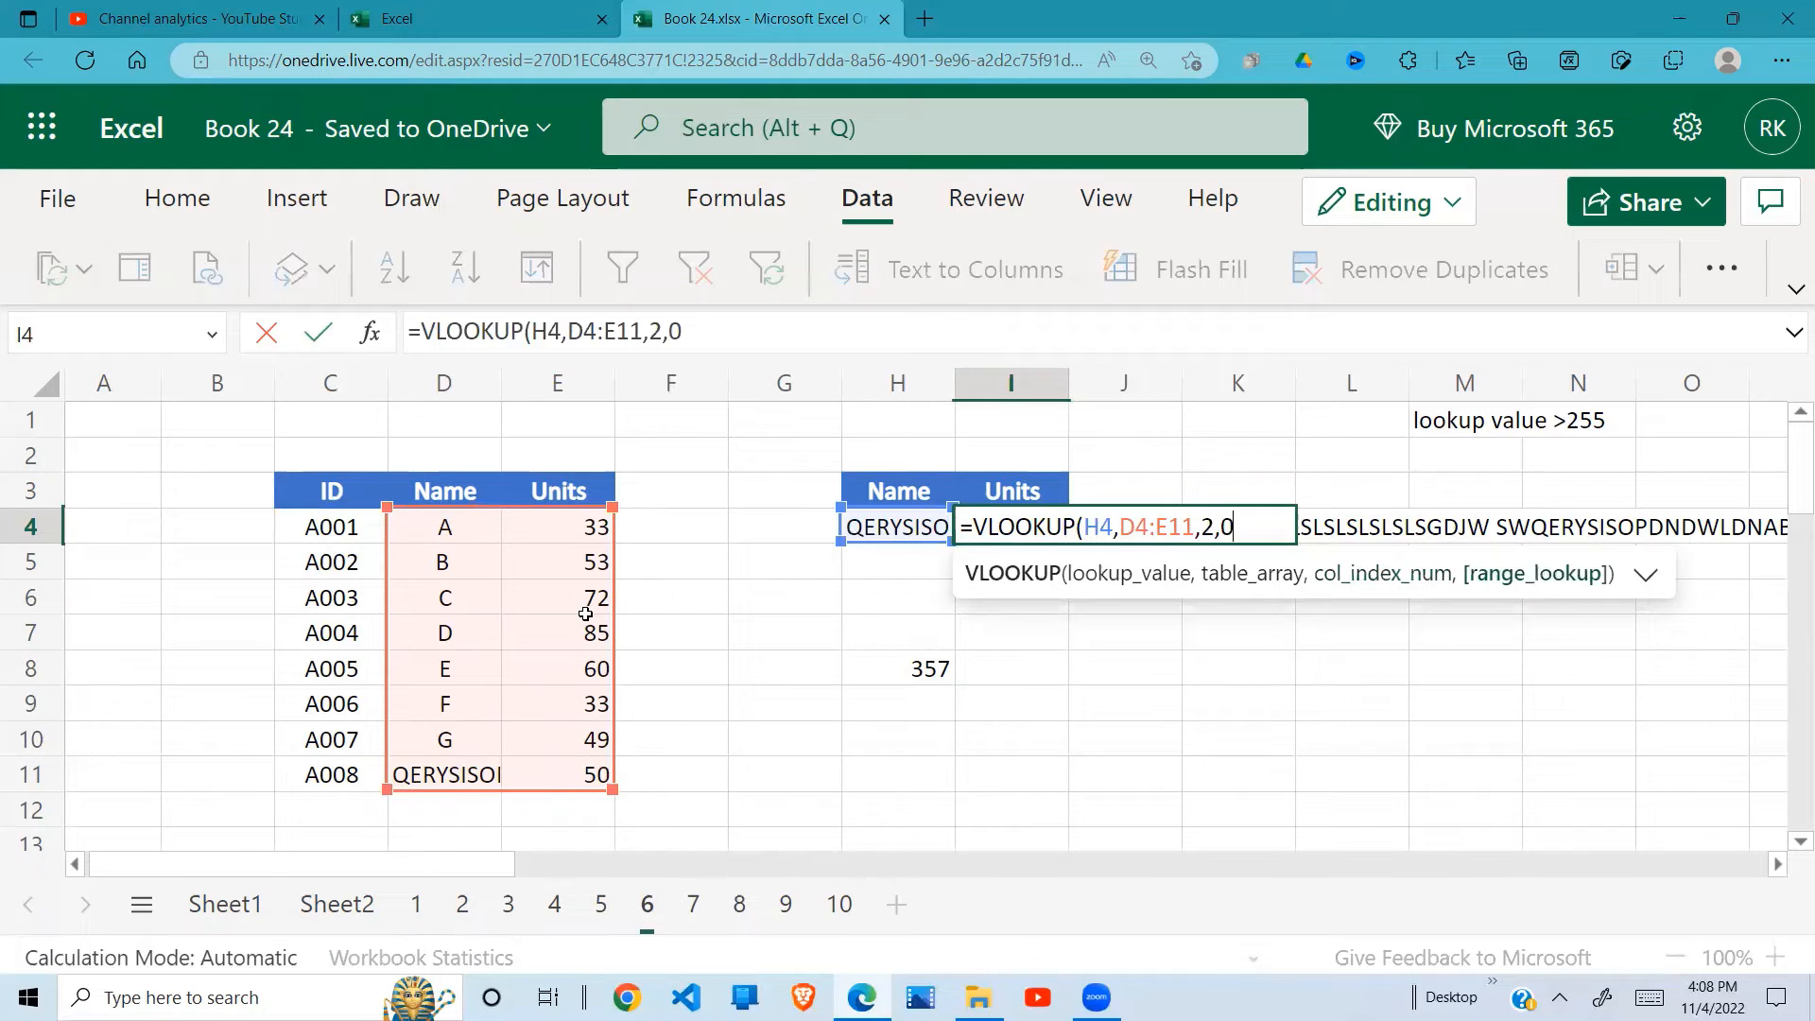
type(")")
key("Return")
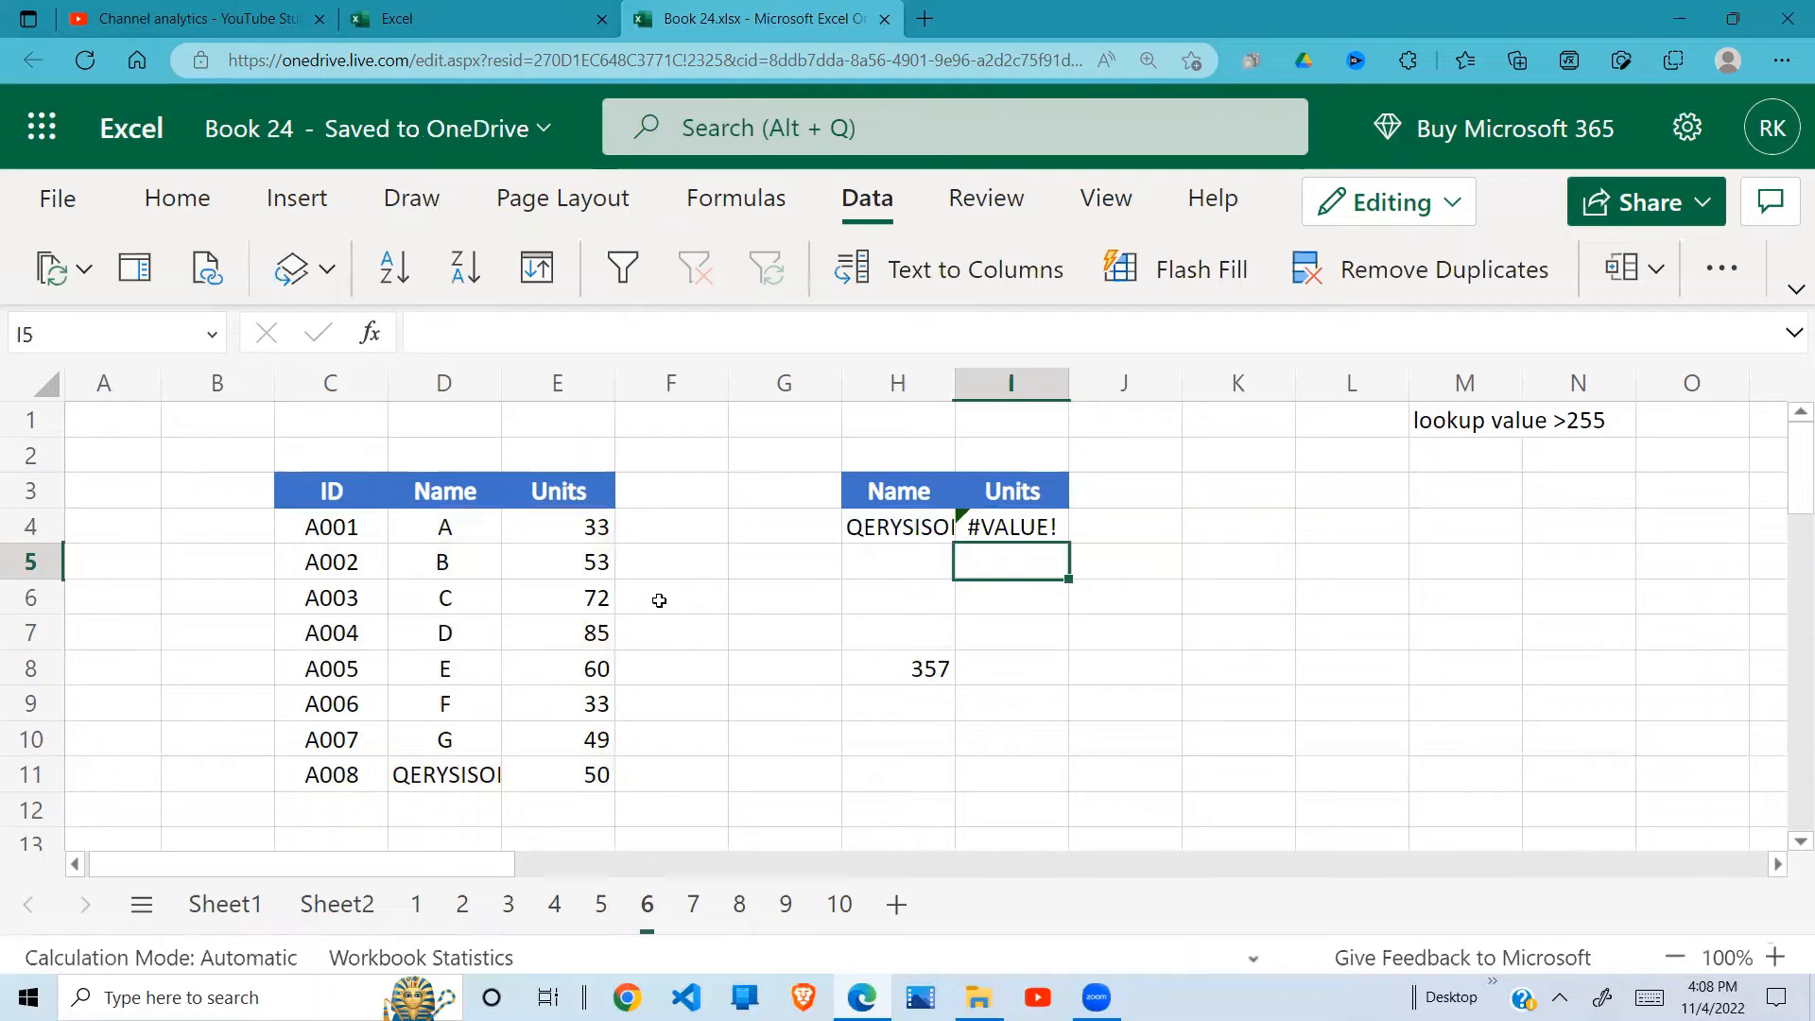
Step: Examine the result in I4, its error indicator and the formula behind it
left_click(976, 527)
left_click(943, 527)
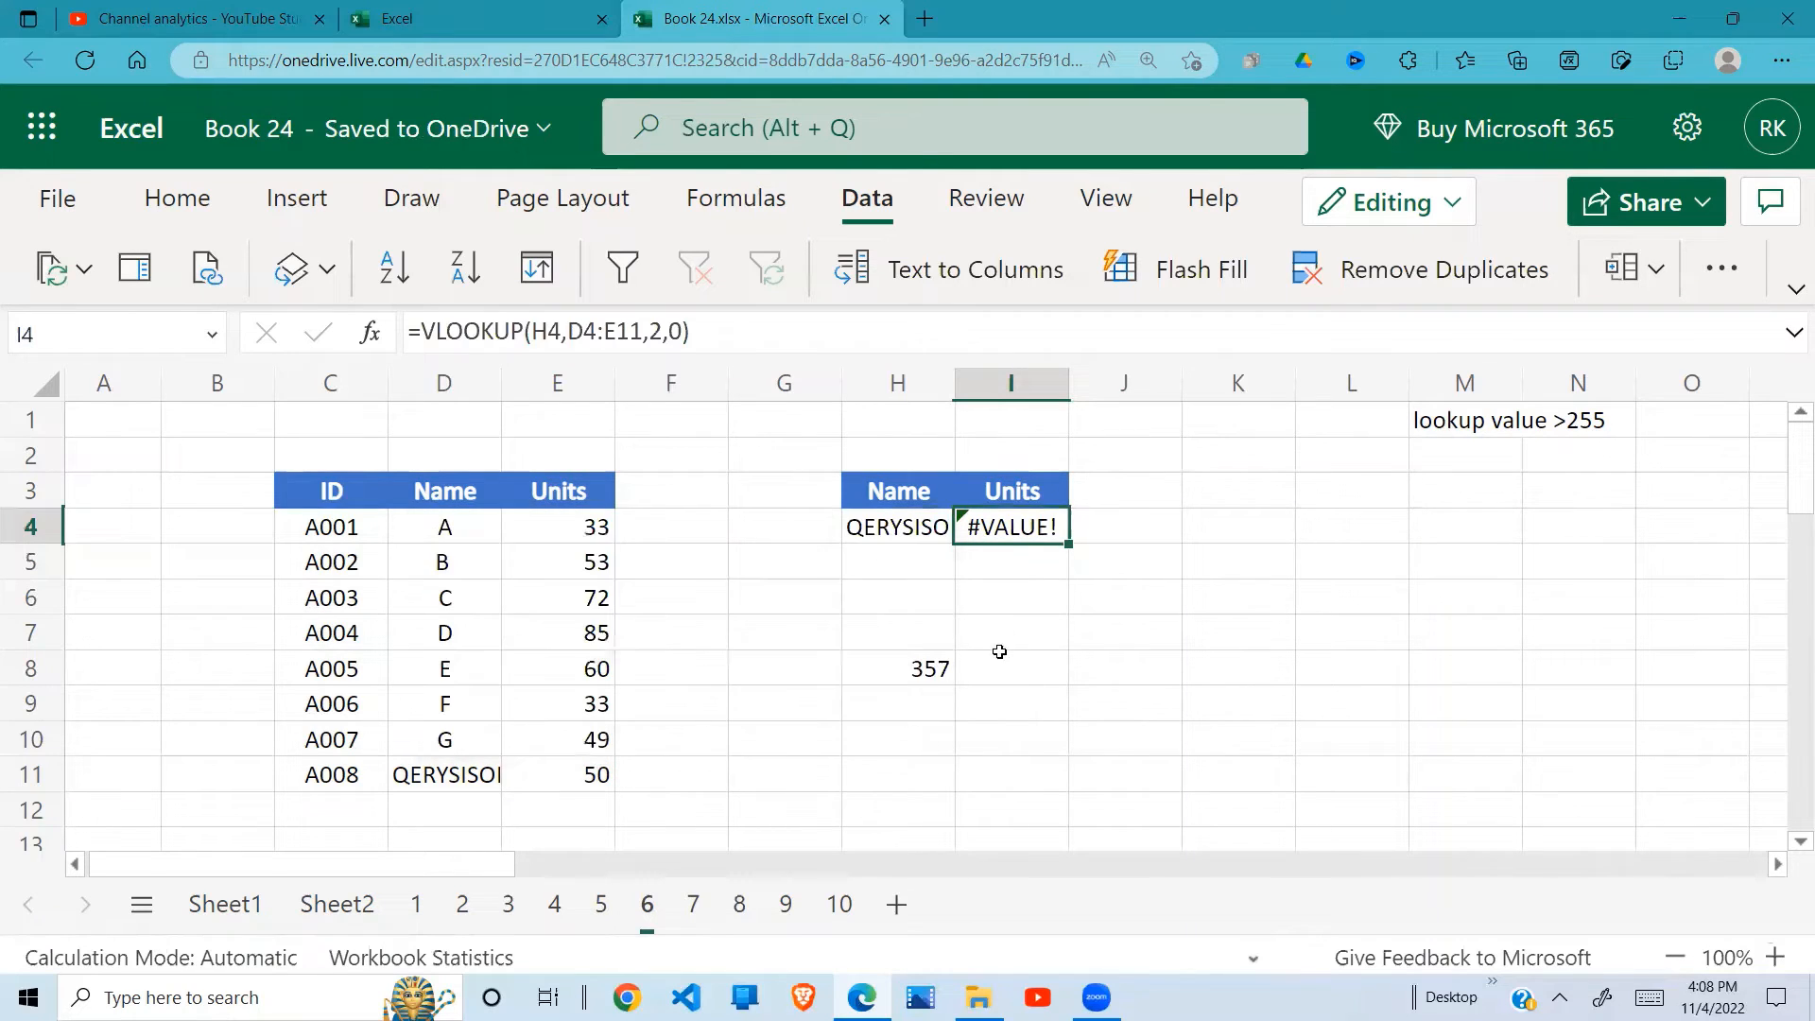
left_click(1053, 628)
left_click(1028, 526)
Step: Open sheet 7 and enter the deliberately misspelled formula =VLOOKU(H4,D4:E11,2,0) in I4
left_click(695, 906)
left_click(852, 698)
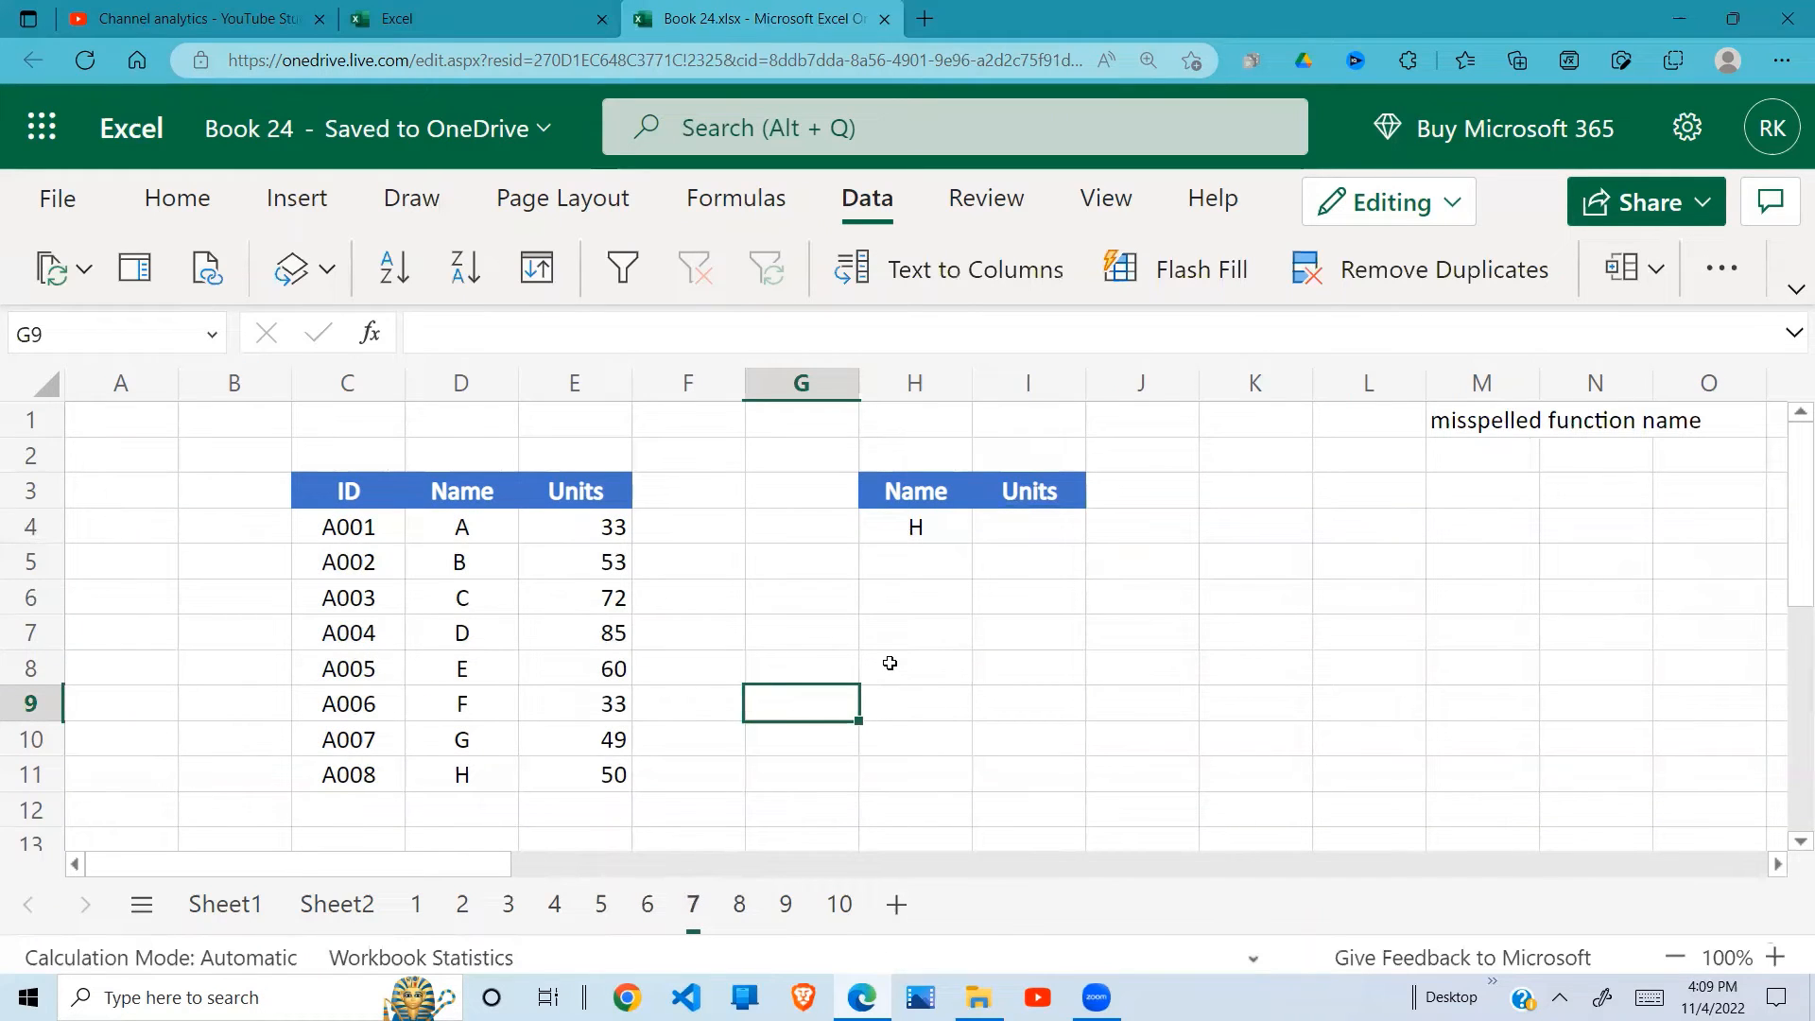
left_click(943, 529)
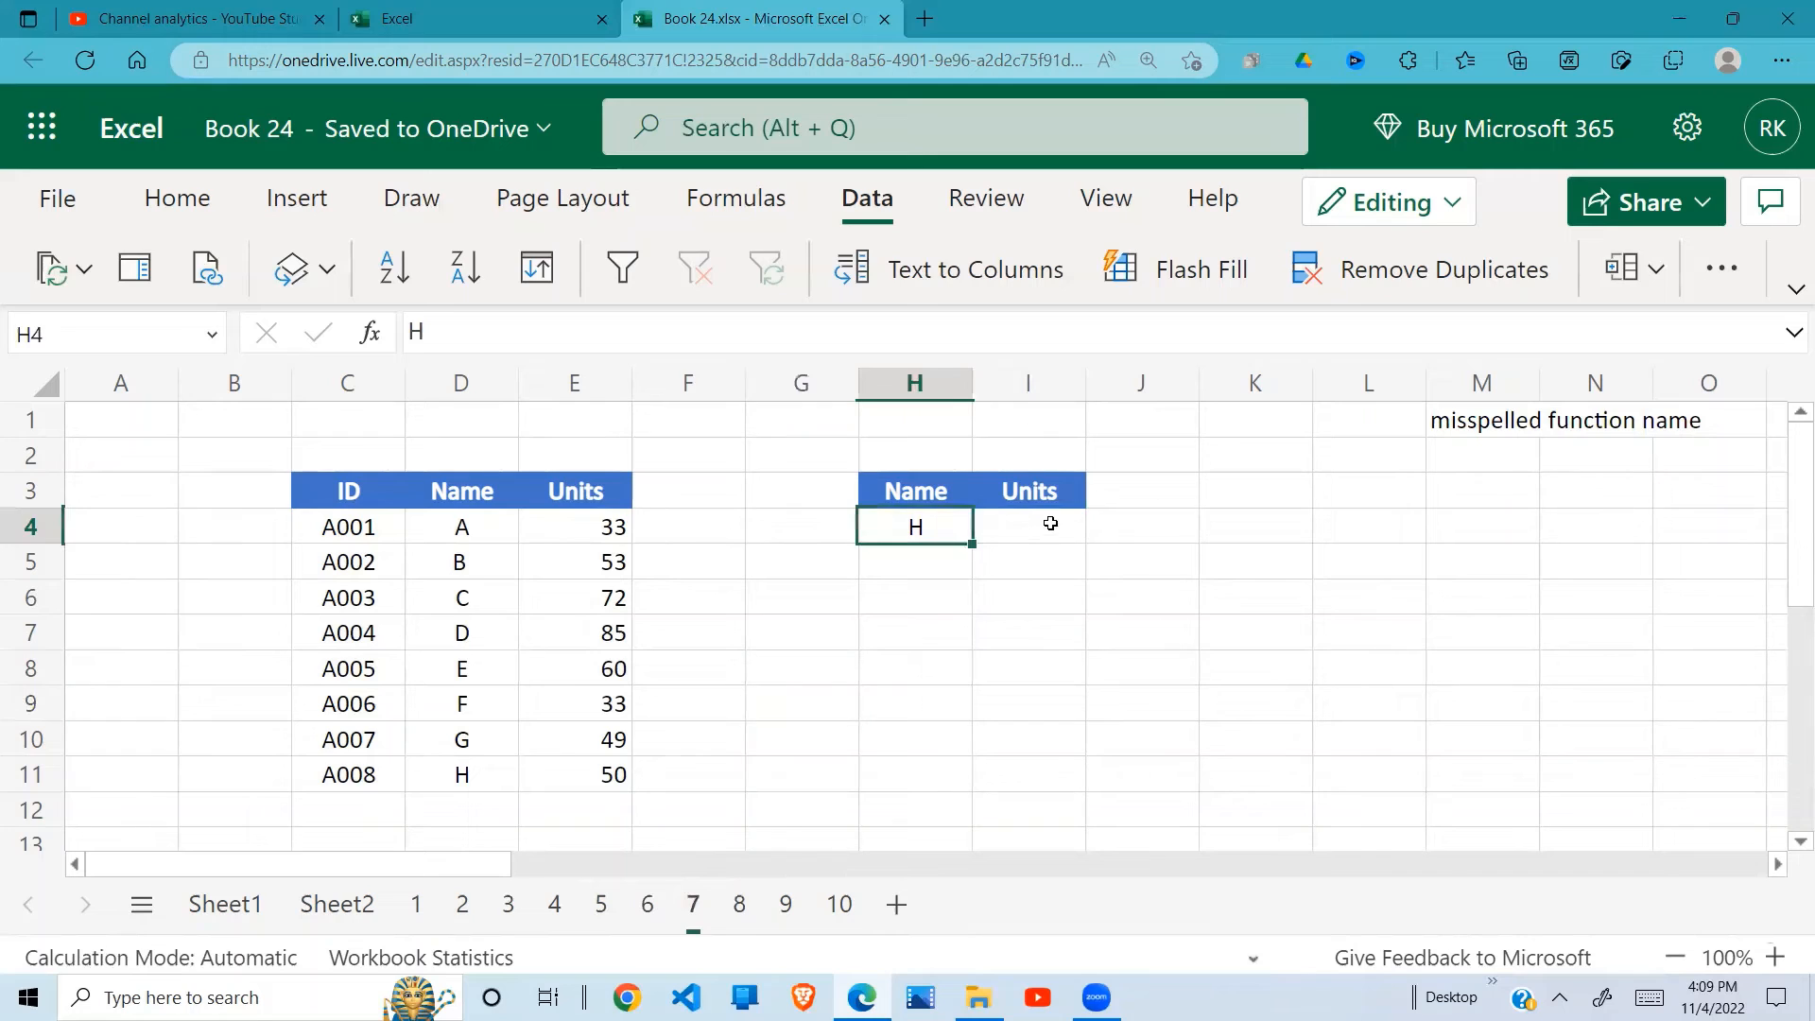
left_click(1048, 522)
type("=VLOOKU")
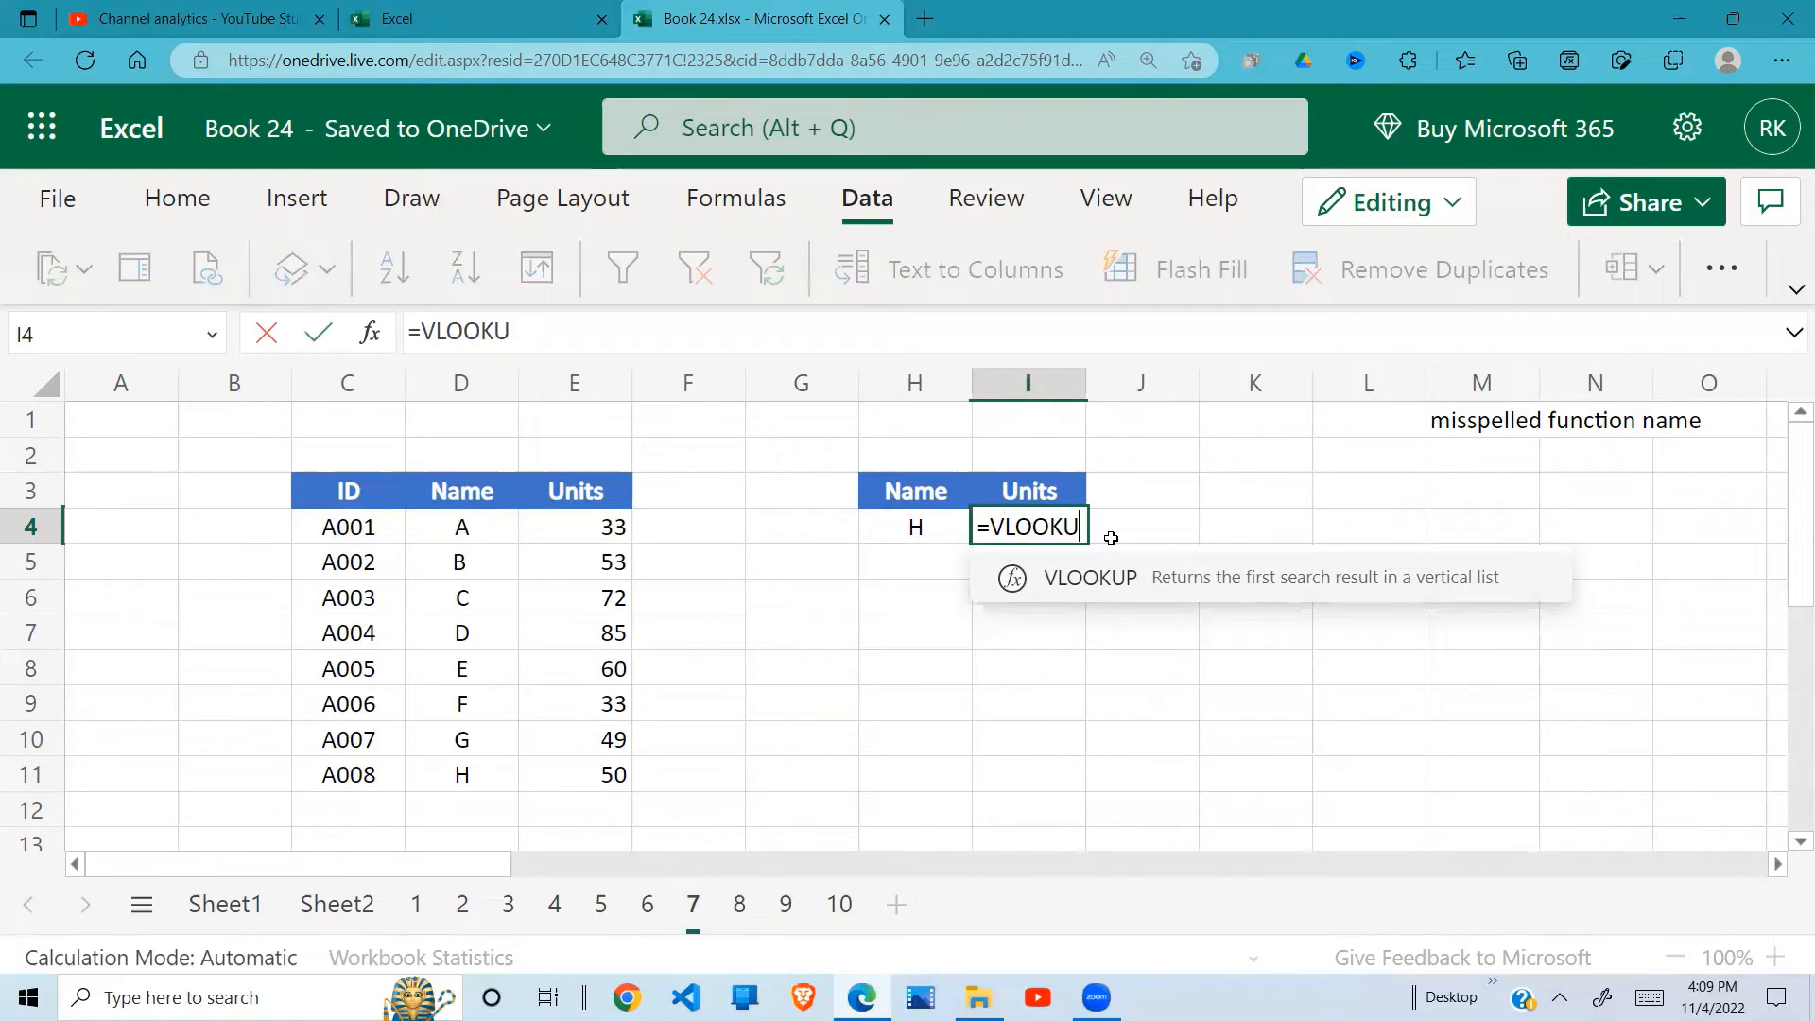
type("(")
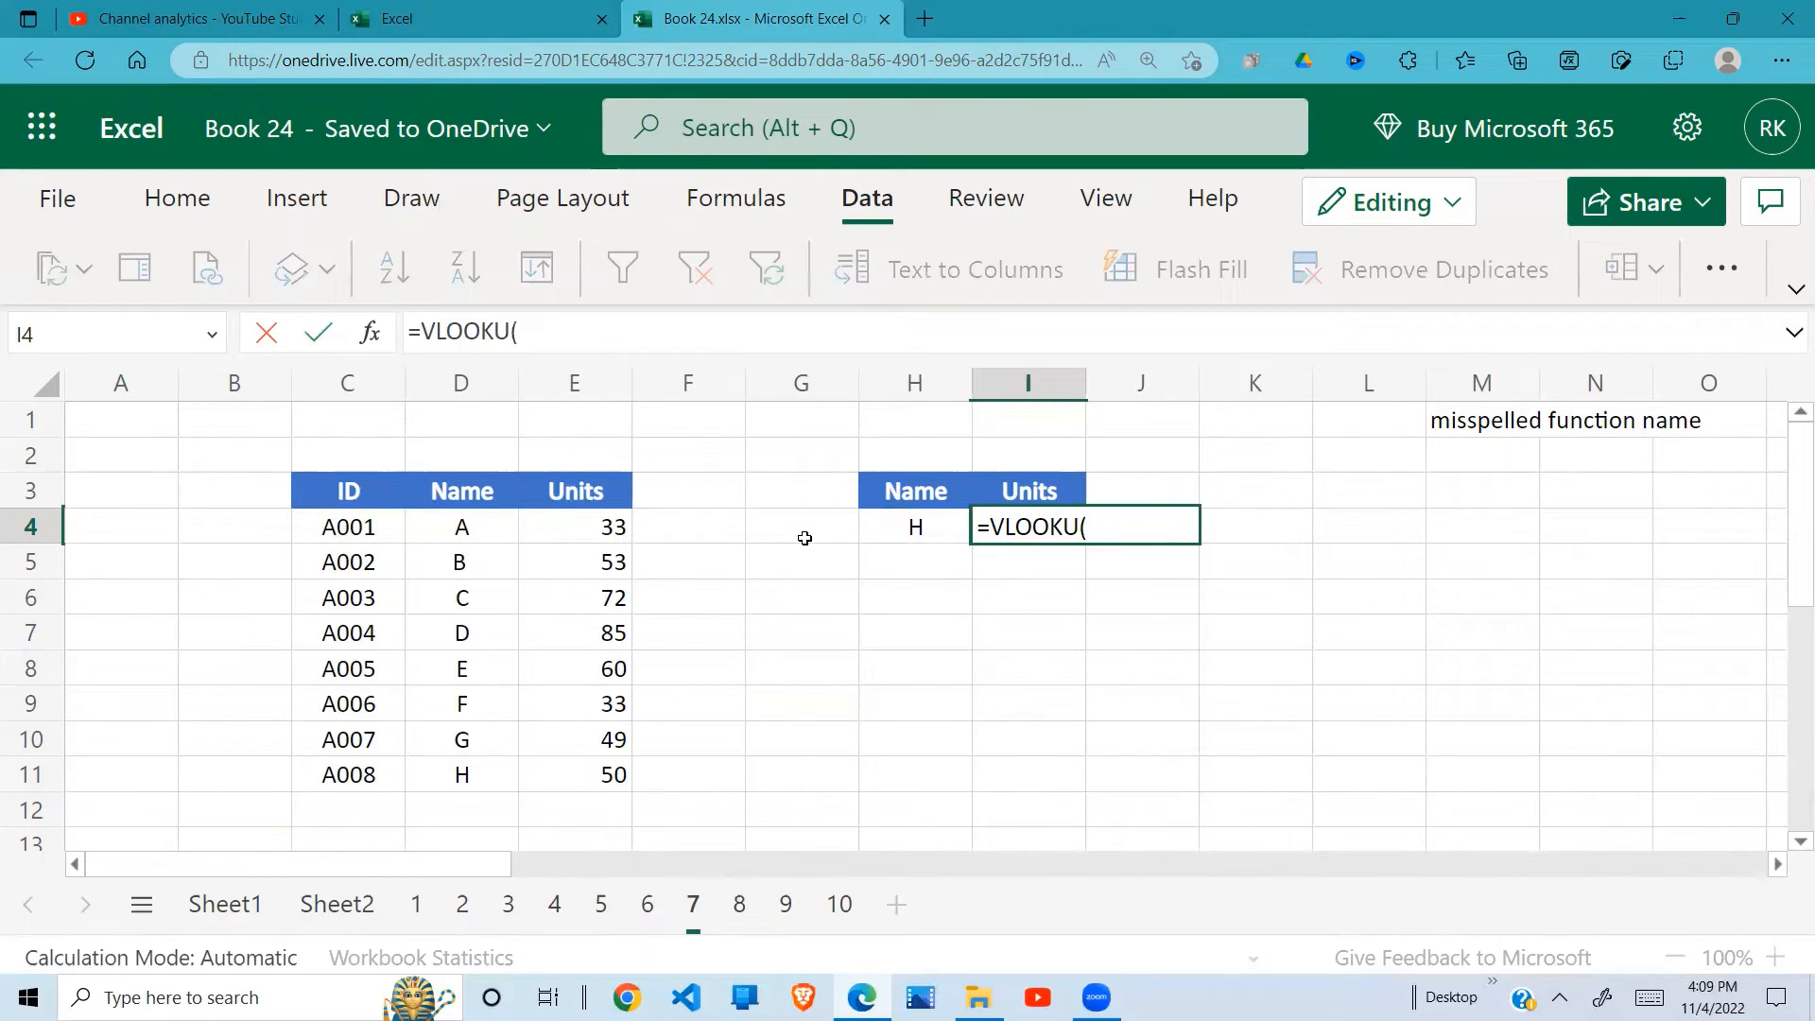
left_click(908, 525)
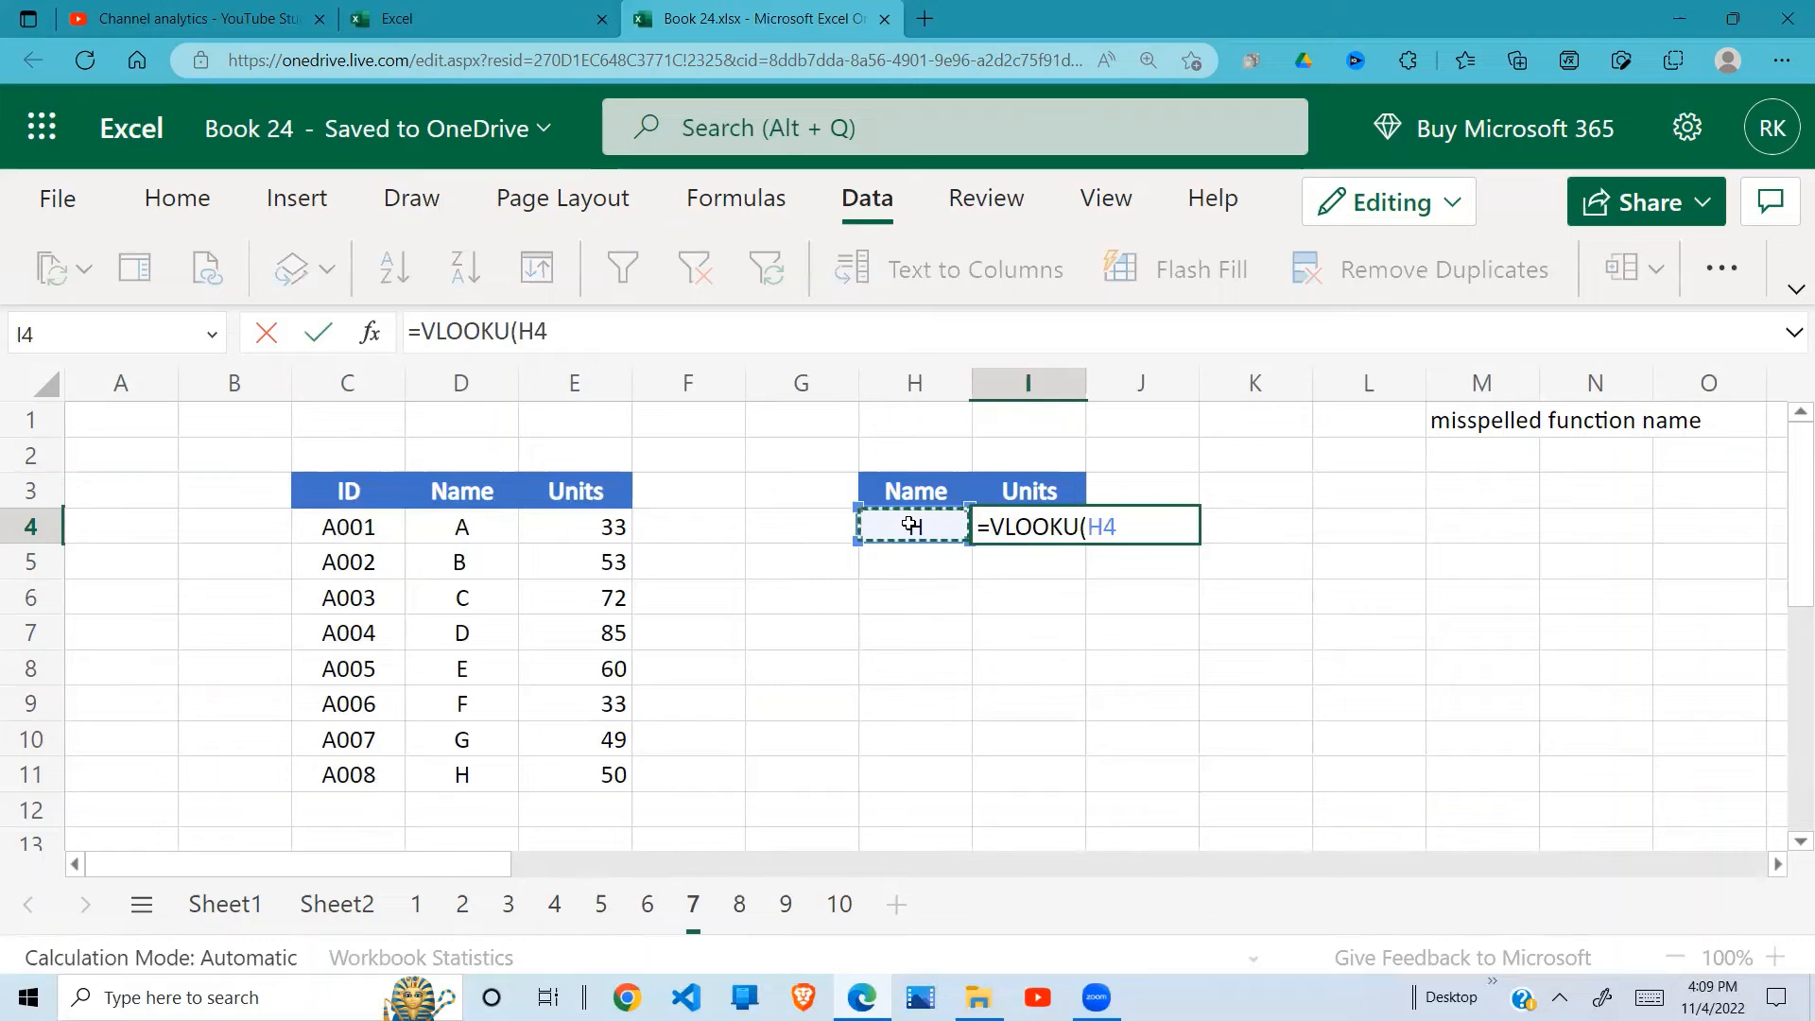
type(",")
left_click_drag(472, 529, 583, 759)
type(",")
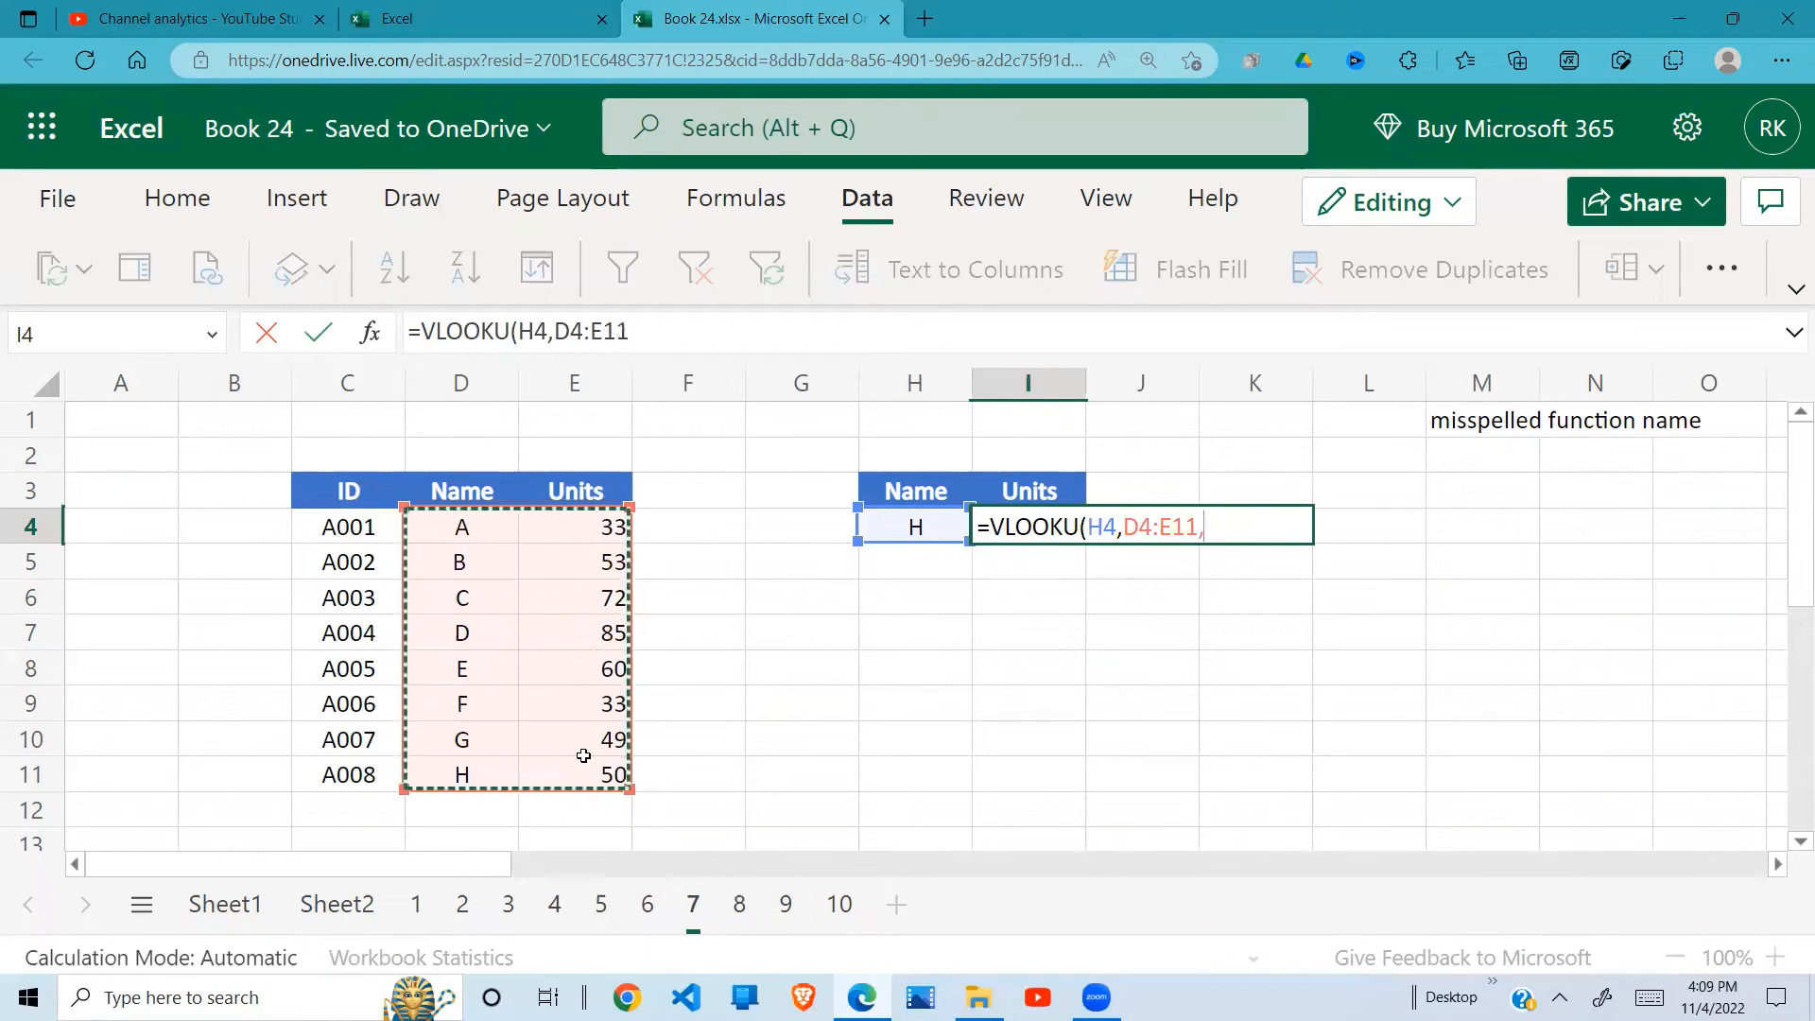
type("2,0)")
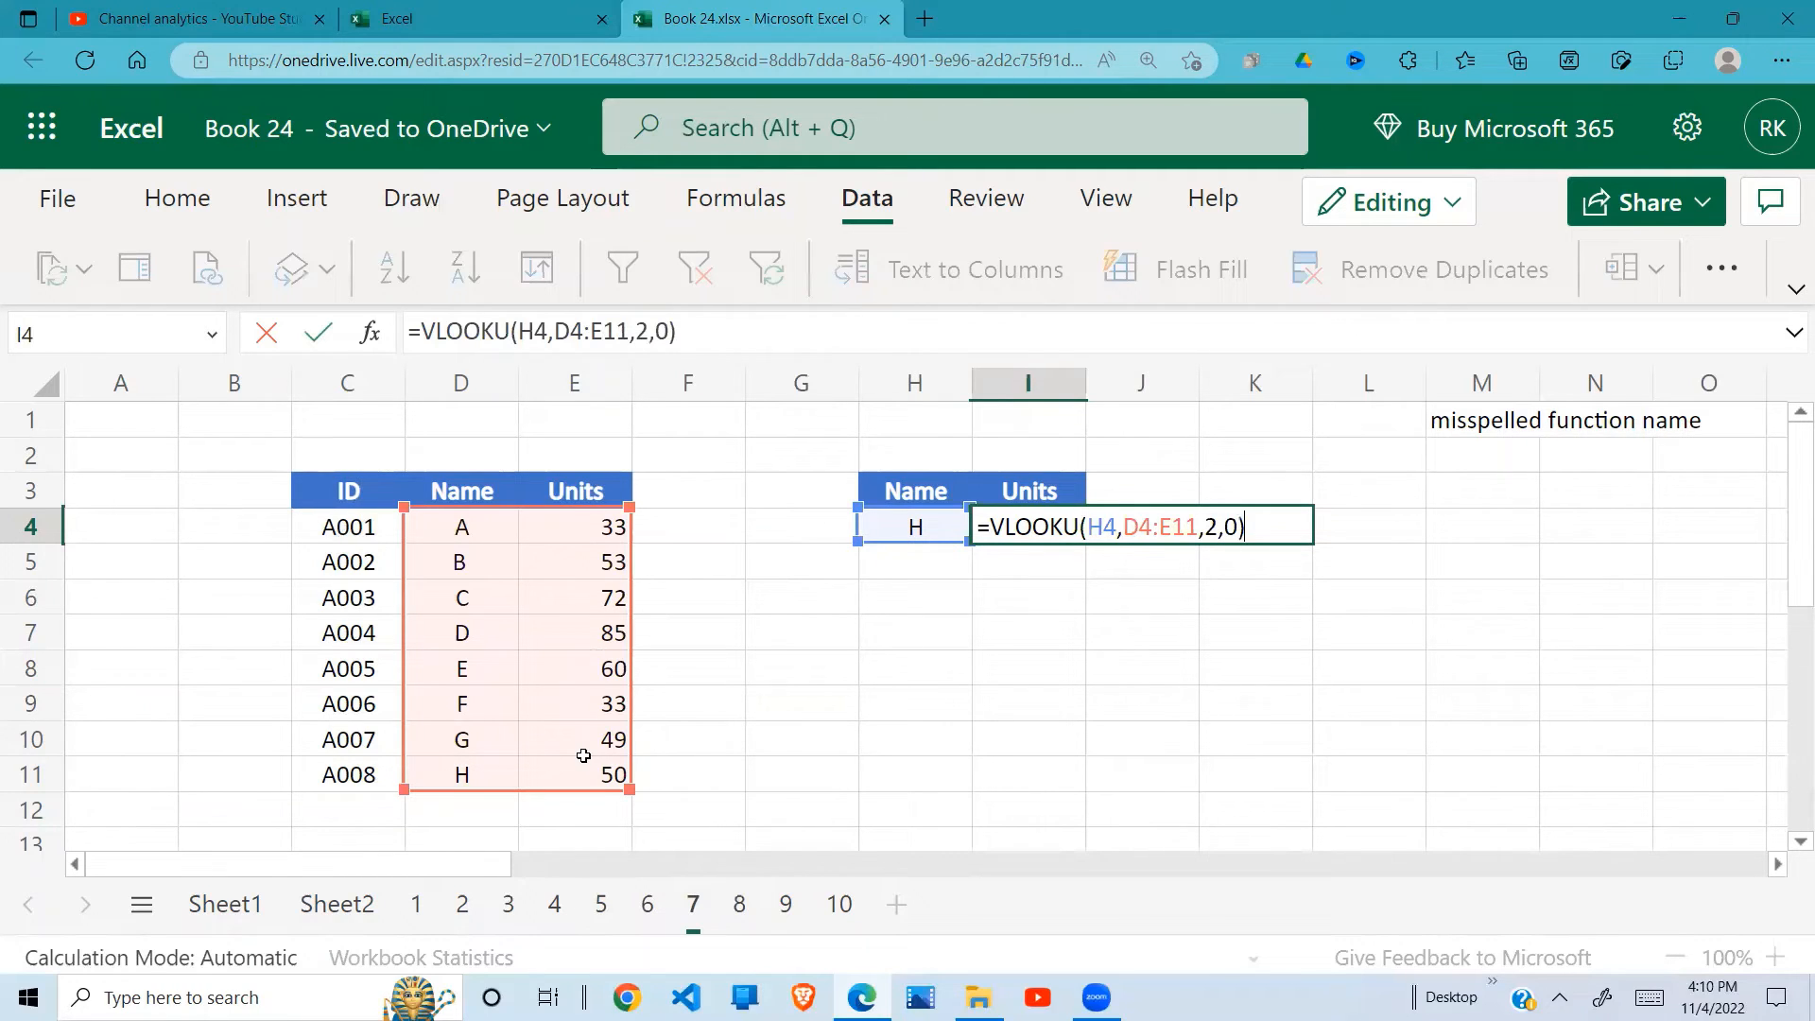
key("Return")
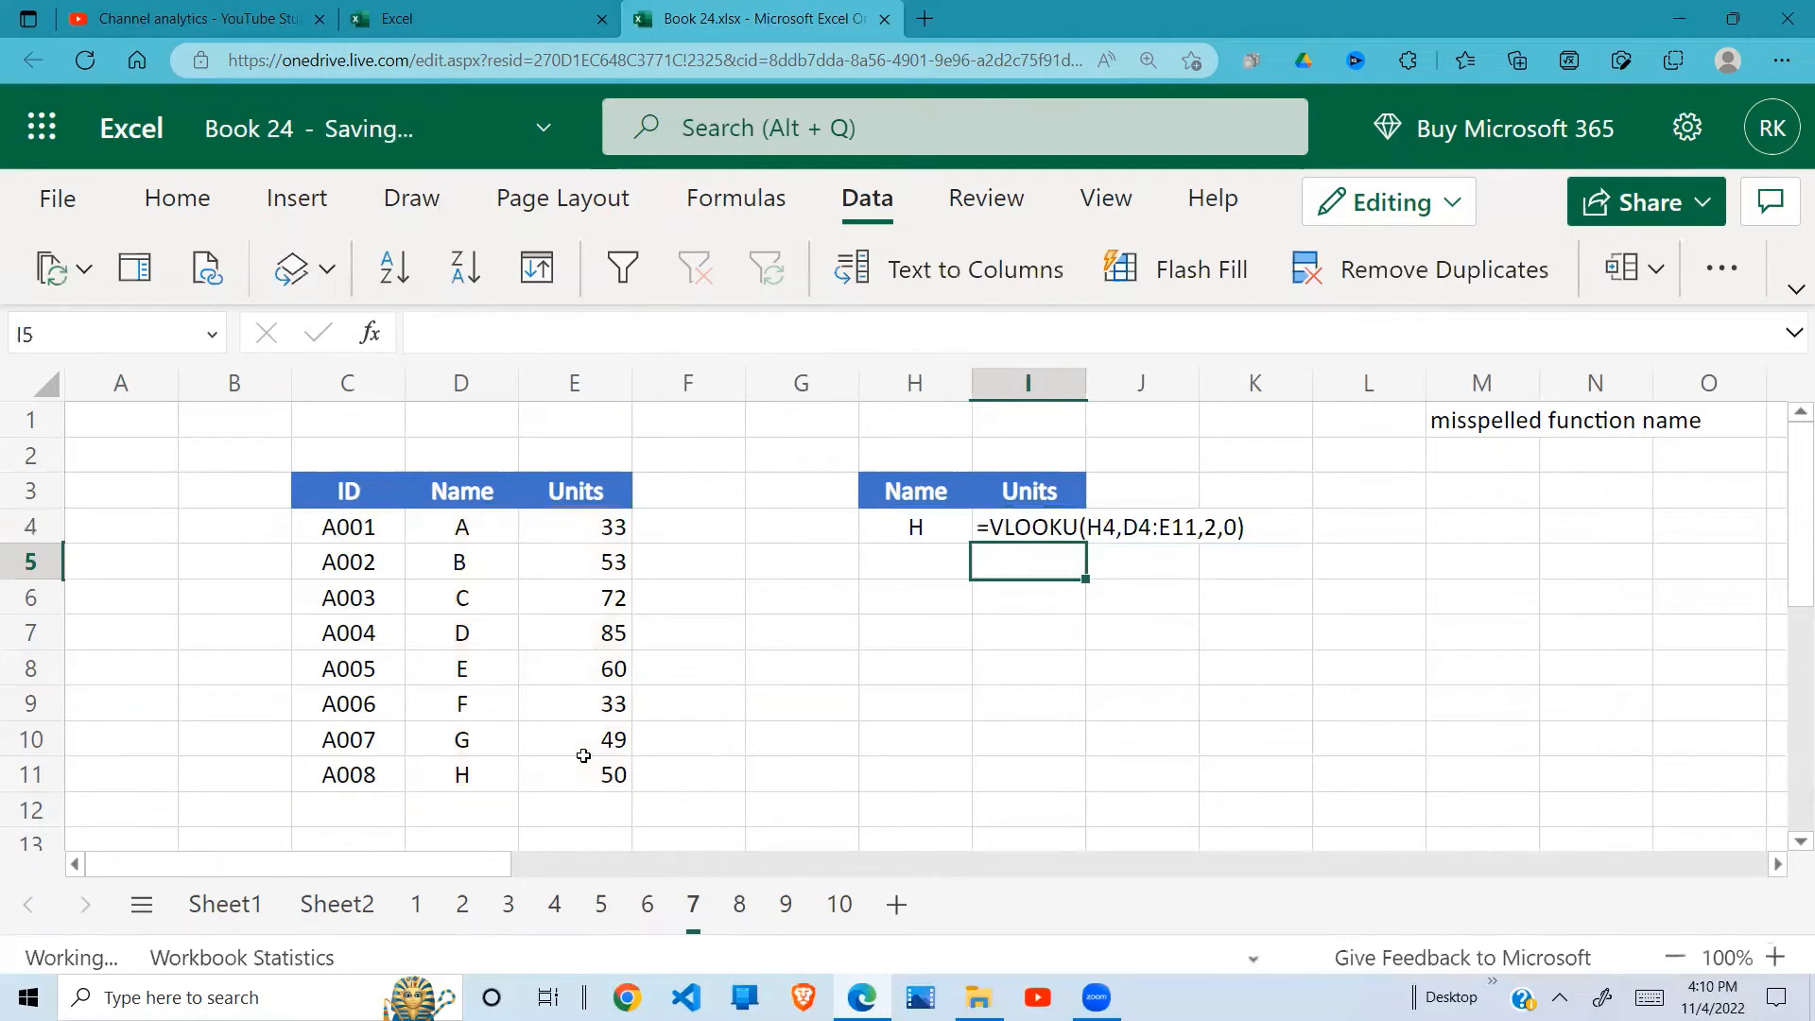
Step: Correct the misspelled function name in I4 so the formula reads =VLOOKUP(H4,D4:E11,2,0), and check the cell
left_click(1016, 726)
left_click(1049, 526)
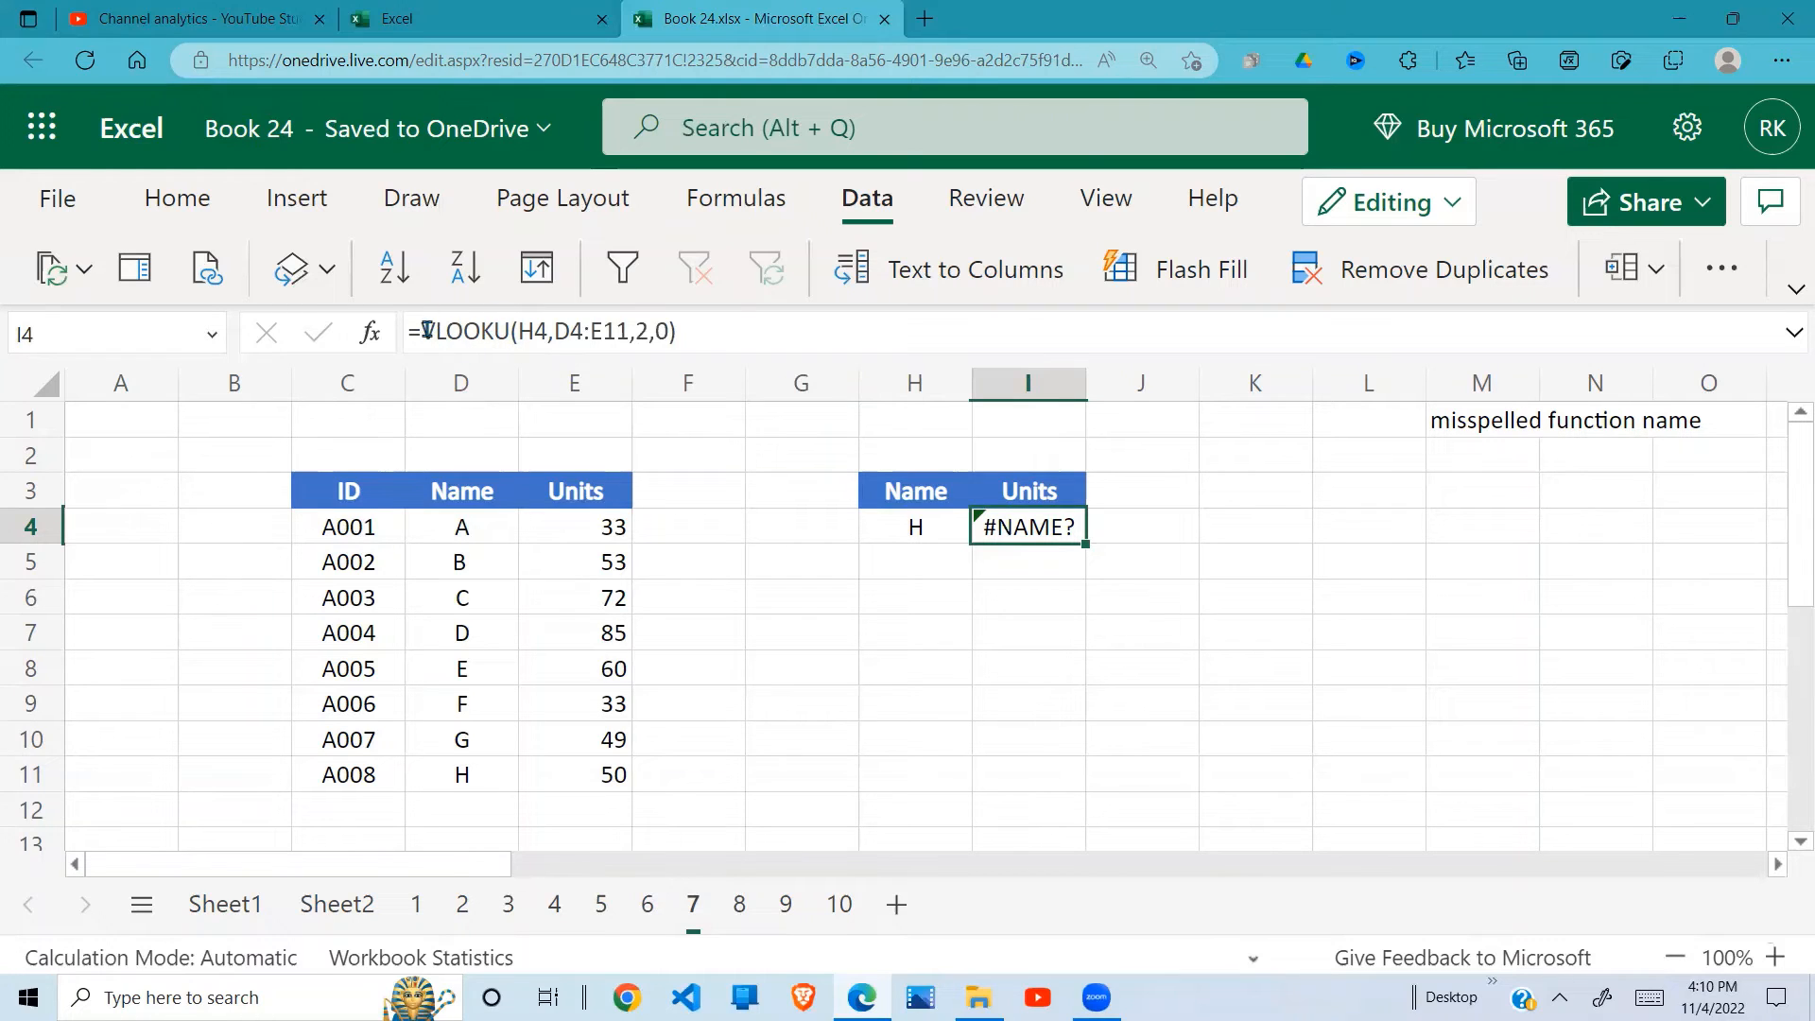
left_click(508, 334)
type("P")
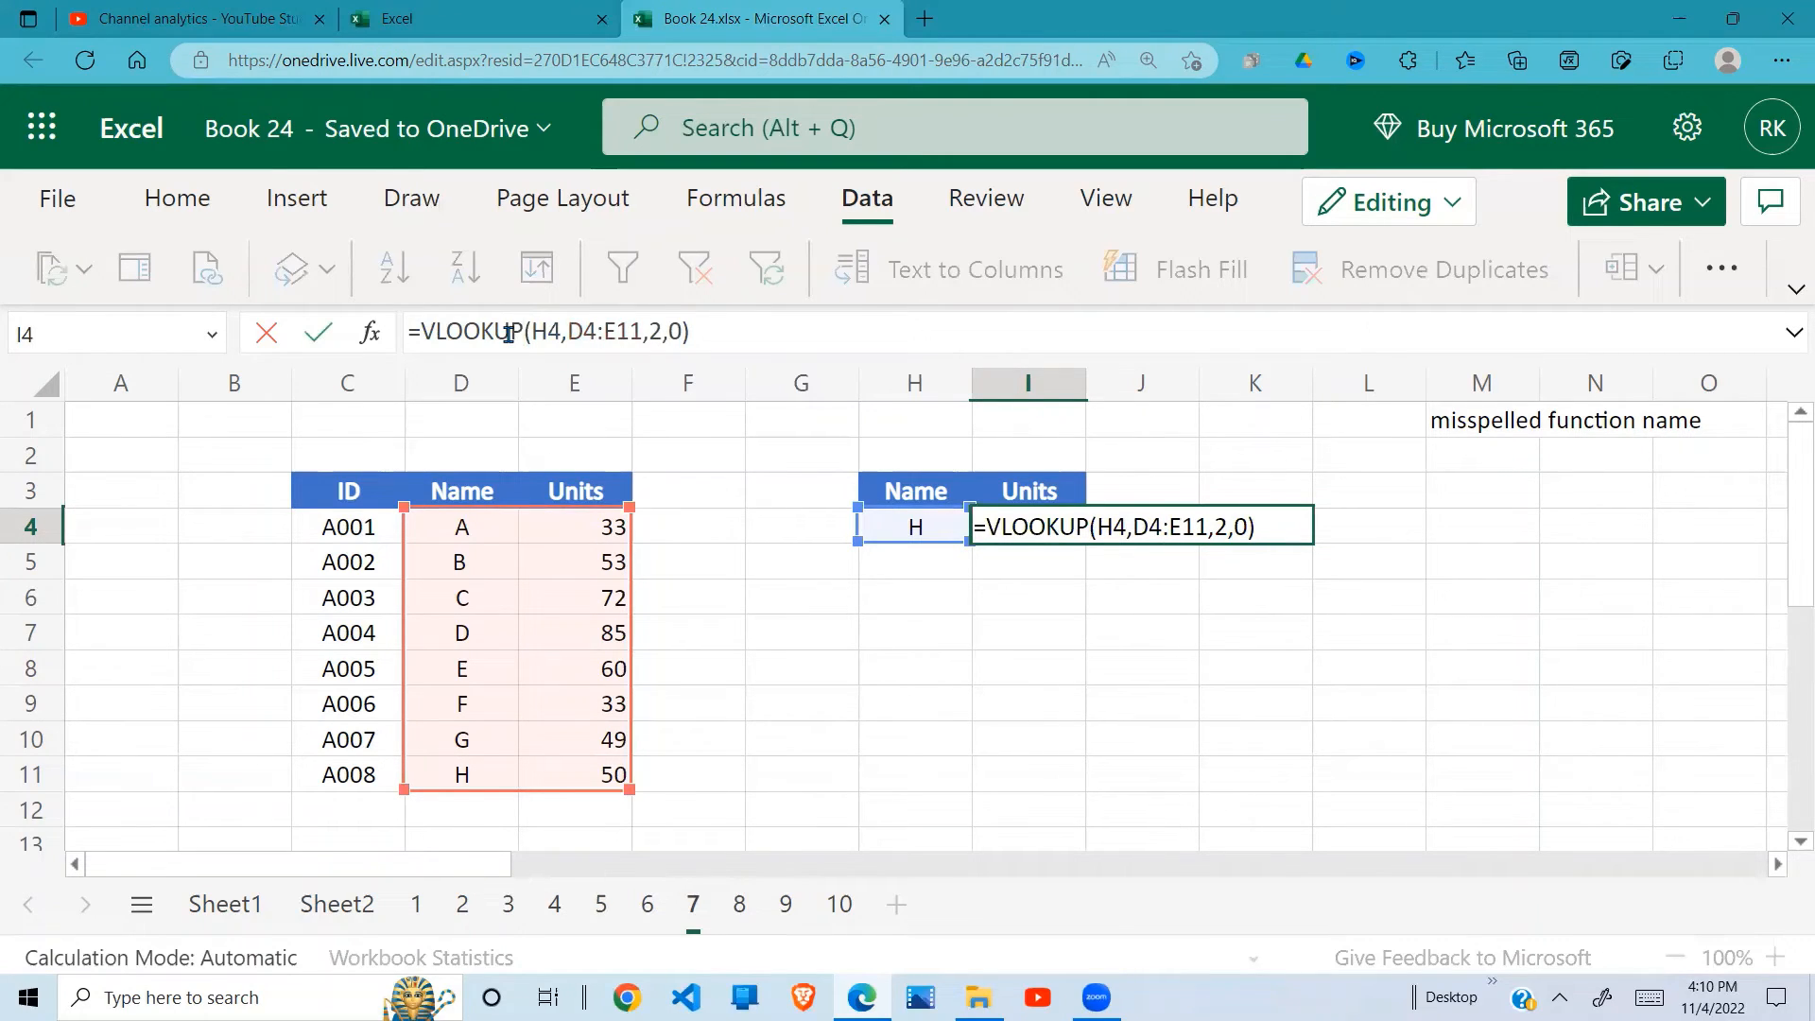
key("Return")
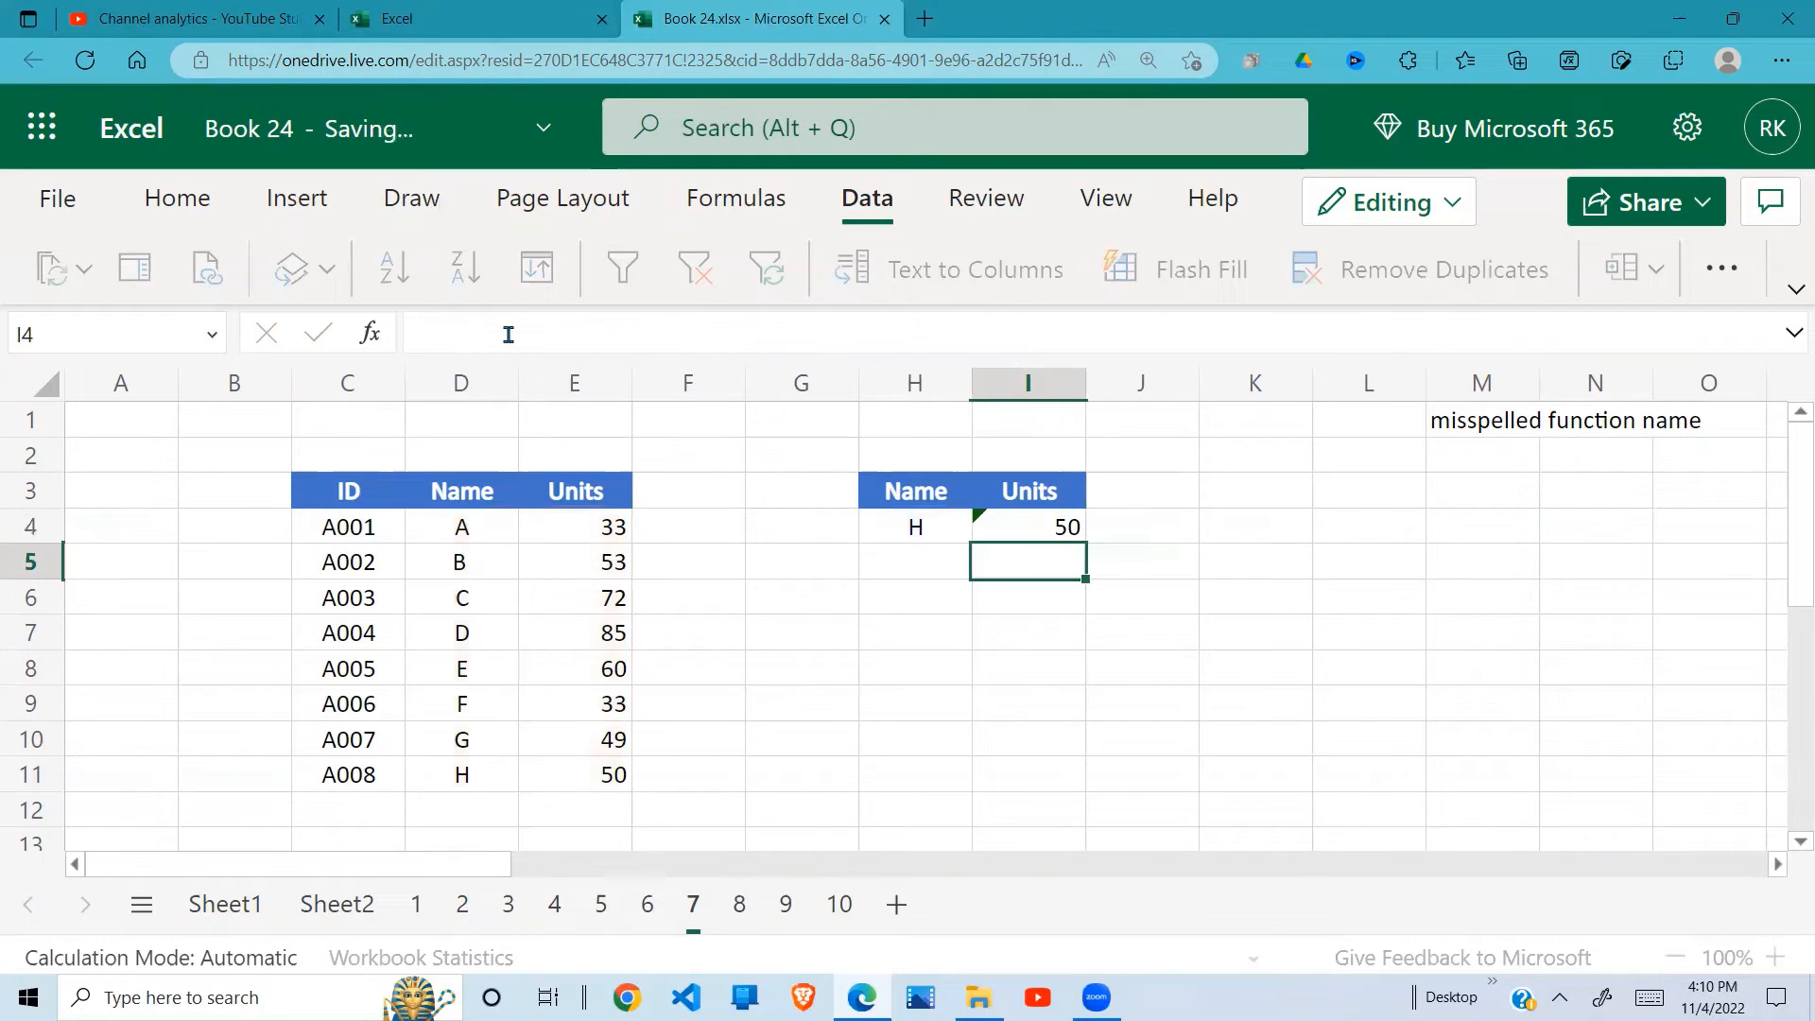
left_click(1016, 512)
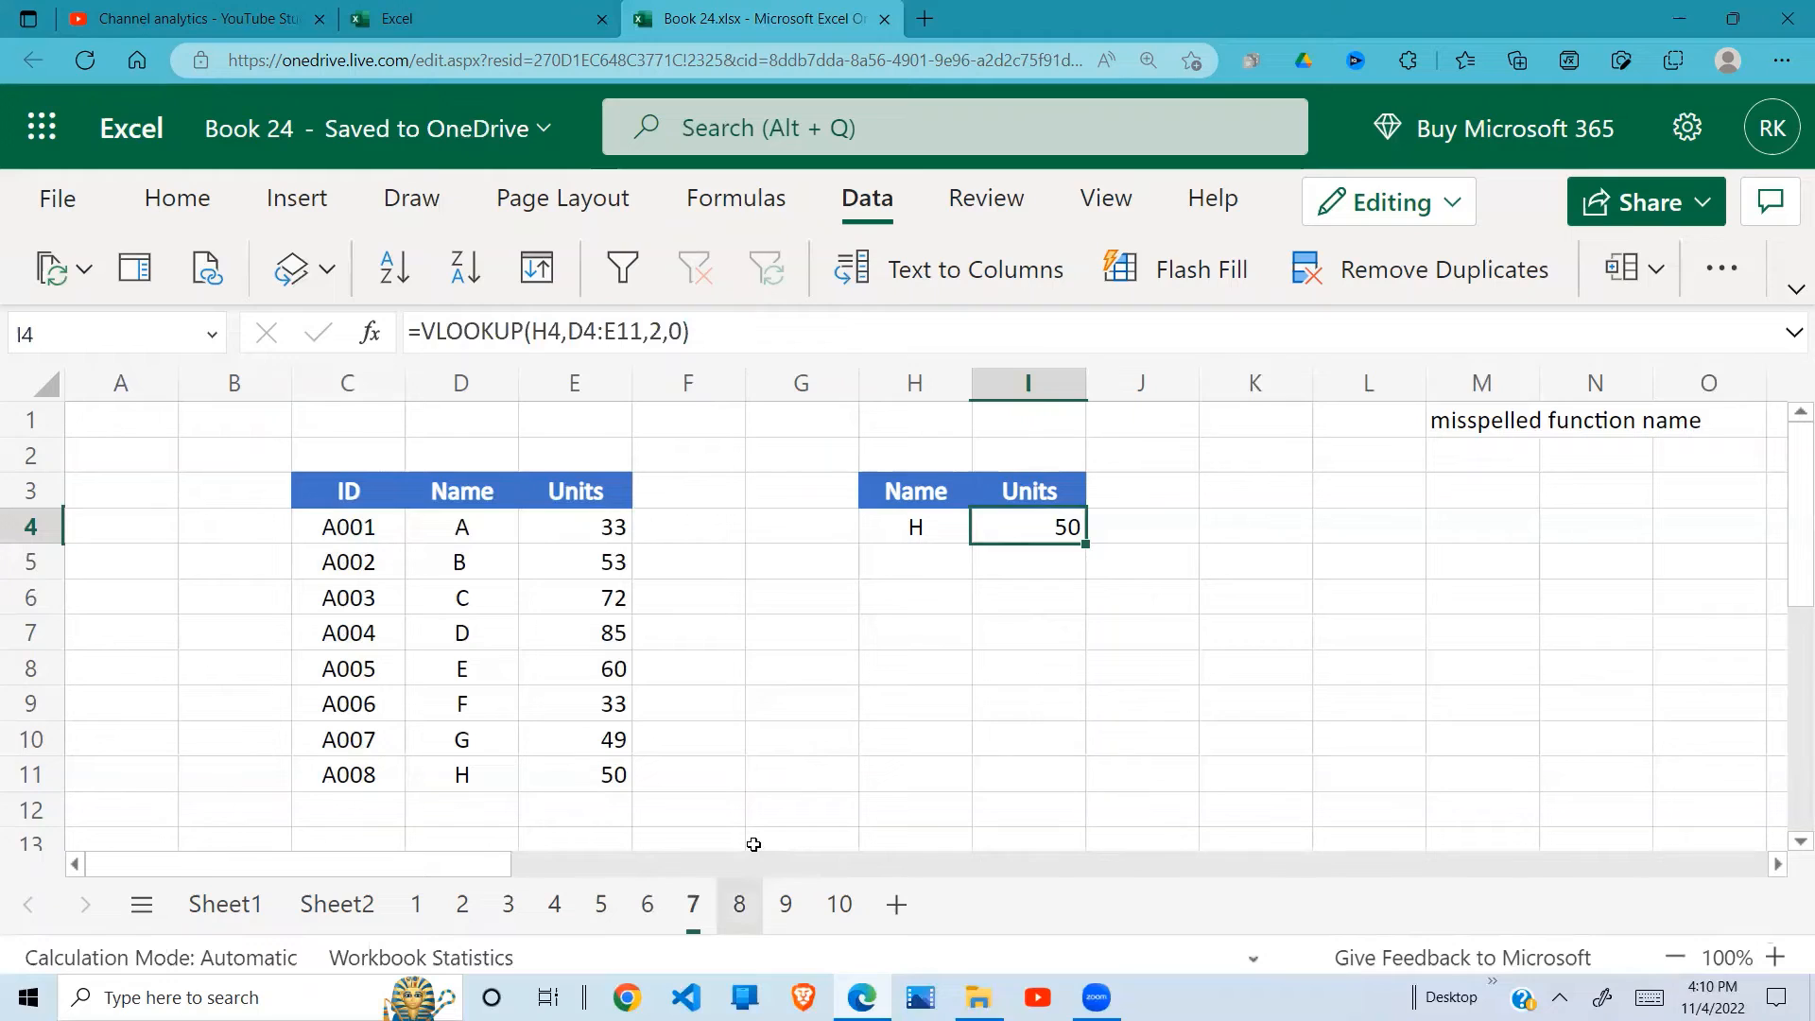
Step: Open sheet 8 and enter =VLOOKUP(H4,D4:E11,2,Fals) in I4 with the range lookup argument deliberately misspelled
left_click(740, 903)
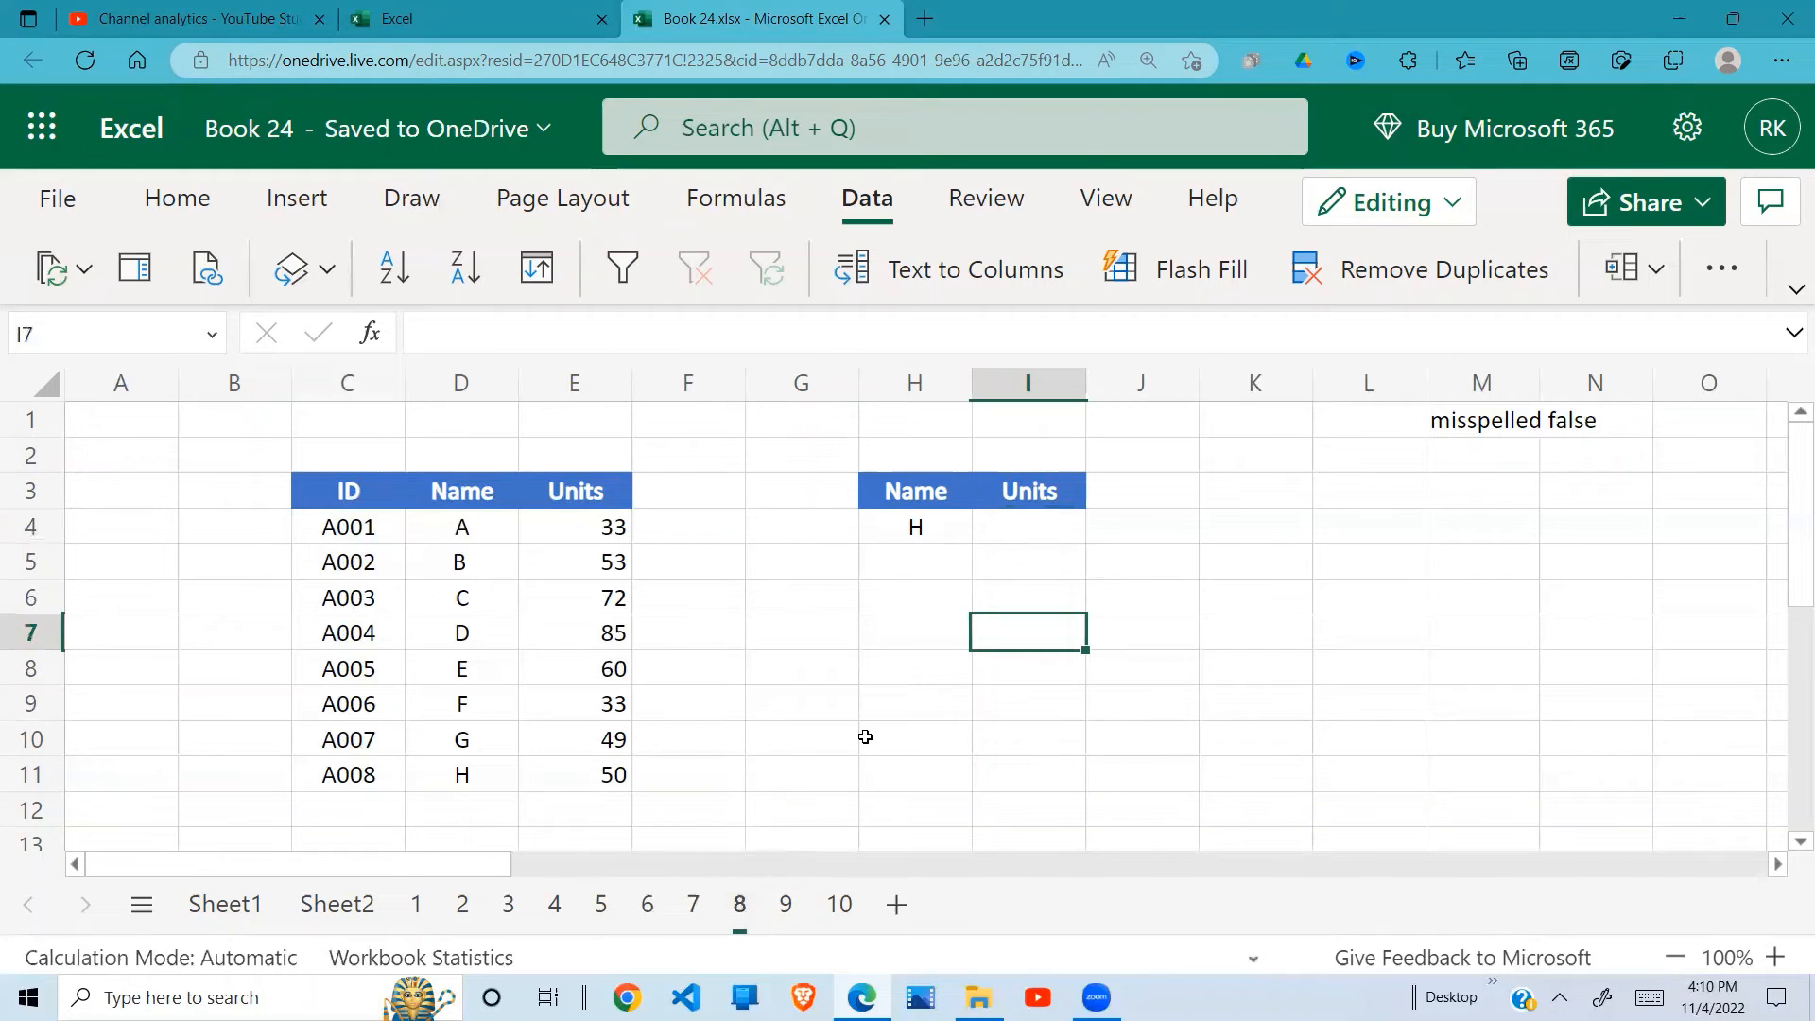
left_click(1052, 532)
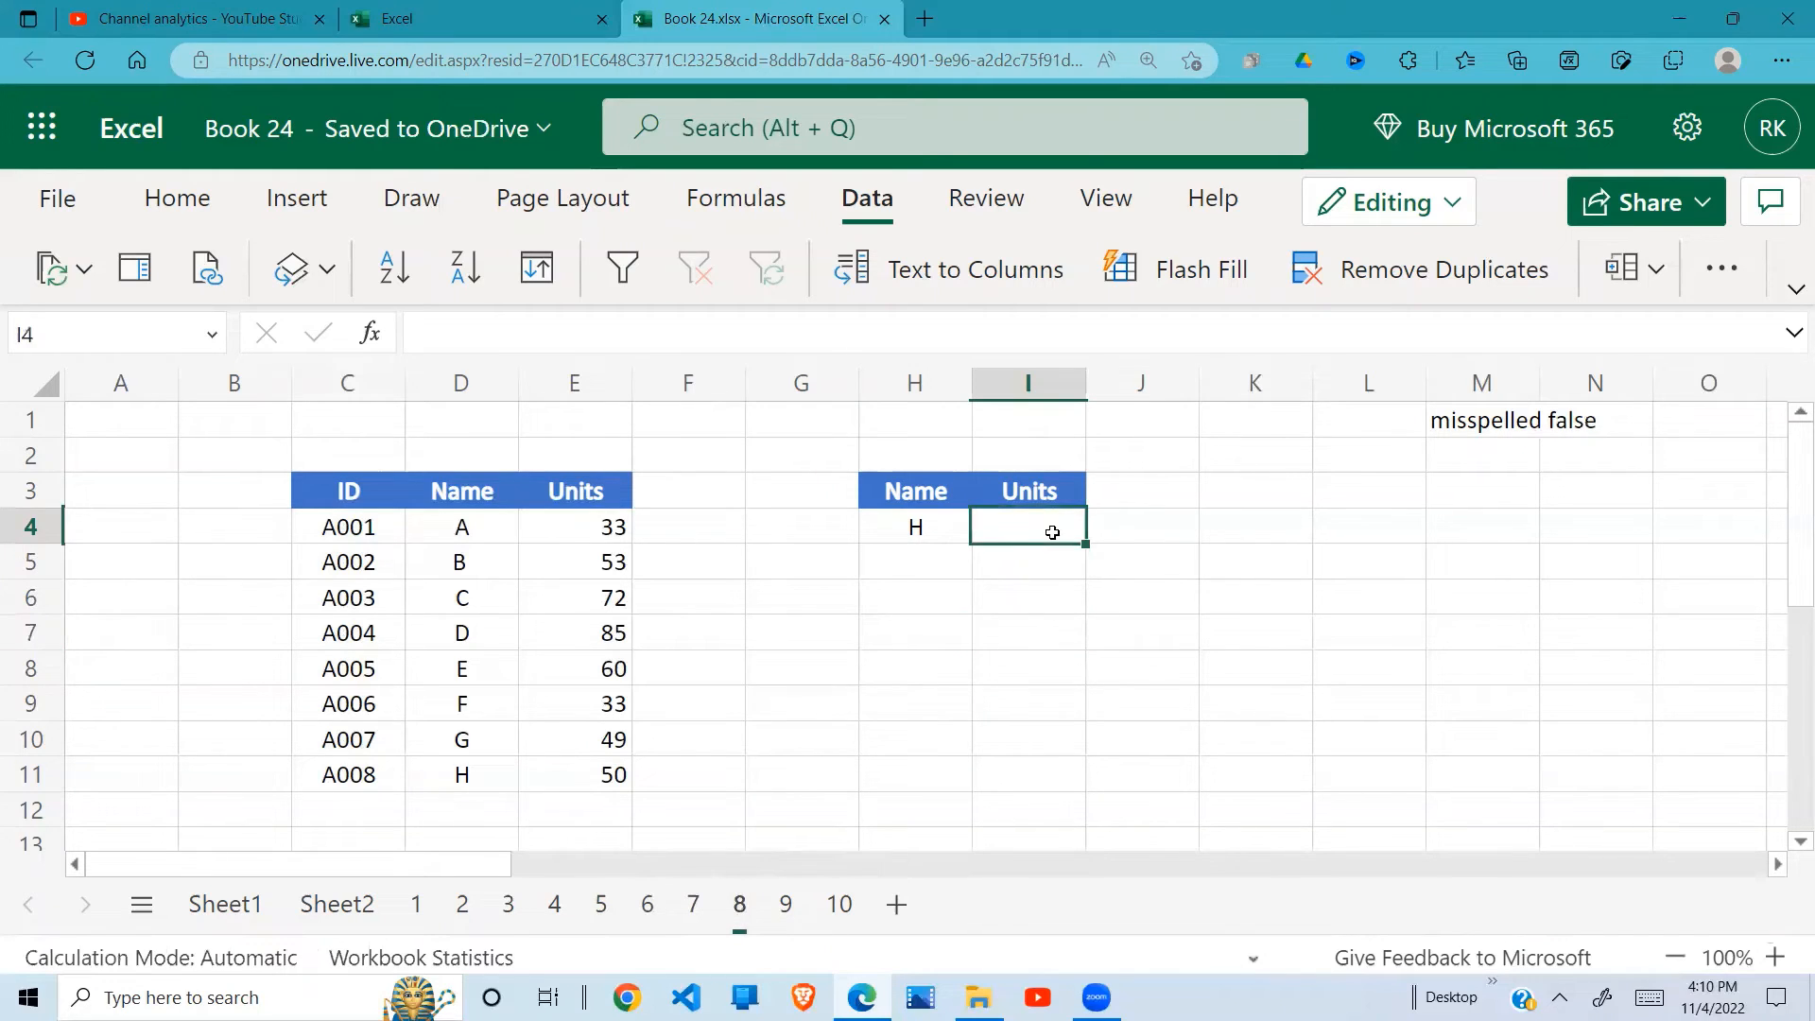
type("=VLOOKUP")
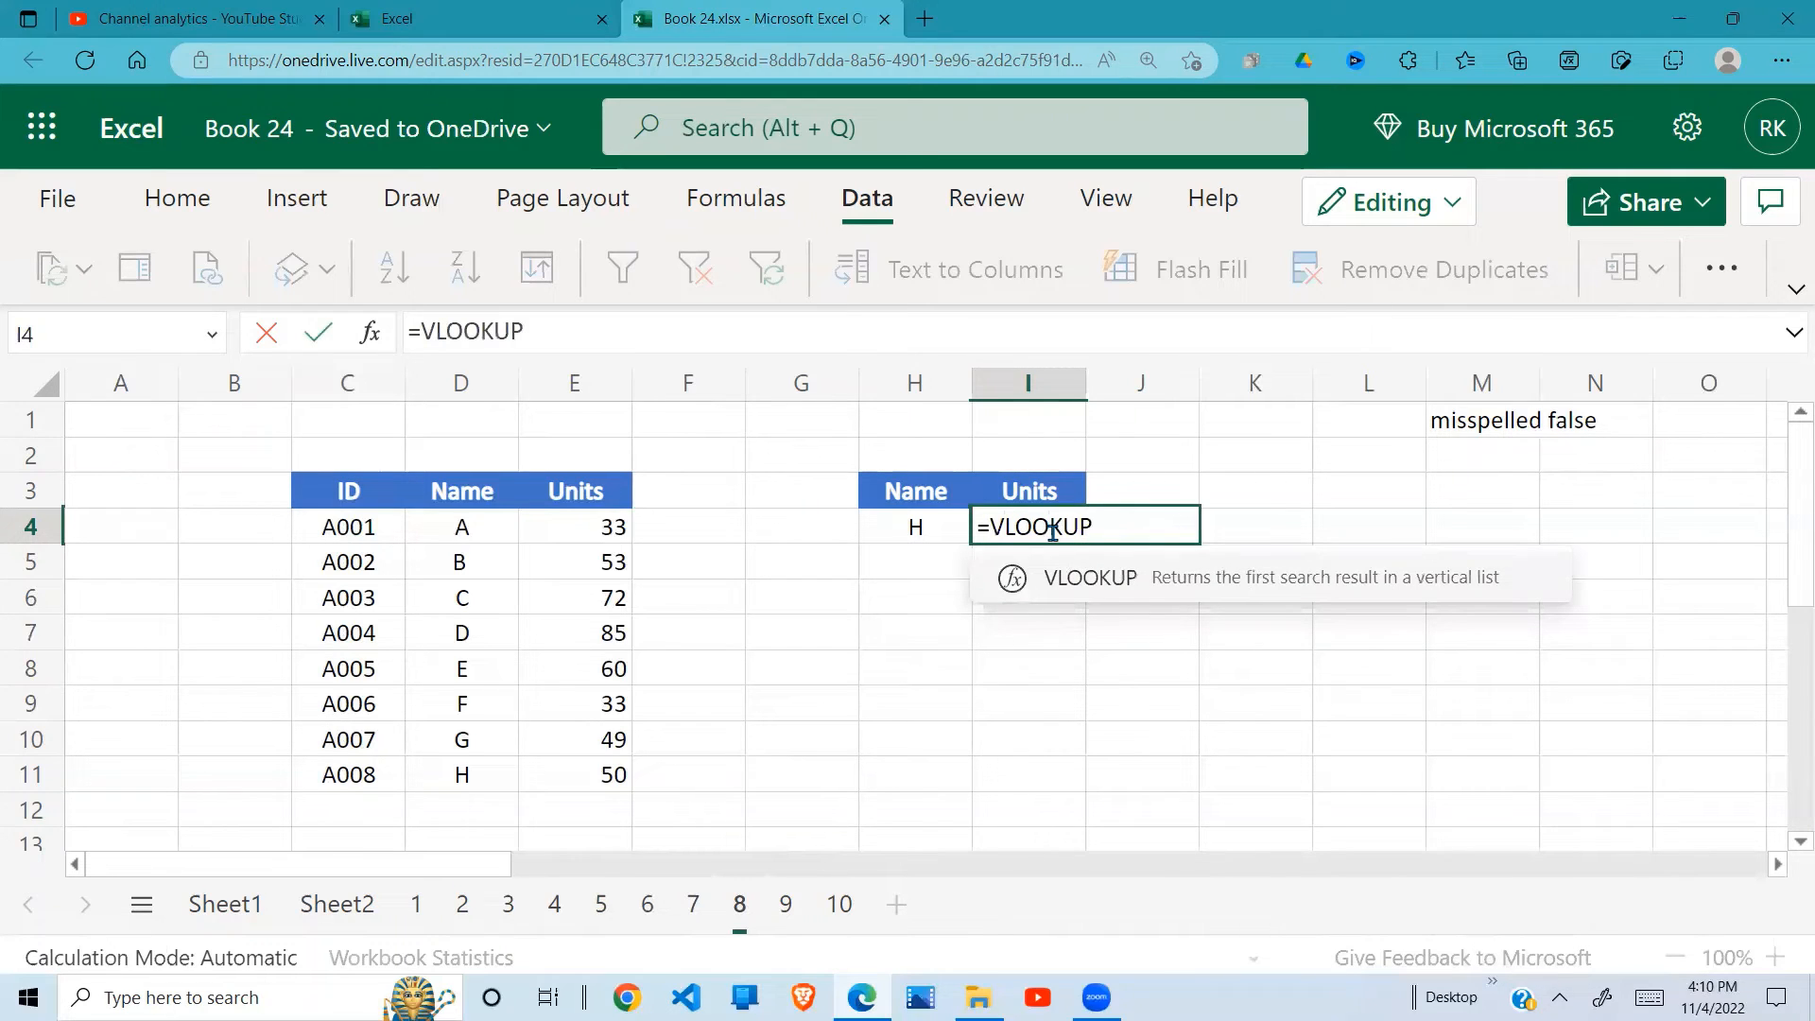
type("(")
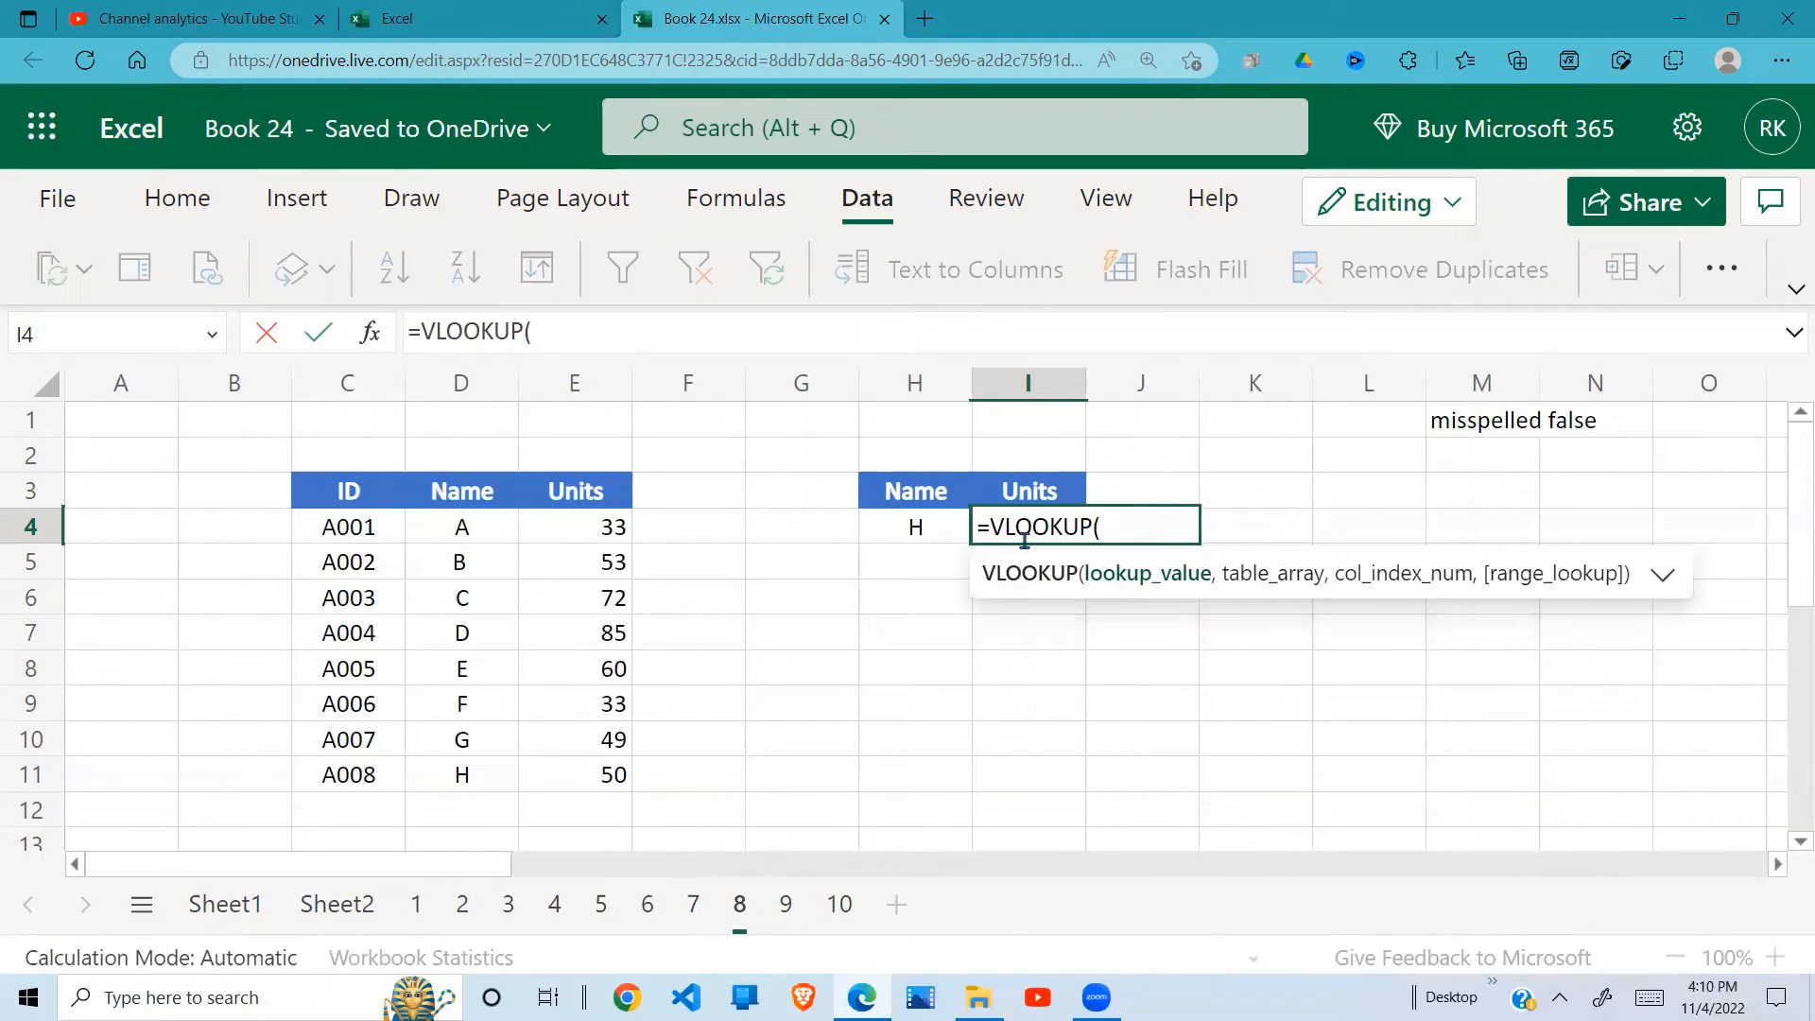
left_click(933, 535)
type(",")
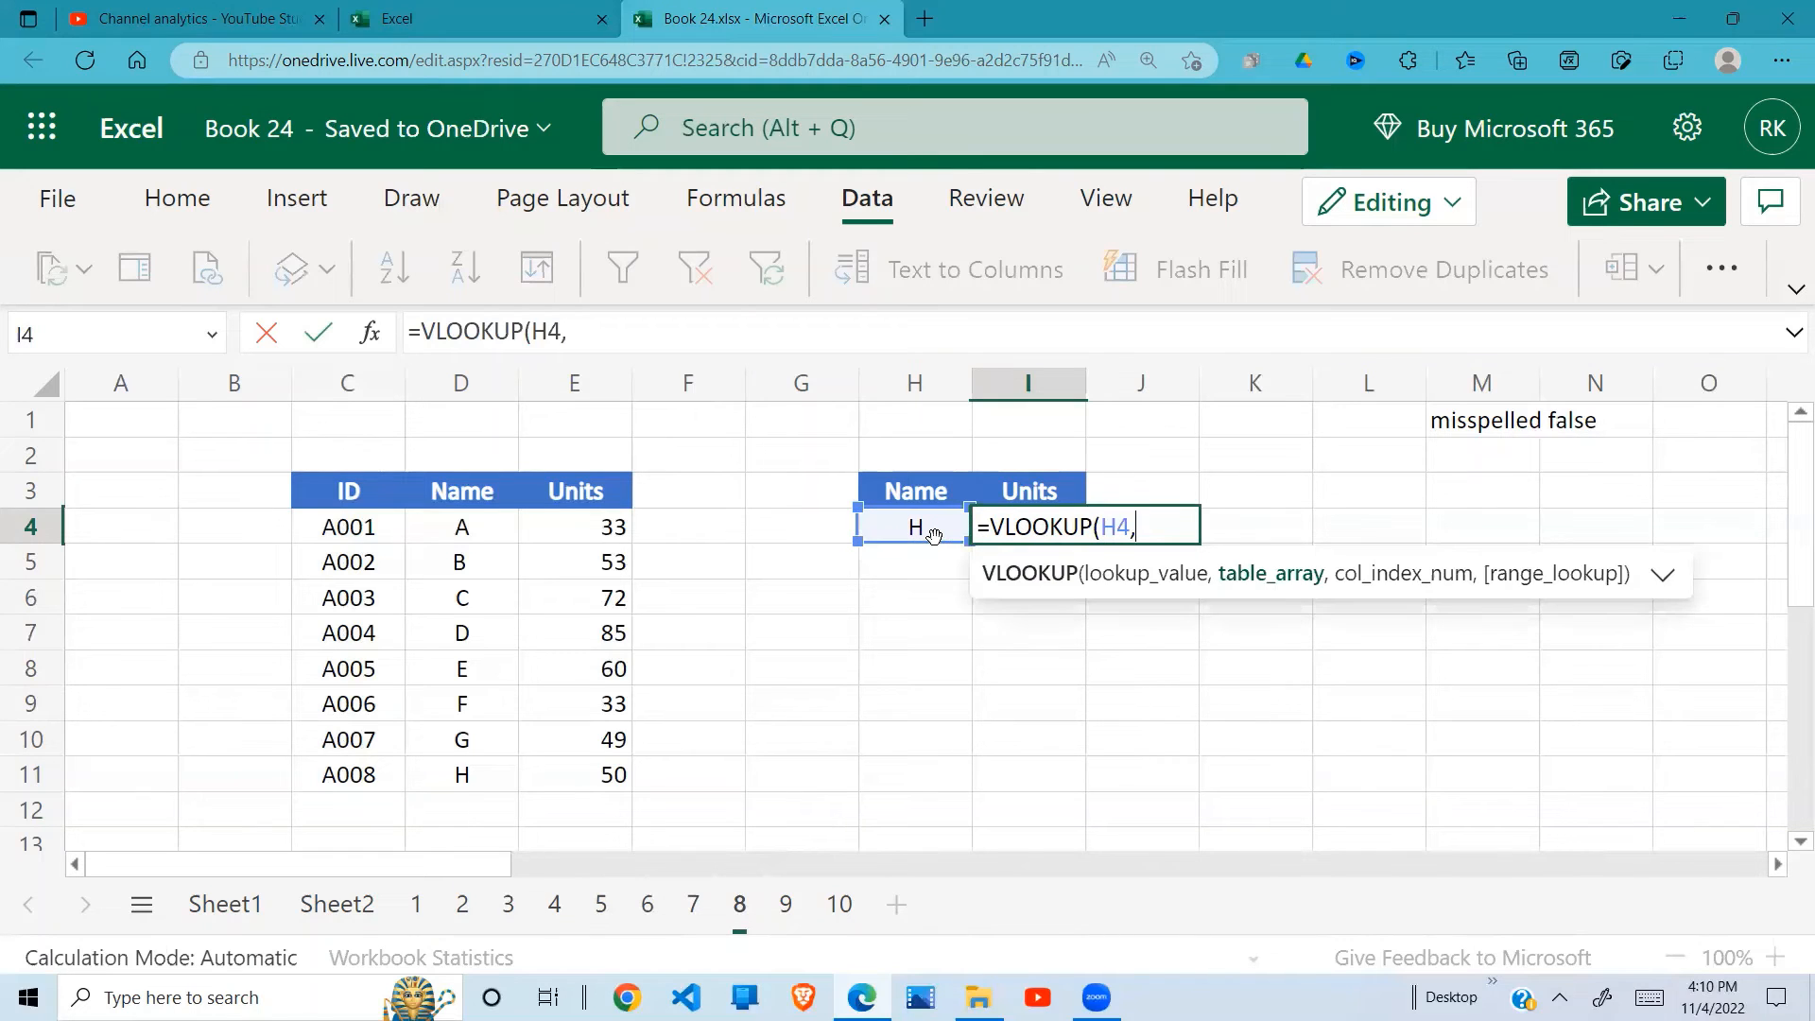
left_click_drag(464, 529, 566, 776)
type(",")
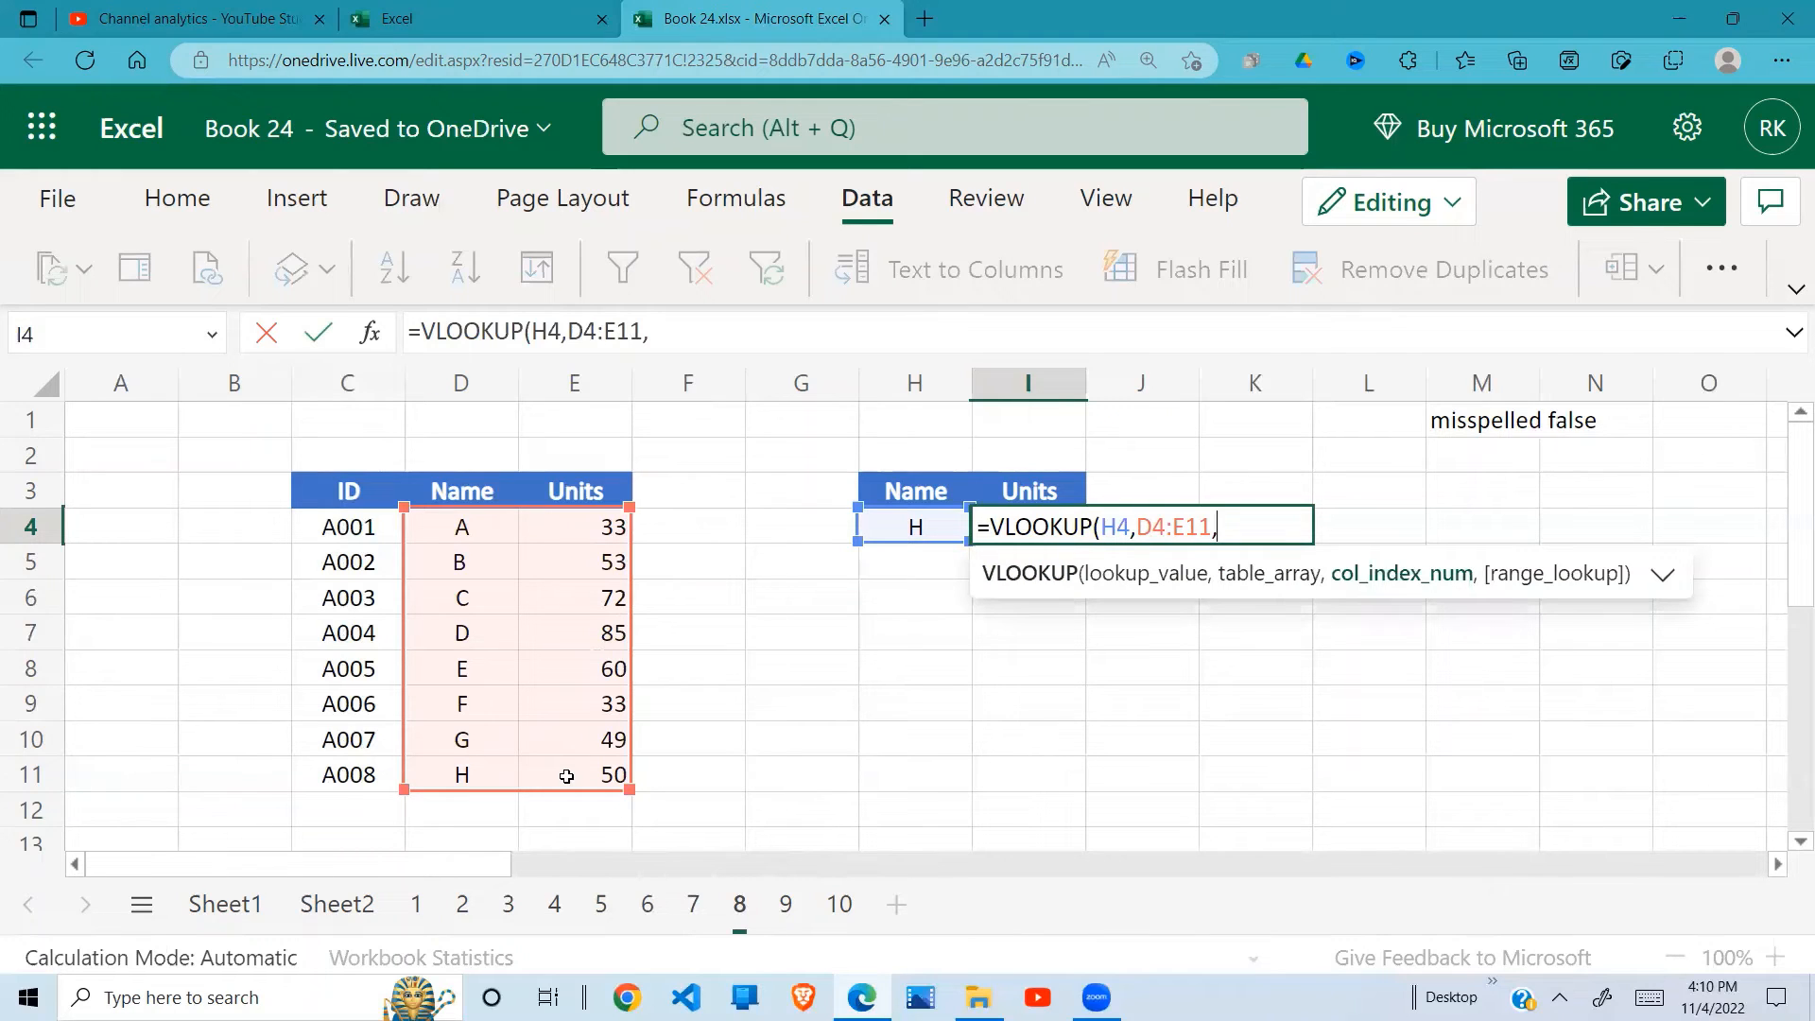
type("2,")
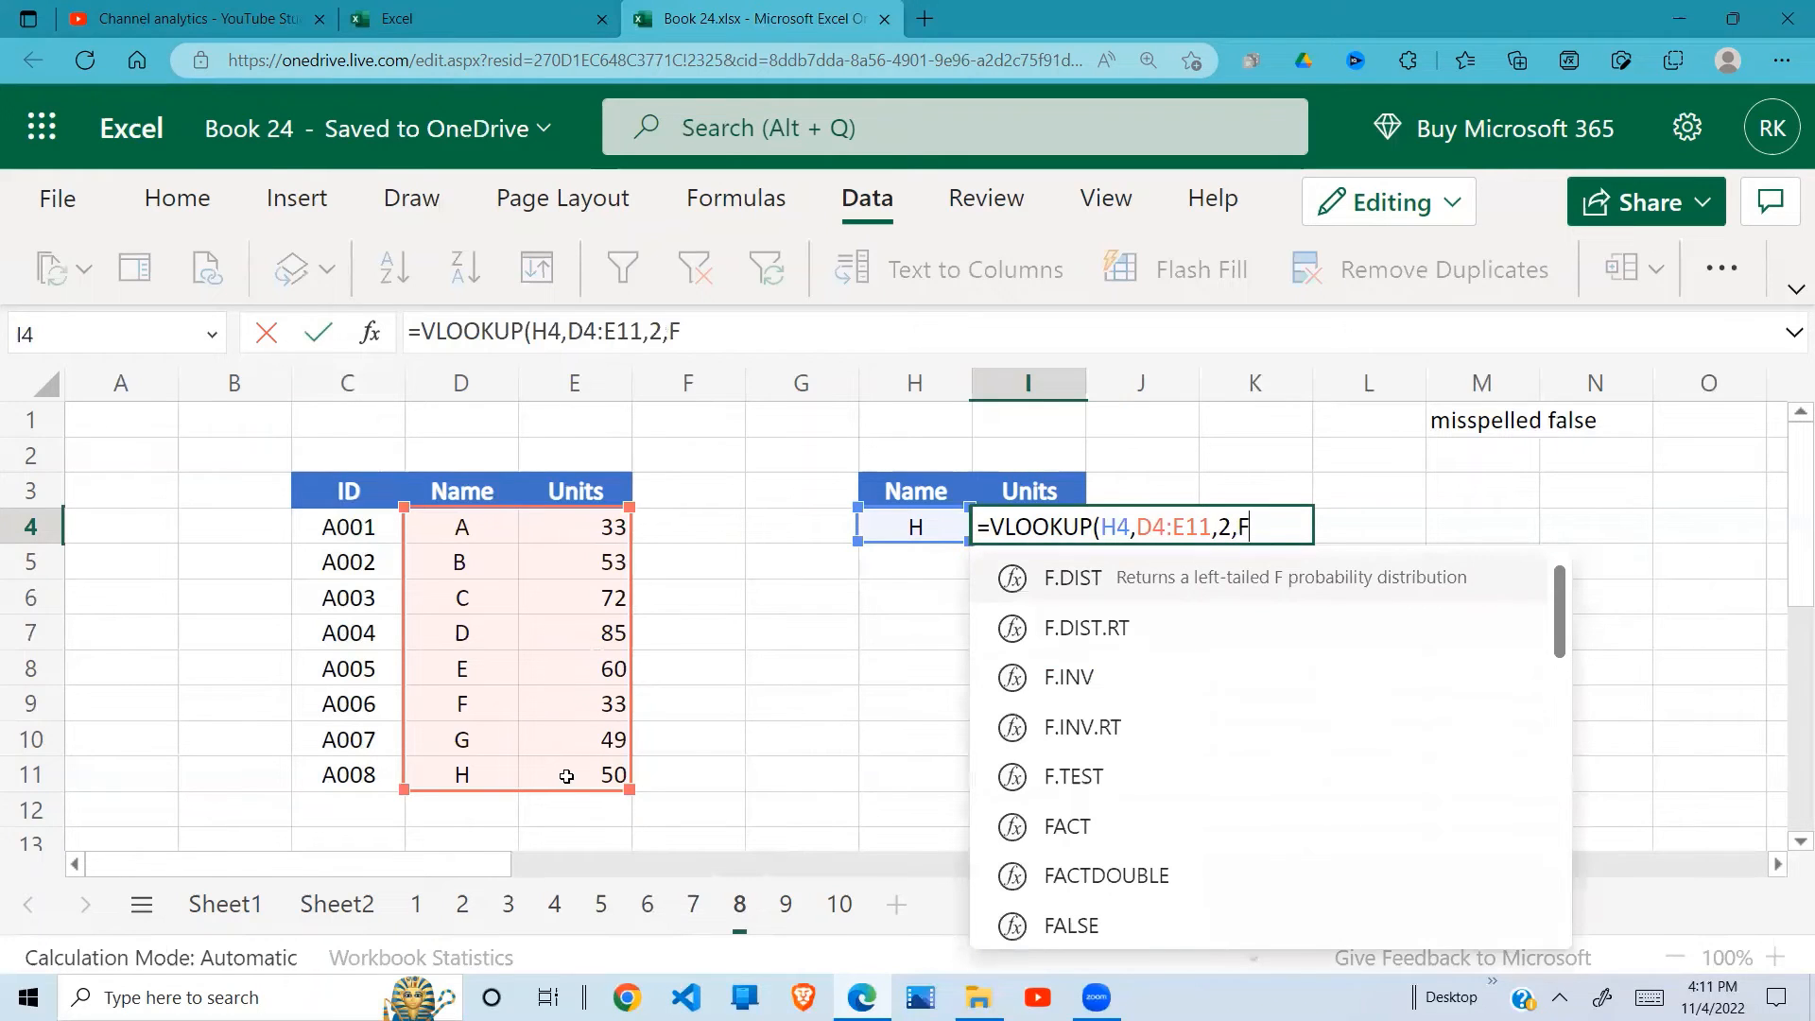
type("Fals")
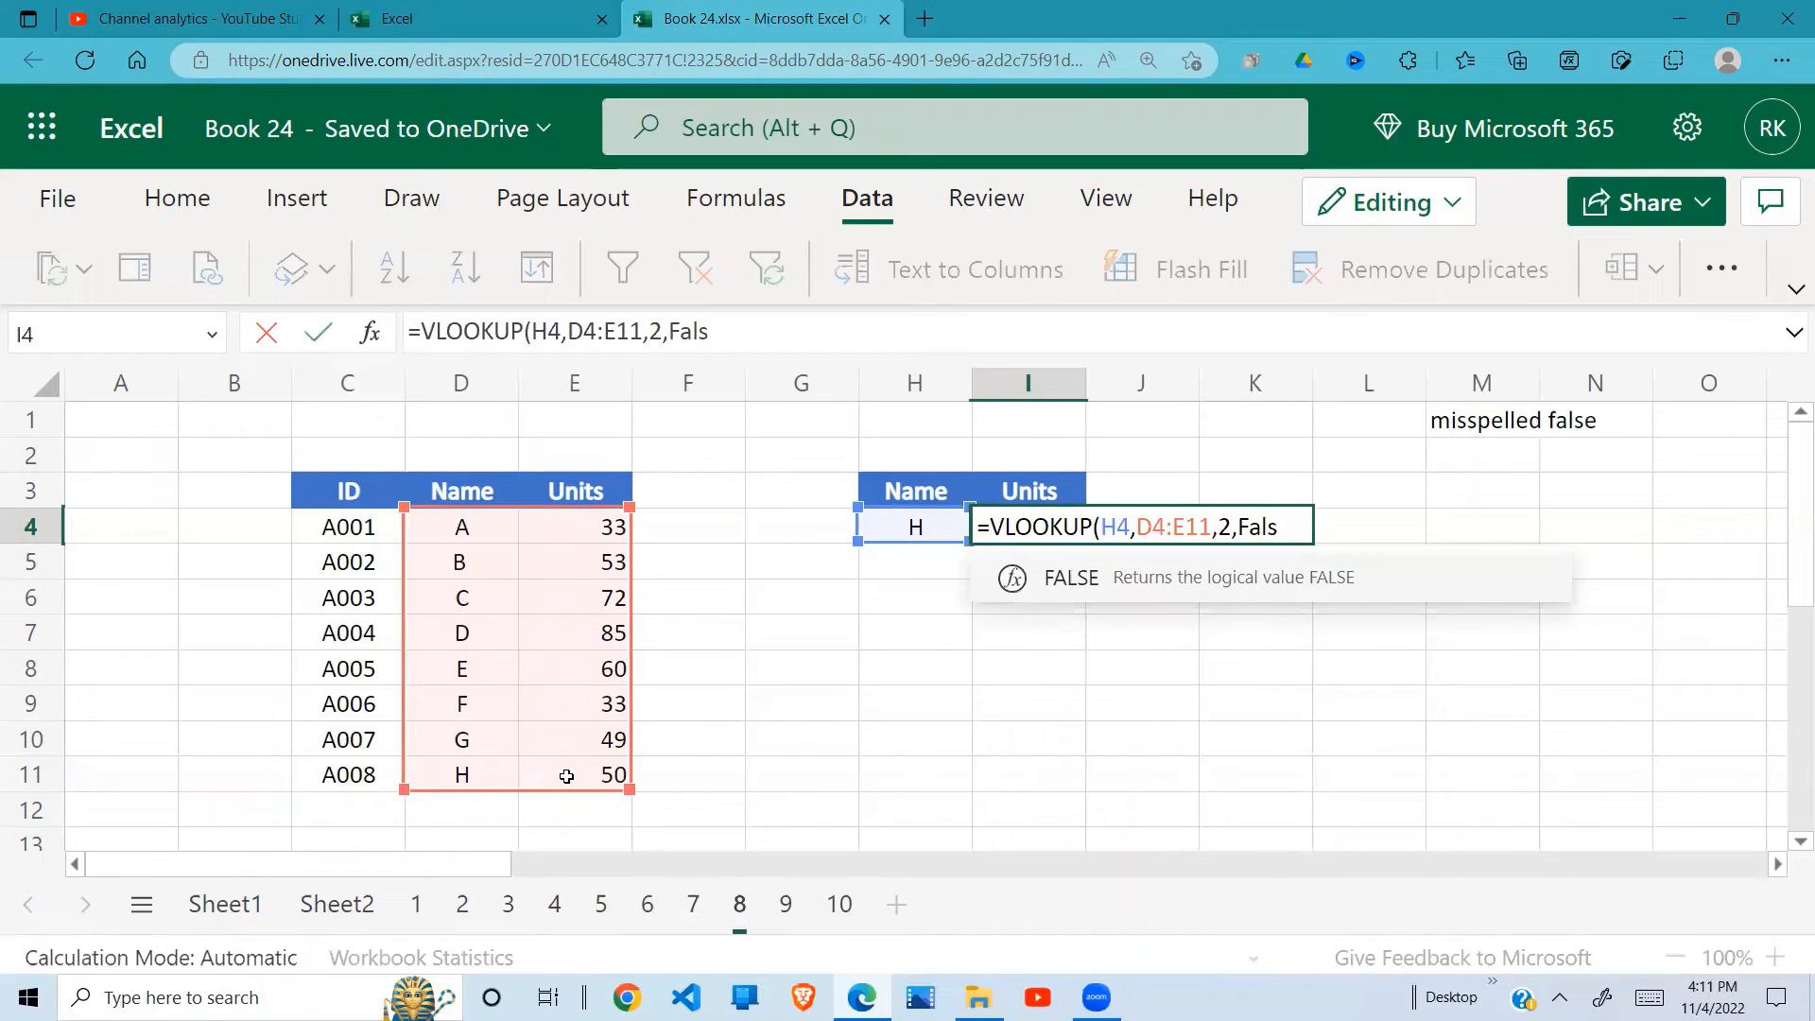
type(")")
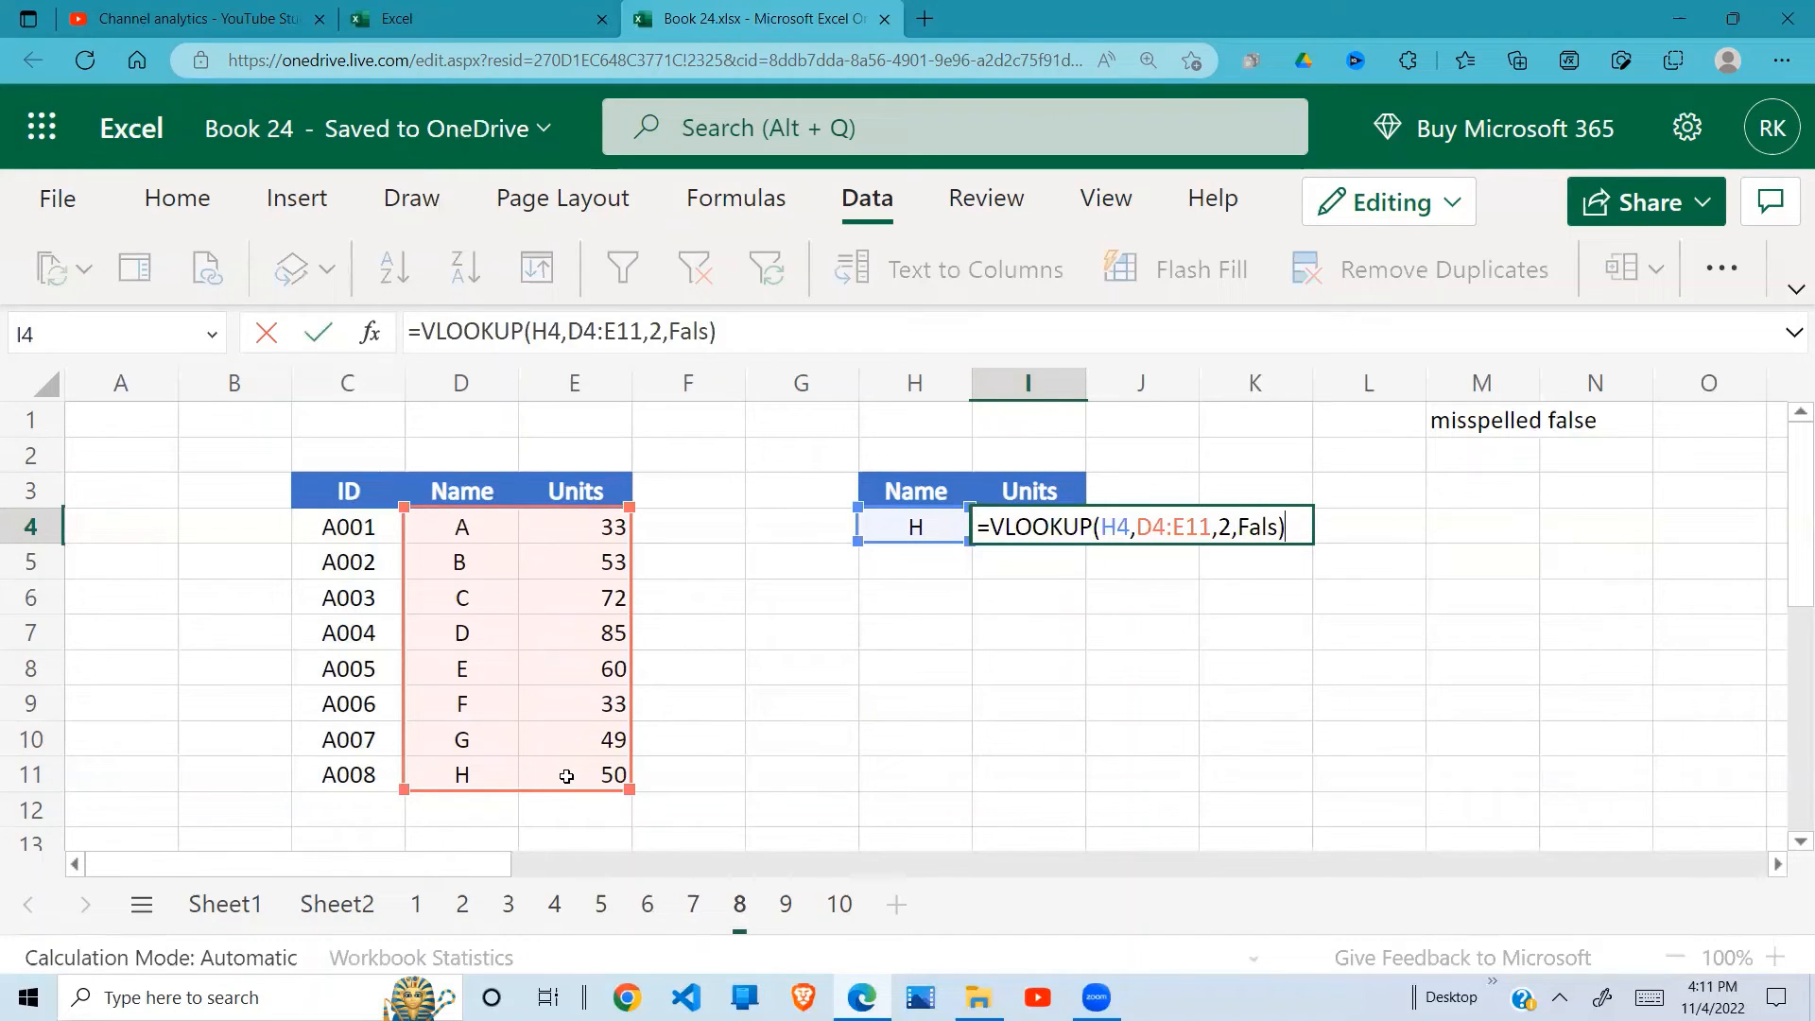
key("Return")
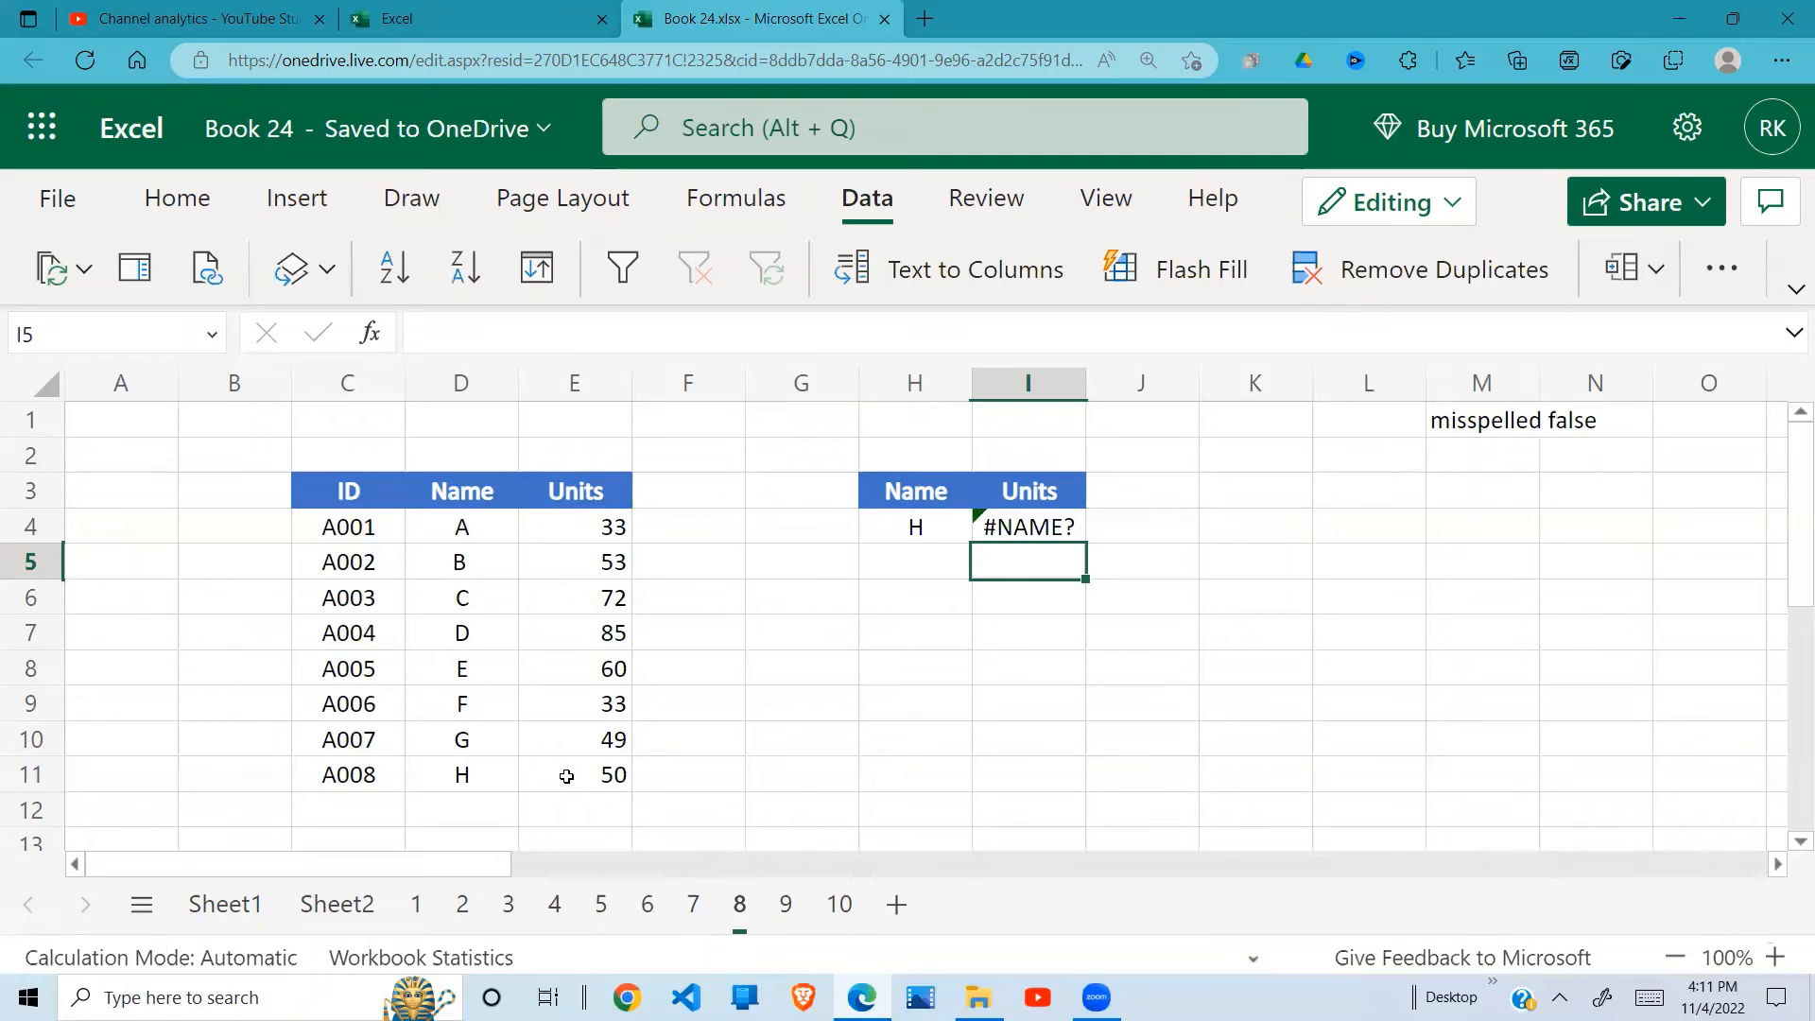
Step: View the error details for I4, correct its last argument from Fals to False, and check the formula
left_click(1051, 515)
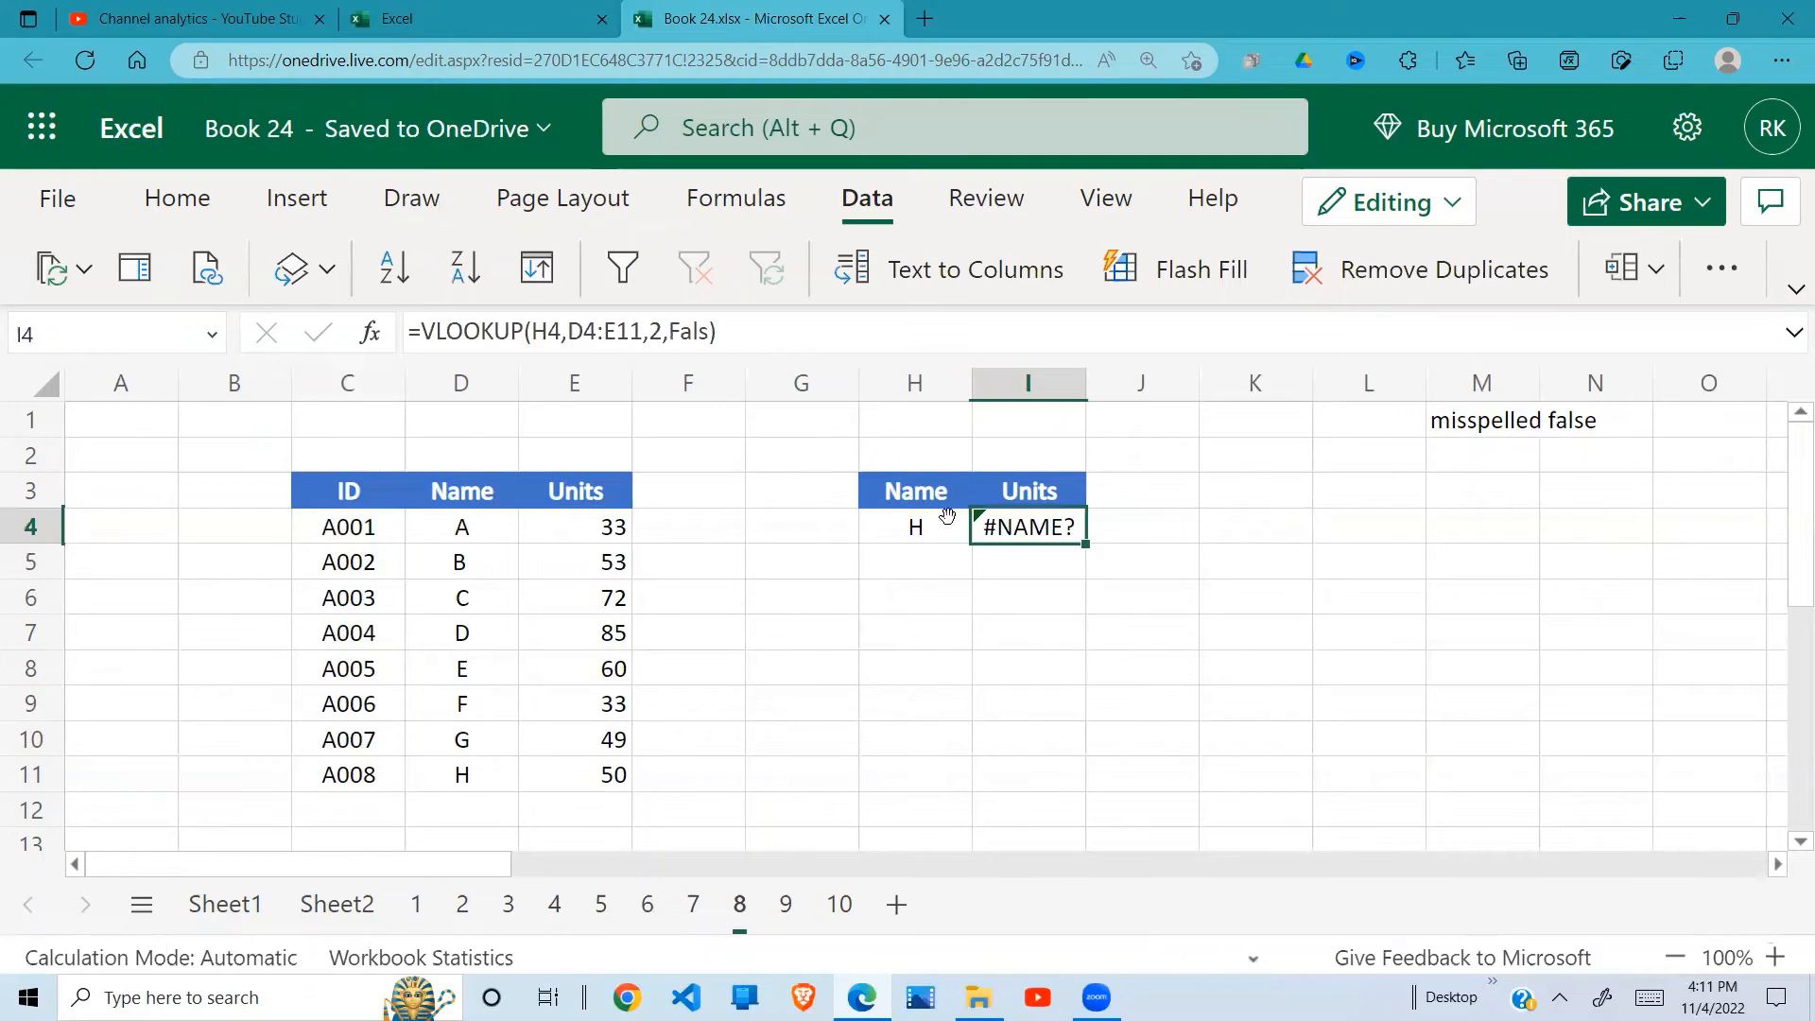
left_click(946, 516)
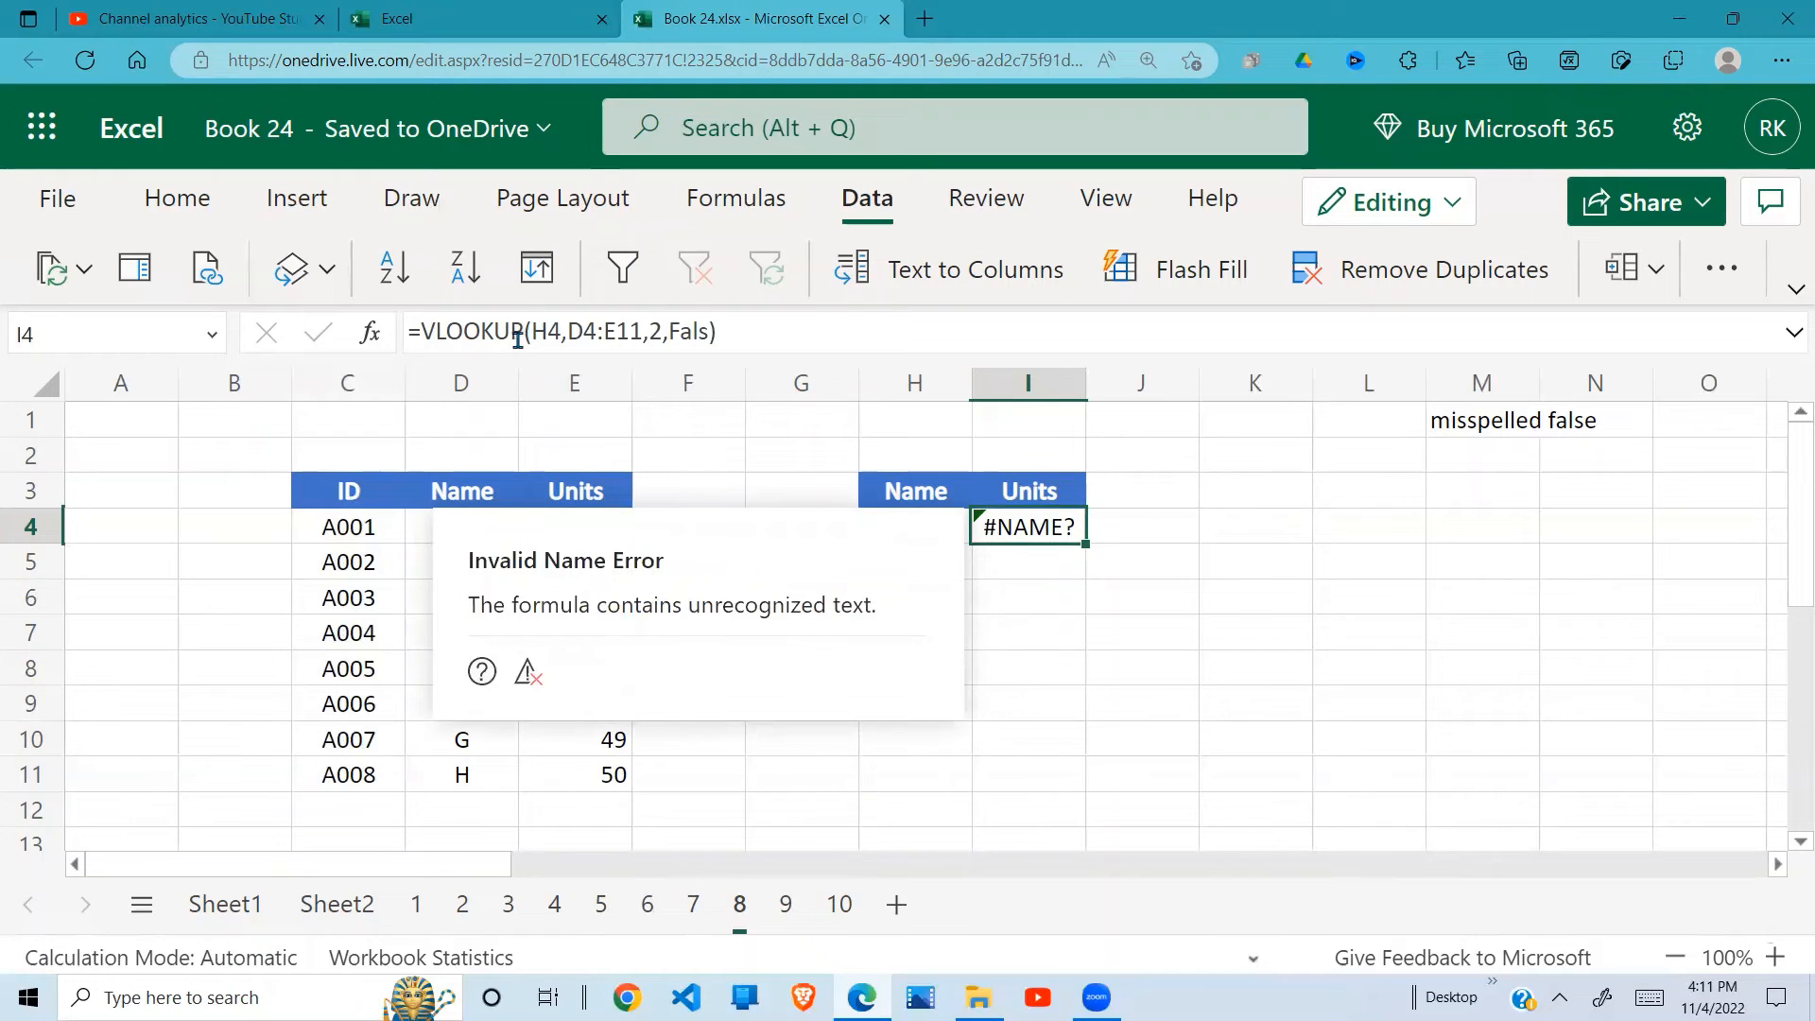
left_click(705, 333)
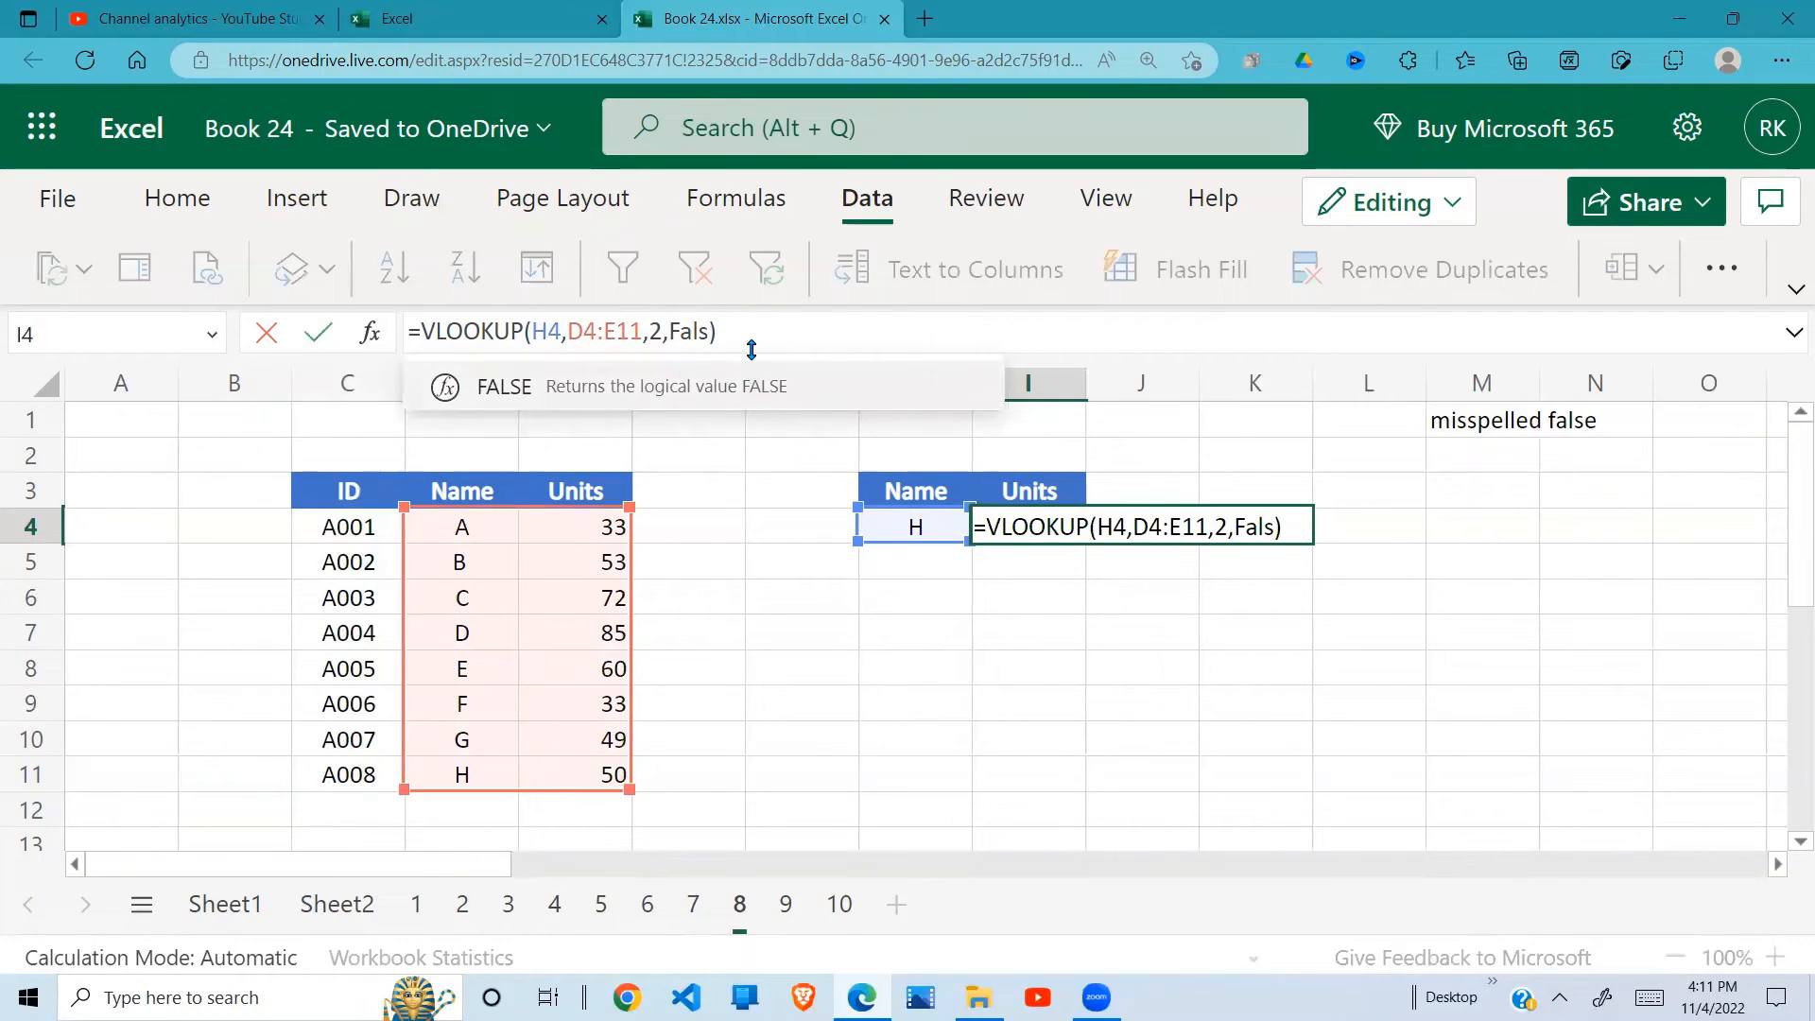
type("e")
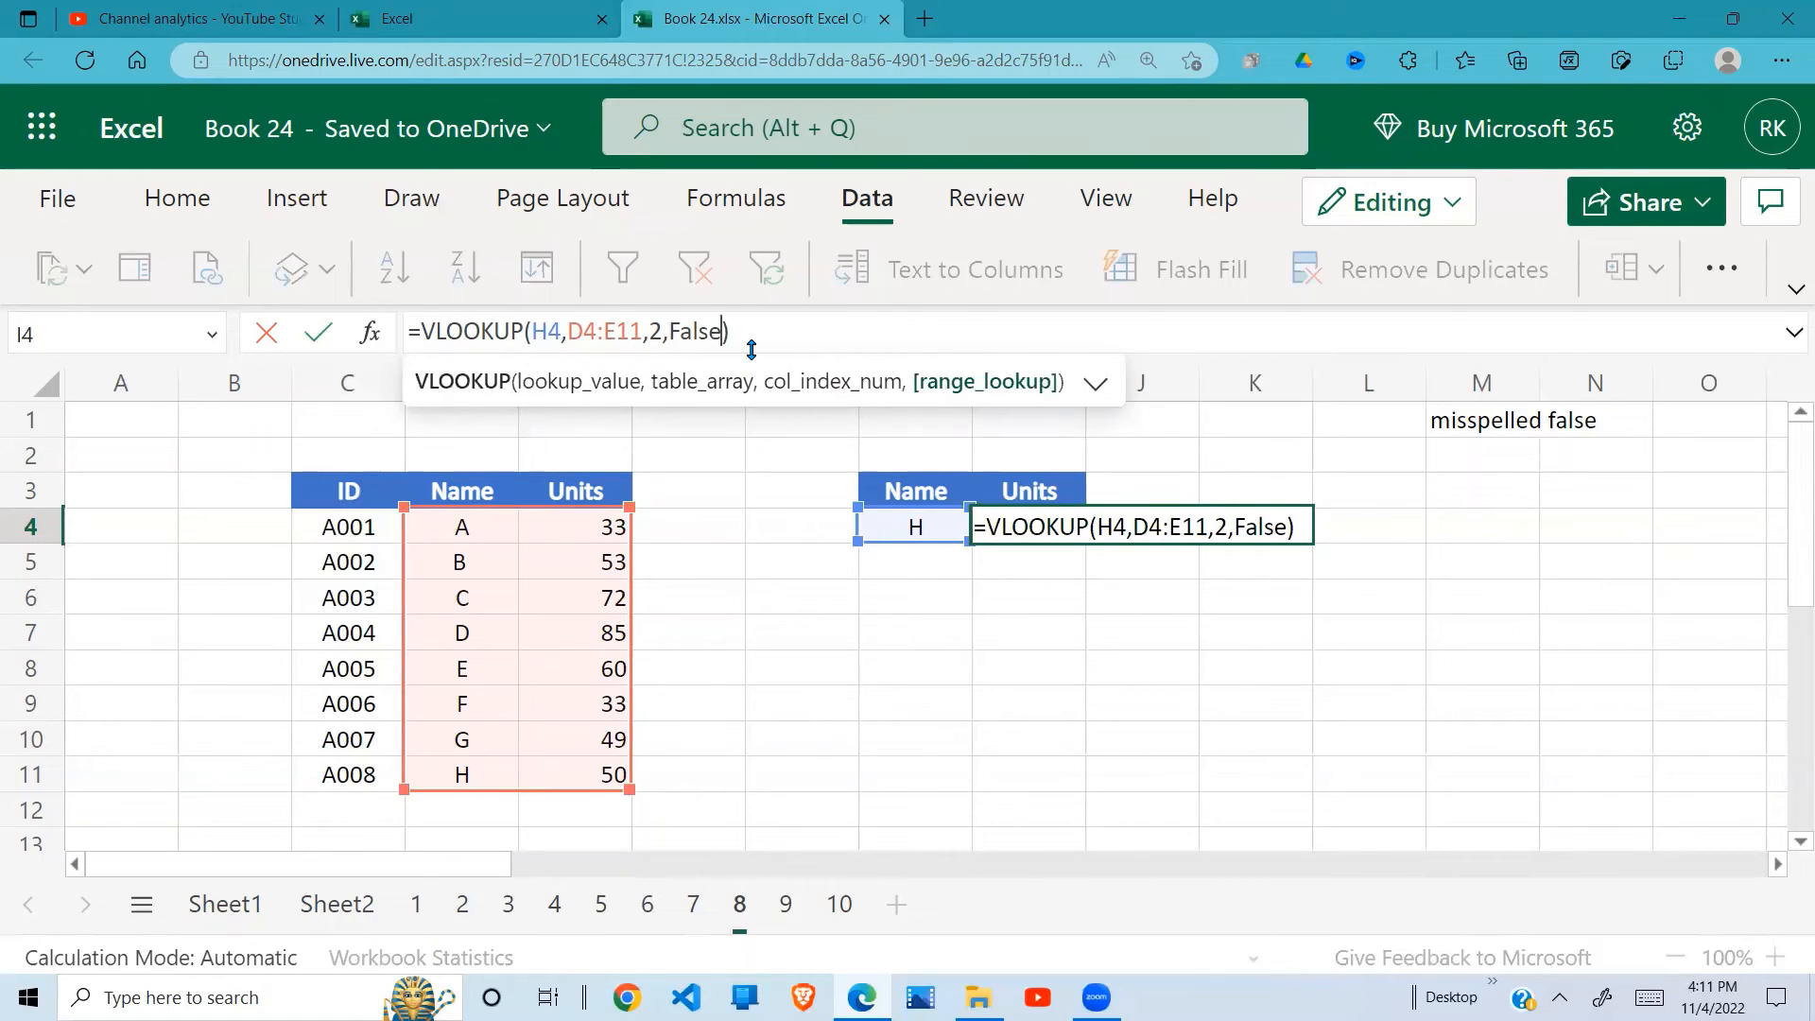
key("Return")
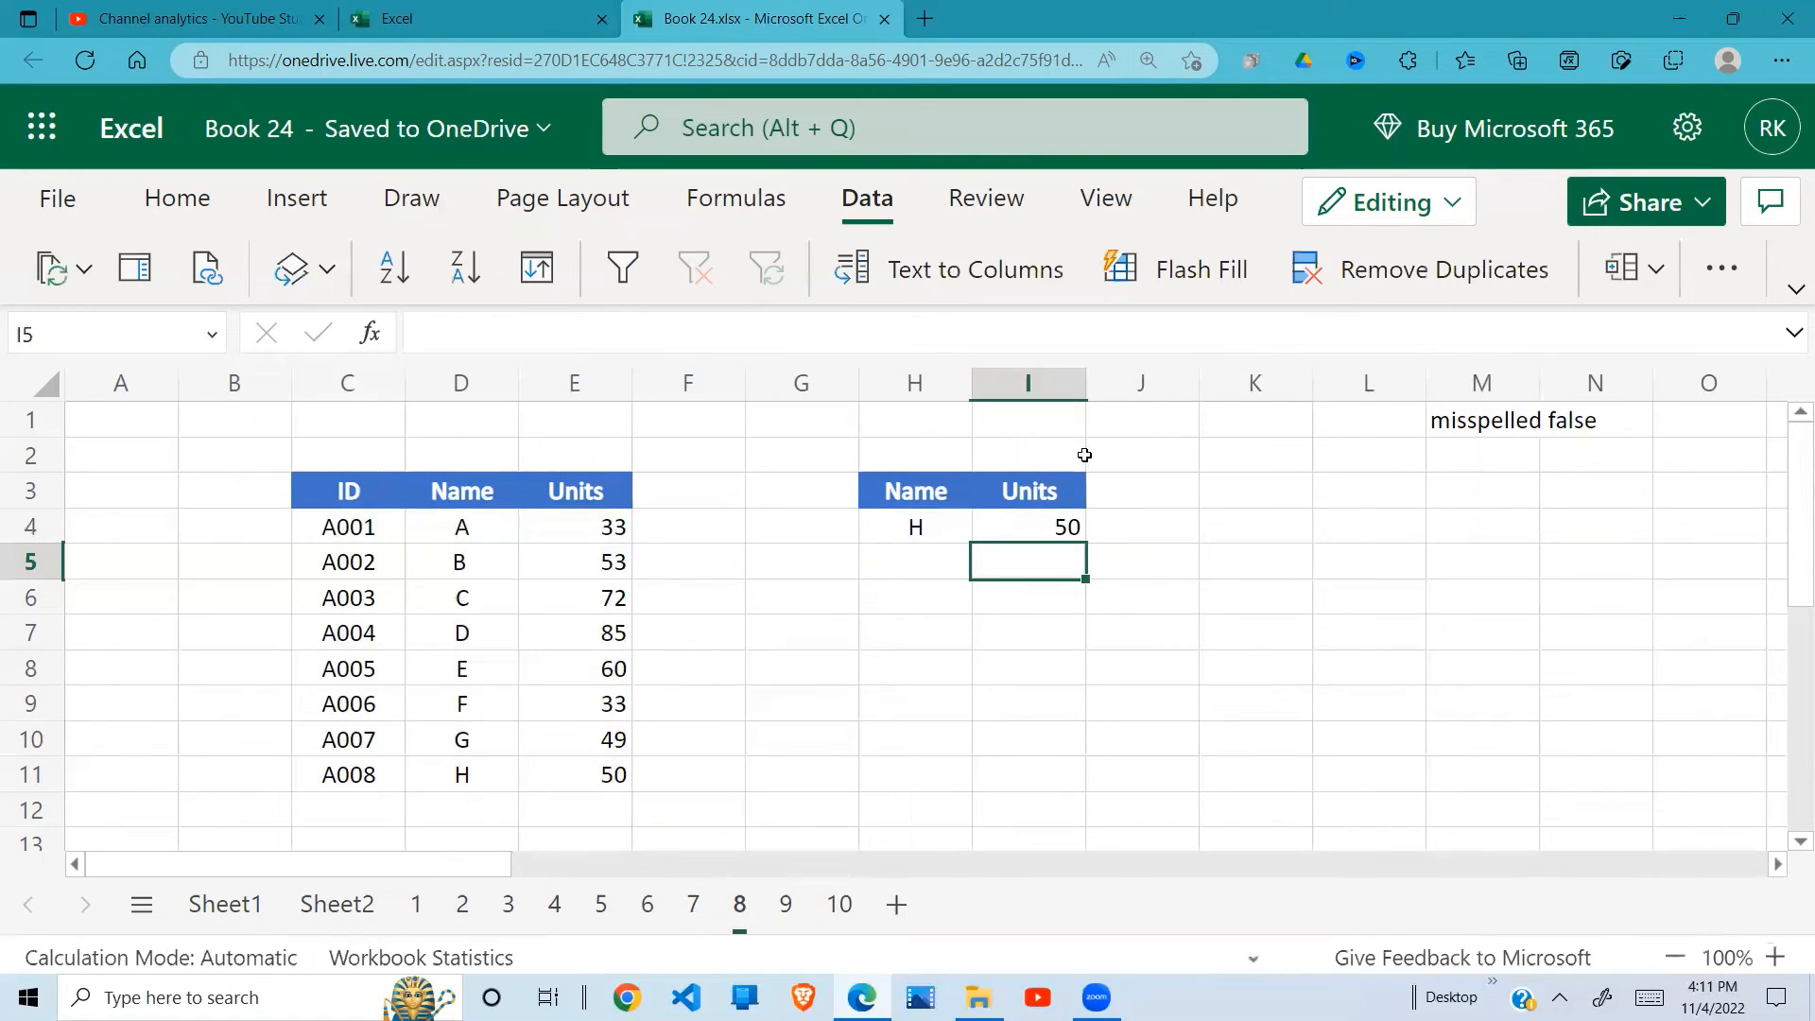
left_click(1029, 529)
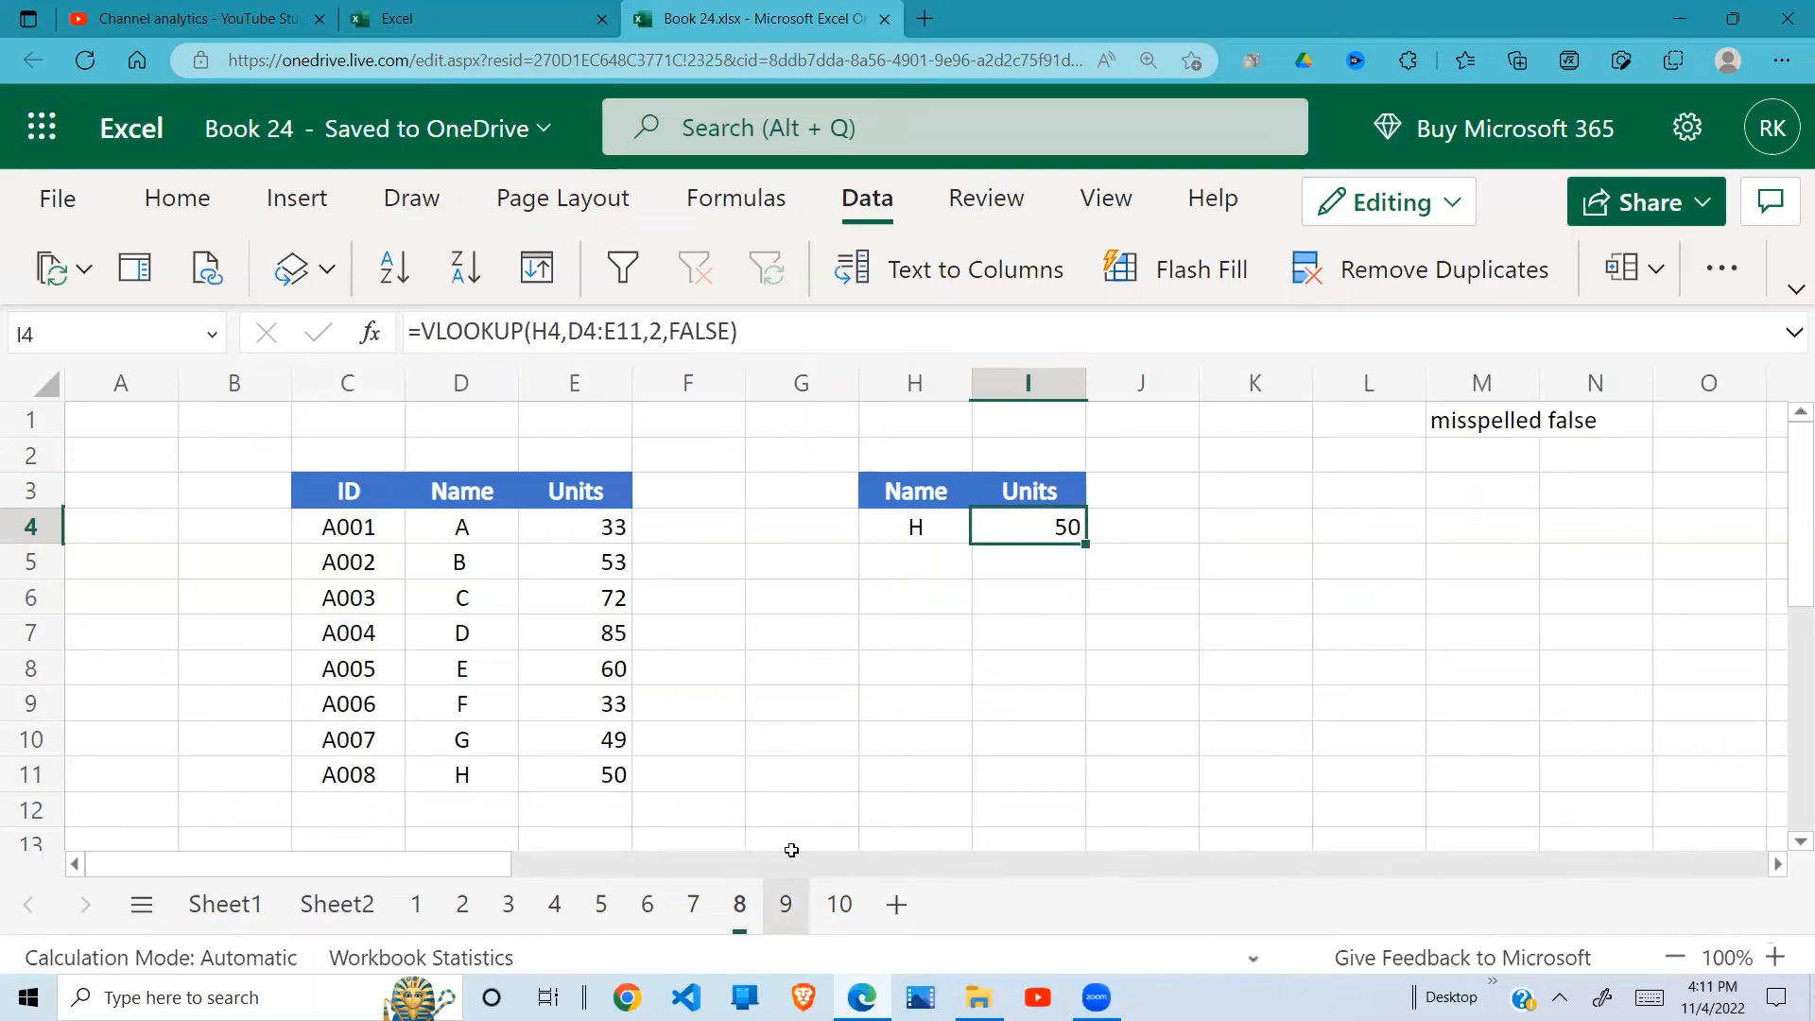
Step: Open sheet 9, enter =VLOOKUP(H3,D3:E9,2,0) in I3, and check the cell's formula
left_click(785, 904)
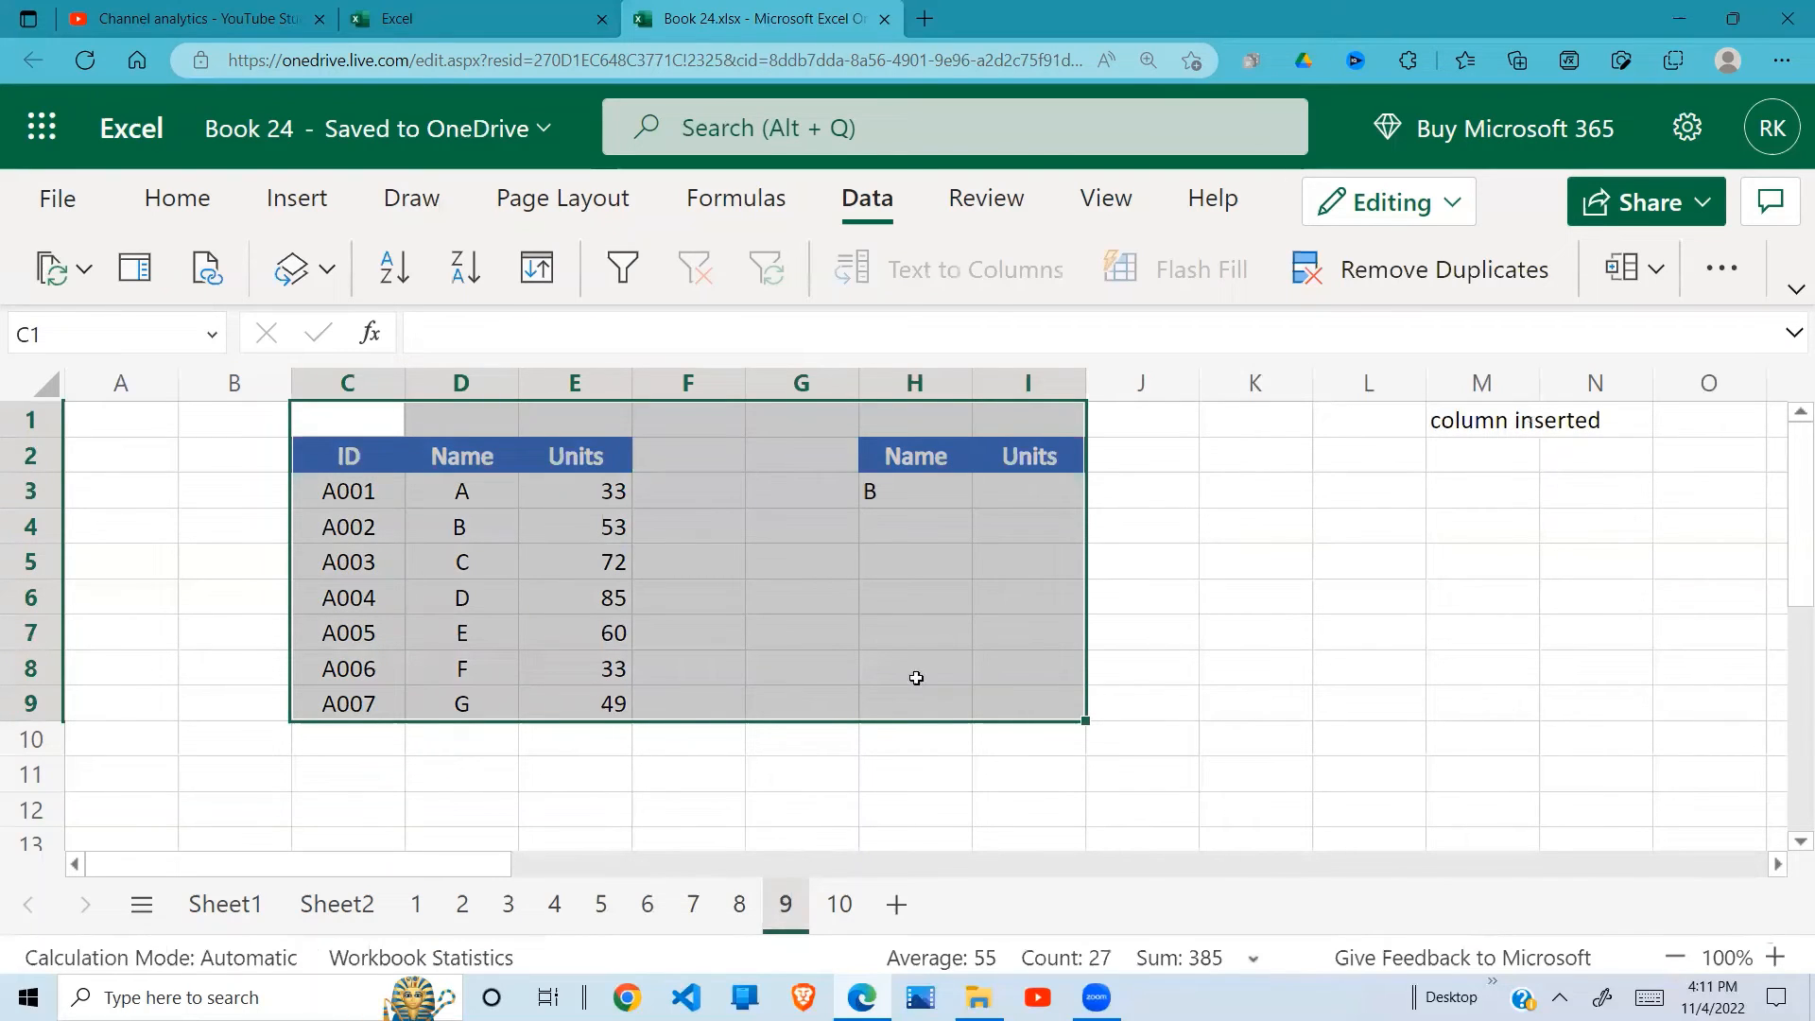
left_click(1033, 490)
type("=")
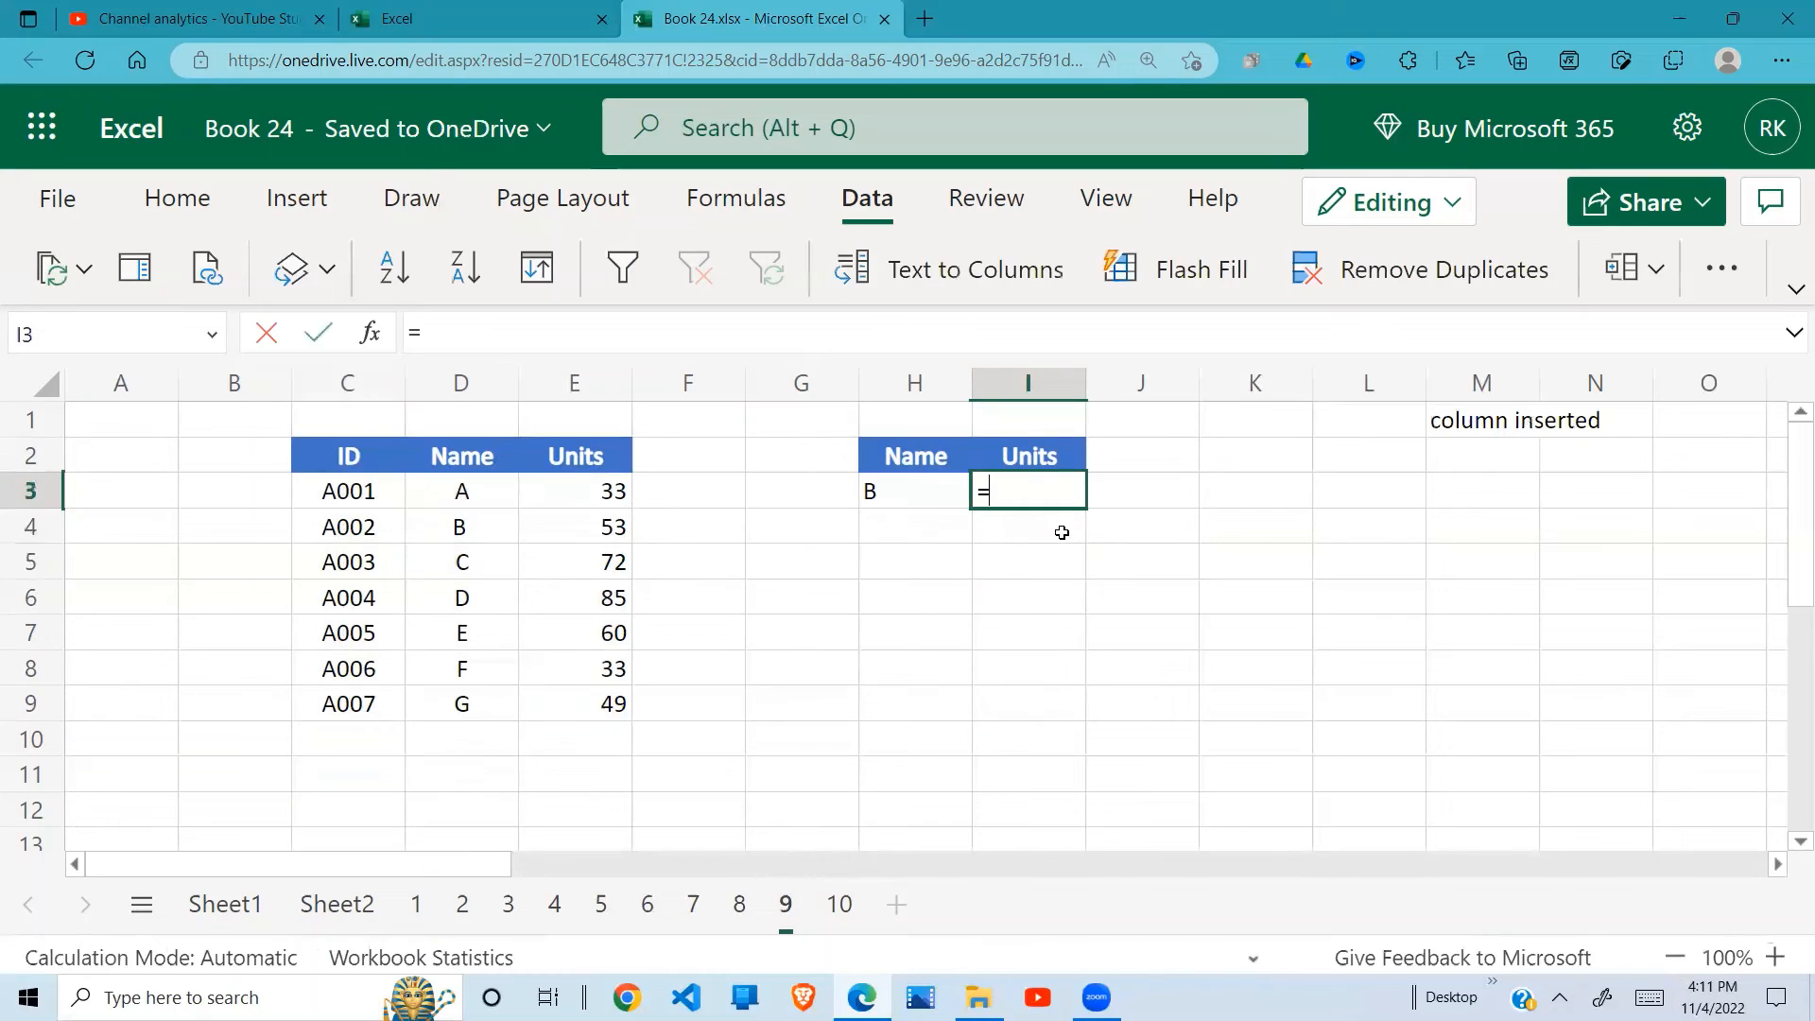
type("vlookup(")
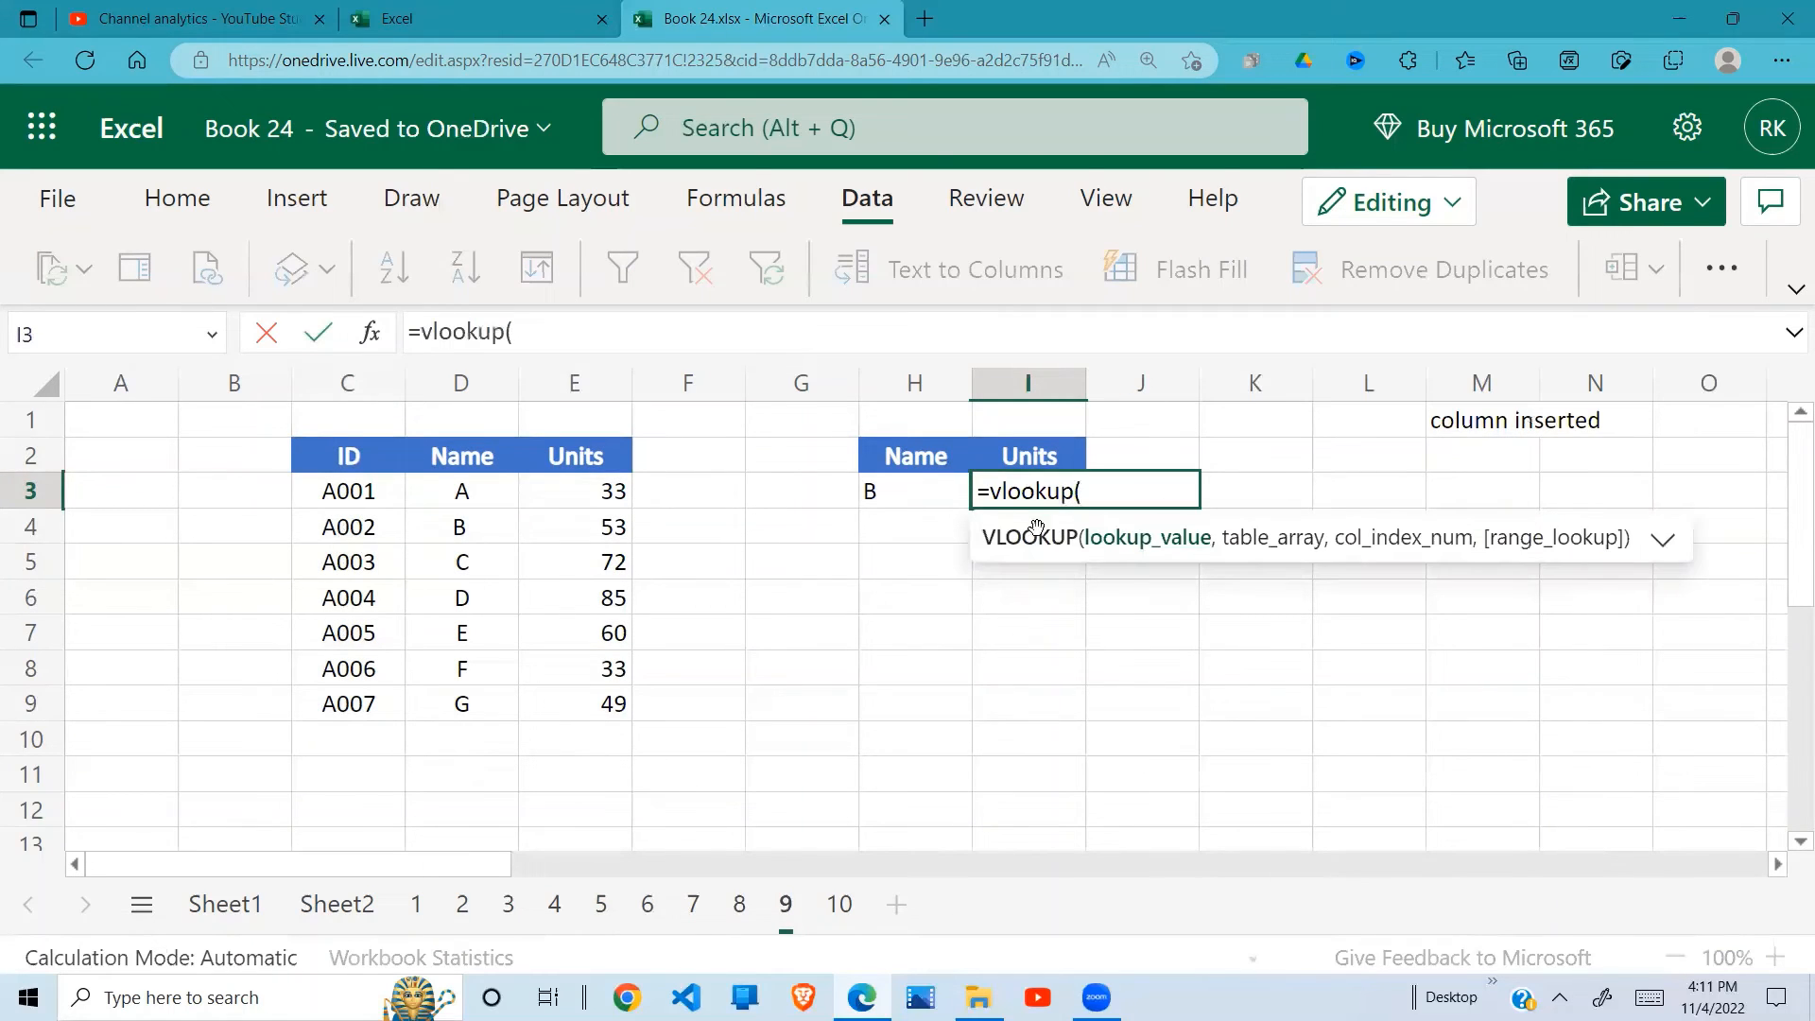
left_click(921, 492)
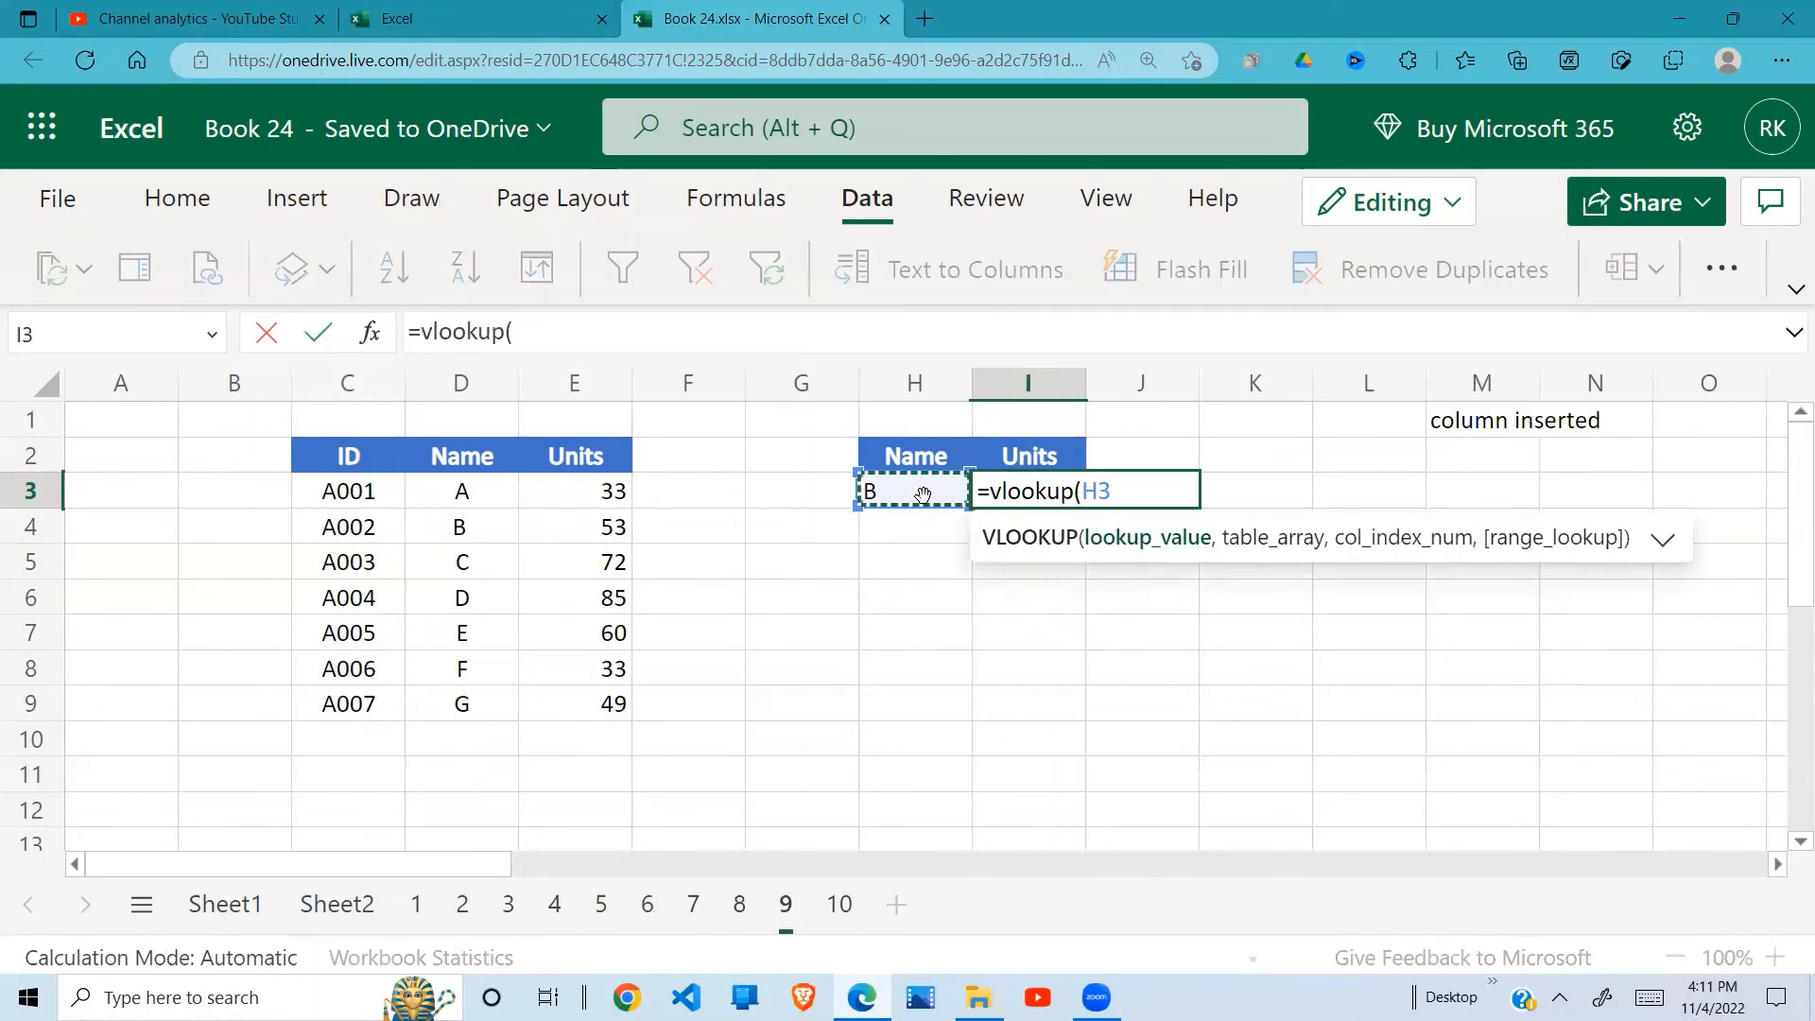
type(",")
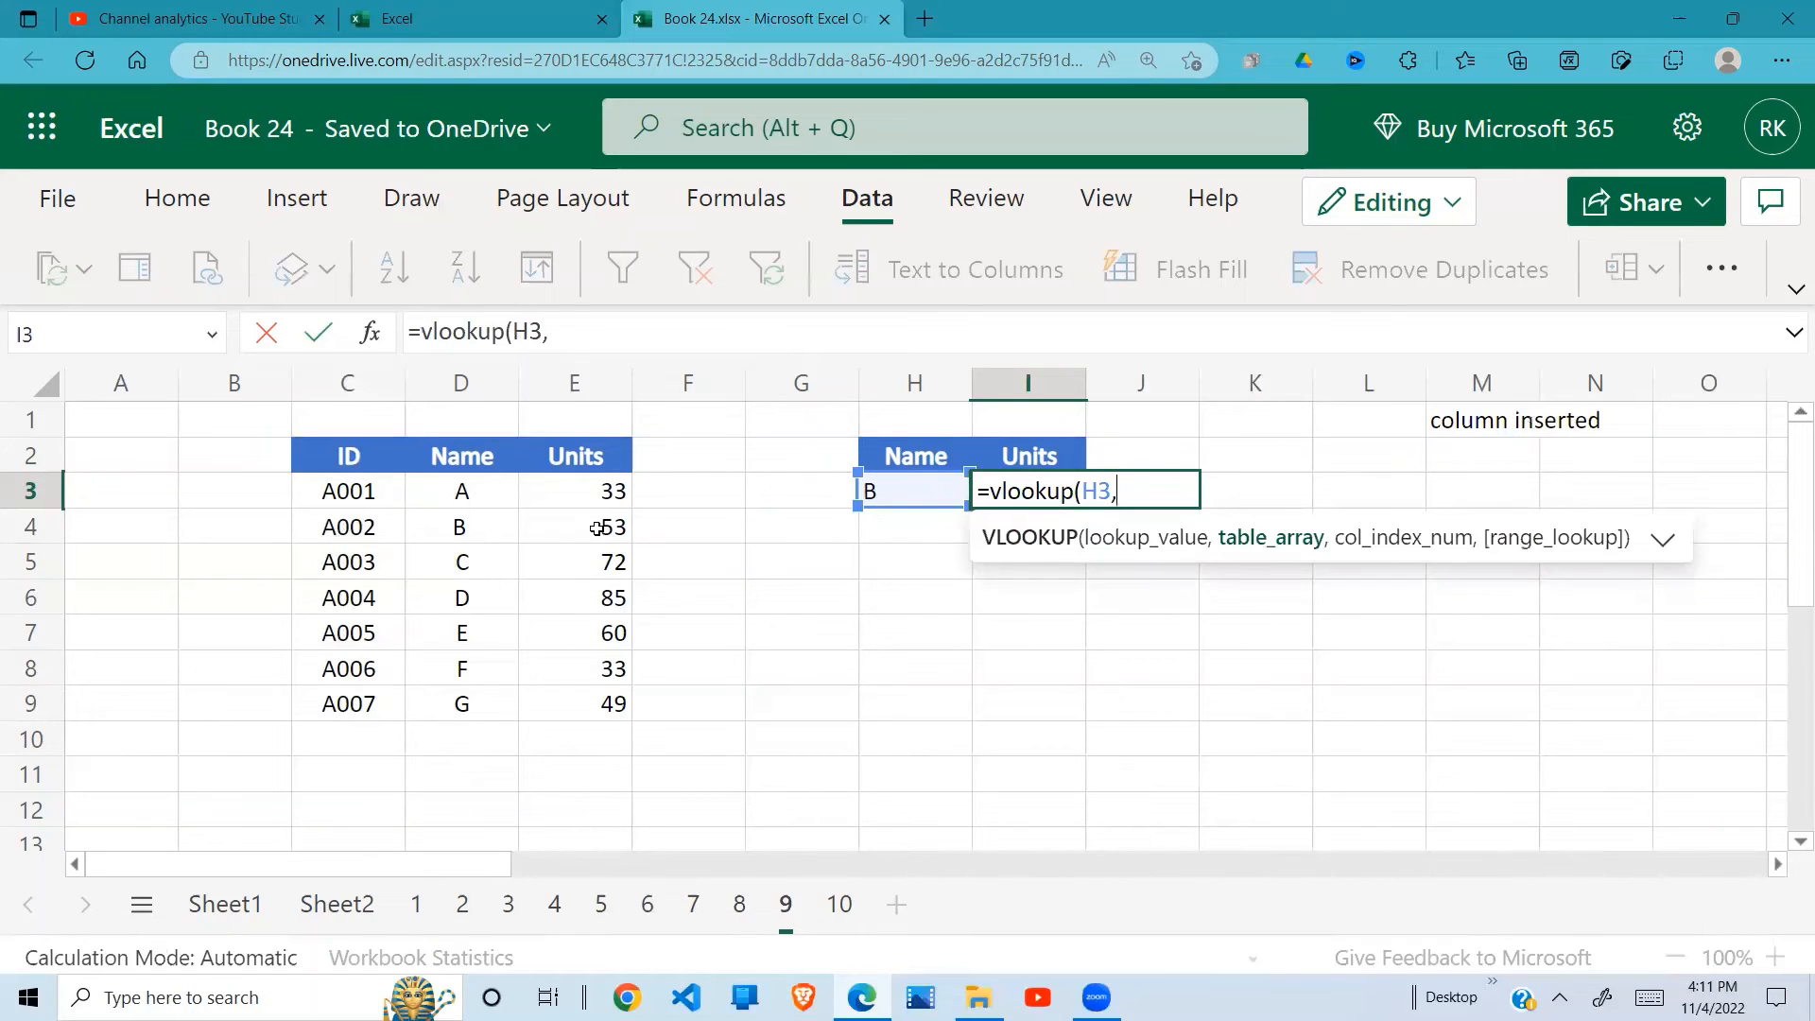
left_click_drag(463, 491, 570, 687)
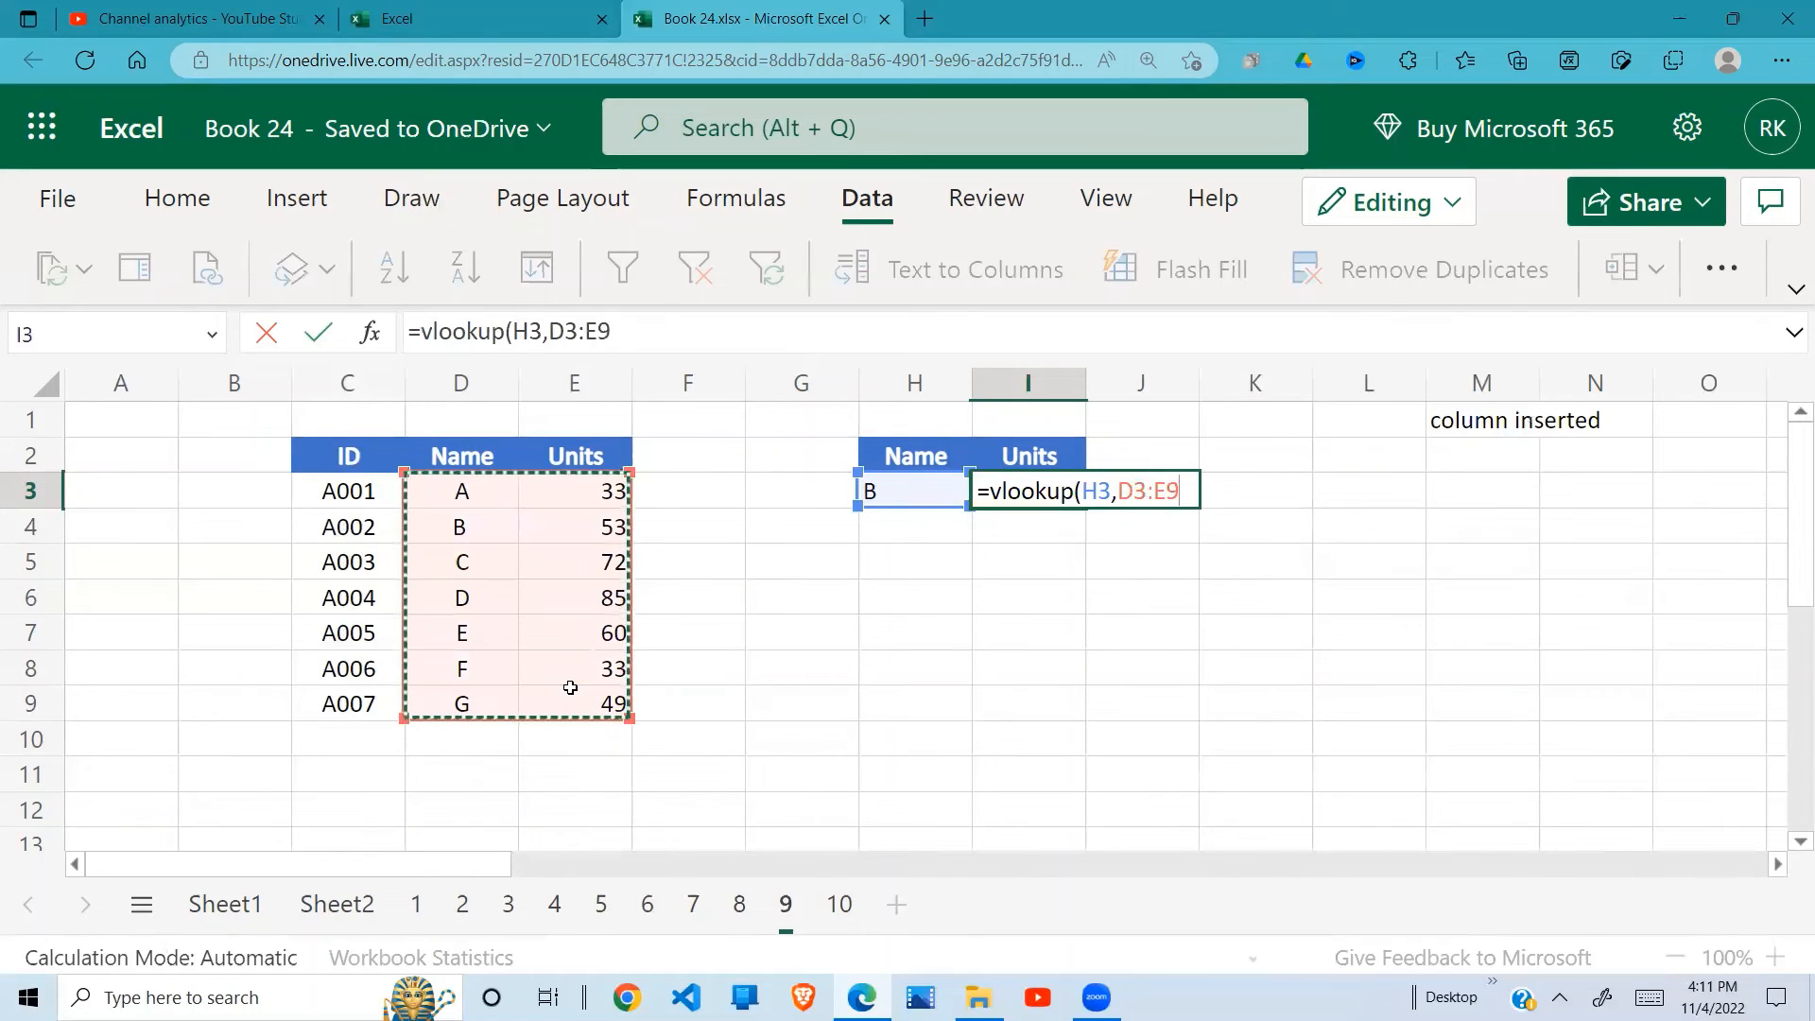
type(",2")
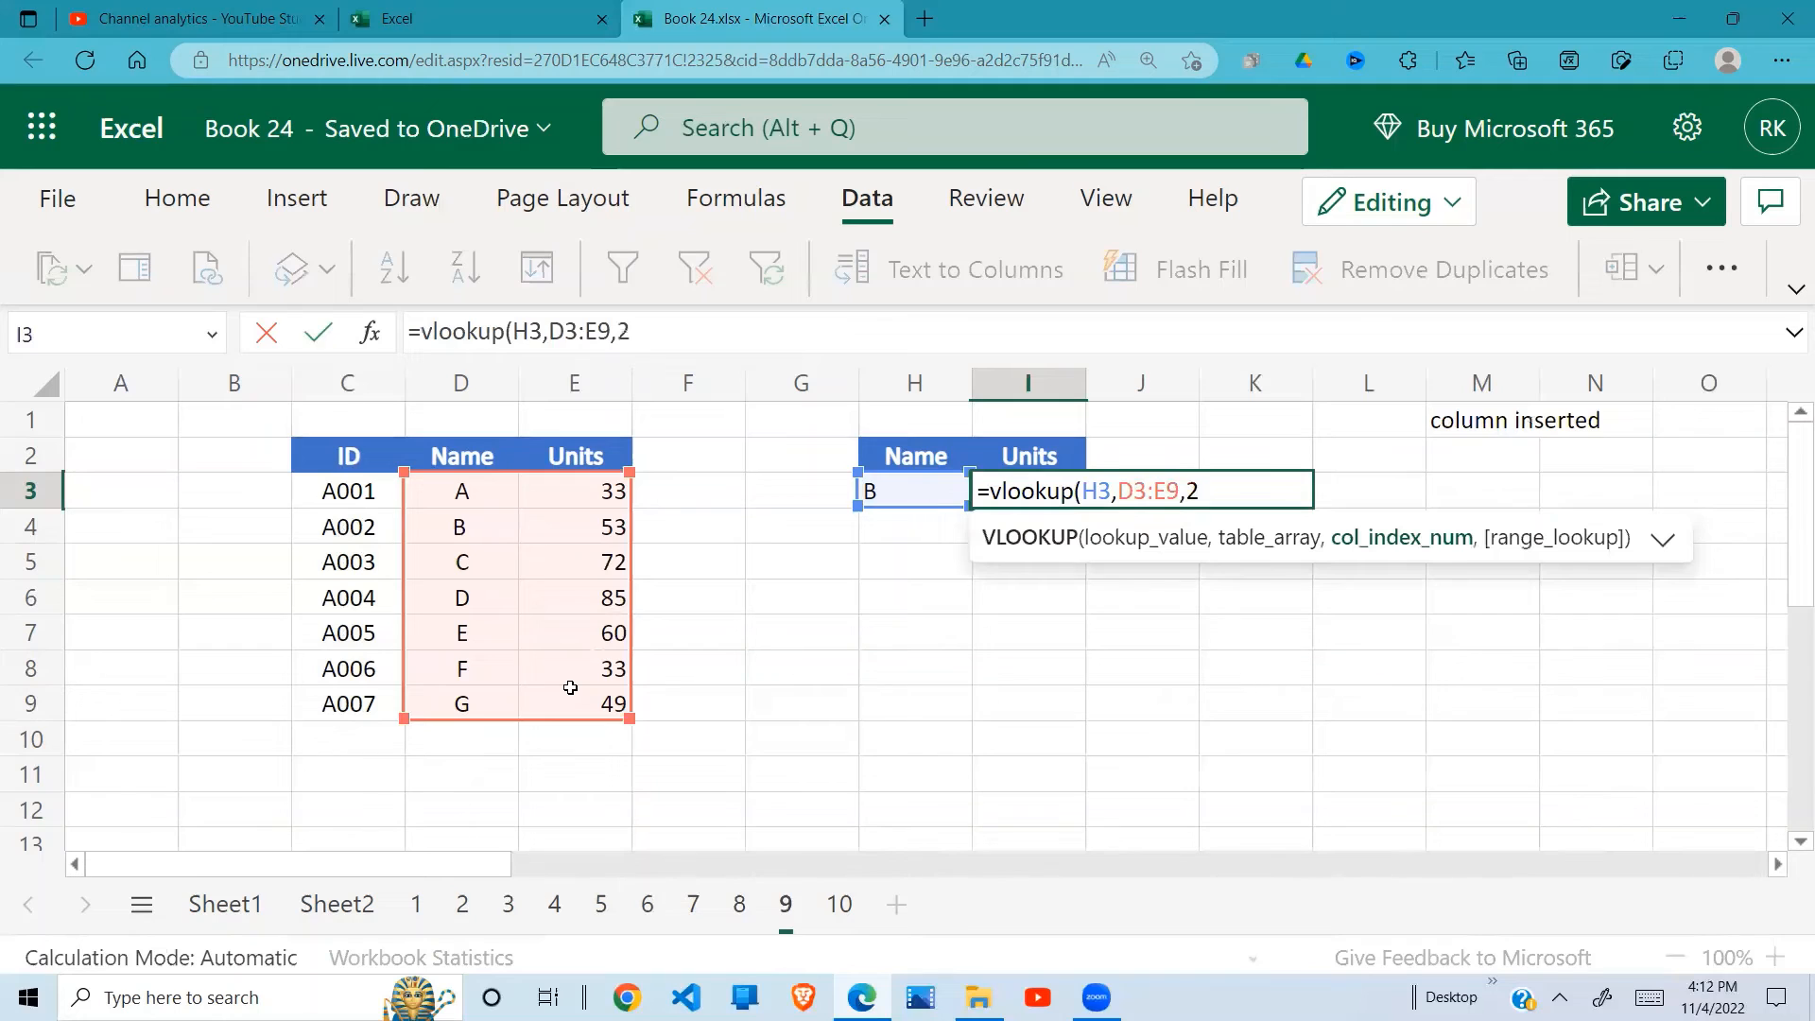
type(",0)")
key("Return")
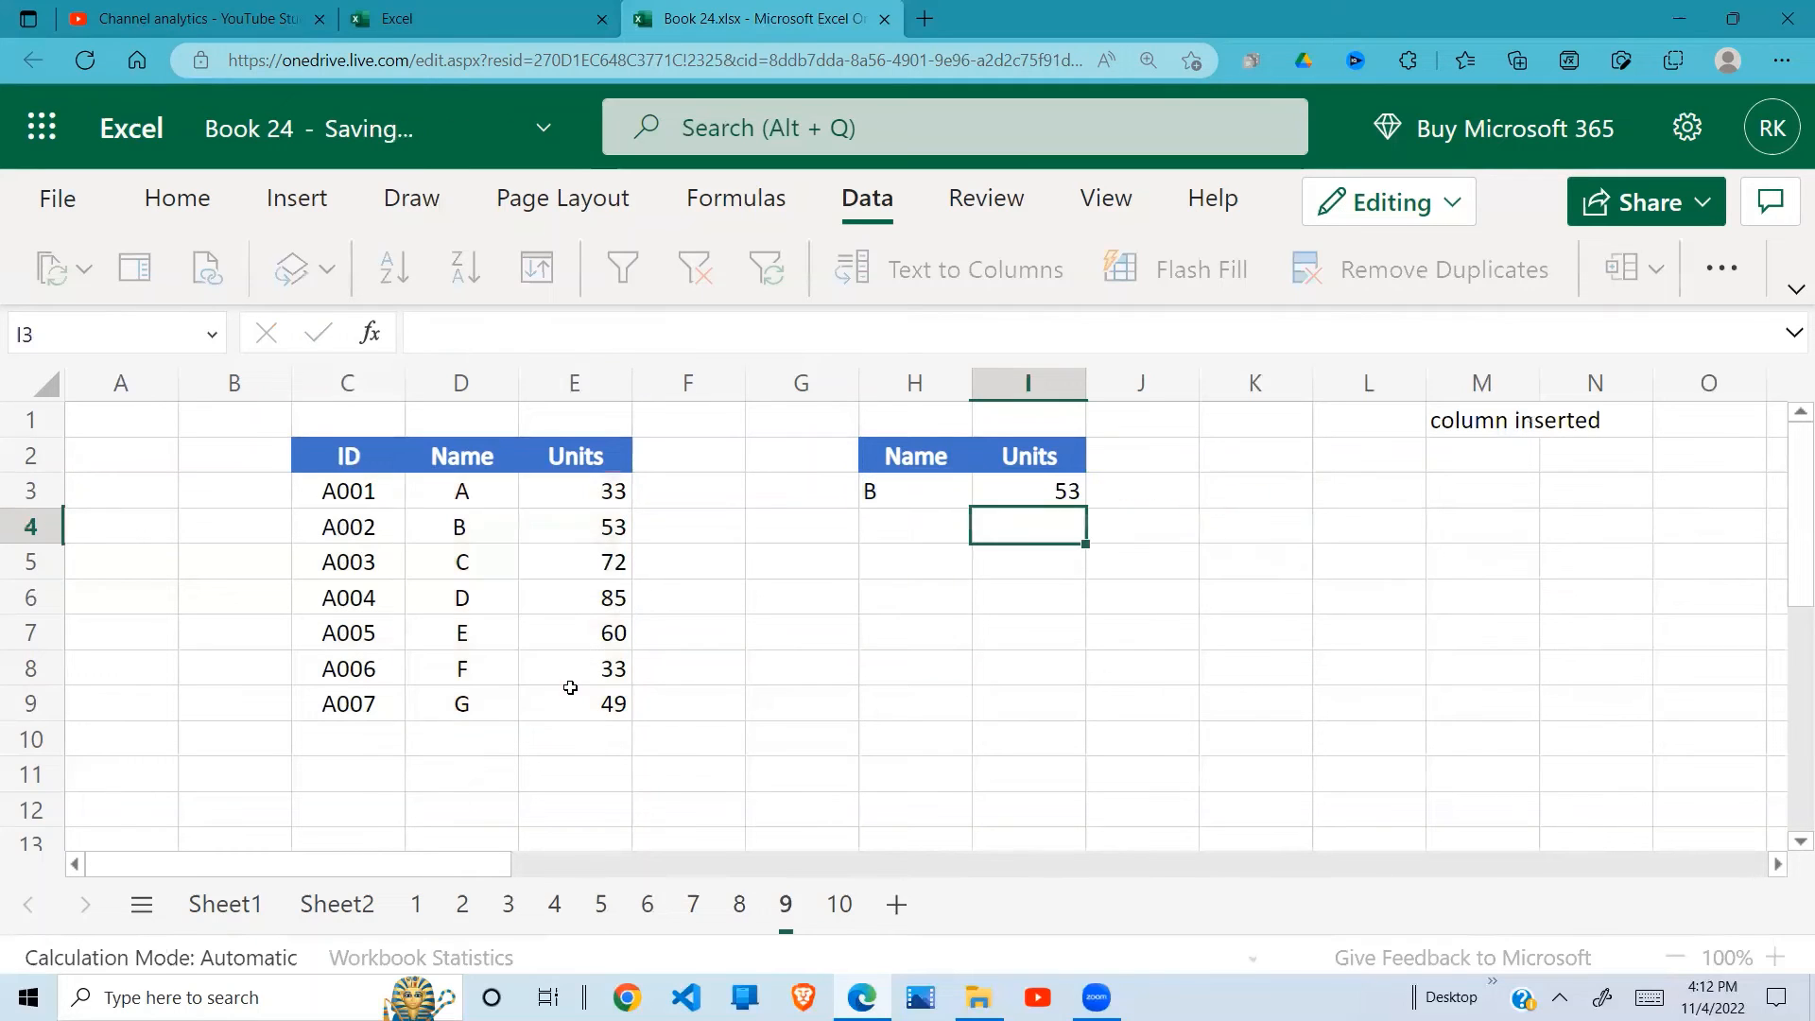
left_click(1060, 467)
left_click(1043, 487)
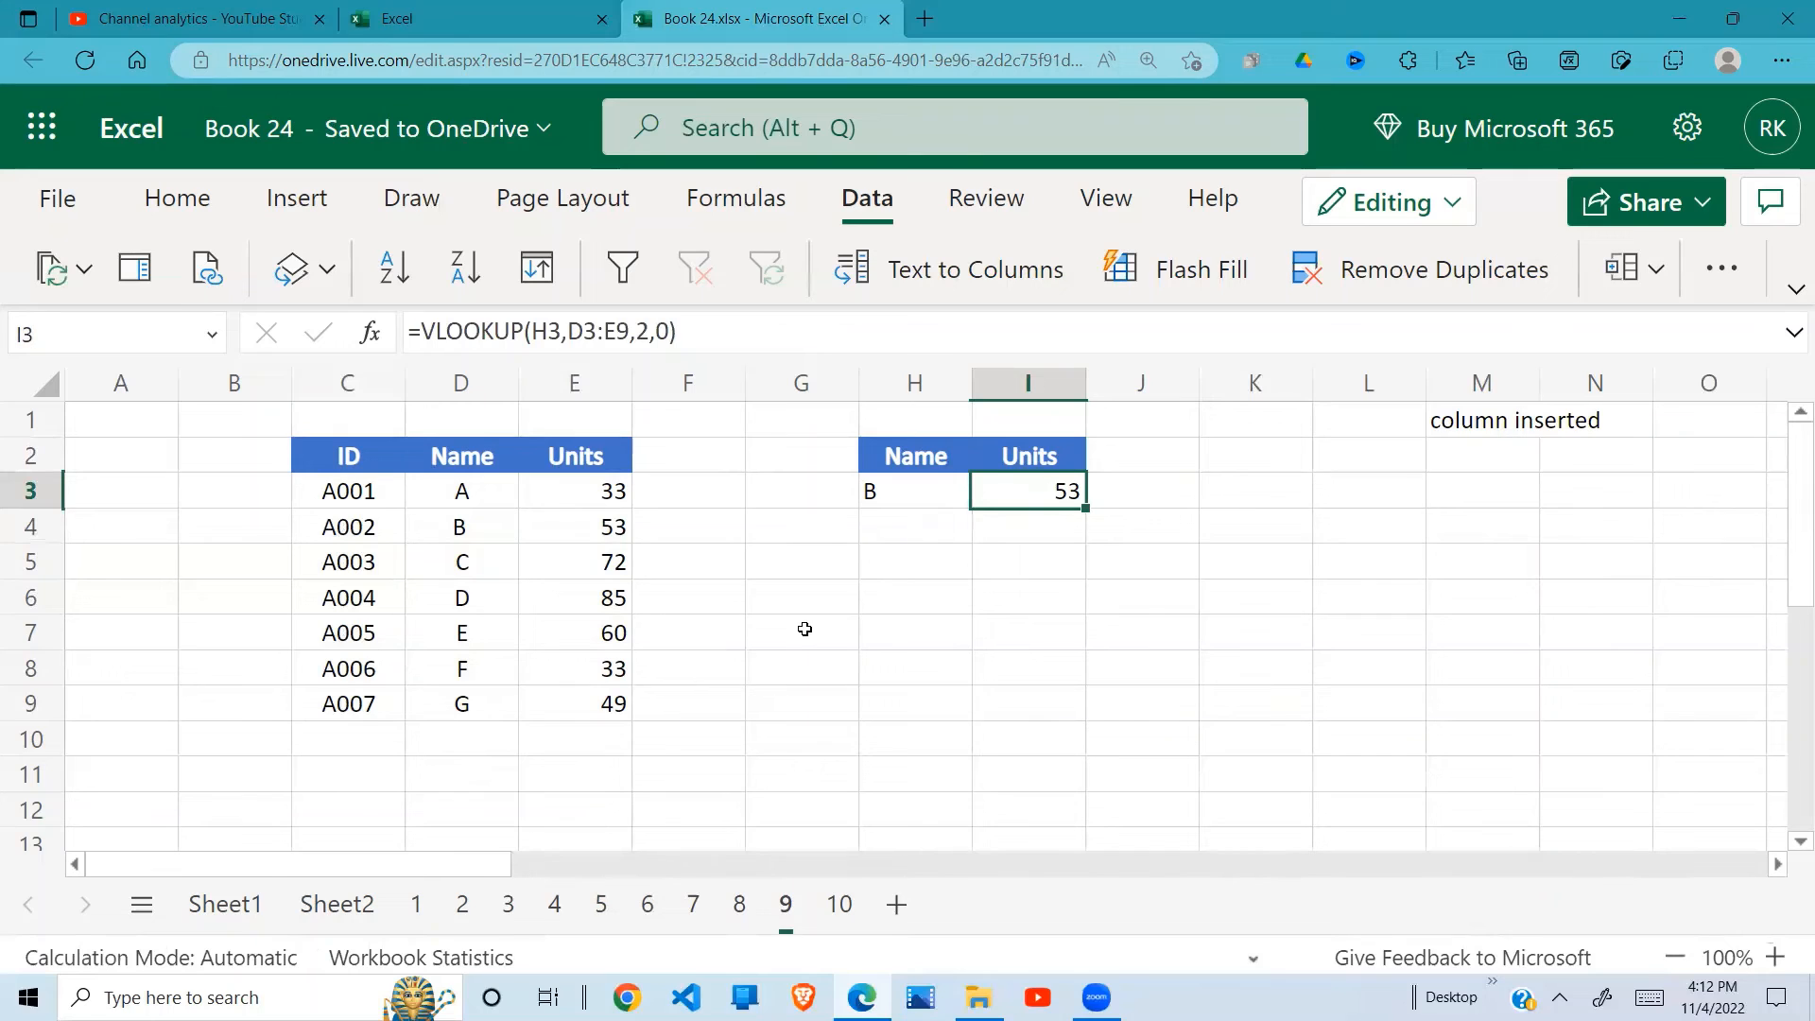
Step: Insert a blank column between the Name and Units columns of the data table
left_click(553, 384)
right_click(553, 383)
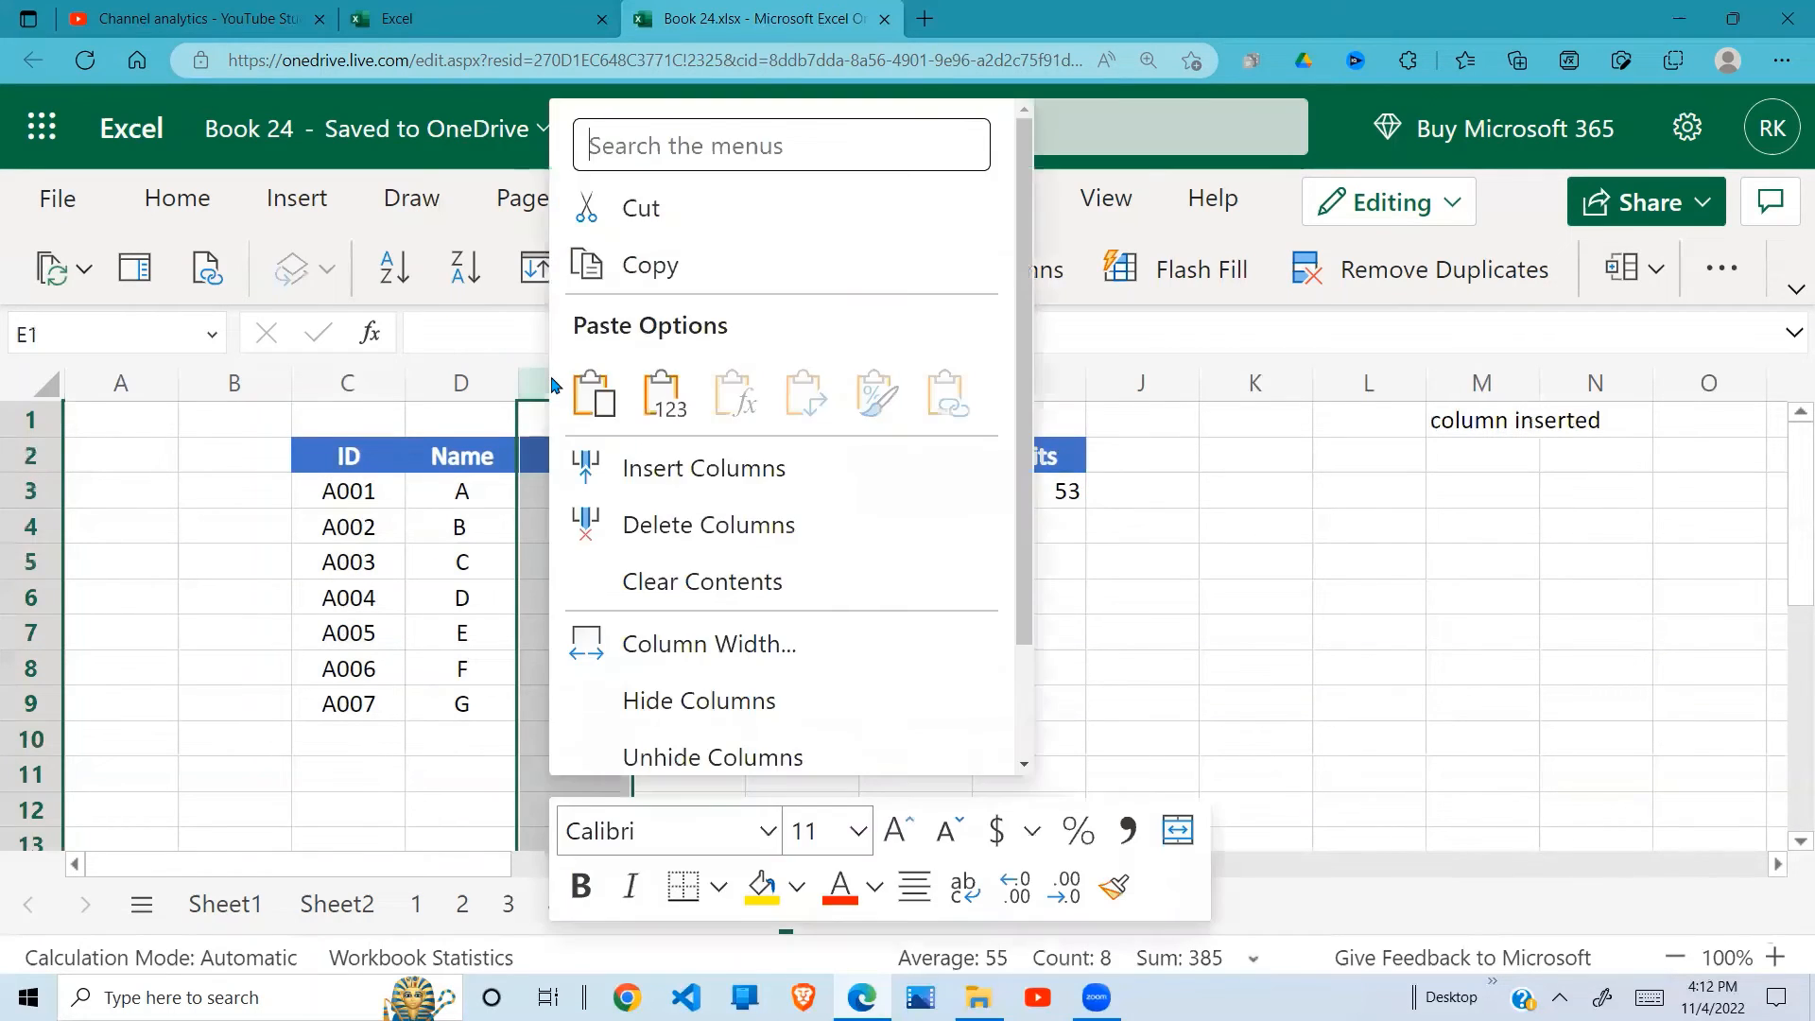
left_click(632, 472)
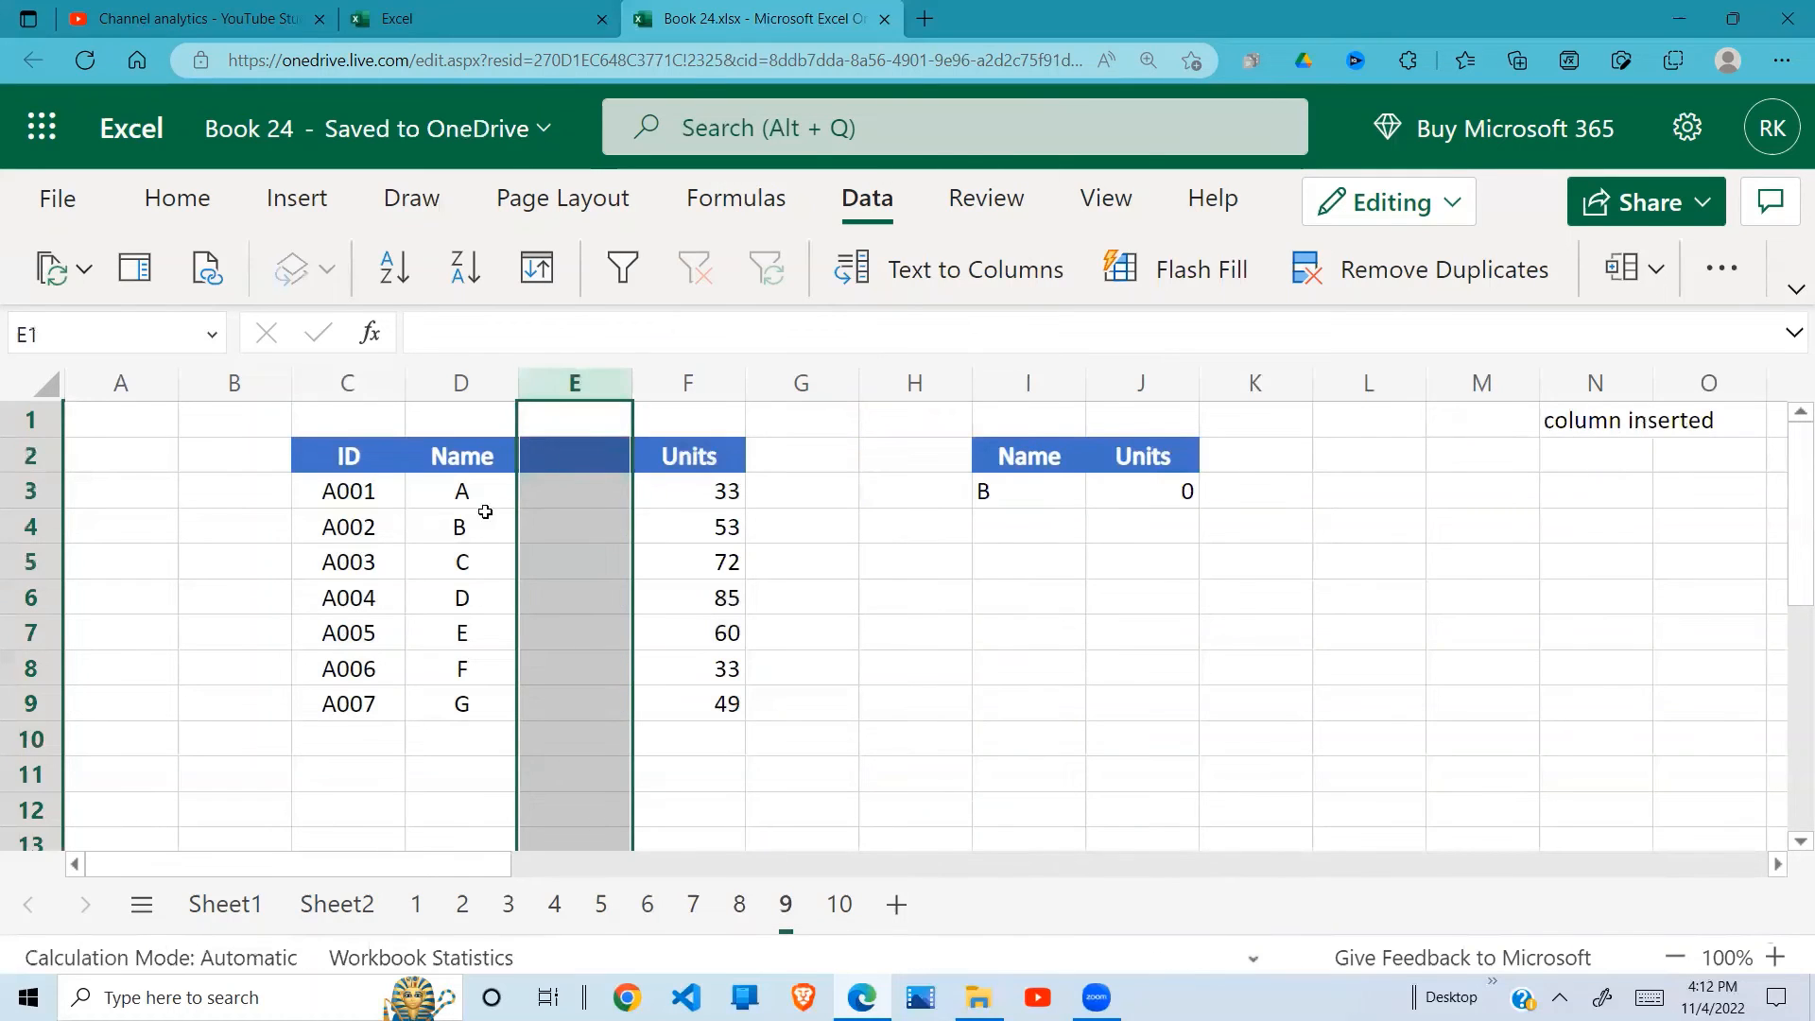
Step: Examine the source columns, the lookup value in I3 and the arguments of the VLOOKUP formula in J3
left_click(463, 477)
left_click(697, 463)
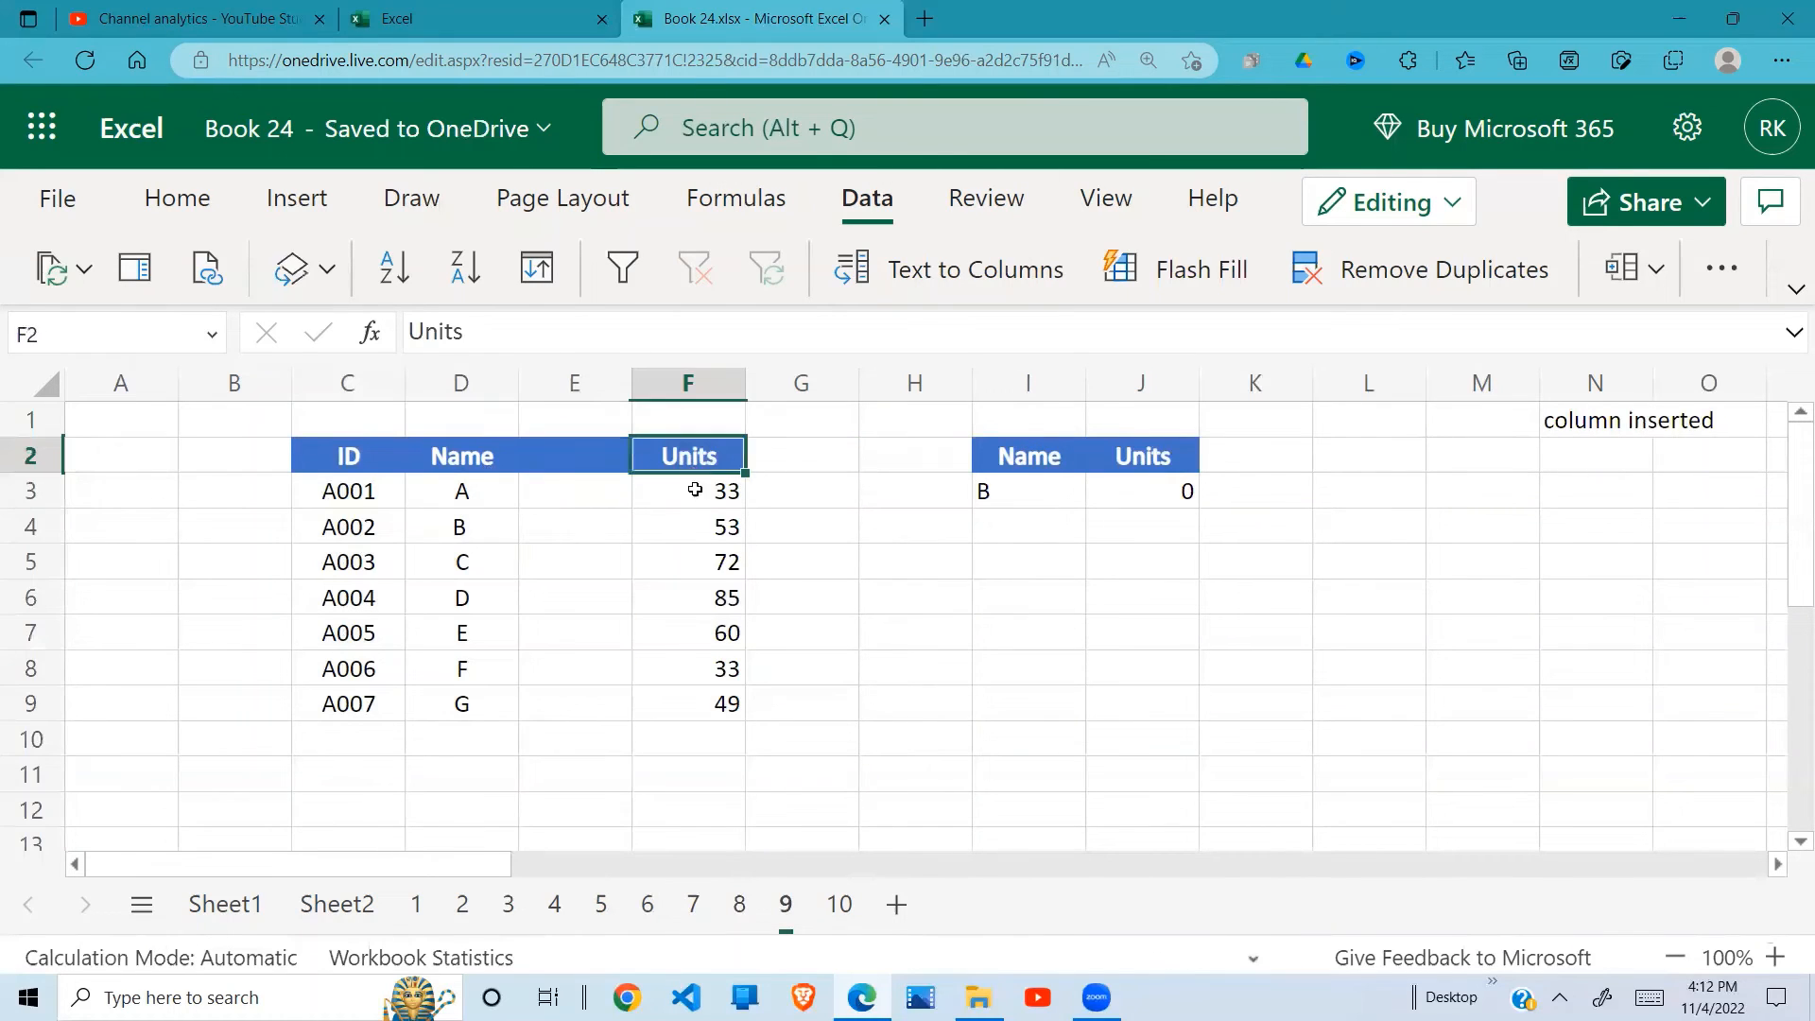
left_click(1044, 492)
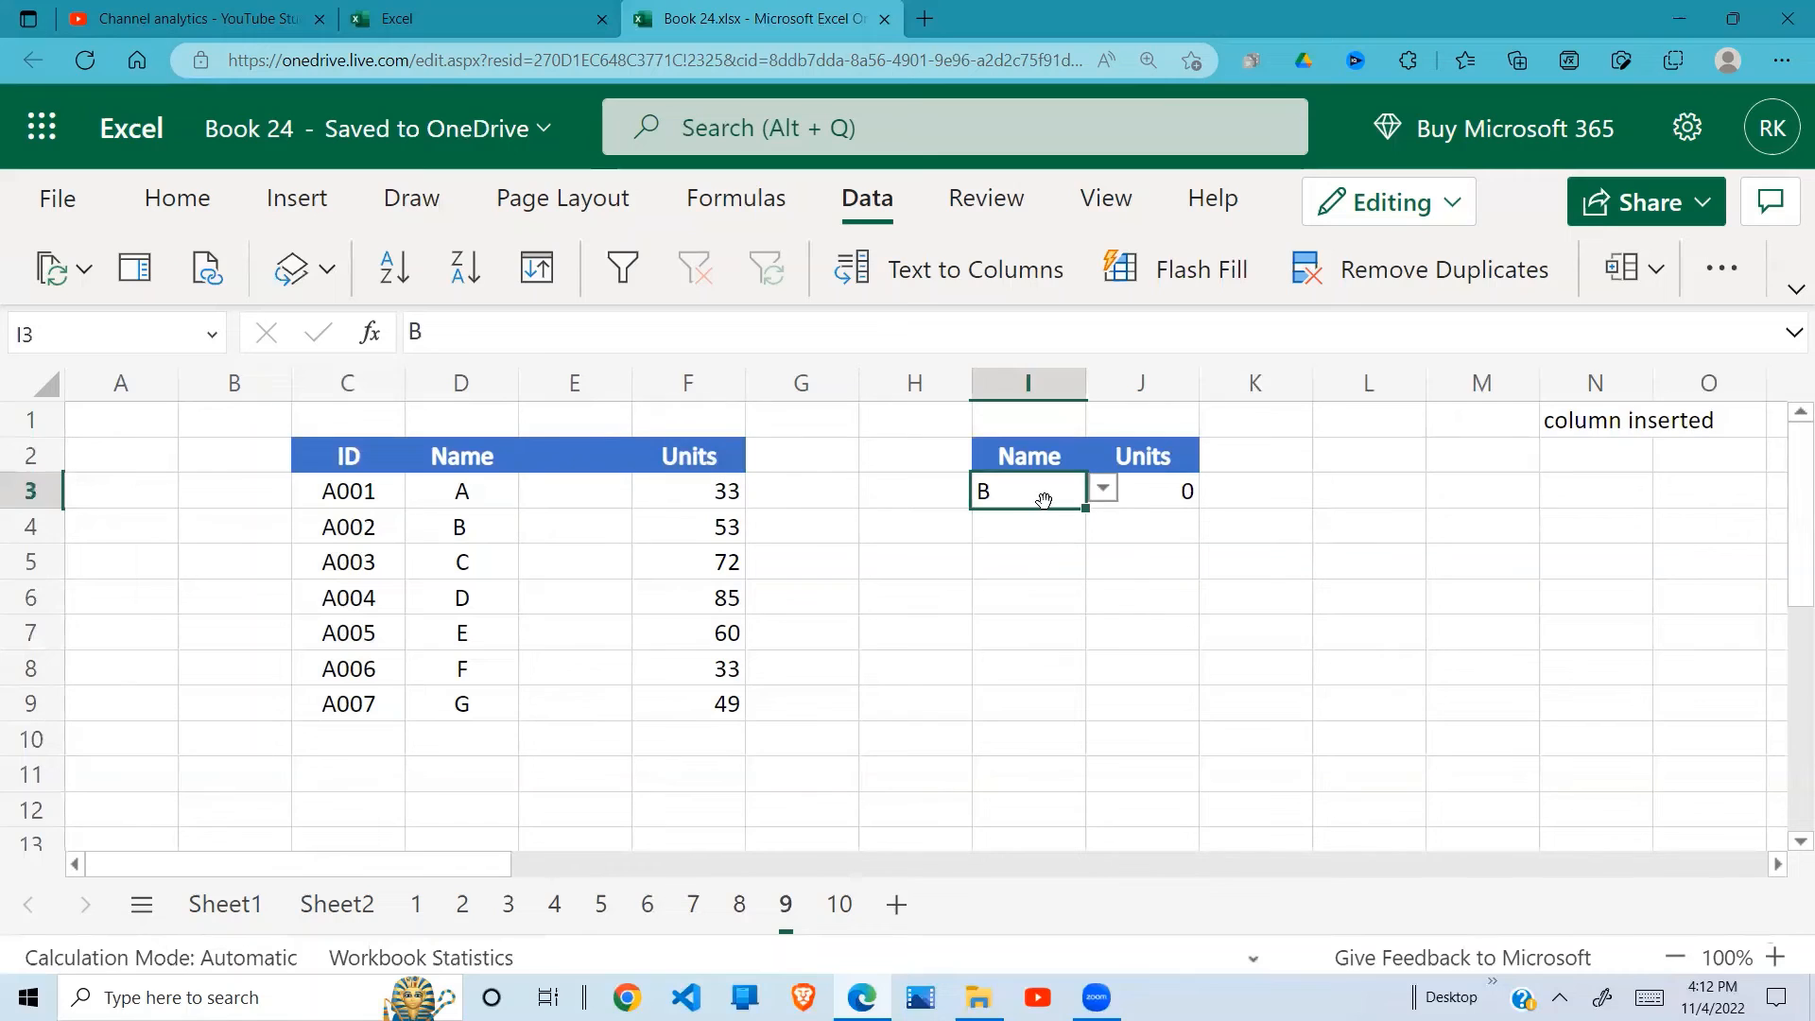
left_click(1151, 494)
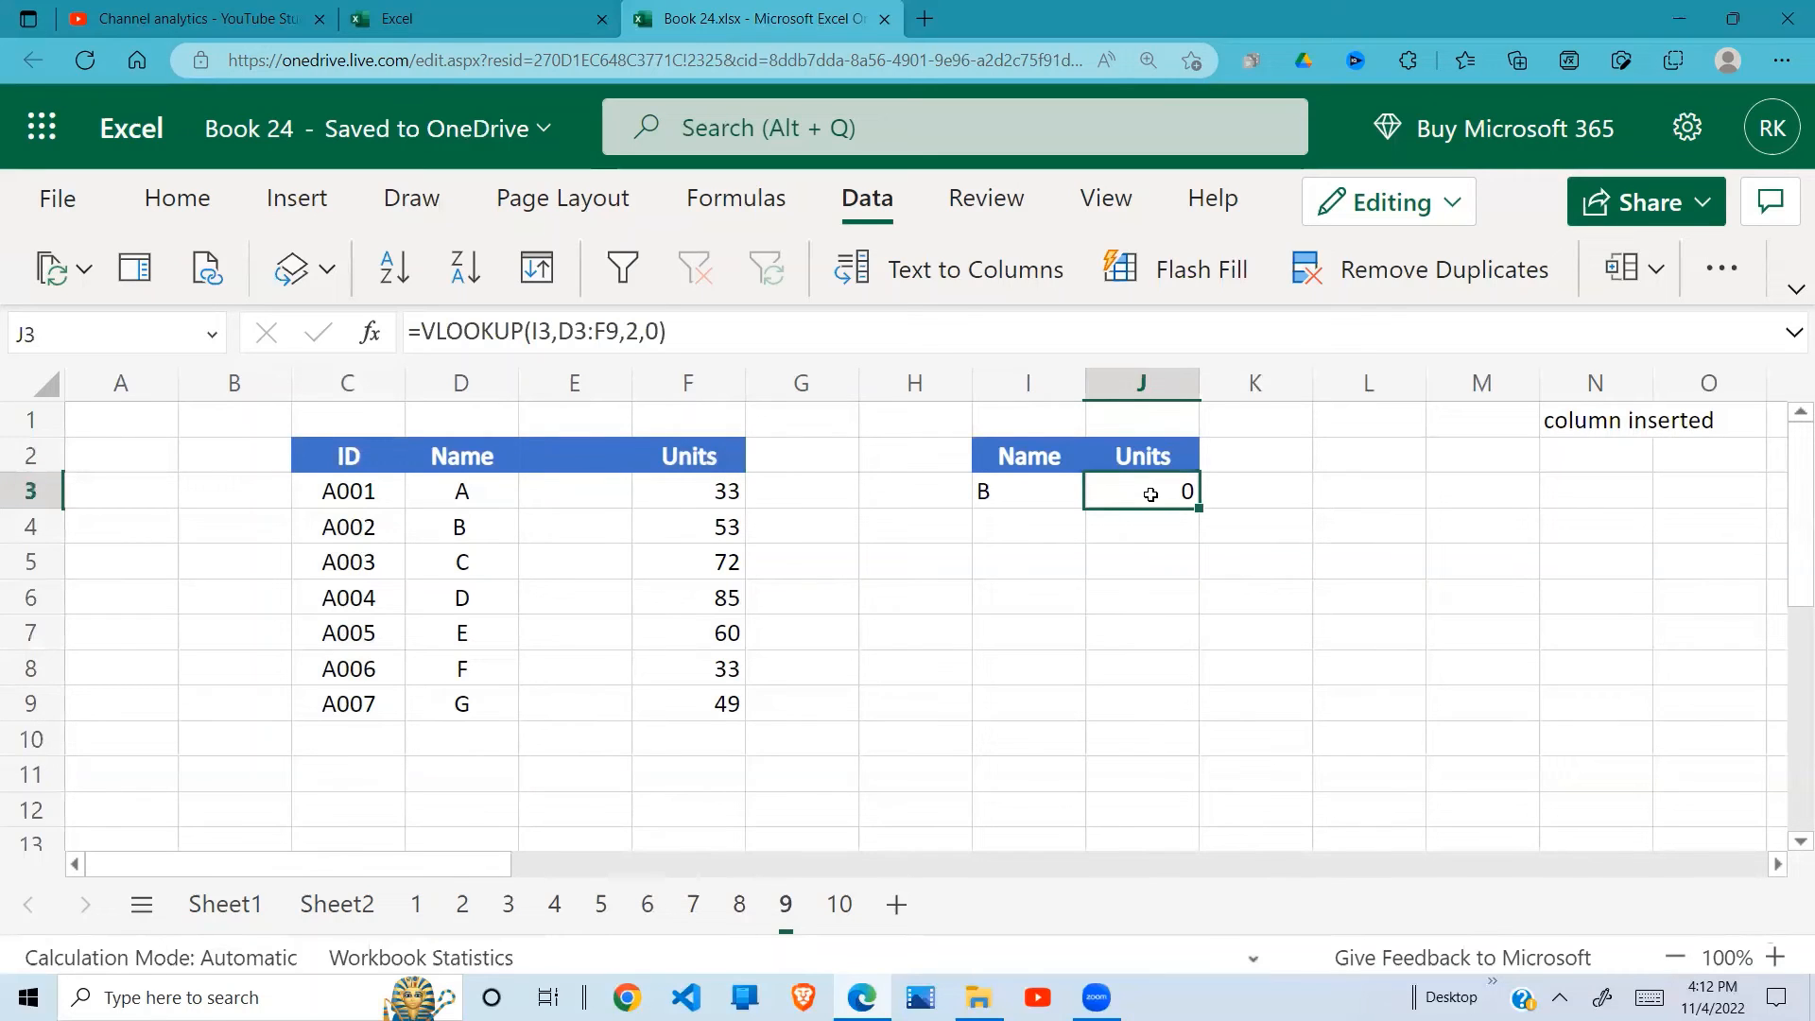
left_click(1030, 487)
left_click(1183, 512)
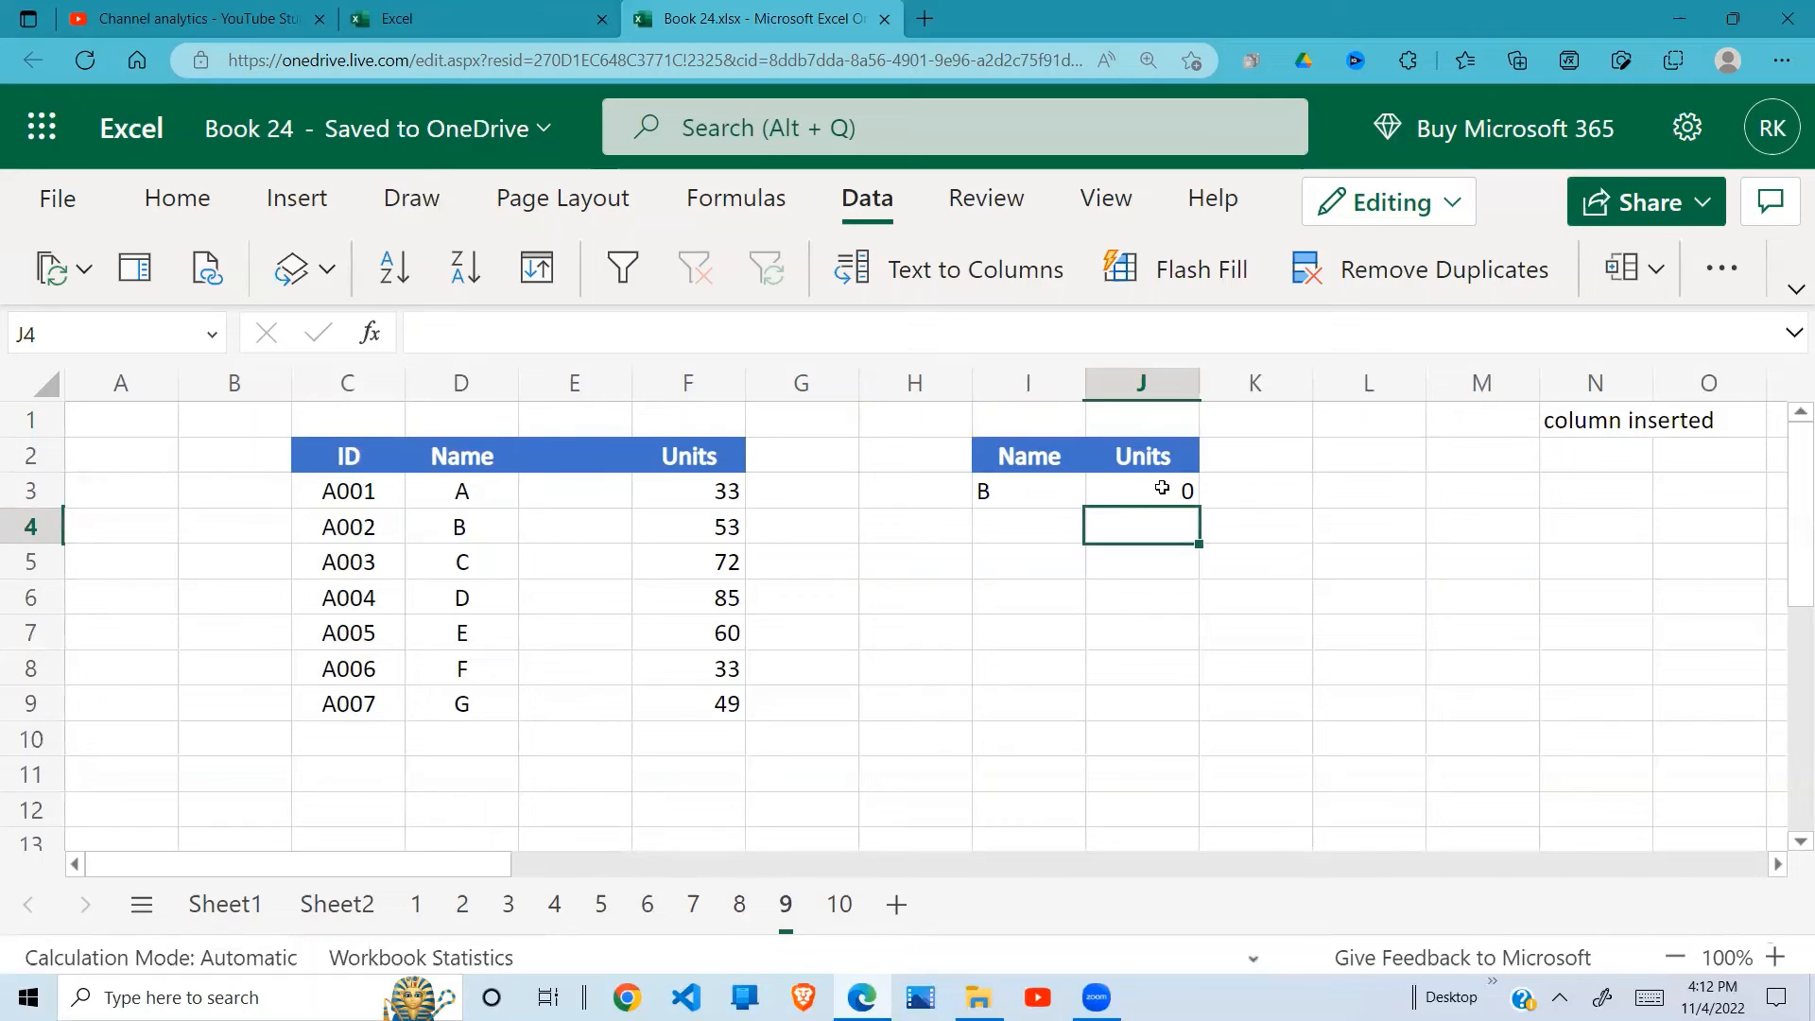
left_click(1161, 487)
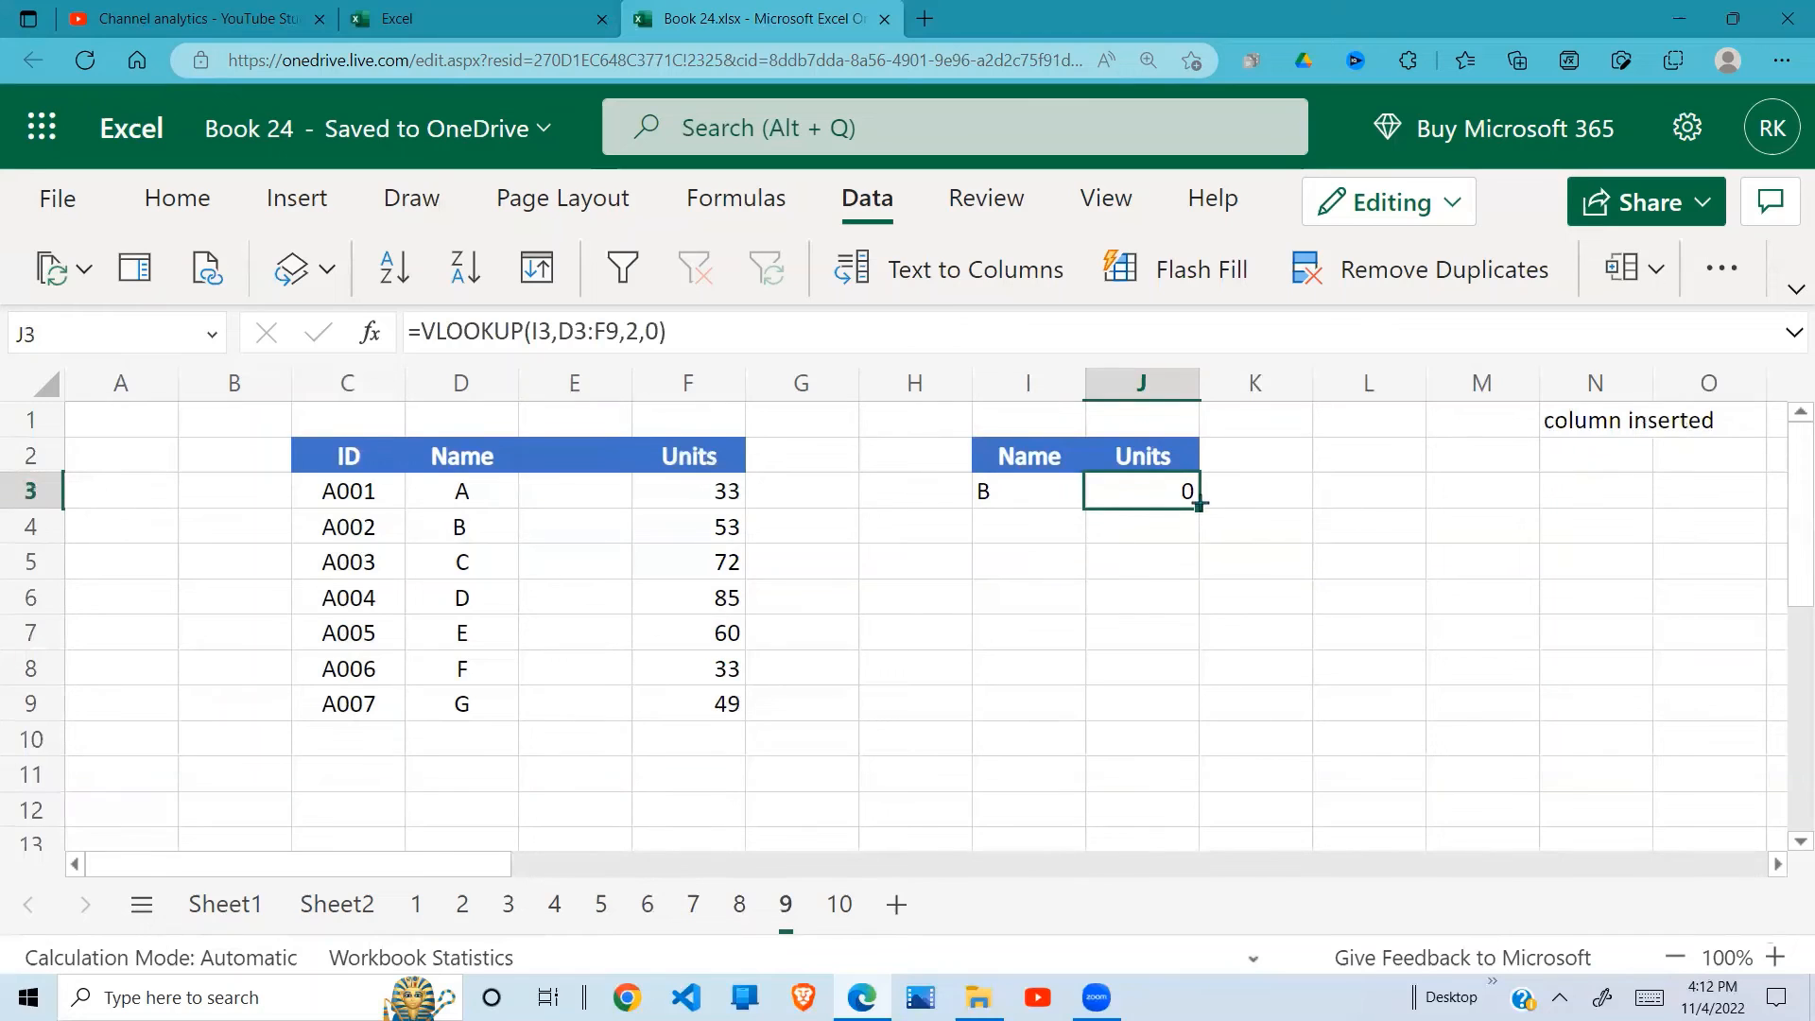
double_click(1161, 492)
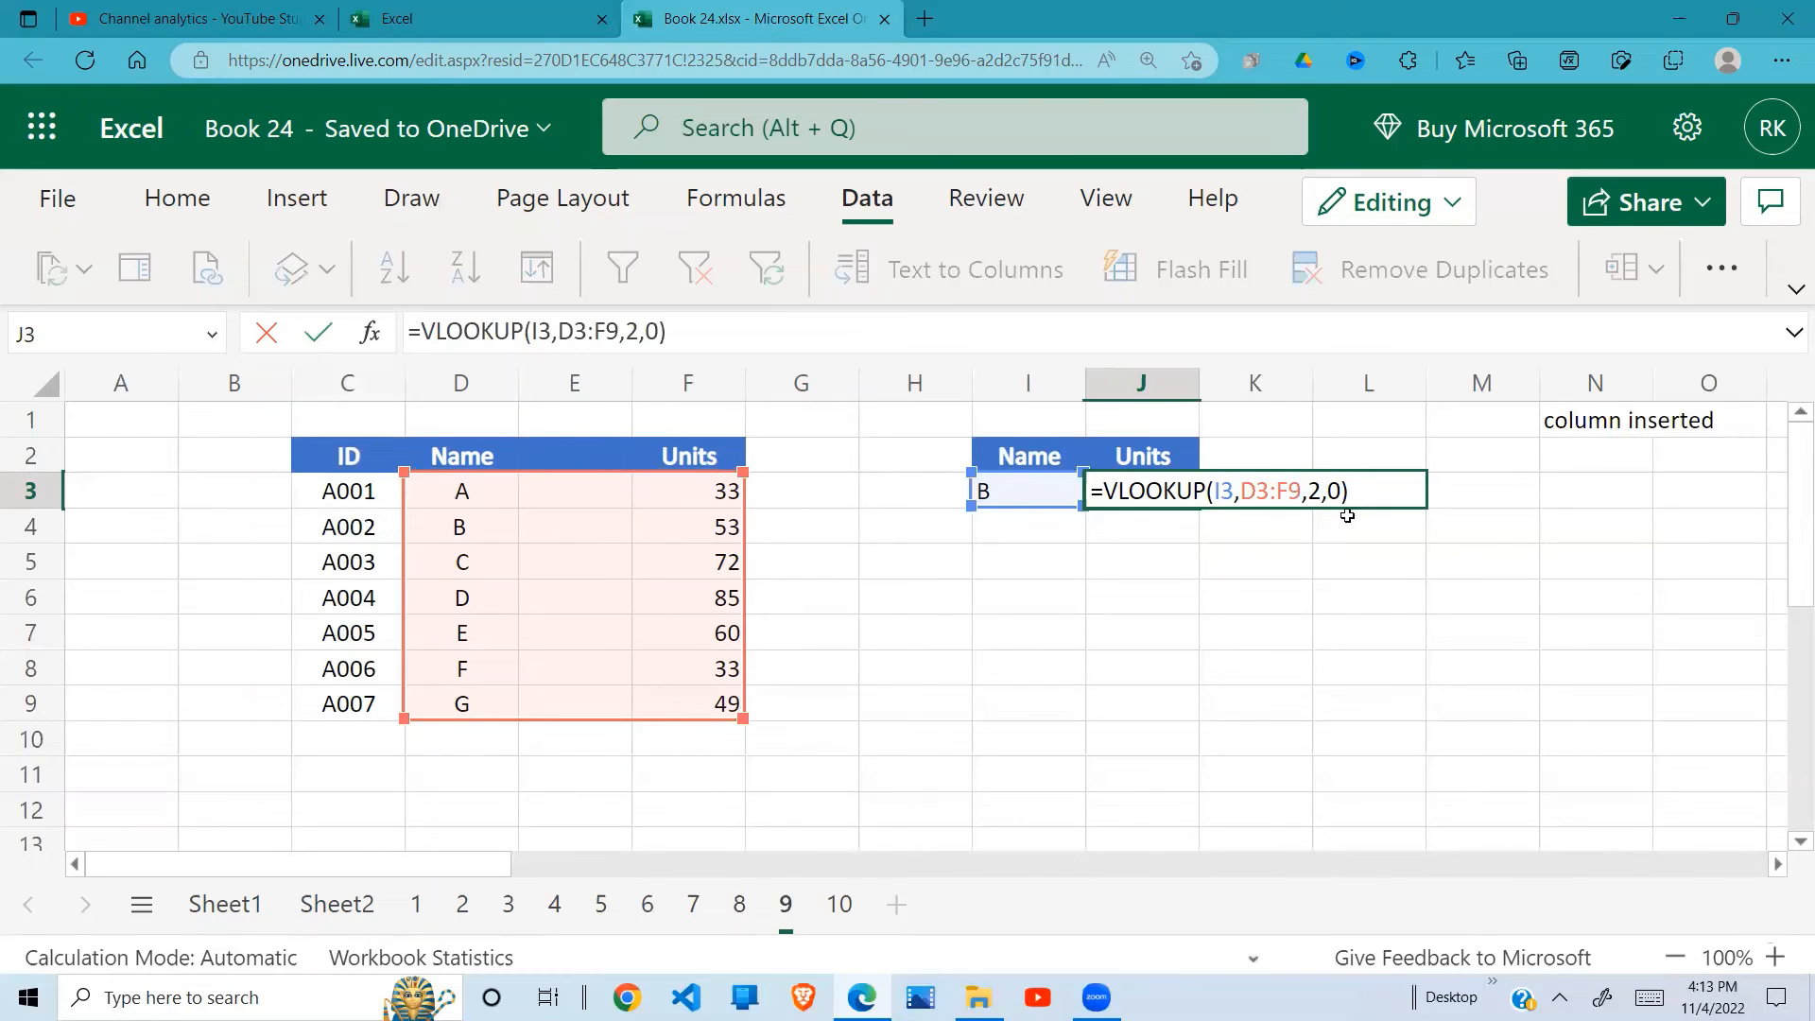
key("Return")
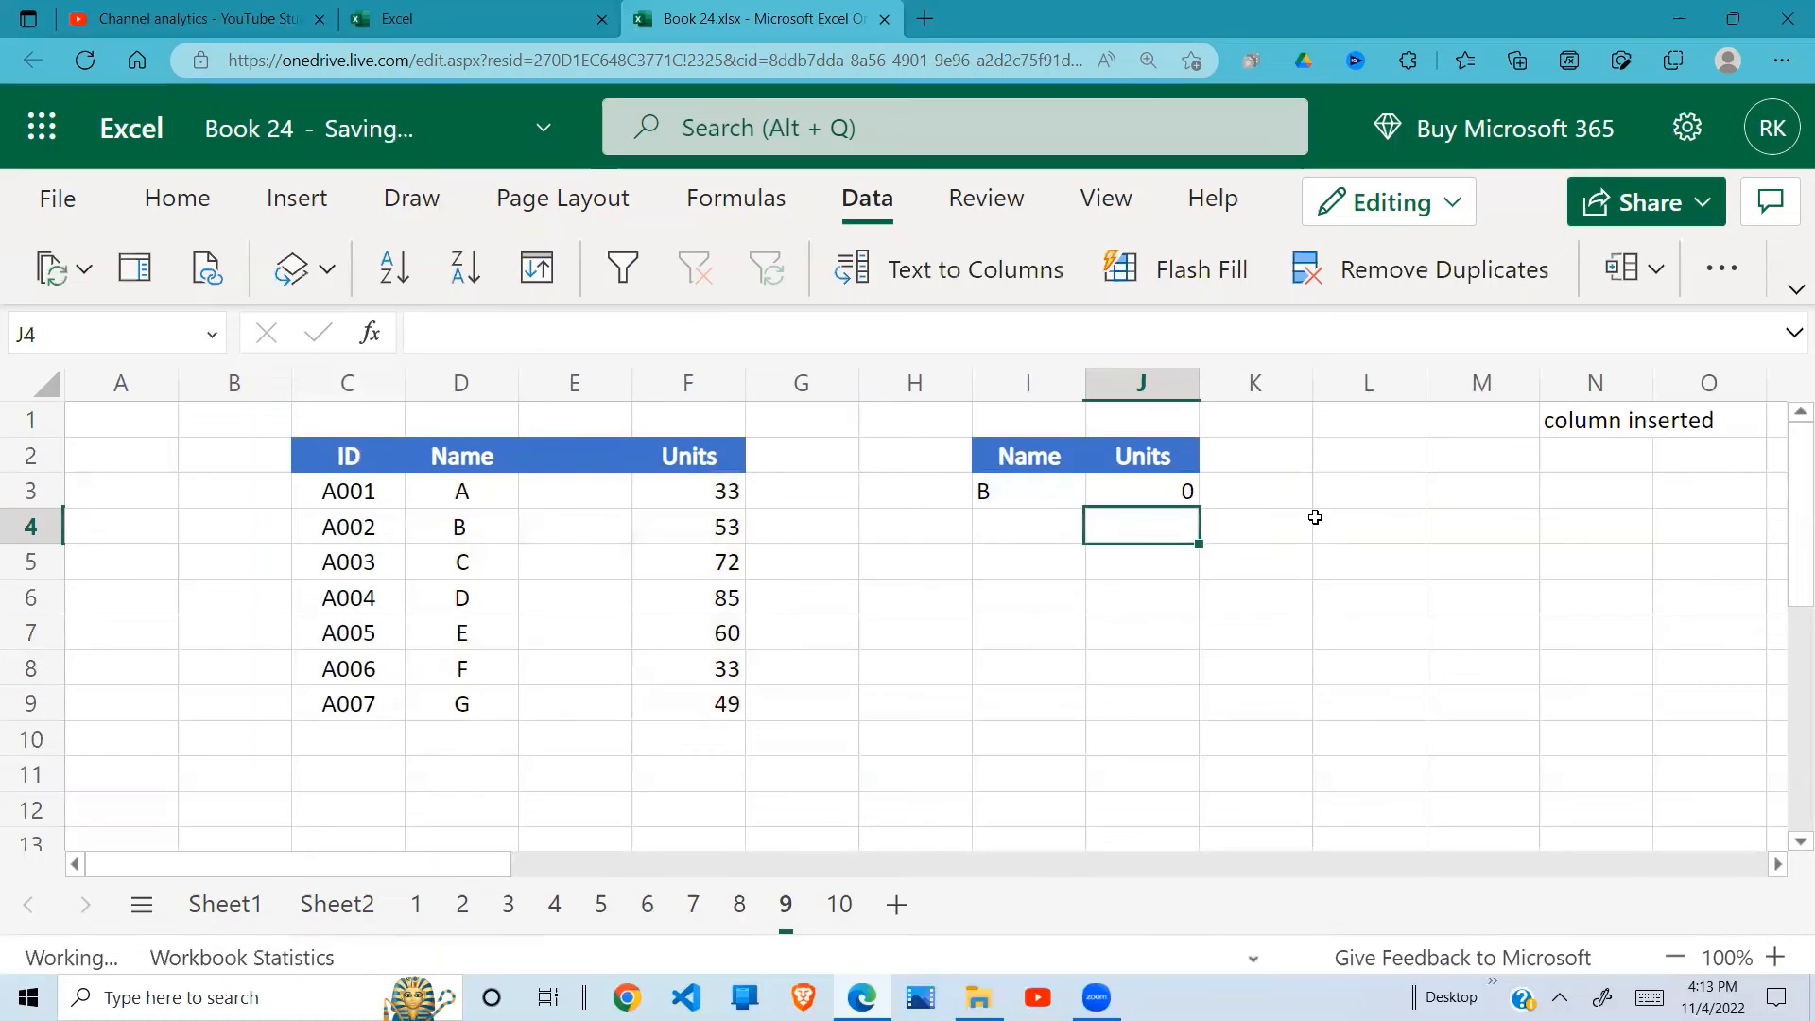
left_click(1168, 489)
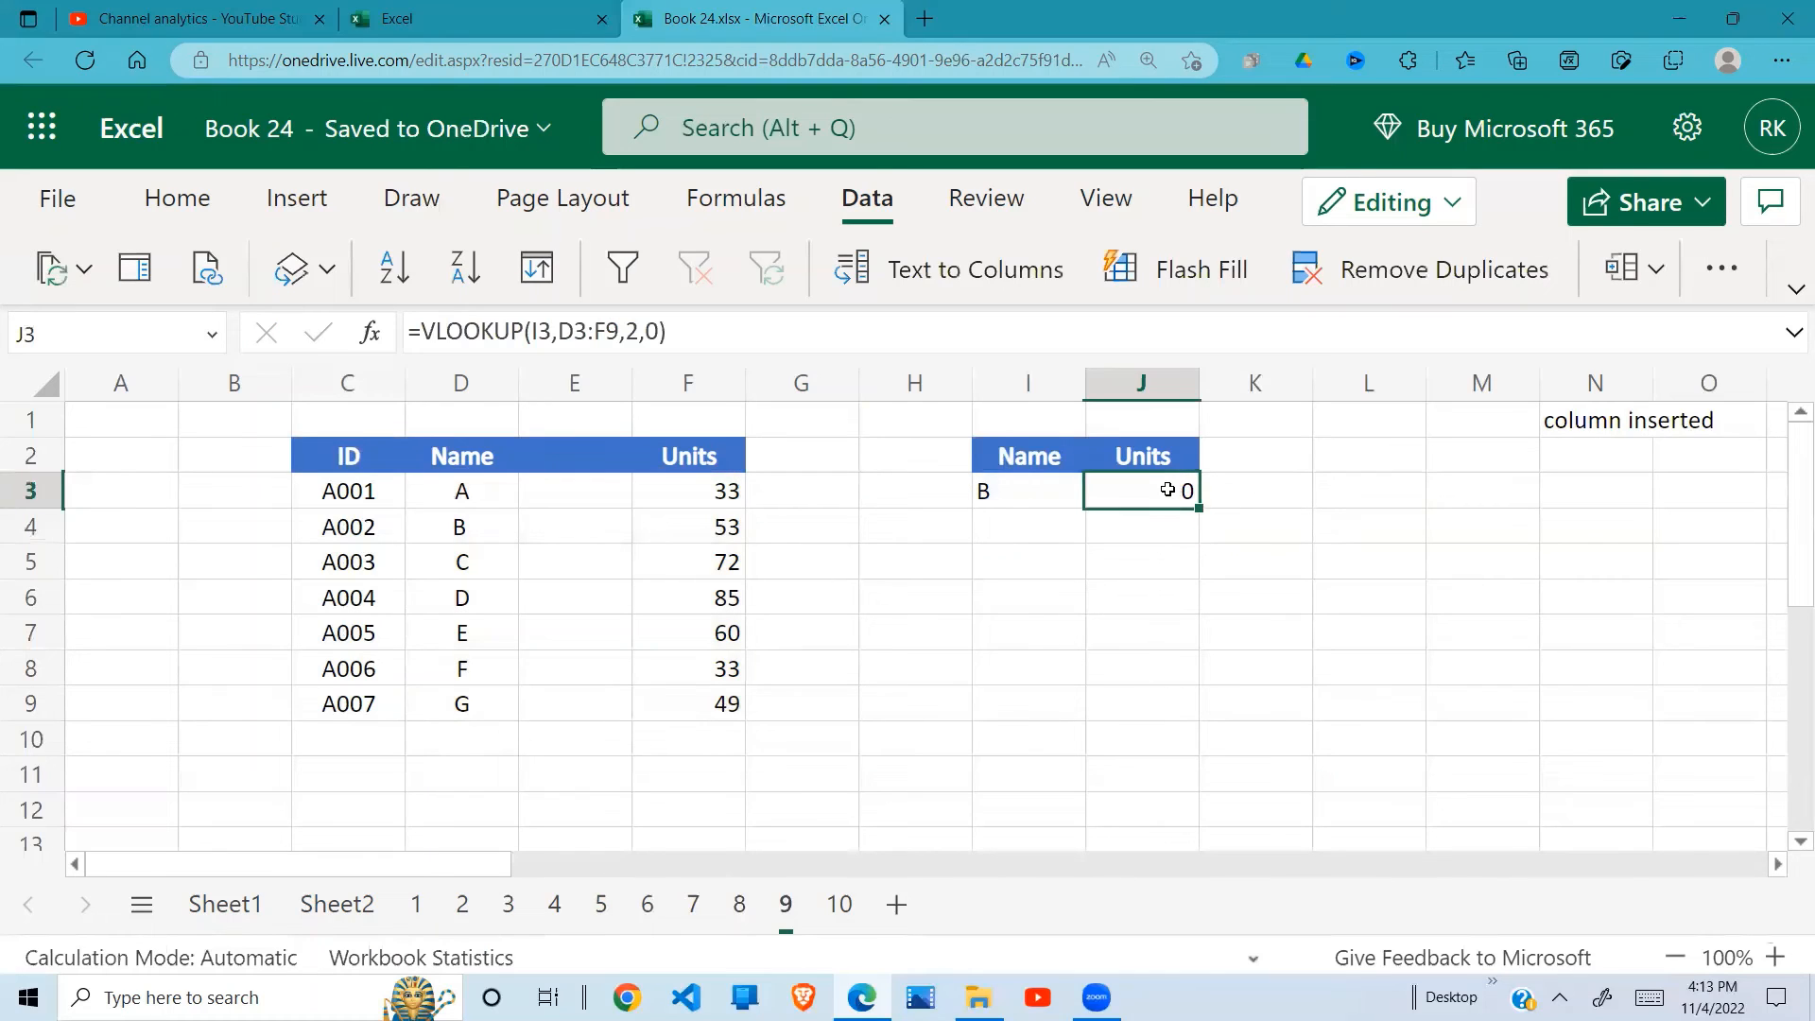
left_click(698, 488)
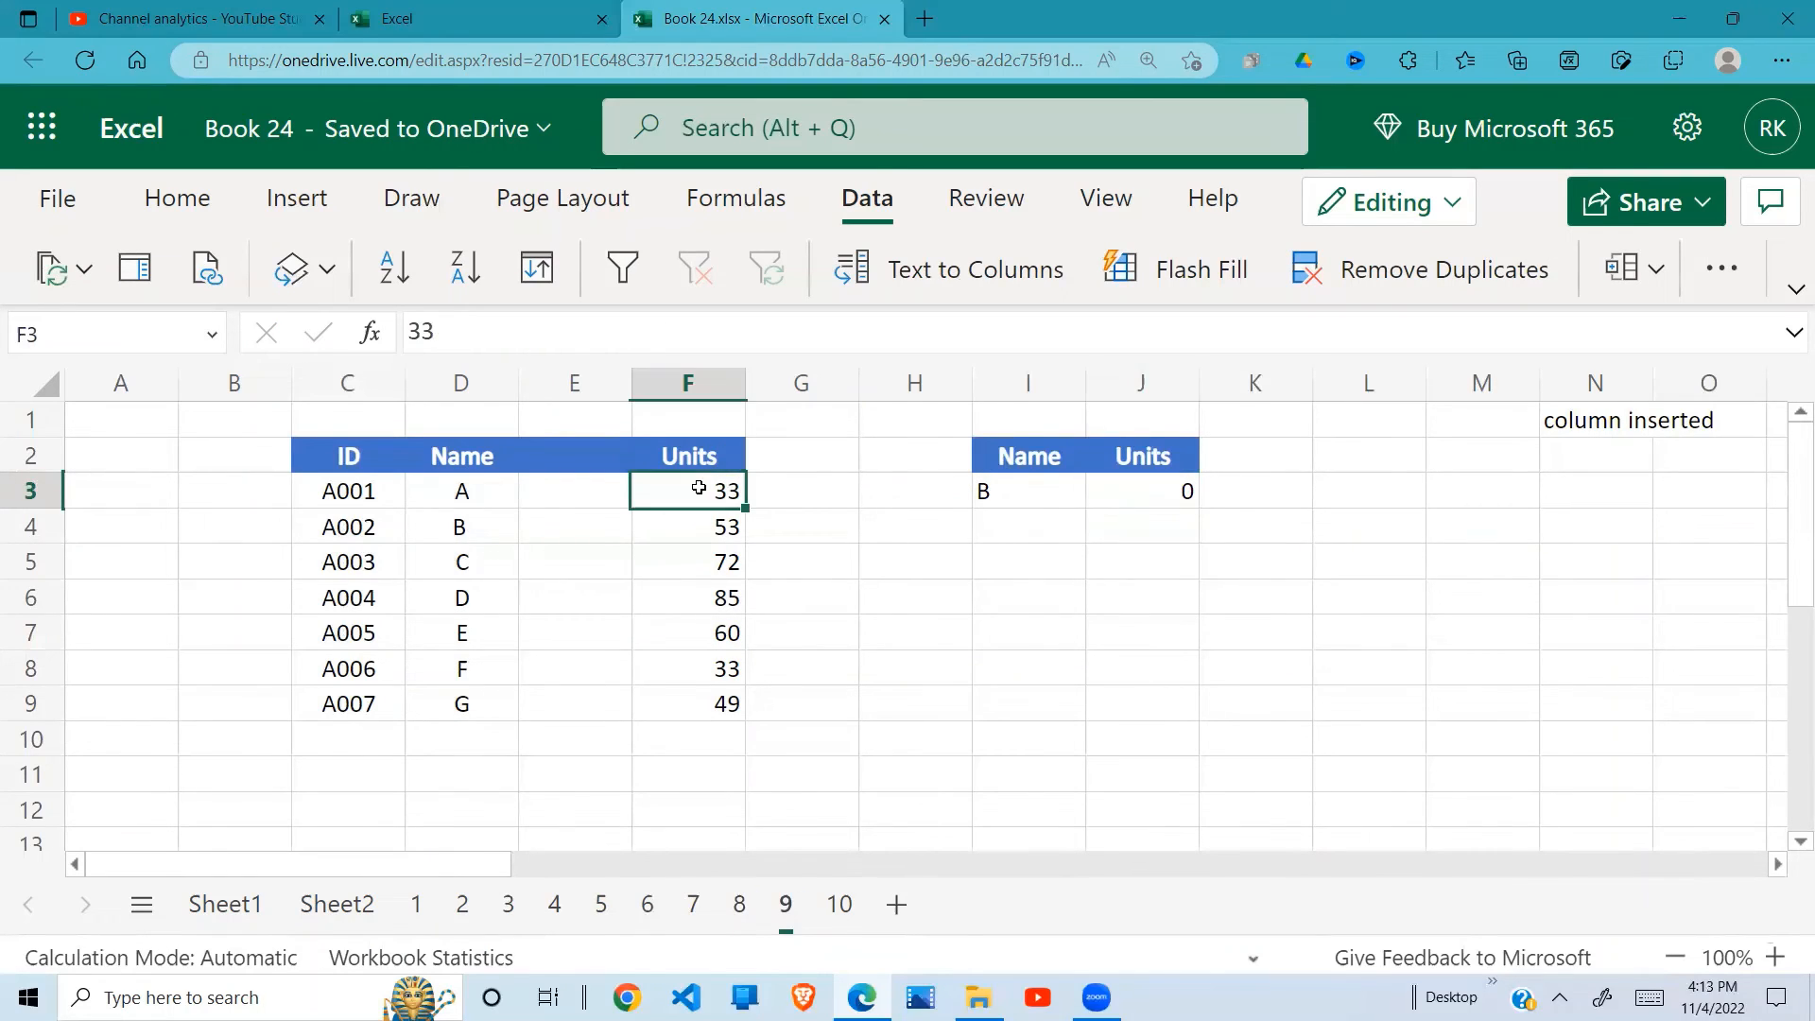
Step: Delete the blank column E between Name and Units, and check the lookup formula in I3
left_click(574, 383)
right_click(573, 387)
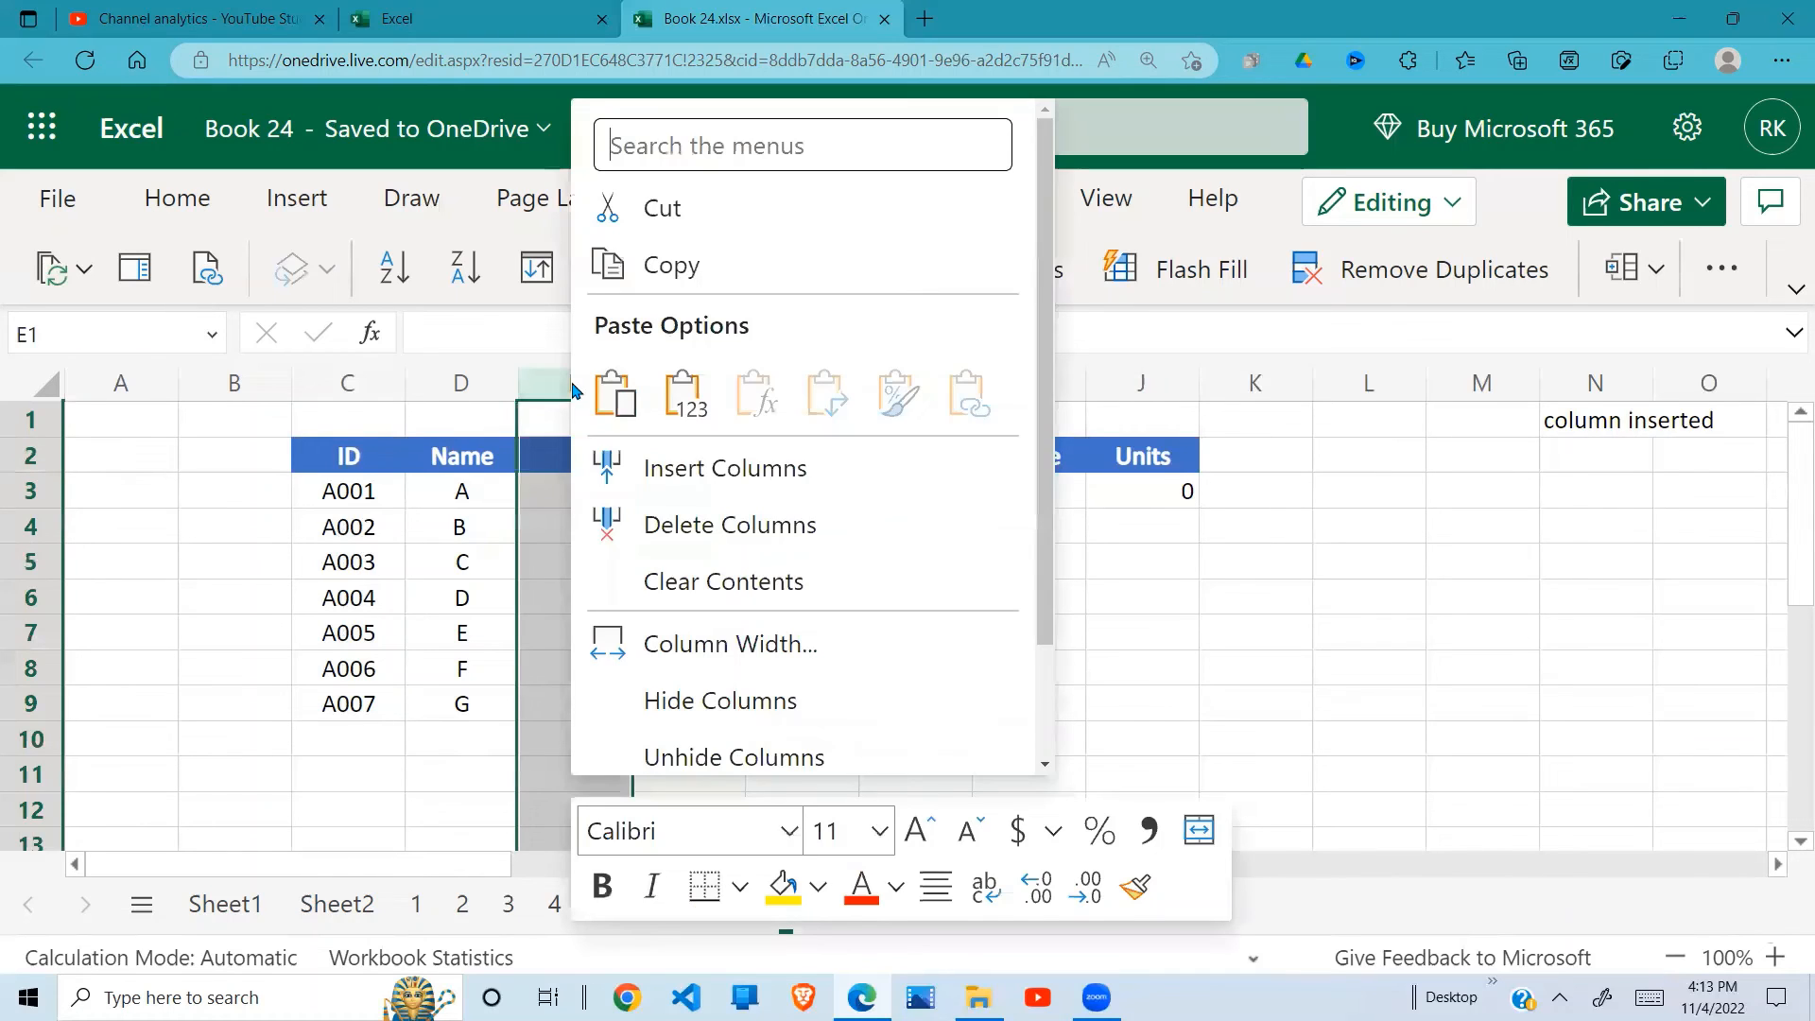
left_click(680, 525)
left_click(923, 620)
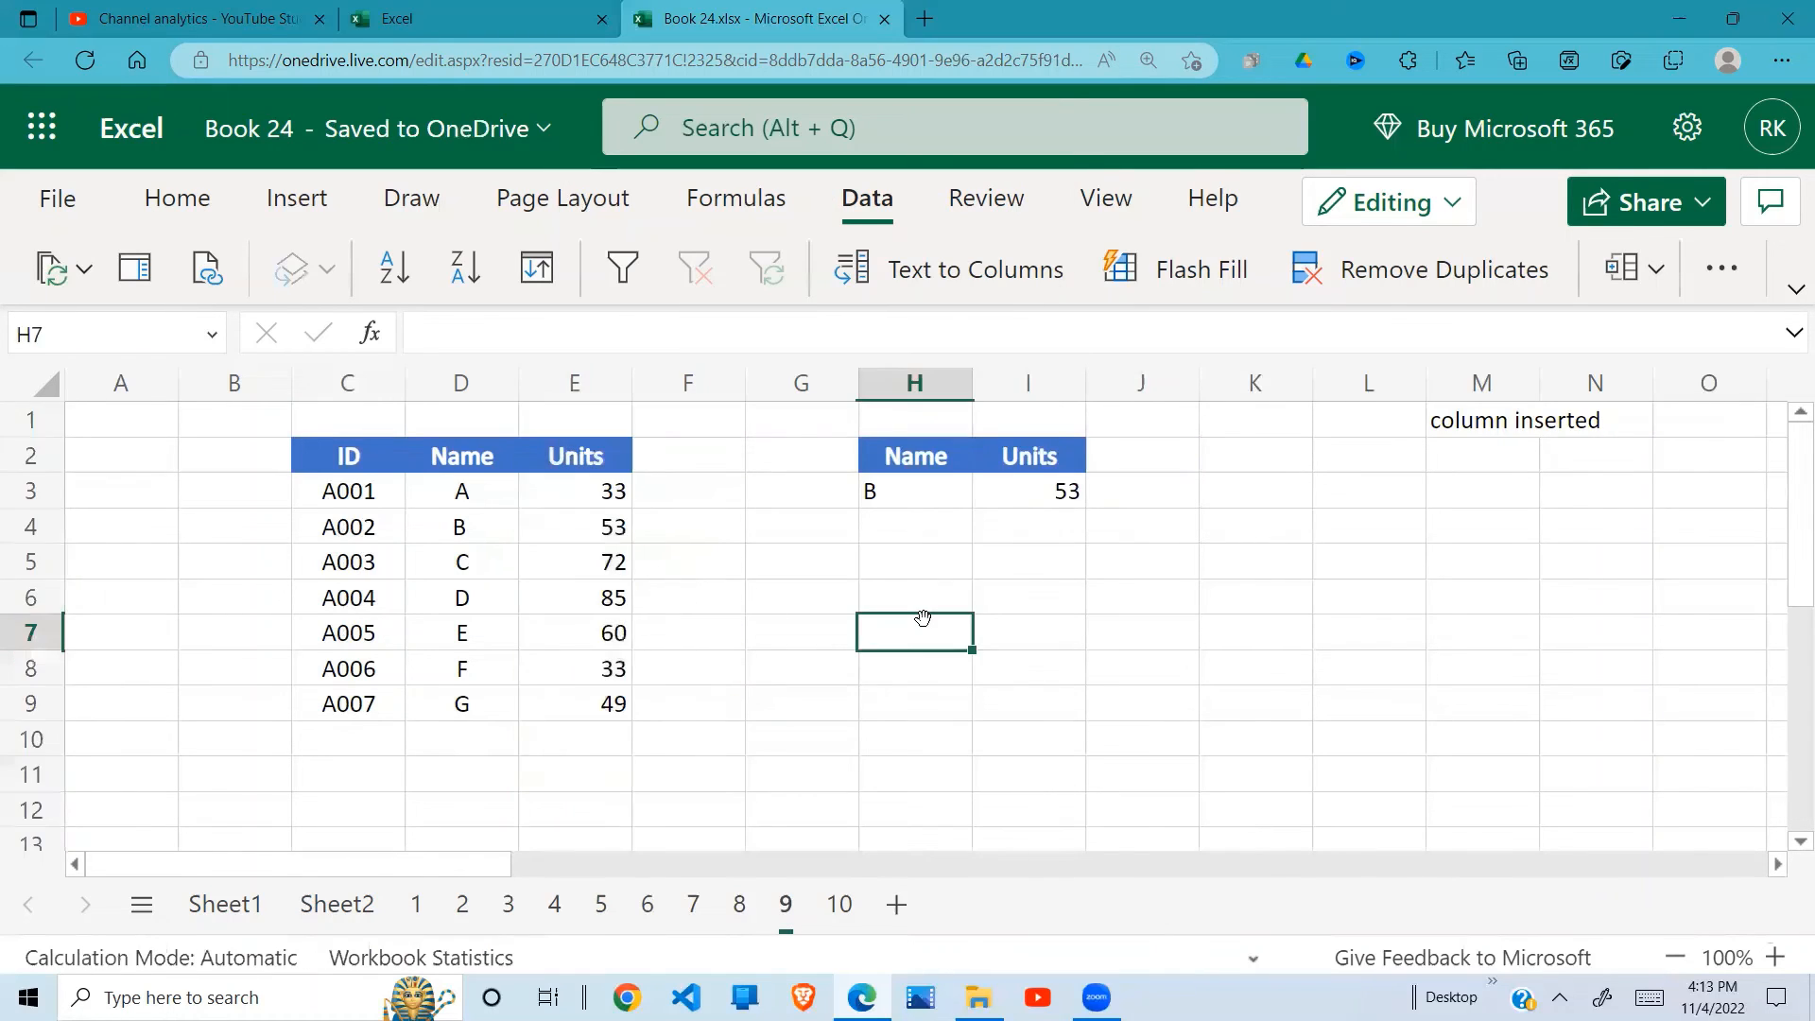
left_click(943, 510)
left_click(1025, 499)
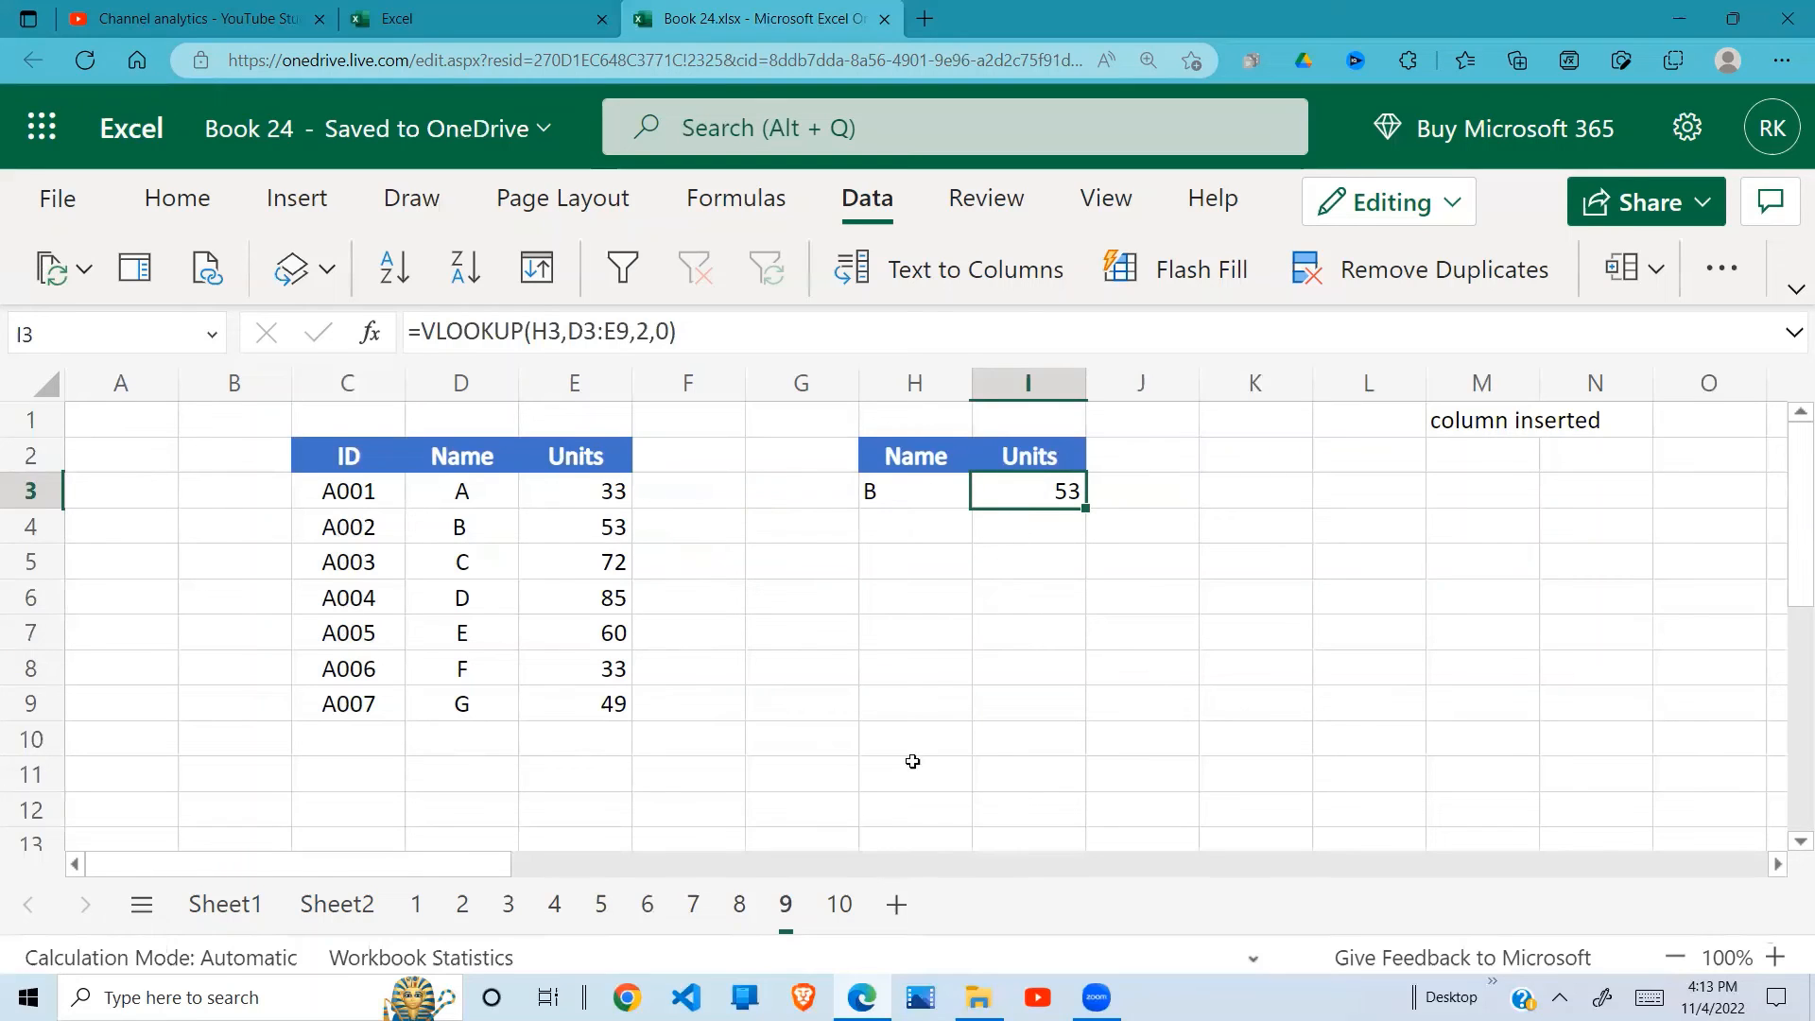
Step: Open sheet 10, enter =VLOOKUP(I3,E3:F9,2,TRUE) in J3, and check the lookup value in I3
left_click(840, 903)
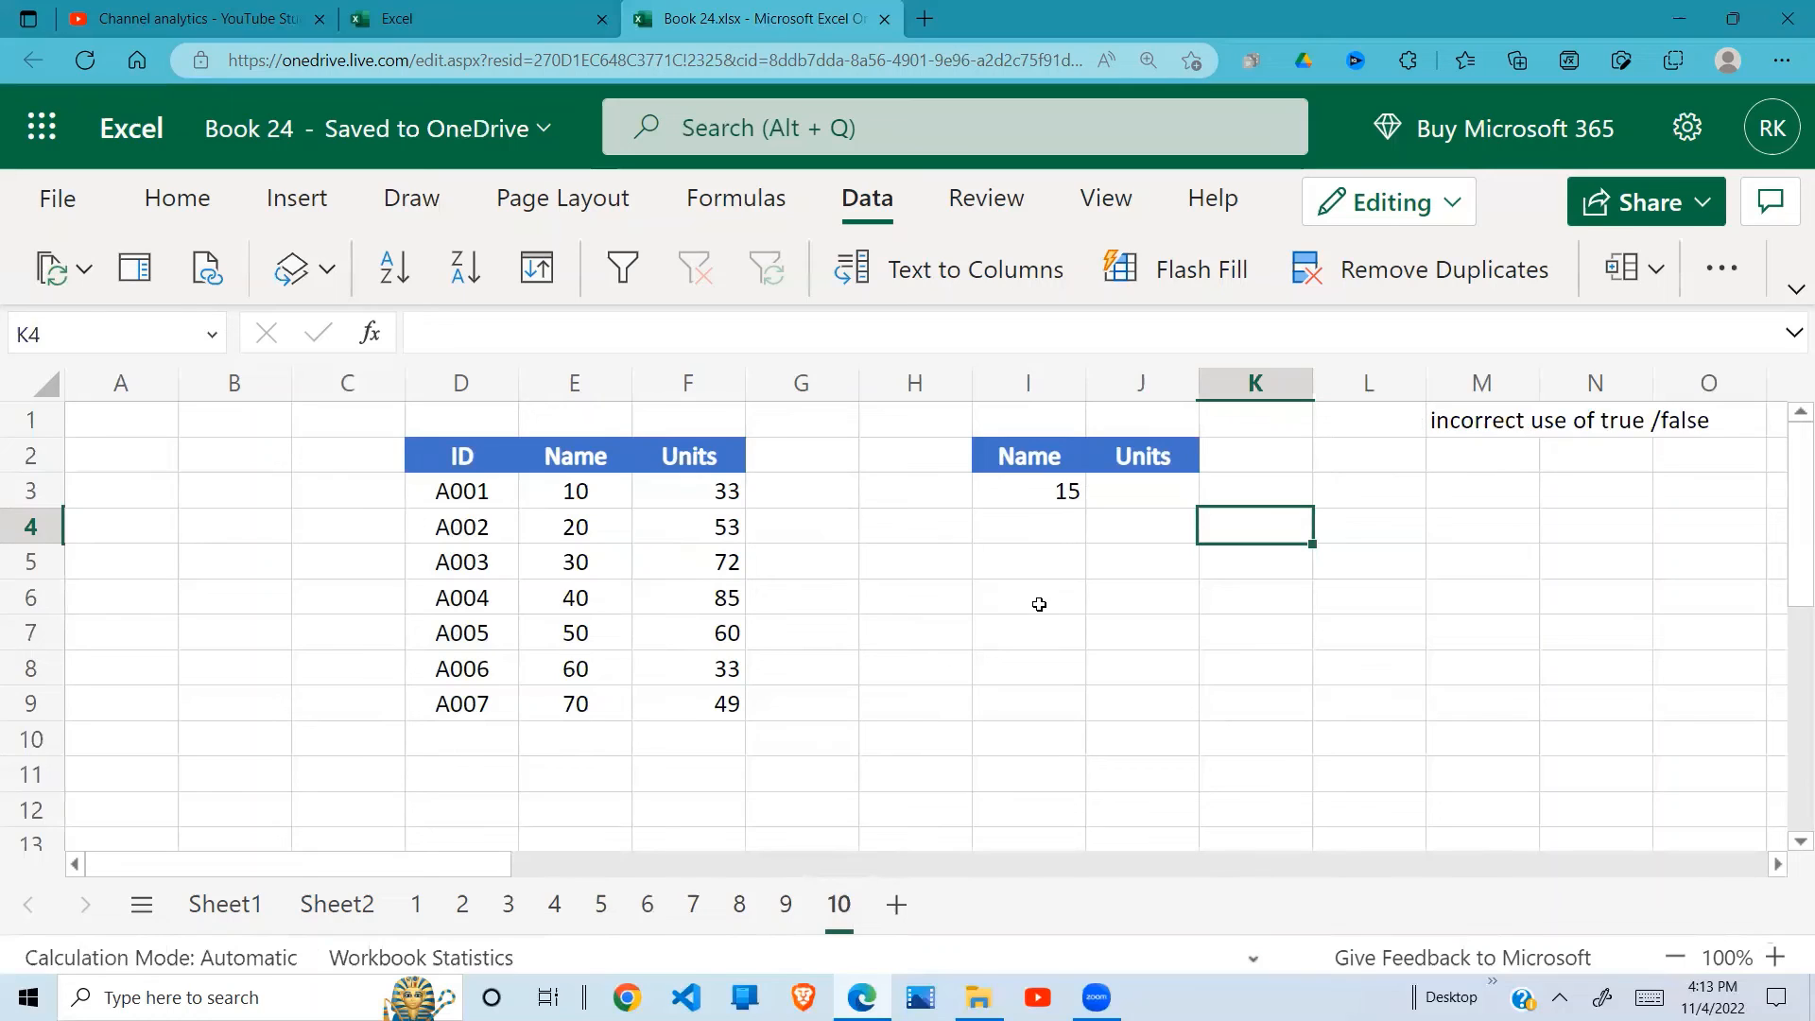
left_click(1173, 496)
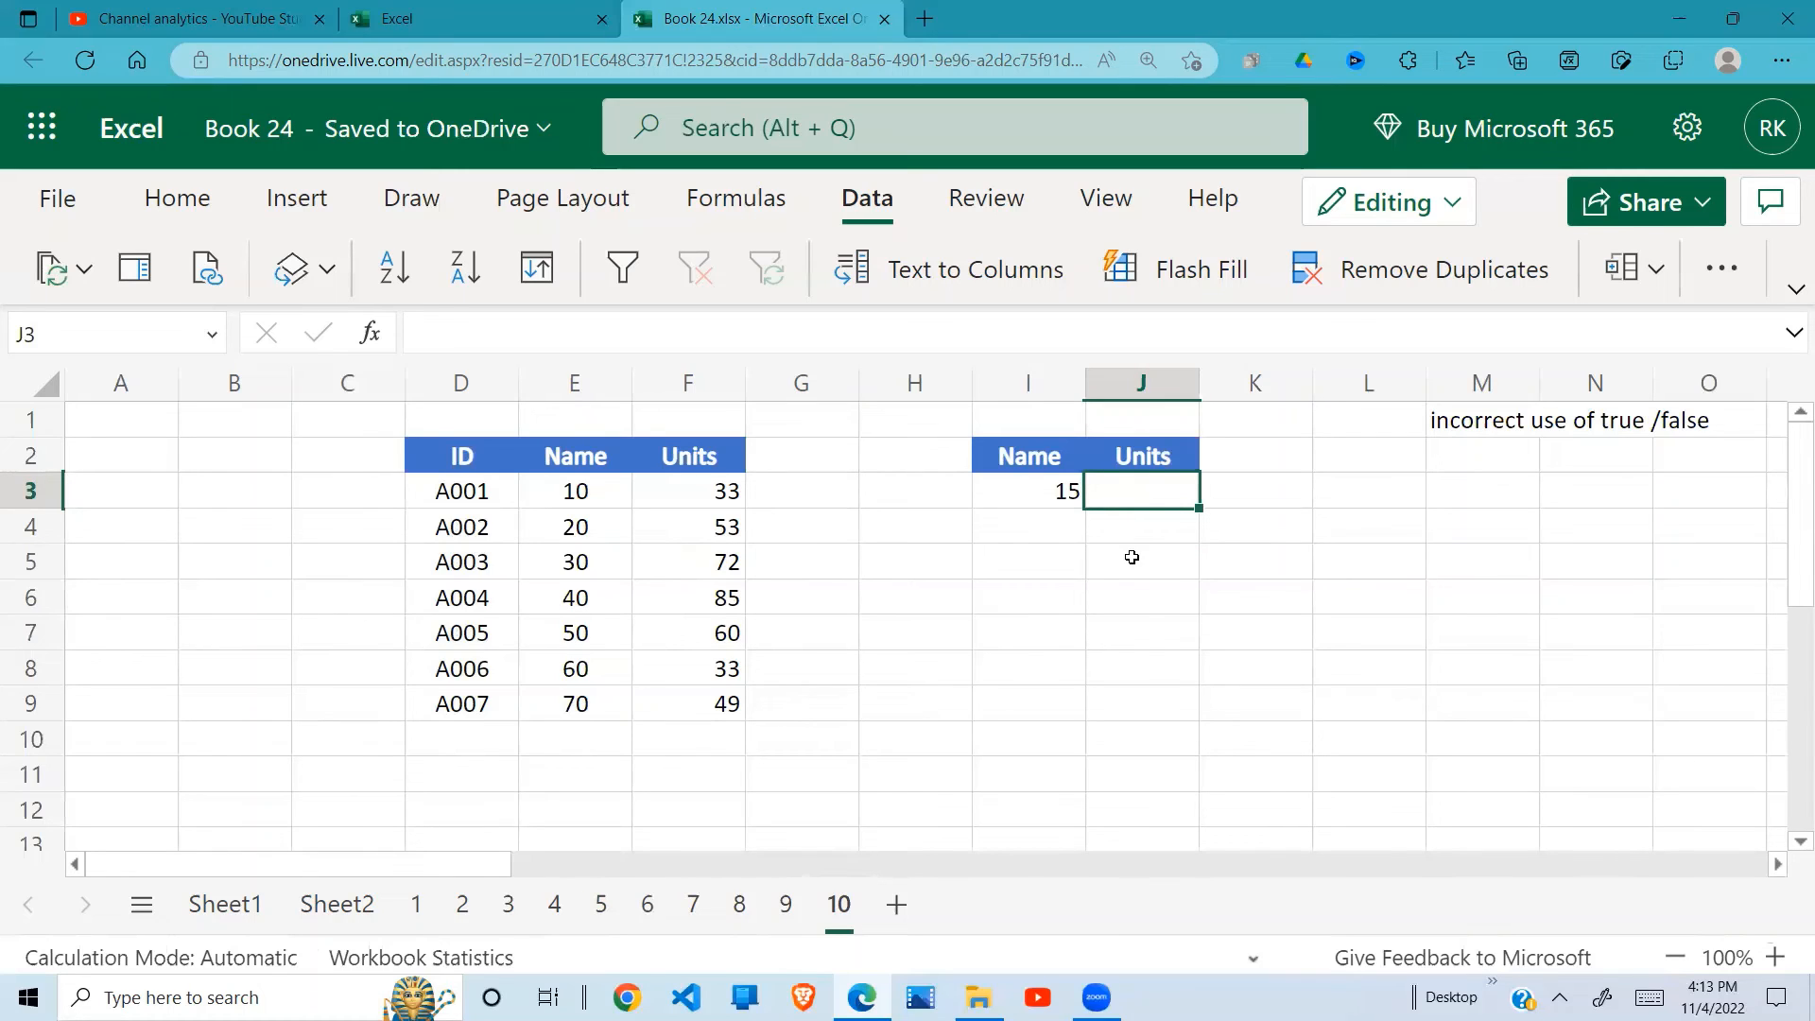
type("=")
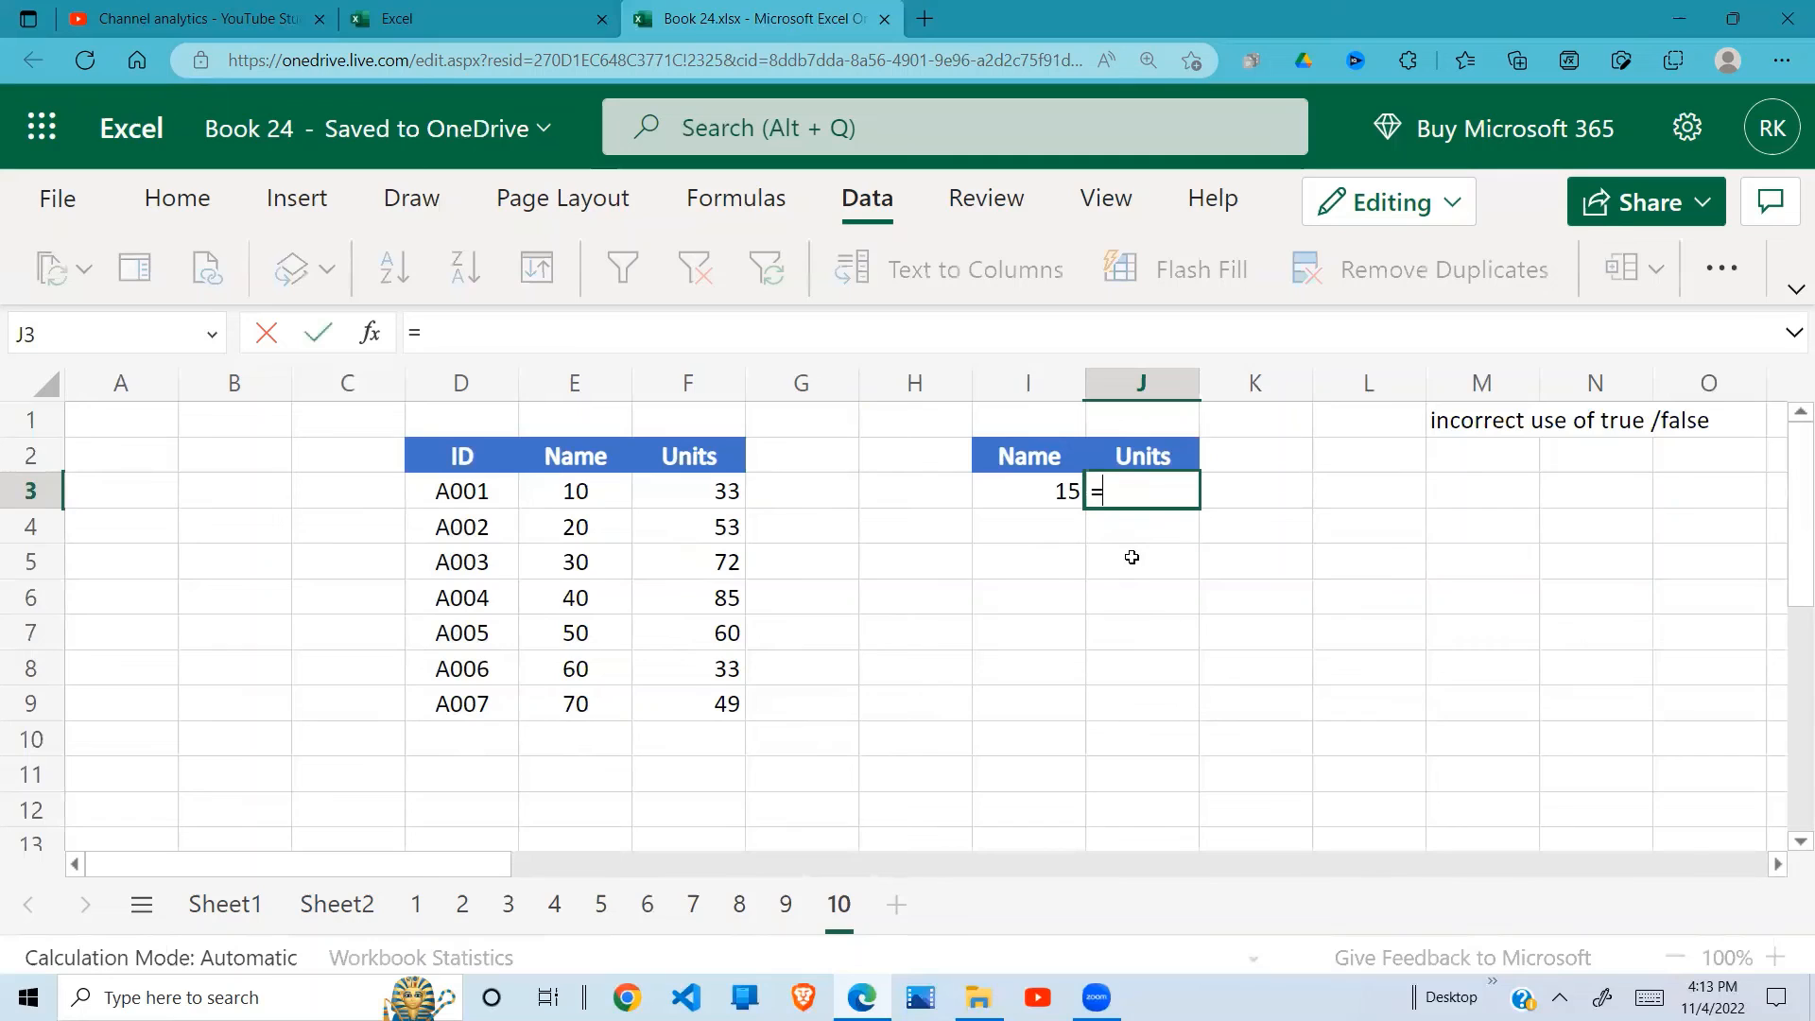
type("vlook")
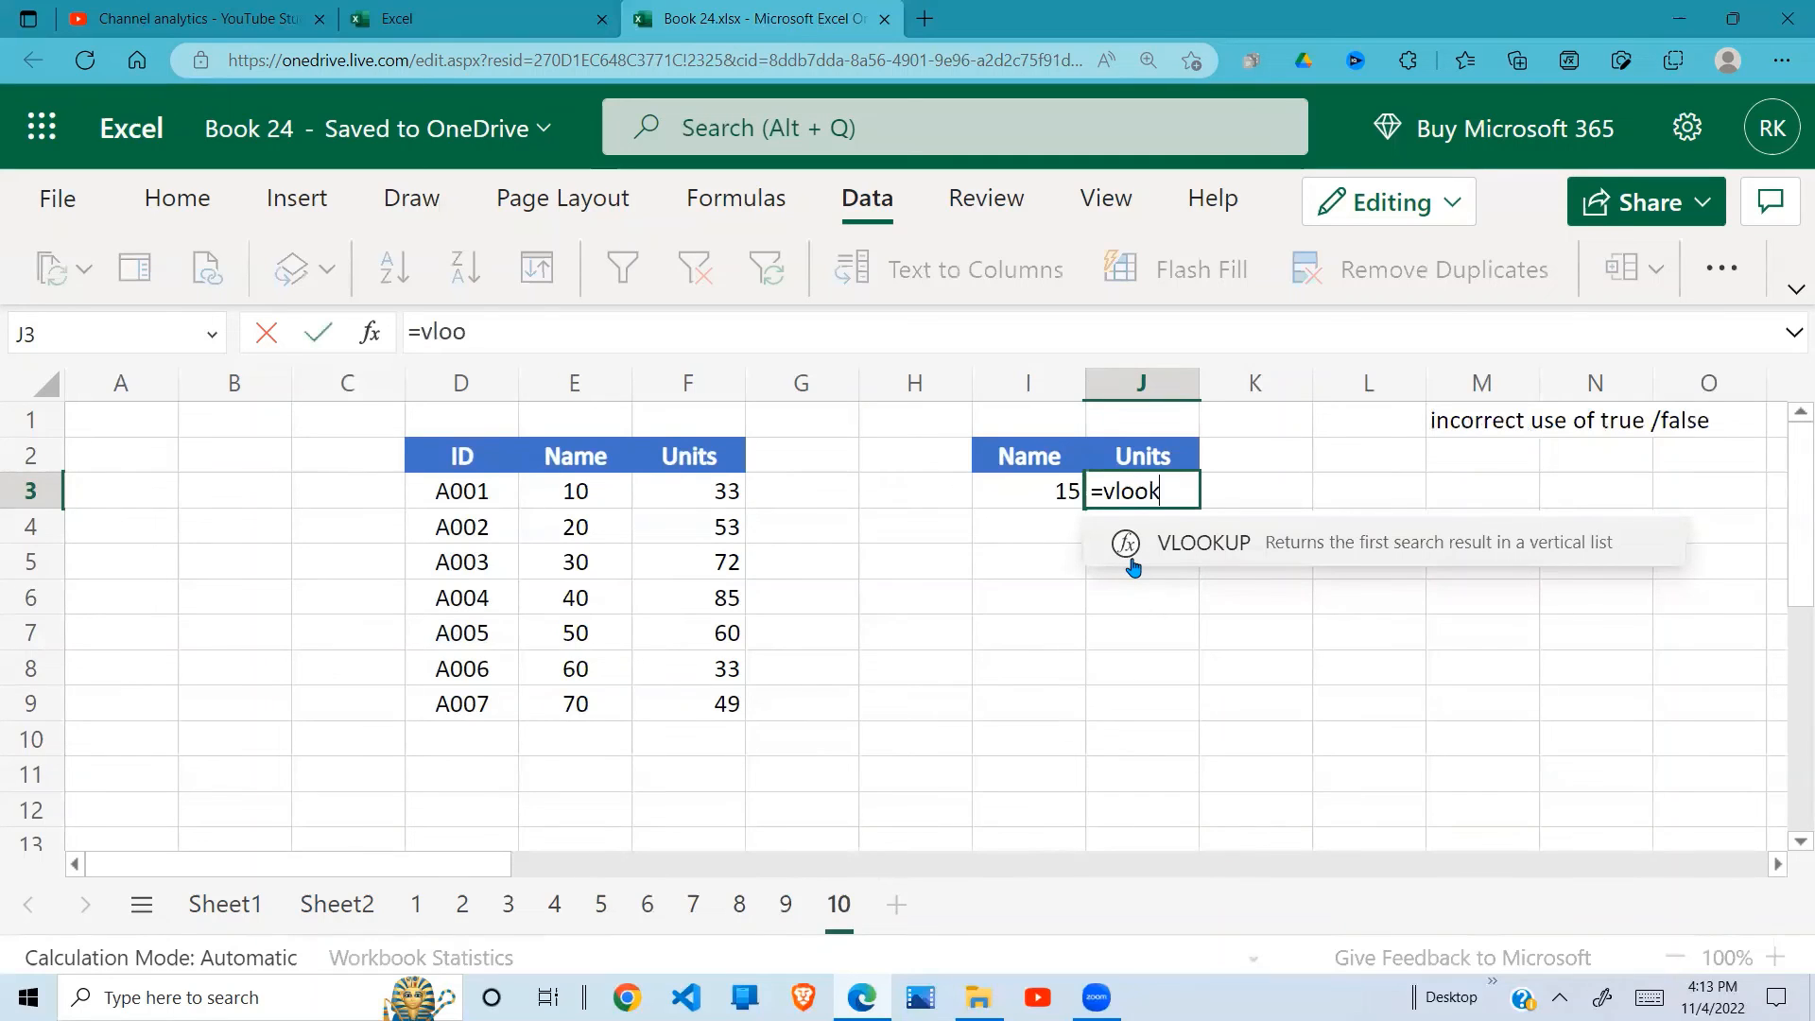
type("up(")
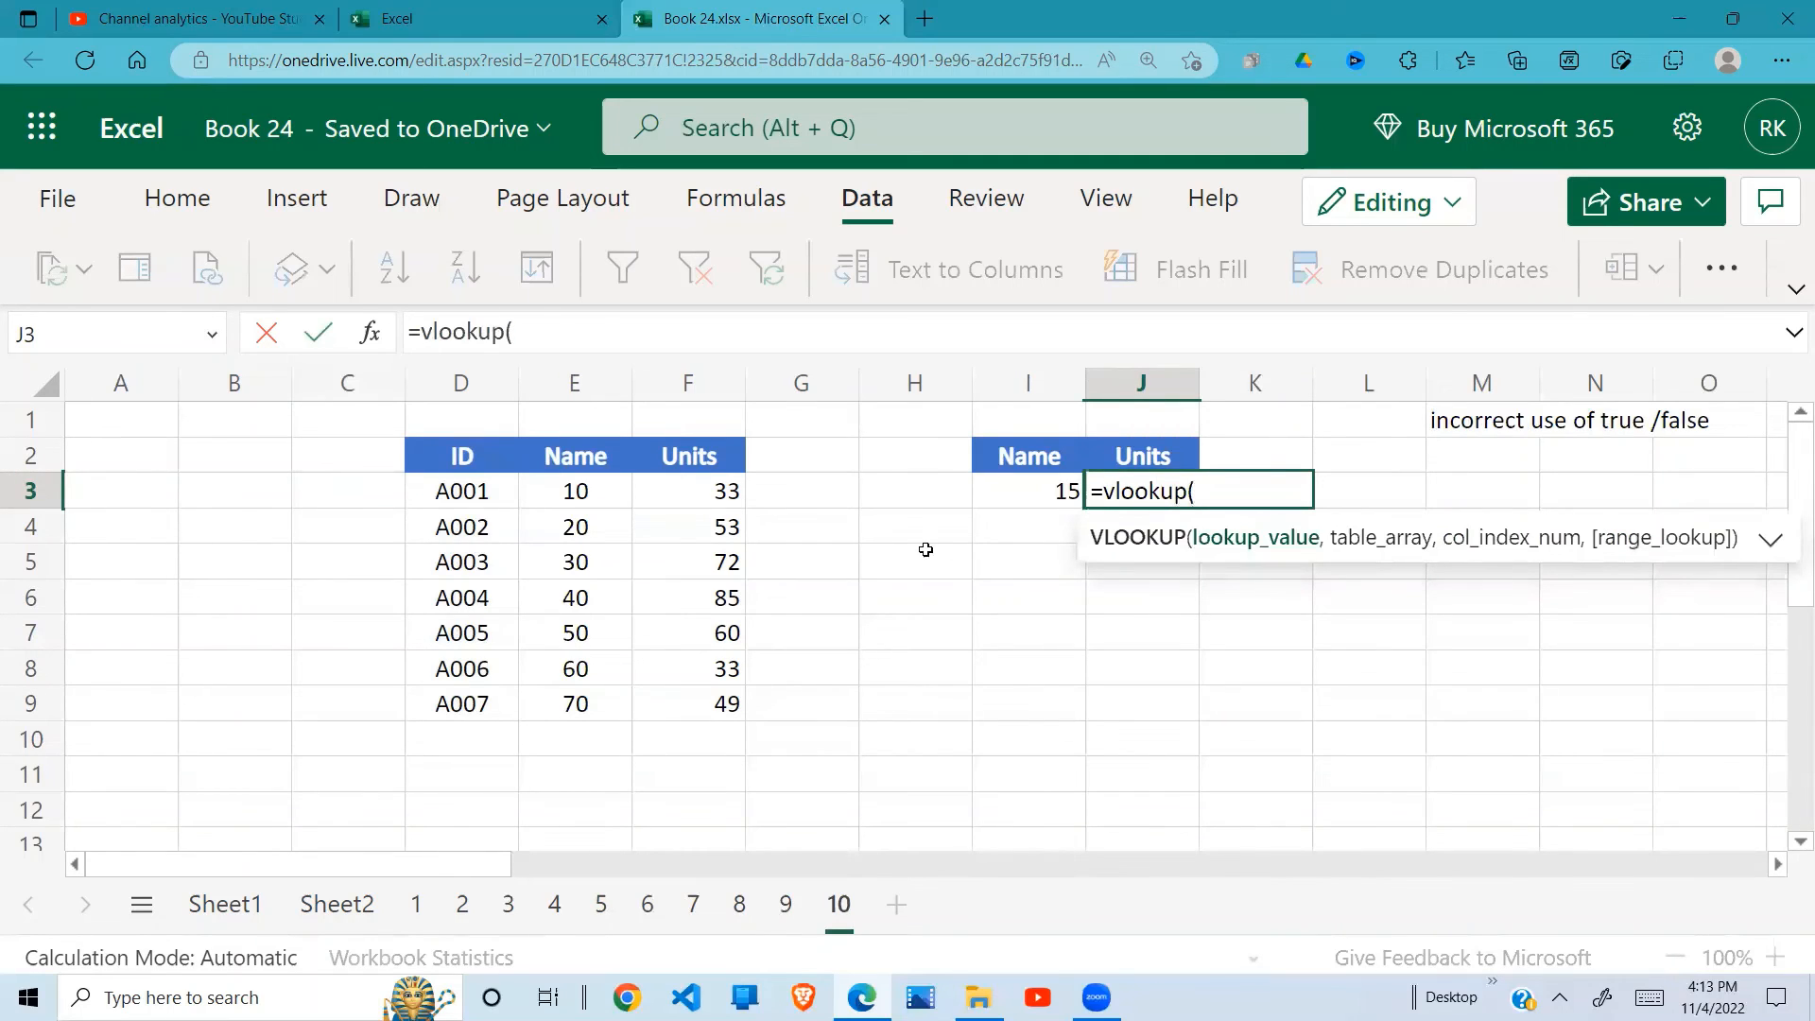
left_click(1047, 496)
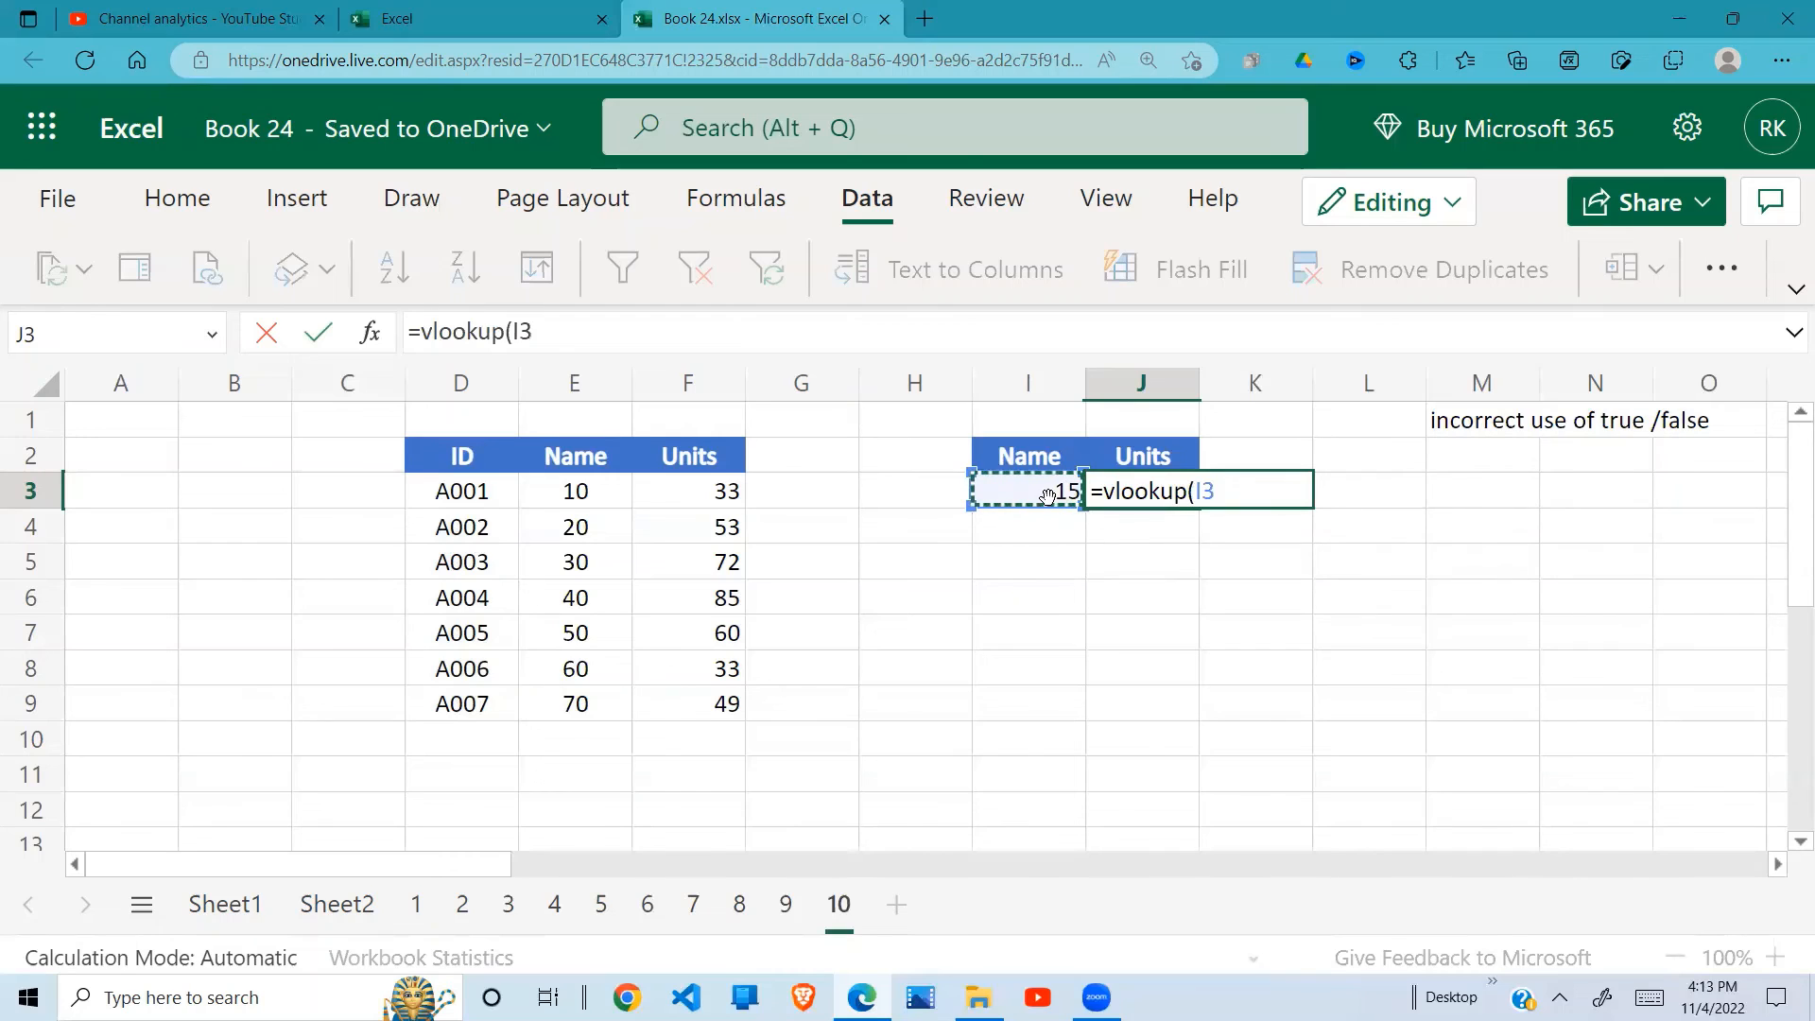
type(",")
left_click_drag(567, 492, 680, 705)
type(",")
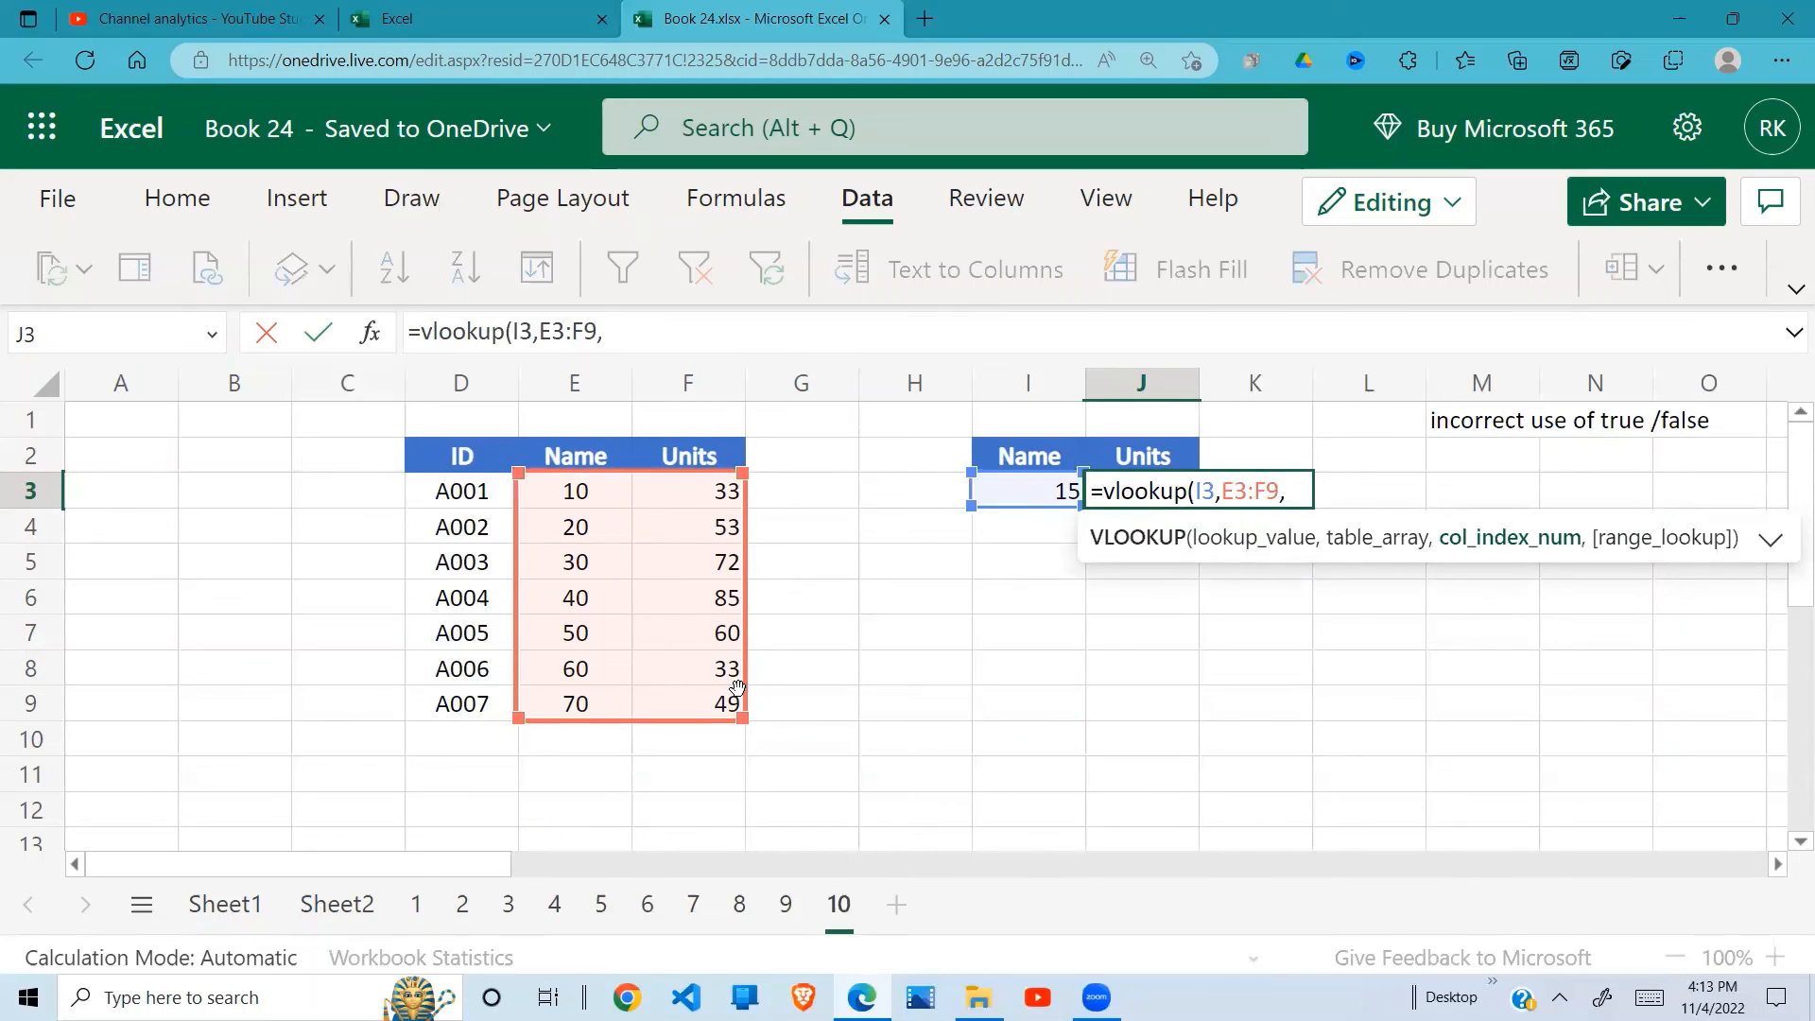
type("2,")
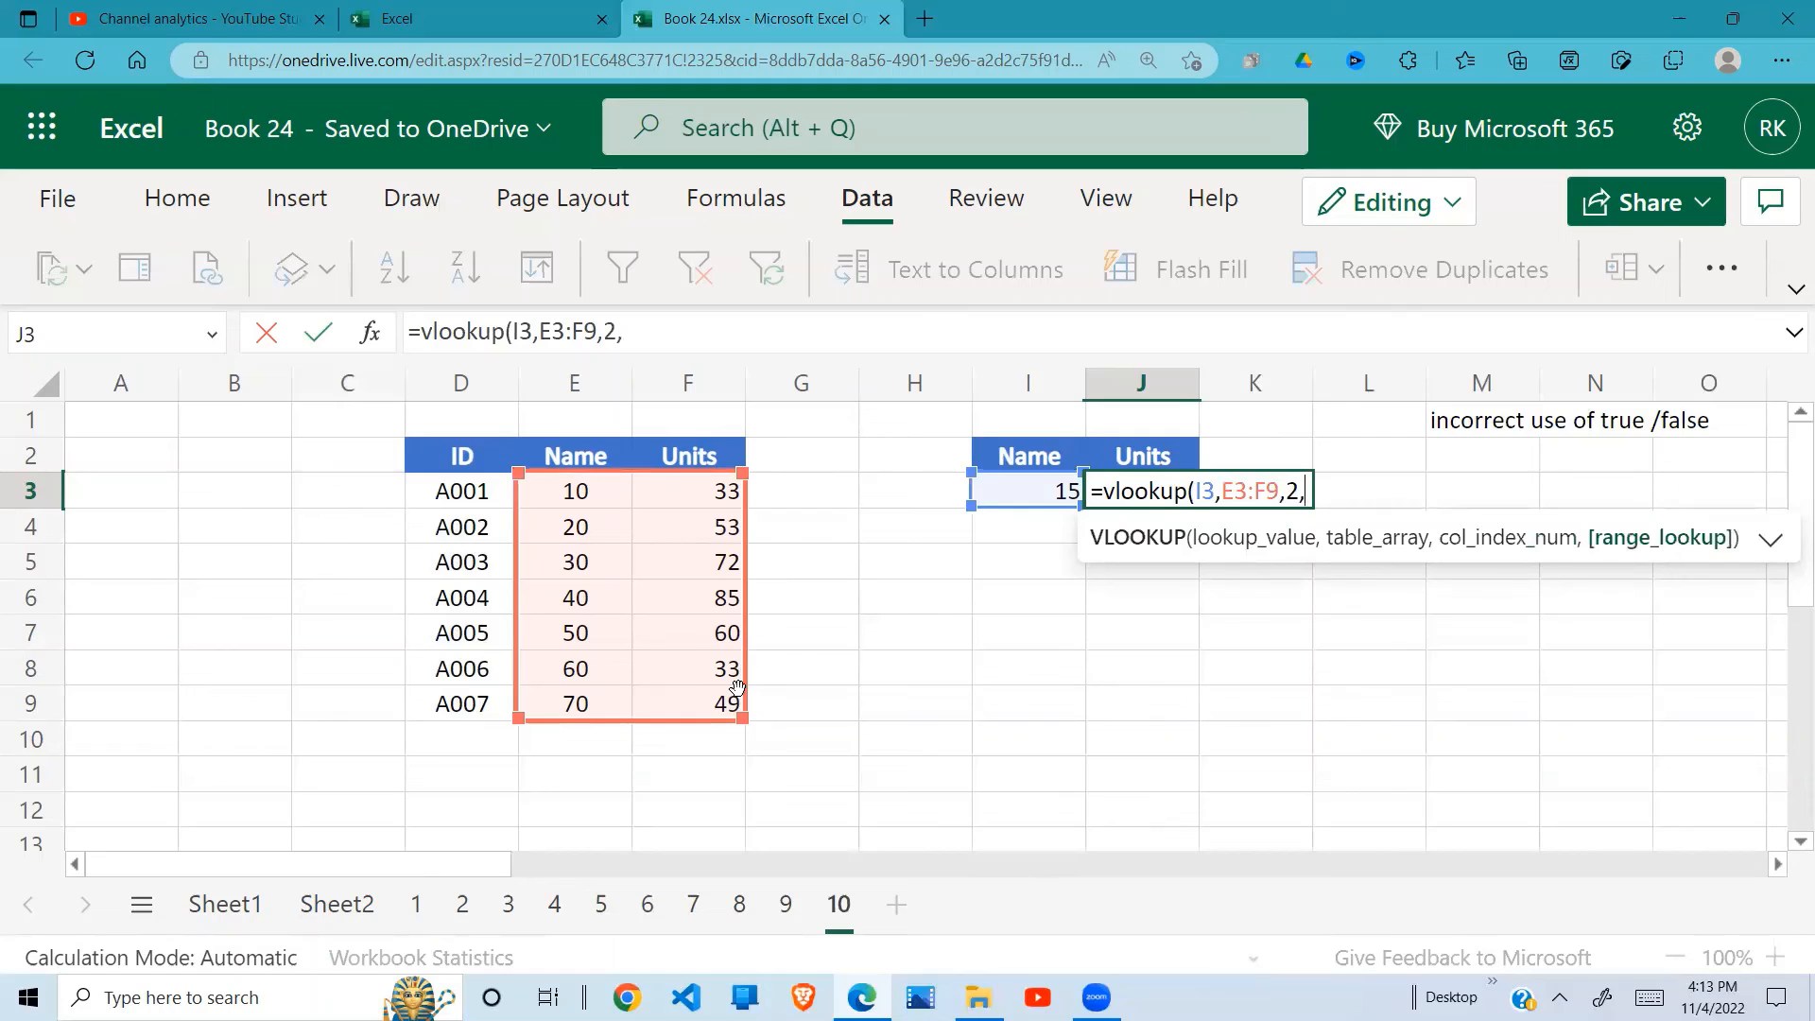
type("t")
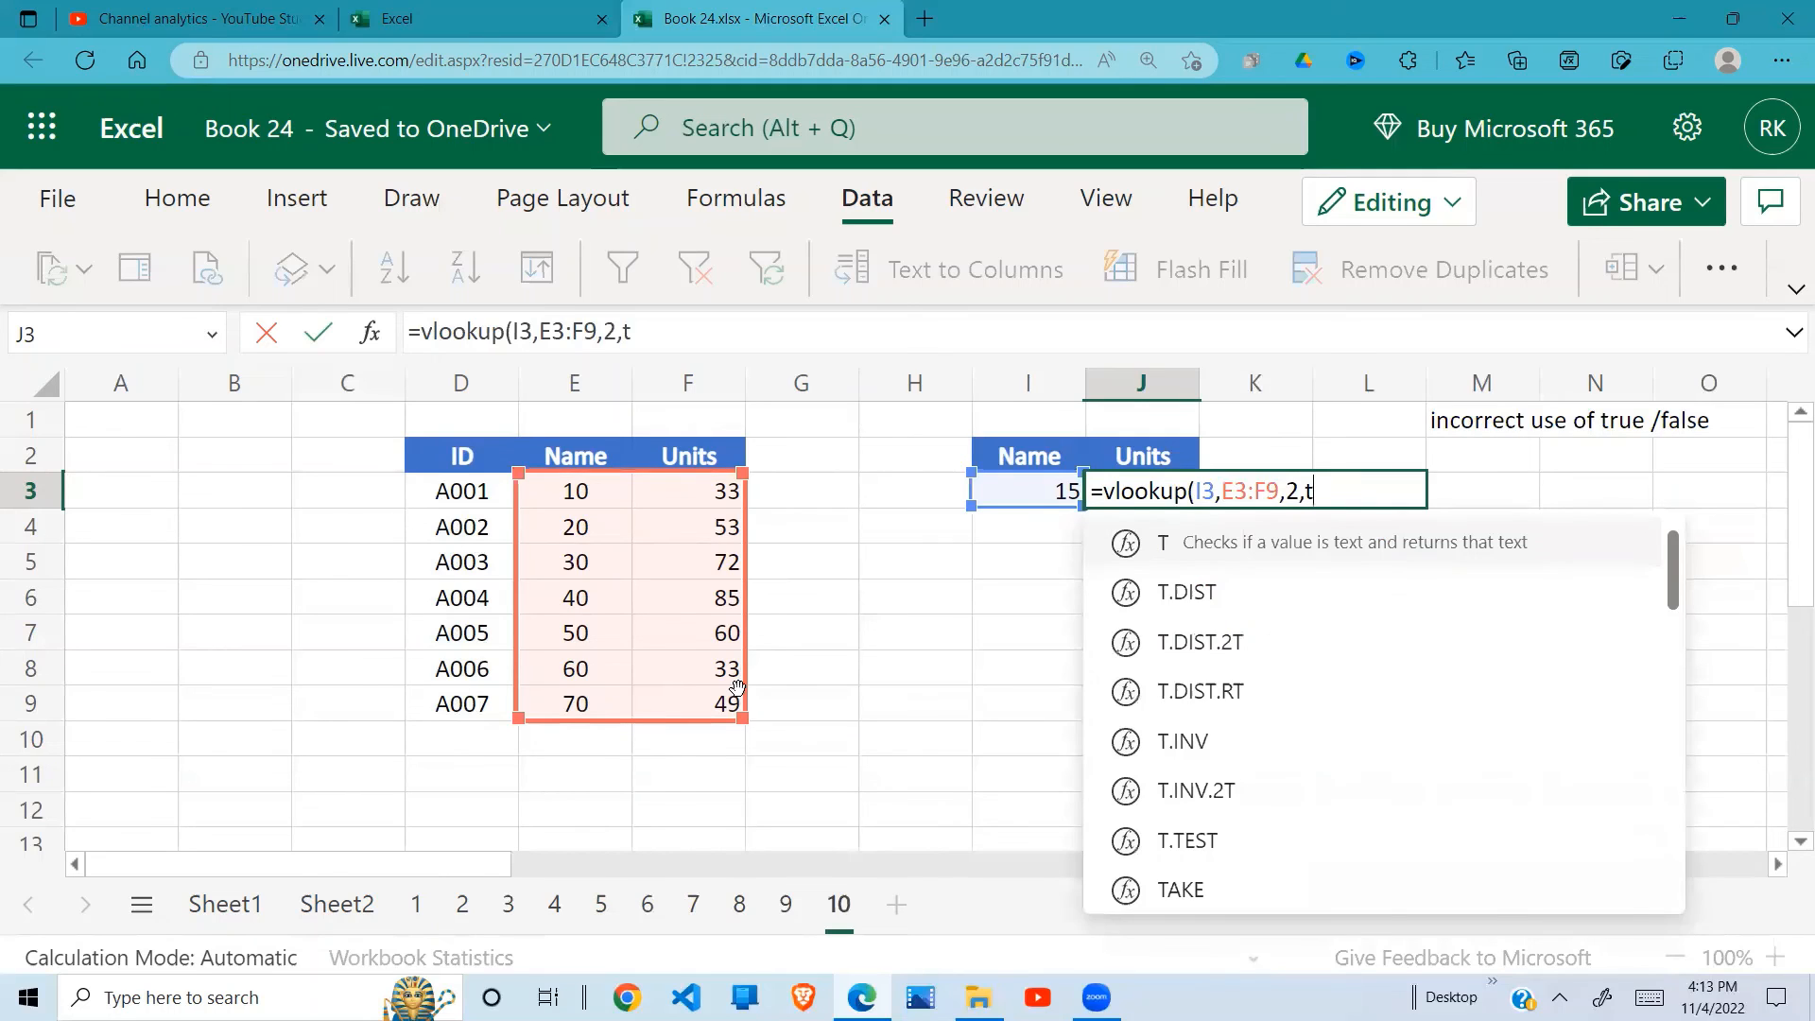
type("rue)")
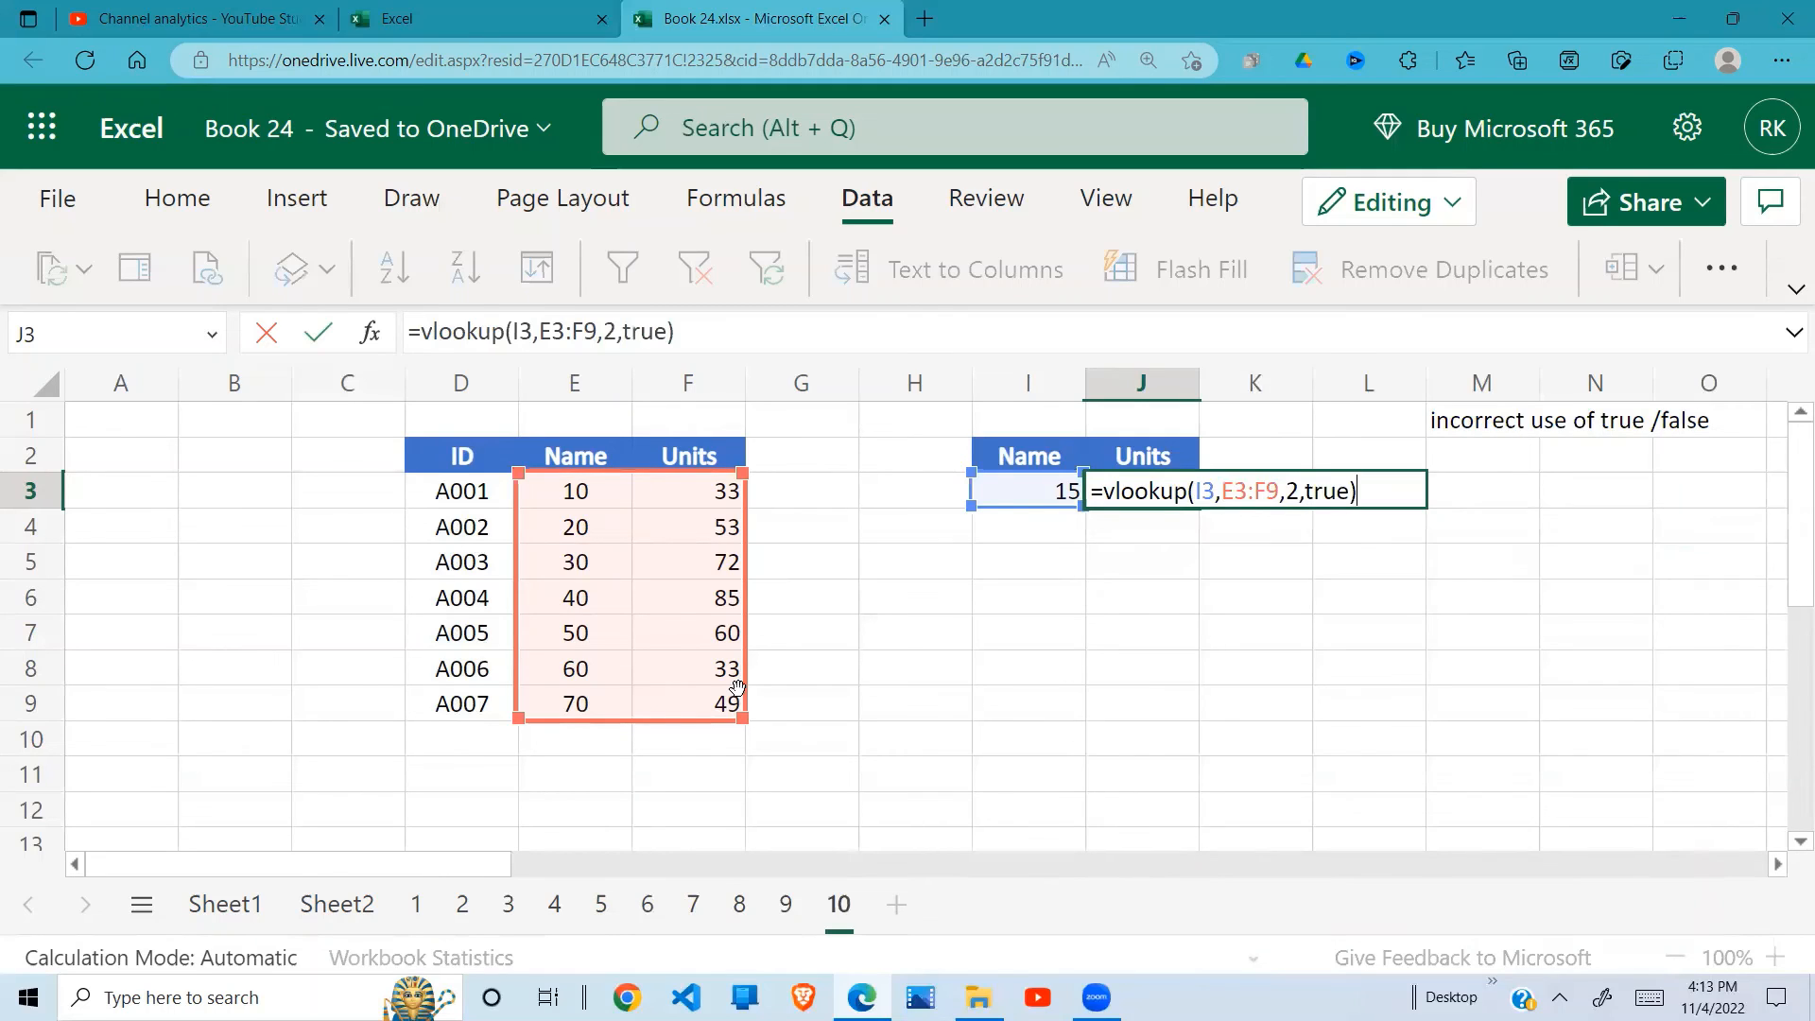
key("Return")
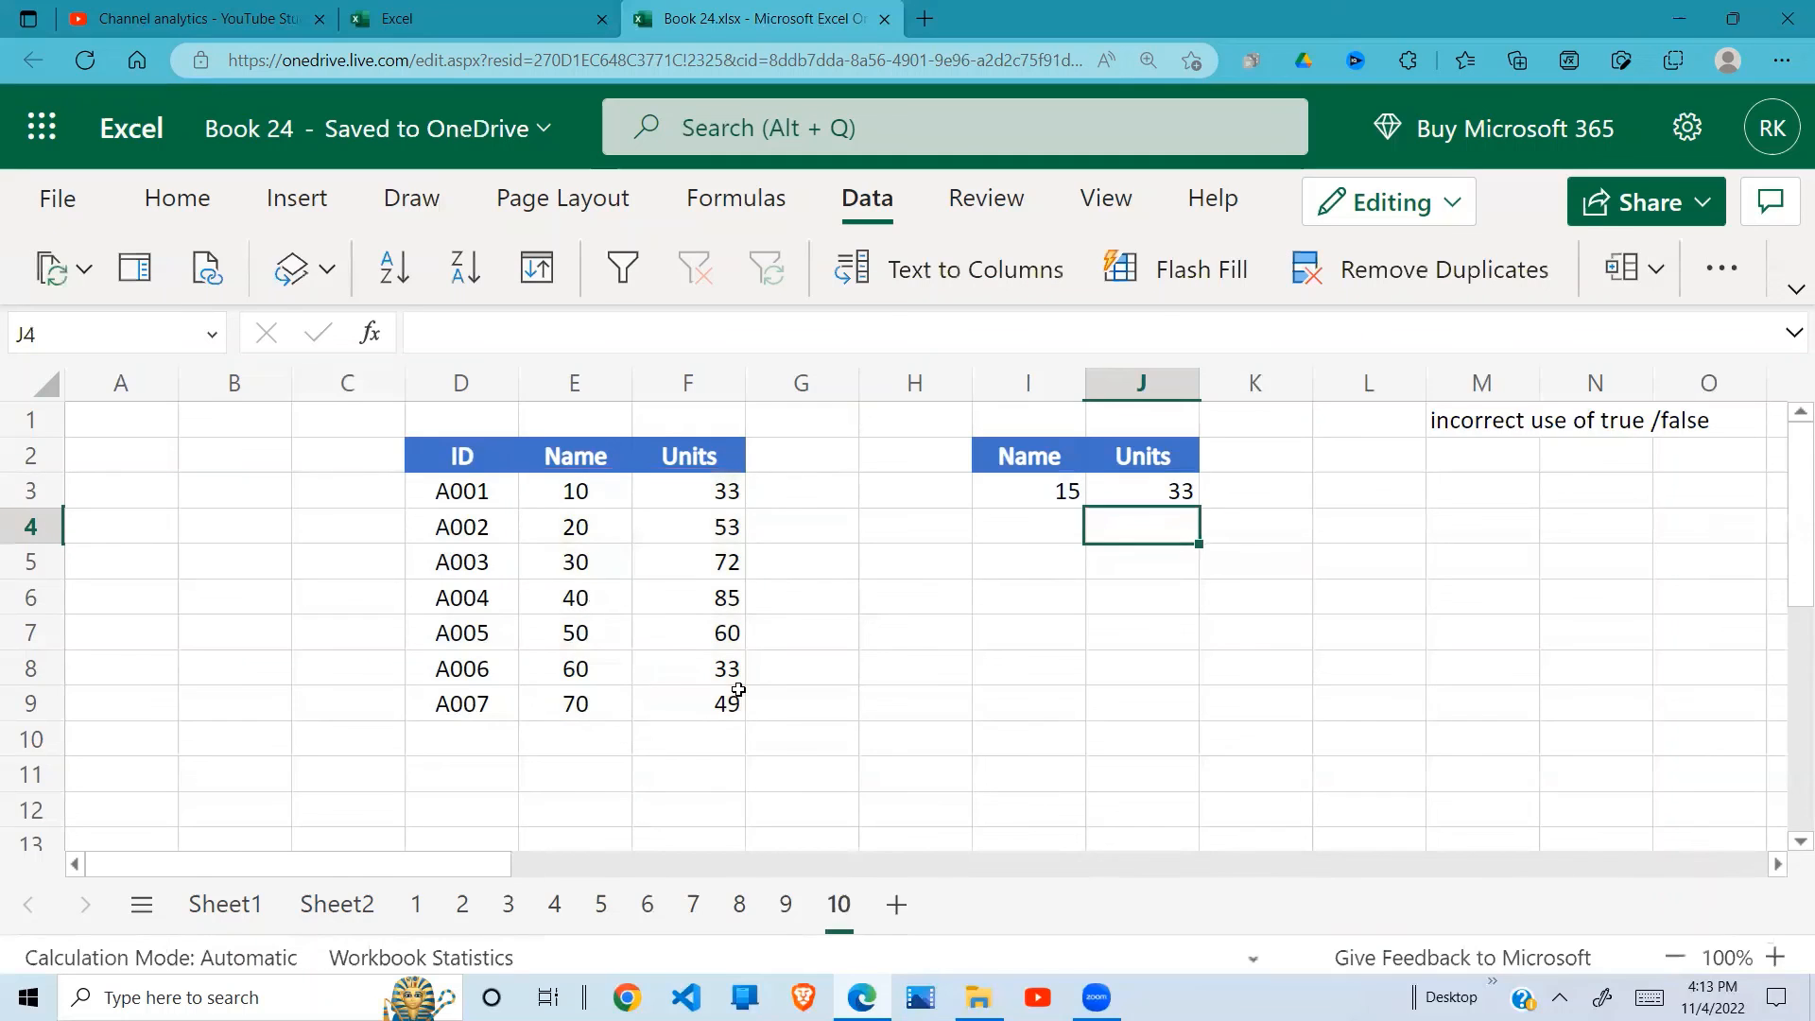
left_click(1069, 496)
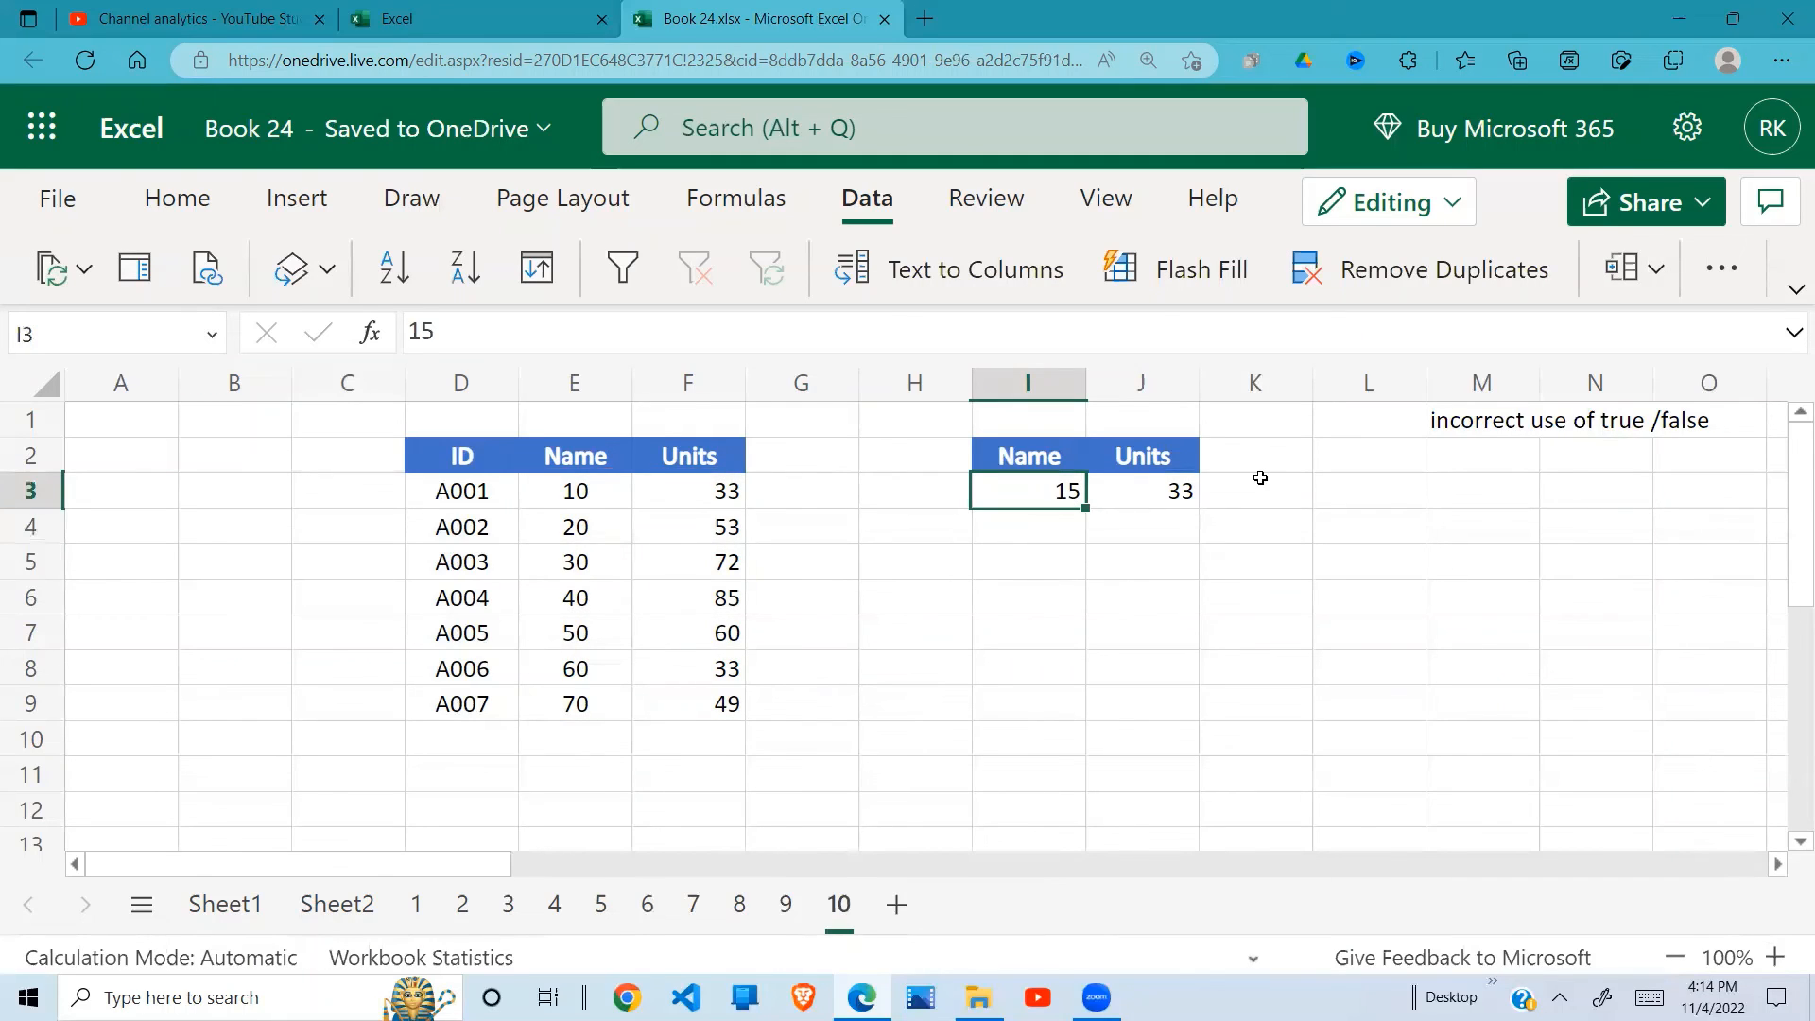
Step: Compare the lookup value in I3 and the VLOOKUP result in J3 with the Name values in E3:E9
left_click(1157, 488)
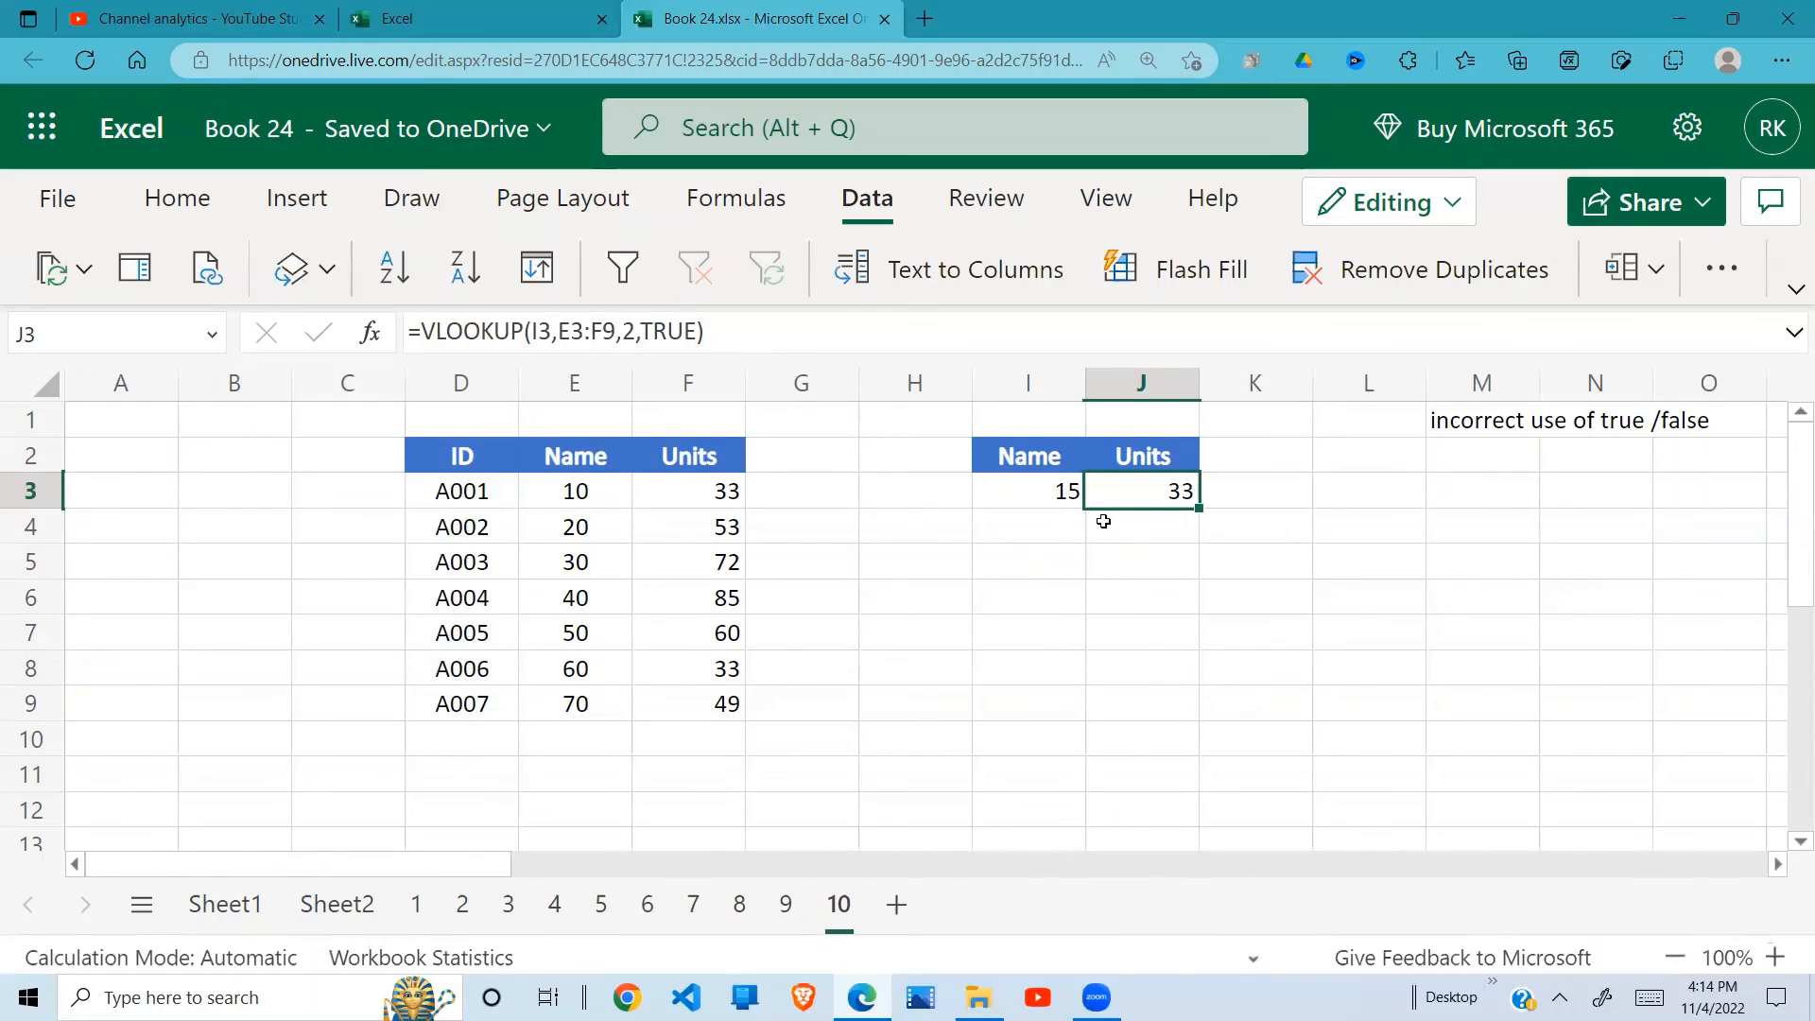
left_click(1069, 491)
left_click(1137, 490)
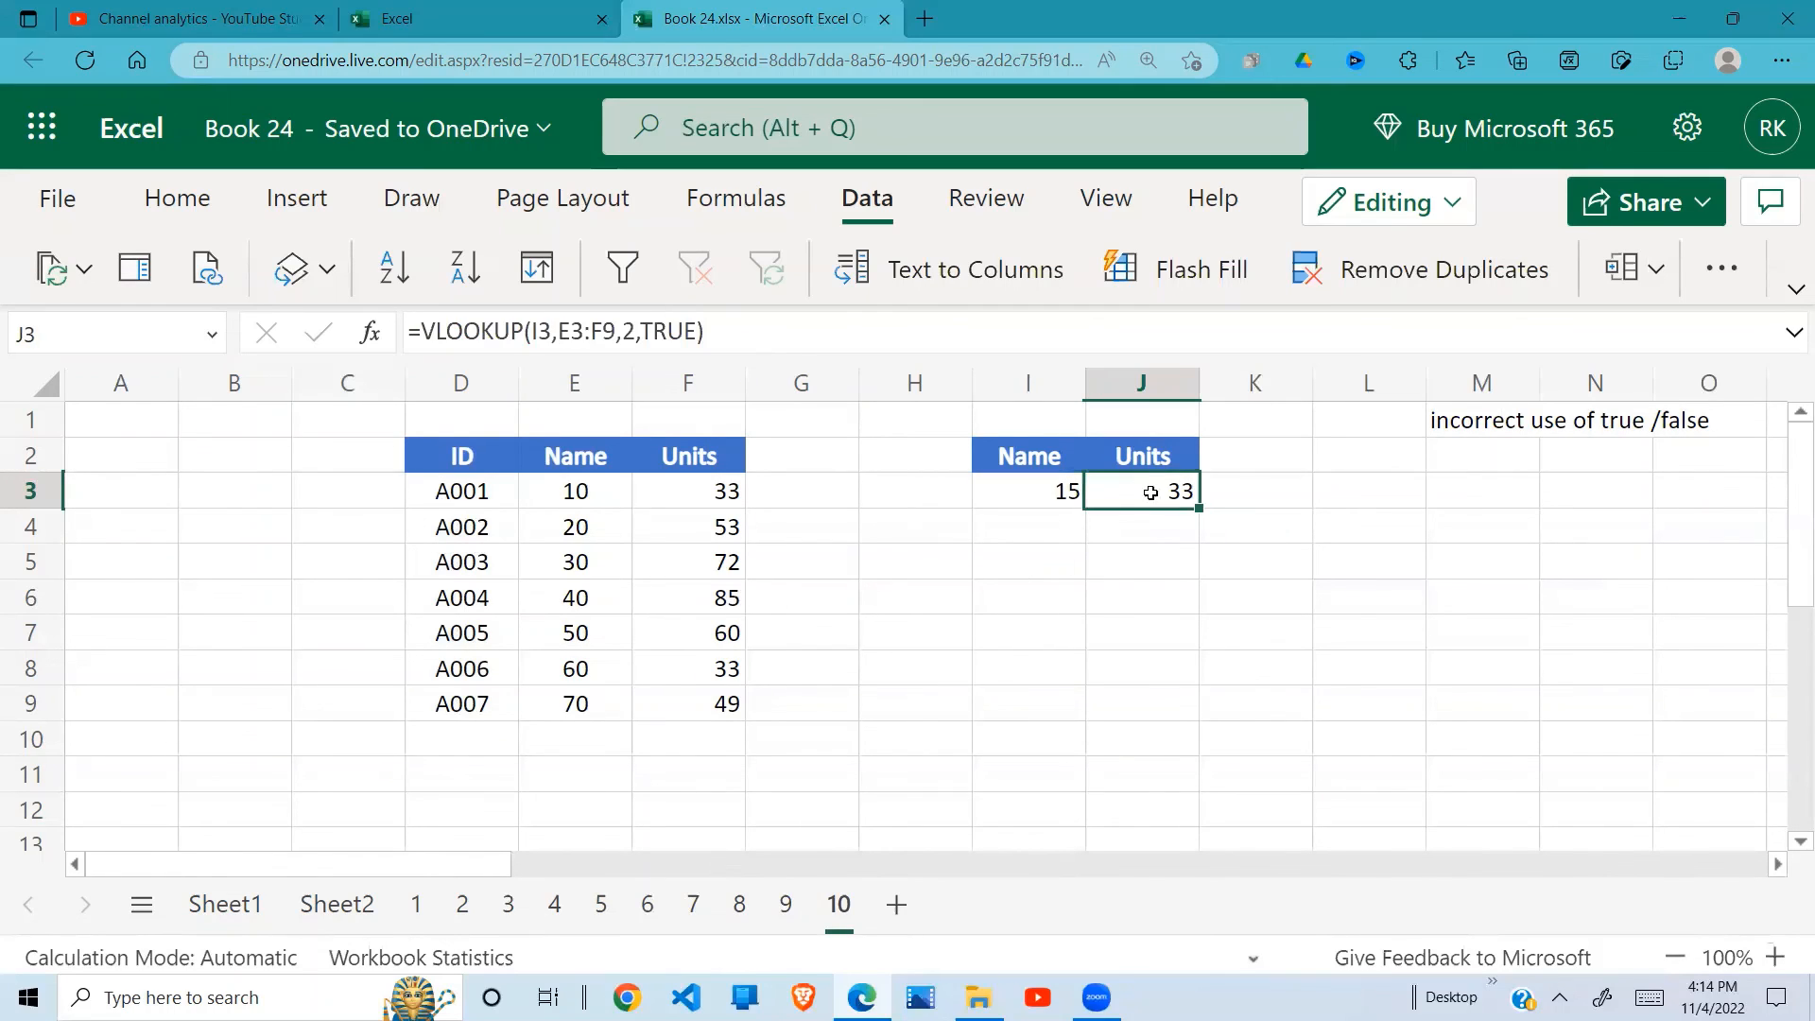
left_click(1063, 491)
left_click(1164, 490)
left_click(1058, 488)
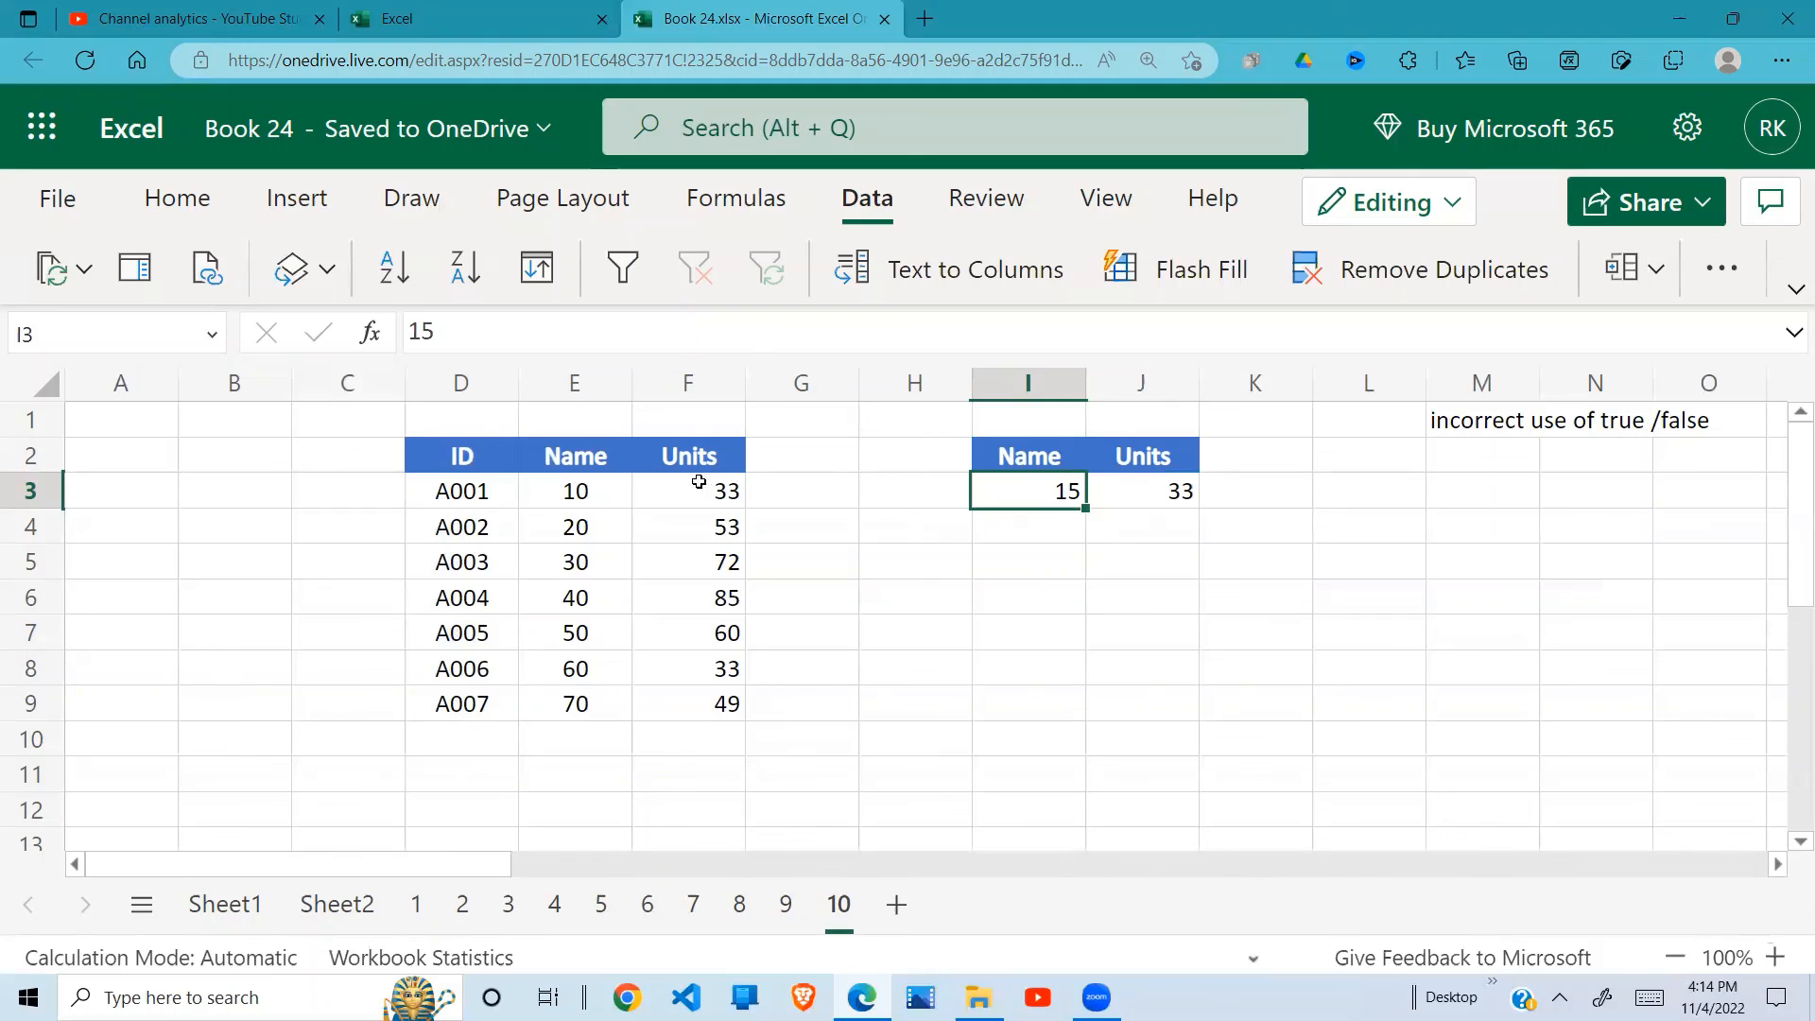
left_click_drag(599, 491, 587, 709)
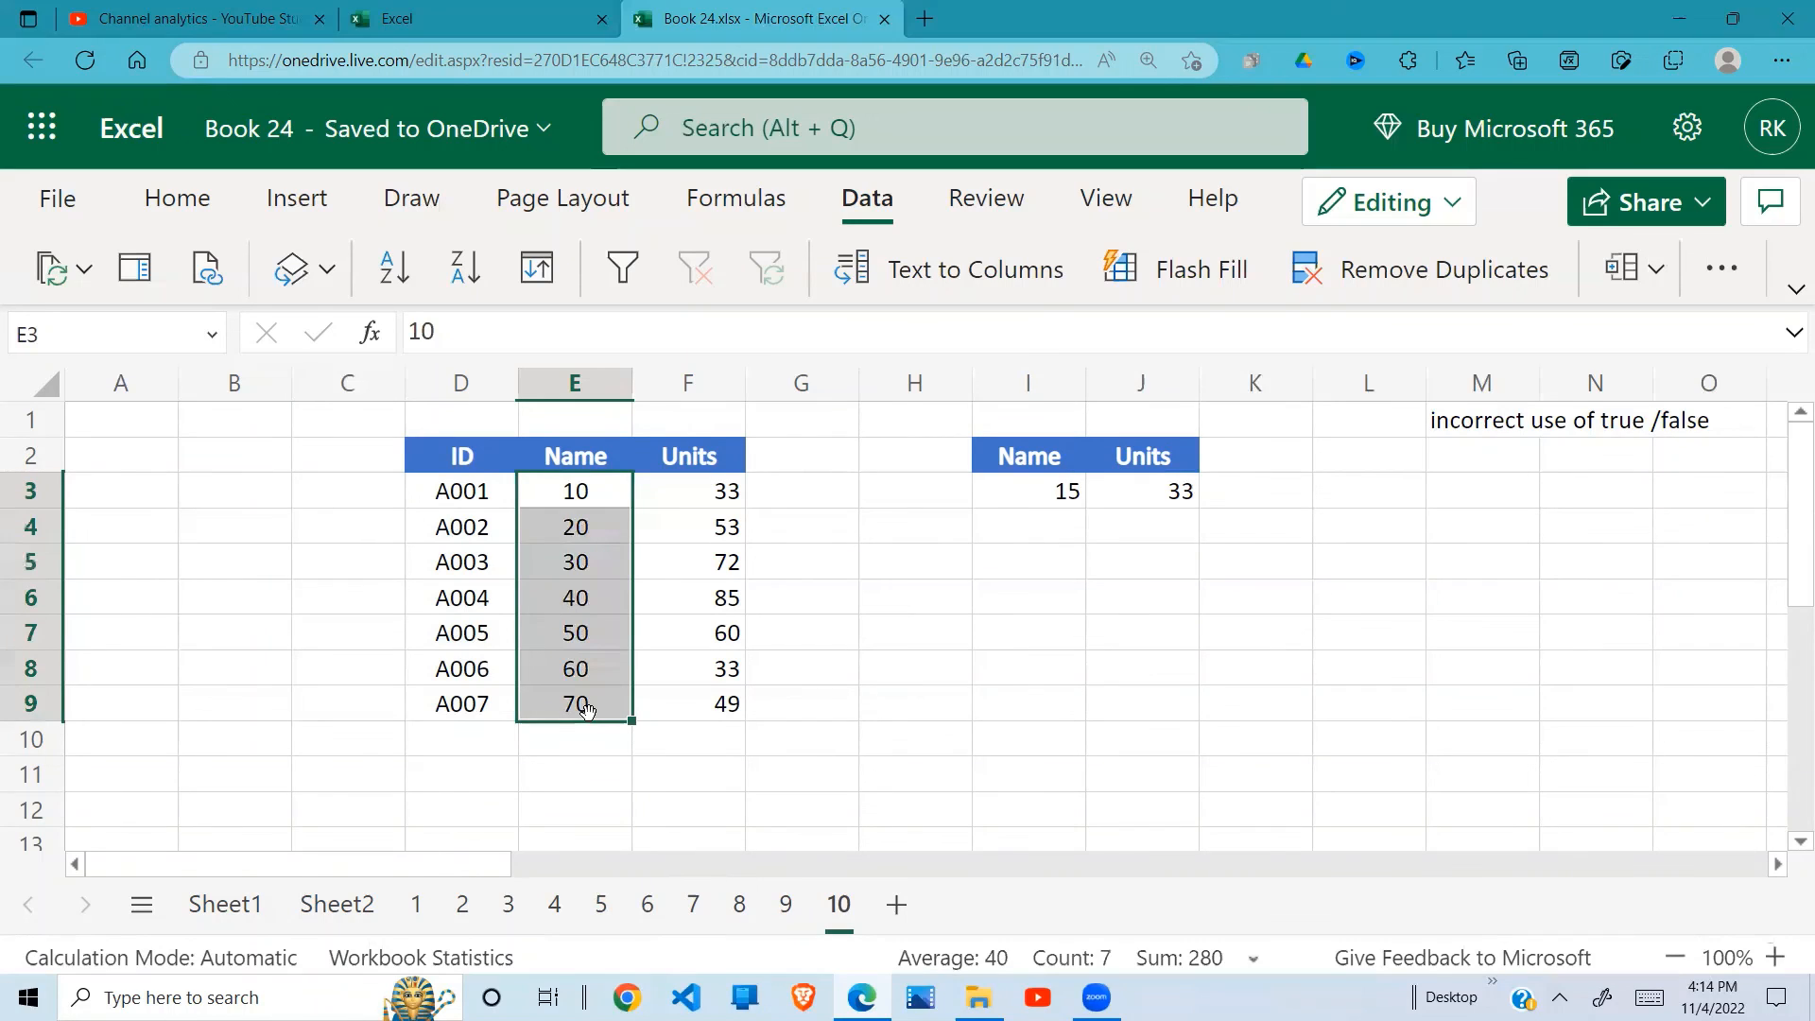
left_click(636, 548)
left_click_drag(580, 490, 629, 519)
left_click(591, 491)
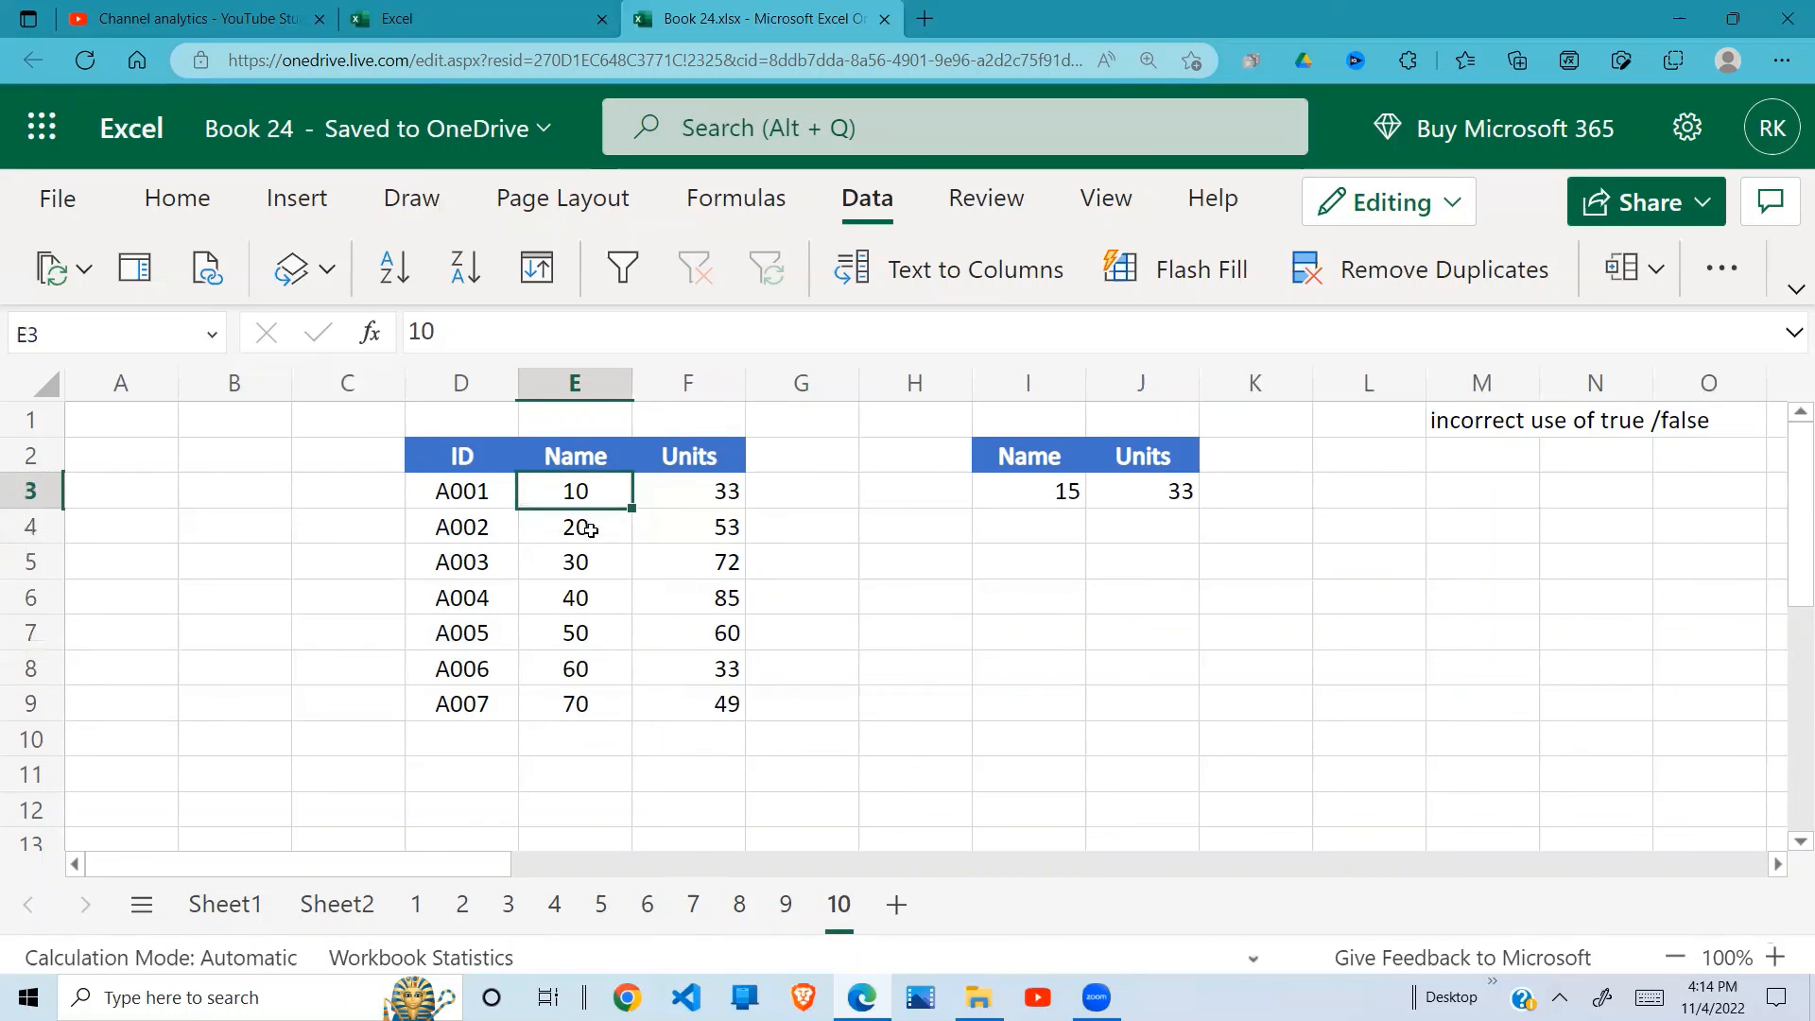
left_click(585, 528)
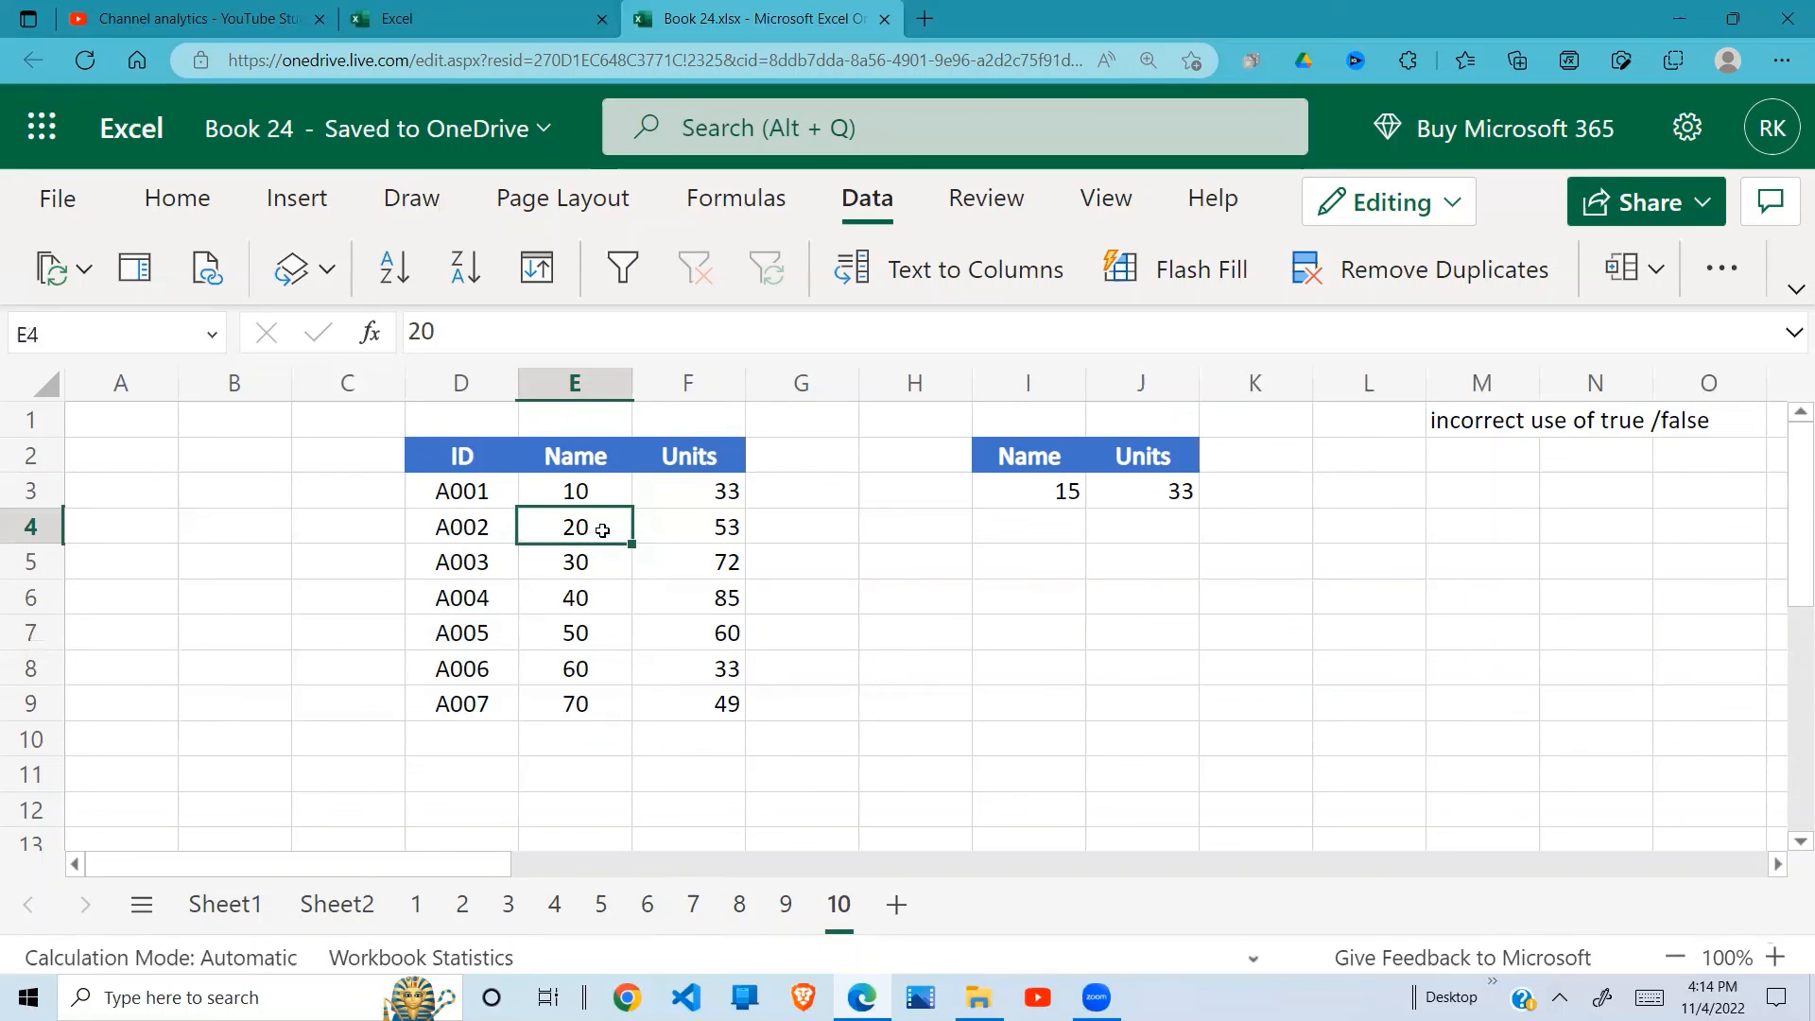
left_click(585, 493)
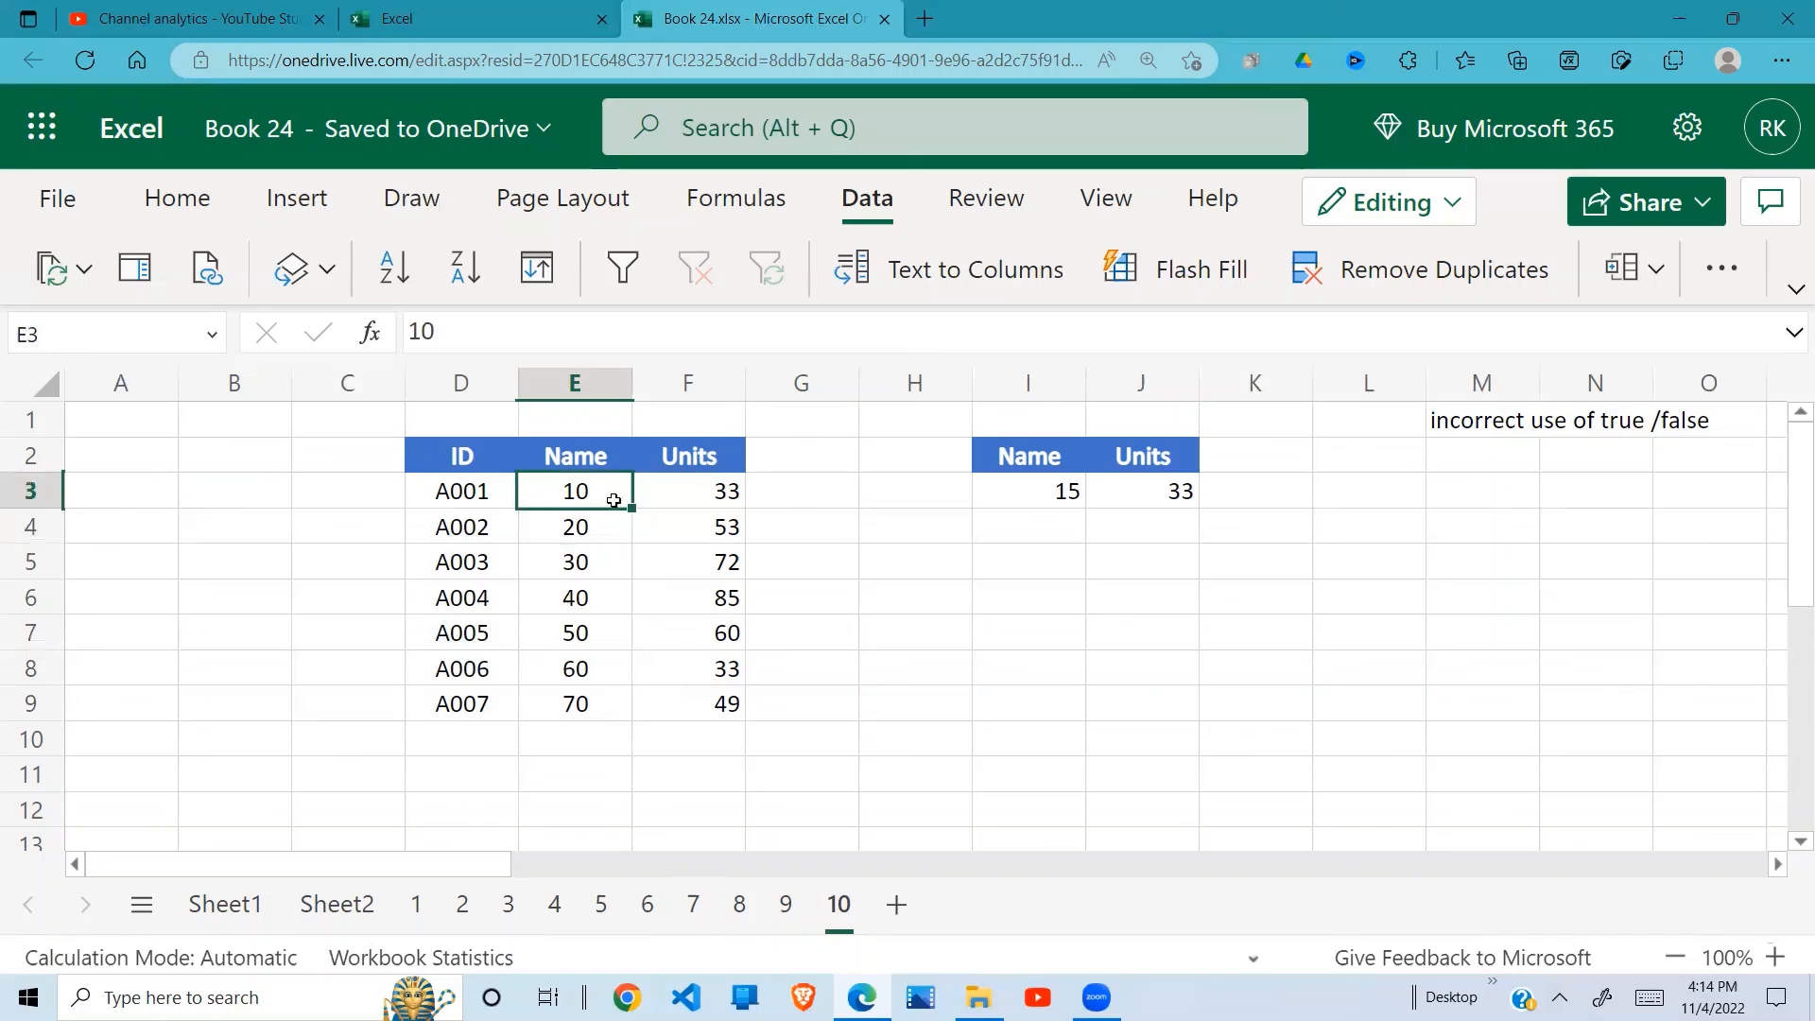
left_click(1181, 491)
left_click(1062, 491)
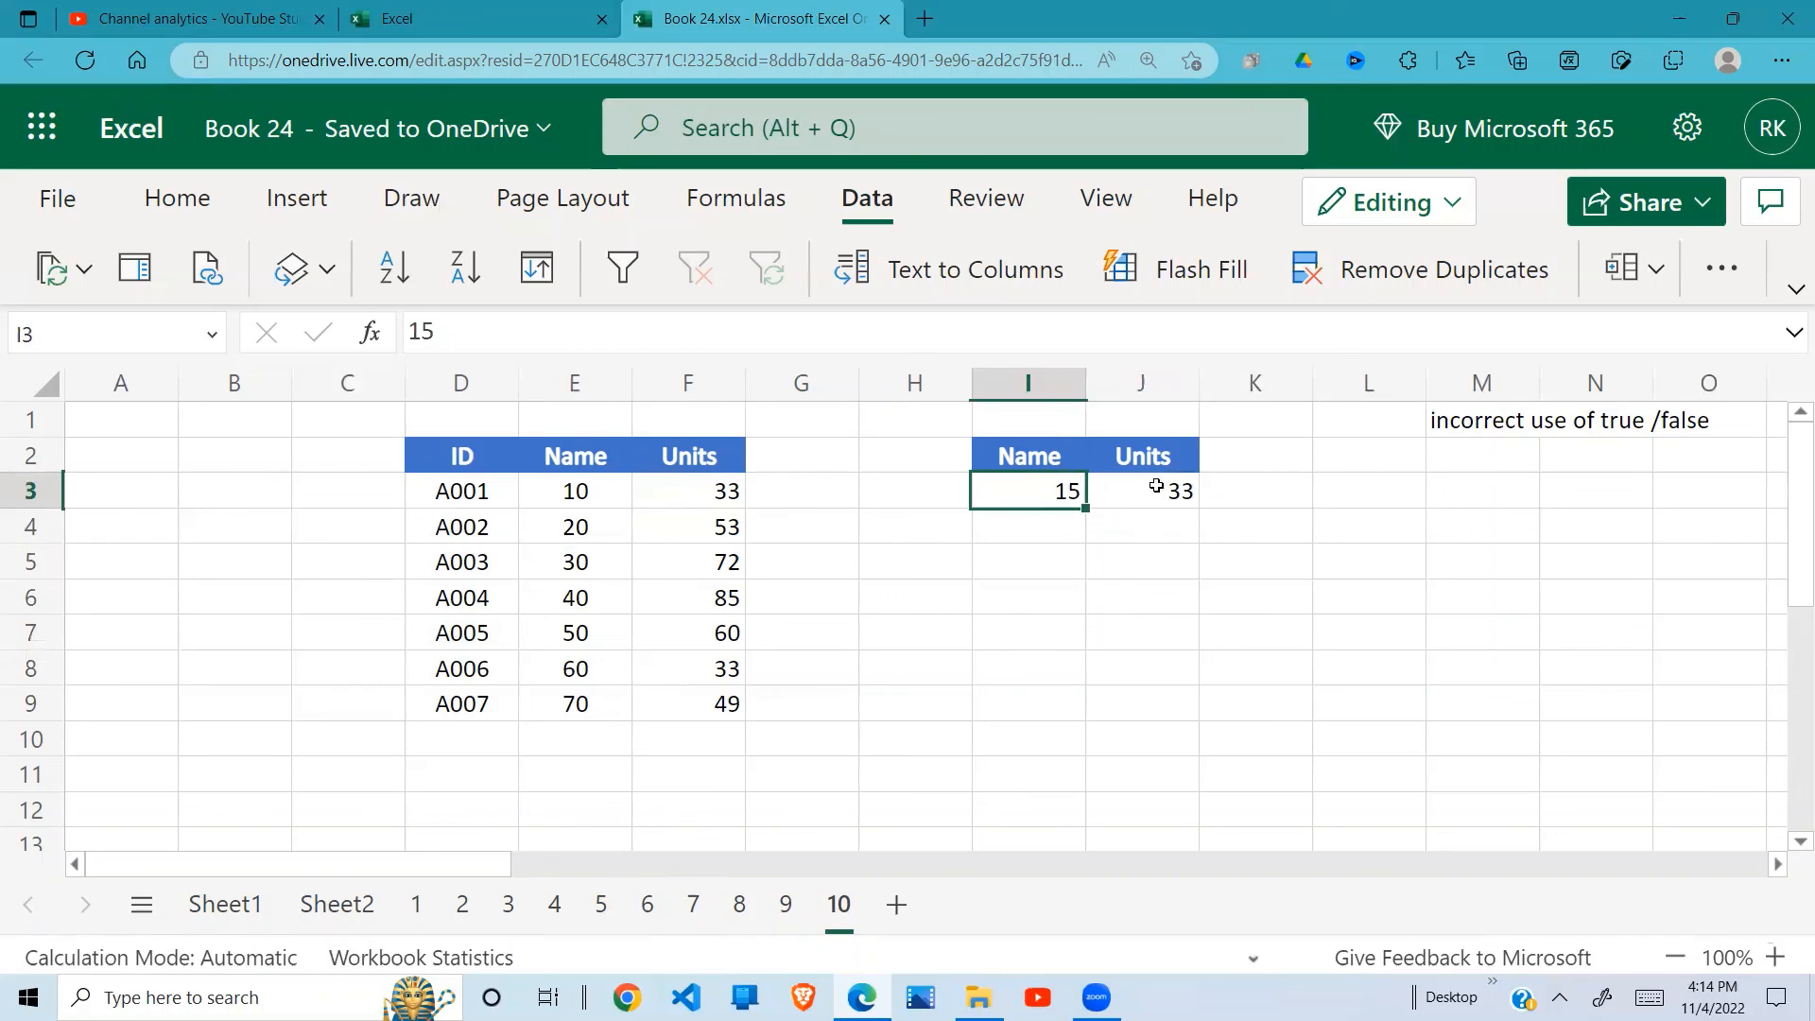
Step: Change the range_lookup argument of the VLOOKUP formula in J3 to FALSE for an exact match
left_click(1169, 486)
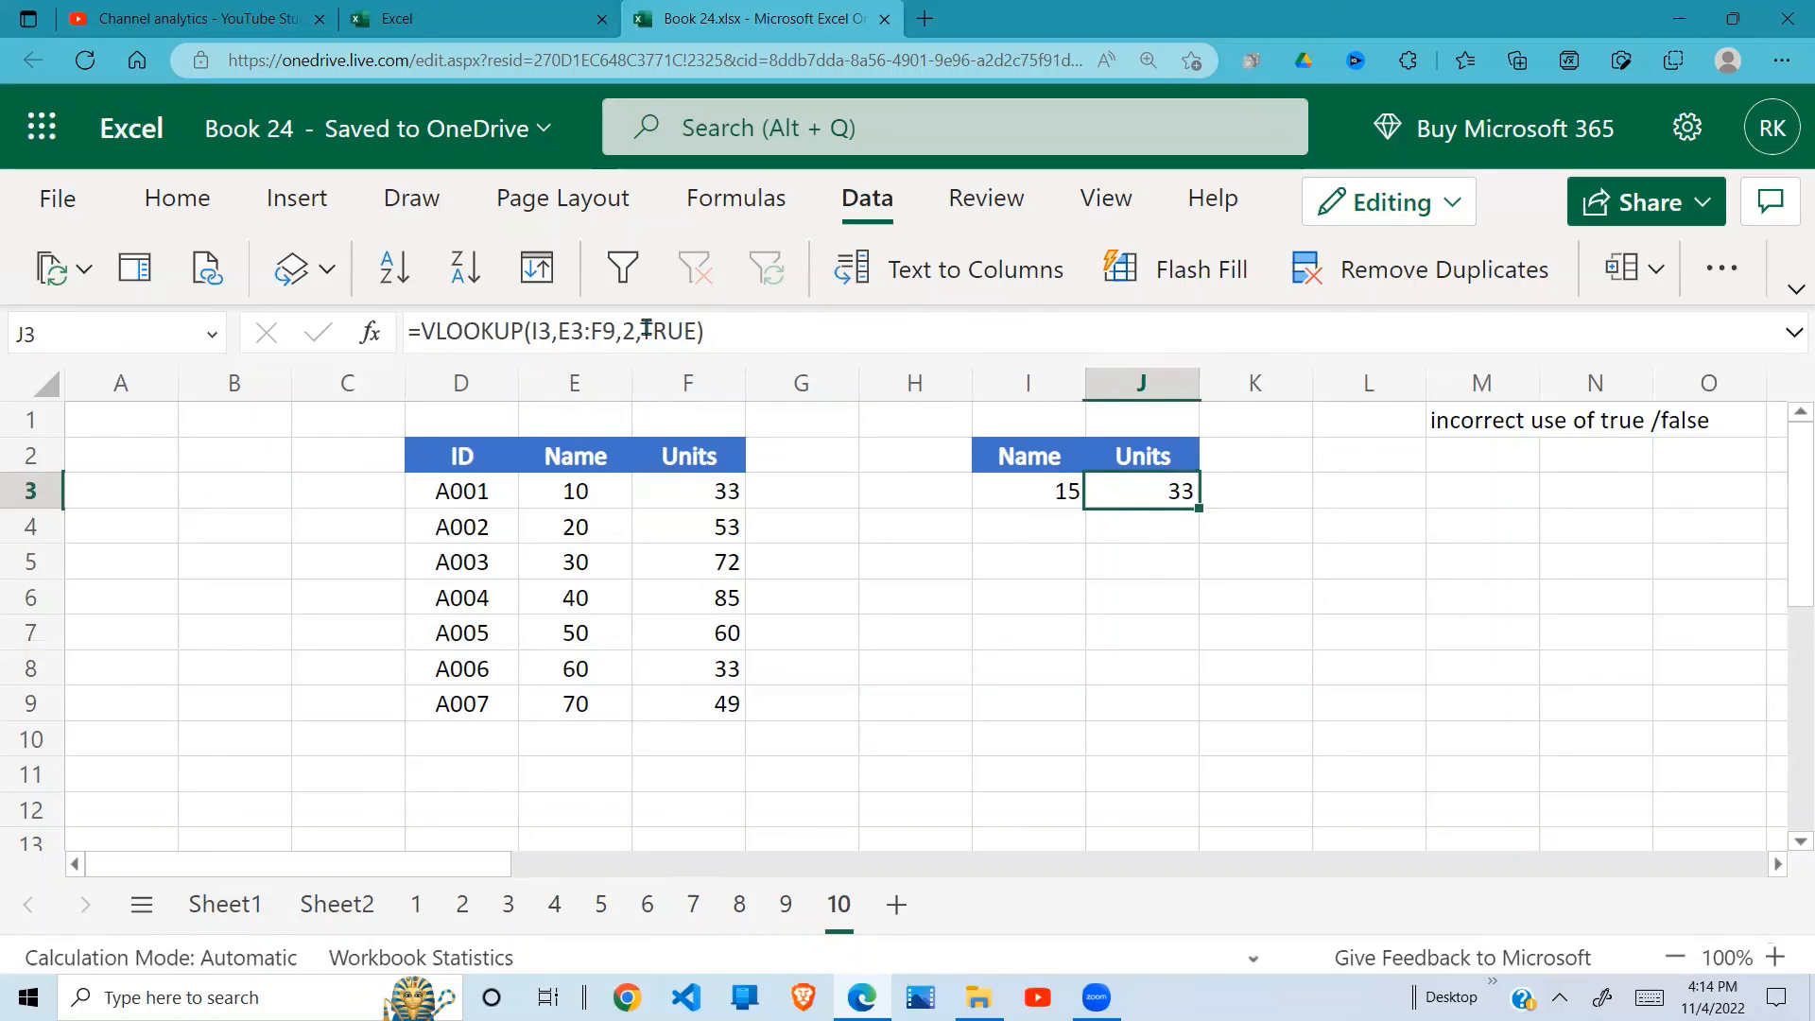
left_click(697, 342)
key("BackSpace")
key("BackSpace")
key("BackSpace")
key("BackSpace")
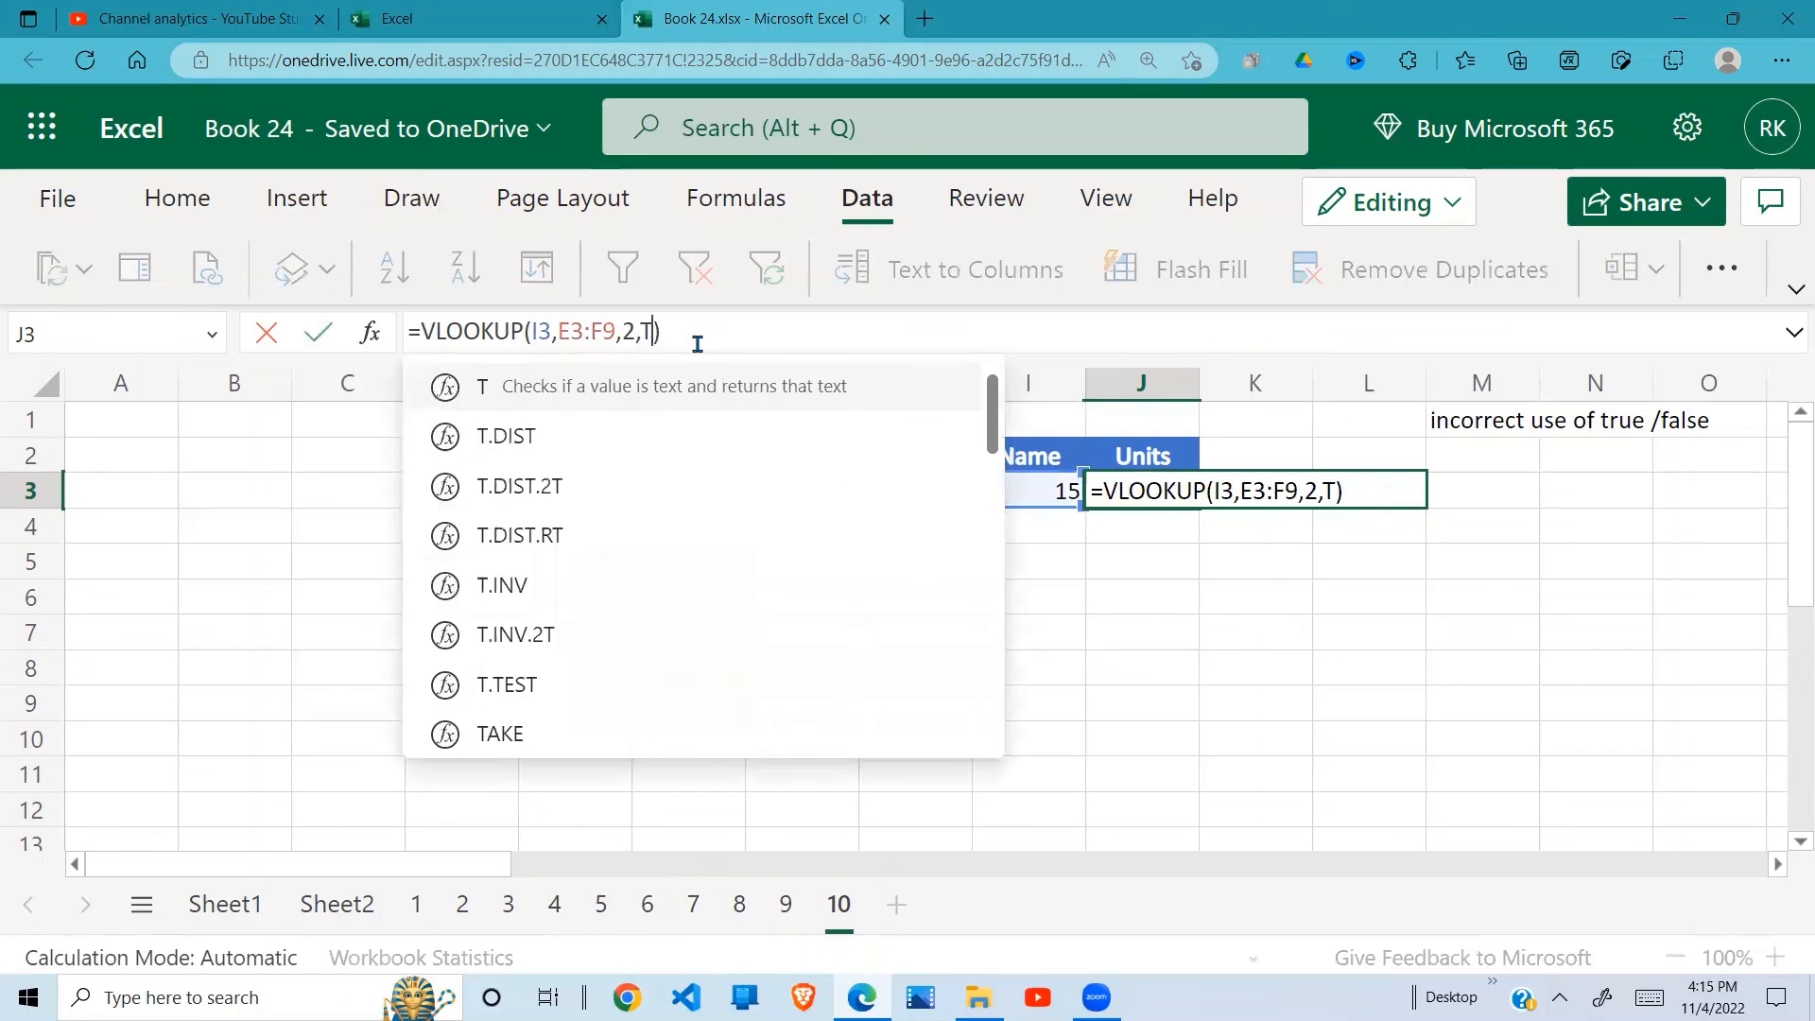
type("false")
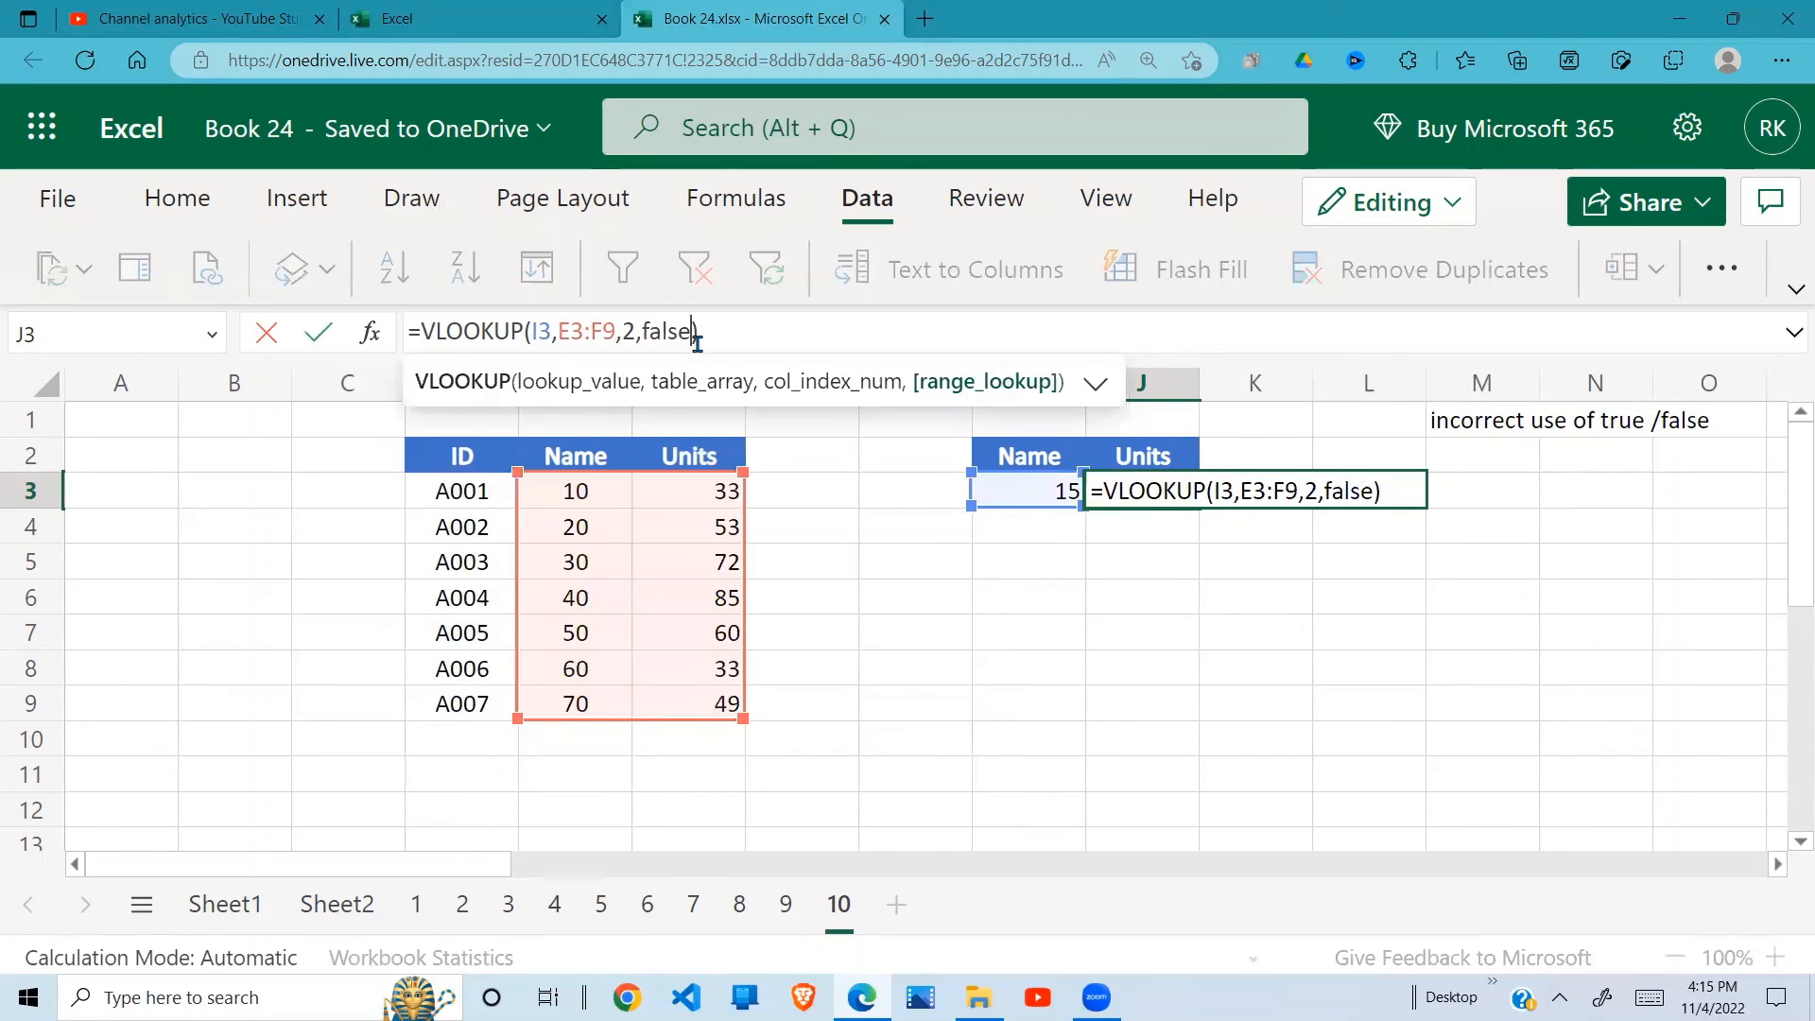
key("Return")
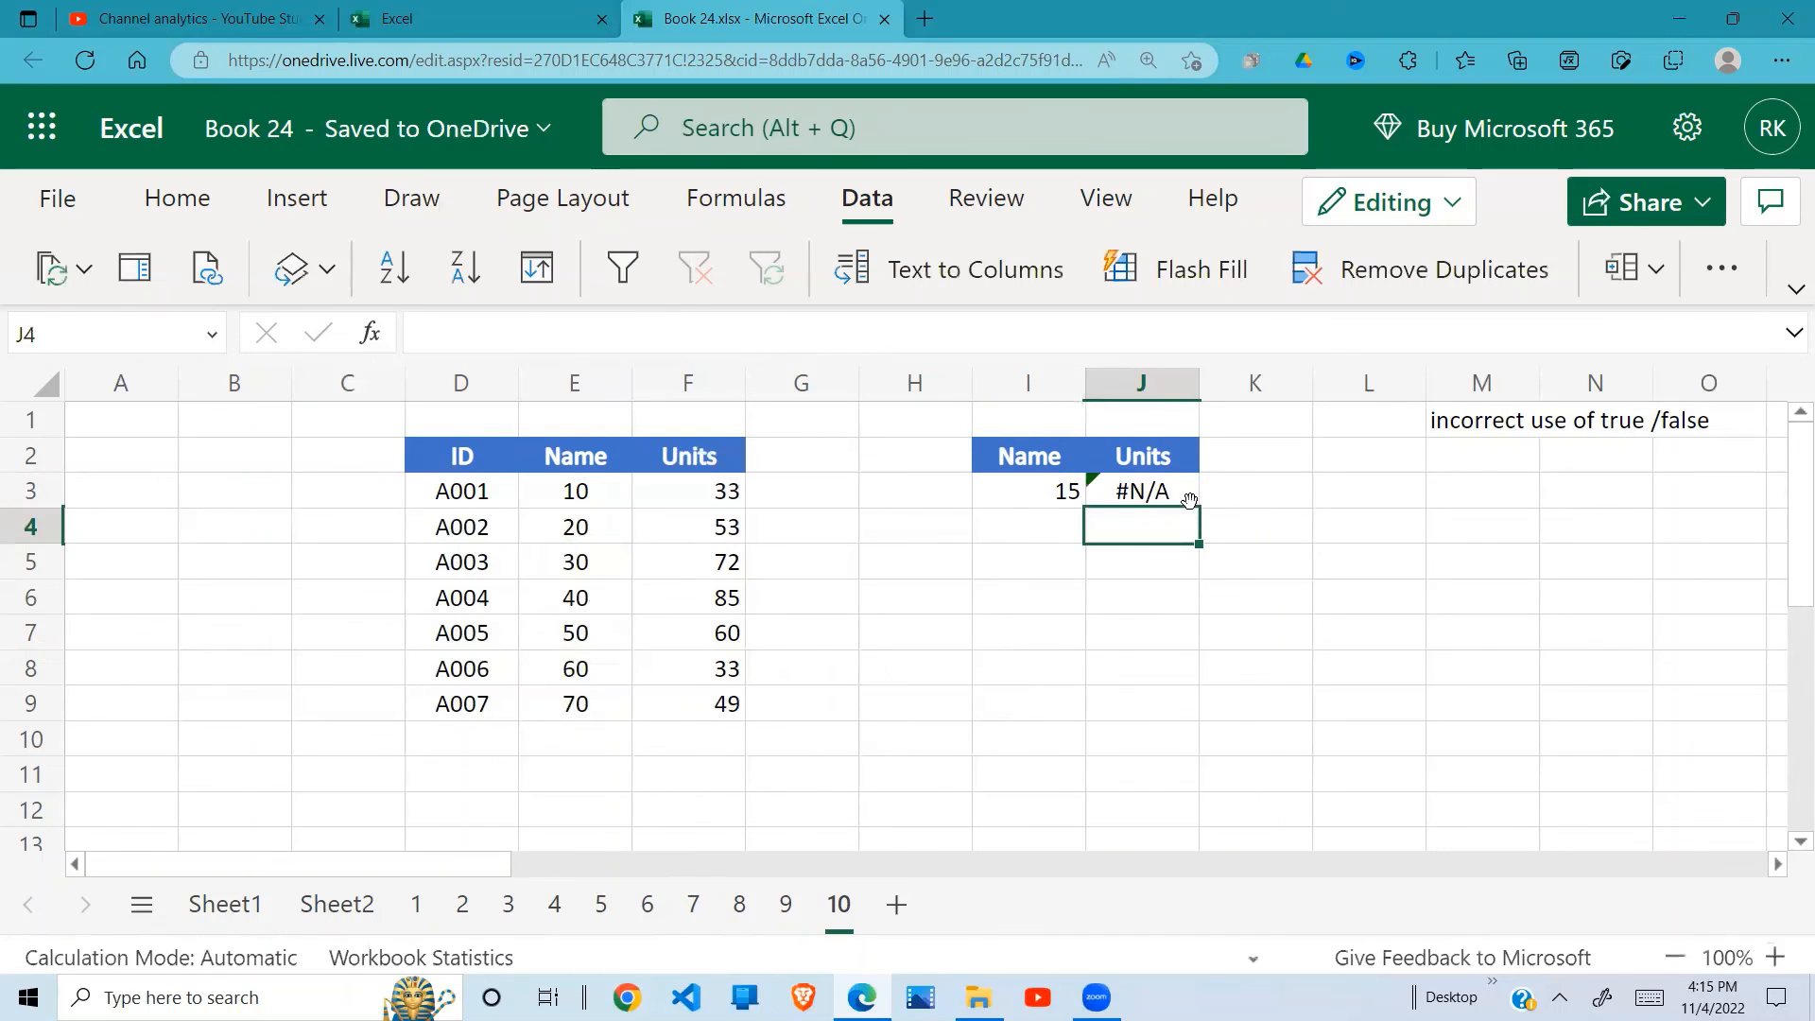
left_click(1170, 499)
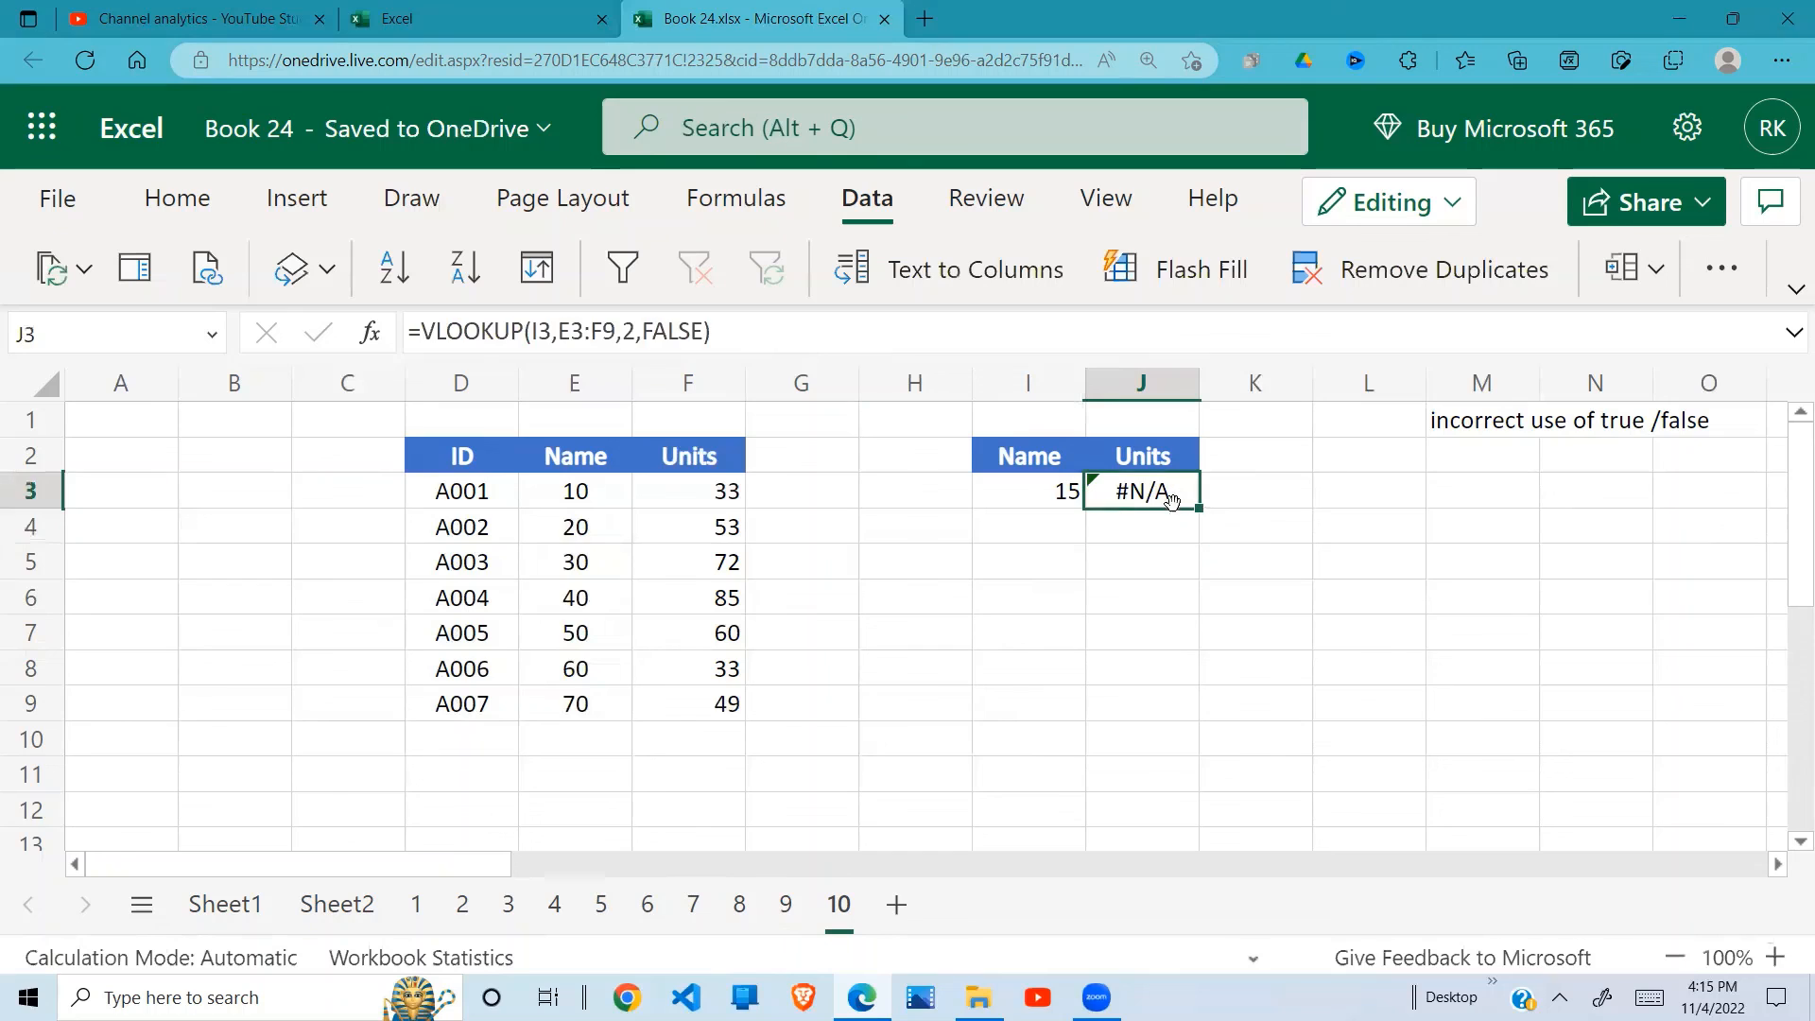
Step: Check the Name values in E3:E9, set the lookup value in I3 to 20, and check the formula in J3
left_click_drag(591, 491, 583, 700)
left_click(1067, 488)
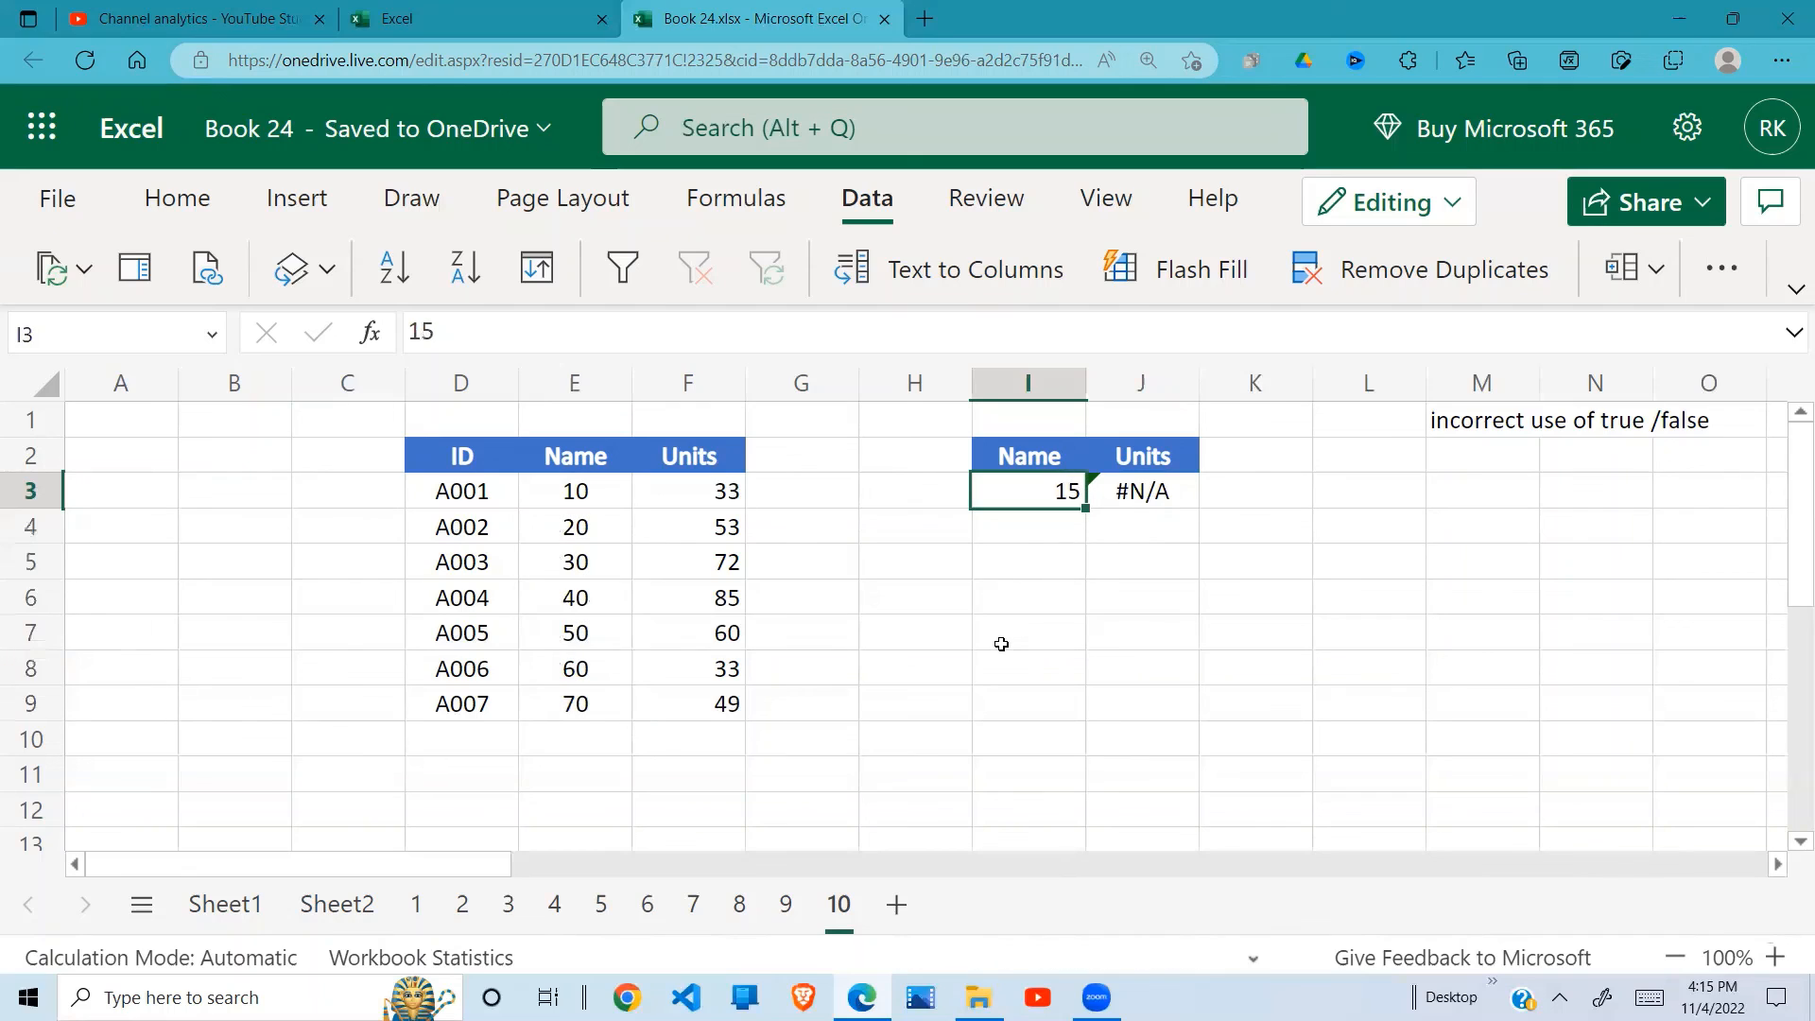
type("20")
key("Return")
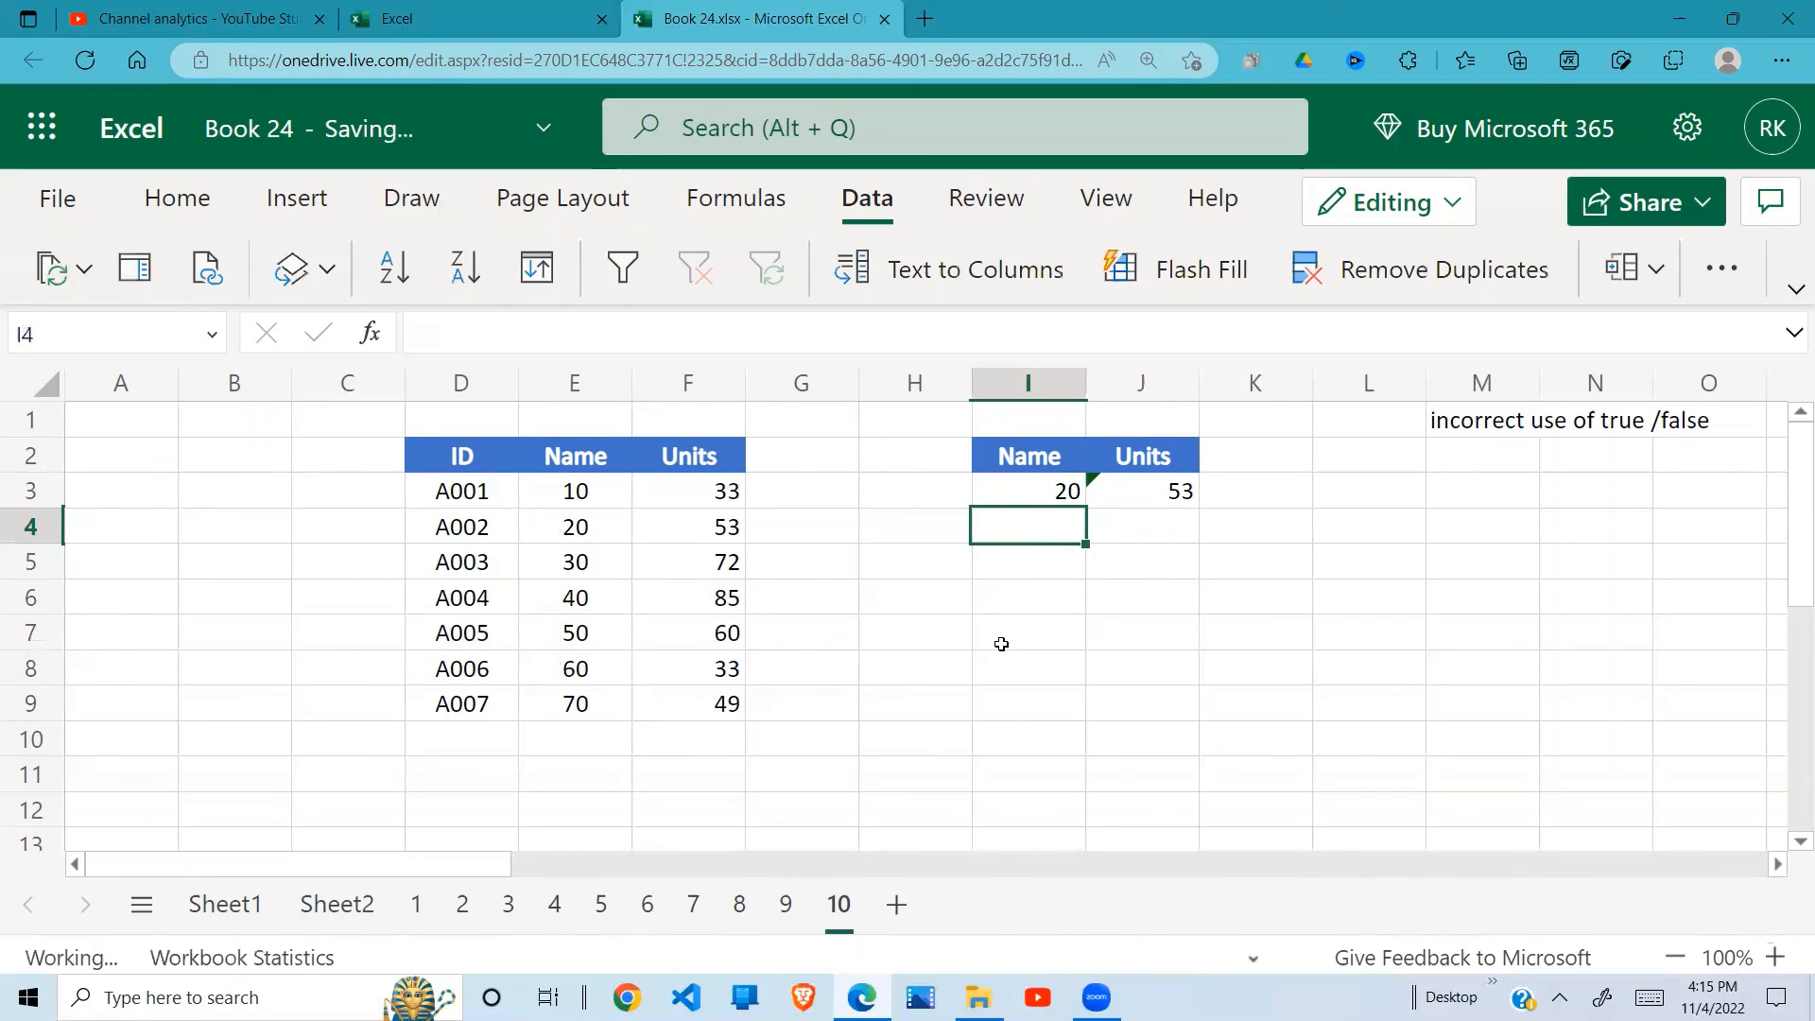
left_click(1168, 502)
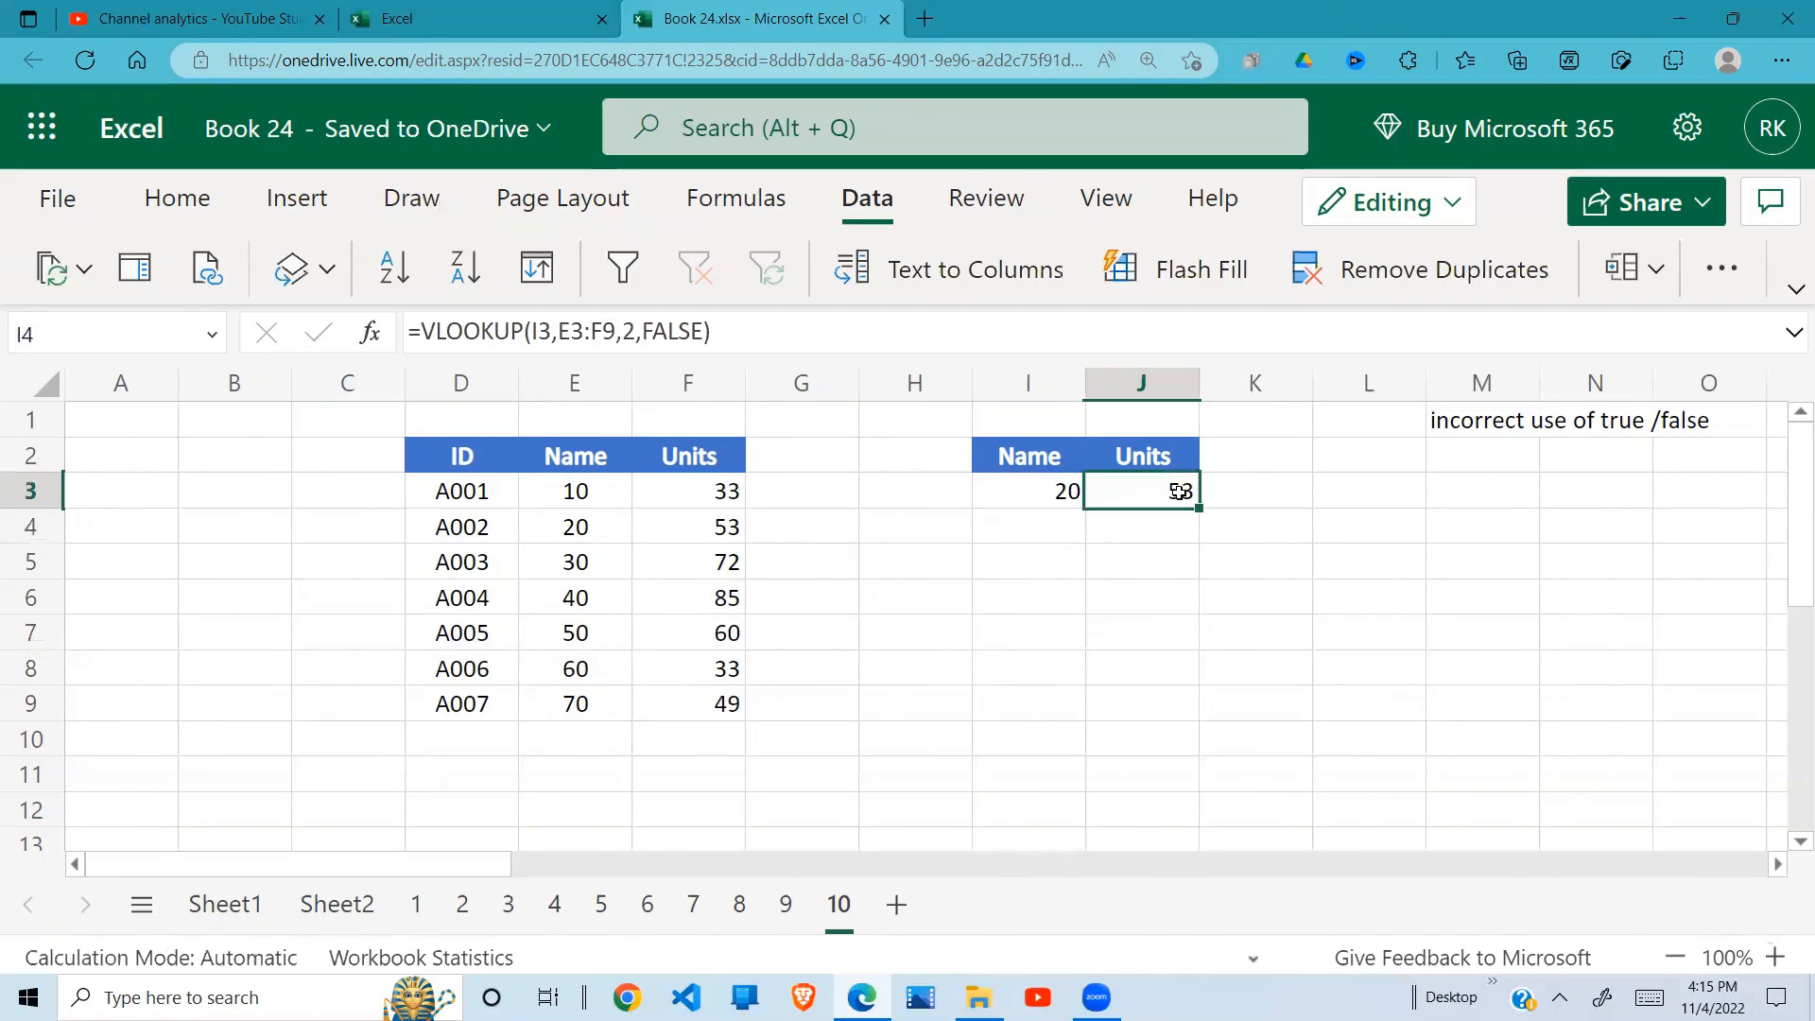
left_click(1098, 570)
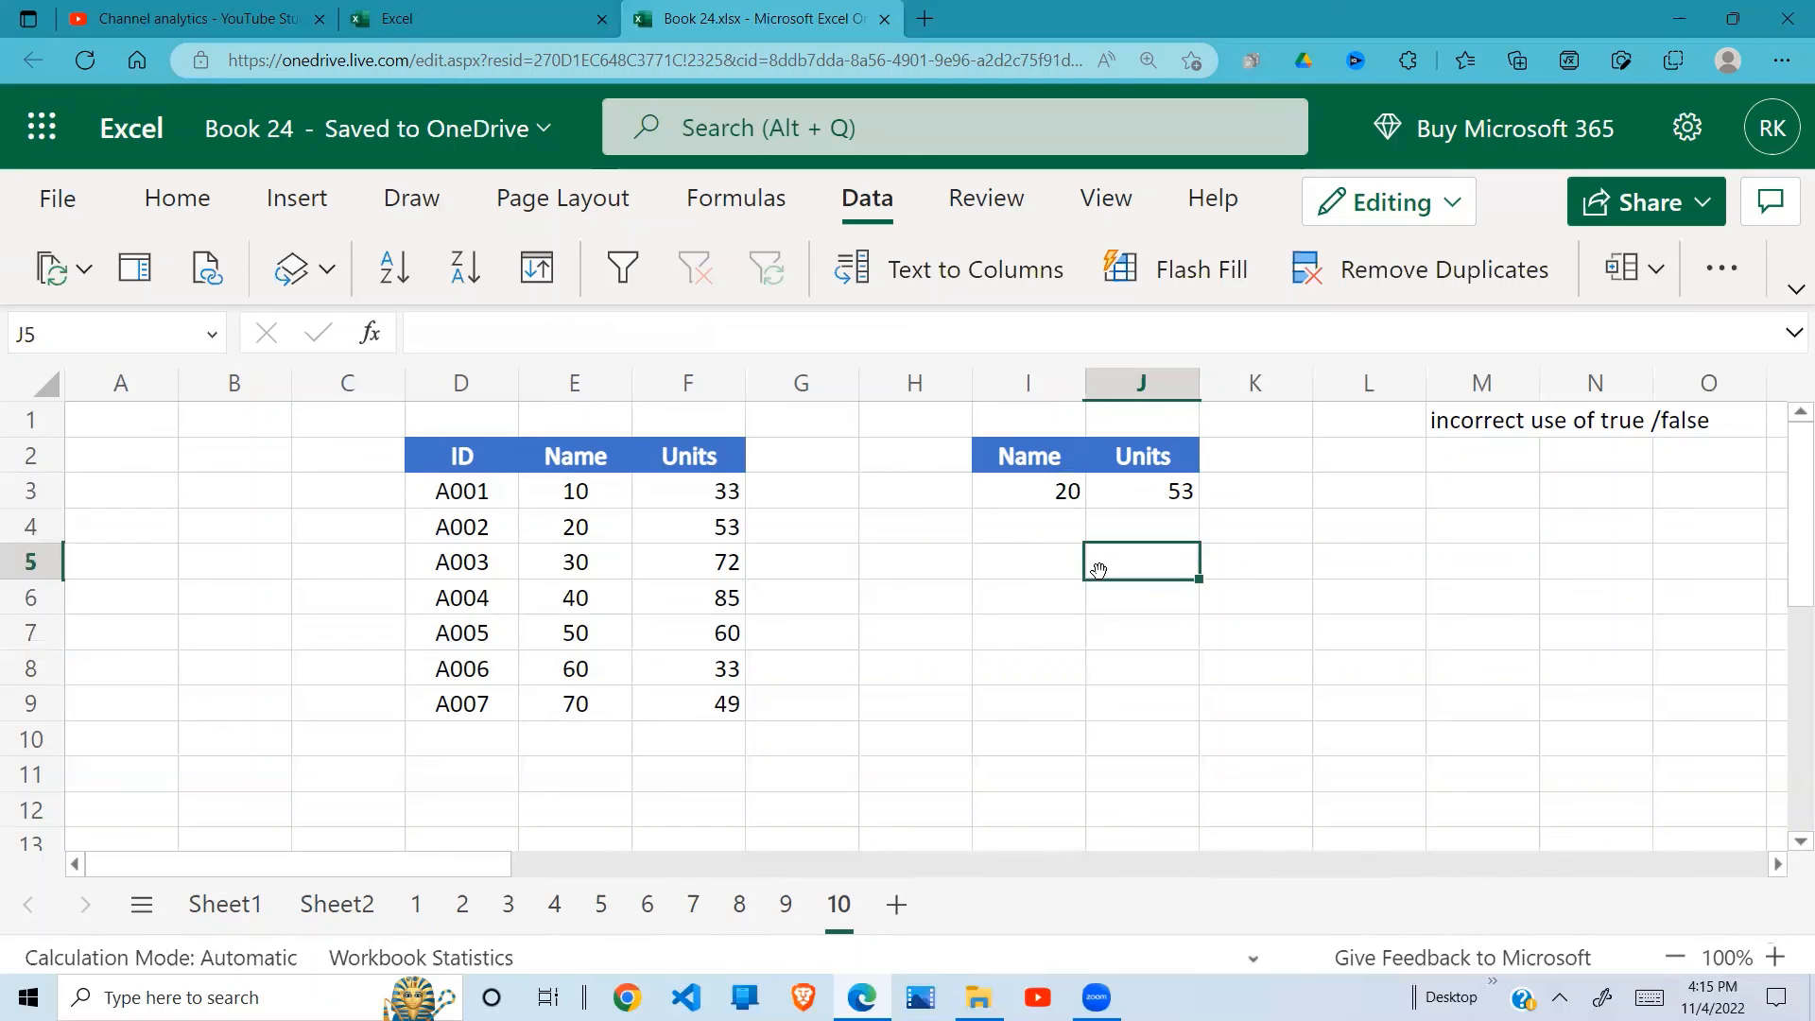